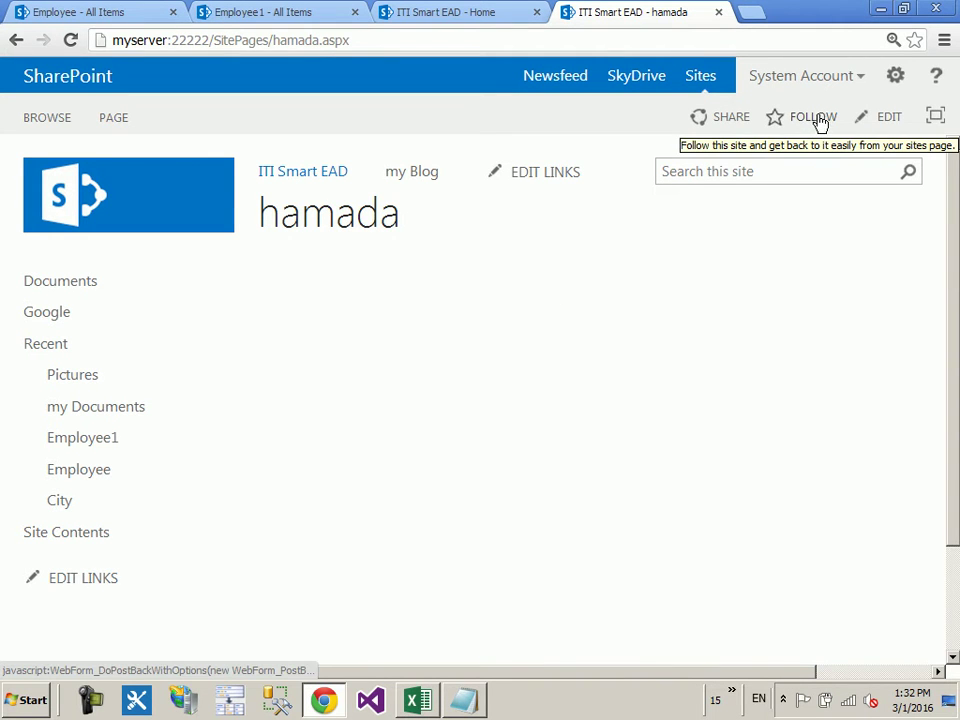
# Step: Open the hamada site's Site settings and scroll to Site Actions and Site Collection Administration
pyautogui.click(897, 79)
pyautogui.click(873, 353)
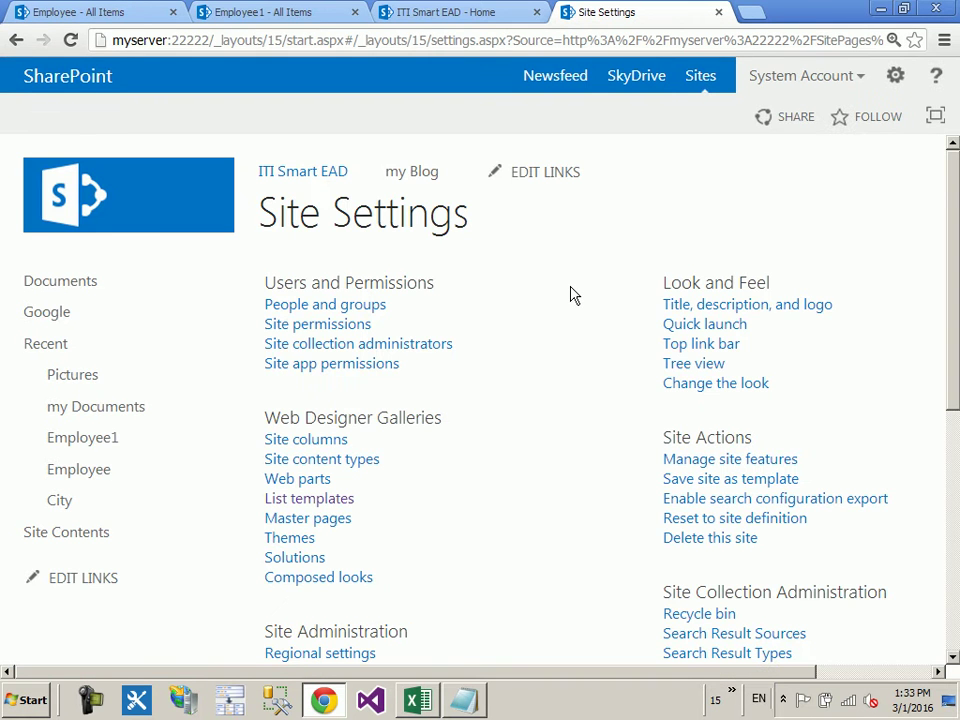
pyautogui.scroll(-2, 575, 295)
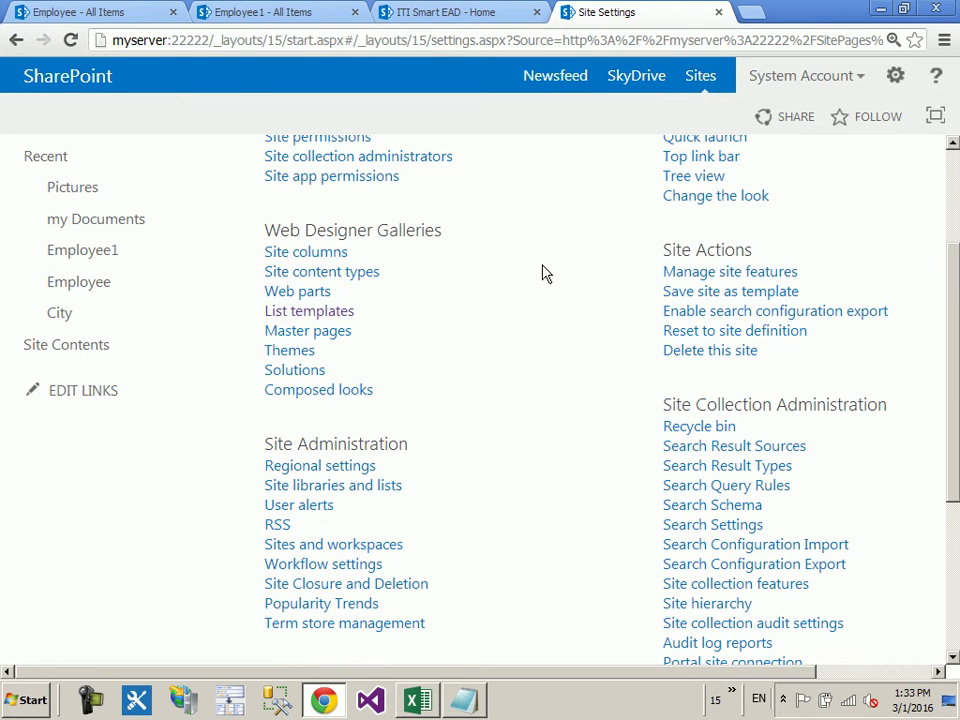
pyautogui.moveTo(664, 405); pyautogui.dragTo(733, 249)
pyautogui.click(883, 279)
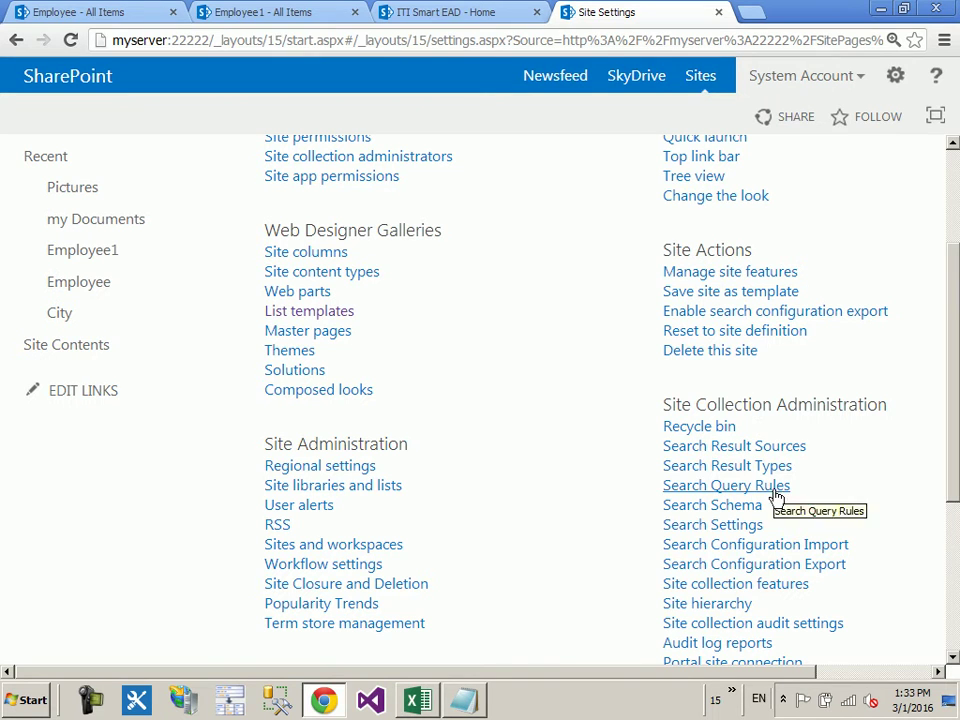
pyautogui.scroll(-1, 655, 500)
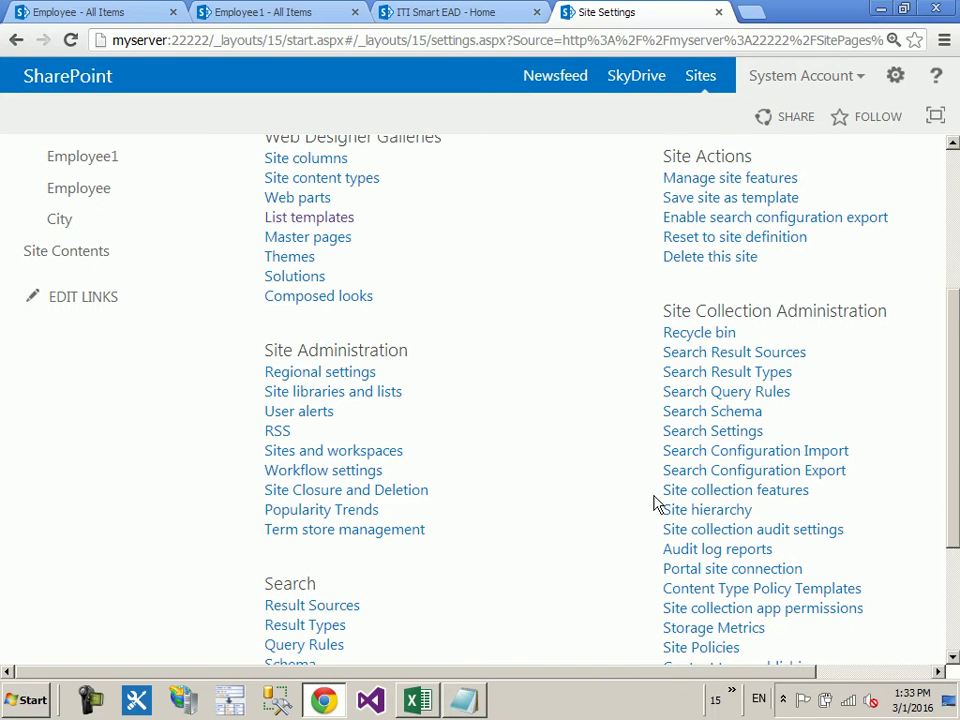
# Step: Open Manage site features and verify that Wiki Page Home Page shows as Active
pyautogui.moveTo(658, 497); pyautogui.dragTo(771, 490)
pyautogui.click(826, 496)
pyautogui.scroll(-4, 609, 375)
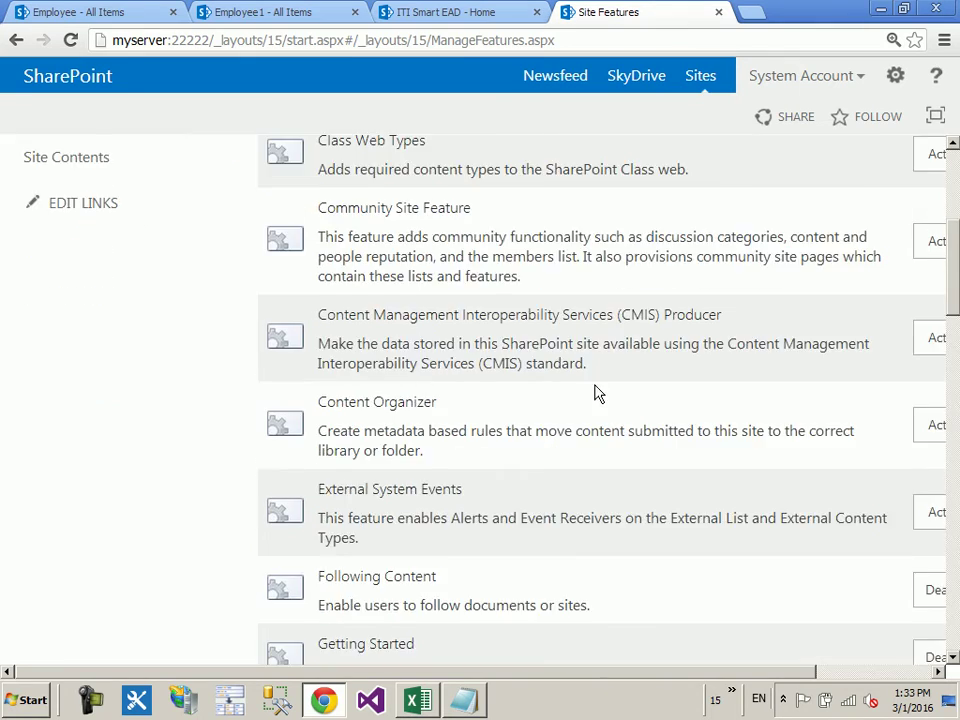
pyautogui.scroll(-15, 598, 390)
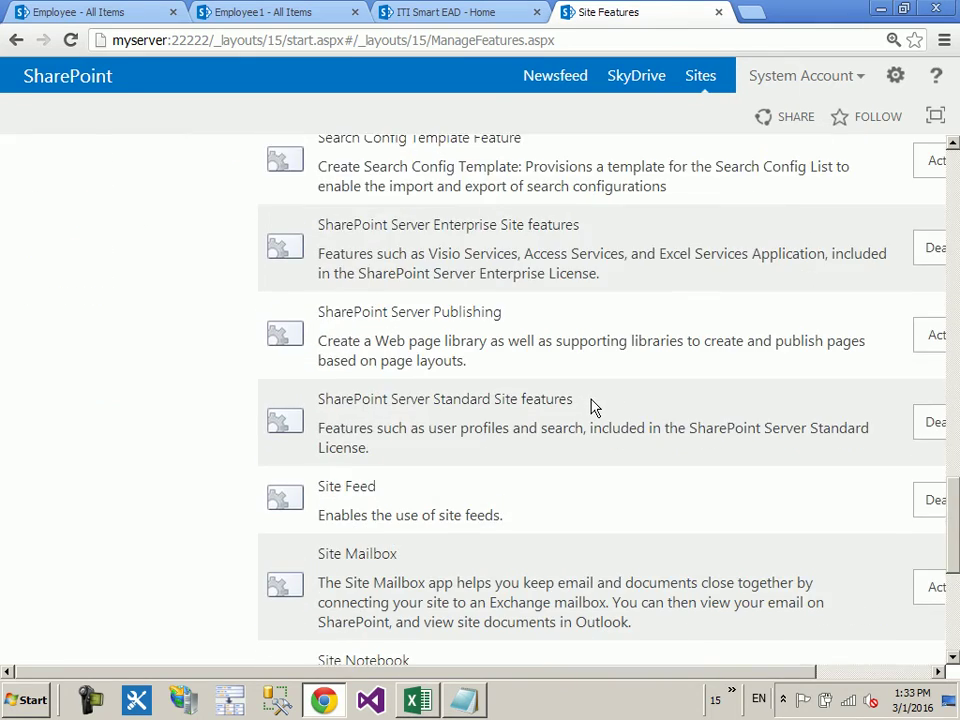
pyautogui.scroll(-6, 591, 406)
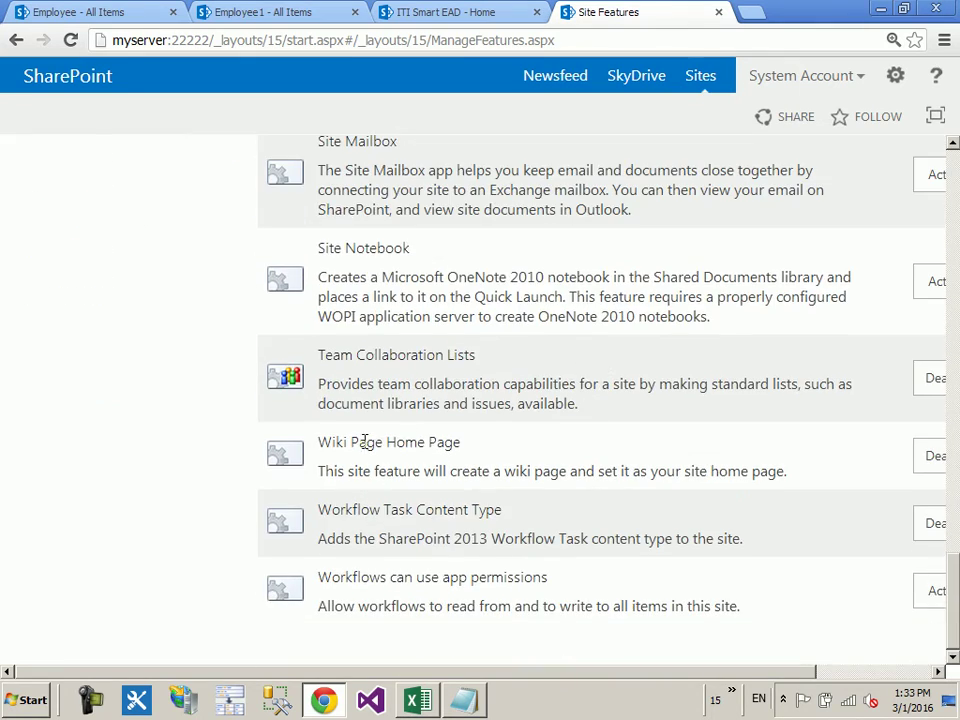
pyautogui.moveTo(321, 441); pyautogui.dragTo(521, 459)
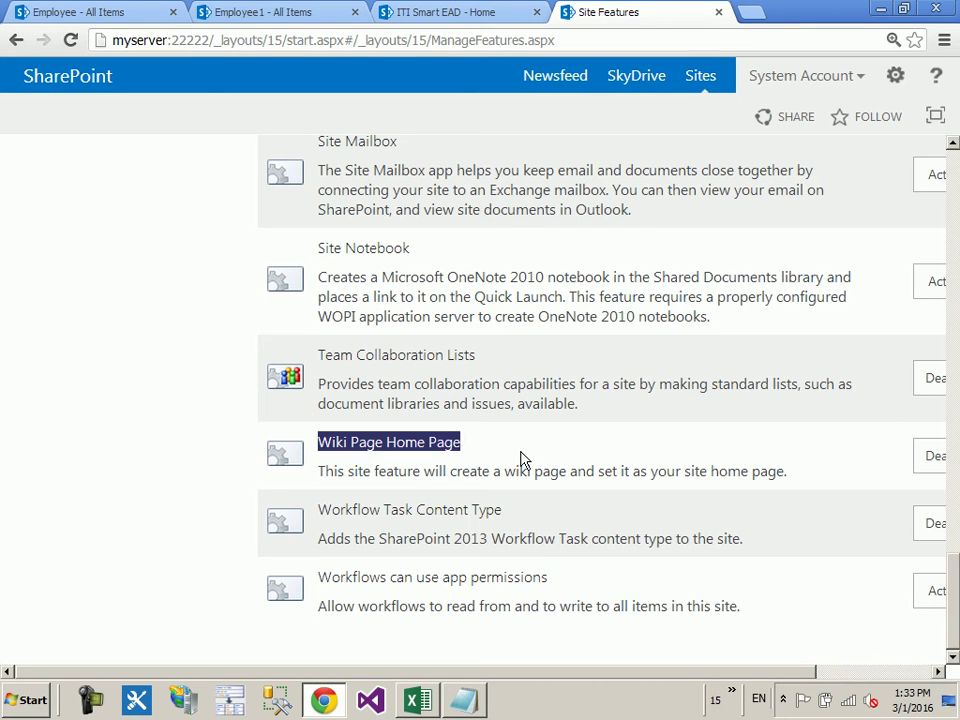
pyautogui.moveTo(544, 674); pyautogui.dragTo(818, 640)
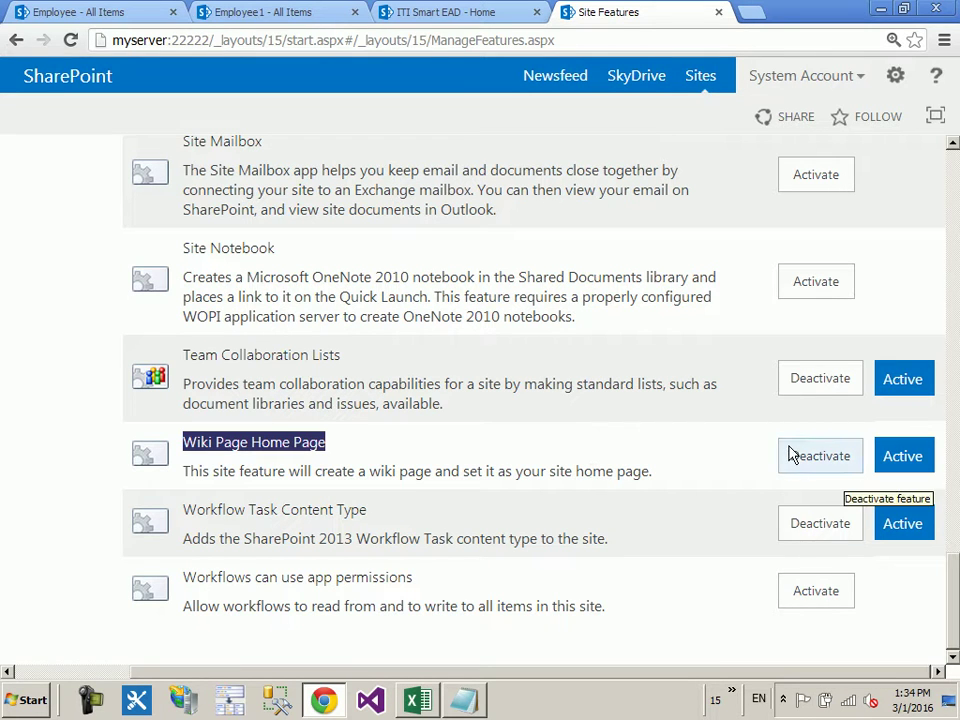
pyautogui.scroll(12, 686, 437)
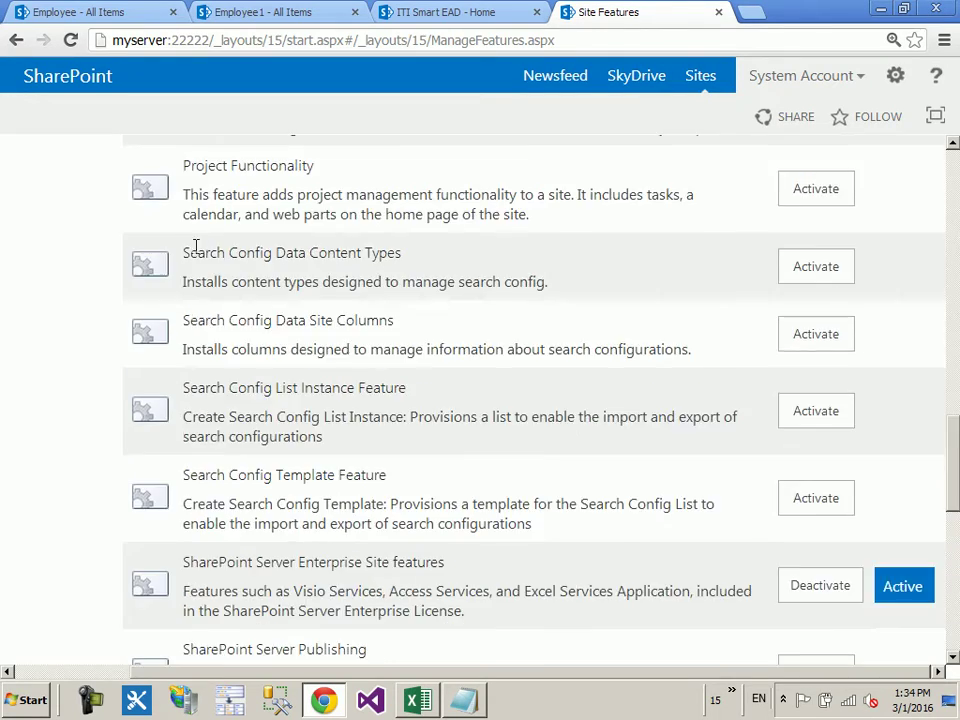
pyautogui.scroll(6, 190, 278)
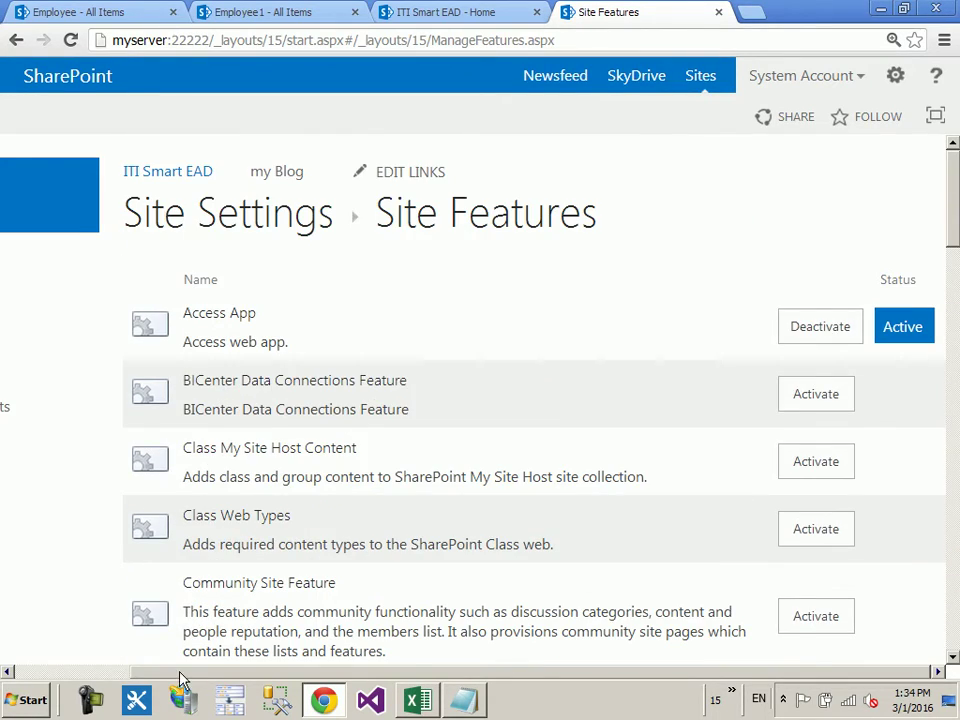
# Step: Go from Site Contents into the my Blog subsite and open its Site settings
pyautogui.click(12, 673)
pyautogui.click(74, 536)
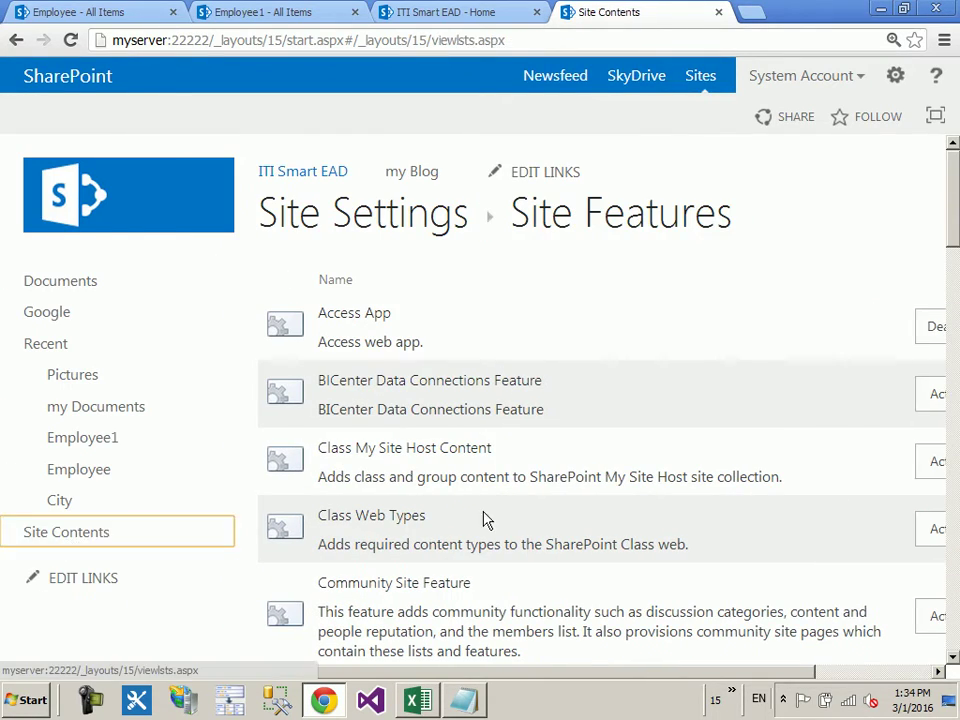
pyautogui.scroll(-10, 504, 507)
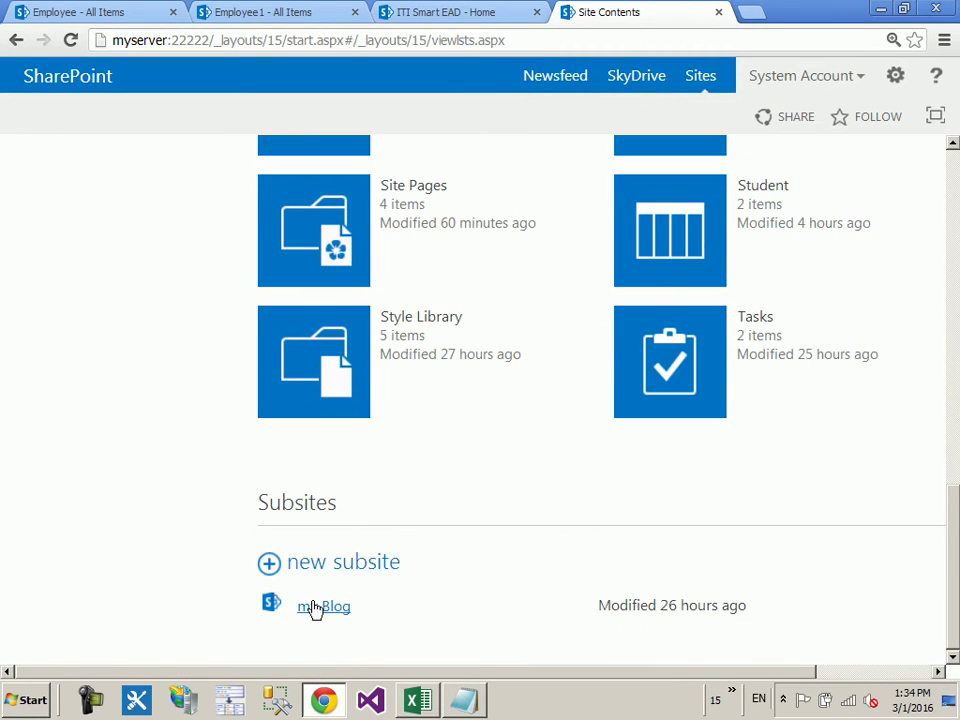
pyautogui.click(321, 607)
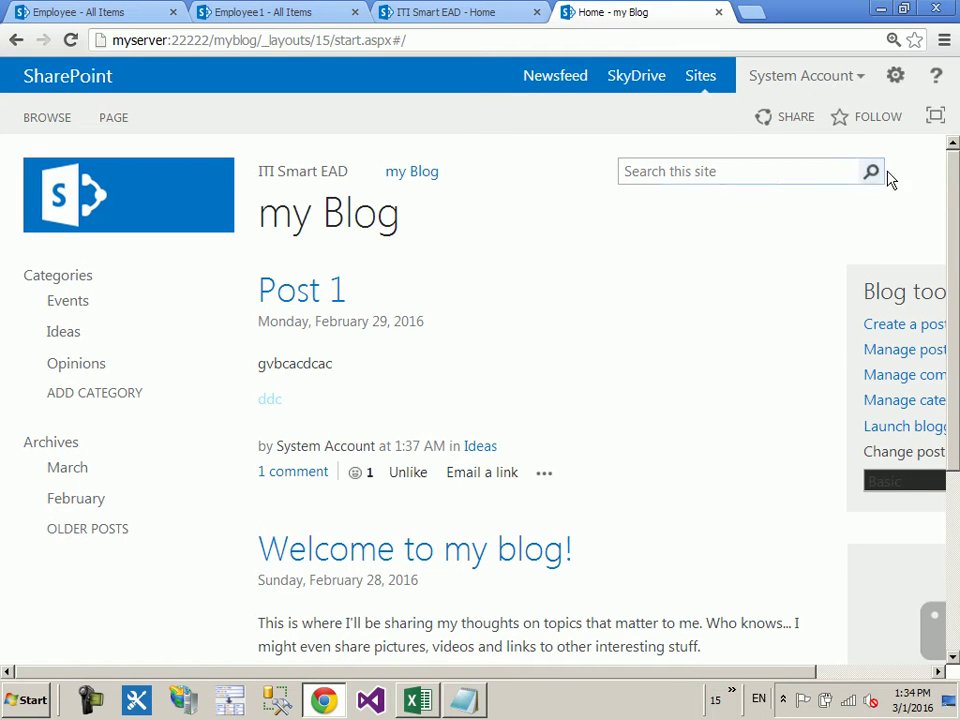
pyautogui.click(896, 80)
pyautogui.click(820, 318)
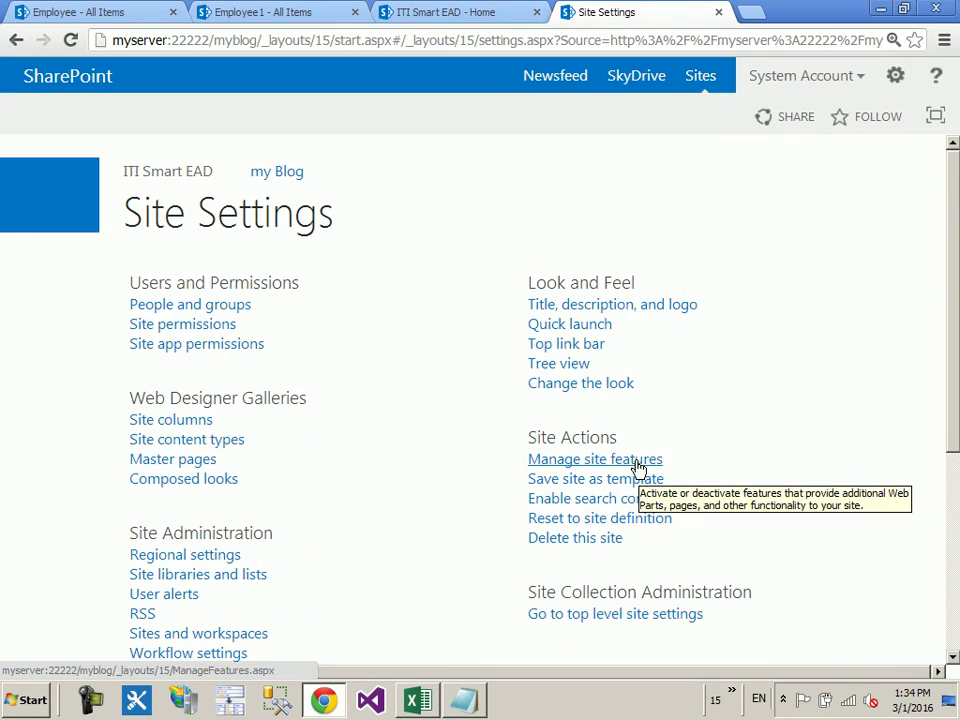
# Step: Activate Wiki Page Home Page in my Blog's site features, then return to its home page
pyautogui.click(638, 462)
pyautogui.scroll(-10, 716, 540)
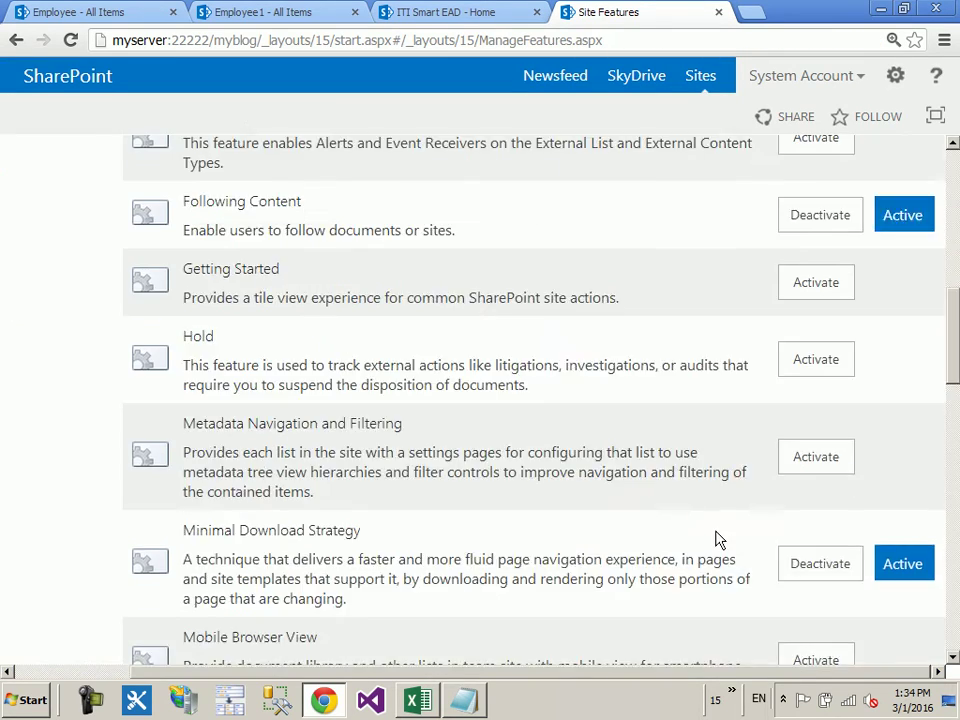
pyautogui.scroll(-10, 678, 548)
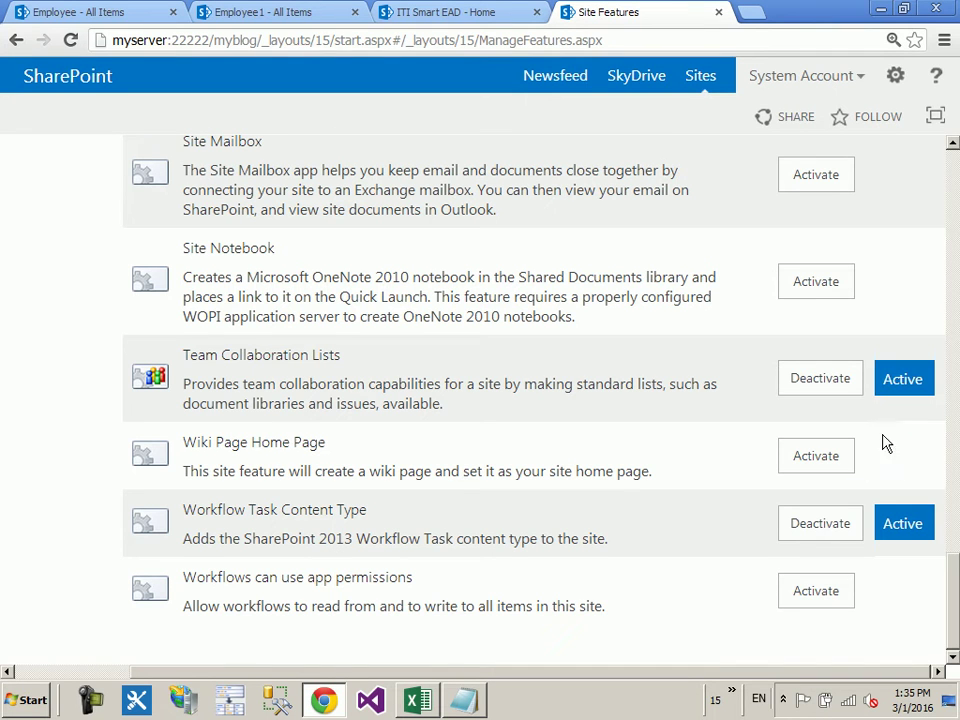
pyautogui.click(836, 456)
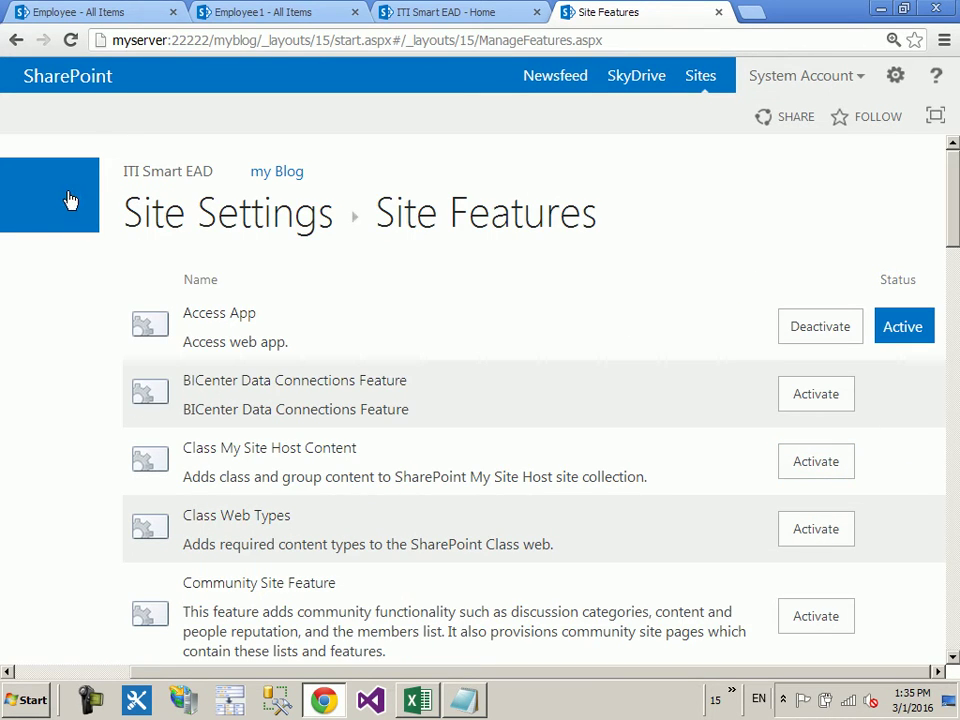
pyautogui.click(69, 199)
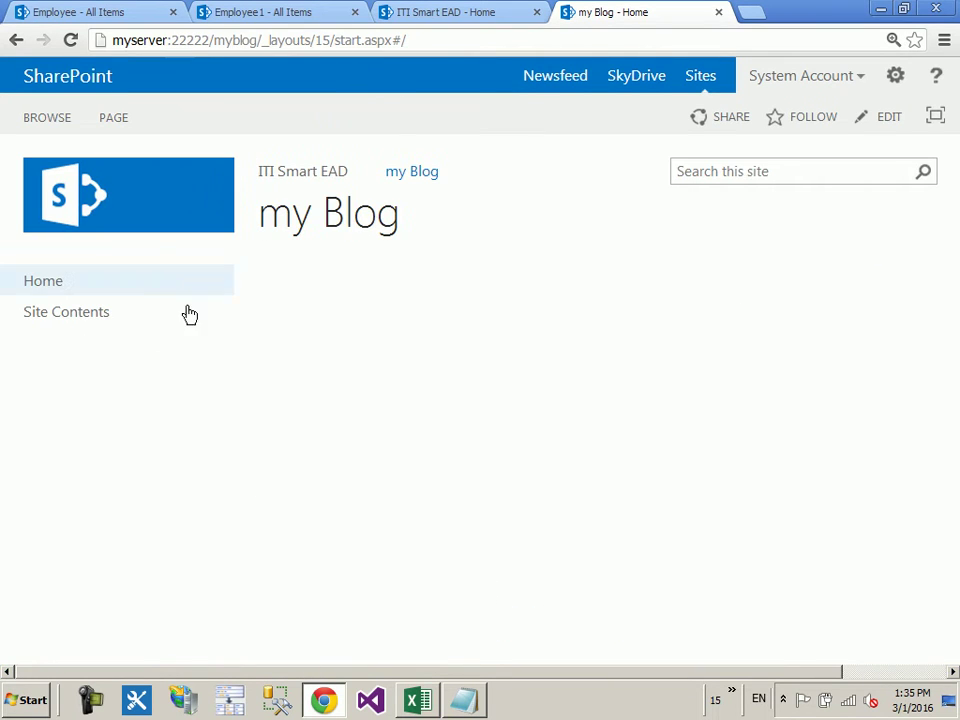
# Step: Open the Home page in my Blog's Site Pages library via Site Contents
pyautogui.click(71, 283)
pyautogui.click(176, 312)
pyautogui.scroll(-4, 806, 431)
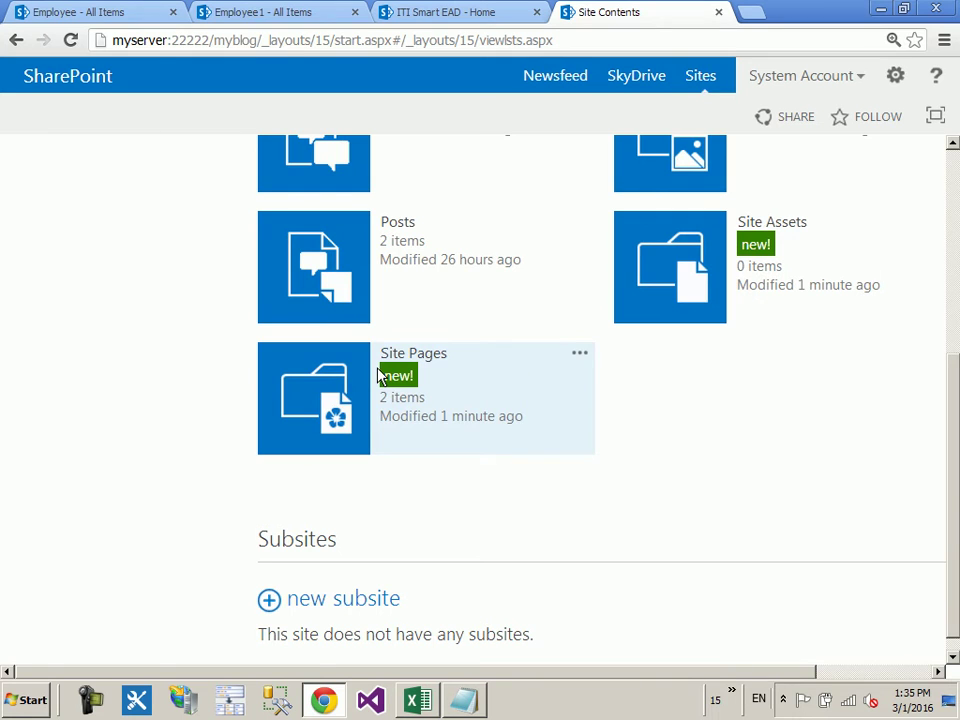
pyautogui.click(357, 444)
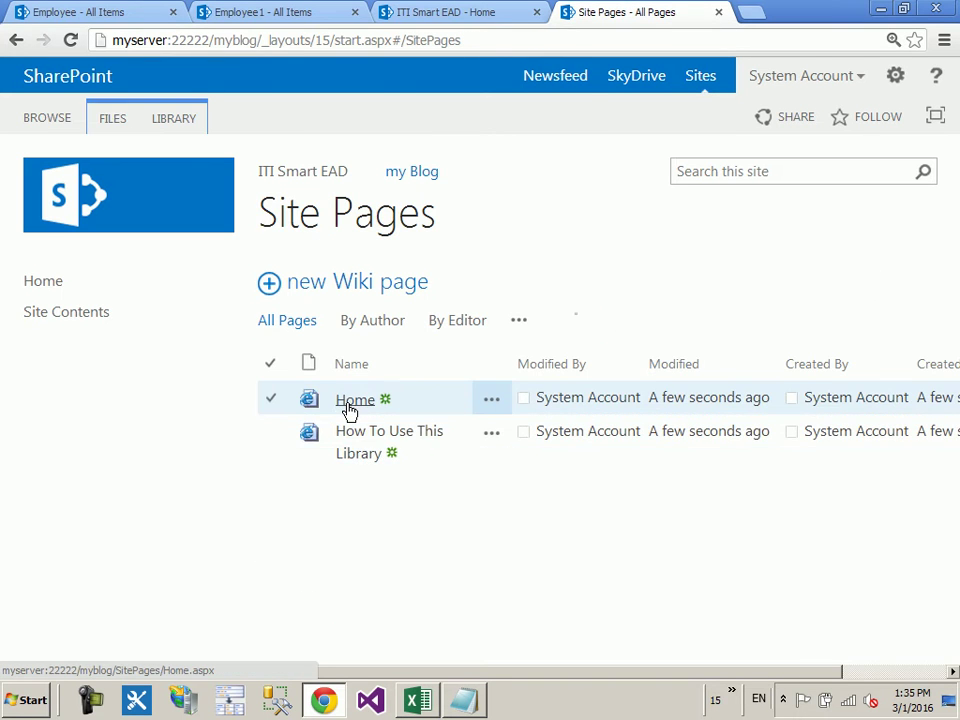
pyautogui.click(349, 402)
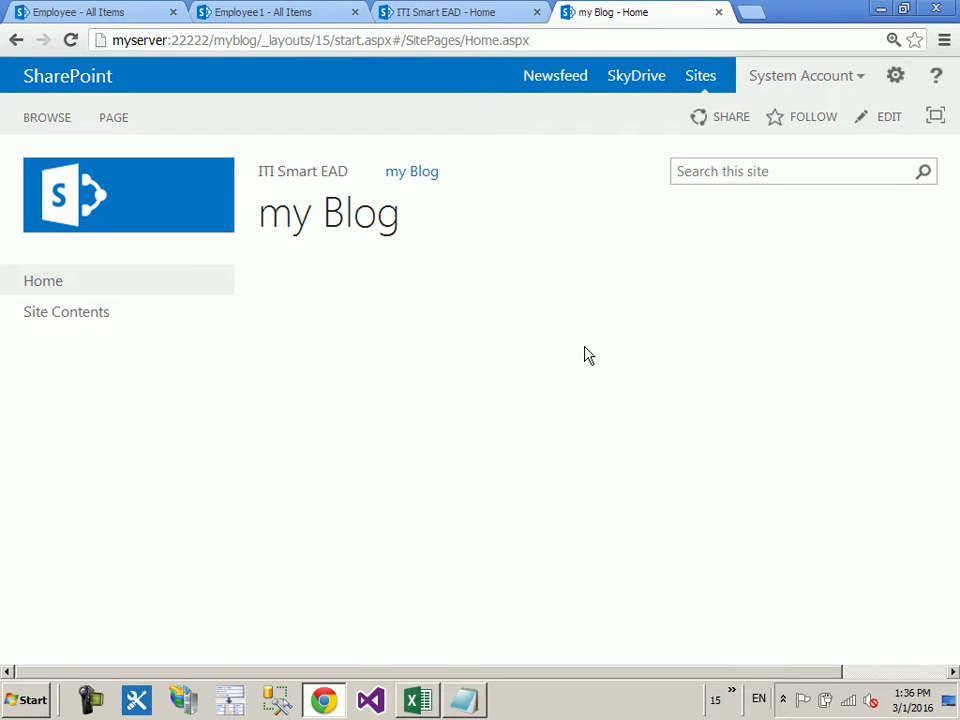
# Step: Go from my Blog's site settings to the top-level site settings and open Site Collection Features
pyautogui.click(896, 76)
pyautogui.click(851, 318)
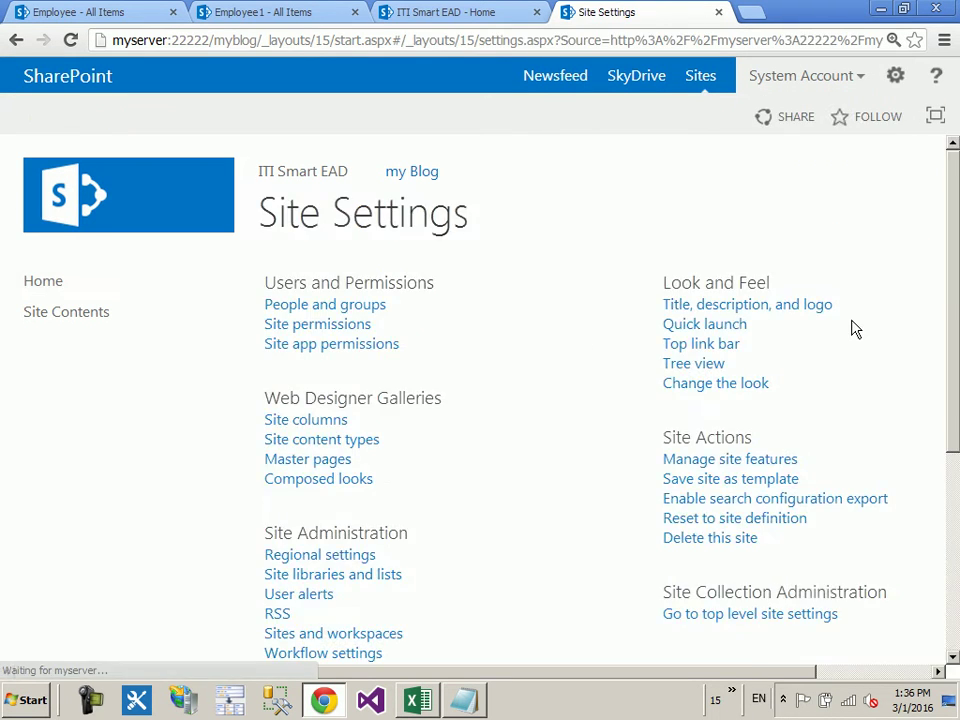
pyautogui.scroll(-1, 760, 390)
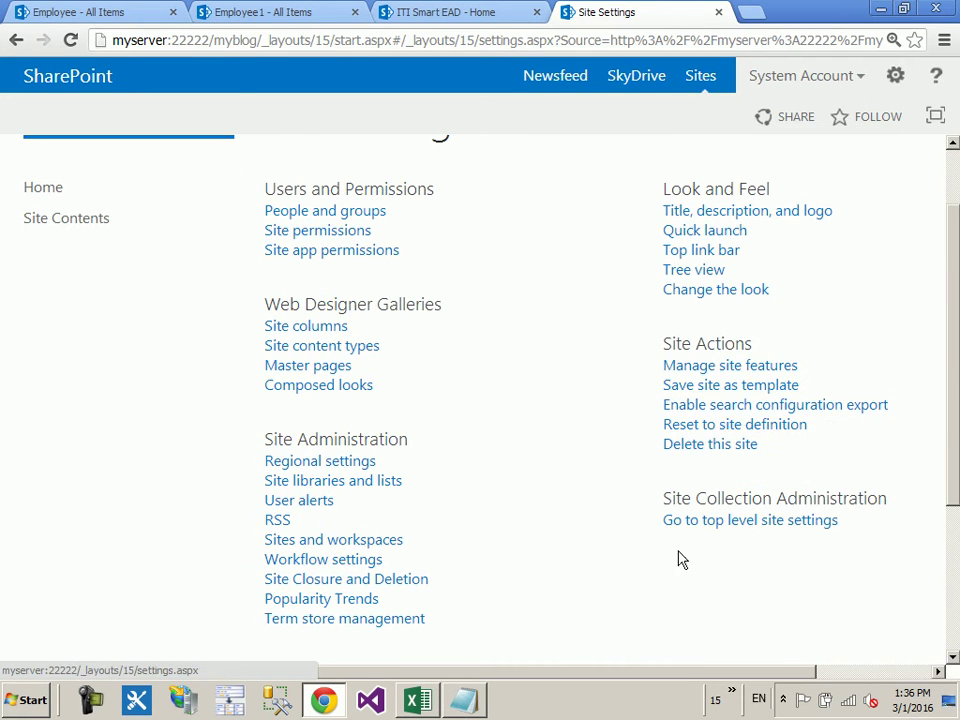
pyautogui.scroll(-1, 720, 500)
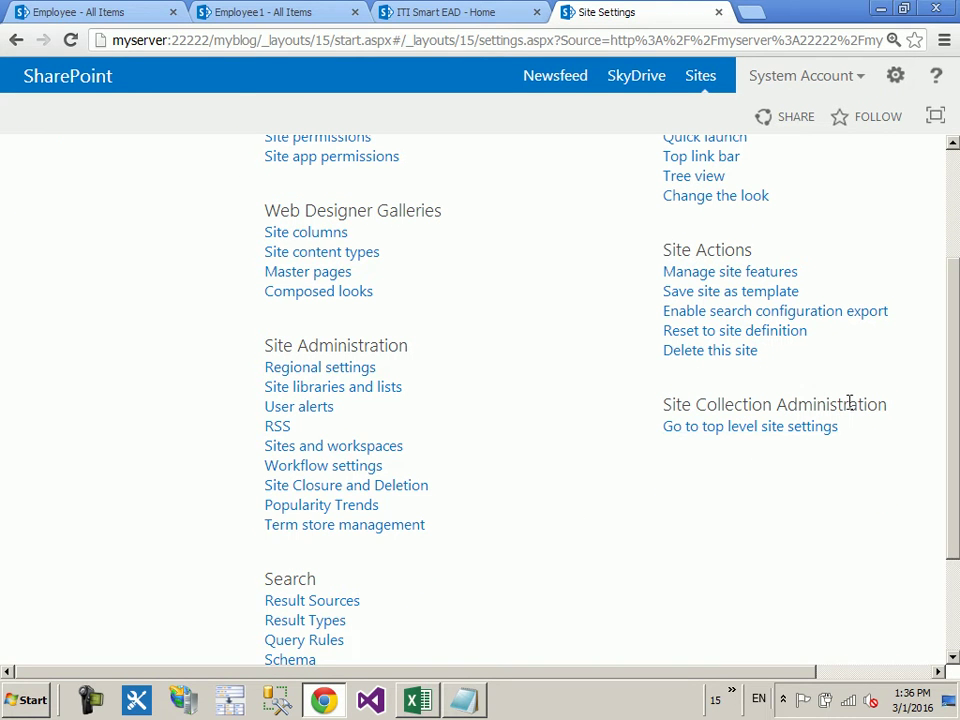
pyautogui.click(766, 438)
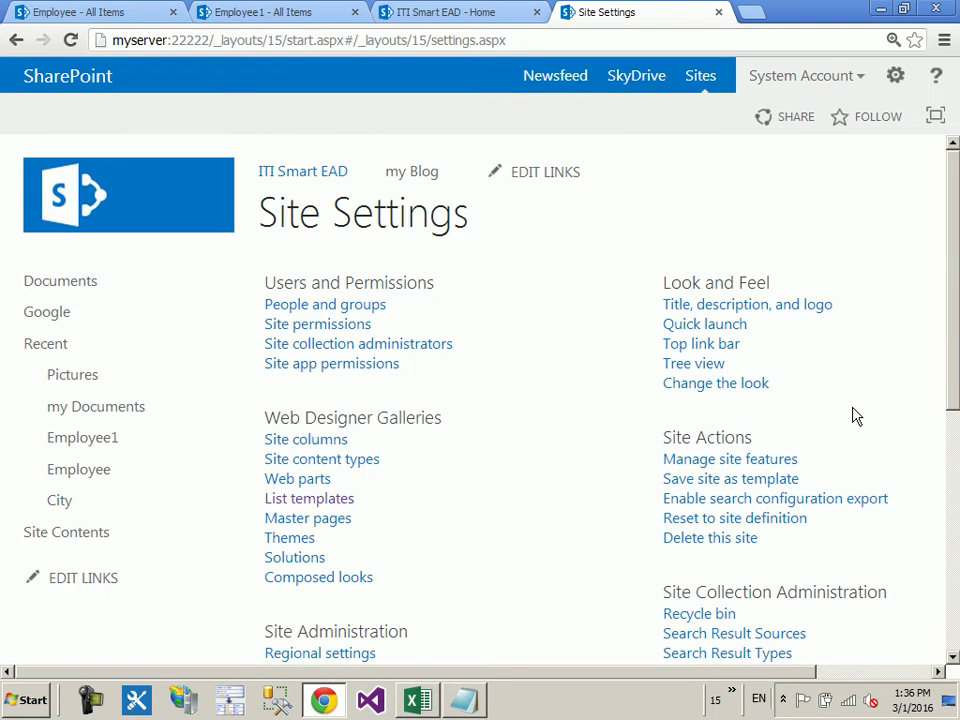
pyautogui.scroll(-4, 853, 400)
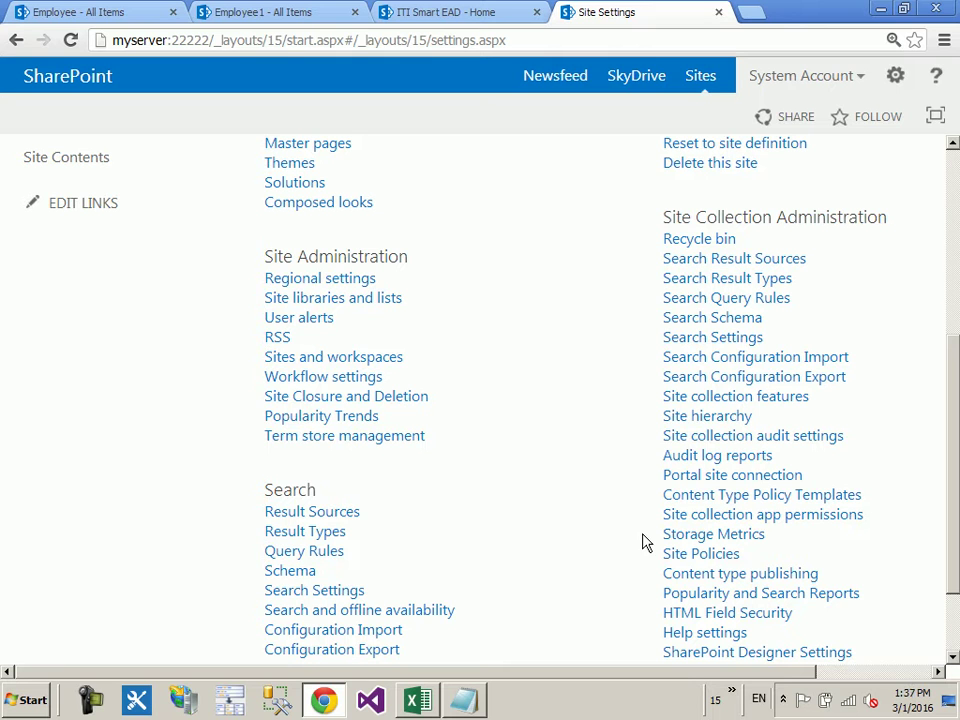
pyautogui.click(739, 396)
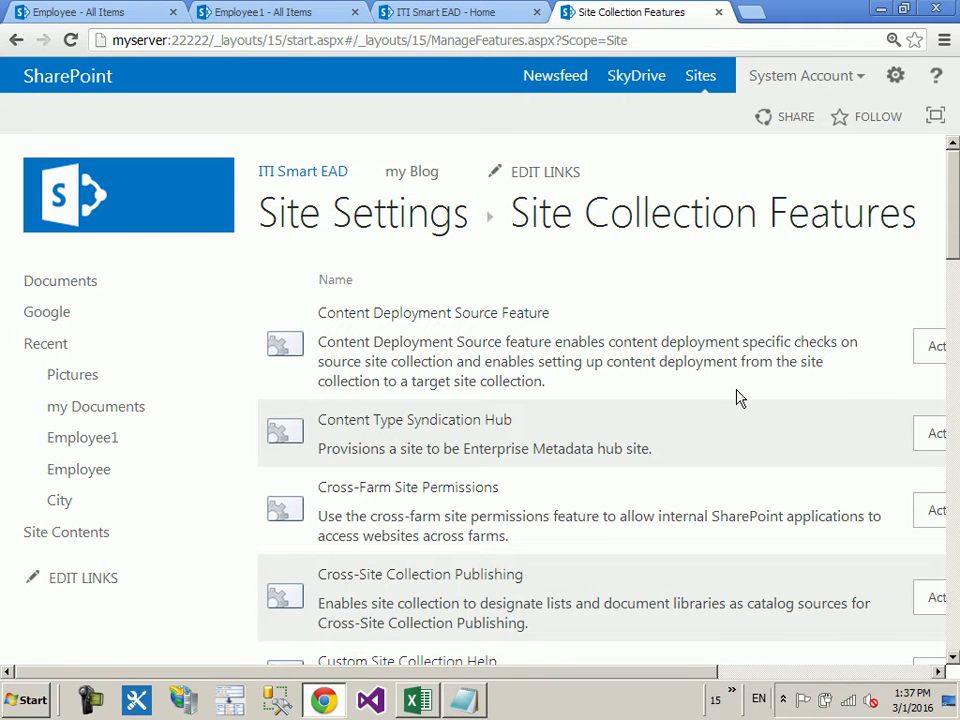
# Step: Locate SharePoint Server Publishing Infrastructure and highlight its name and description
pyautogui.scroll(-2, 720, 410)
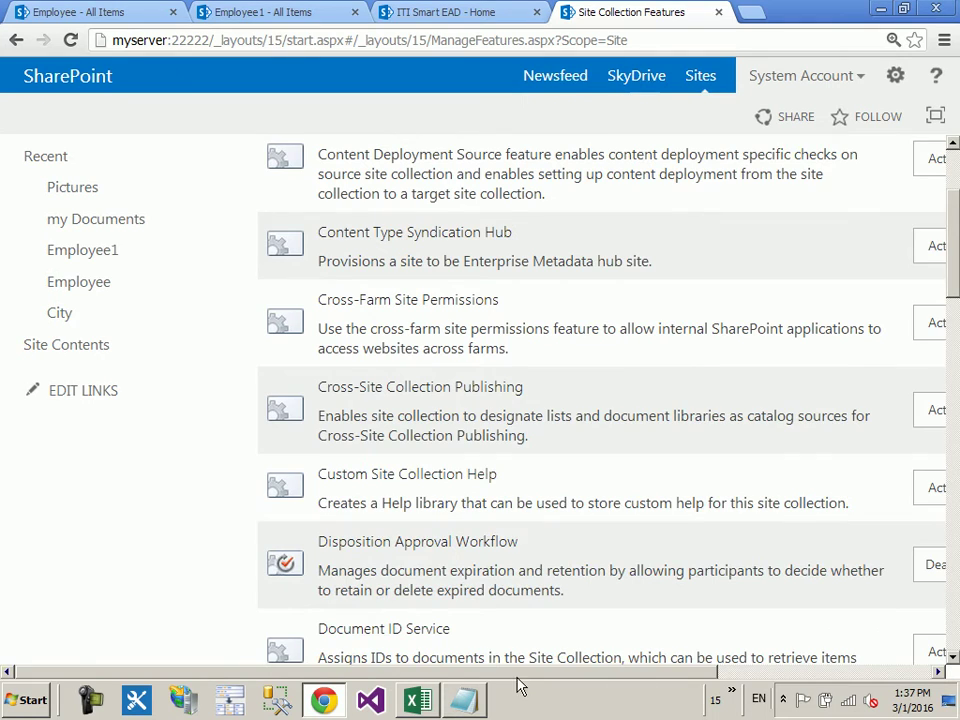
pyautogui.moveTo(517, 672); pyautogui.dragTo(786, 667)
pyautogui.scroll(-5, 306, 396)
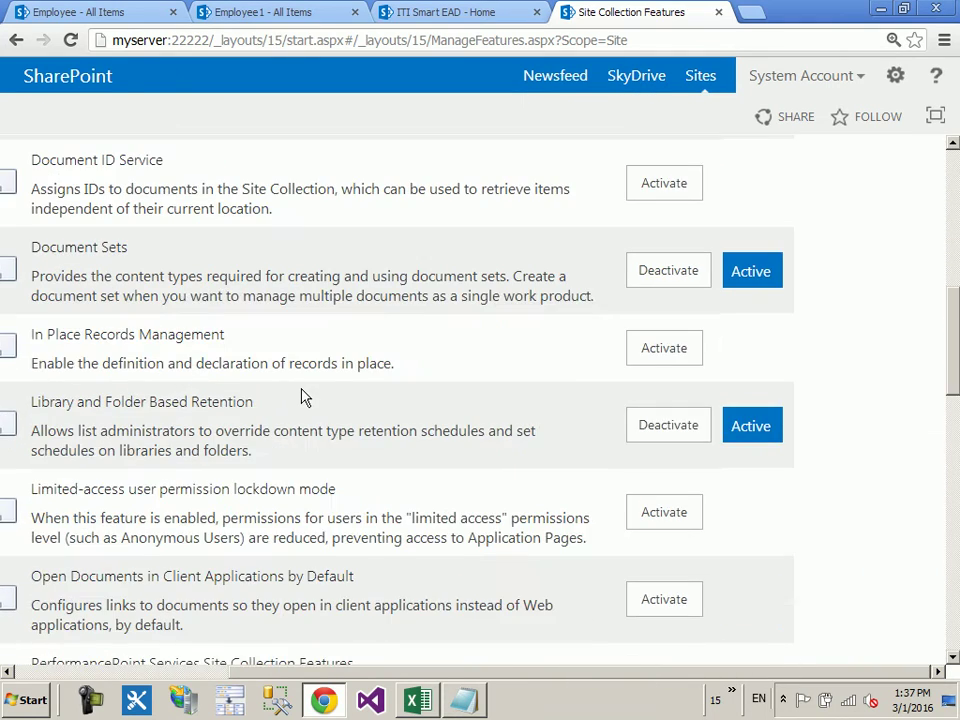
pyautogui.scroll(-4, 300, 398)
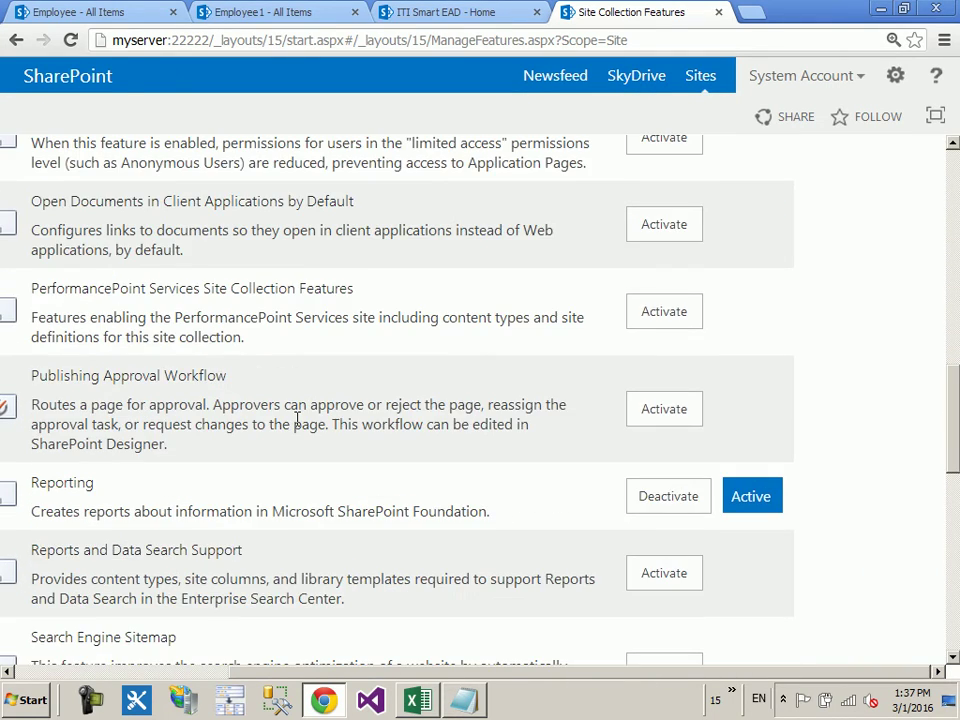
pyautogui.scroll(-6, 297, 420)
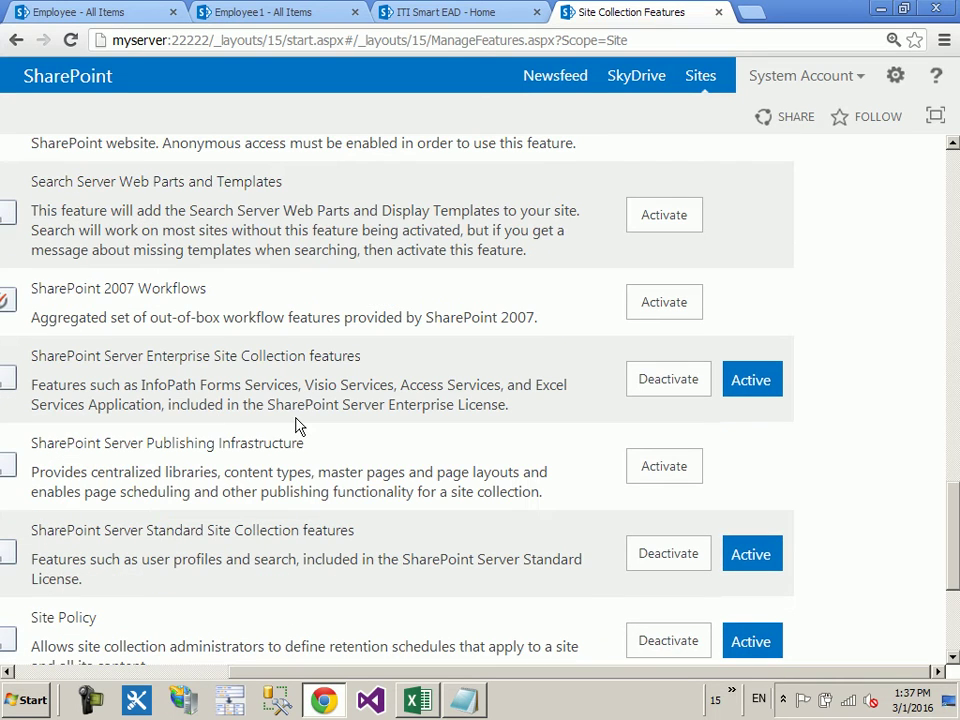
pyautogui.moveTo(29, 445); pyautogui.dragTo(360, 454)
pyautogui.click(393, 457)
pyautogui.moveTo(430, 492); pyautogui.dragTo(260, 491)
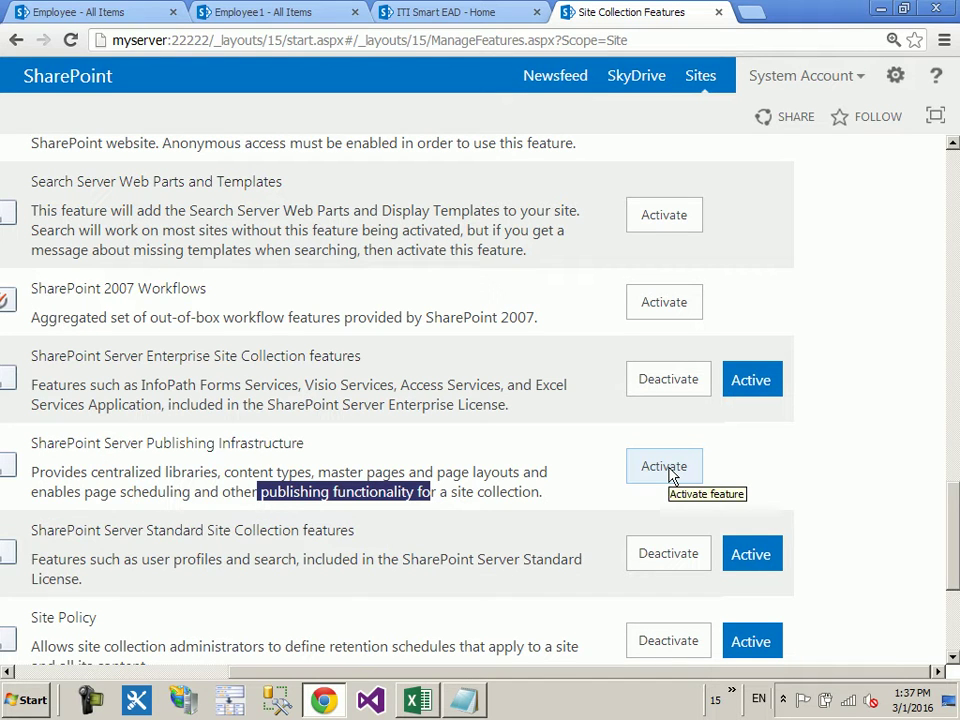
pyautogui.moveTo(493, 675); pyautogui.dragTo(236, 700)
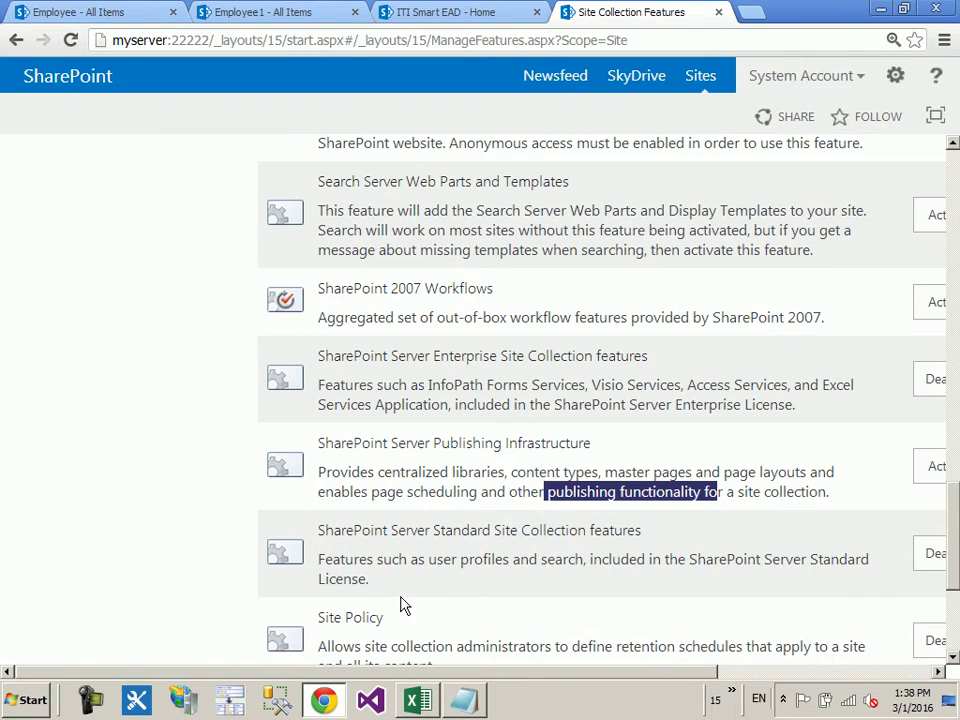
pyautogui.click(630, 585)
pyautogui.moveTo(564, 675); pyautogui.dragTo(724, 677)
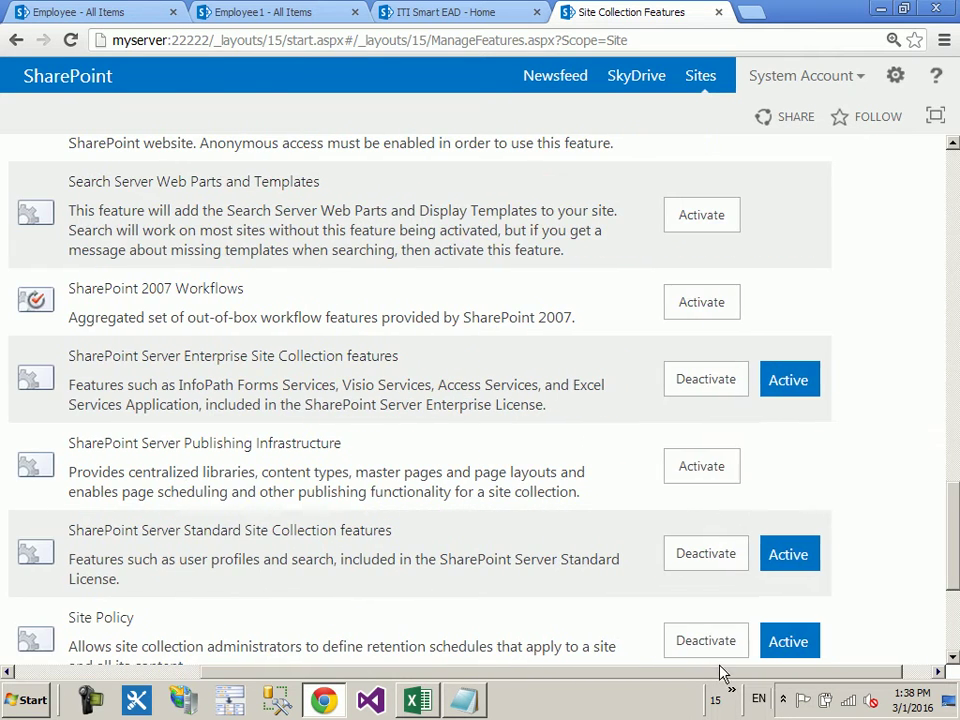
# Step: Activate SharePoint Server Publishing Infrastructure, which fails with a missing dependency error
pyautogui.click(687, 479)
pyautogui.scroll(-6, 333, 484)
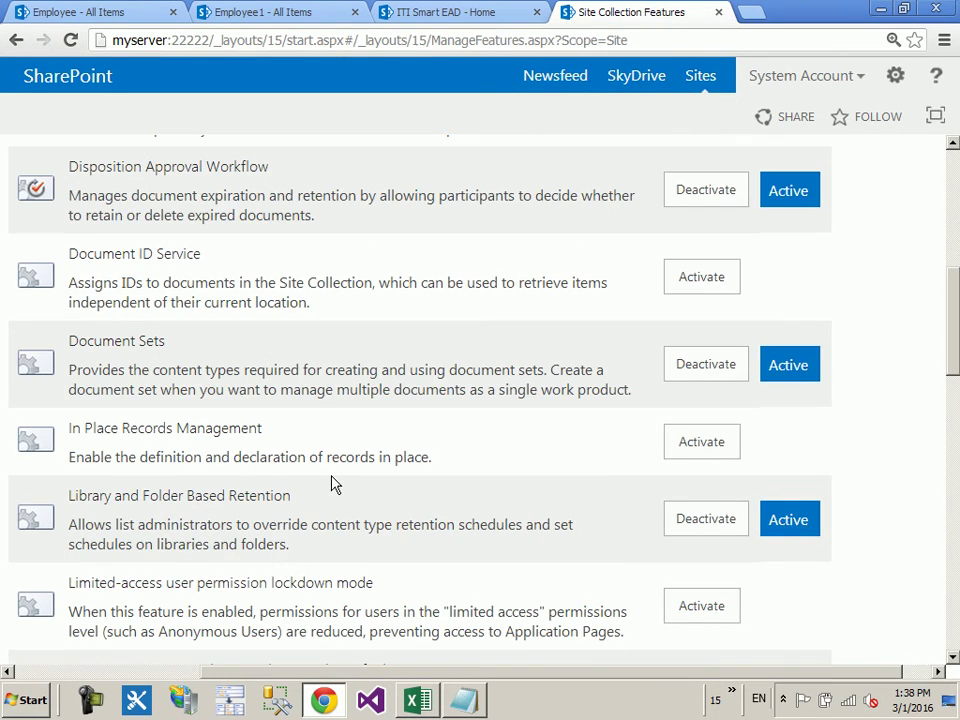
pyautogui.scroll(-5, 333, 484)
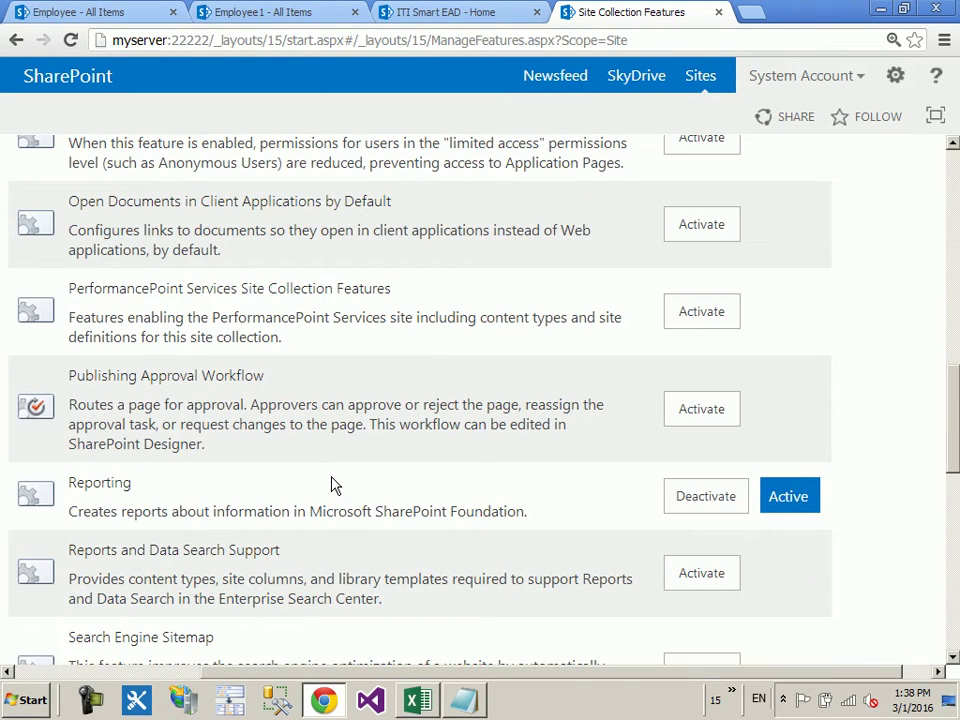
pyautogui.scroll(-9, 333, 484)
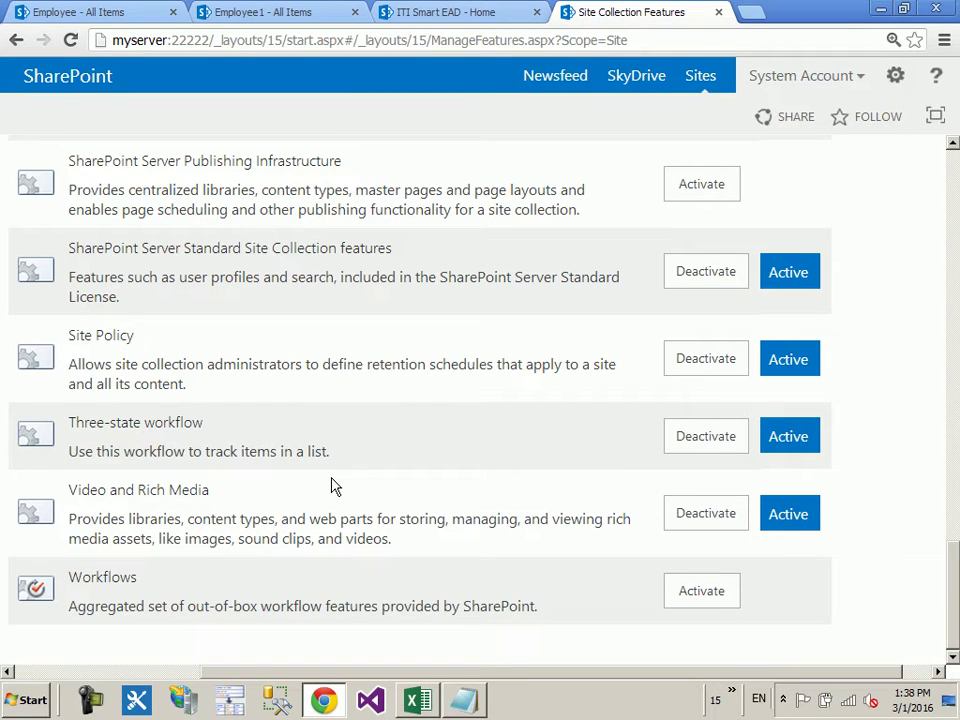
# Step: Retry the activation, then reload the Site Collection Features page
pyautogui.click(690, 194)
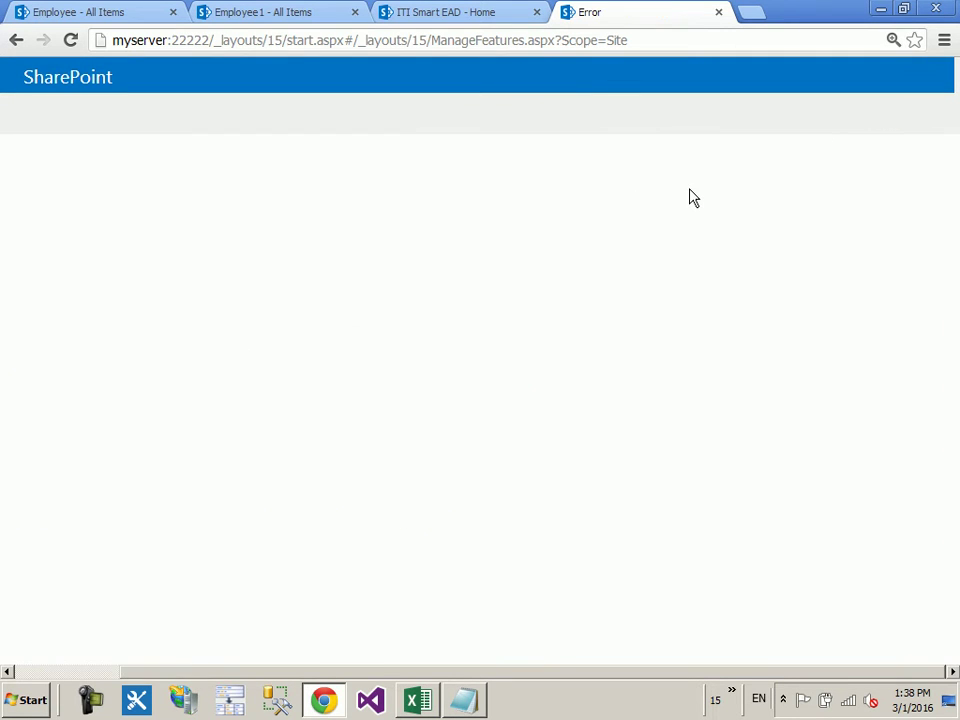
pyautogui.click(449, 40)
pyautogui.press('Return')
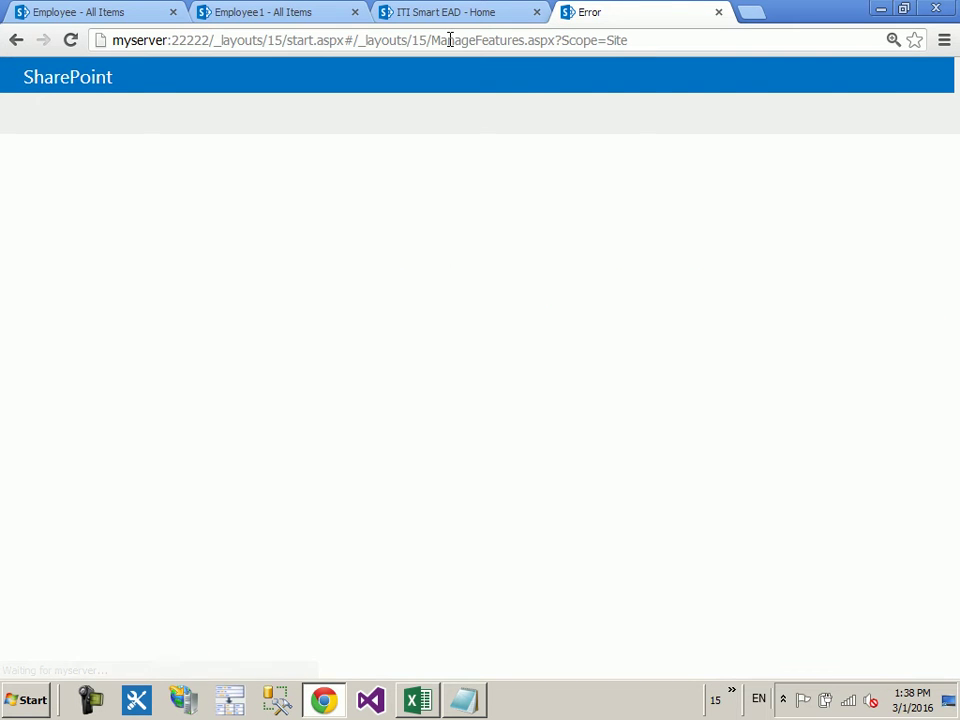
# Step: Activate SharePoint Server Publishing Infrastructure so it shows Active with Deactivate available
pyautogui.scroll(-10, 707, 274)
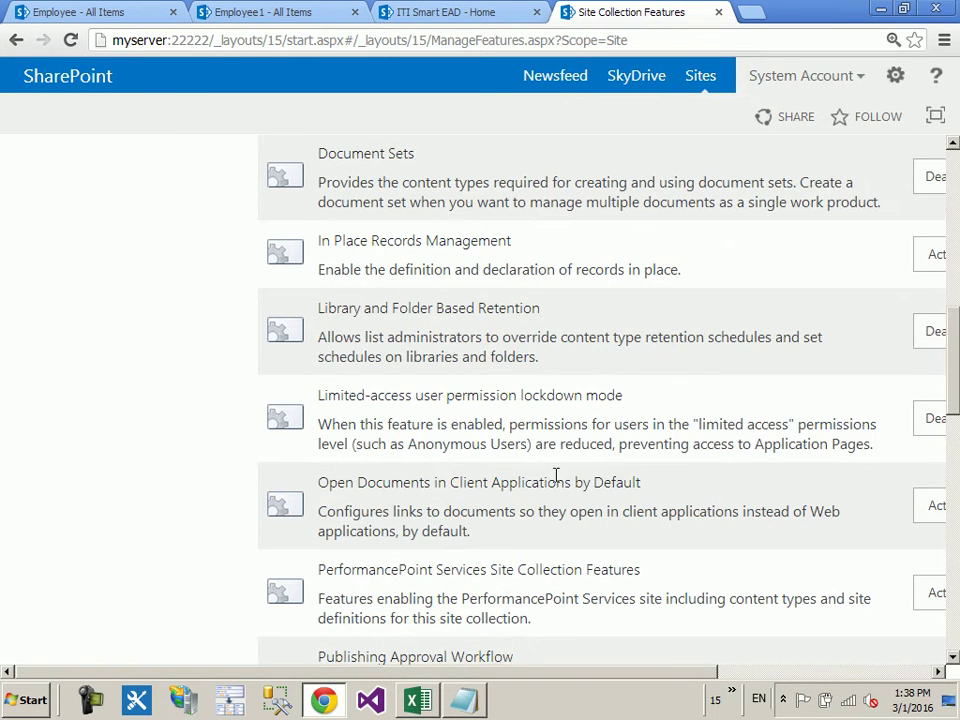
pyautogui.moveTo(563, 676); pyautogui.dragTo(739, 506)
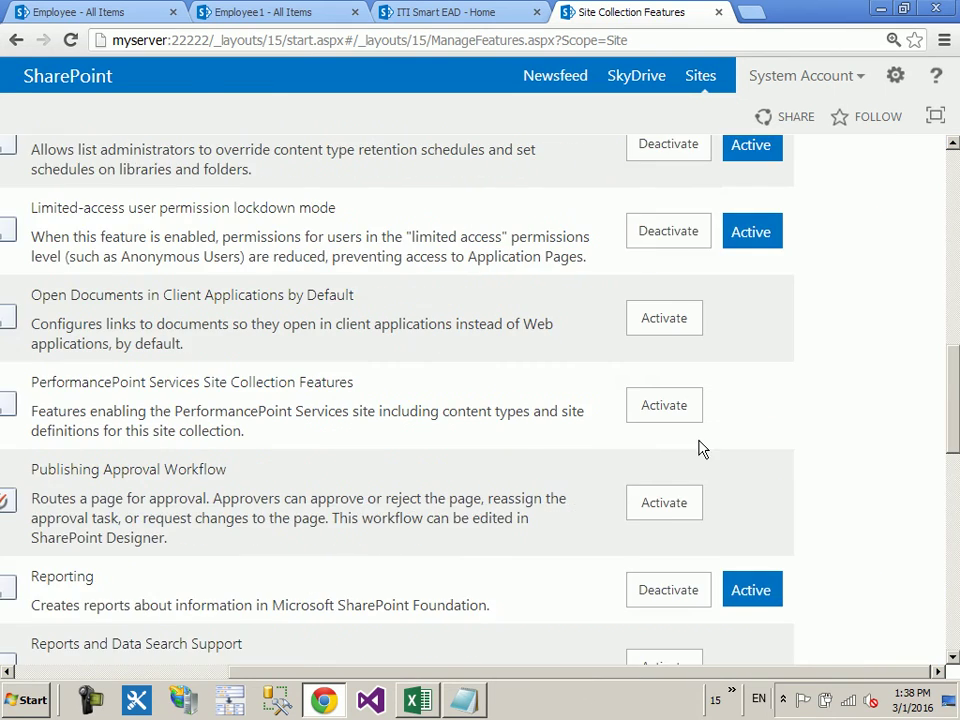
pyautogui.scroll(-4, 739, 506)
pyautogui.scroll(-3, 578, 440)
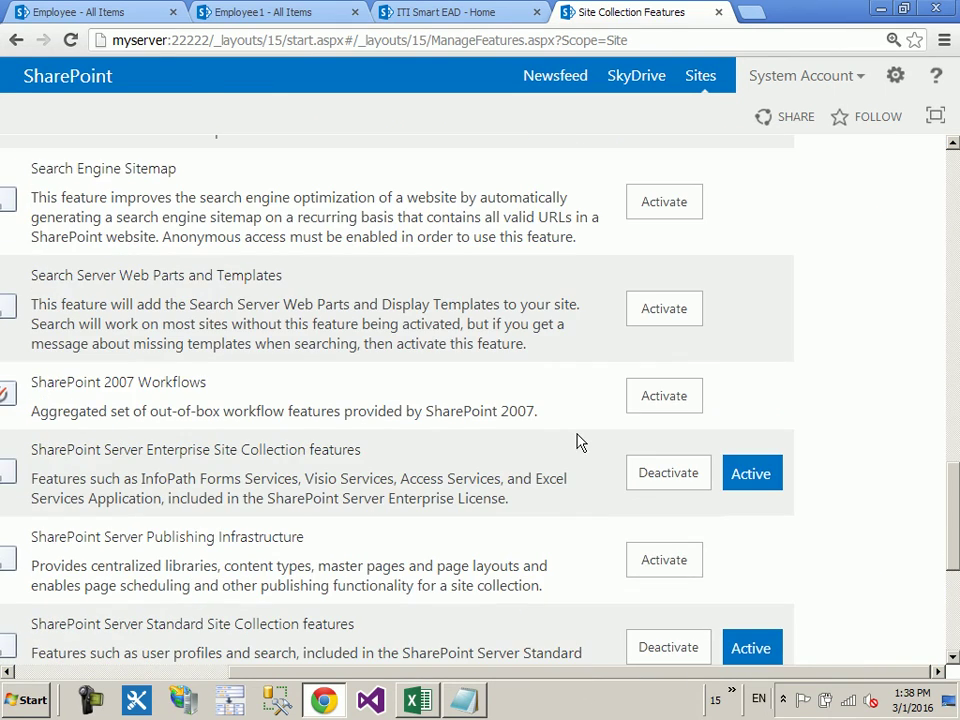
pyautogui.scroll(-1, 576, 439)
pyautogui.click(690, 463)
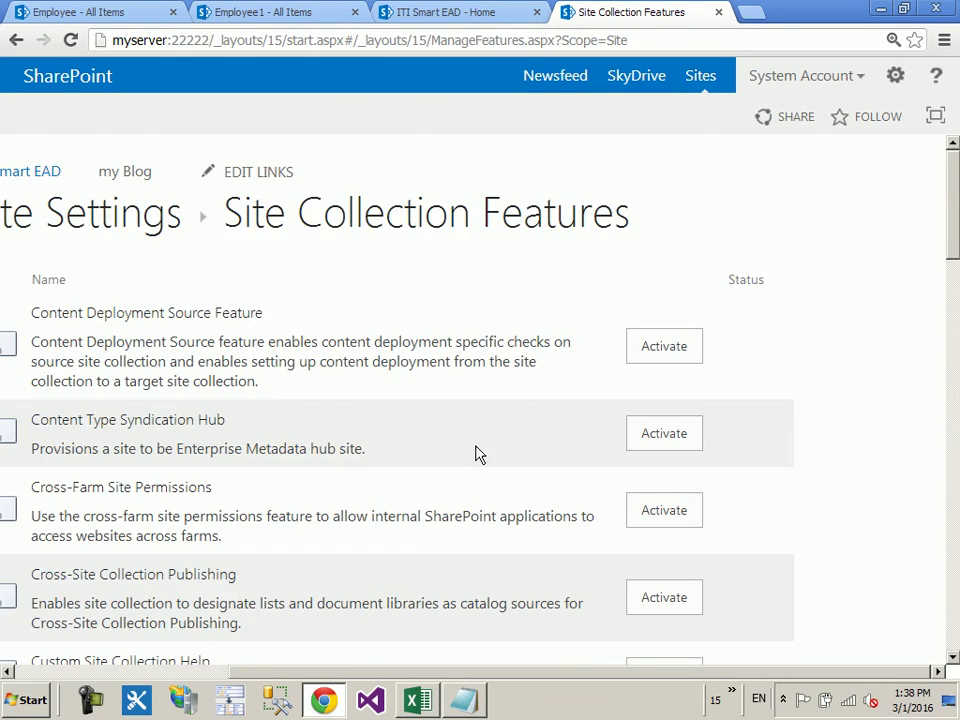
pyautogui.scroll(-15, 478, 446)
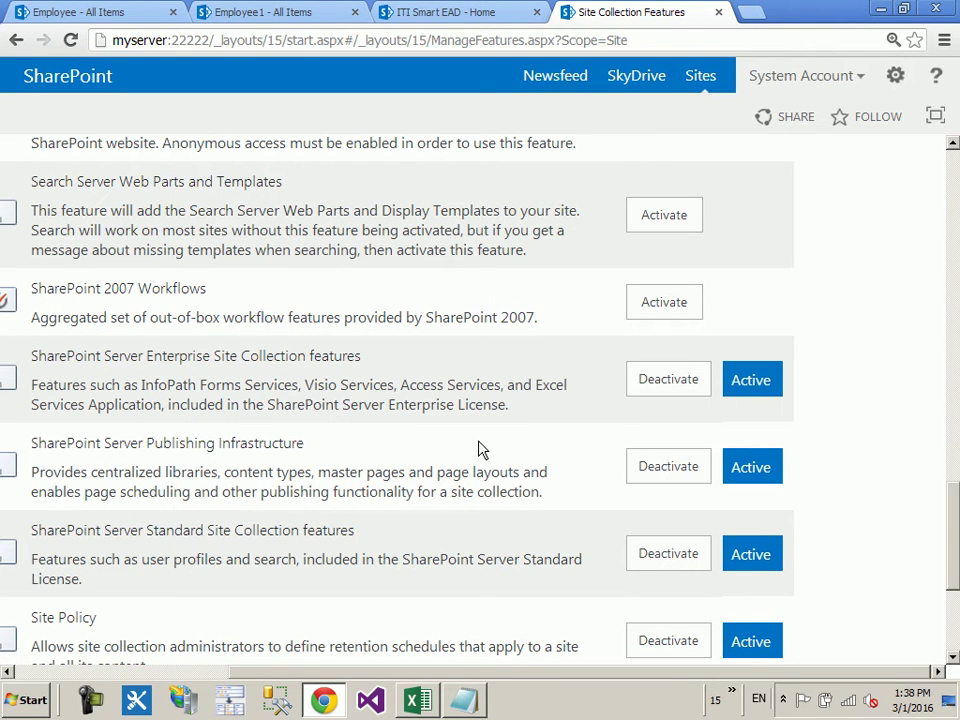
pyautogui.moveTo(305, 671); pyautogui.dragTo(43, 626)
pyautogui.scroll(8, 100, 461)
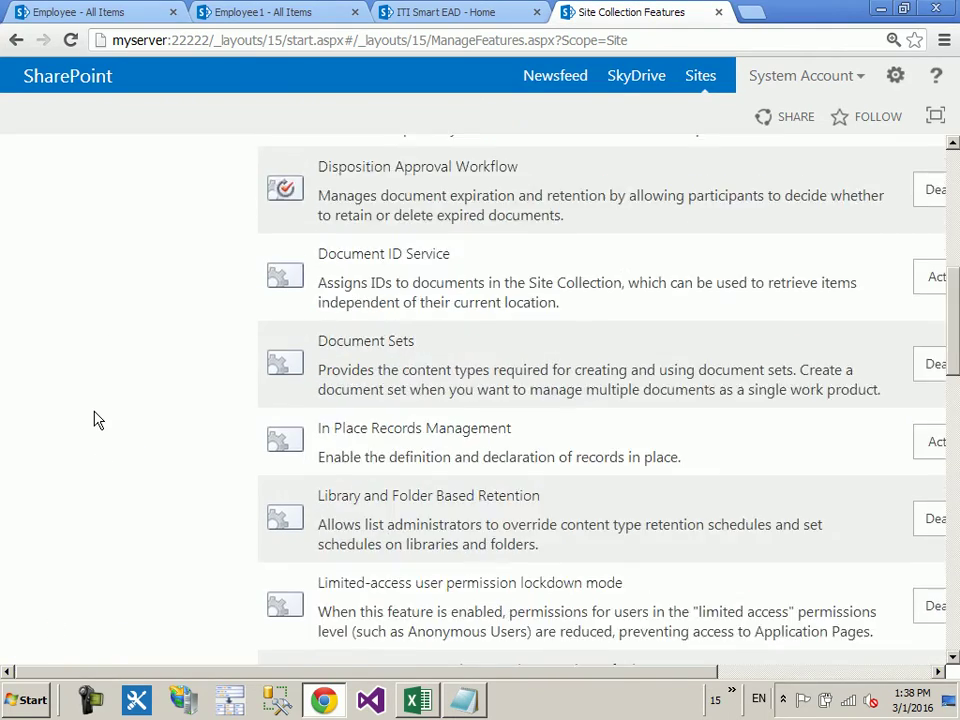
pyautogui.scroll(6, 98, 420)
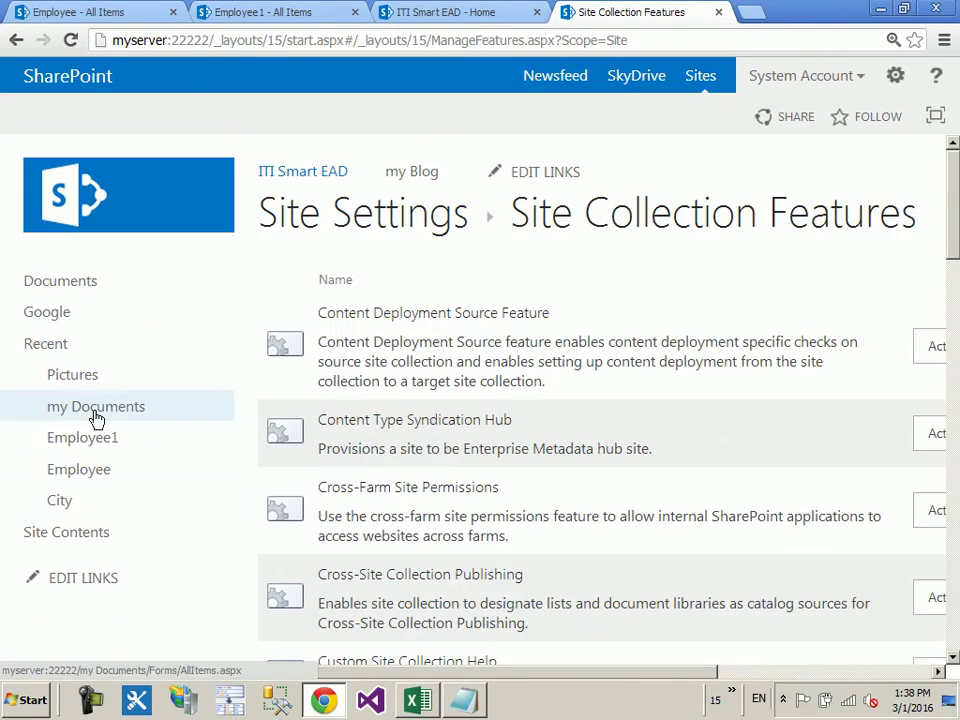
# Step: Start a new subsite from Site Contents and choose Publishing Site under the Publishing templates
pyautogui.click(80, 540)
pyautogui.scroll(-10, 574, 474)
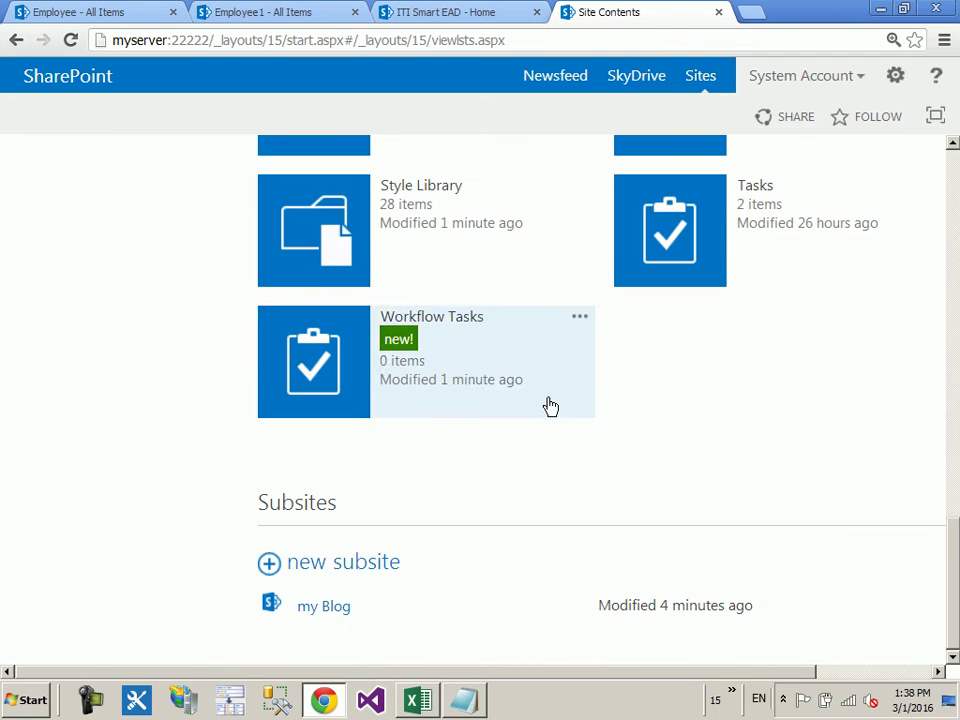
pyautogui.click(349, 568)
pyautogui.scroll(-3, 459, 407)
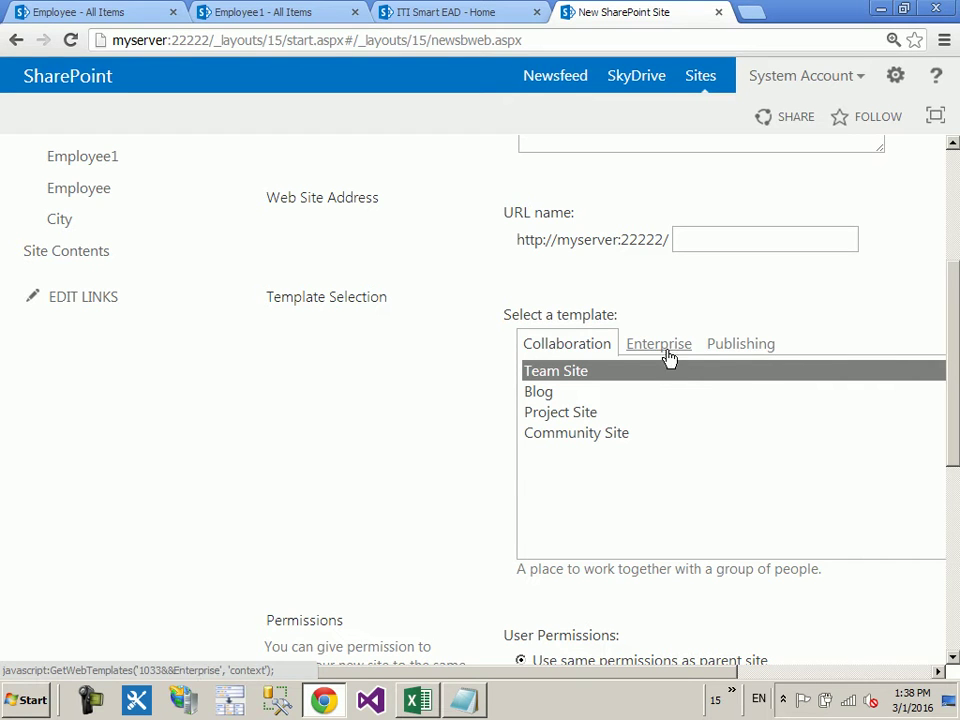
pyautogui.click(763, 344)
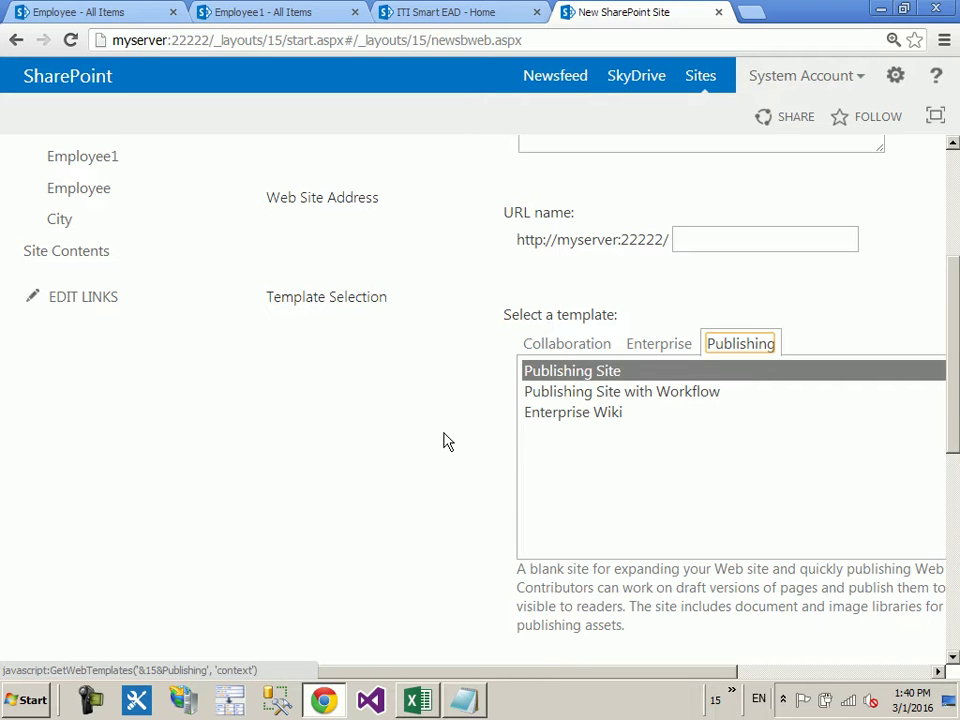
# Step: Set the subsite title to Publishing and paste Publishing as the URL name
pyautogui.scroll(2, 709, 305)
pyautogui.click(628, 233)
pyautogui.write('p')
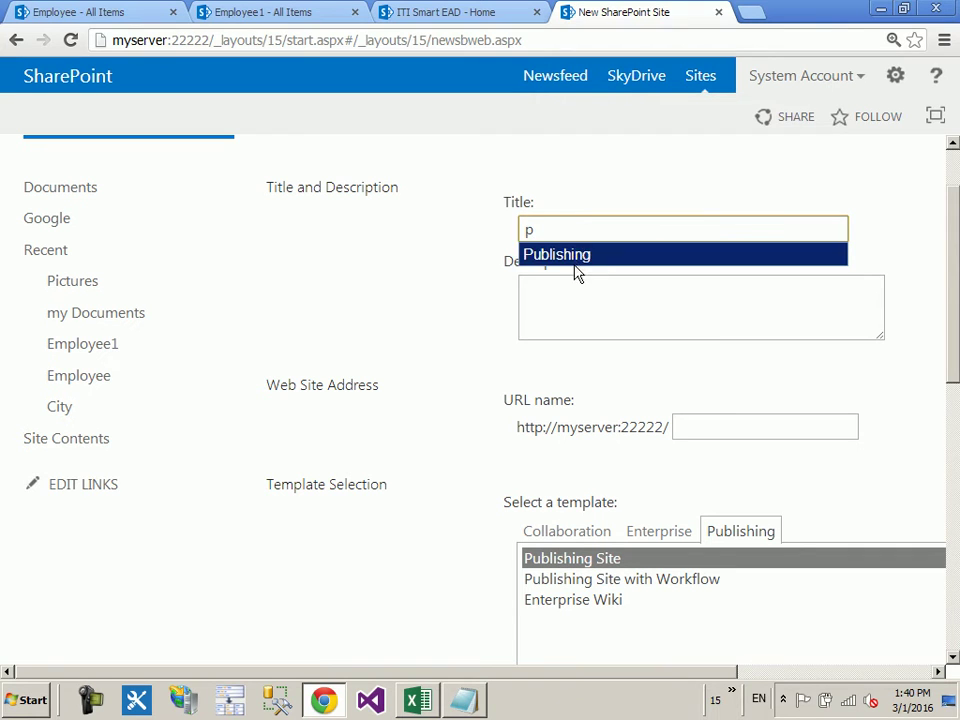
pyautogui.click(575, 255)
pyautogui.hotkey('ctrl', 'a')
pyautogui.click(722, 428)
pyautogui.write('Publishing')
# Step: Create the Publishing subsite using the Publishing Site template
pyautogui.scroll(-2, 816, 403)
pyautogui.hscroll(3, 705, 676)
pyautogui.scroll(-5, 731, 579)
pyautogui.click(692, 604)
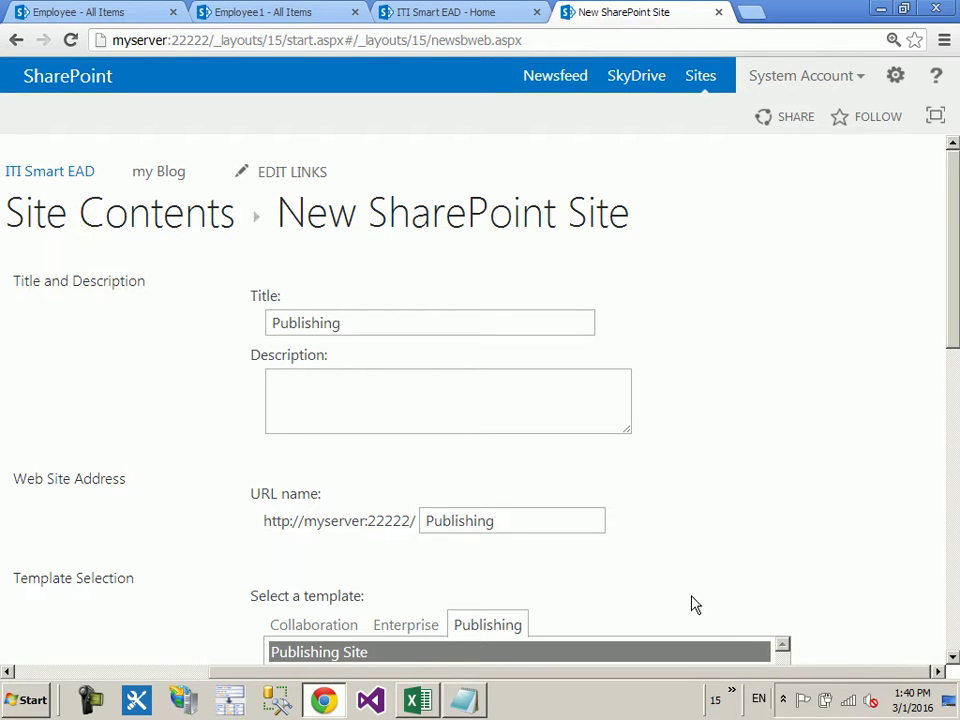
pyautogui.scroll(-1, 695, 605)
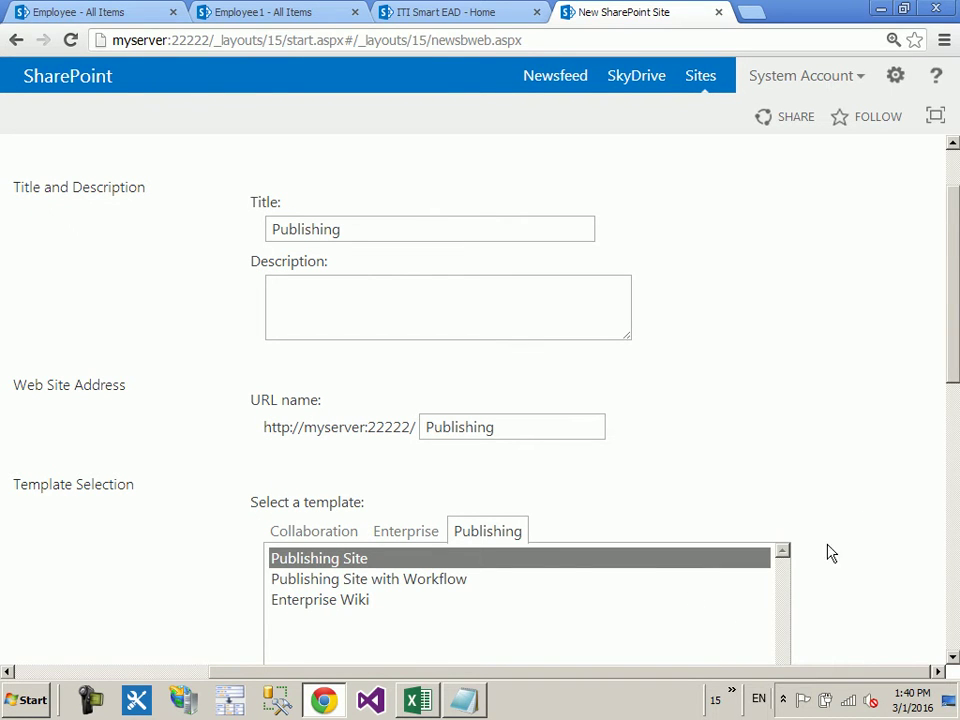
pyautogui.scroll(-7, 866, 516)
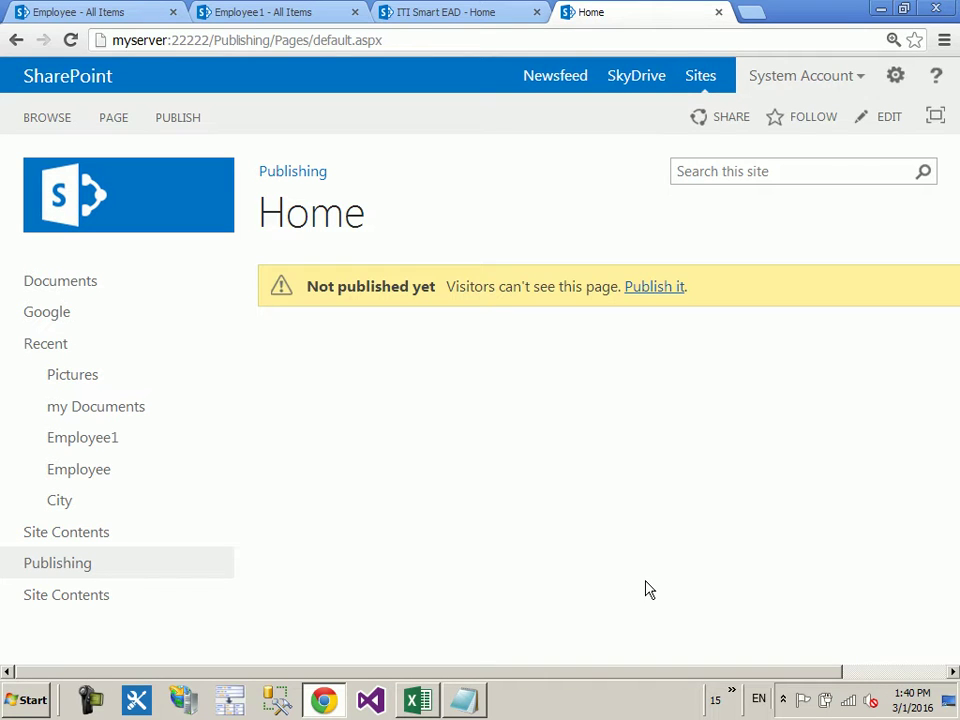
# Step: Open the Publishing subsite's Pages library from its site contents
pyautogui.moveTo(311, 41); pyautogui.dragTo(300, 42)
pyautogui.doubleClick(301, 41)
pyautogui.click(446, 284)
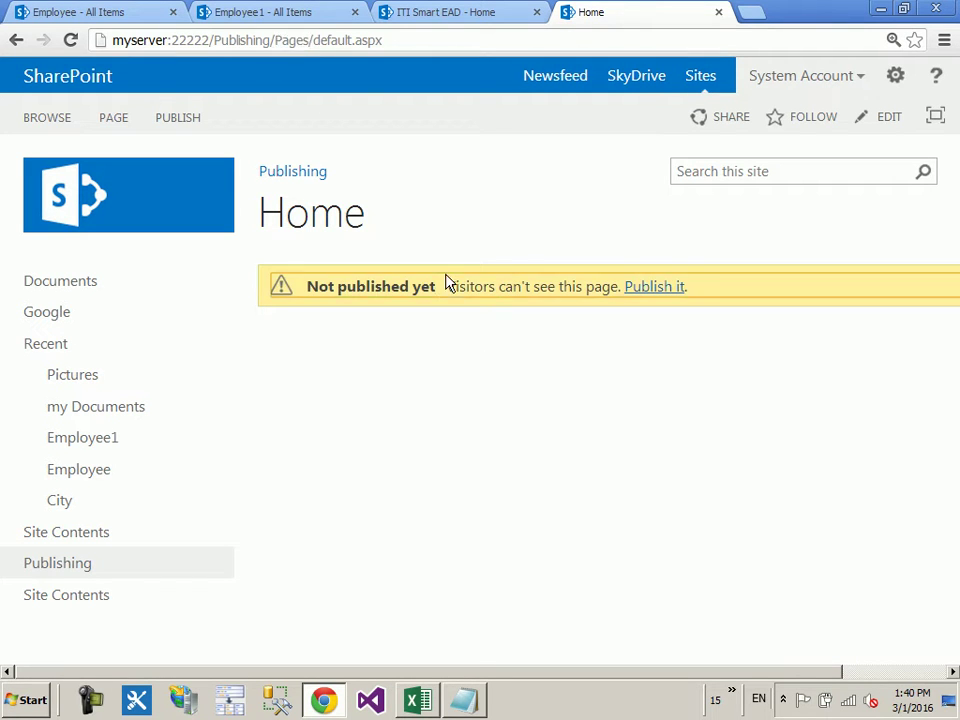
pyautogui.click(98, 597)
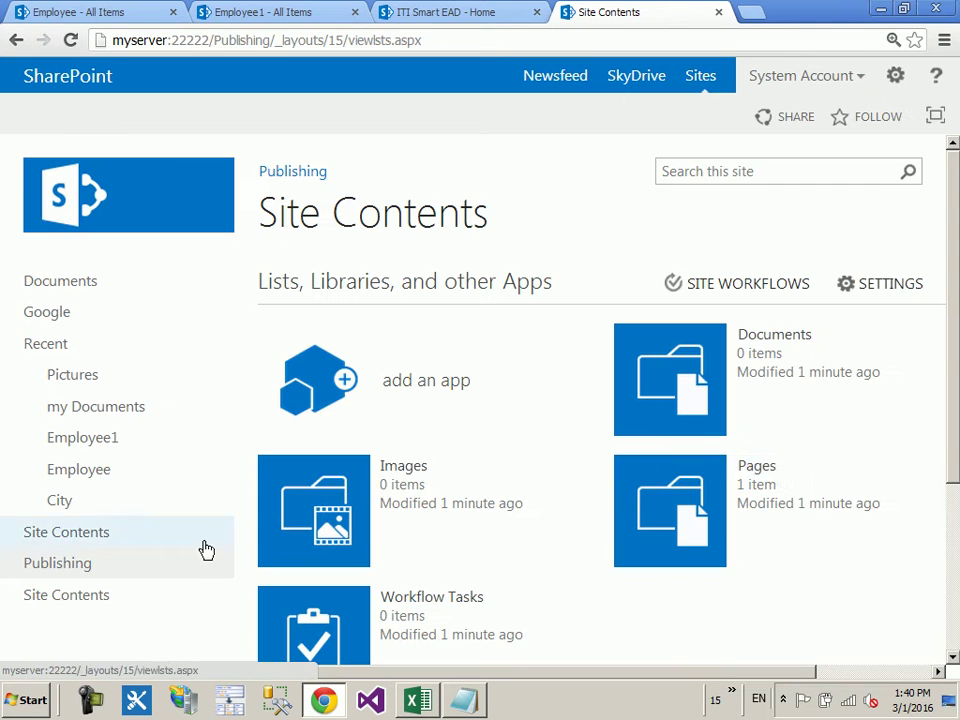
pyautogui.scroll(-2, 730, 440)
pyautogui.click(675, 410)
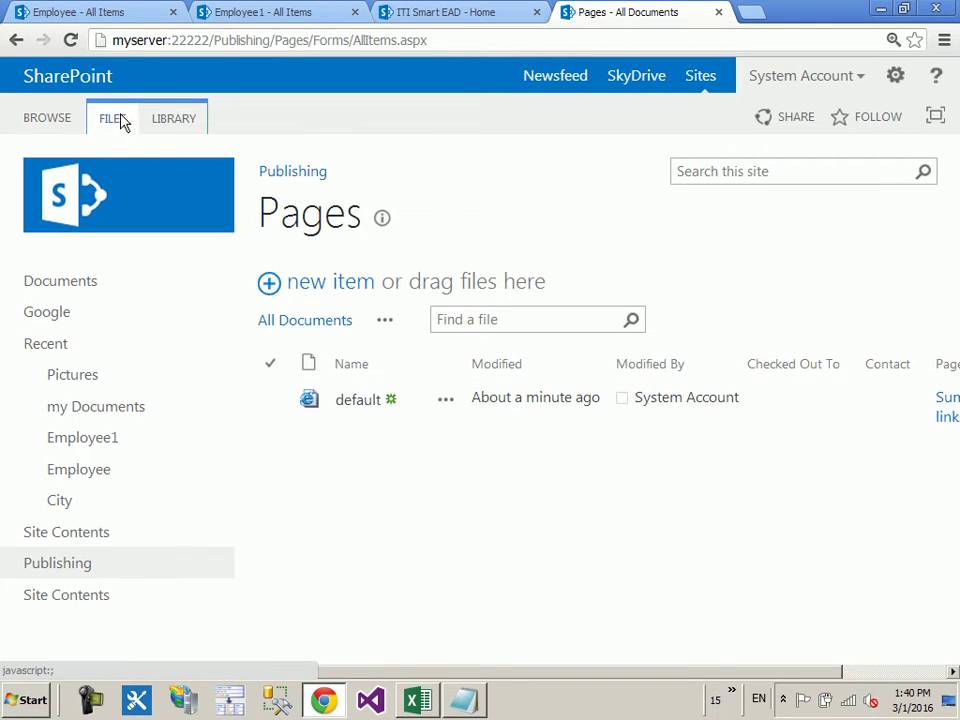
# Step: Start a new publishing page via Files > New Document > Page
pyautogui.click(125, 119)
pyautogui.click(30, 204)
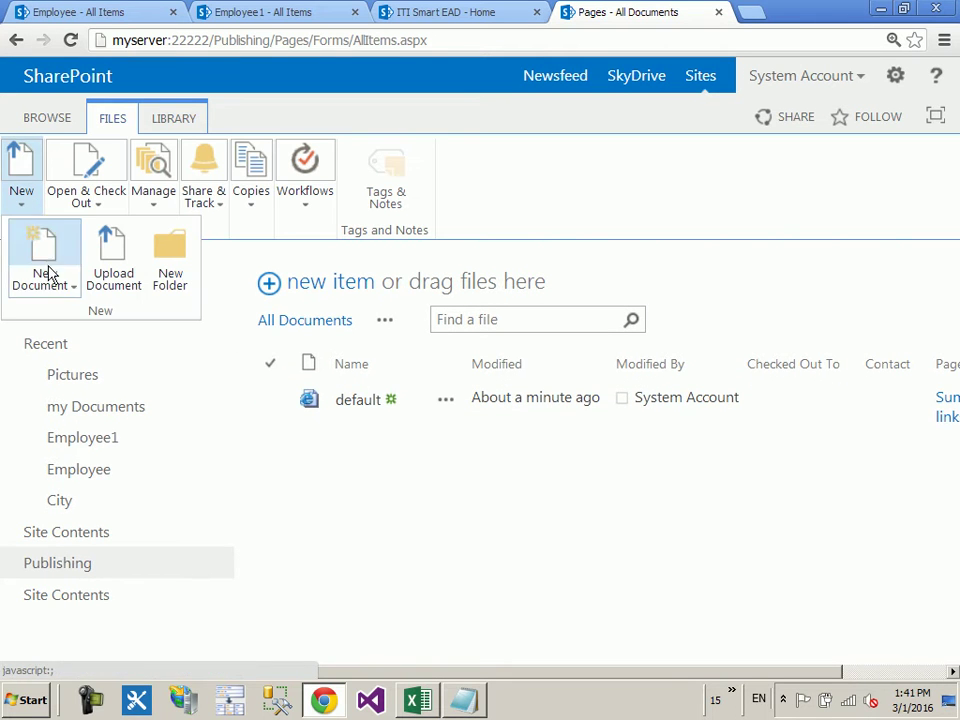
pyautogui.click(46, 285)
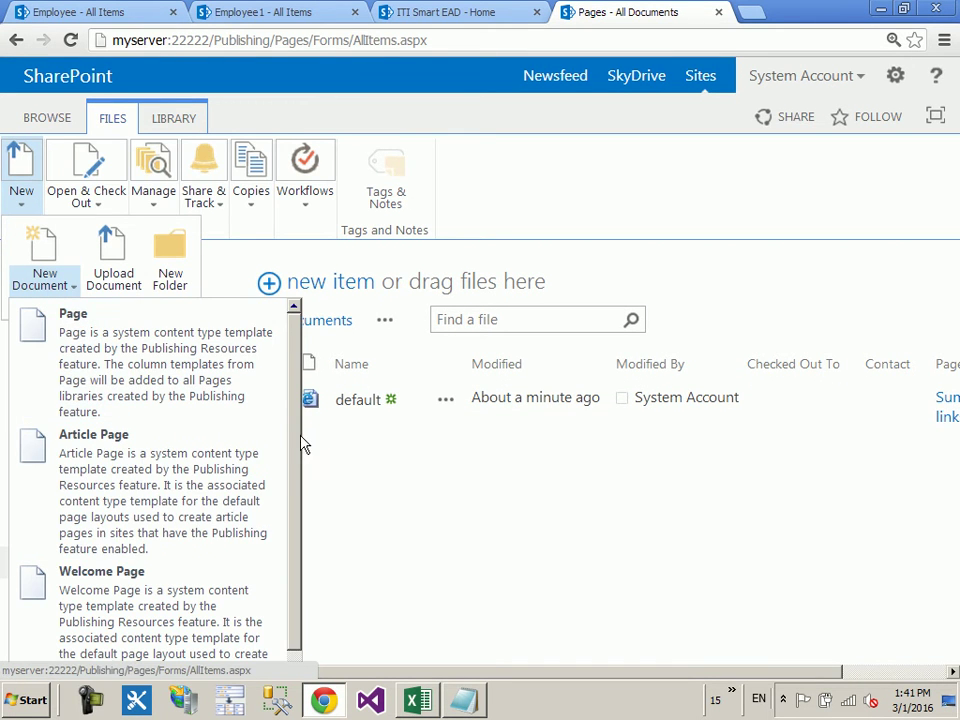
pyautogui.scroll(-1, 289, 521)
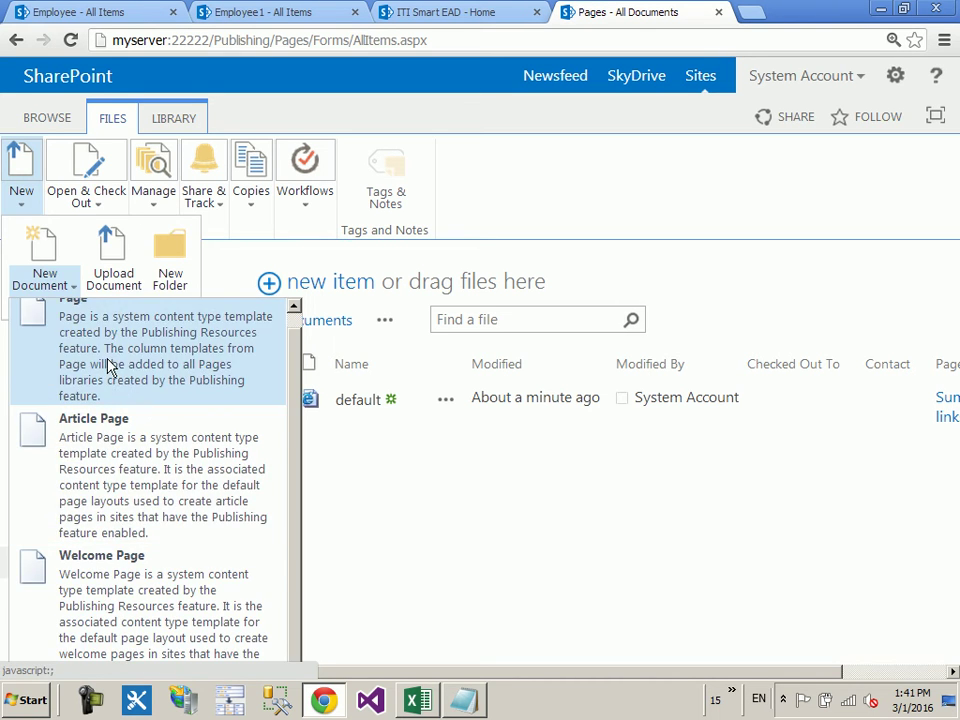
pyautogui.click(110, 366)
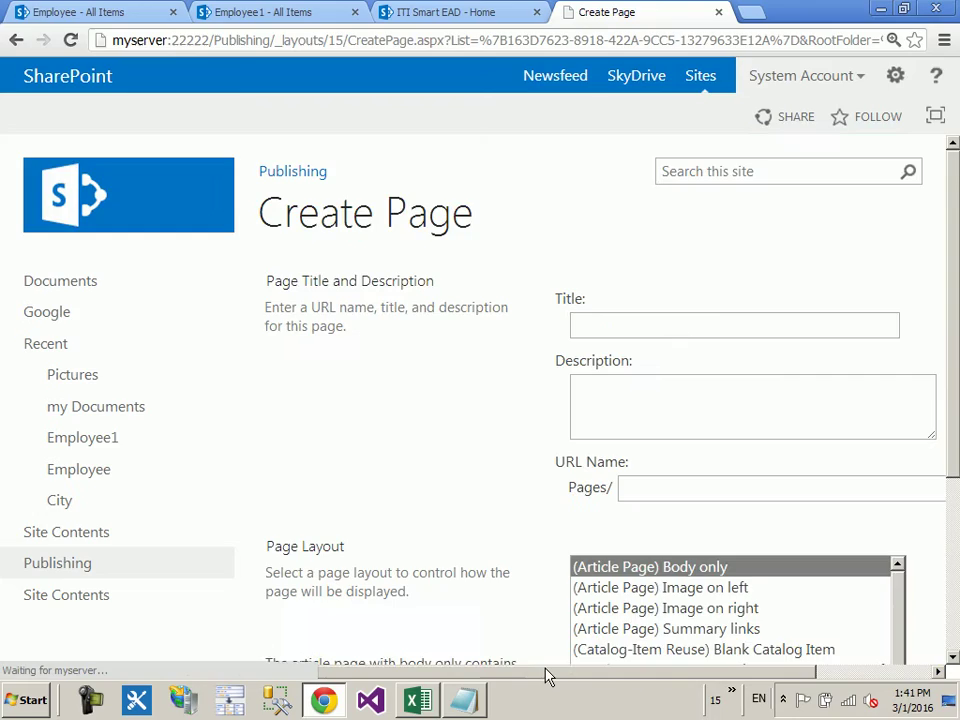
# Step: Browse the available page layouts, previewing Basic Project Page
pyautogui.moveTo(585, 676); pyautogui.dragTo(739, 678)
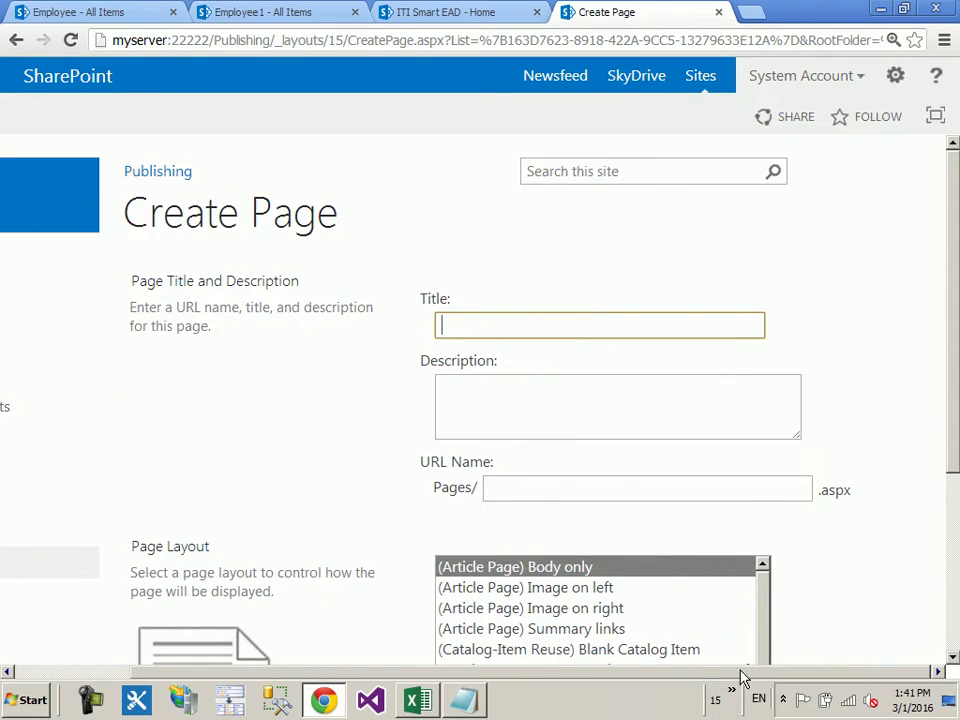
pyautogui.scroll(-2, 744, 557)
pyautogui.click(564, 531)
pyautogui.press('Down')
pyautogui.press('Down')
pyautogui.press('Down')
pyautogui.press('Down')
pyautogui.press('Down')
pyautogui.press('Down')
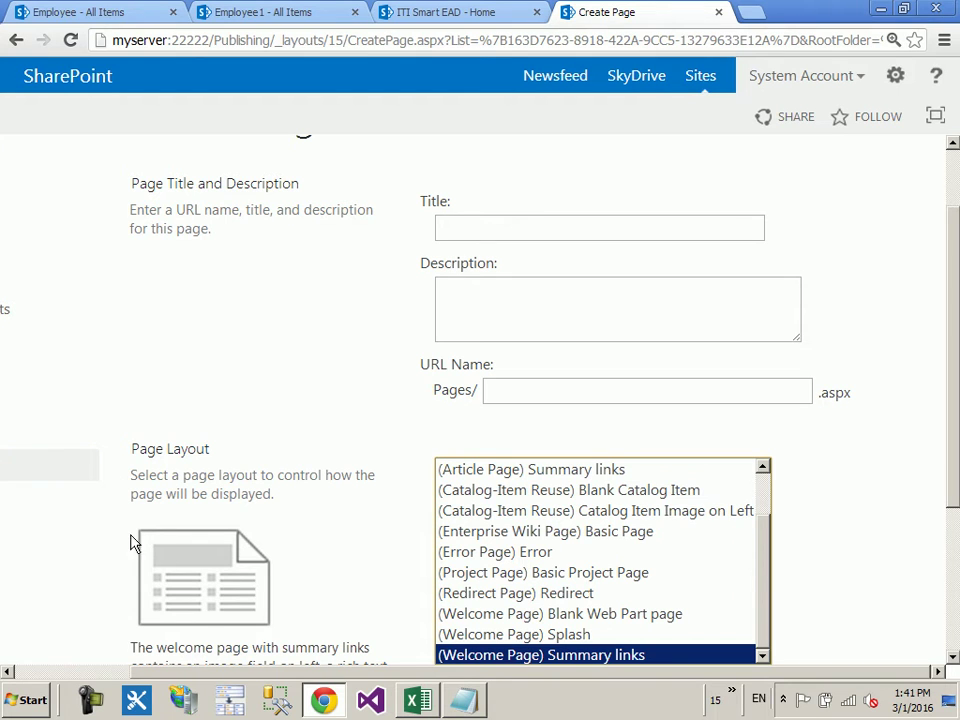
pyautogui.scroll(1, 588, 583)
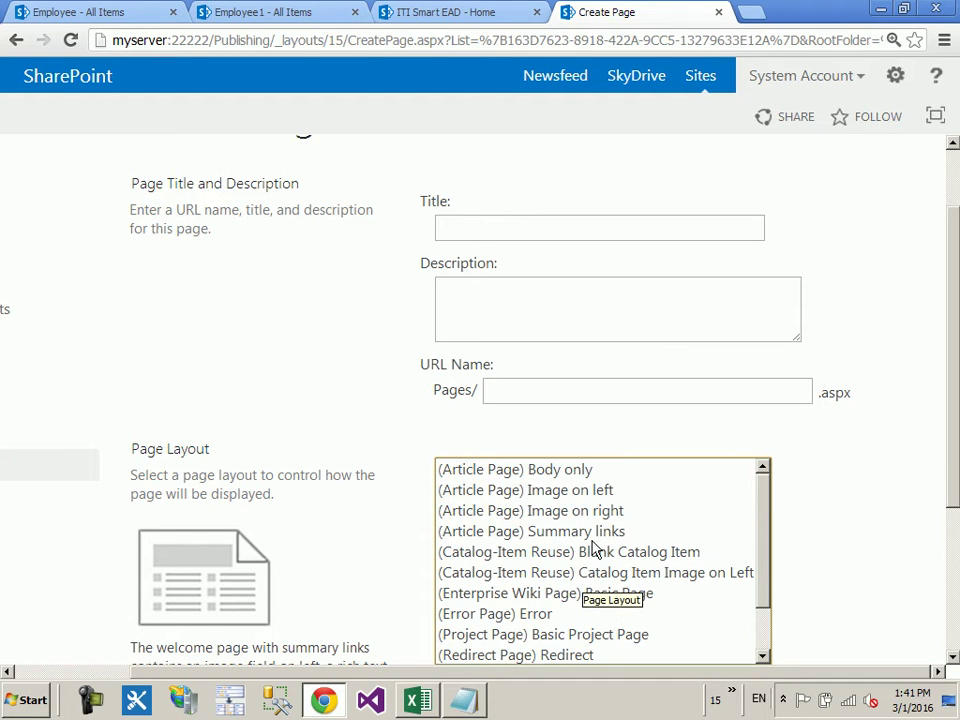
pyautogui.scroll(-3, 760, 580)
pyautogui.click(585, 395)
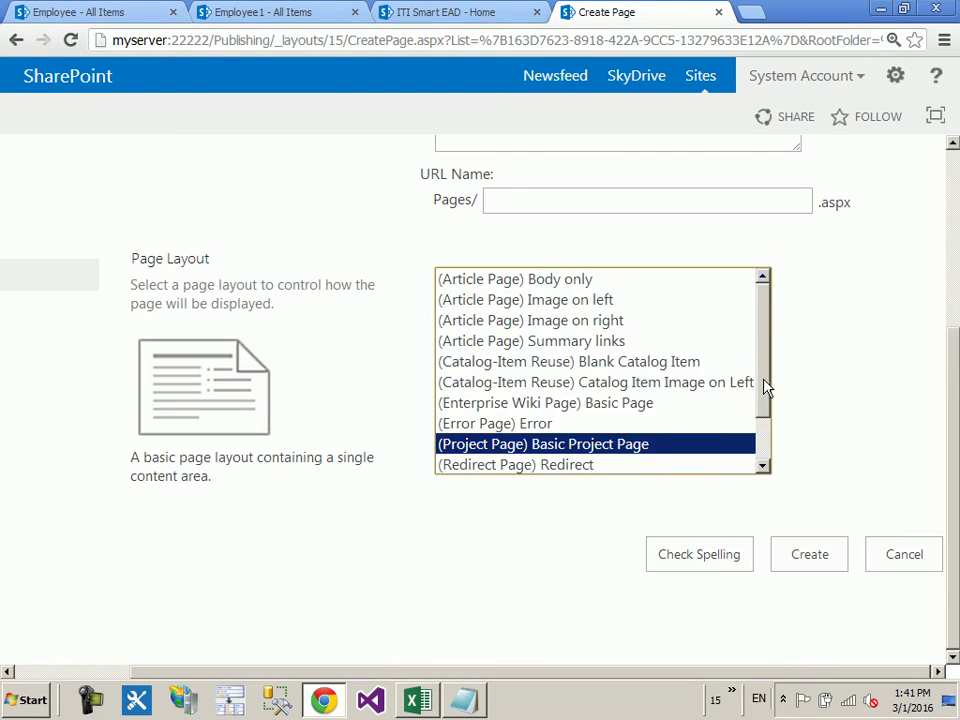
pyautogui.scroll(-1, 686, 407)
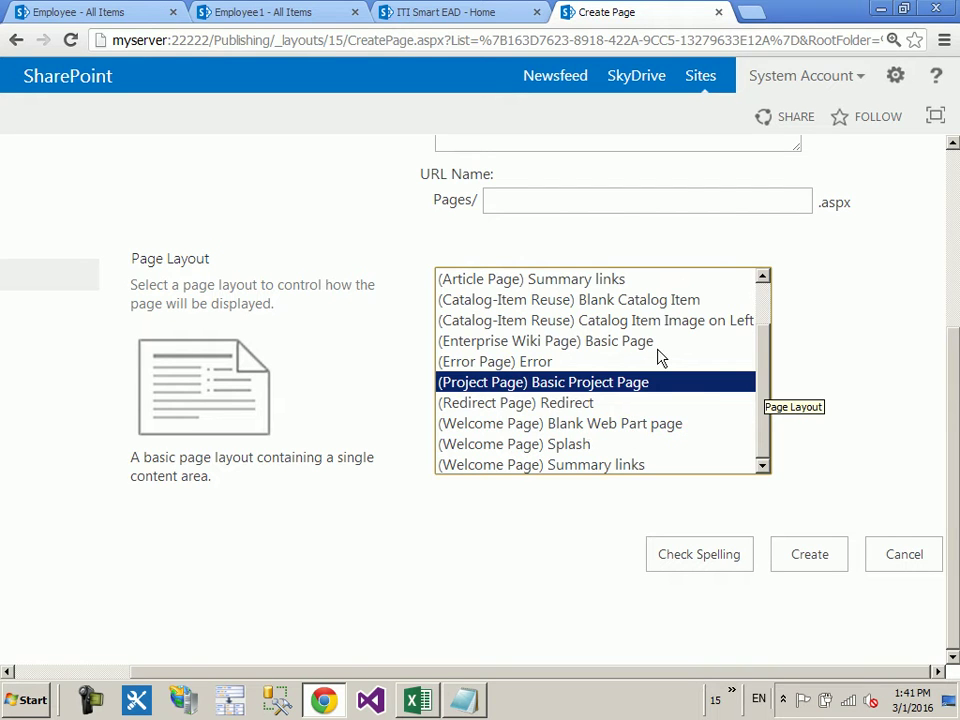
pyautogui.scroll(1, 656, 362)
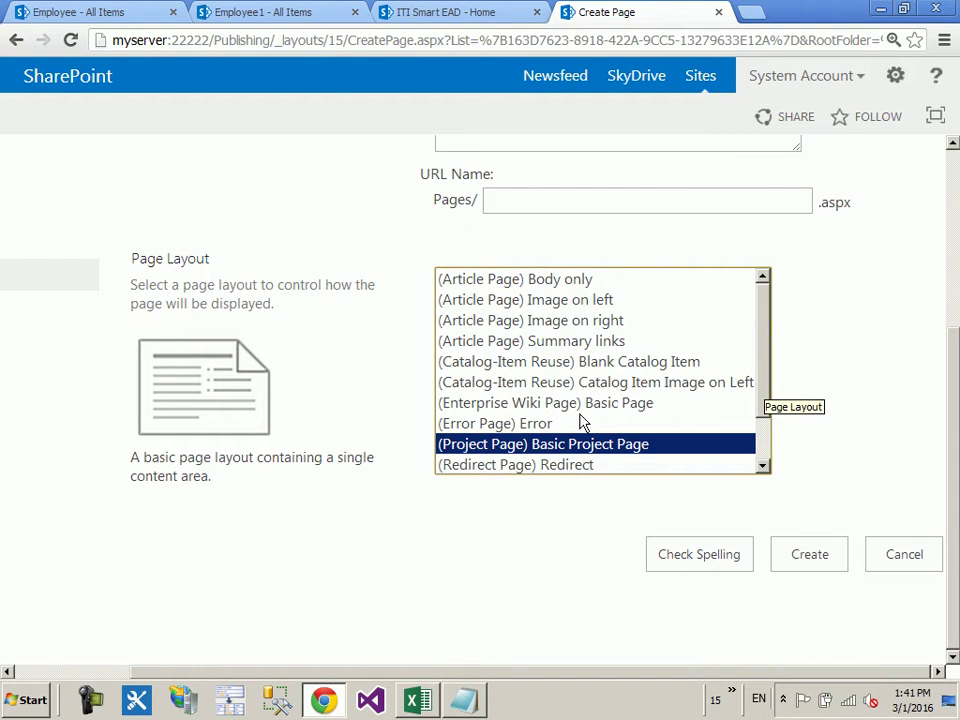
pyautogui.scroll(-1, 585, 428)
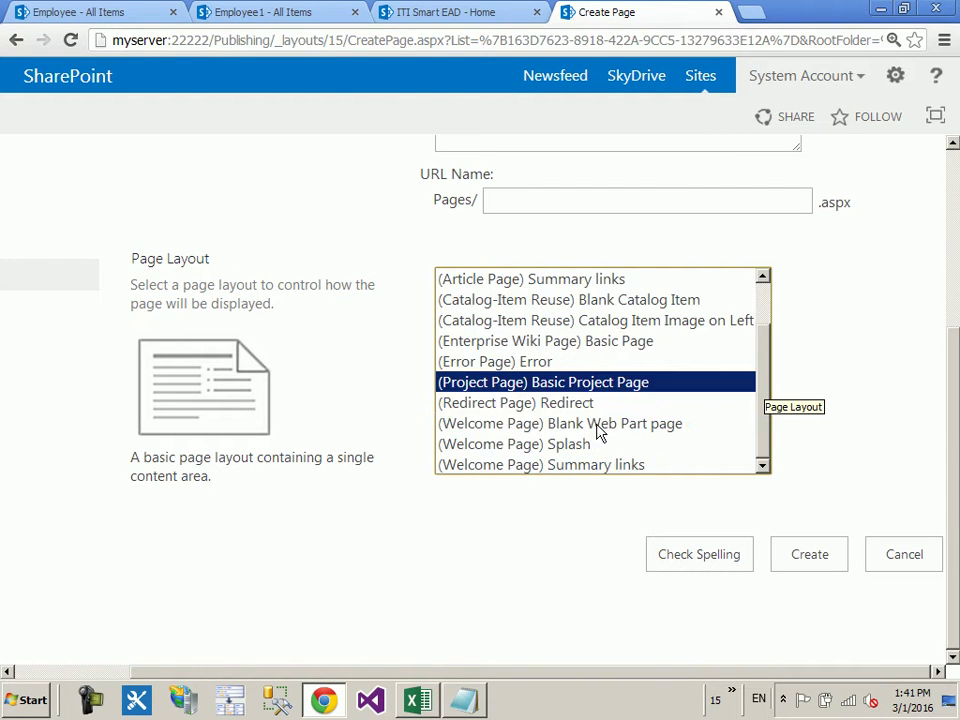
pyautogui.scroll(1, 600, 378)
# Step: Select the (Article Page) Image on left layout
pyautogui.click(548, 285)
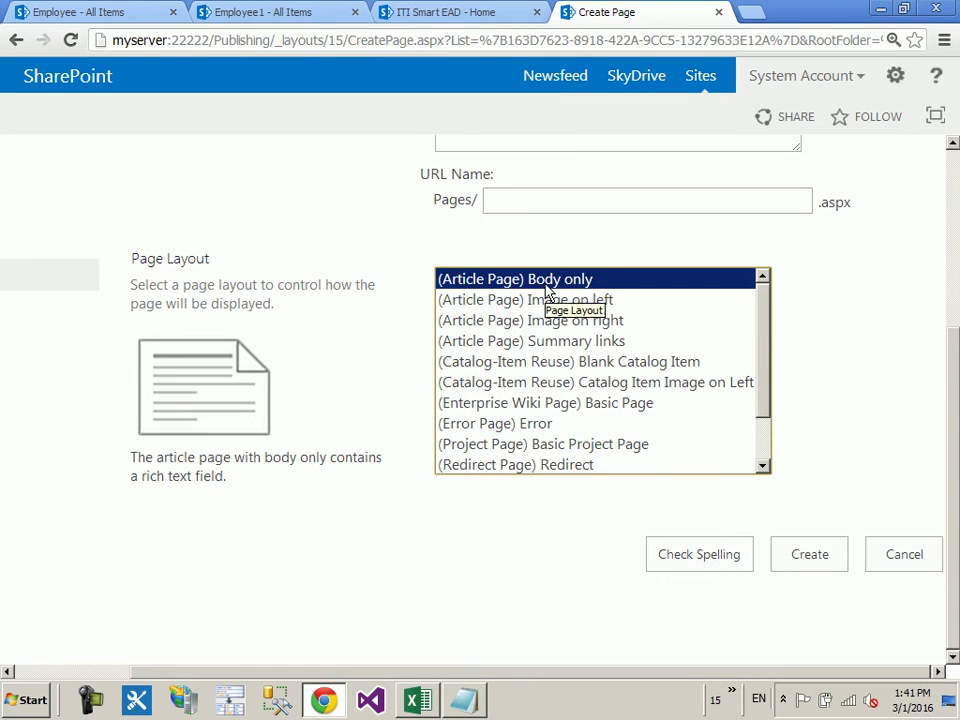
pyautogui.press('Down')
pyautogui.click(842, 302)
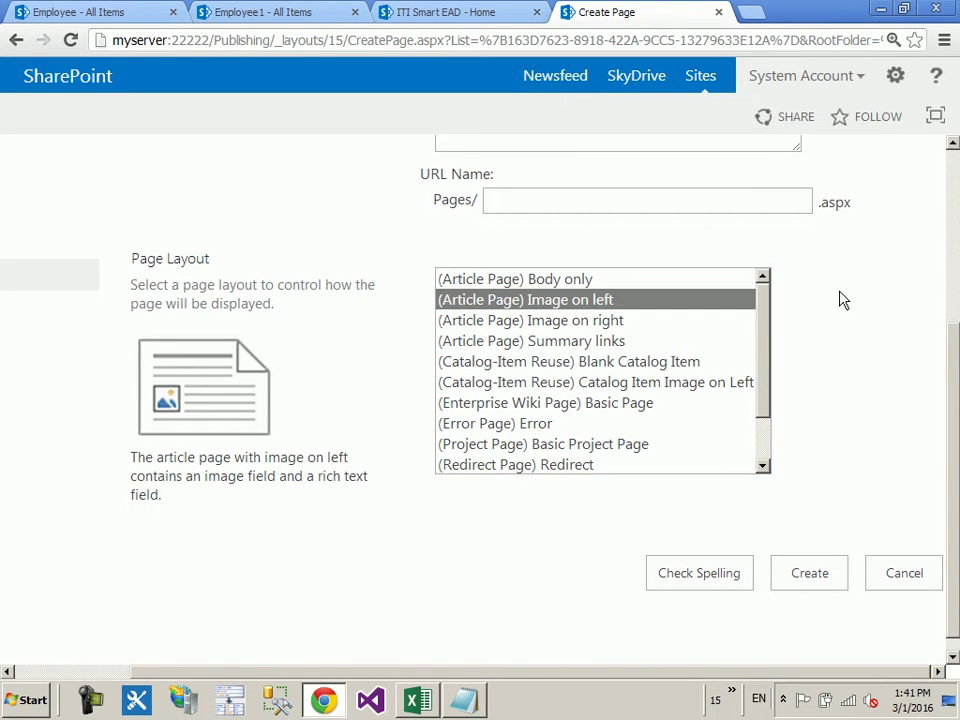
pyautogui.scroll(3, 842, 302)
# Step: Enter page1 as both Title and URL Name, then create the page
pyautogui.click(560, 311)
pyautogui.write('page1')
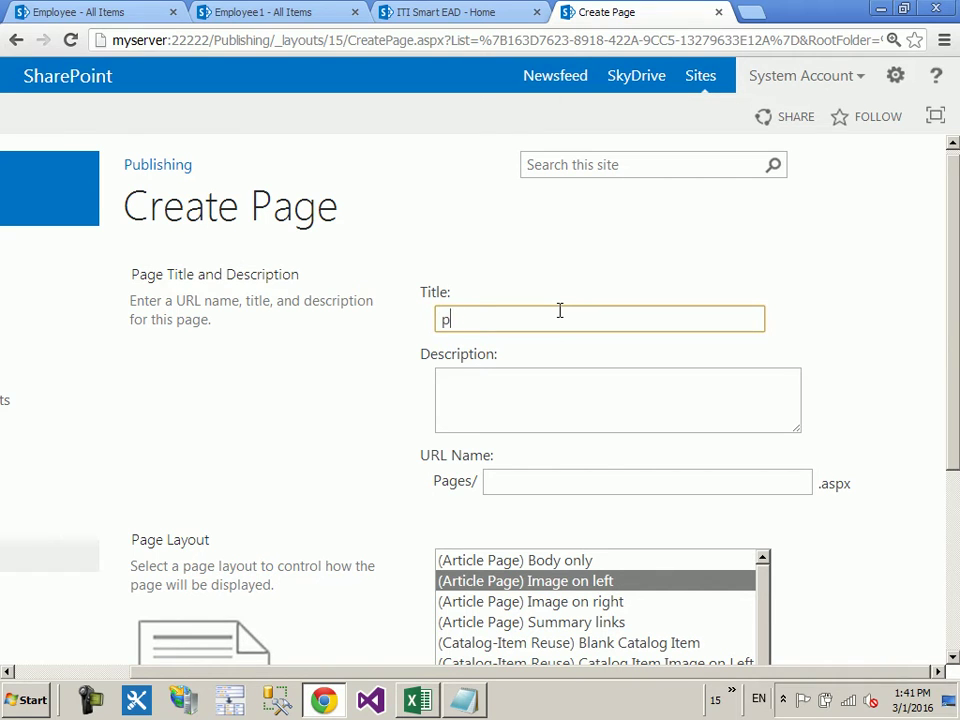
pyautogui.doubleClick(560, 311)
pyautogui.hotkey('ctrl', 'c')
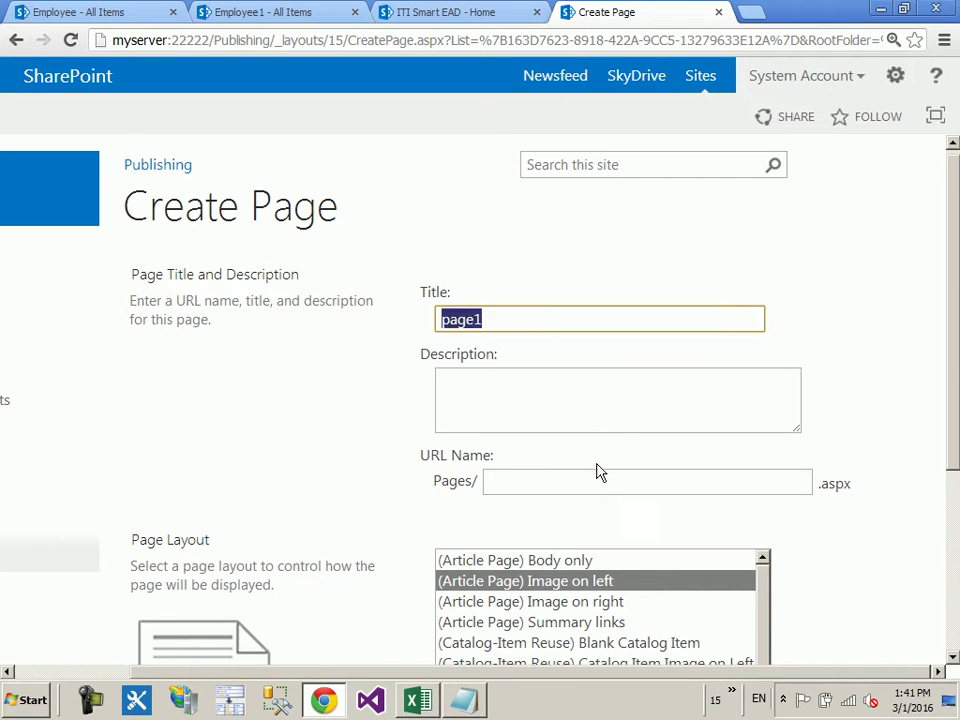
pyautogui.click(587, 474)
pyautogui.hotkey('ctrl', 'v')
pyautogui.scroll(-3, 913, 354)
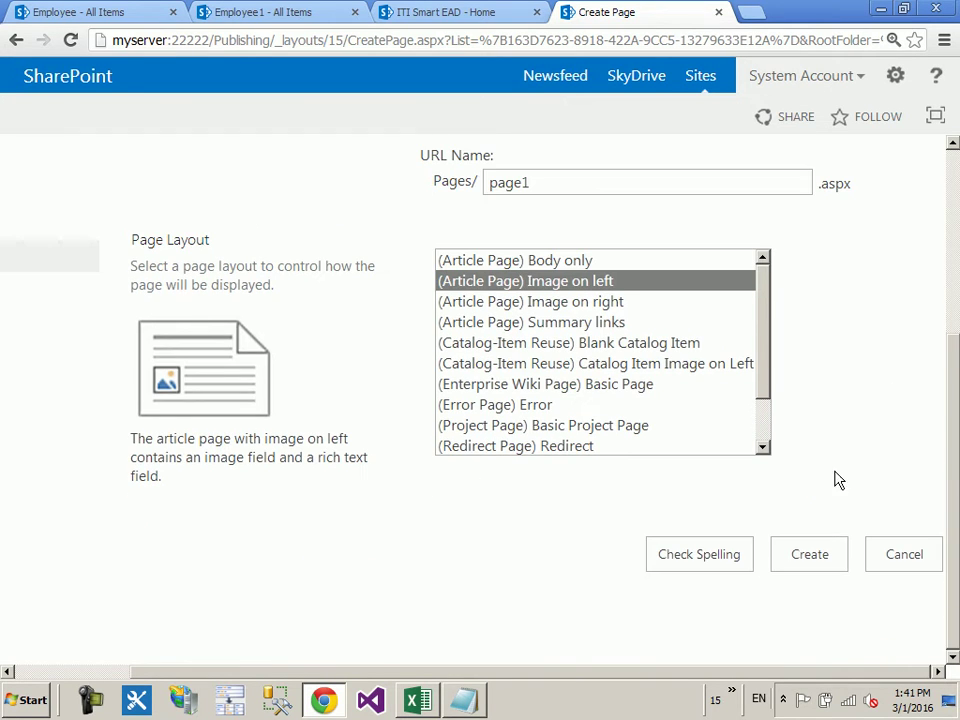
pyautogui.click(818, 555)
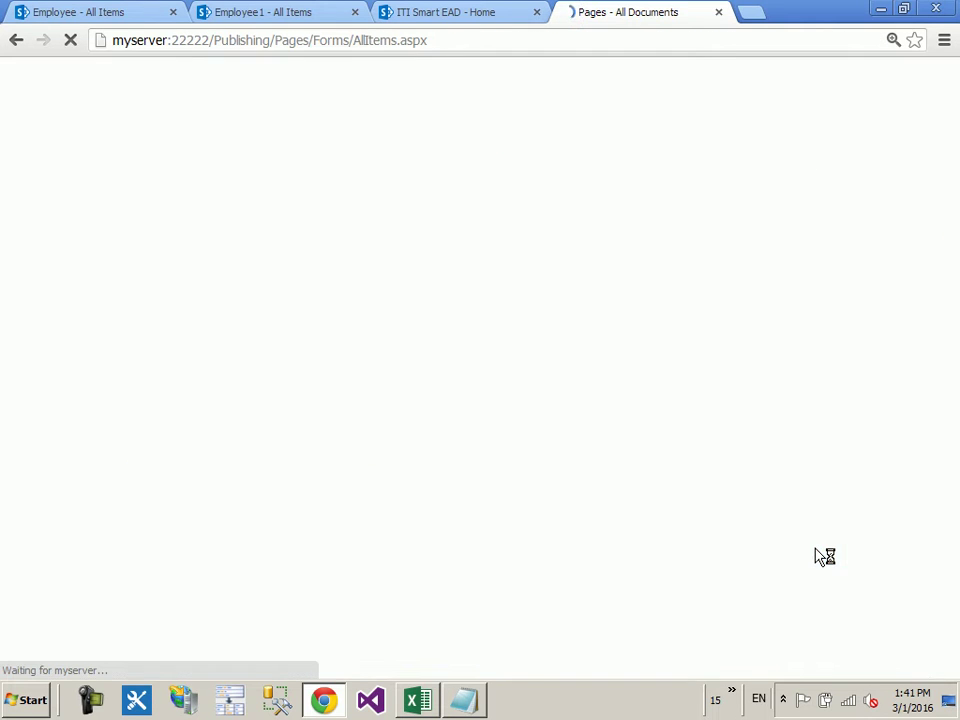
# Step: Open page1 and switch it into edit mode
pyautogui.click(369, 458)
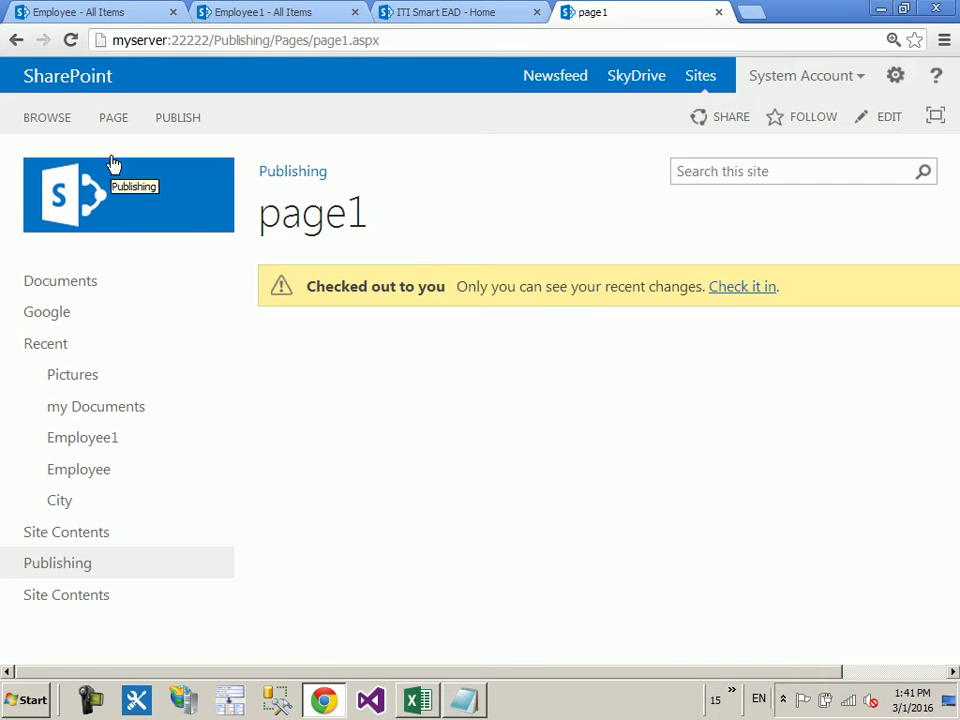
pyautogui.click(112, 120)
pyautogui.click(26, 165)
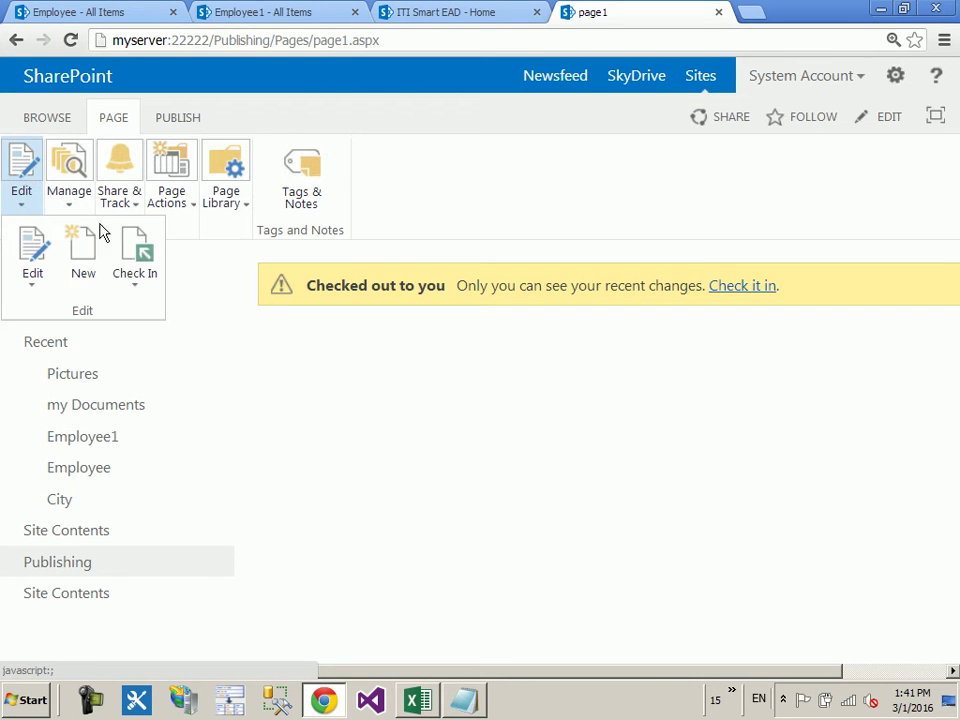
pyautogui.click(32, 268)
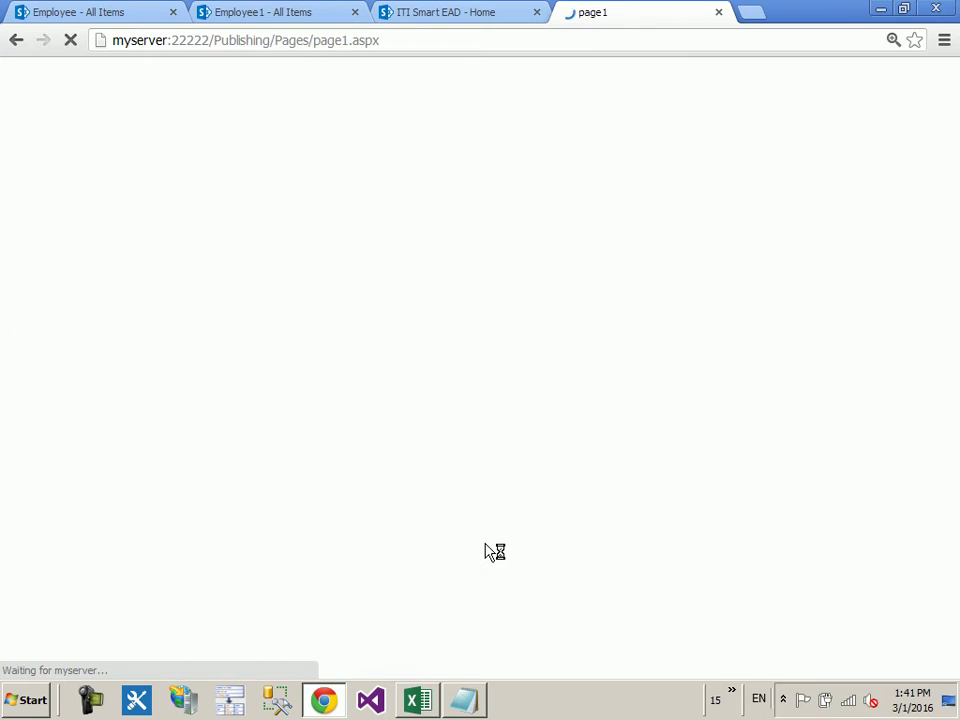
pyautogui.scroll(1, 698, 516)
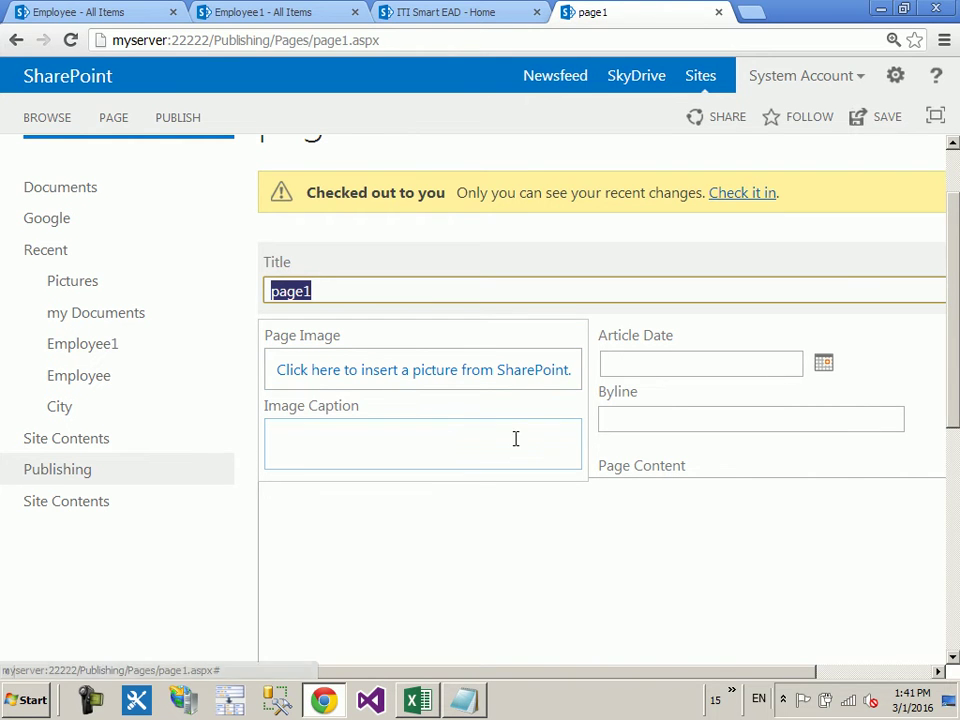
# Step: Place the insertion point in Page Content and show the Insert options
pyautogui.click(435, 441)
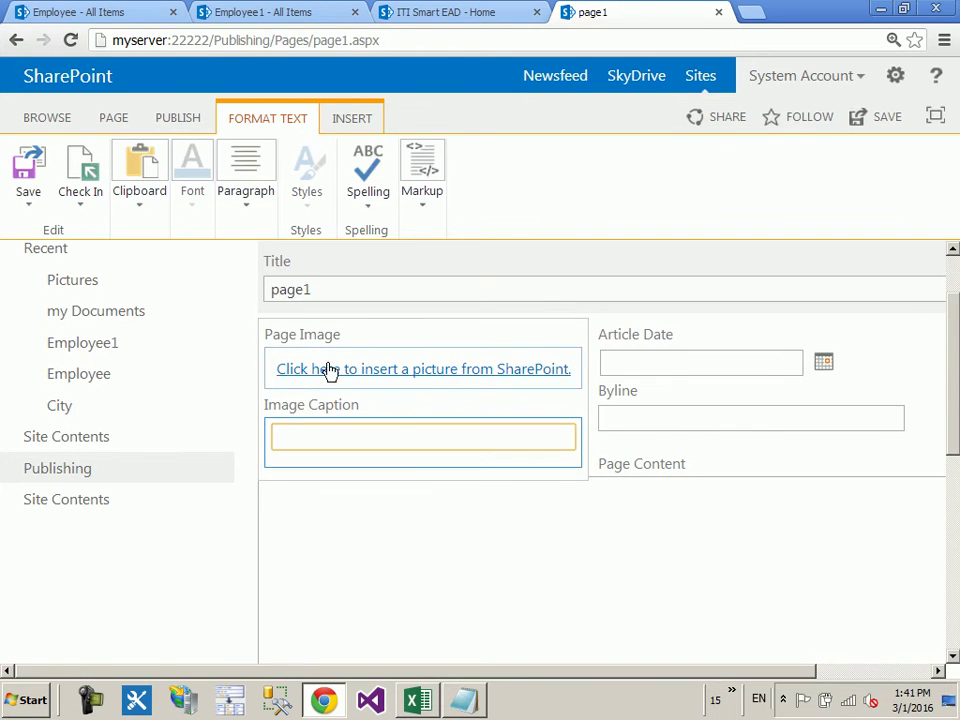
pyautogui.click(469, 581)
pyautogui.scroll(-3, 520, 540)
pyautogui.scroll(-1, 560, 498)
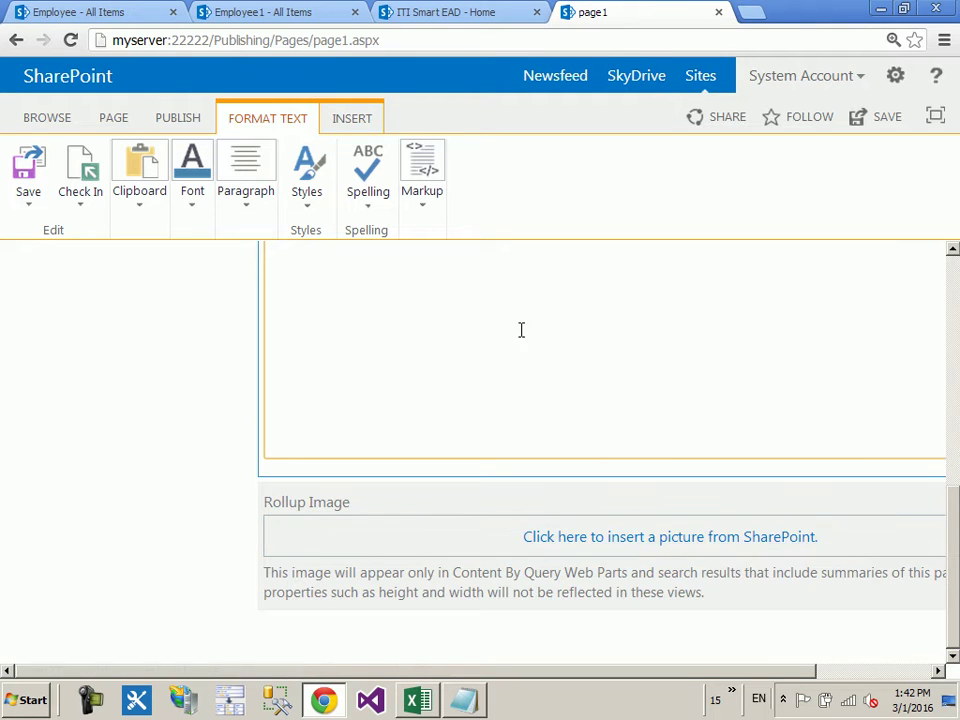
pyautogui.scroll(10, 521, 328)
pyautogui.click(377, 576)
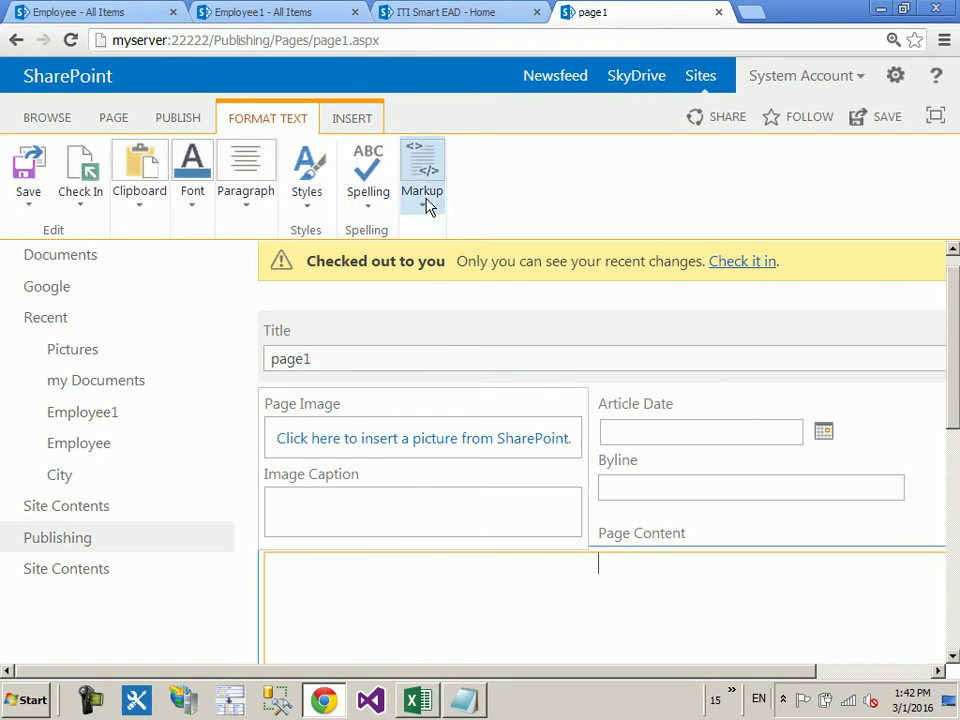
pyautogui.click(338, 128)
pyautogui.click(314, 200)
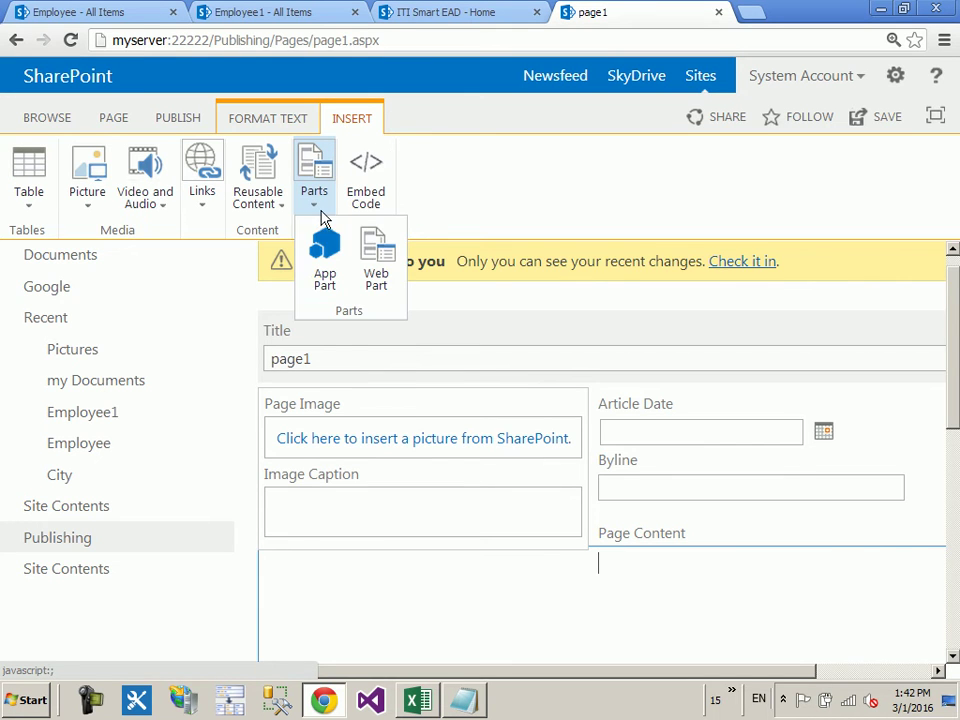
pyautogui.click(380, 252)
pyautogui.click(150, 349)
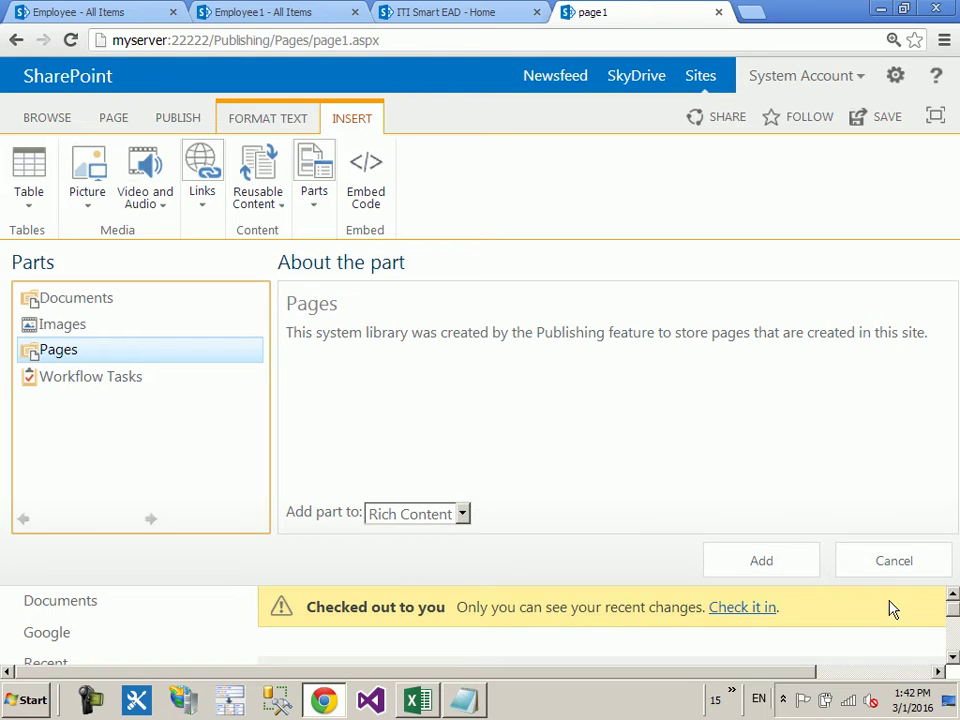
pyautogui.click(894, 562)
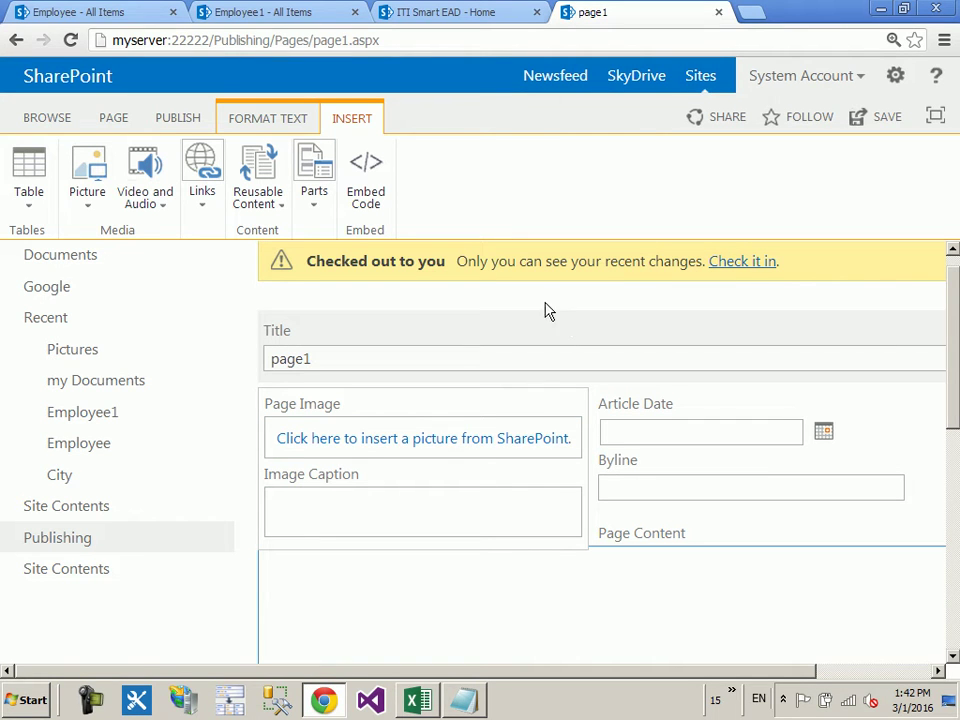
# Step: Save page1 from the Page tab's Edit menu
pyautogui.click(120, 118)
pyautogui.click(20, 172)
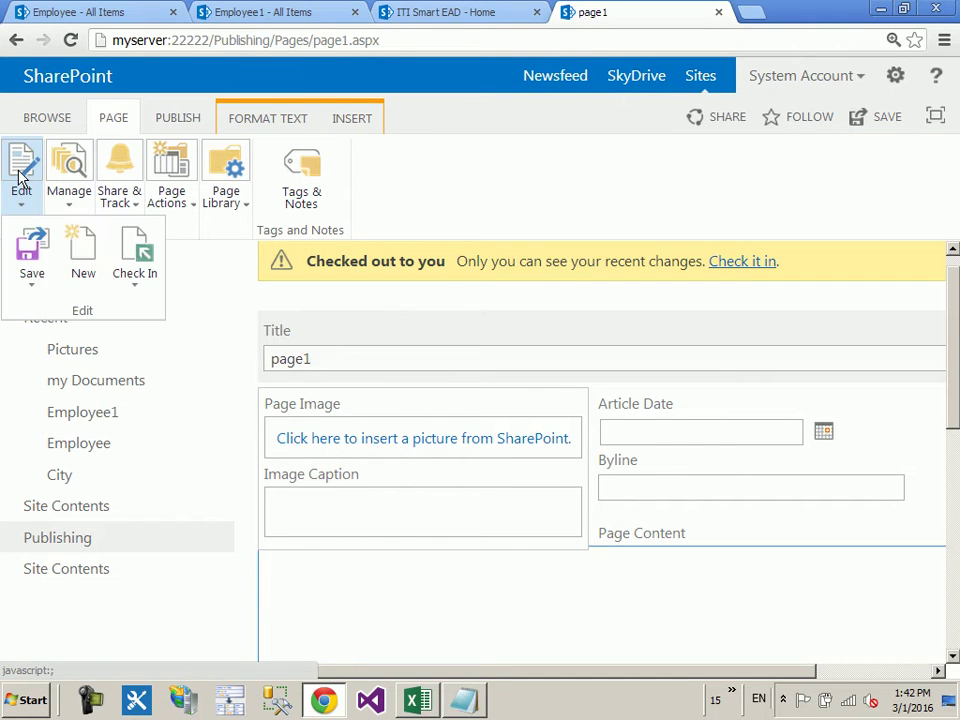
pyautogui.click(31, 250)
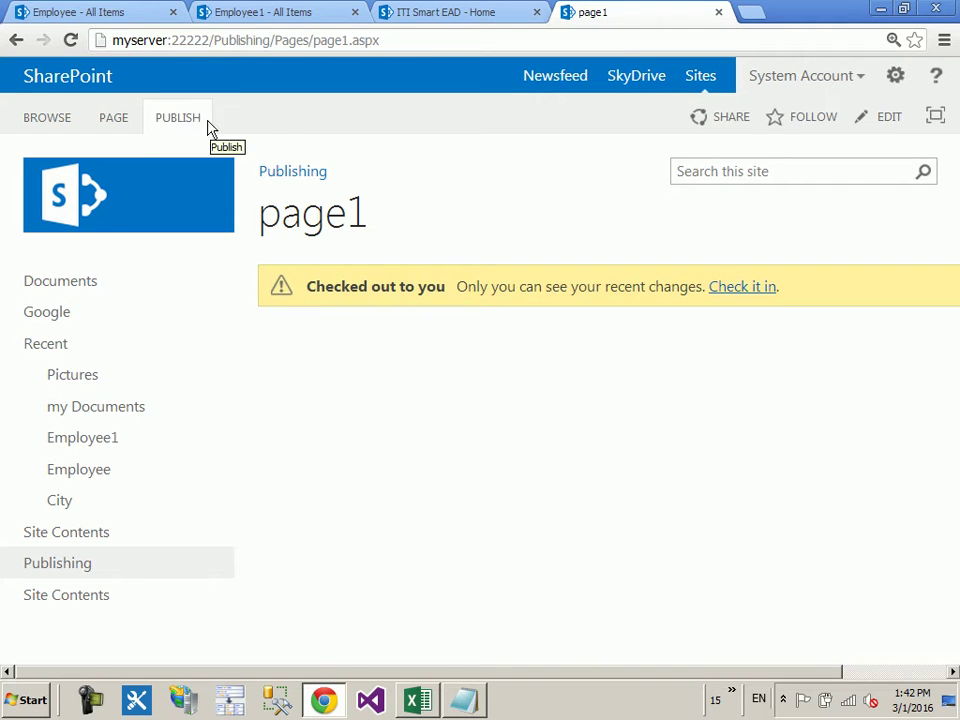
# Step: Publish page1 and confirm with Continue in the comments dialog
pyautogui.click(199, 122)
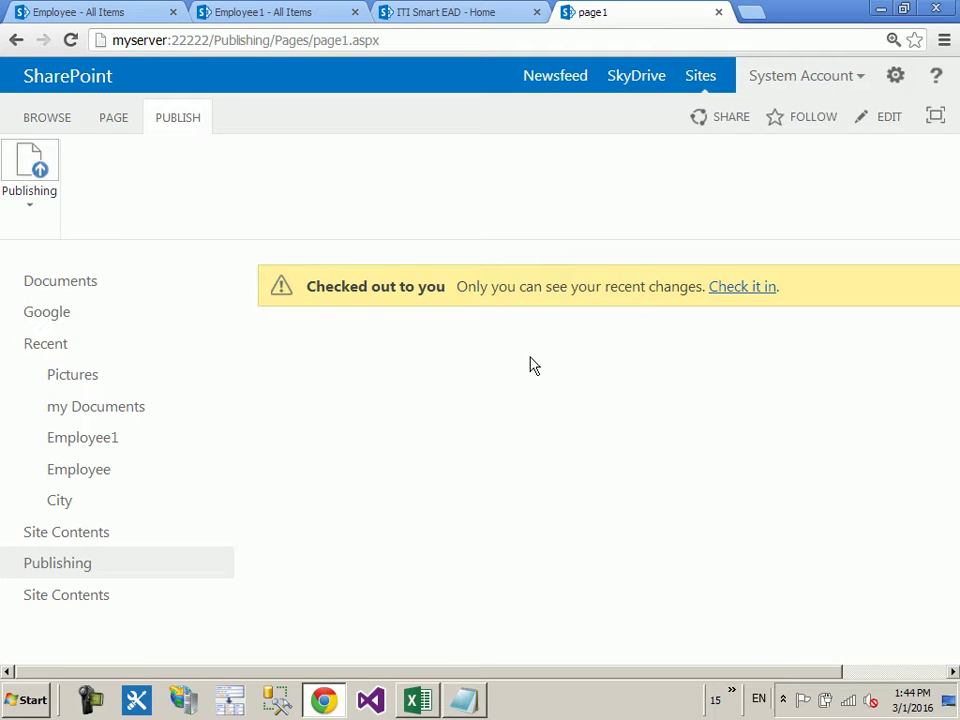
pyautogui.click(54, 167)
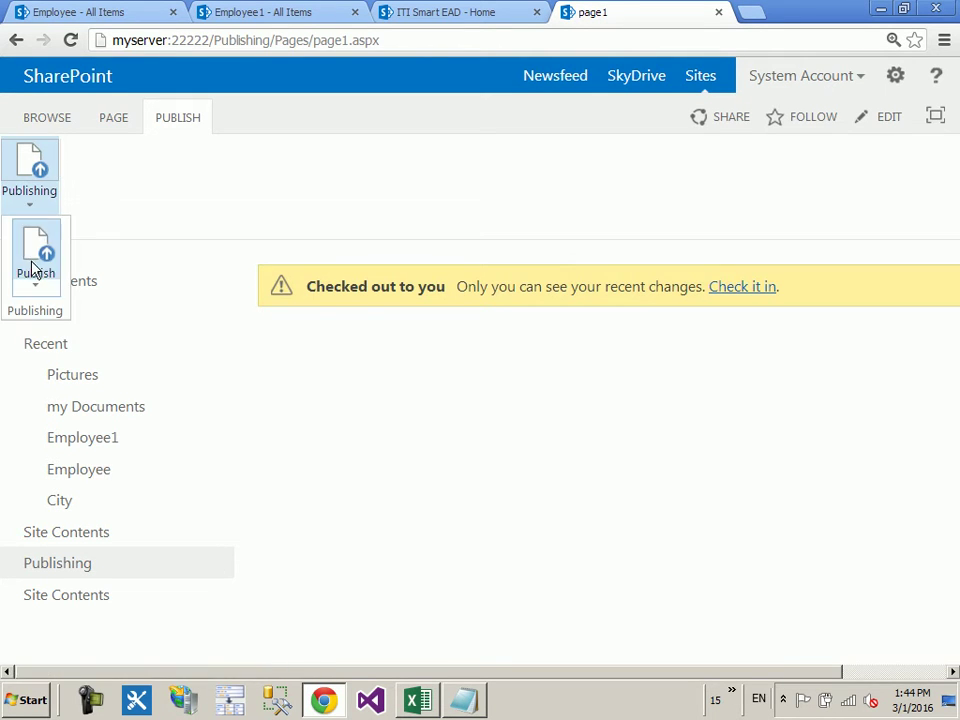
pyautogui.click(33, 265)
pyautogui.click(612, 487)
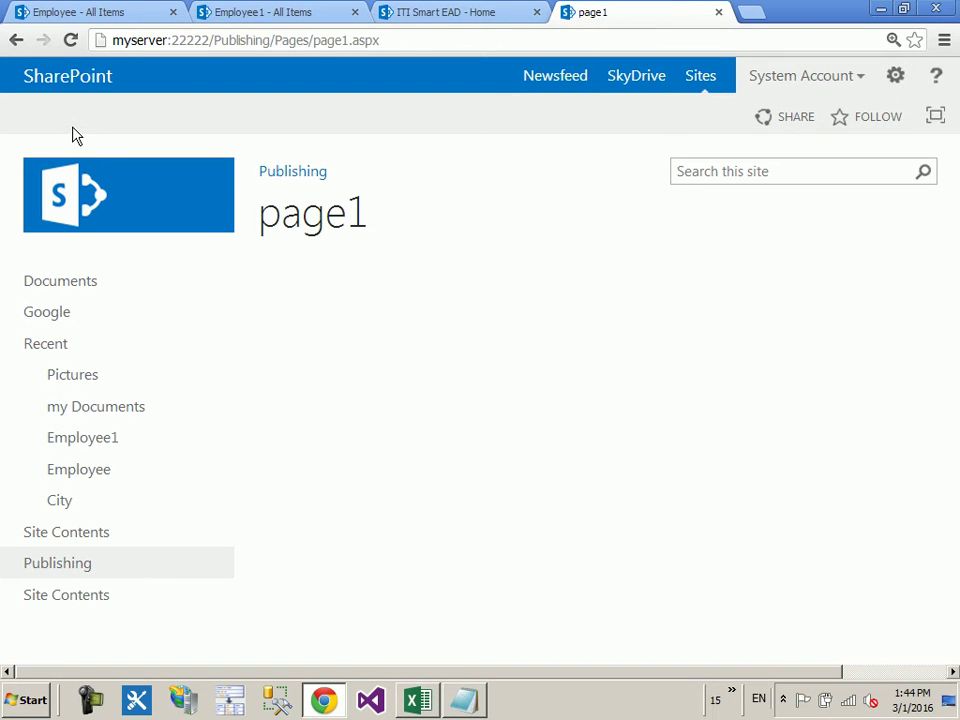
pyautogui.click(88, 597)
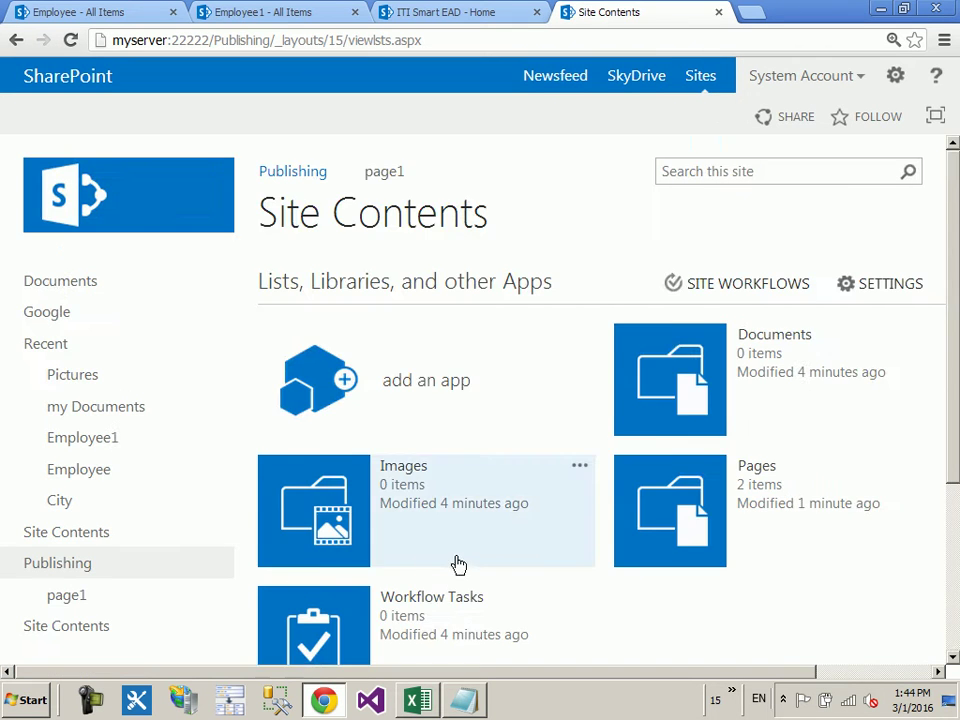
# Step: Check out page1 in the Pages library and reopen it on the Page tab
pyautogui.scroll(-3, 456, 568)
pyautogui.click(649, 276)
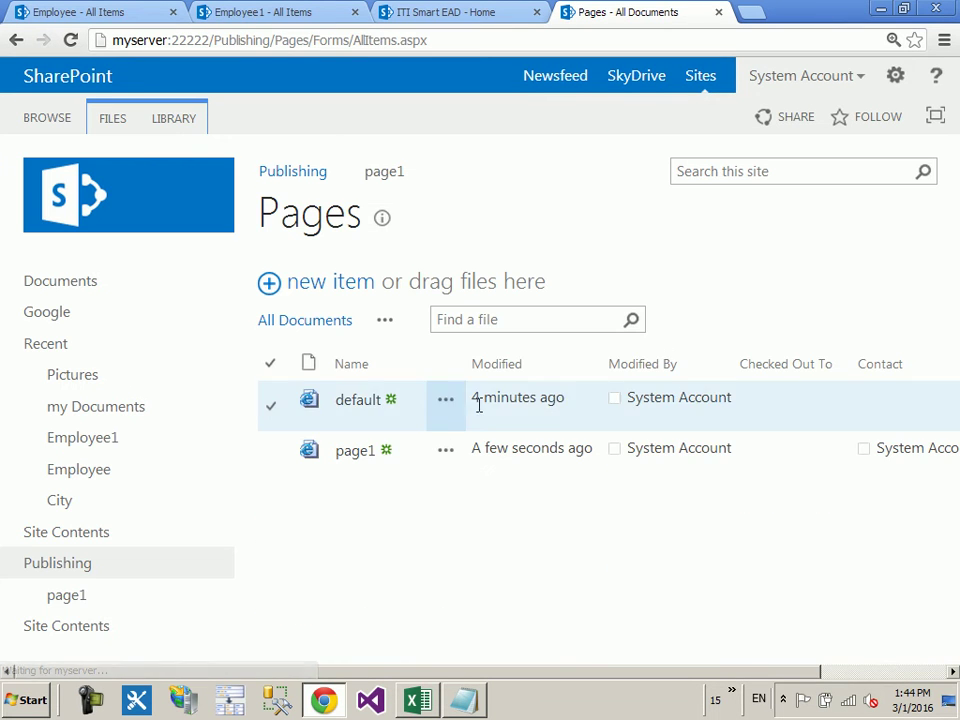
pyautogui.click(446, 457)
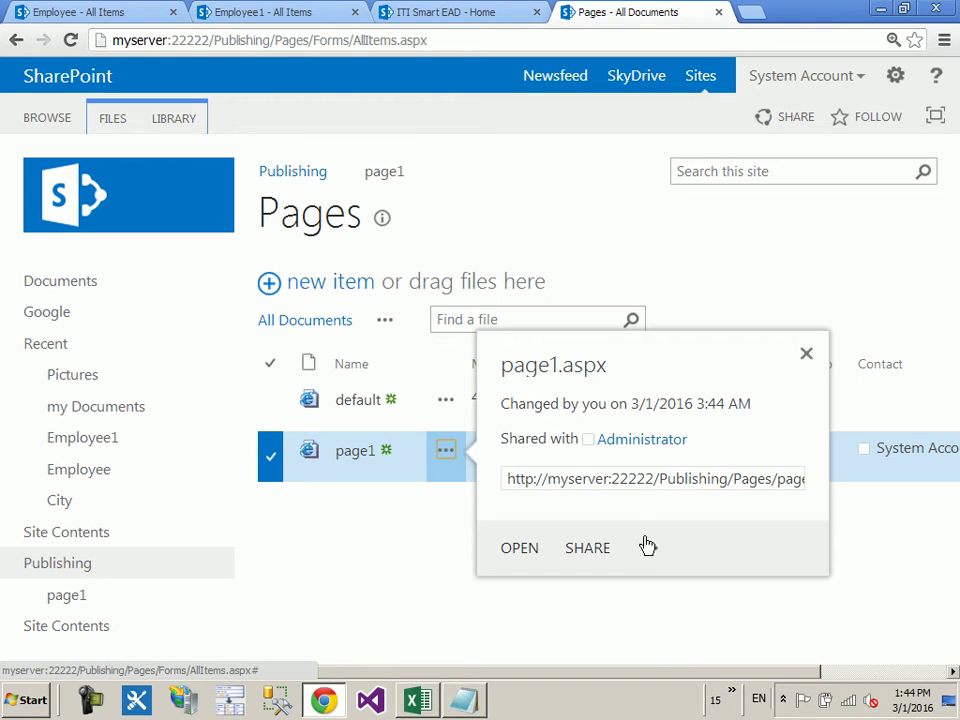
pyautogui.click(647, 548)
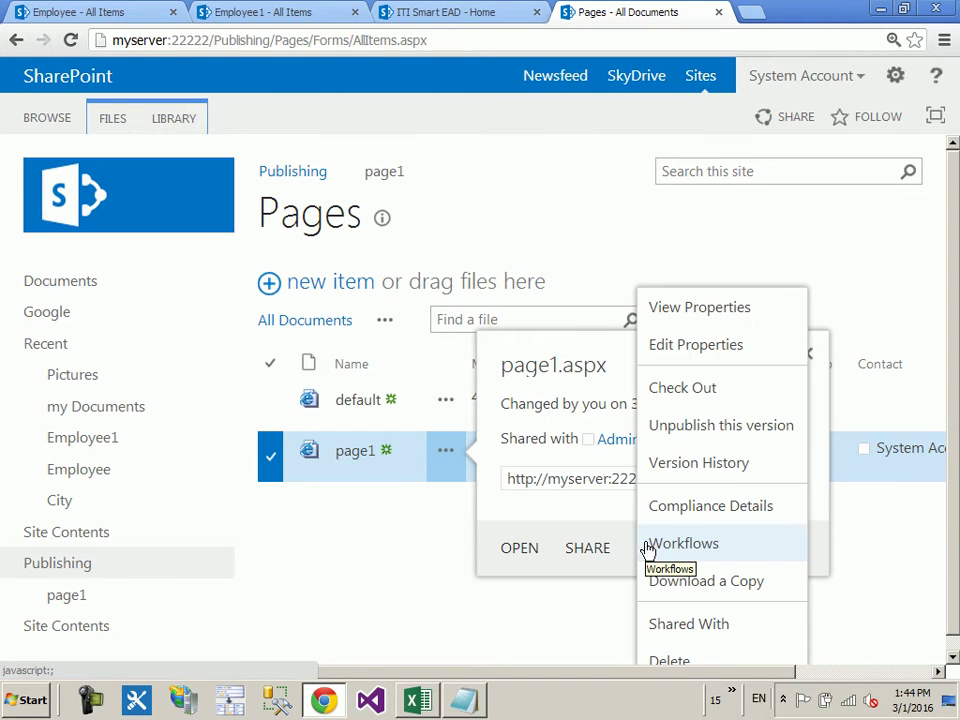
pyautogui.click(743, 400)
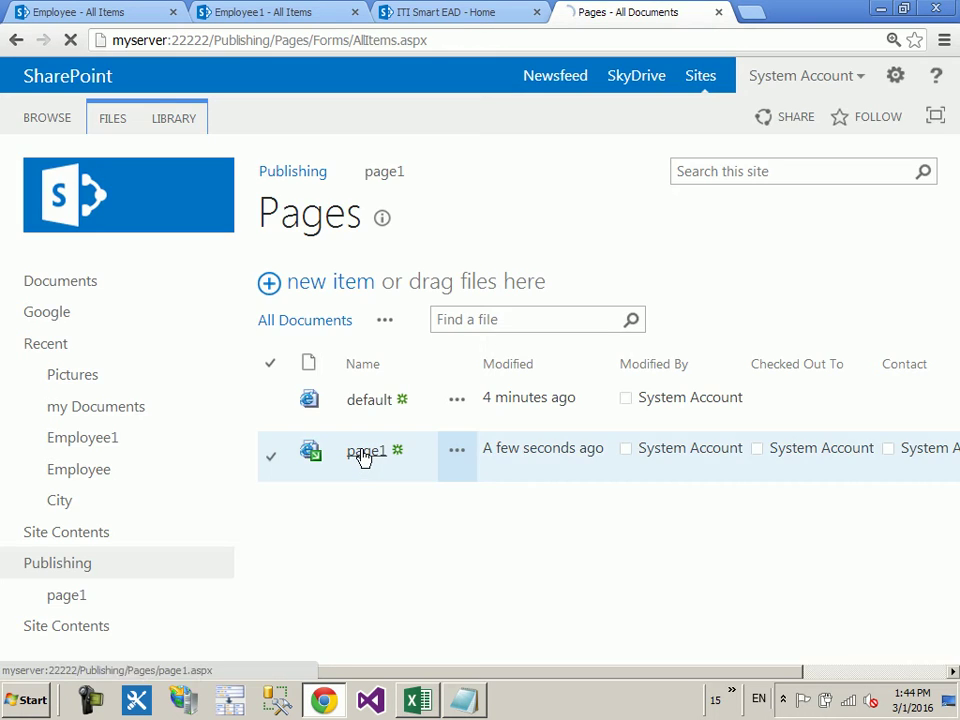
pyautogui.click(365, 452)
pyautogui.click(108, 118)
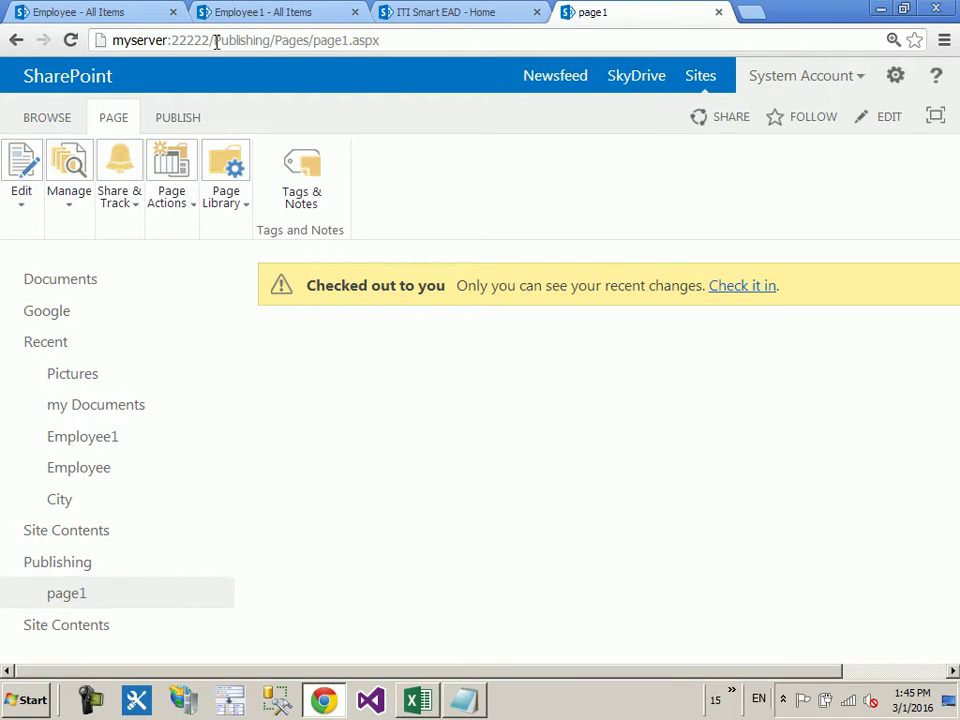
pyautogui.moveTo(215, 42); pyautogui.dragTo(746, 45)
# Step: Load the team site home page and put it into edit mode
pyautogui.press('BackSpace')
pyautogui.press('Return')
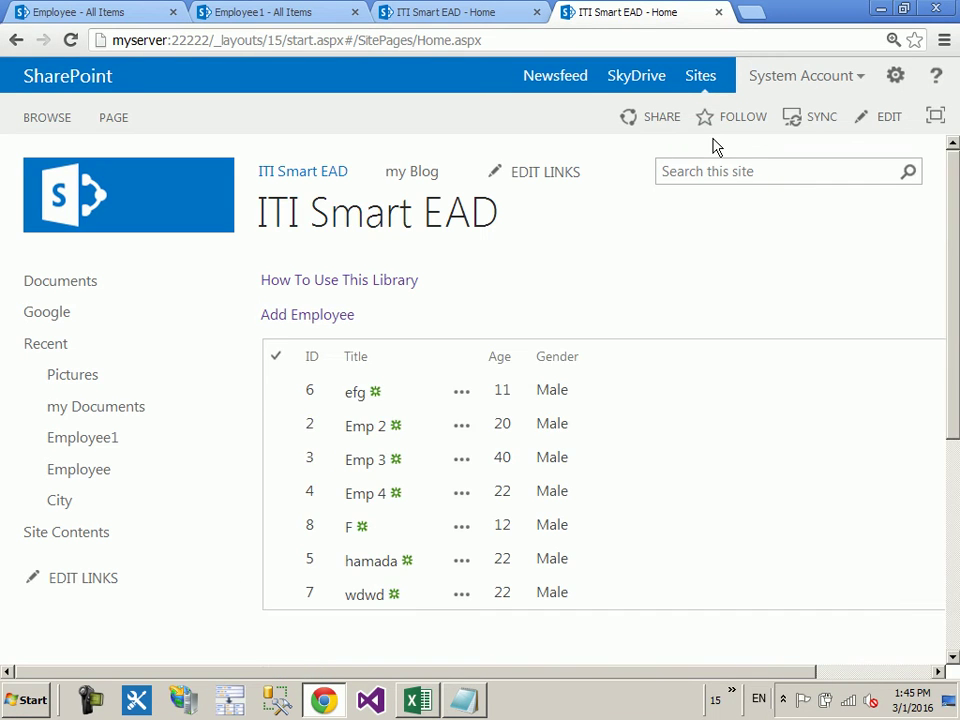
pyautogui.click(118, 119)
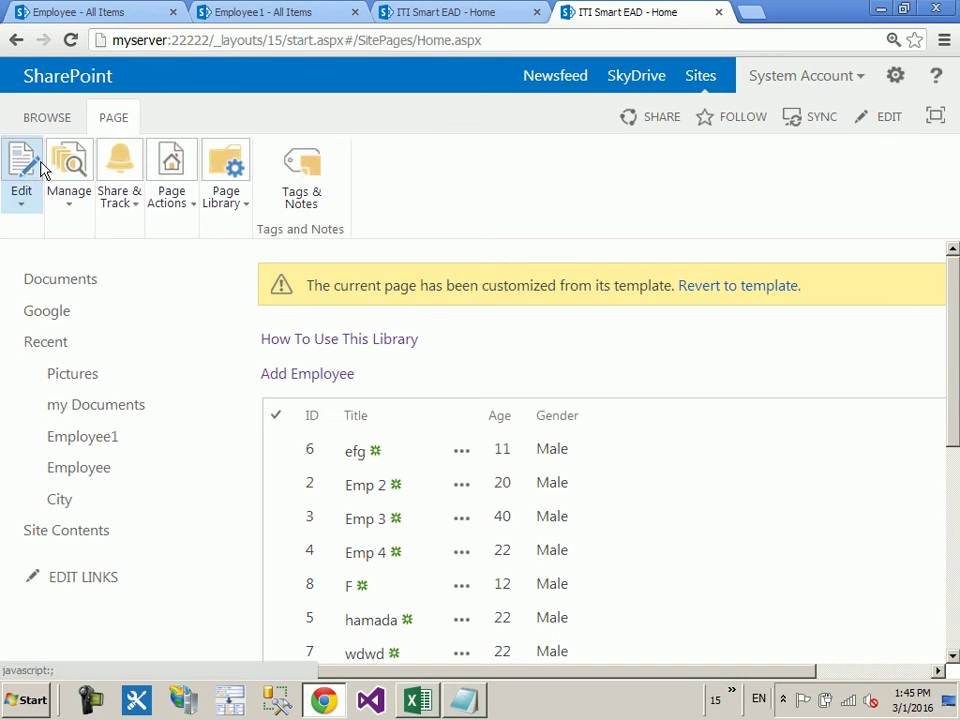
pyautogui.click(21, 170)
pyautogui.click(36, 266)
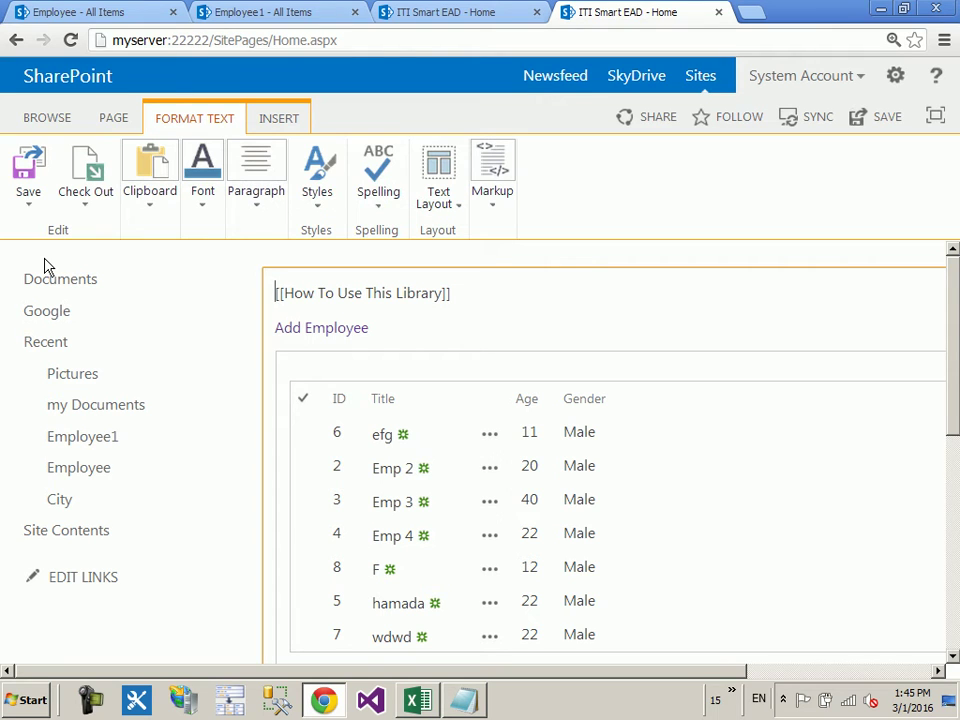
pyautogui.click(935, 119)
pyautogui.click(935, 119)
pyautogui.click(935, 119)
pyautogui.click(935, 119)
pyautogui.click(935, 119)
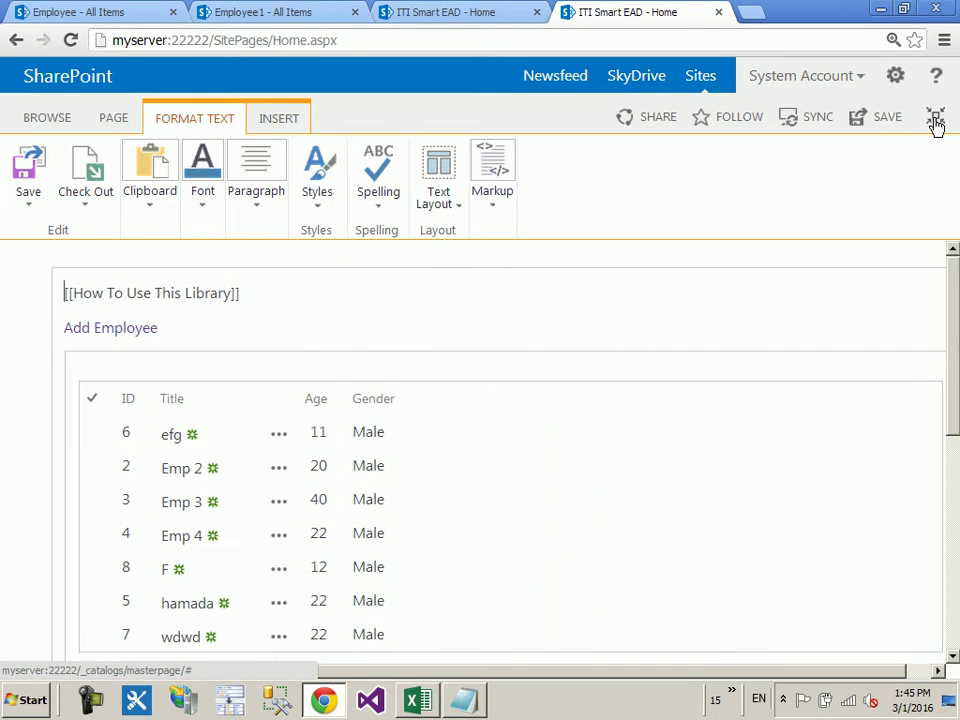
pyautogui.click(935, 119)
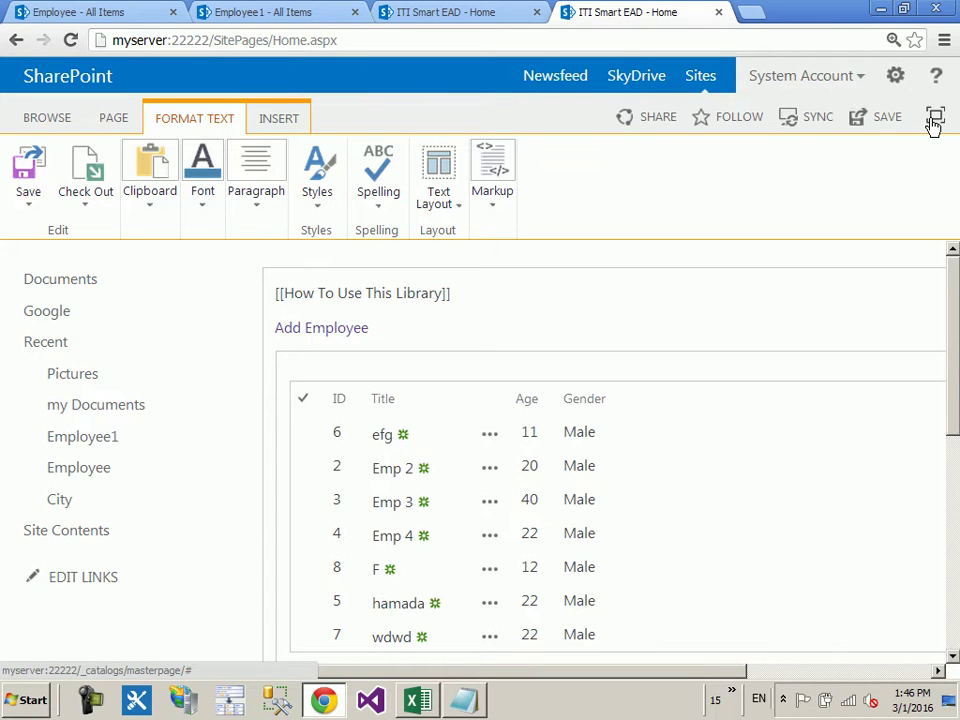
pyautogui.click(934, 118)
pyautogui.click(934, 118)
# Step: Delete the Employee list web part and both links from the content area
pyautogui.click(795, 386)
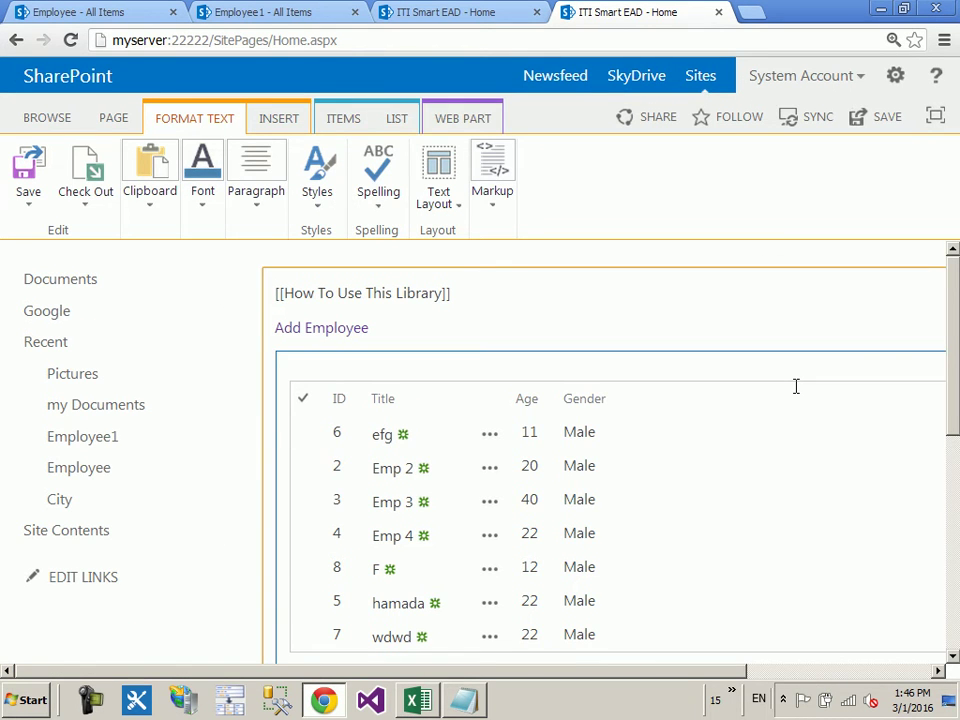
pyautogui.press('Delete')
pyautogui.hotkey('ctrl', '-')
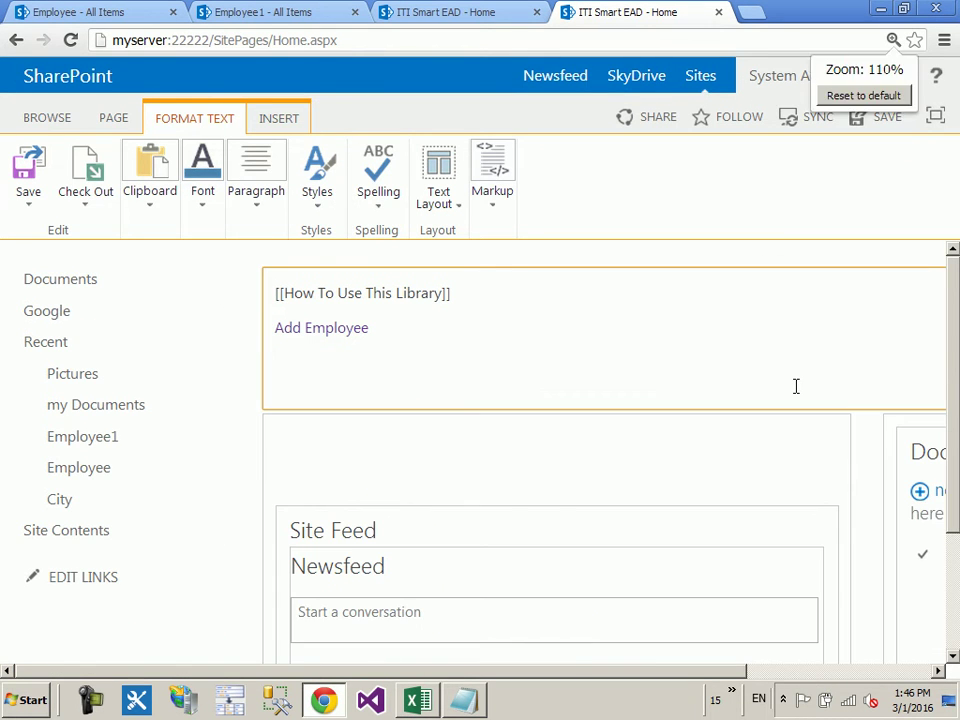
pyautogui.moveTo(755, 343); pyautogui.dragTo(107, 236)
pyautogui.press('Delete')
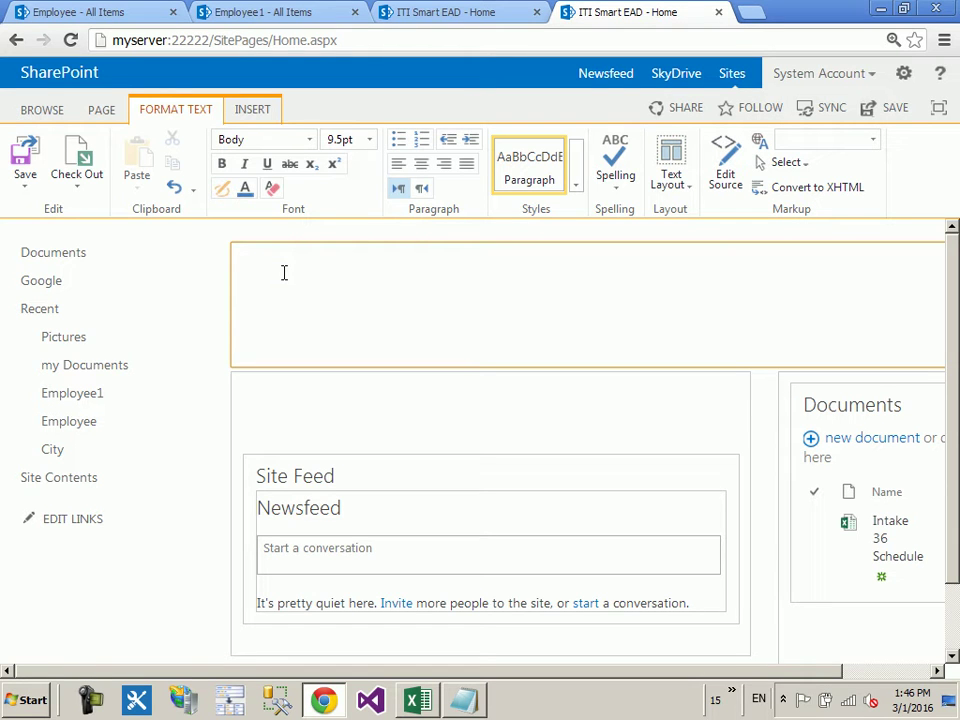
pyautogui.click(904, 84)
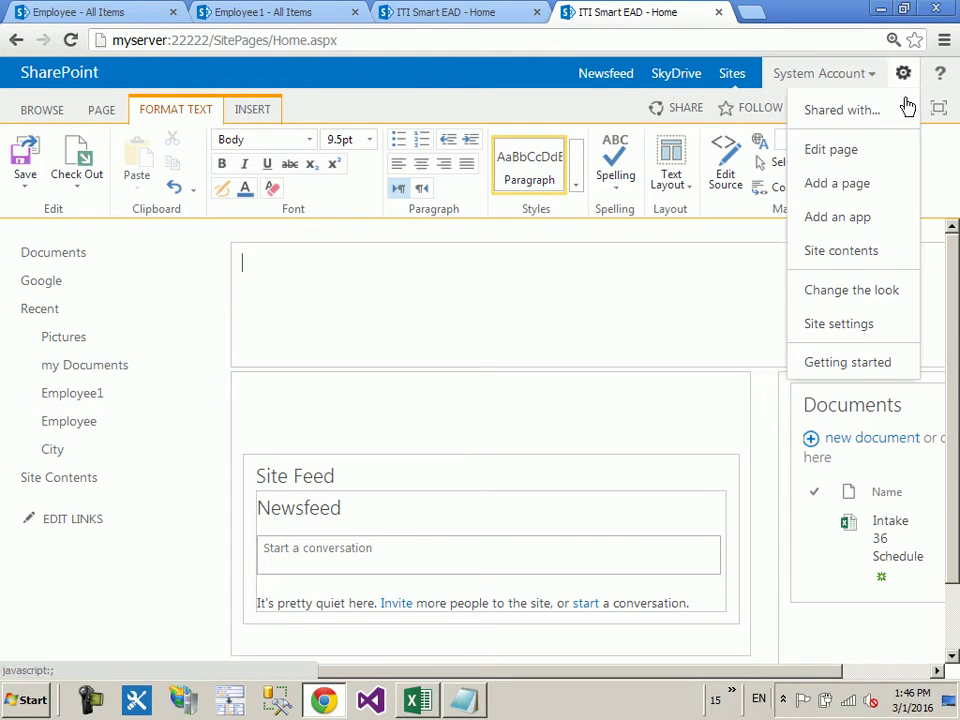
# Step: Pick a design in Change the look, set site layout to Oslo, and try it out
pyautogui.click(826, 288)
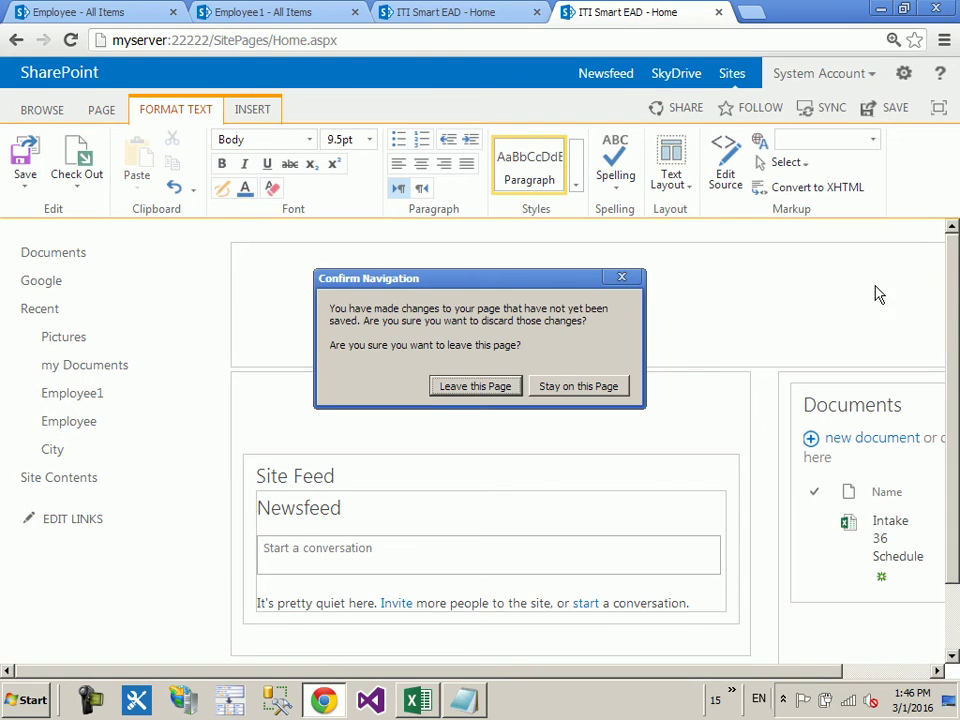
pyautogui.click(487, 388)
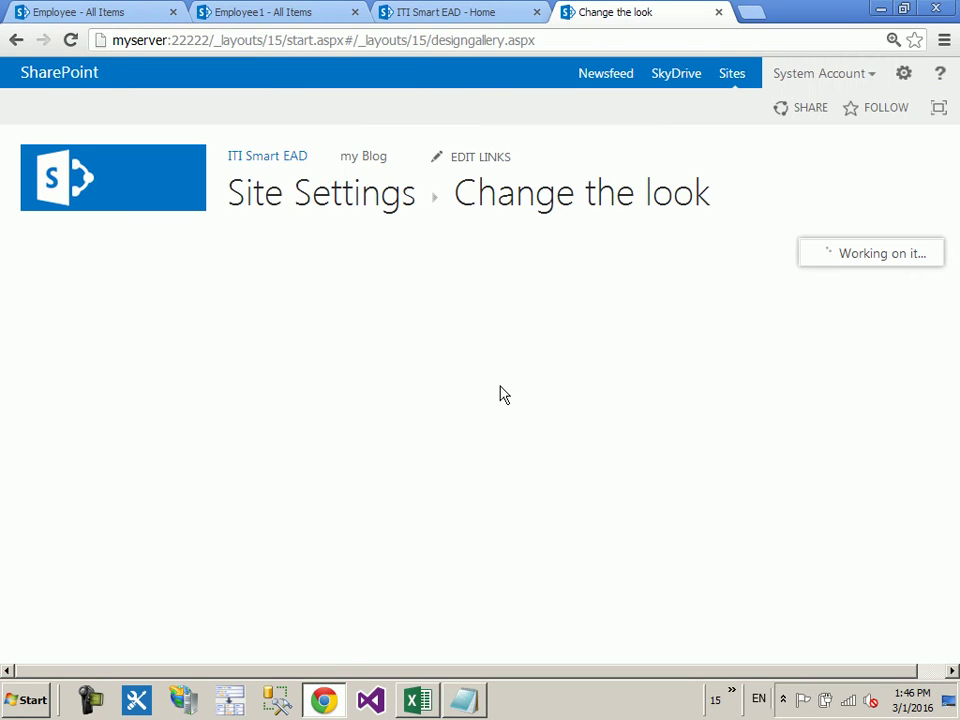
pyautogui.scroll(-10, 498, 395)
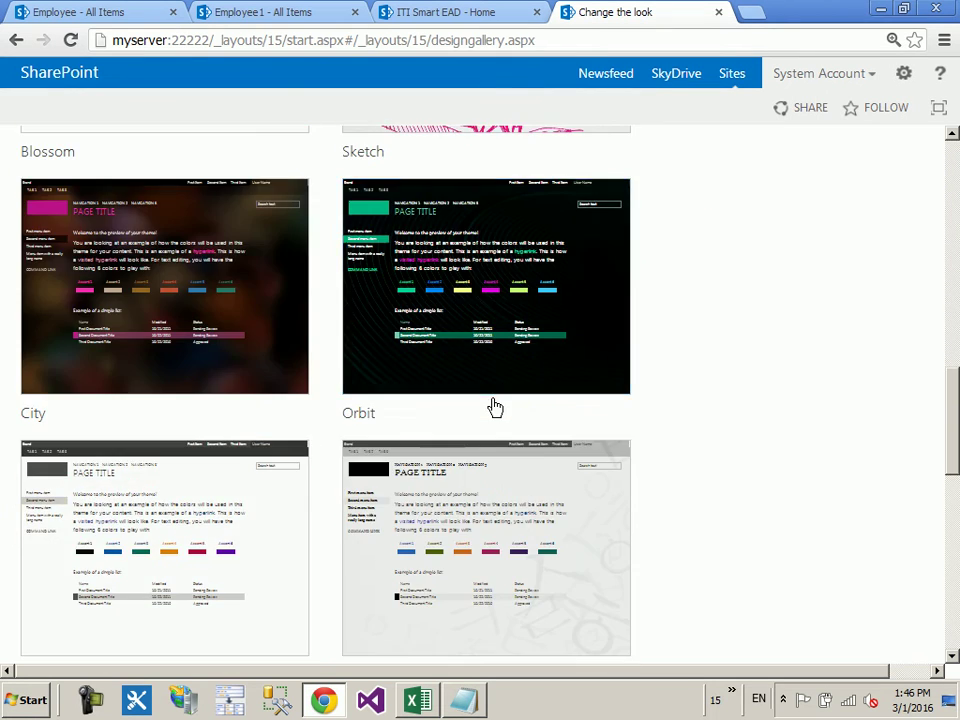
pyautogui.scroll(-3, 493, 407)
pyautogui.click(261, 471)
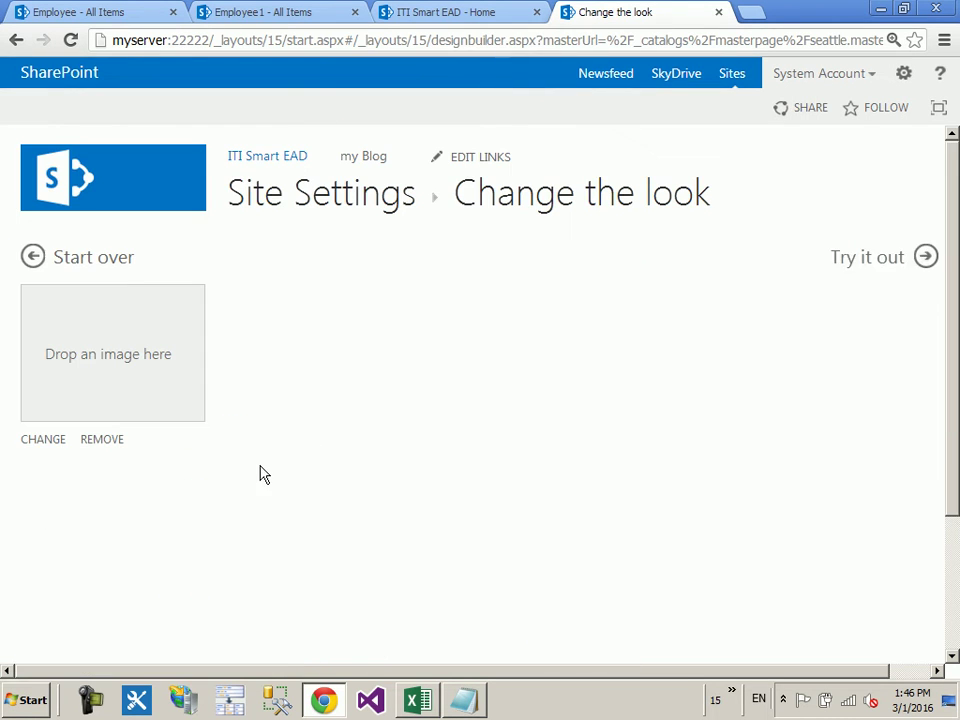
pyautogui.scroll(-1, 245, 458)
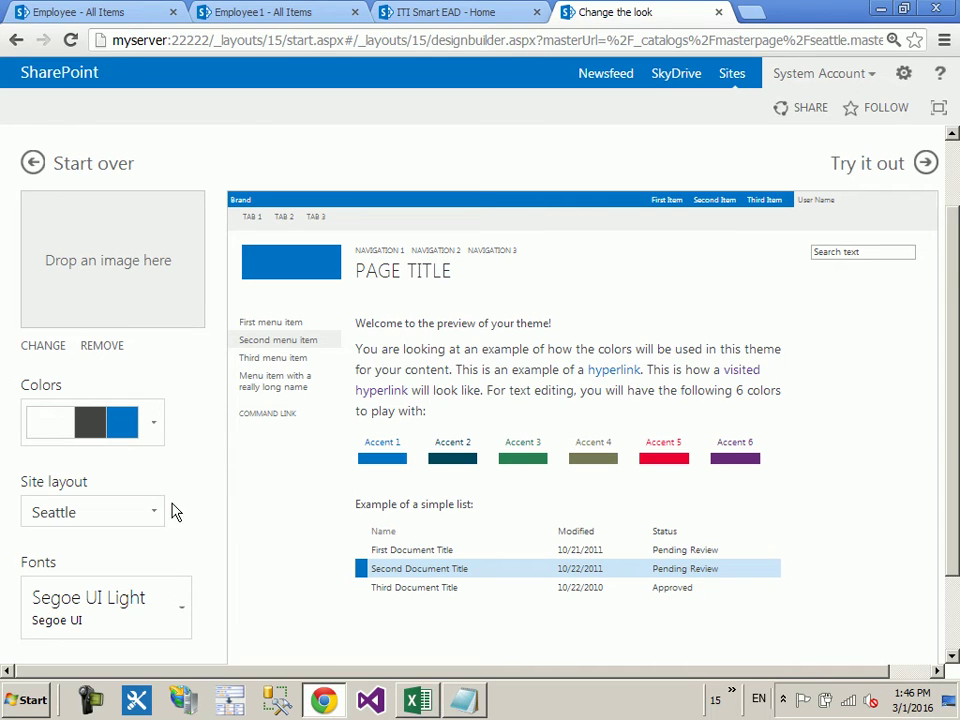
pyautogui.click(151, 513)
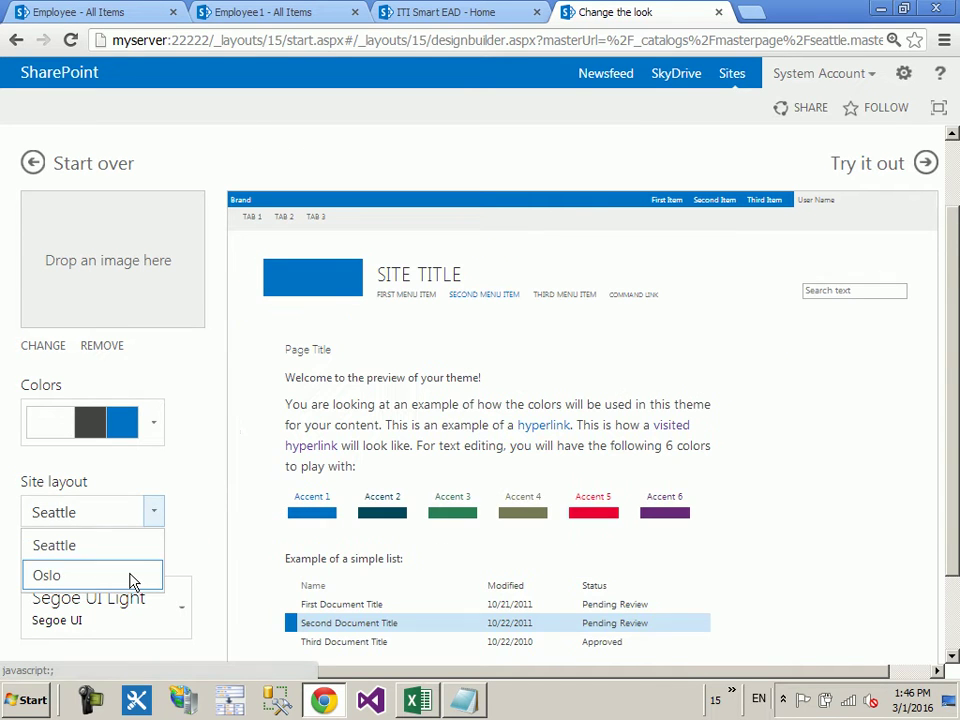
pyautogui.click(131, 578)
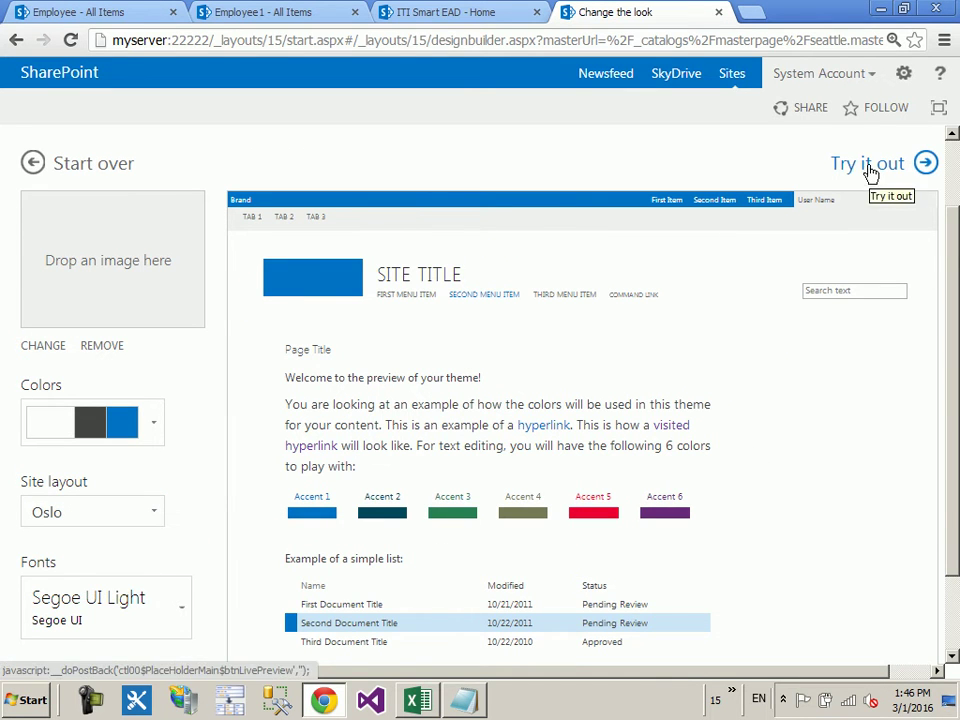
pyautogui.click(869, 172)
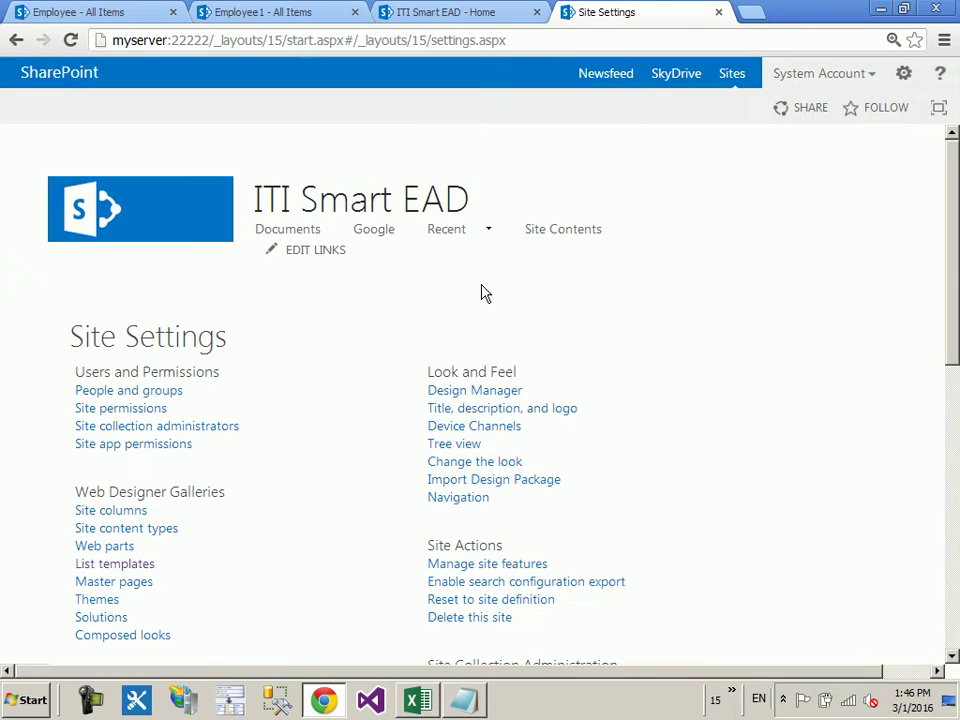
# Step: Return to the home page in edit mode and delete all its existing content
pyautogui.click(181, 229)
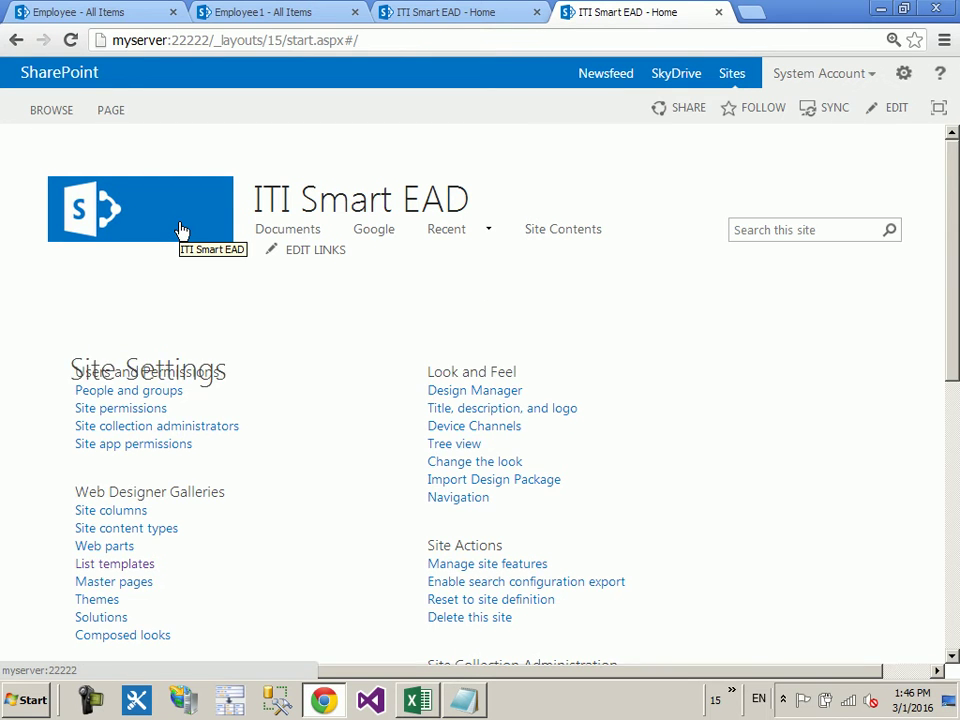
pyautogui.click(104, 110)
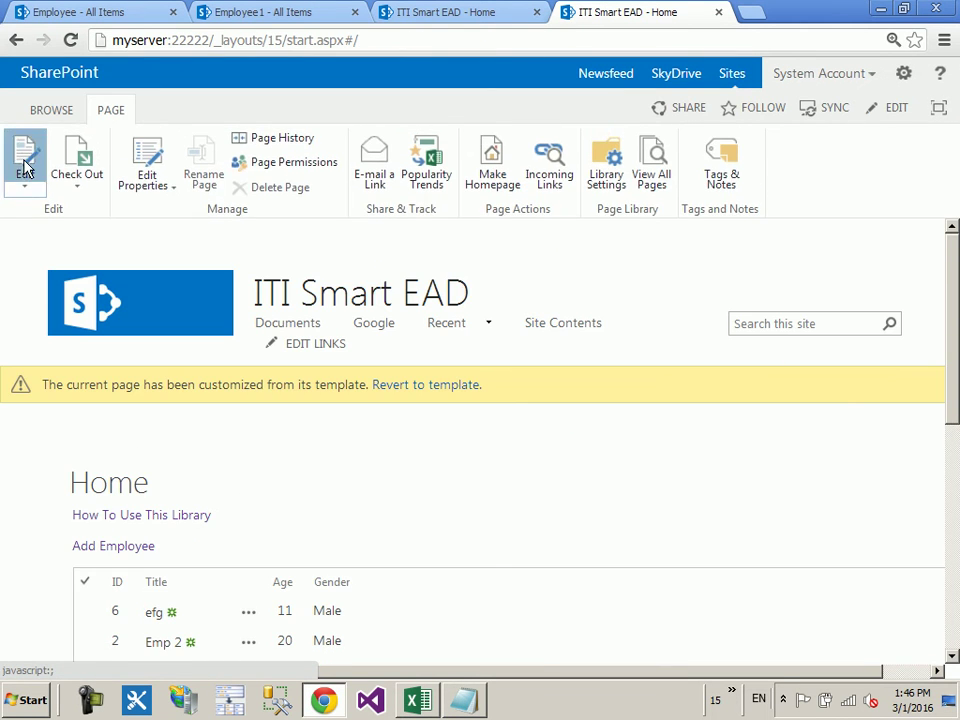
pyautogui.click(25, 165)
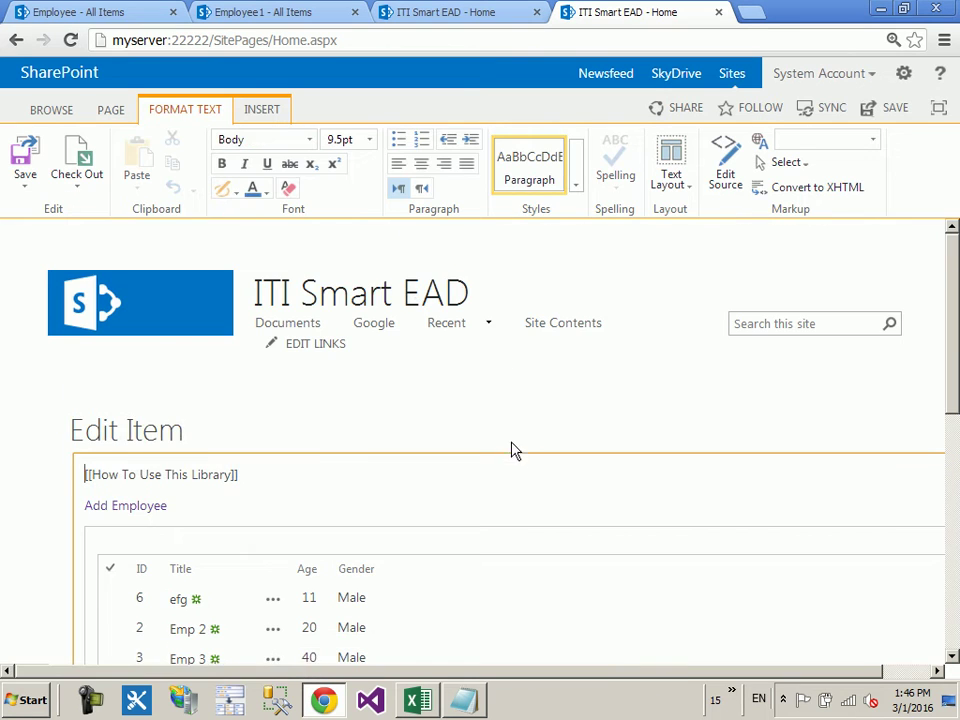
pyautogui.hotkey('ctrl', 'a')
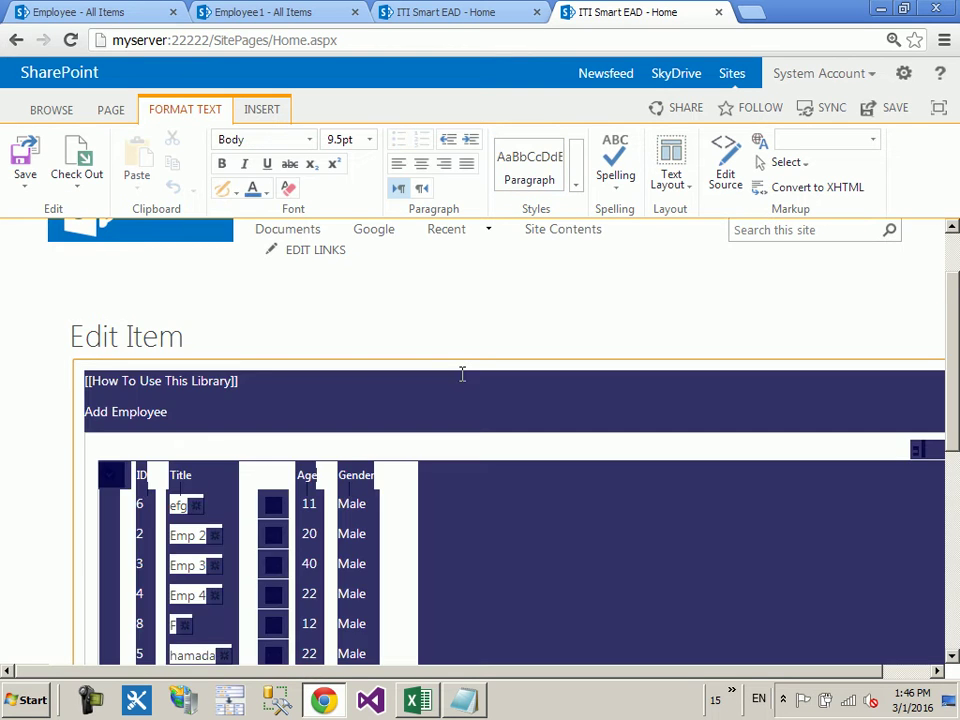
pyautogui.click(461, 375)
pyautogui.hotkey('ctrl', 'a')
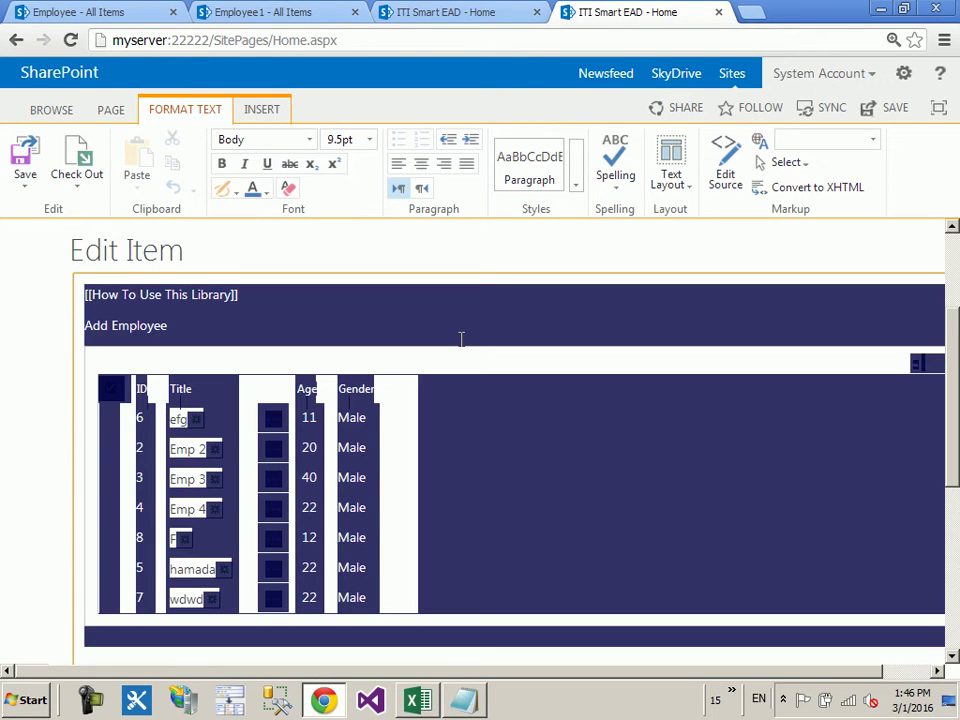
pyautogui.press('Delete')
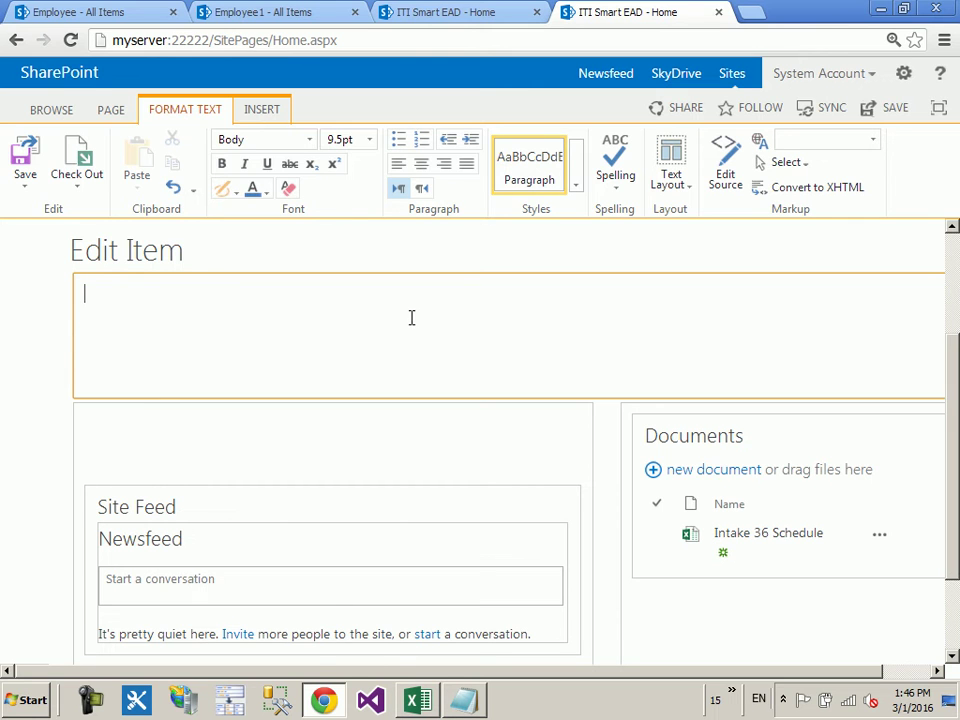
# Step: Browse the Blog web part category, then move to the other ITI Smart EAD tab
pyautogui.click(252, 118)
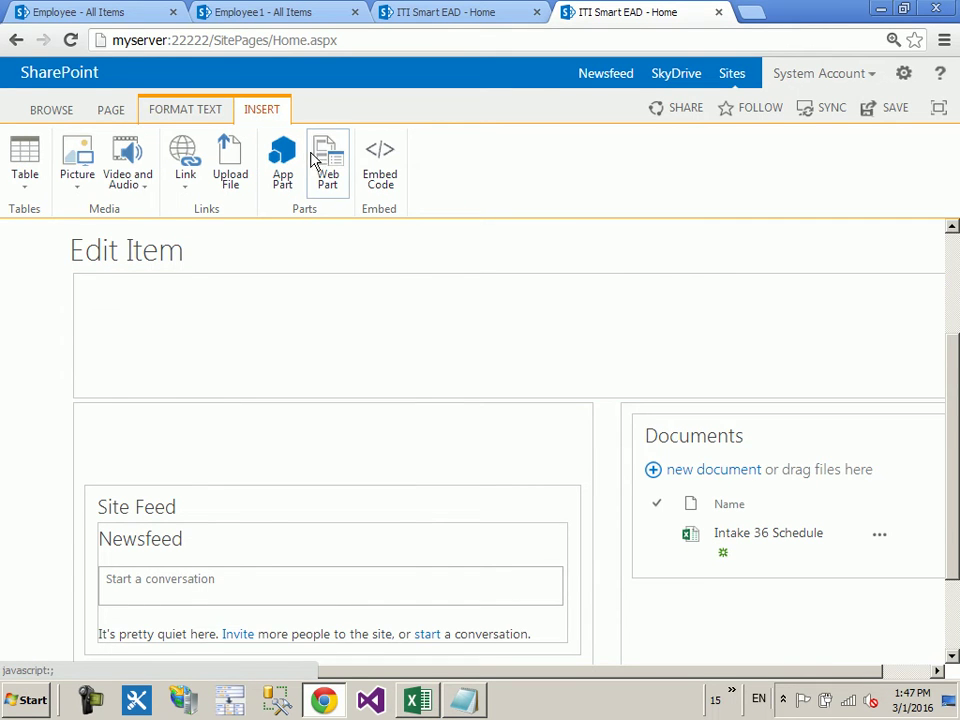
pyautogui.click(318, 158)
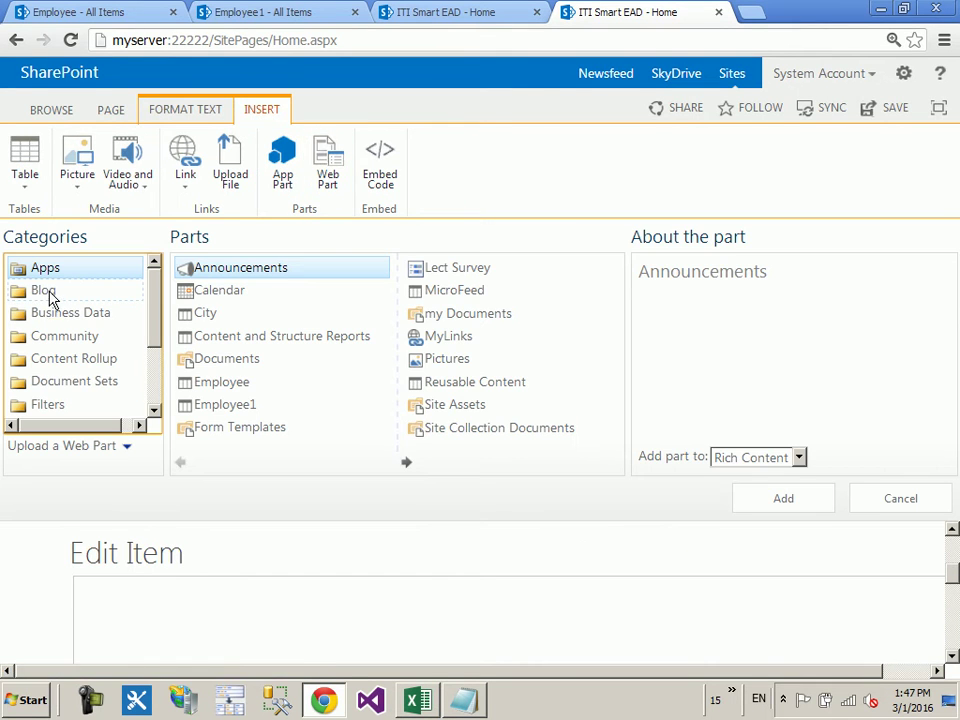
pyautogui.click(123, 292)
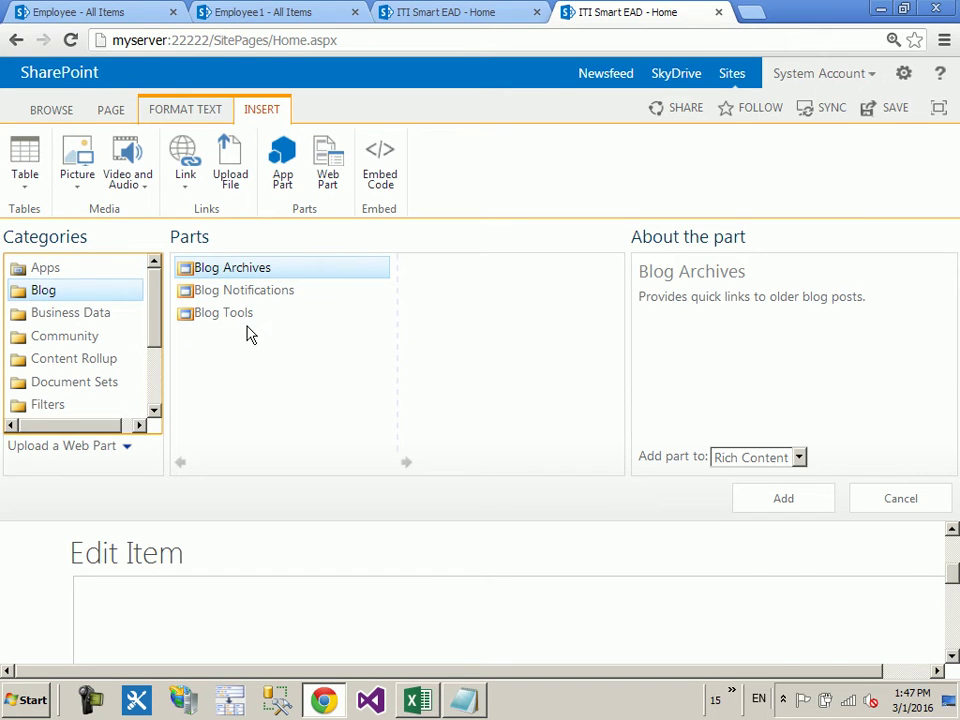
pyautogui.click(465, 13)
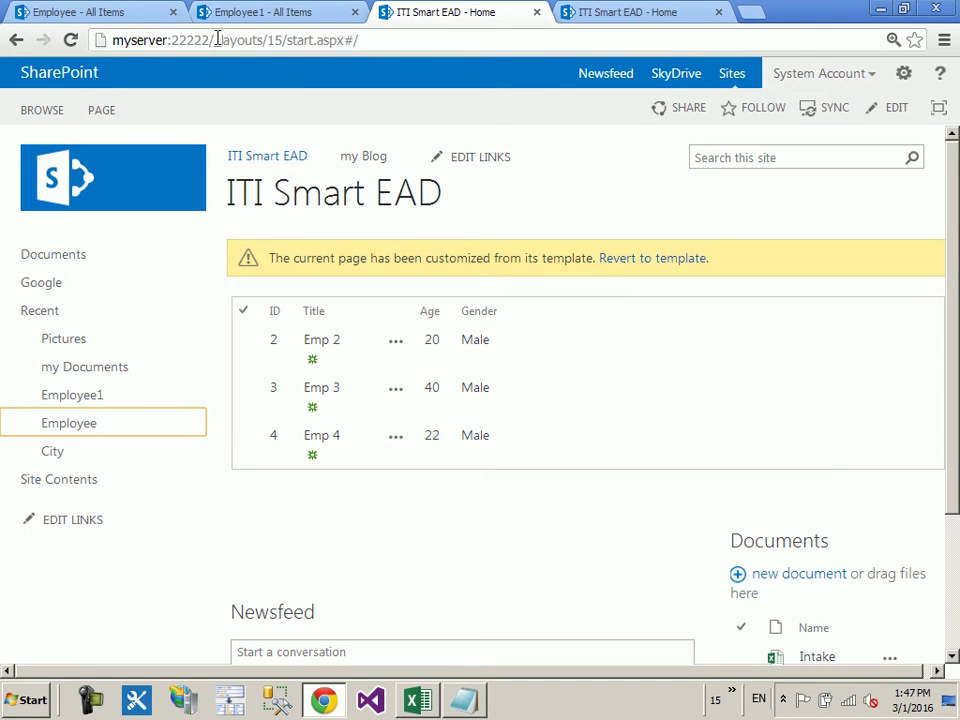
# Step: Go to the my Blog subsite and open its Posts list from Site Contents
pyautogui.moveTo(216, 40); pyautogui.dragTo(560, 45)
pyautogui.write('myserver:22222/my')
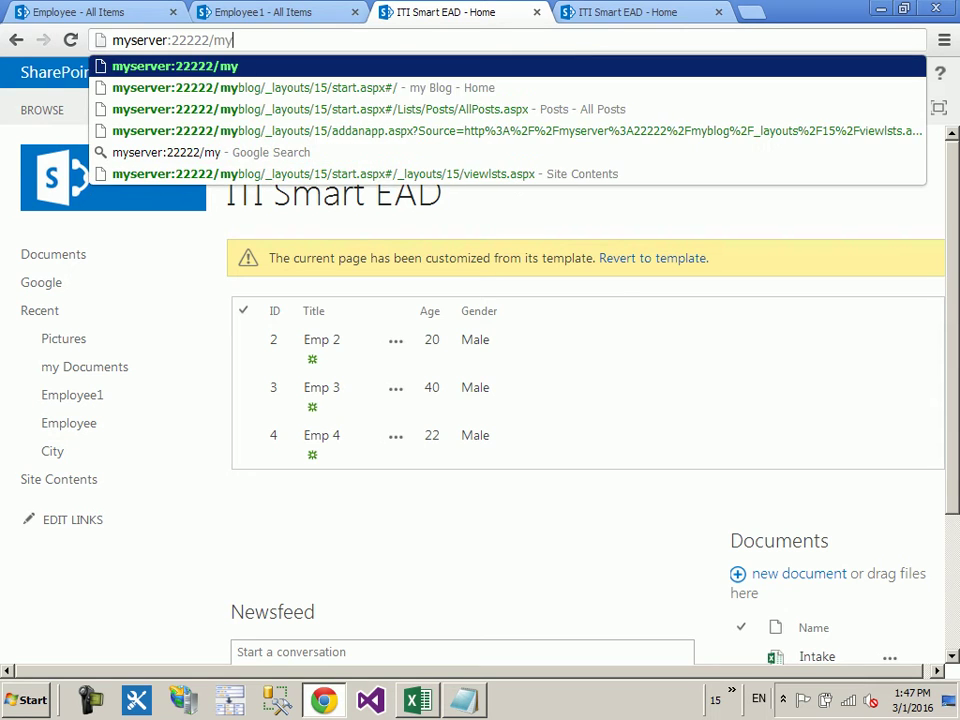
pyautogui.press('Down')
pyautogui.press('Return')
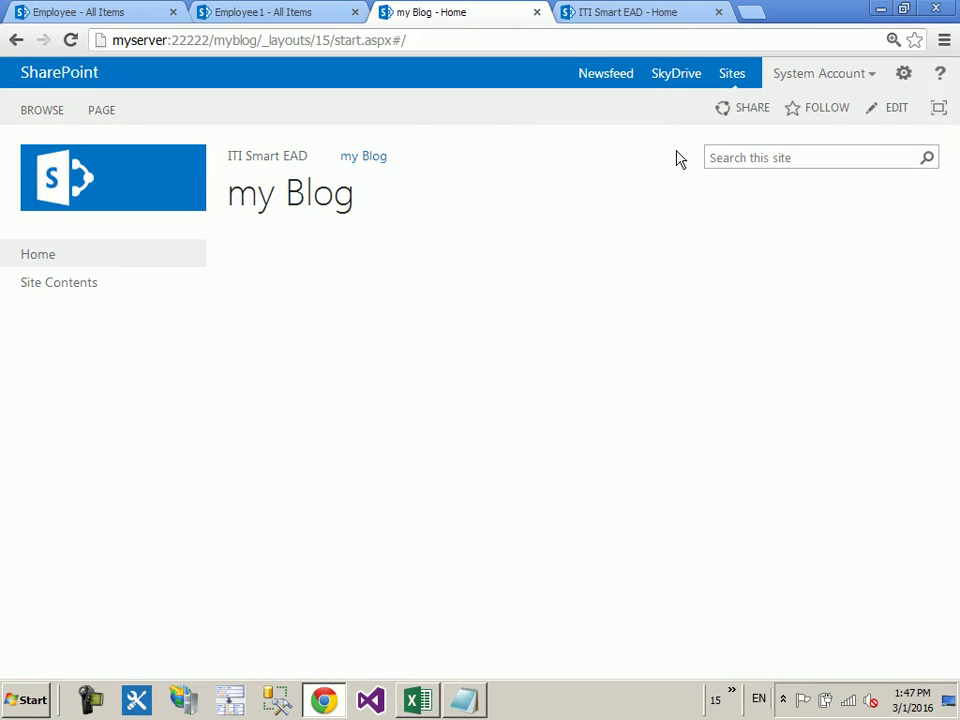
pyautogui.click(103, 290)
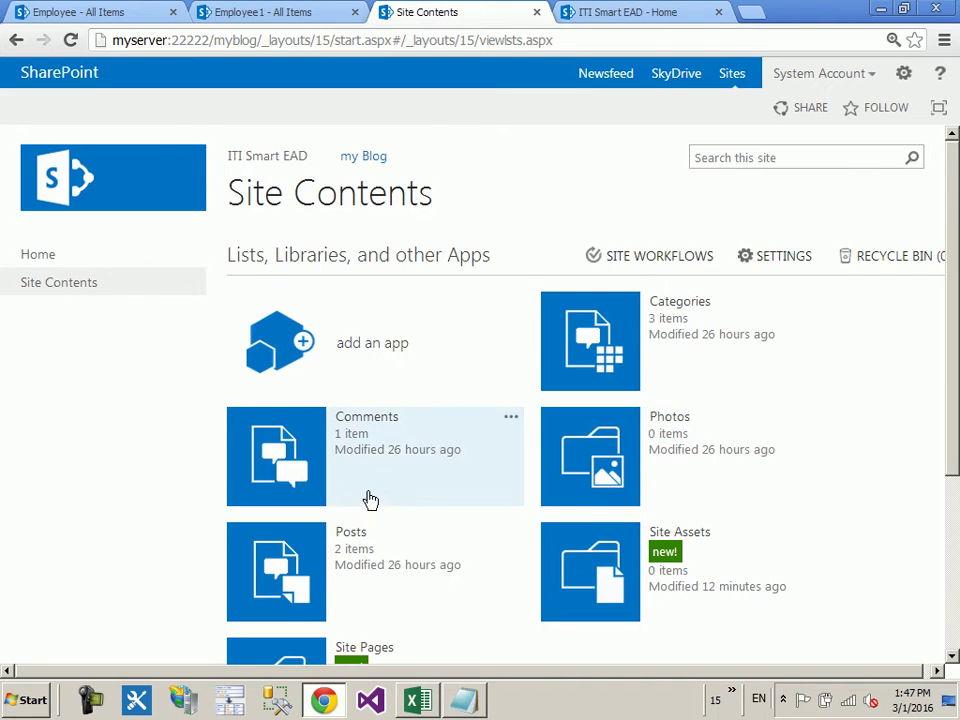
pyautogui.scroll(-2, 370, 505)
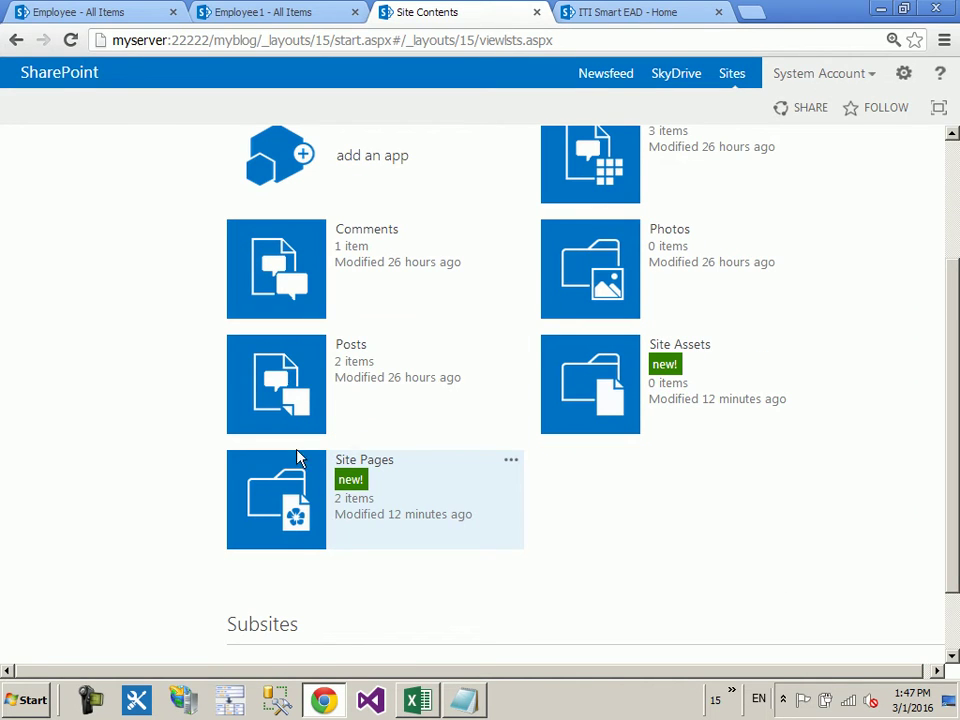
pyautogui.click(288, 370)
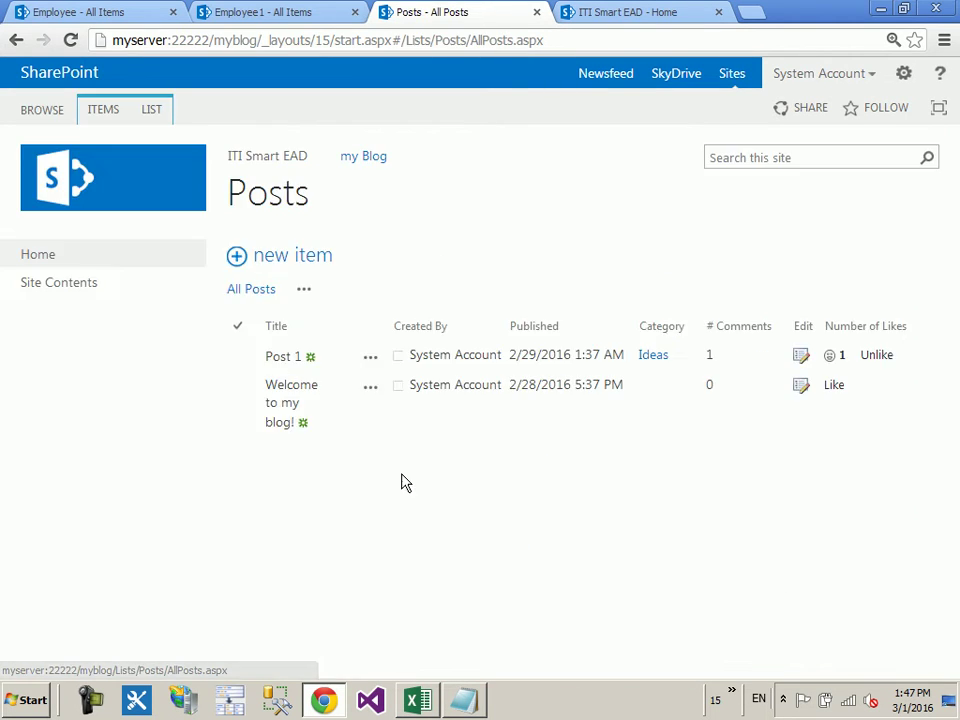
# Step: Open the 'Welcome to my blog!' post and put its page into edit mode
pyautogui.click(284, 426)
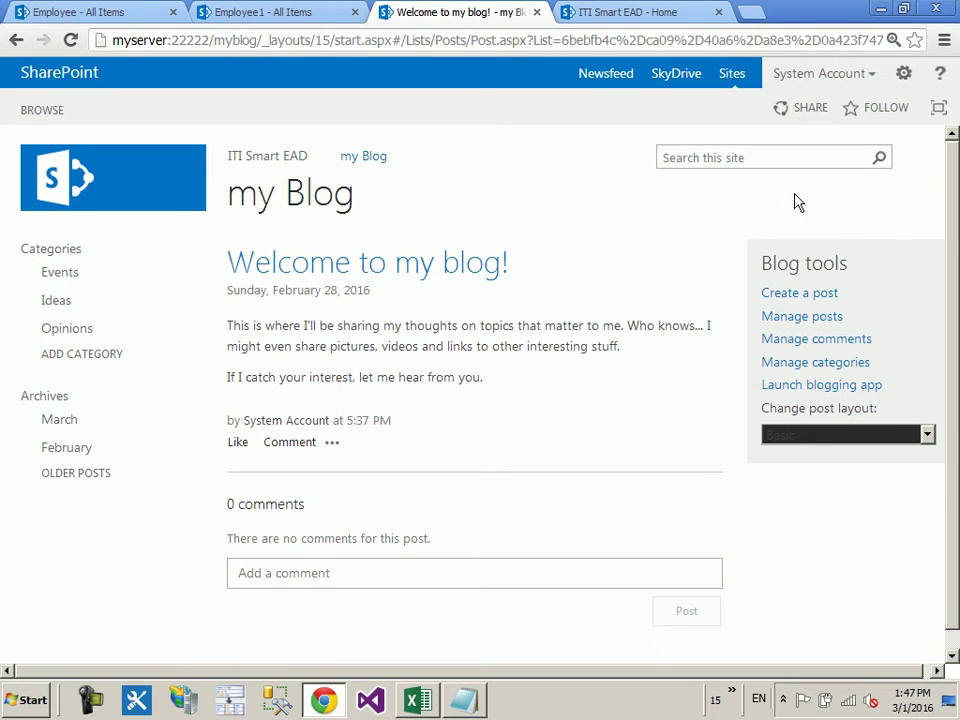
pyautogui.click(903, 75)
pyautogui.click(829, 149)
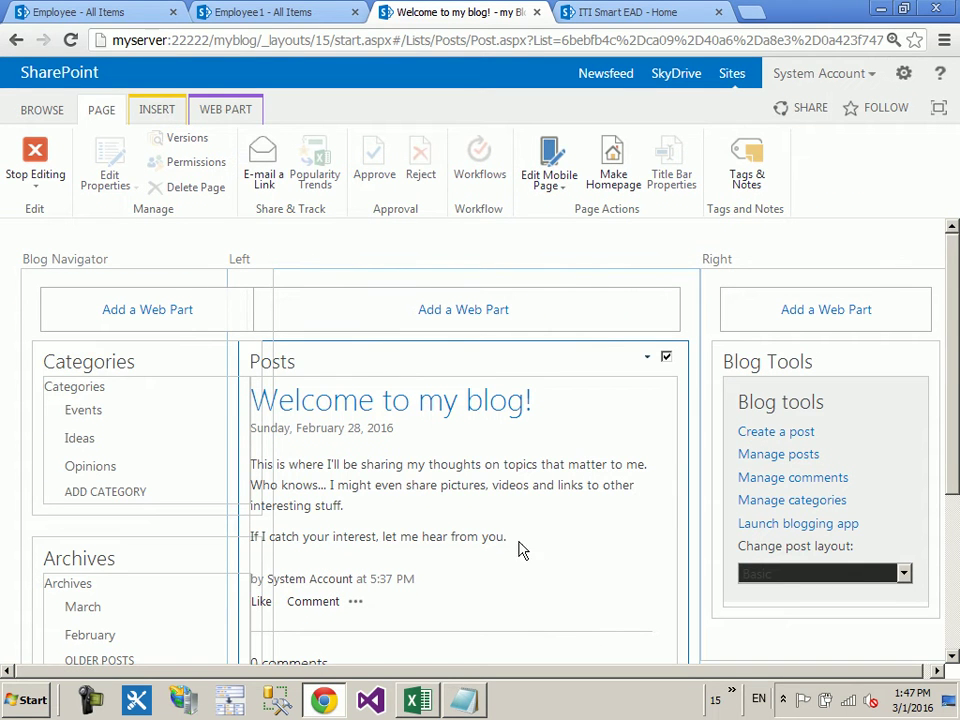
# Step: Look over the post page's web parts, leave the layout on Basic, and return to the ITI Smart EAD - Home tab
pyautogui.scroll(-1, 627, 465)
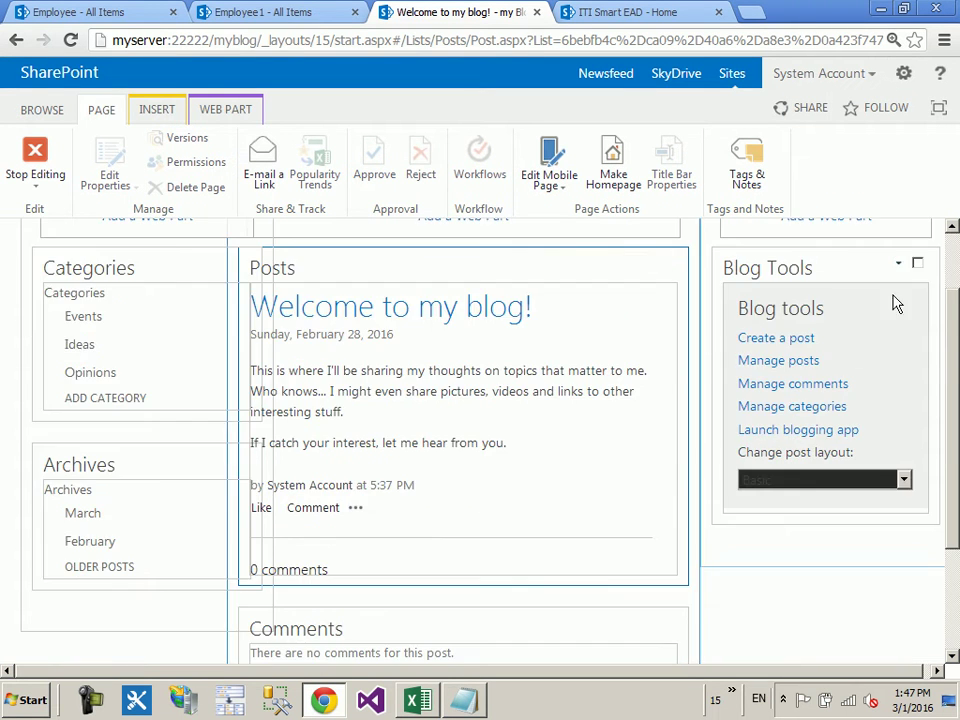
pyautogui.click(884, 482)
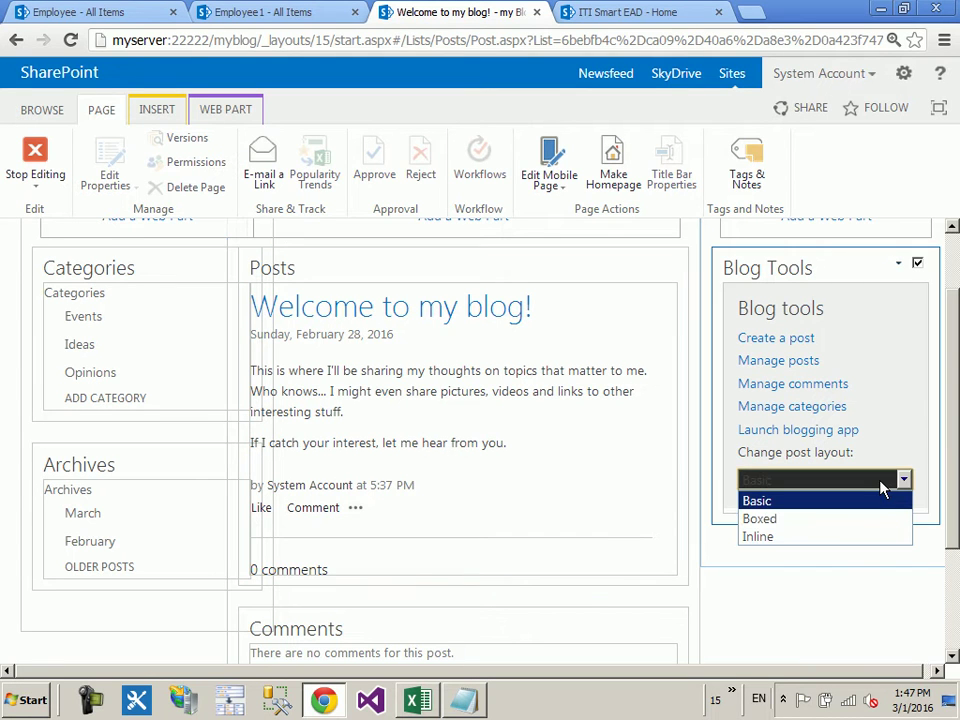
pyautogui.click(882, 489)
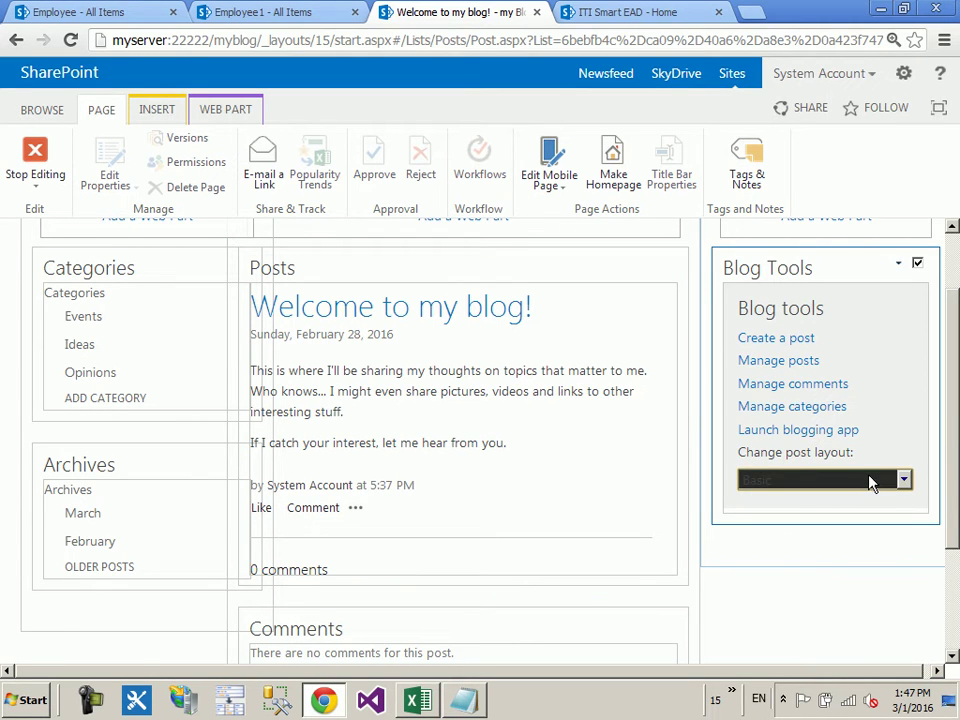
pyautogui.scroll(1, 800, 490)
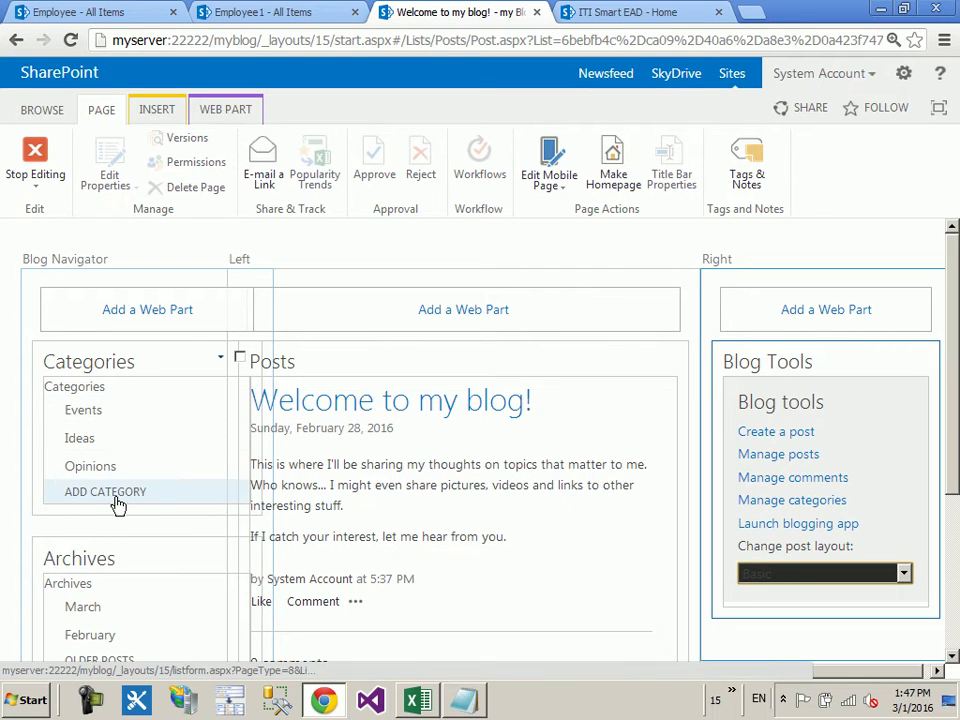
pyautogui.scroll(-1, 118, 505)
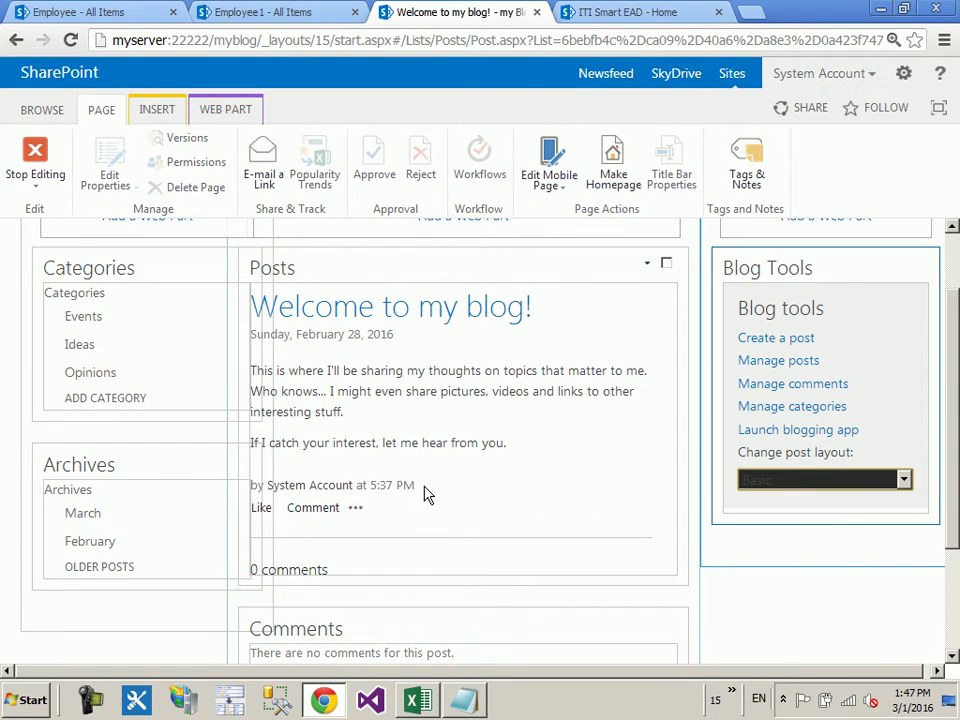
pyautogui.scroll(-2, 420, 495)
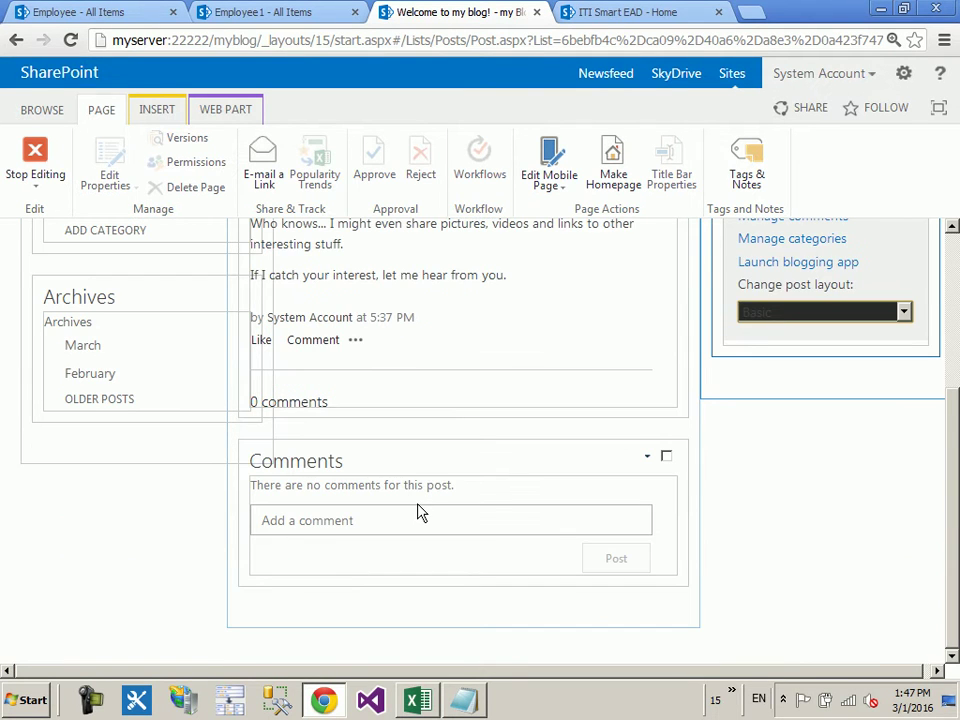
pyautogui.click(650, 10)
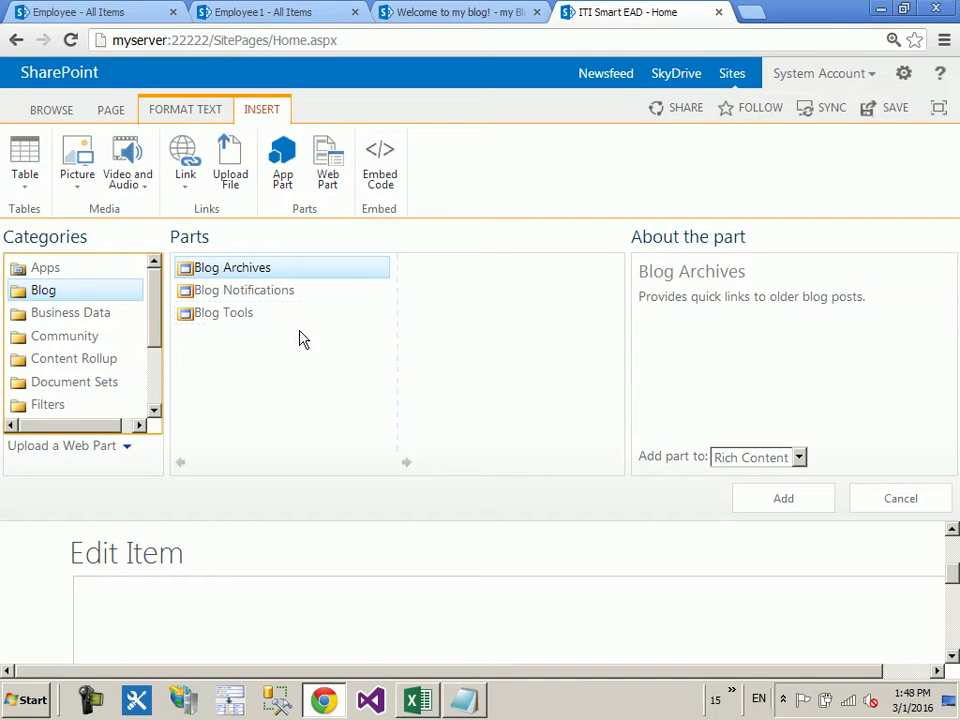
pyautogui.click(903, 76)
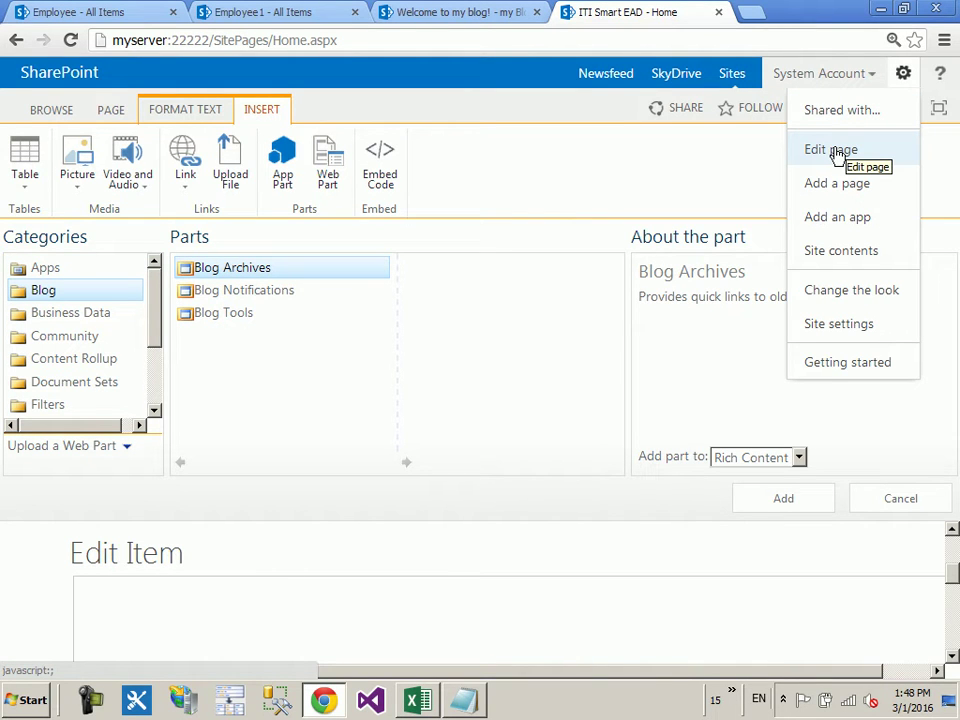
pyautogui.click(489, 11)
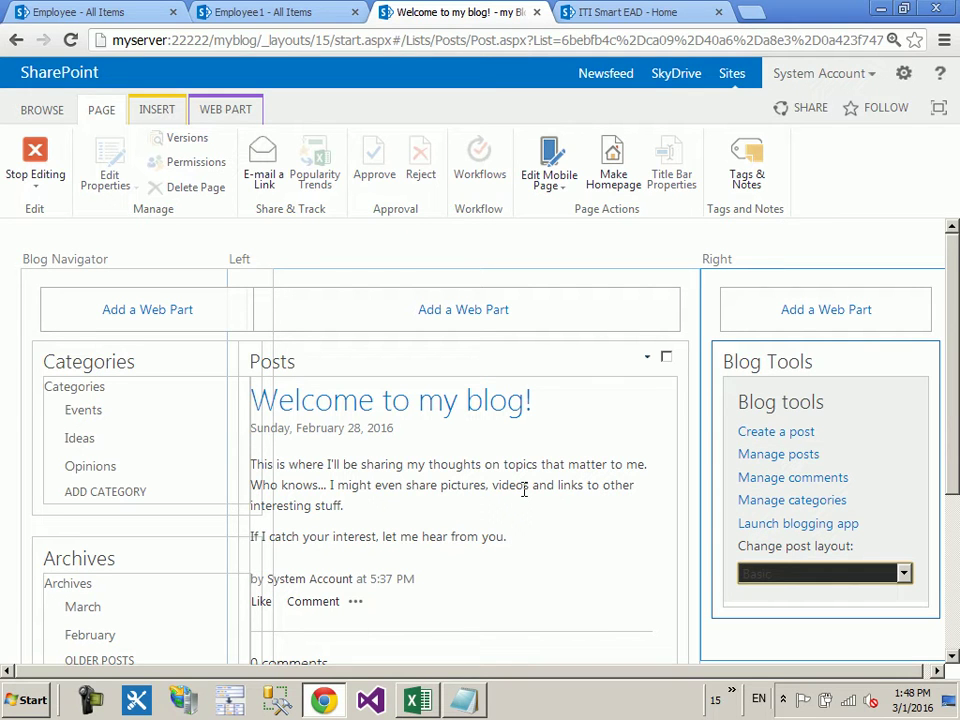
pyautogui.click(743, 540)
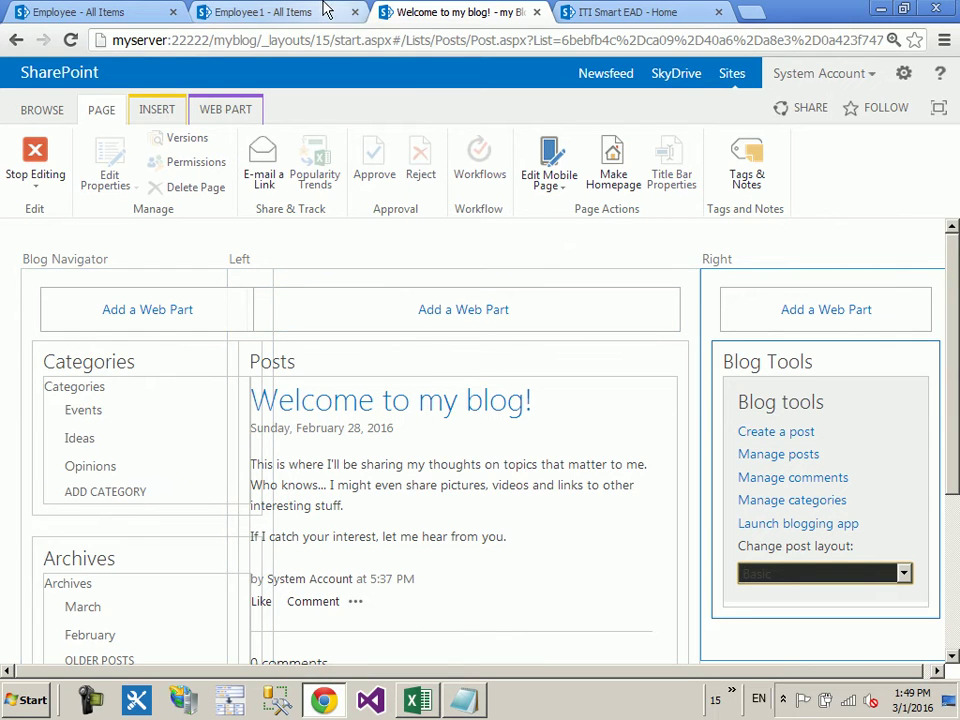
pyautogui.click(613, 12)
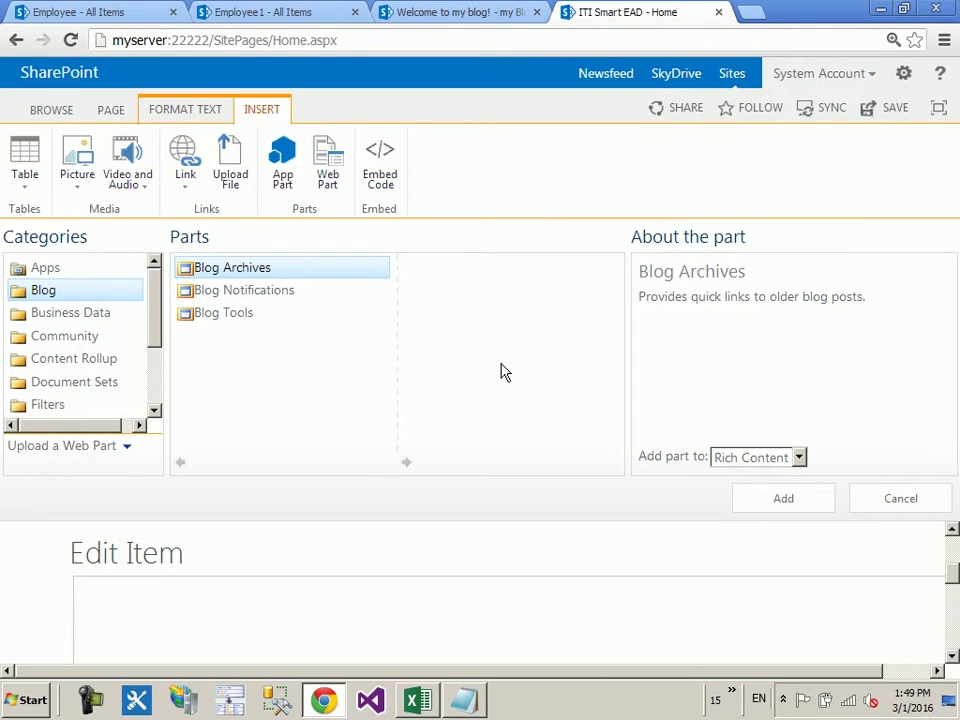
pyautogui.scroll(-1, 339, 321)
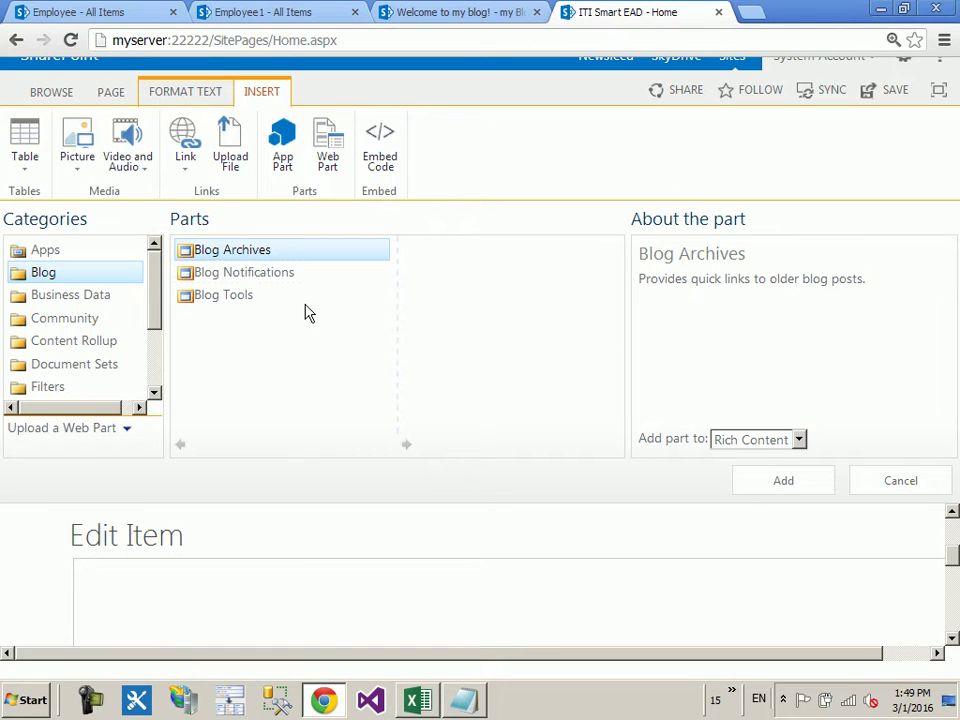
pyautogui.click(431, 9)
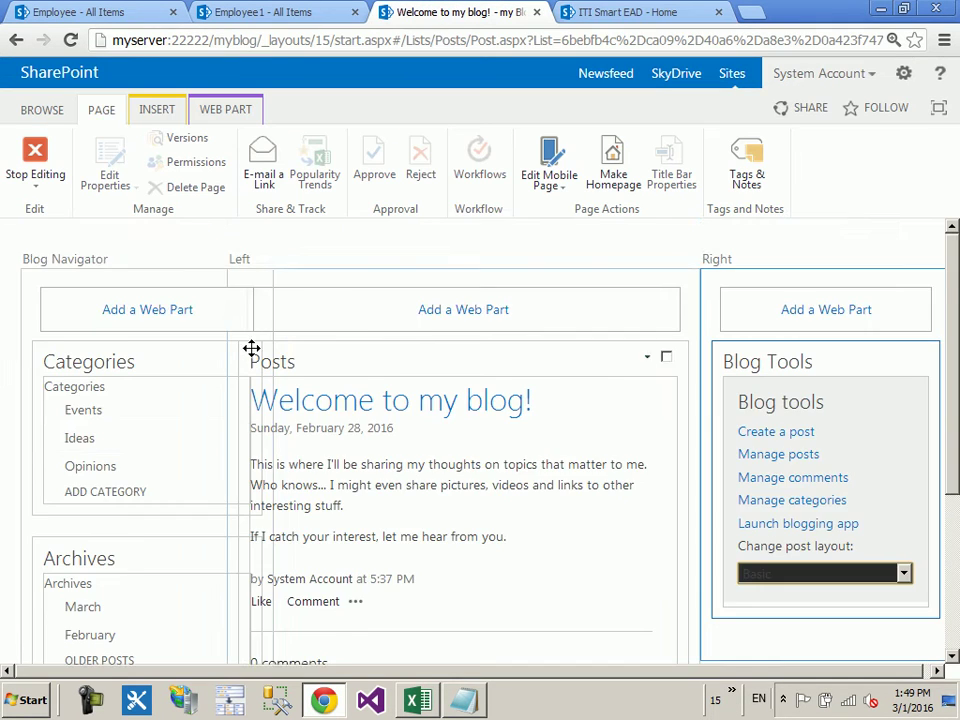
pyautogui.scroll(-2, 260, 360)
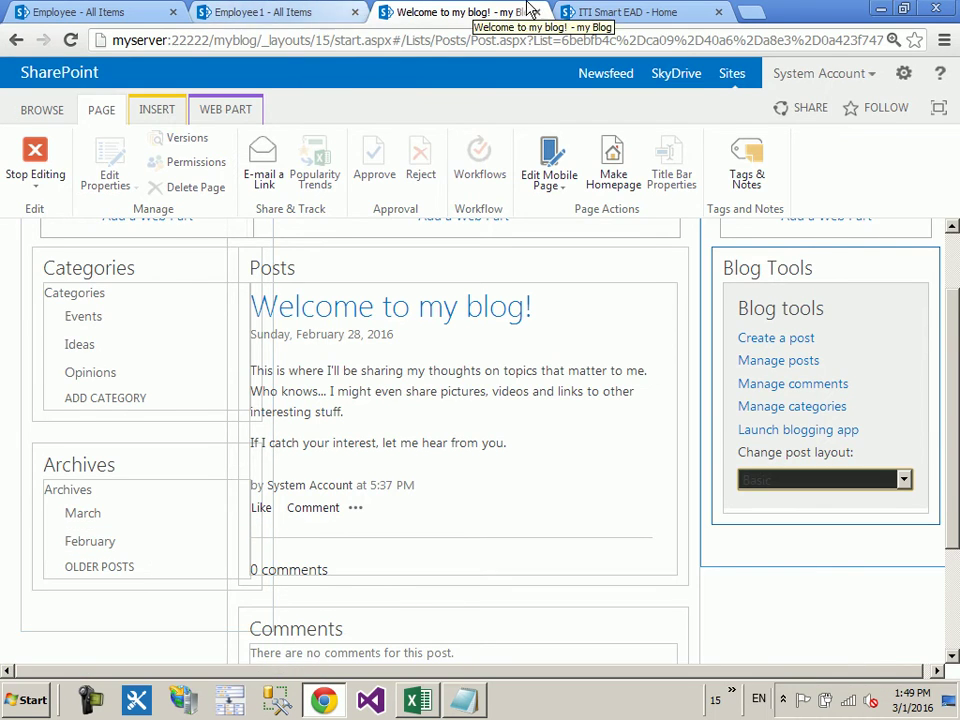
pyautogui.click(600, 12)
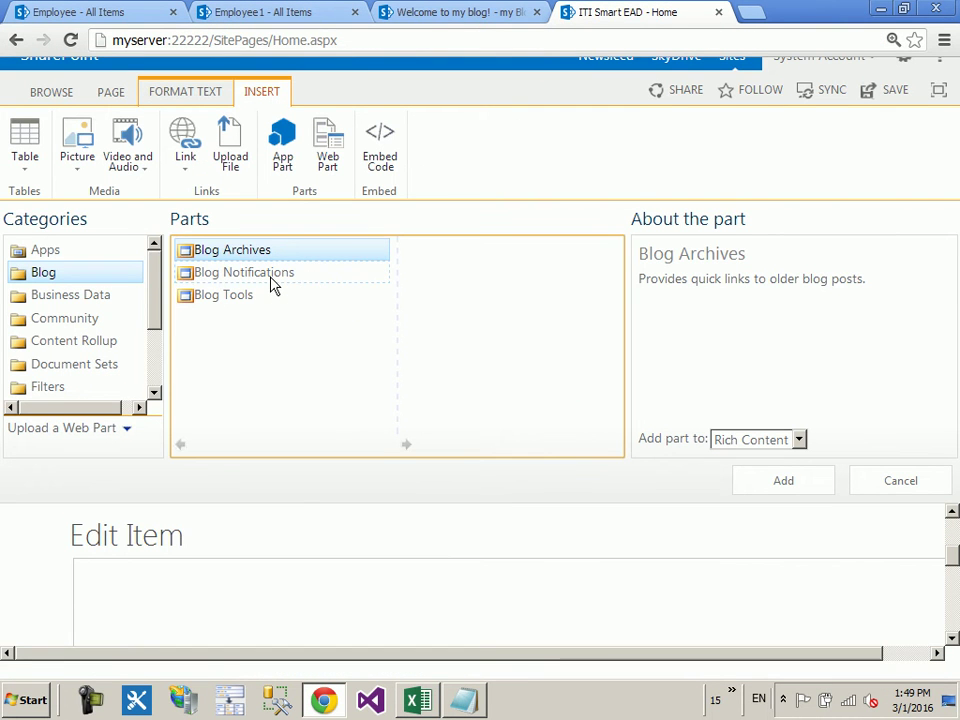
pyautogui.click(273, 285)
pyautogui.click(450, 12)
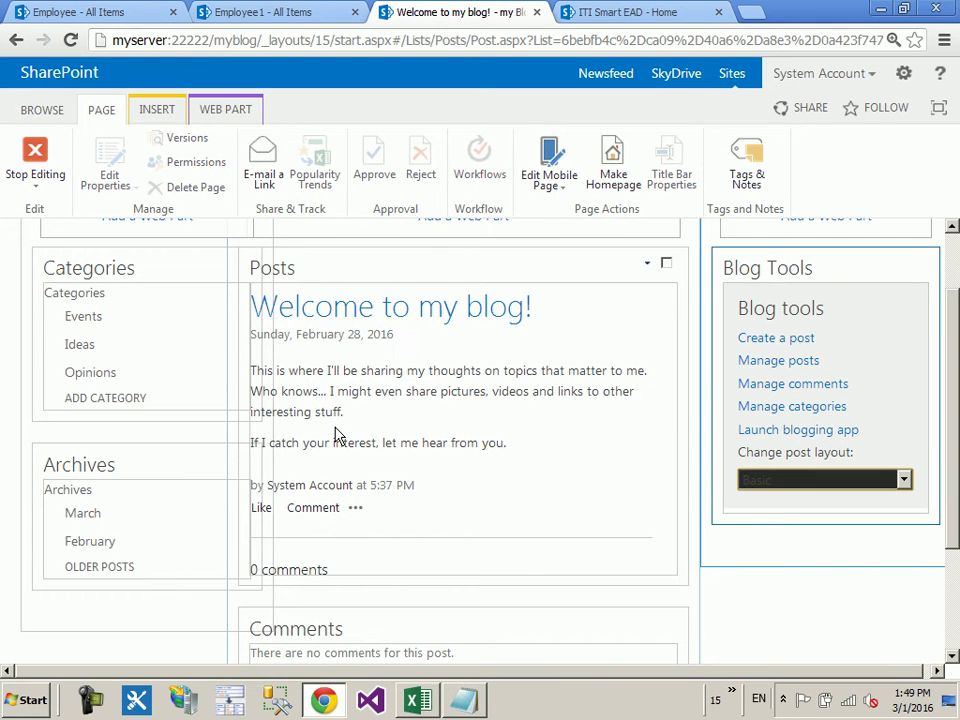
pyautogui.click(610, 12)
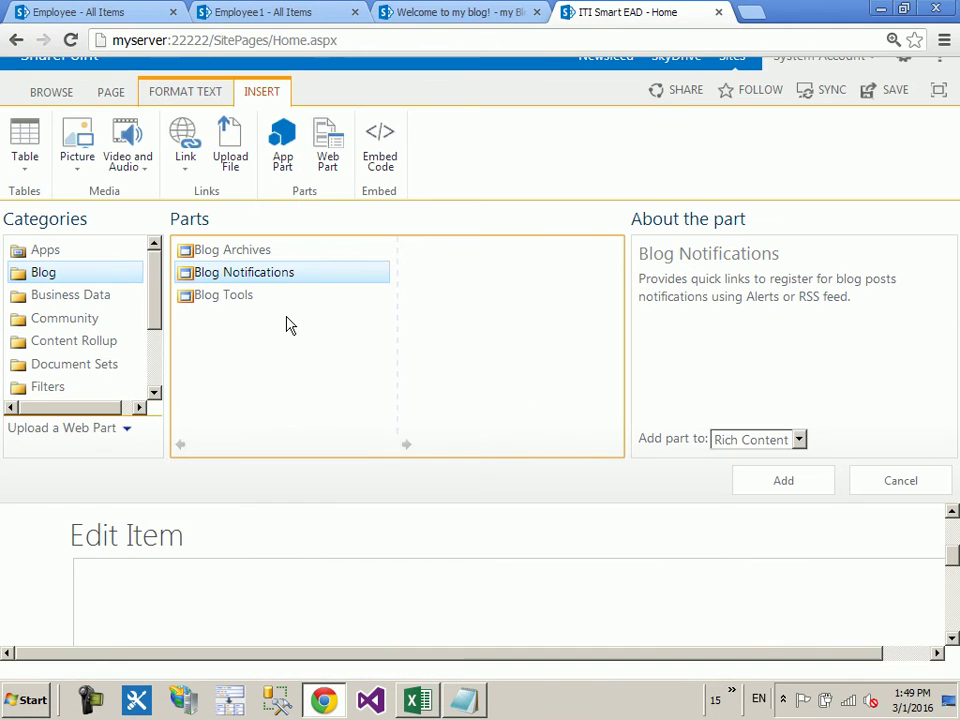
pyautogui.click(490, 12)
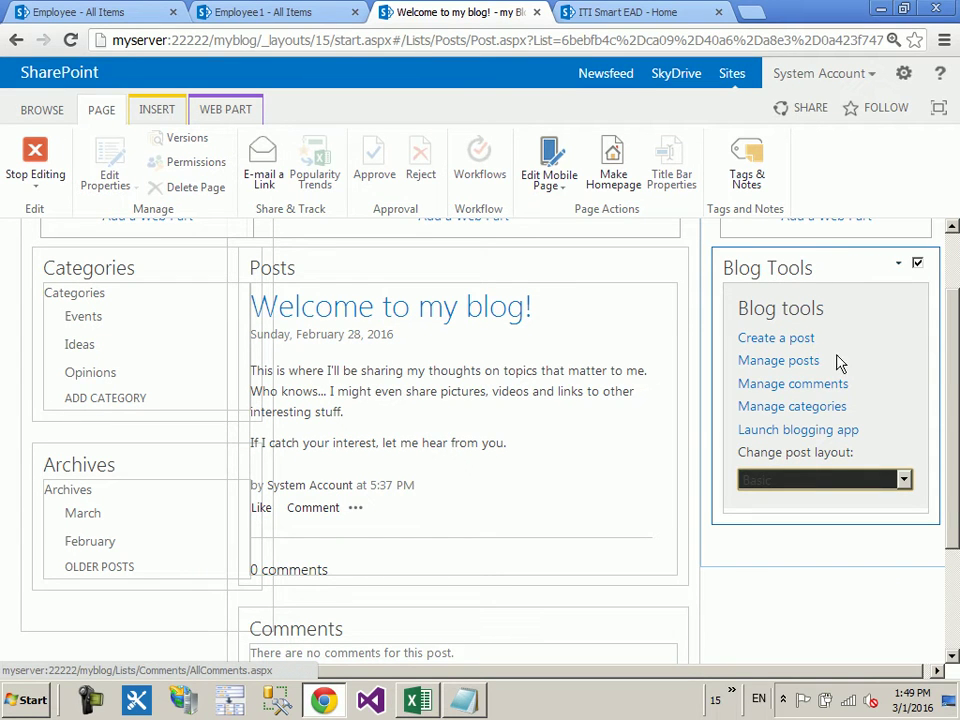
pyautogui.hotkey('ctrl', 'Tab')
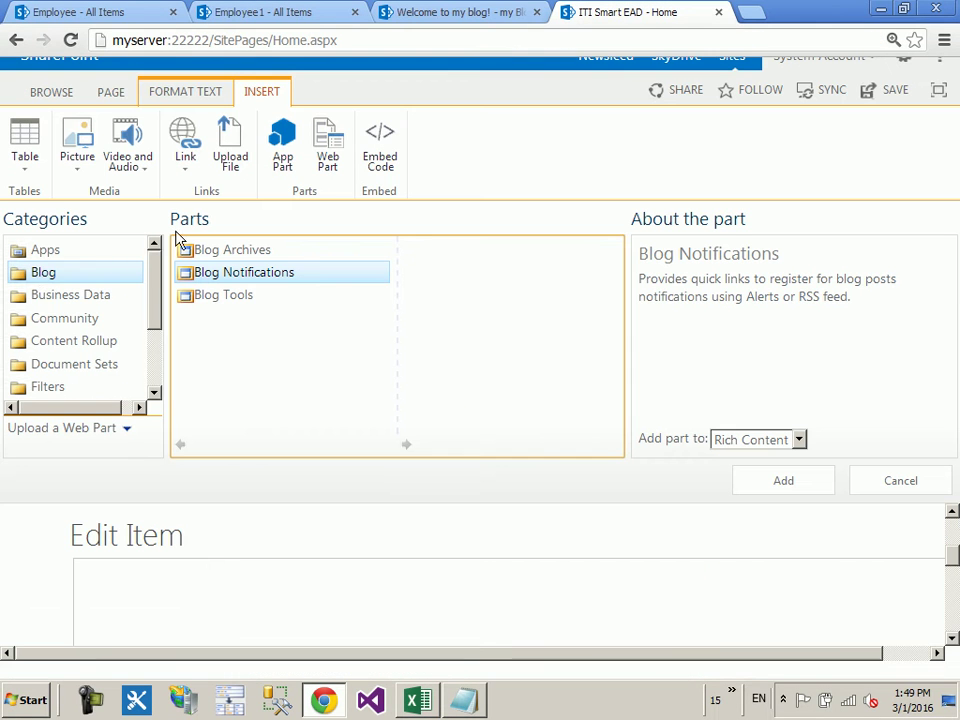
# Step: Add the Community > What's happening web part to the home page
pyautogui.click(80, 295)
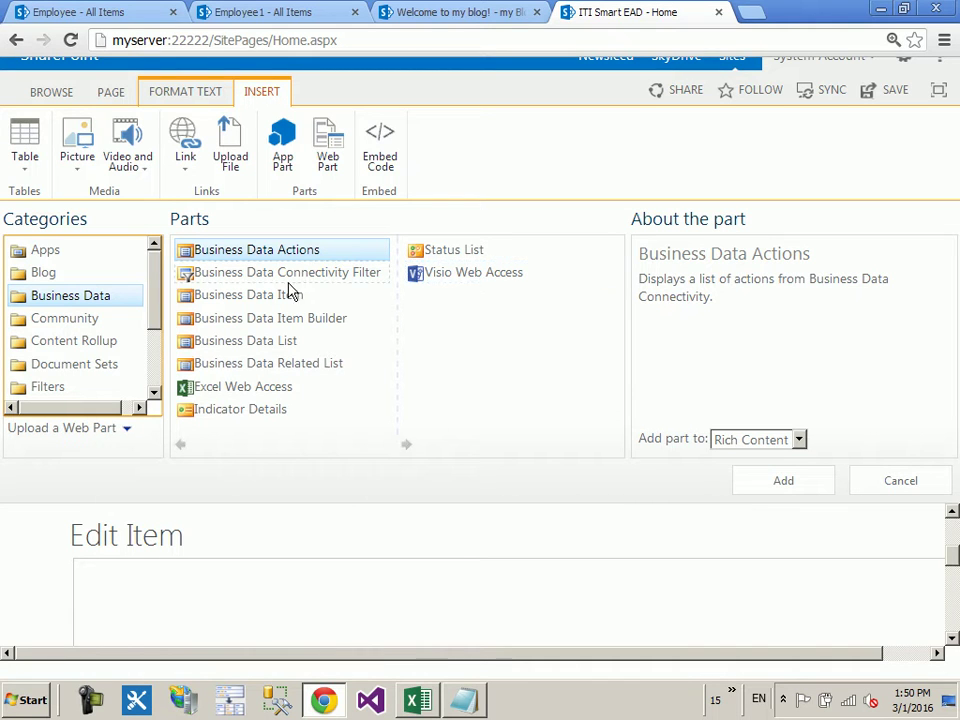
pyautogui.click(105, 320)
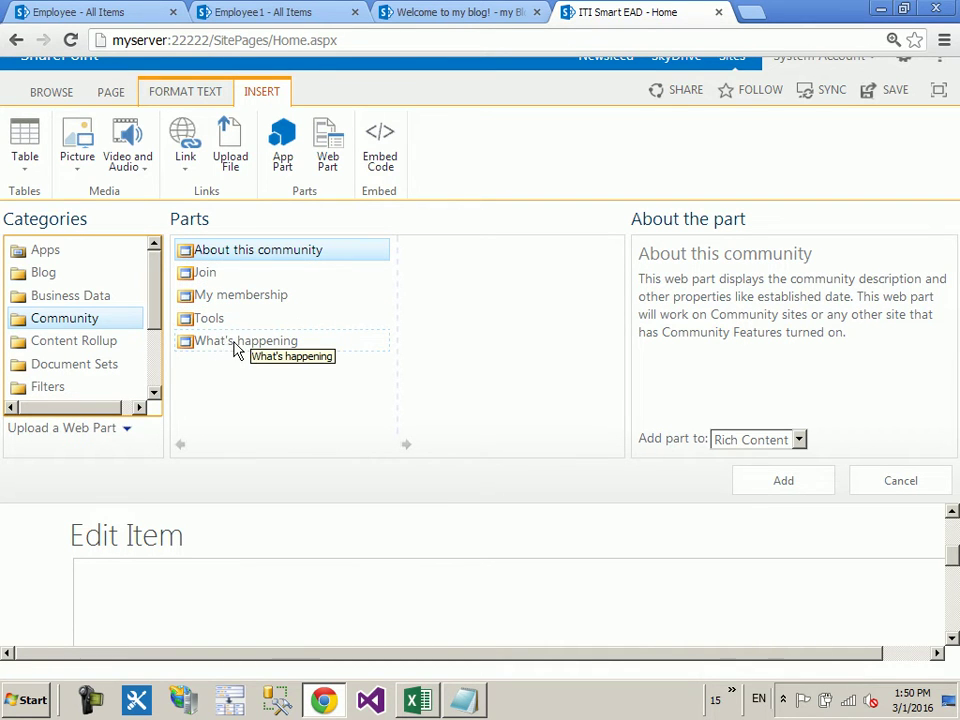
pyautogui.click(236, 346)
pyautogui.click(806, 481)
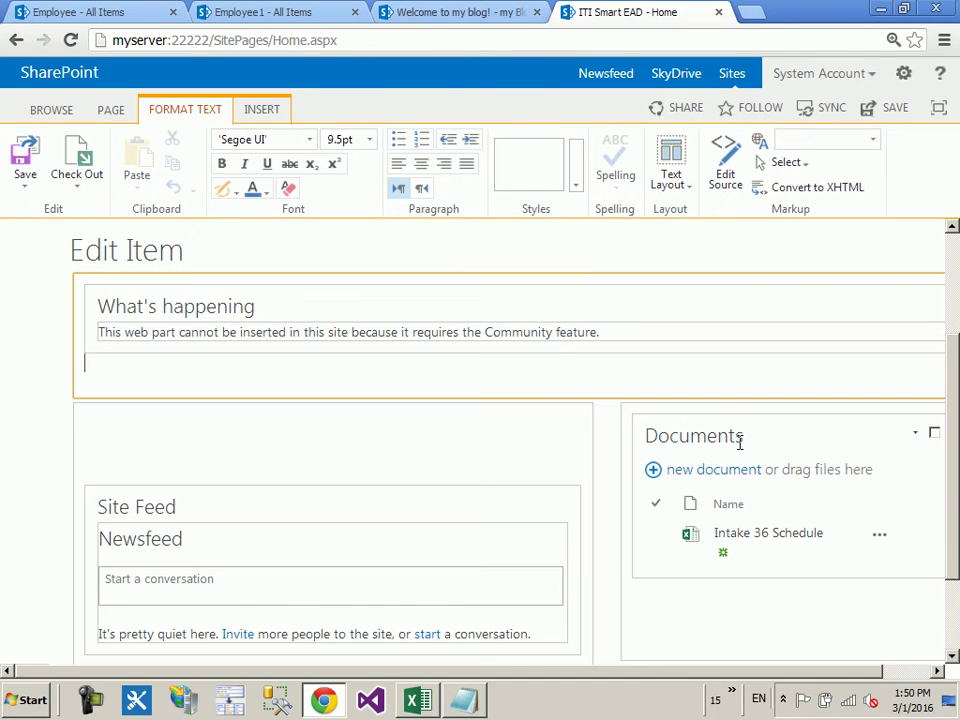
# Step: Check the What's happening Community feature message, then save the edited home page
pyautogui.click(557, 321)
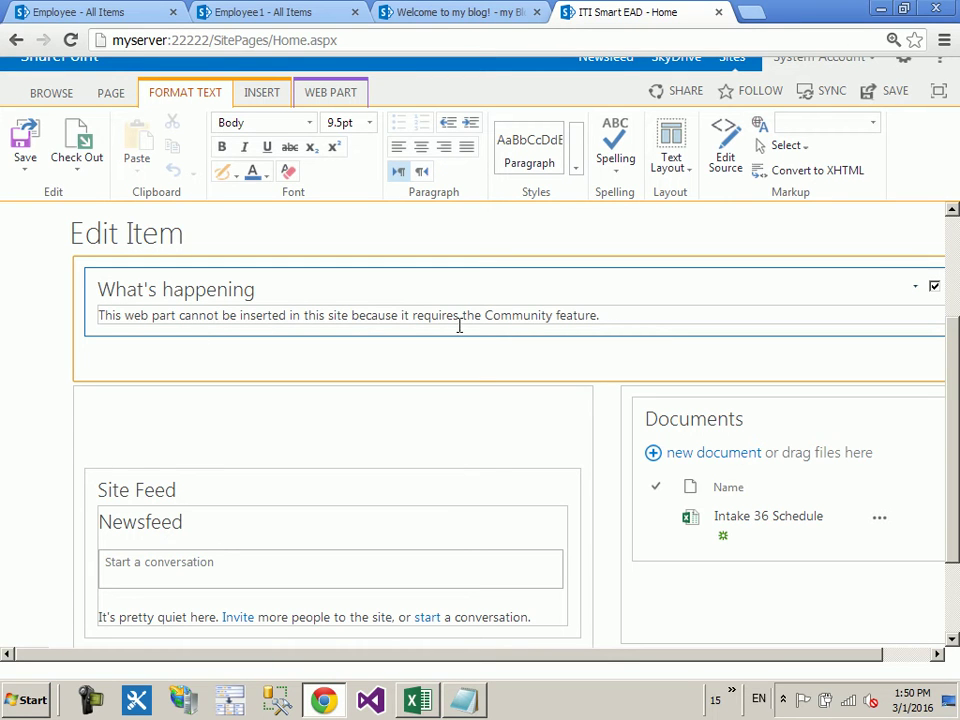
pyautogui.moveTo(617, 315); pyautogui.dragTo(15, 306)
pyautogui.click(154, 347)
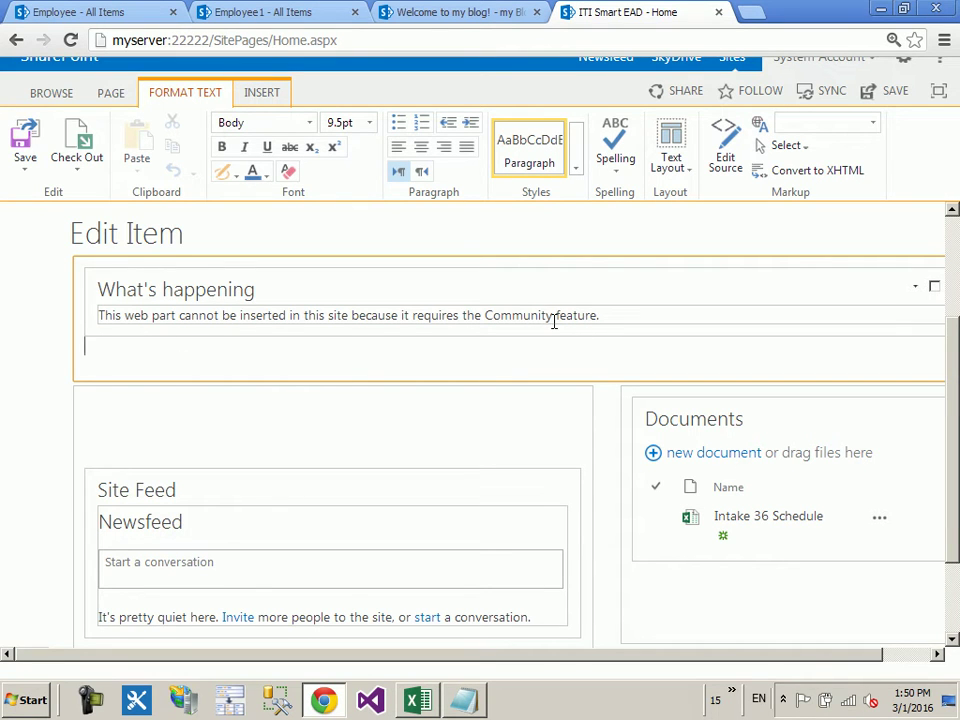
pyautogui.click(22, 152)
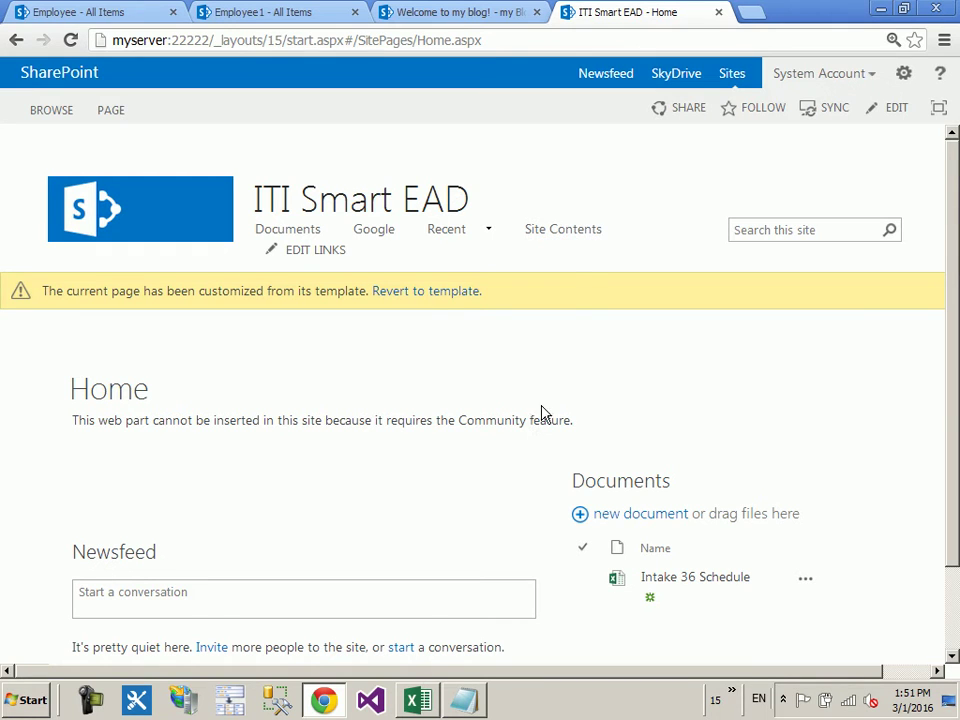
# Step: Activate the Community Site Feature under Site settings > Manage site features
pyautogui.click(901, 75)
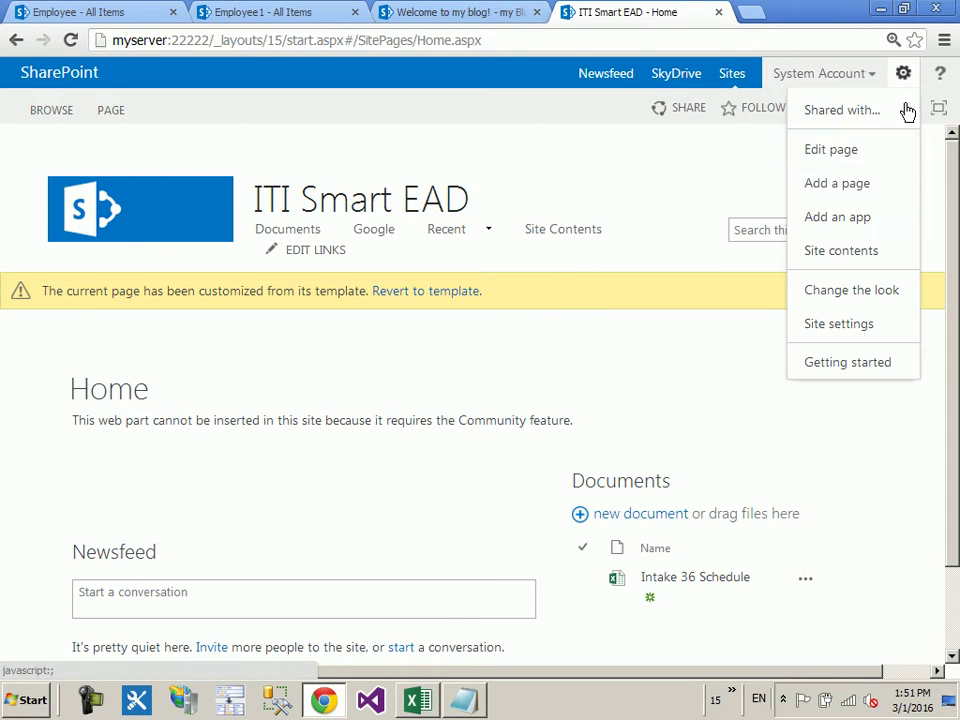
pyautogui.click(890, 326)
pyautogui.scroll(-2, 769, 386)
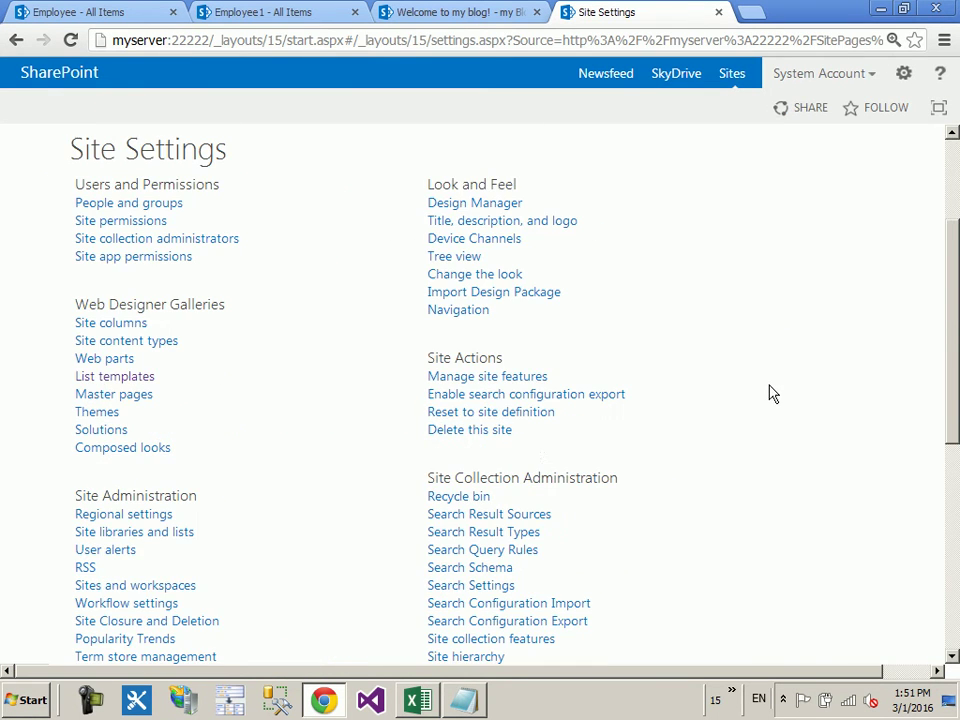
pyautogui.click(520, 376)
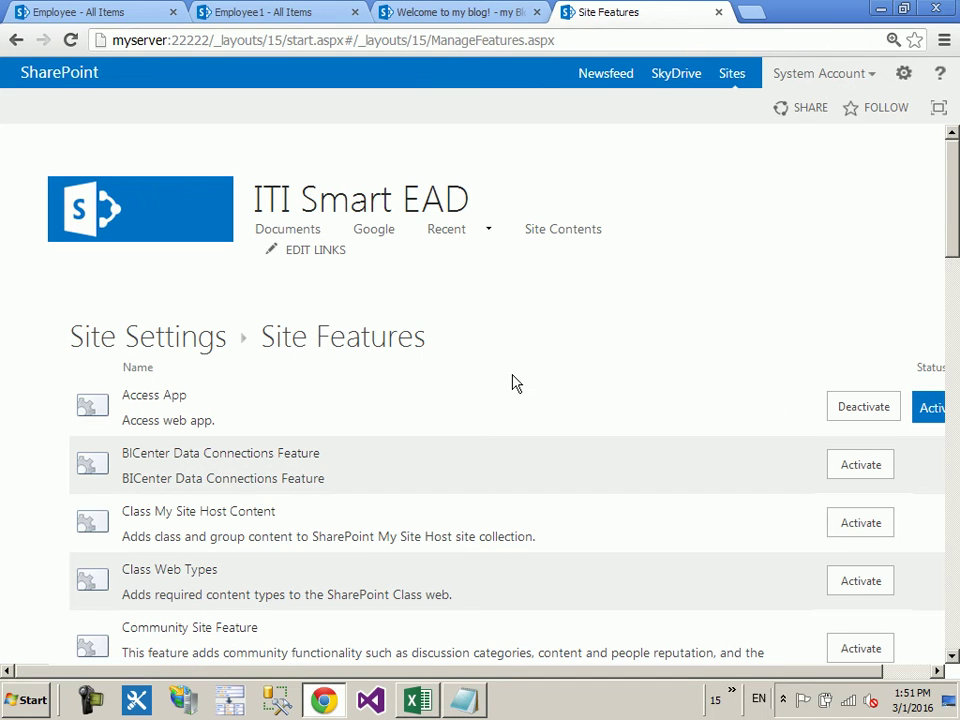
pyautogui.hotkey('ctrl', 'f')
pyautogui.write('comm')
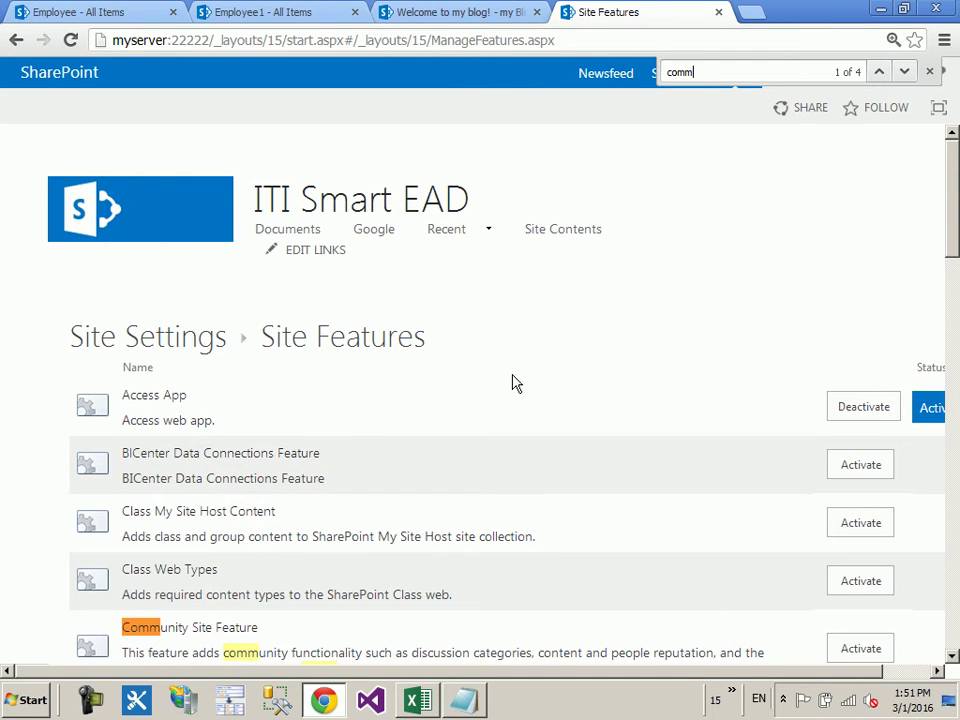
pyautogui.scroll(-2, 231, 399)
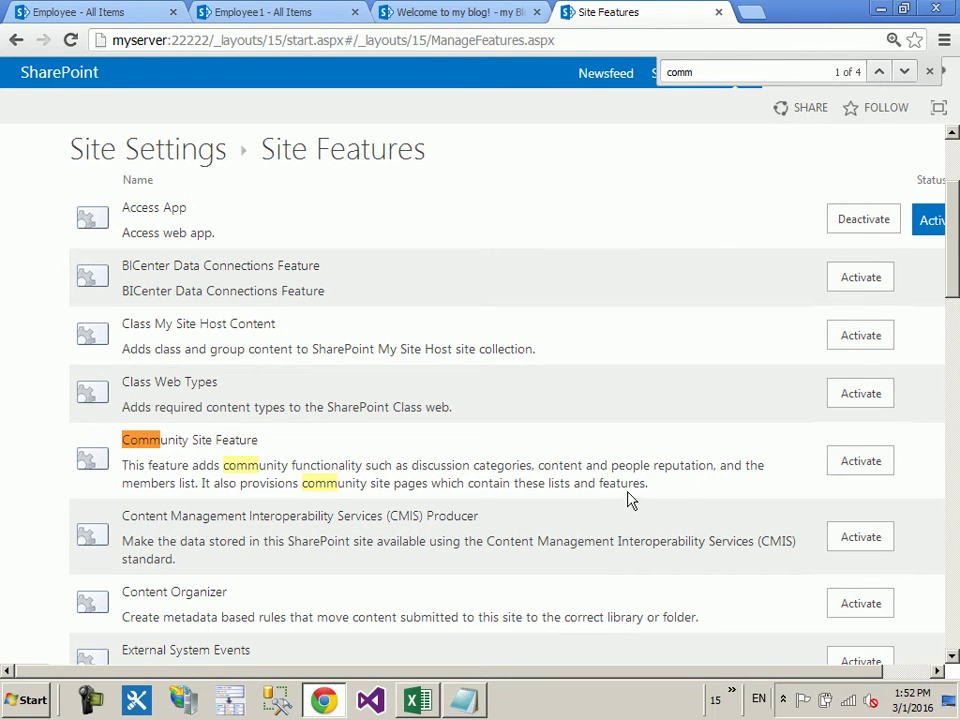
pyautogui.click(859, 473)
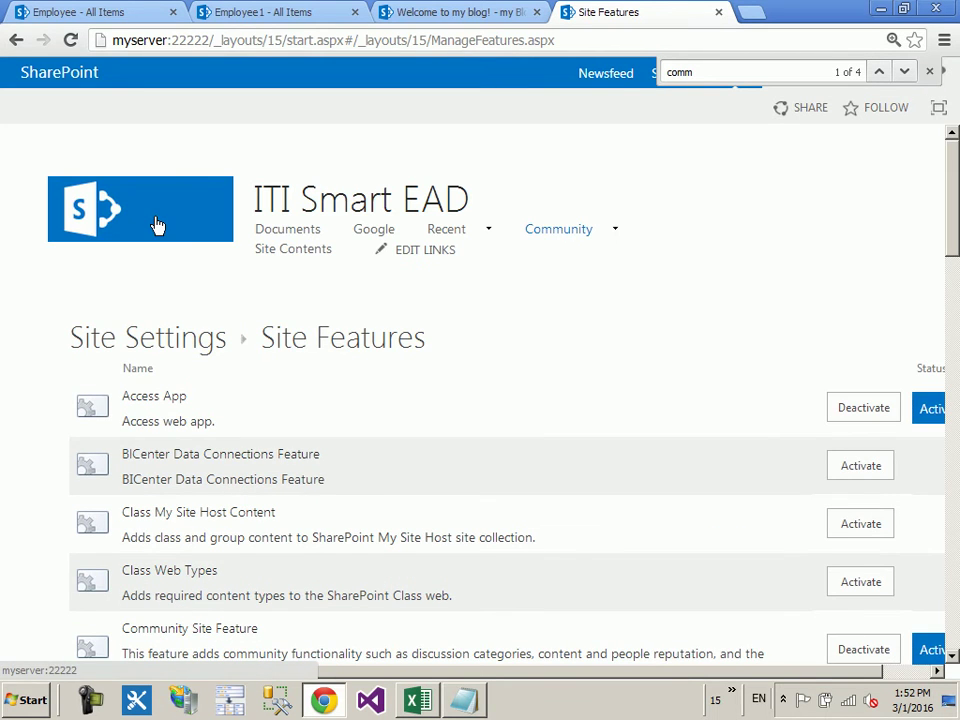
# Step: Return to the ITI Smart EAD home page and close the find-on-page box
pyautogui.click(154, 219)
pyautogui.scroll(-3, 296, 422)
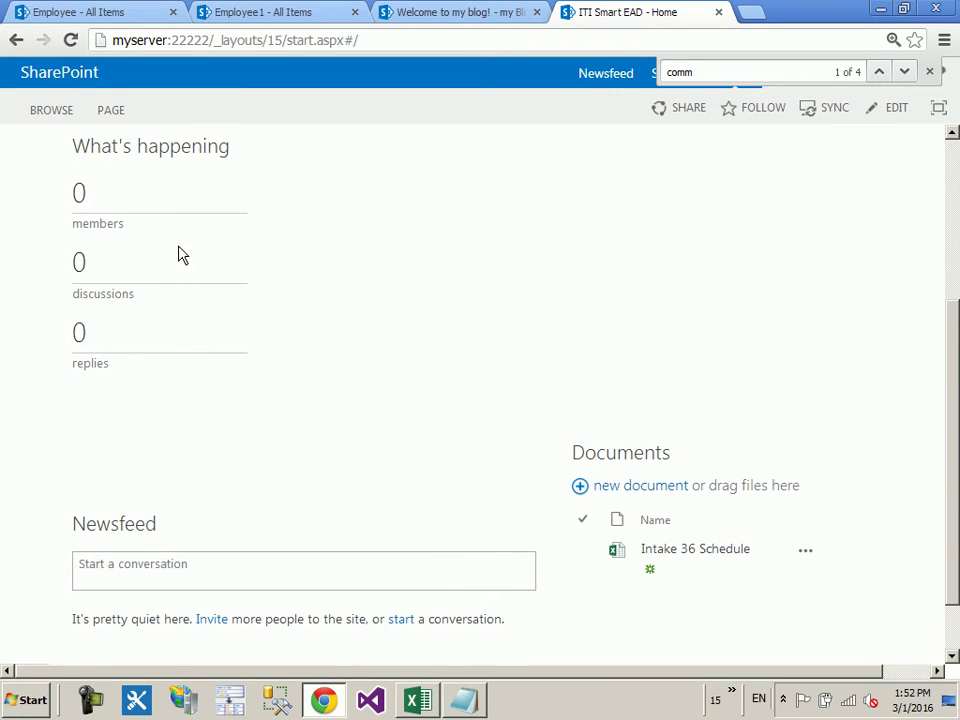
pyautogui.scroll(1, 279, 283)
pyautogui.scroll(-2, 279, 283)
pyautogui.scroll(4, 546, 323)
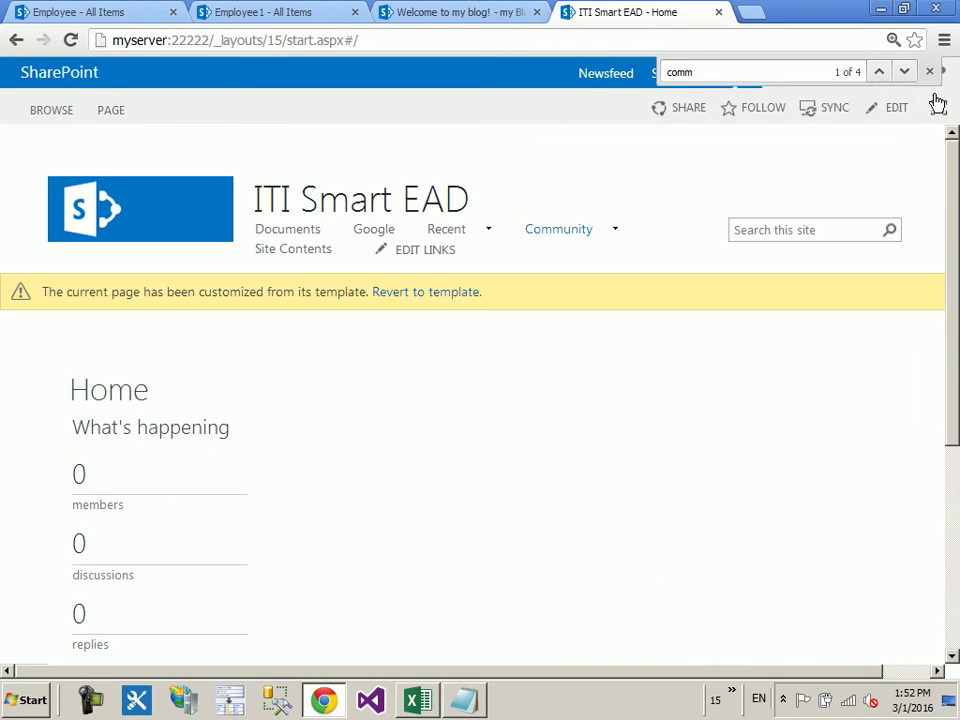
pyautogui.click(929, 75)
# Step: Browse the Site contents list from the settings menu
pyautogui.click(905, 76)
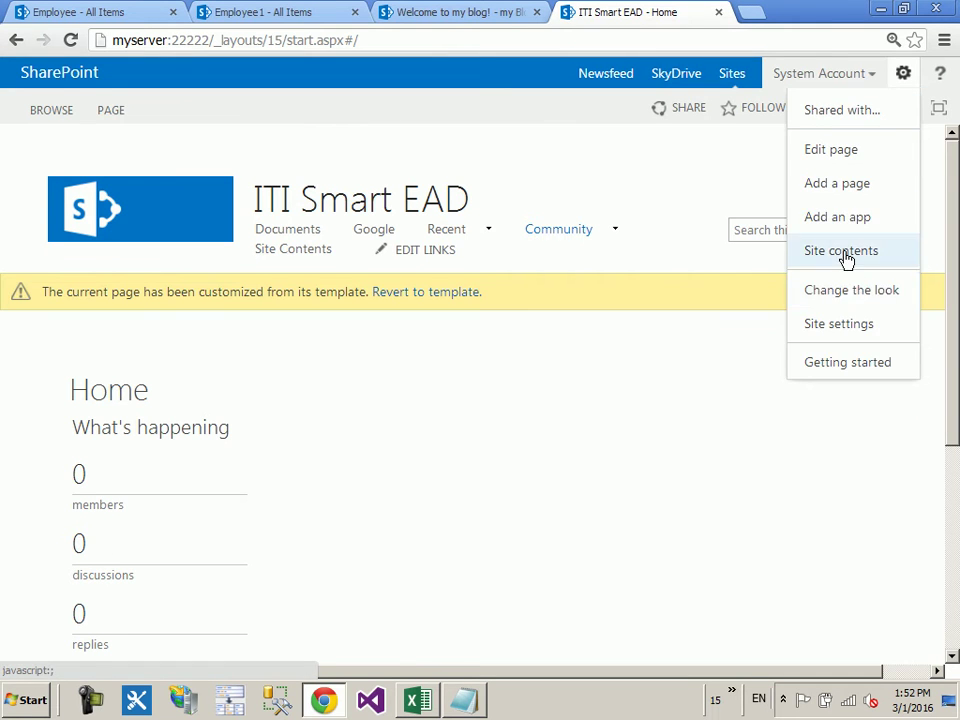
pyautogui.click(843, 253)
pyautogui.scroll(-2, 632, 540)
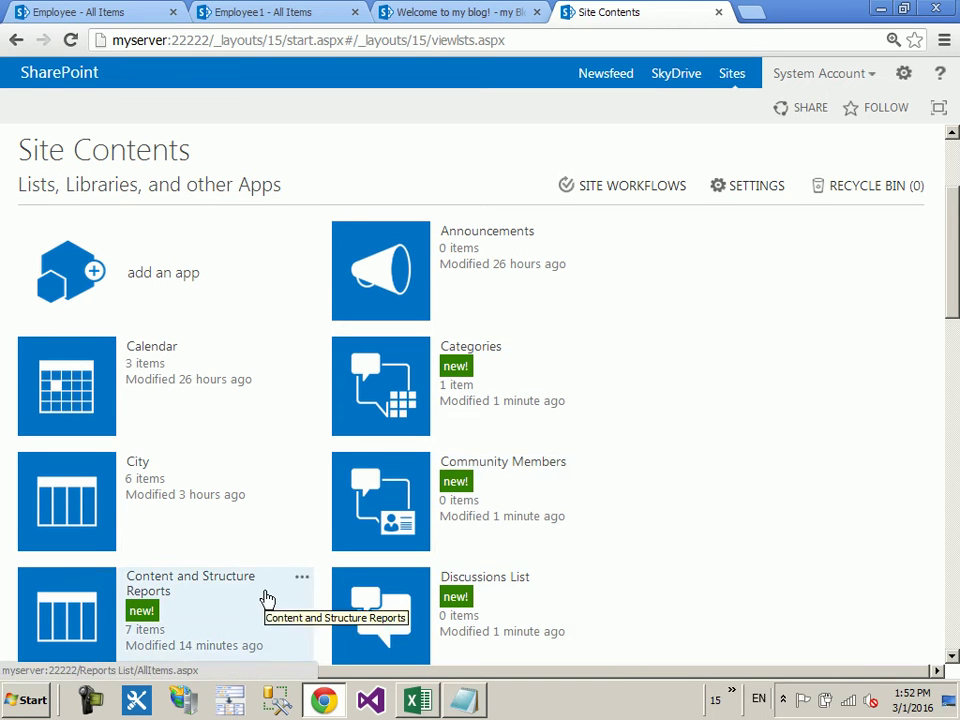
pyautogui.scroll(-1, 240, 490)
pyautogui.scroll(-1, 370, 532)
pyautogui.scroll(-5, 380, 531)
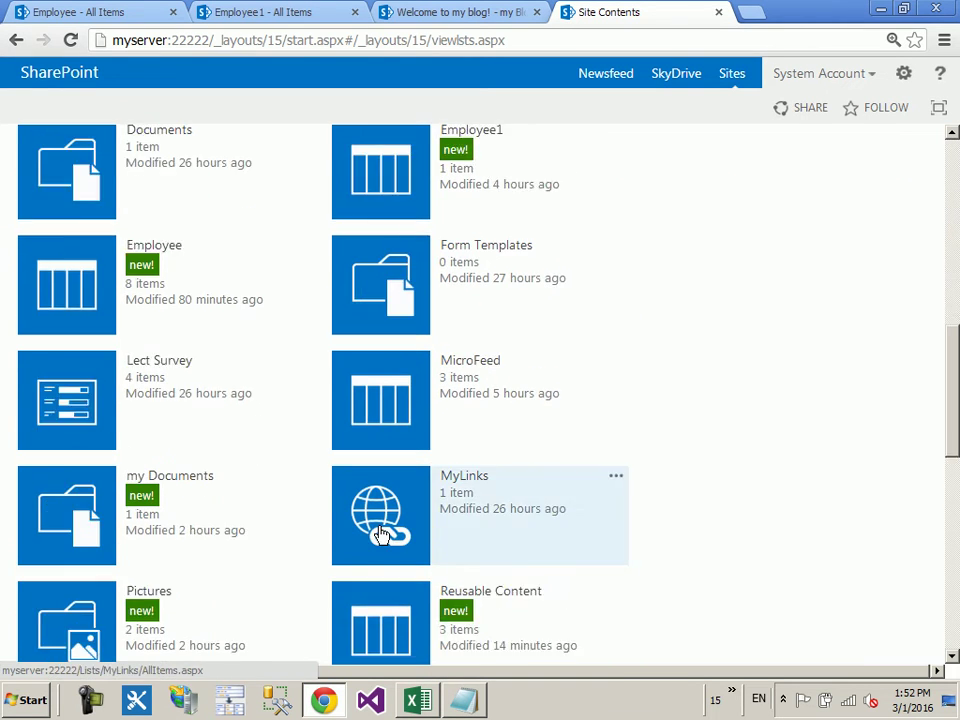
pyautogui.scroll(-1, 767, 487)
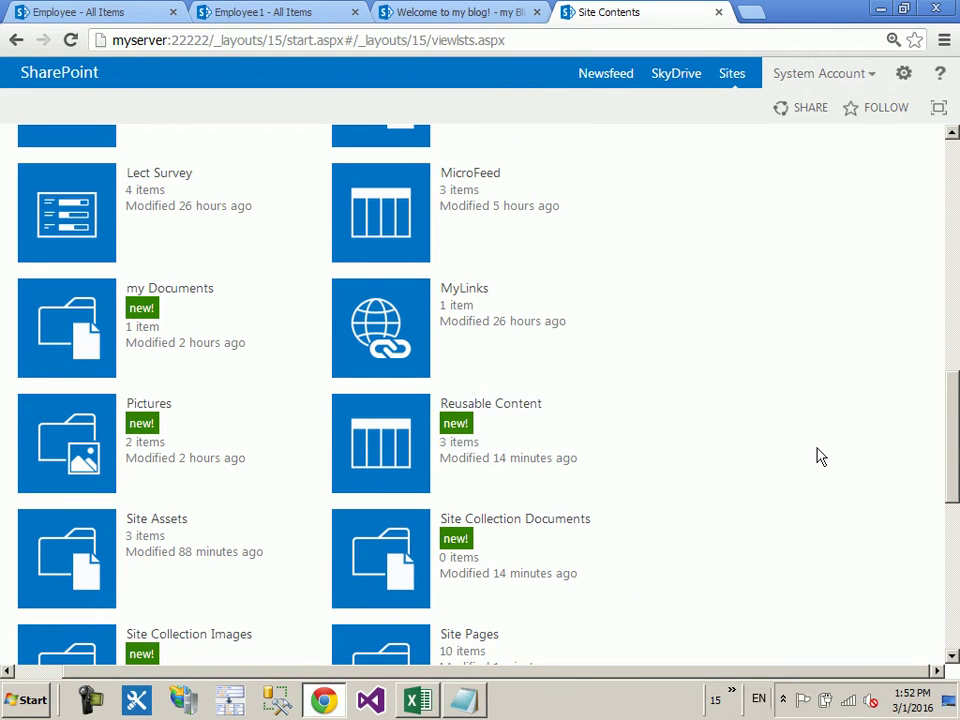
pyautogui.scroll(-2, 819, 456)
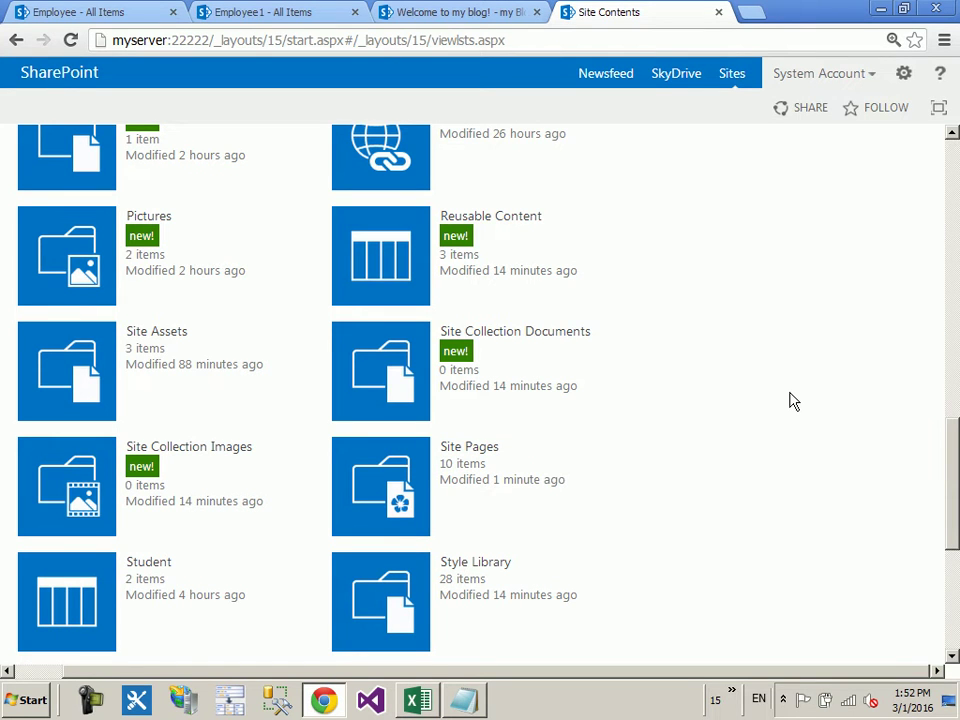
pyautogui.scroll(1, 790, 401)
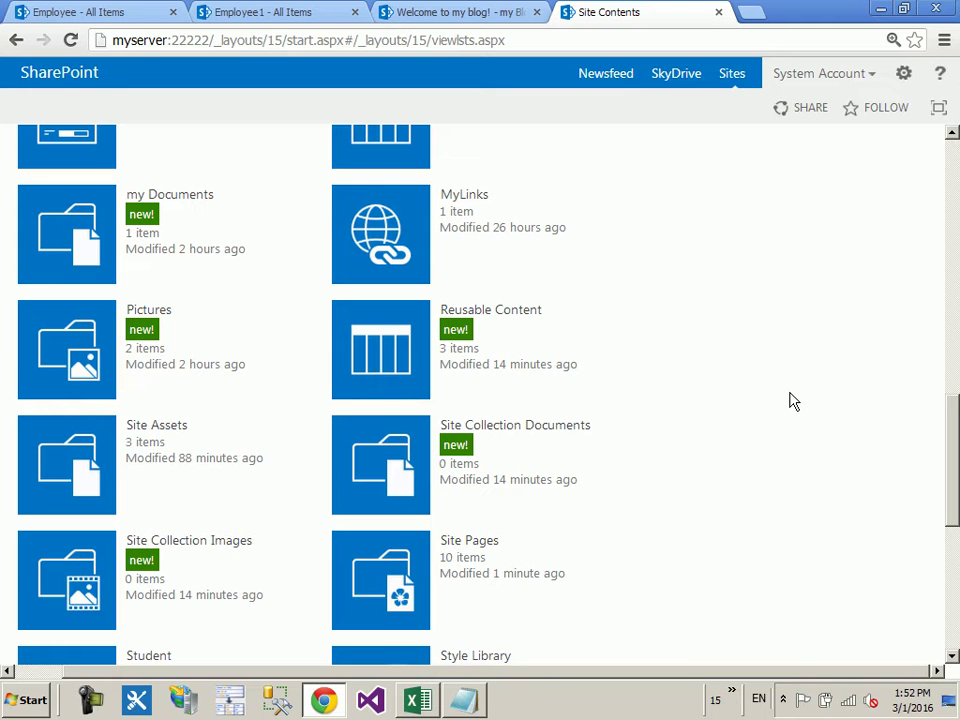
pyautogui.scroll(10, 790, 400)
# Step: Go back Home and inspect What's happening's 0 members, discussions and replies
pyautogui.click(90, 196)
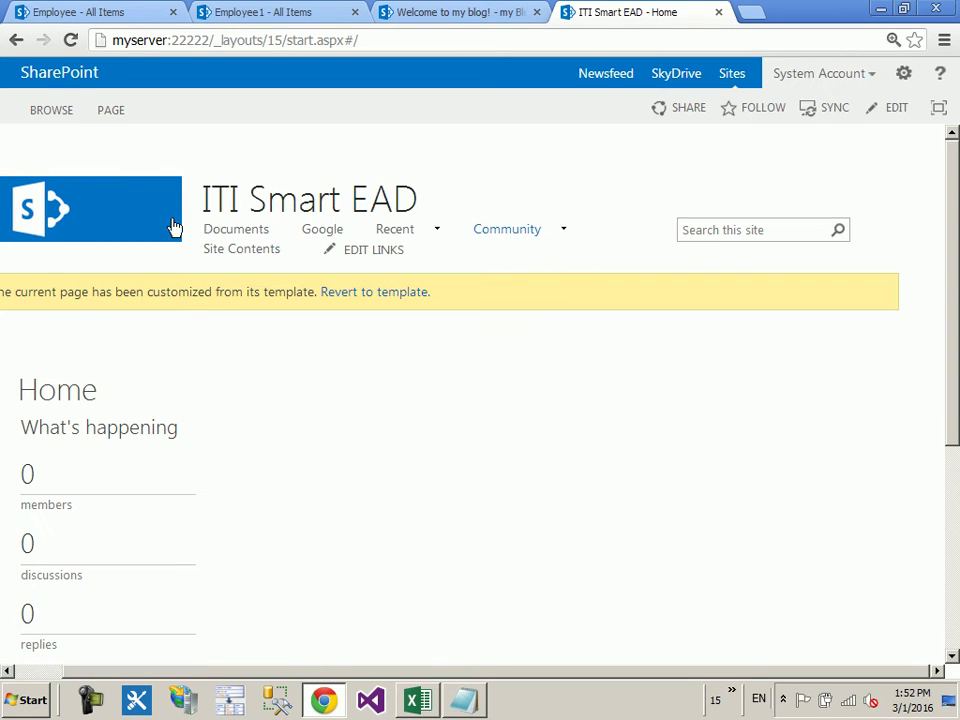
pyautogui.scroll(-1, 170, 375)
pyautogui.moveTo(27, 379); pyautogui.dragTo(18, 452)
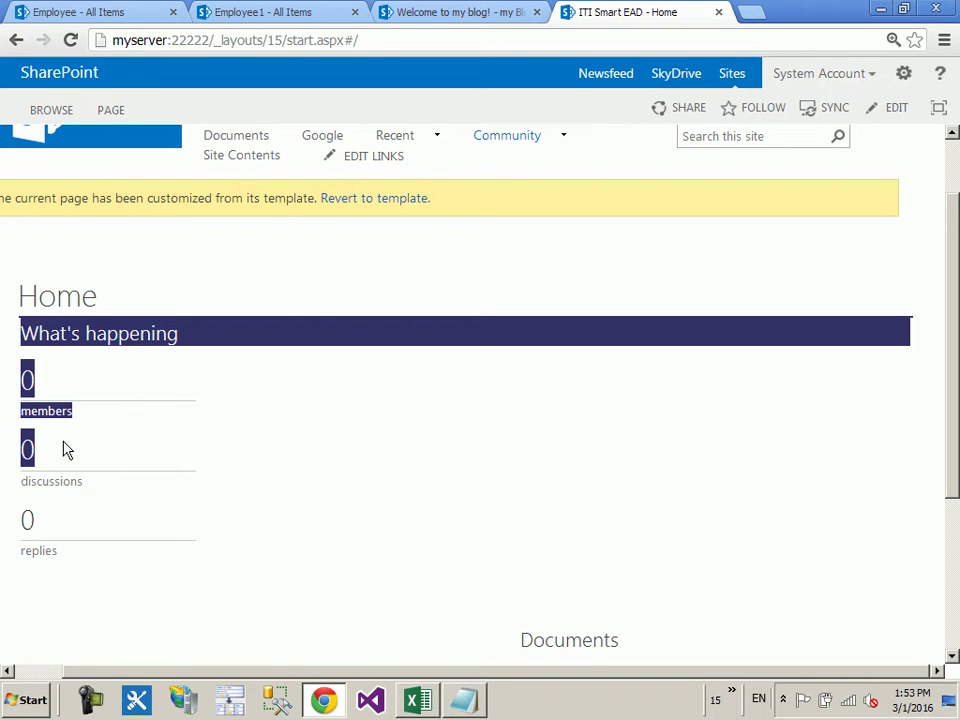
pyautogui.click(242, 452)
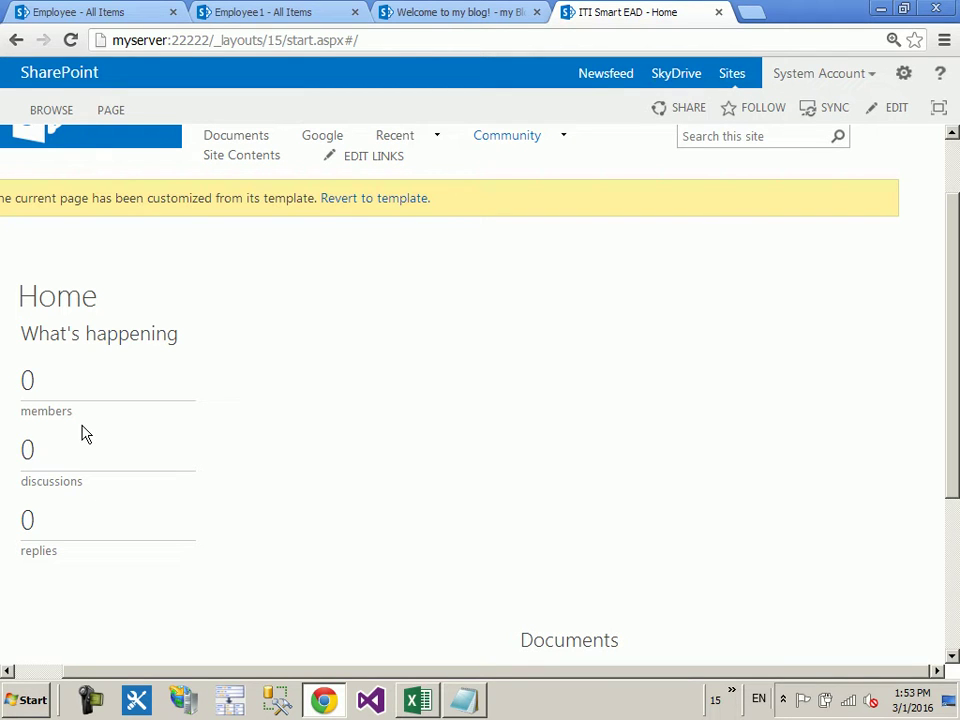
# Step: Switch the home page to edit mode with PAGE > Edit and open INSERT > Web Part
pyautogui.click(112, 112)
pyautogui.click(25, 163)
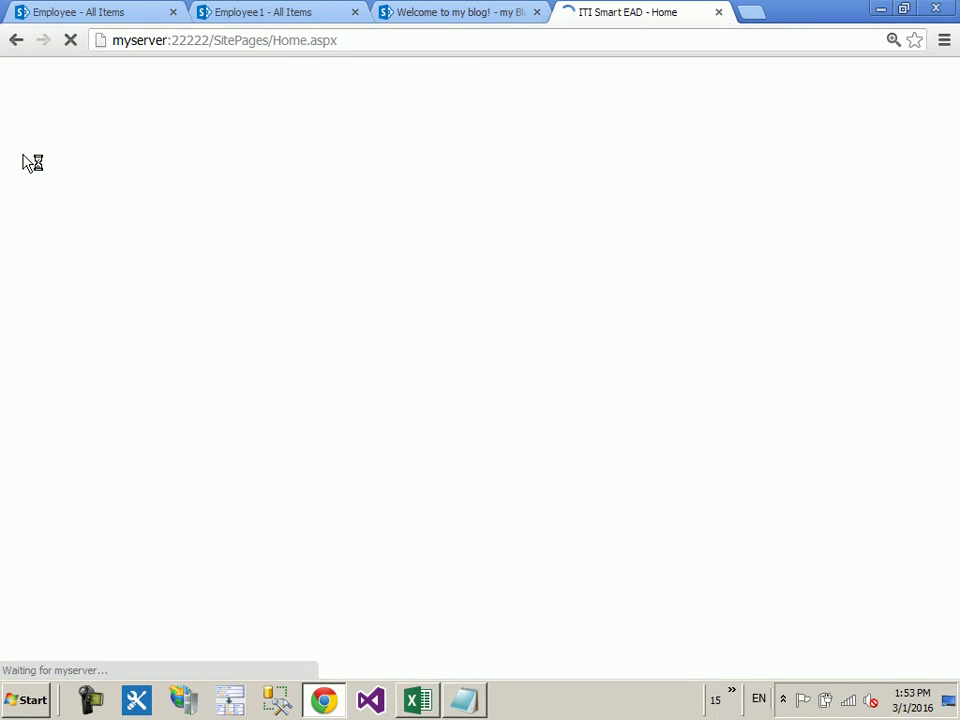
pyautogui.click(272, 113)
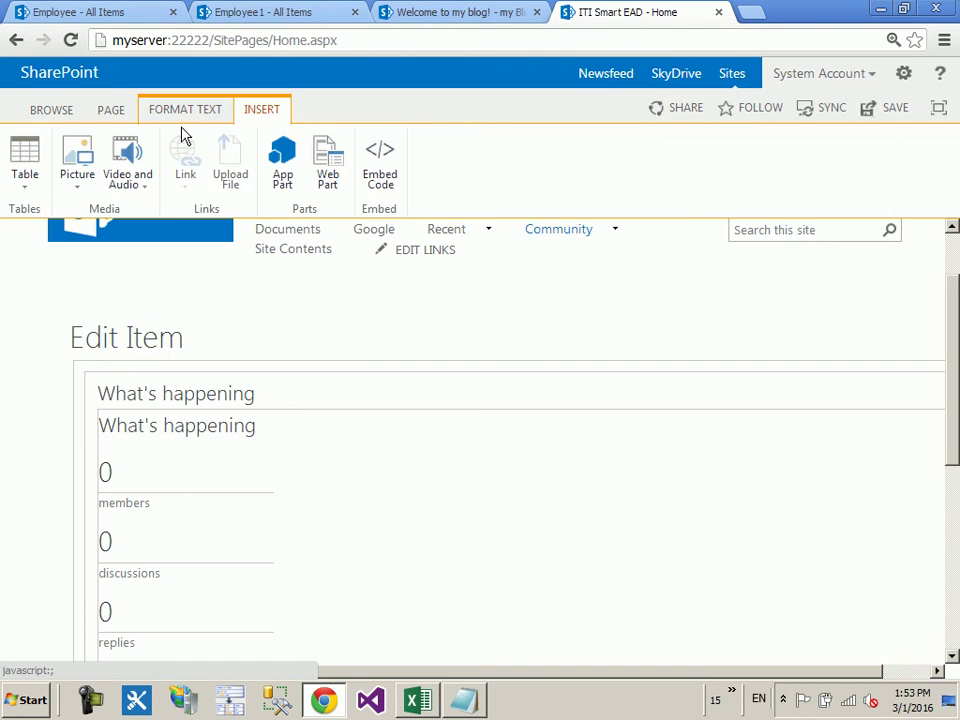
pyautogui.click(322, 170)
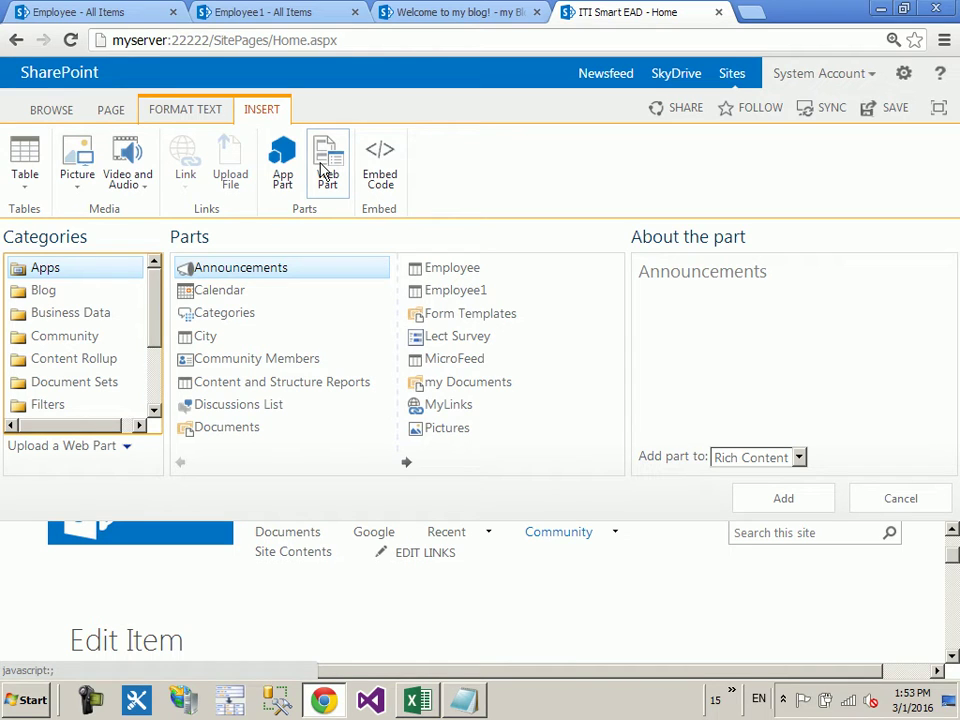
# Step: Browse the Community and Content Rollup categories, comparing Content Query and Content Search descriptions
pyautogui.click(95, 336)
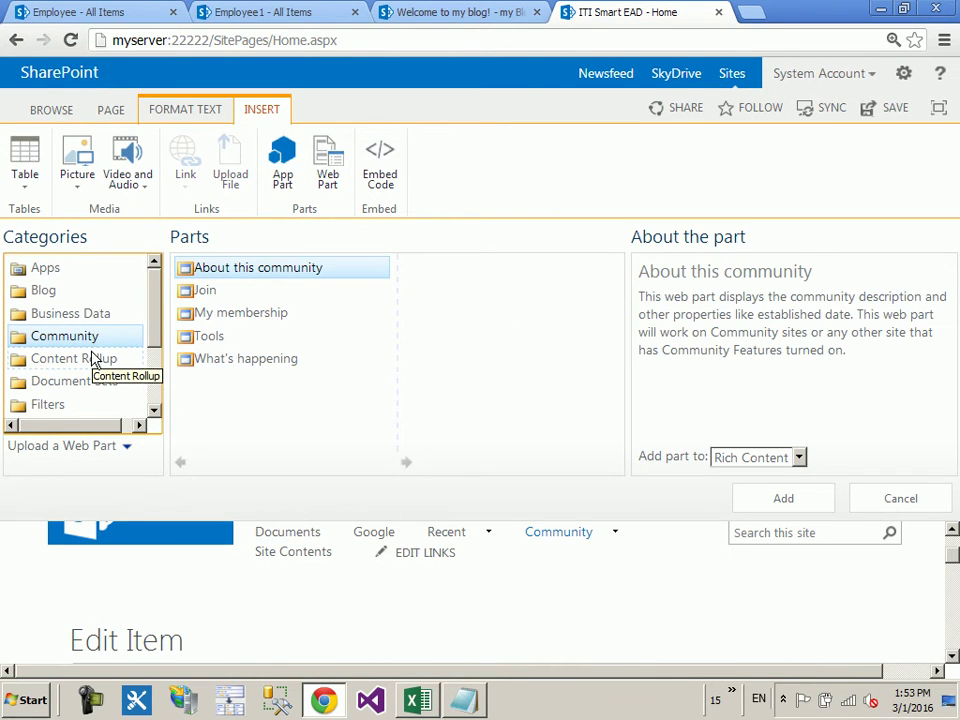
pyautogui.click(93, 358)
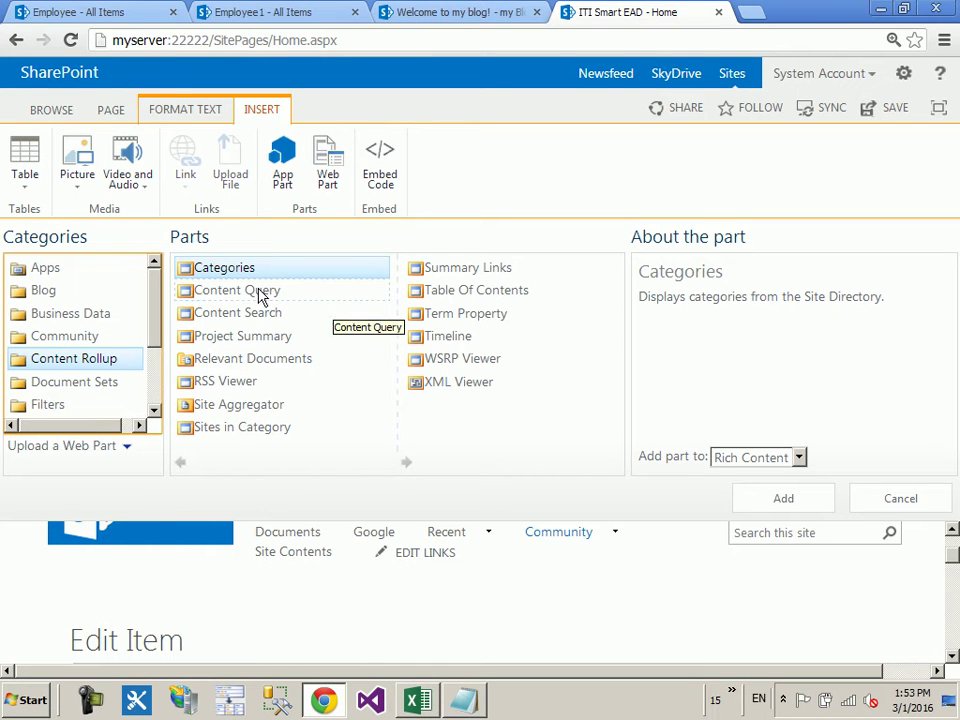
pyautogui.click(253, 296)
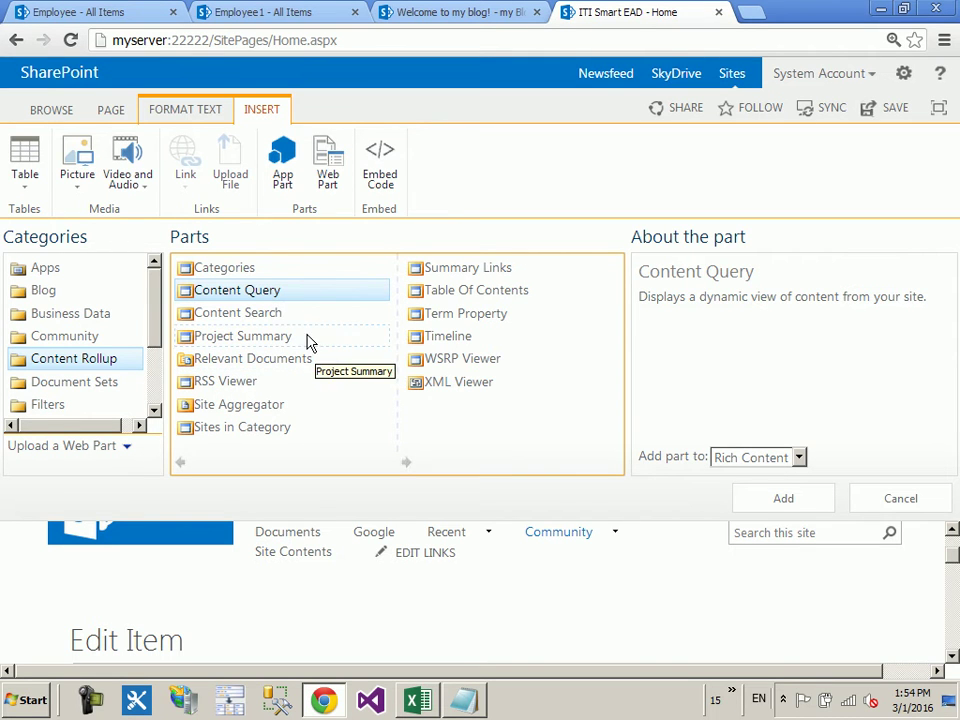
pyautogui.click(286, 318)
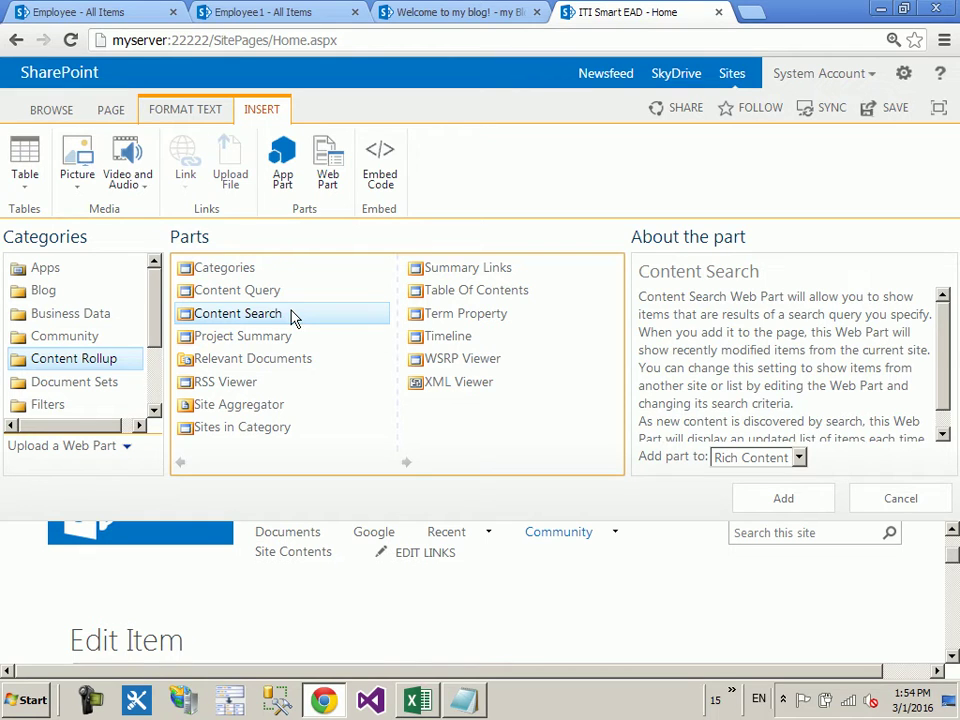
pyautogui.click(270, 290)
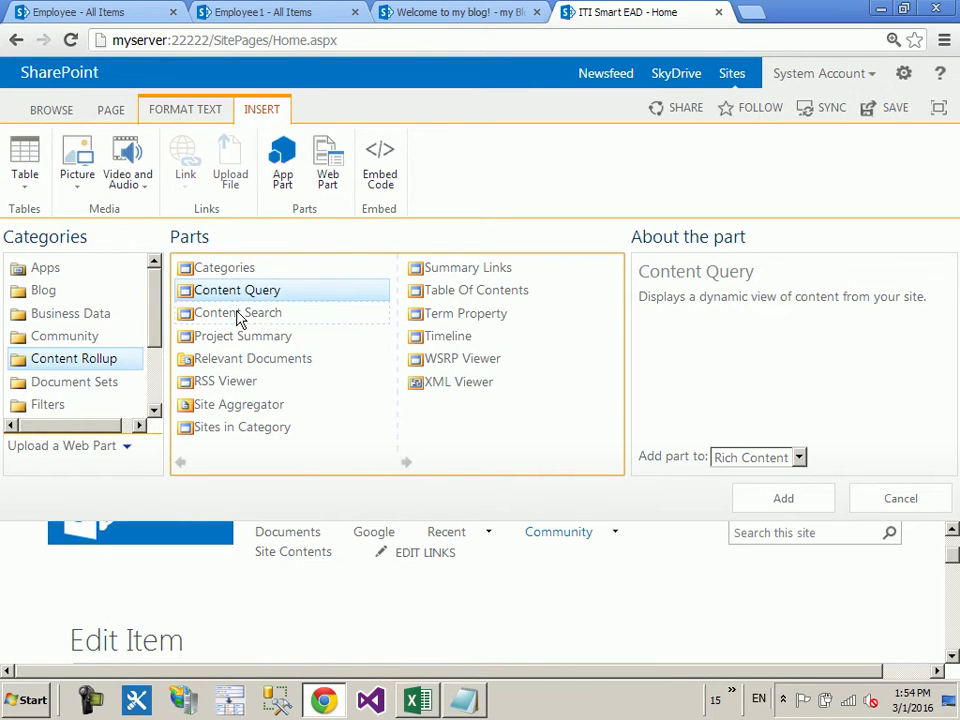
pyautogui.click(238, 316)
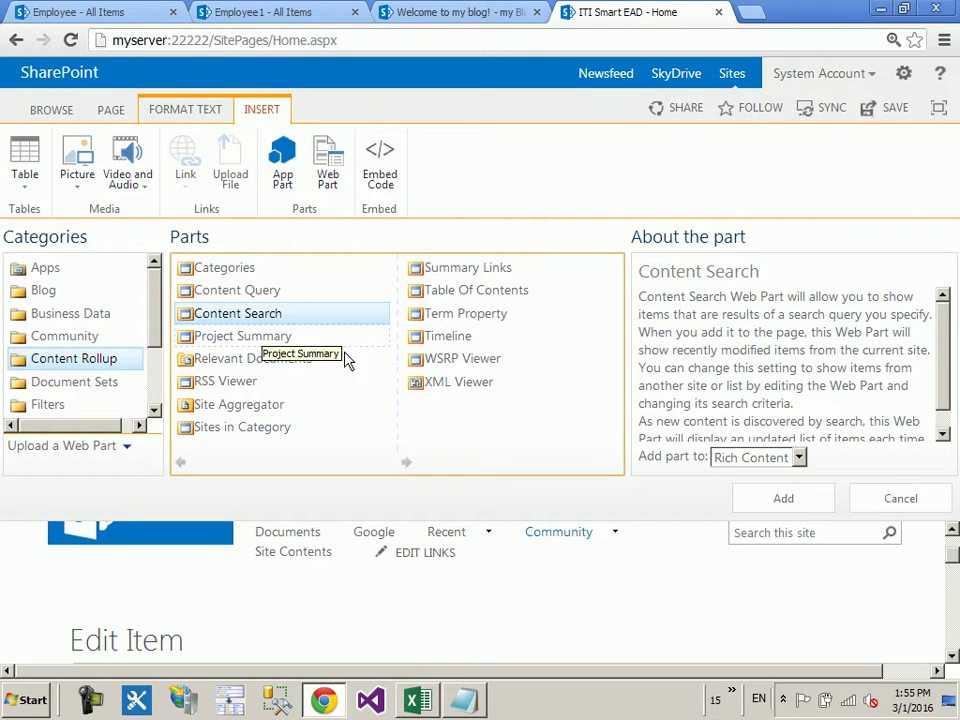
# Step: Look through Document Sets, Filters and Forms, then add Media and Content > Content Editor
pyautogui.click(110, 388)
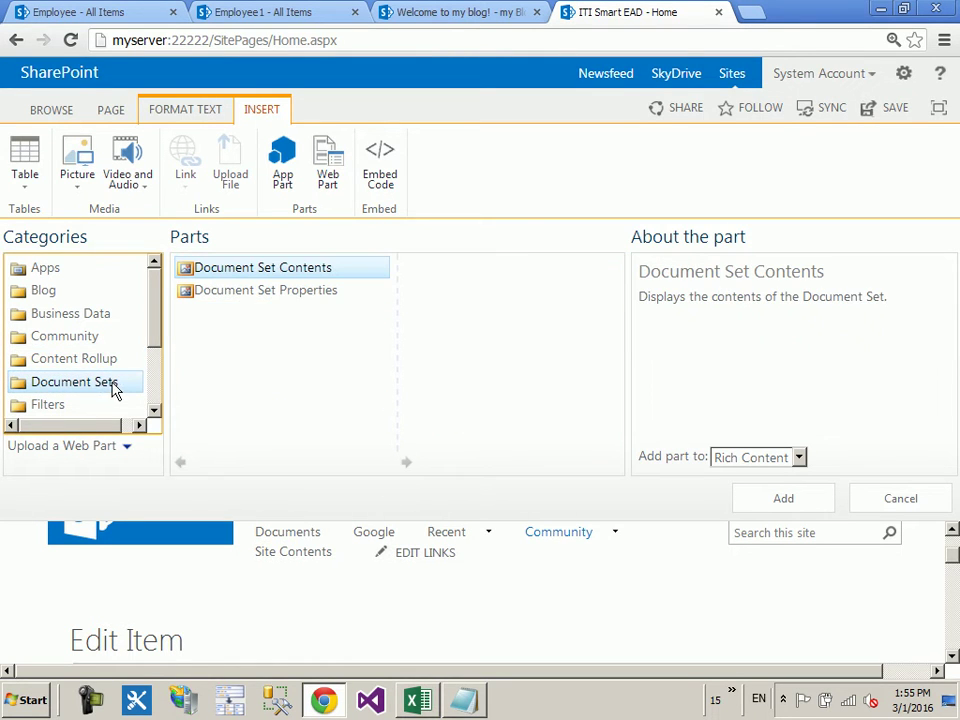
pyautogui.moveTo(157, 322); pyautogui.dragTo(150, 358)
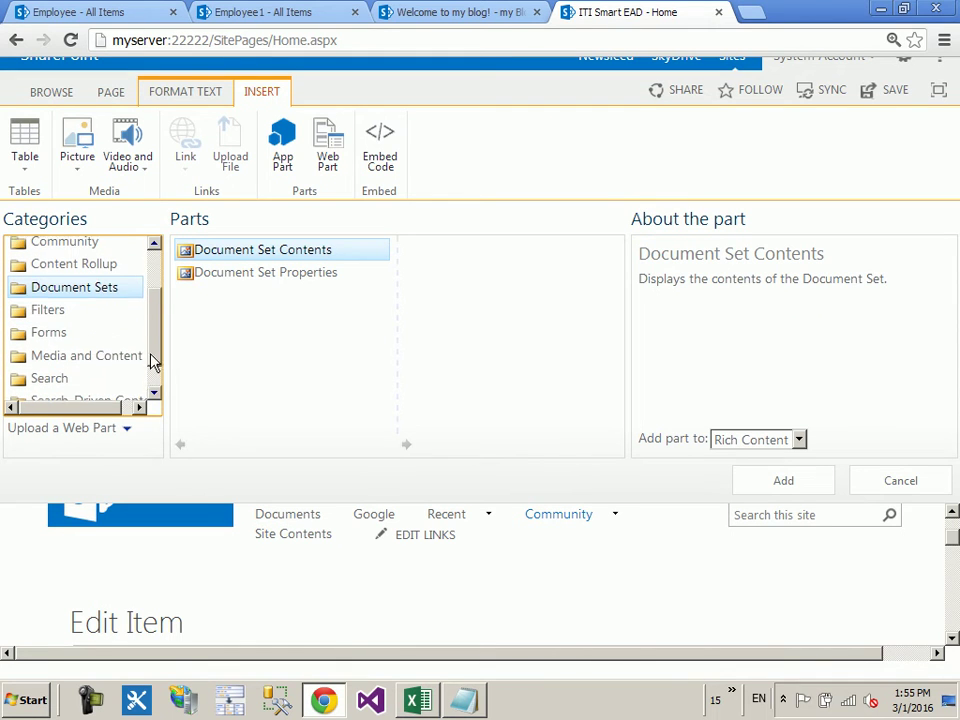
pyautogui.click(55, 311)
pyautogui.click(57, 333)
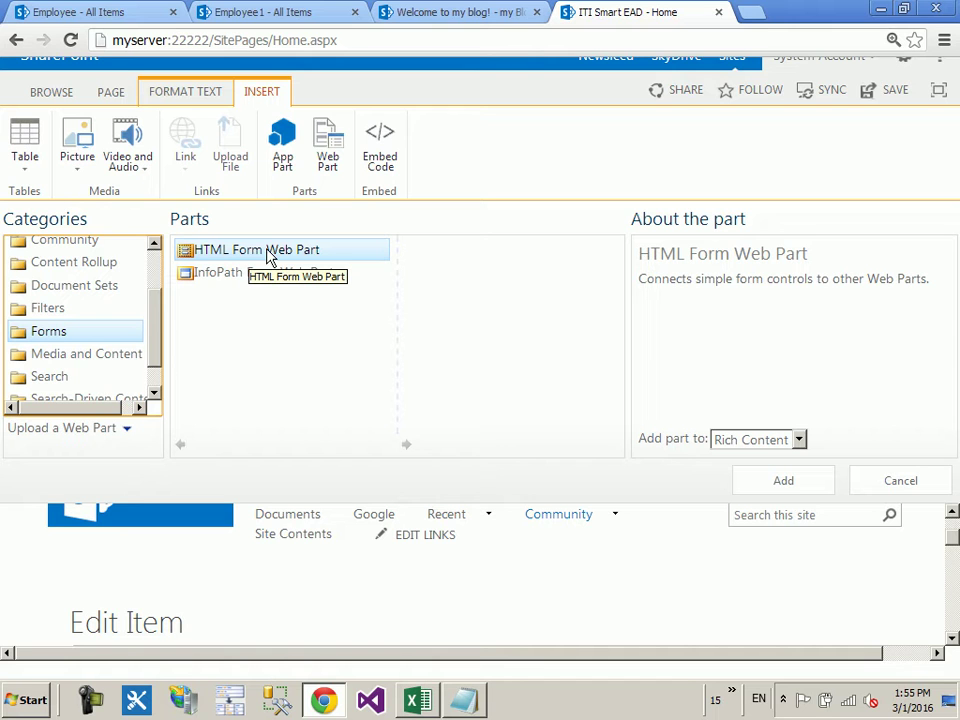
pyautogui.click(205, 277)
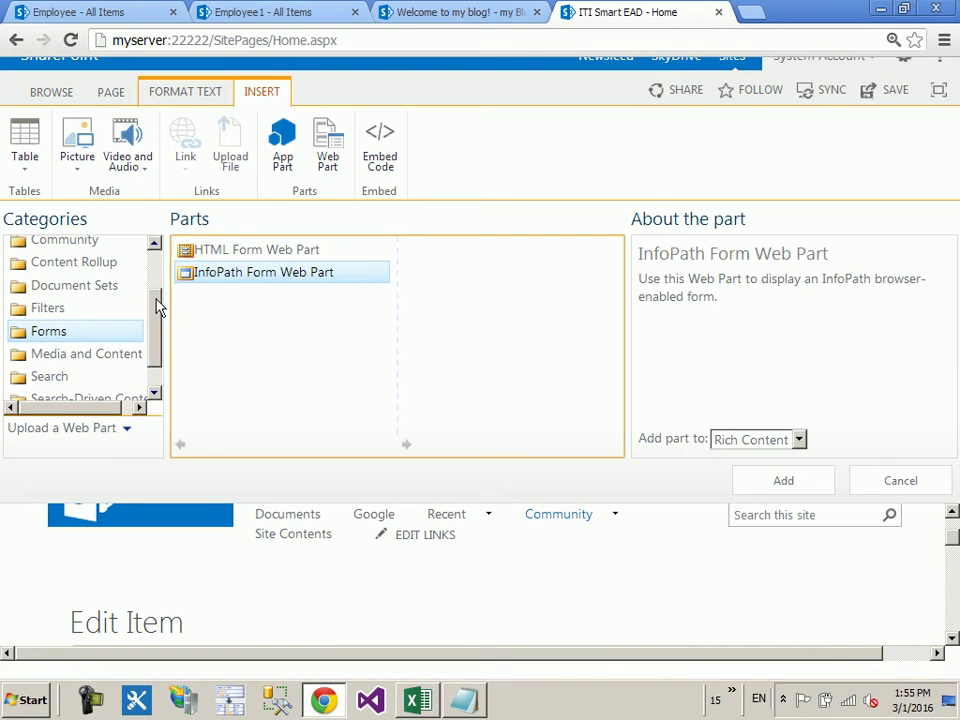
pyautogui.moveTo(156, 304); pyautogui.dragTo(140, 332)
pyautogui.click(133, 328)
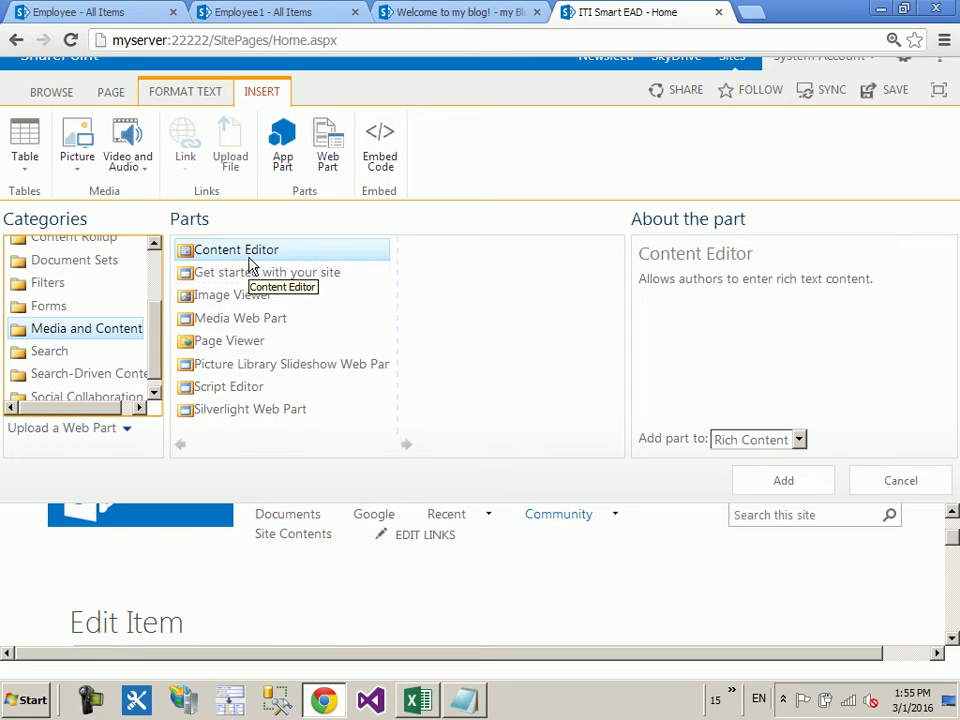
pyautogui.click(783, 480)
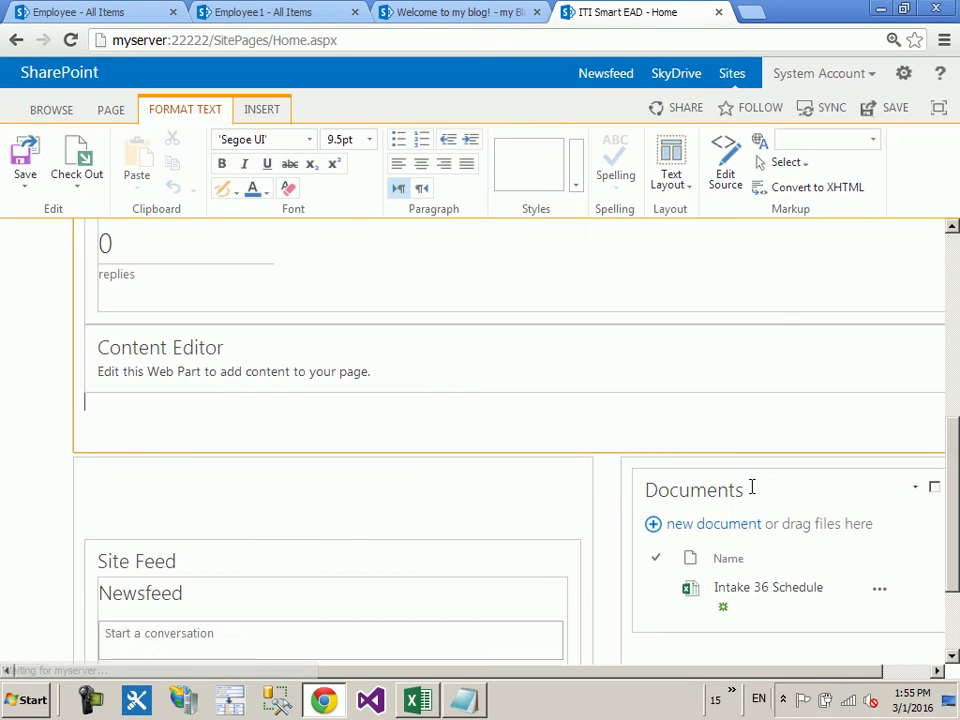
# Step: Delete the What's happening web part from the home page
pyautogui.click(403, 281)
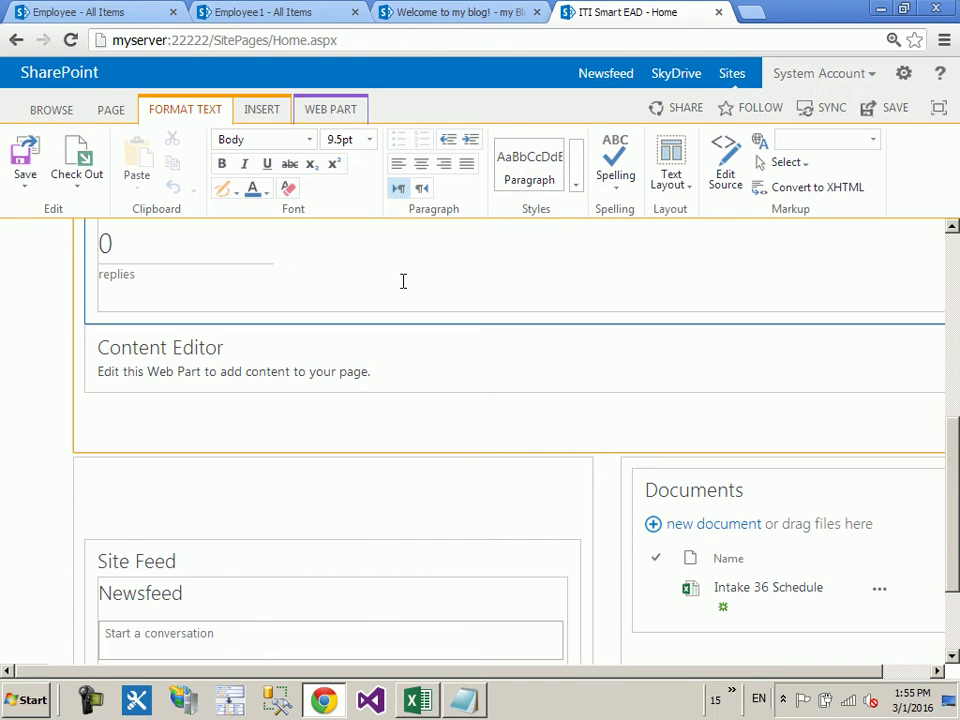
pyautogui.click(403, 281)
pyautogui.scroll(2, 460, 357)
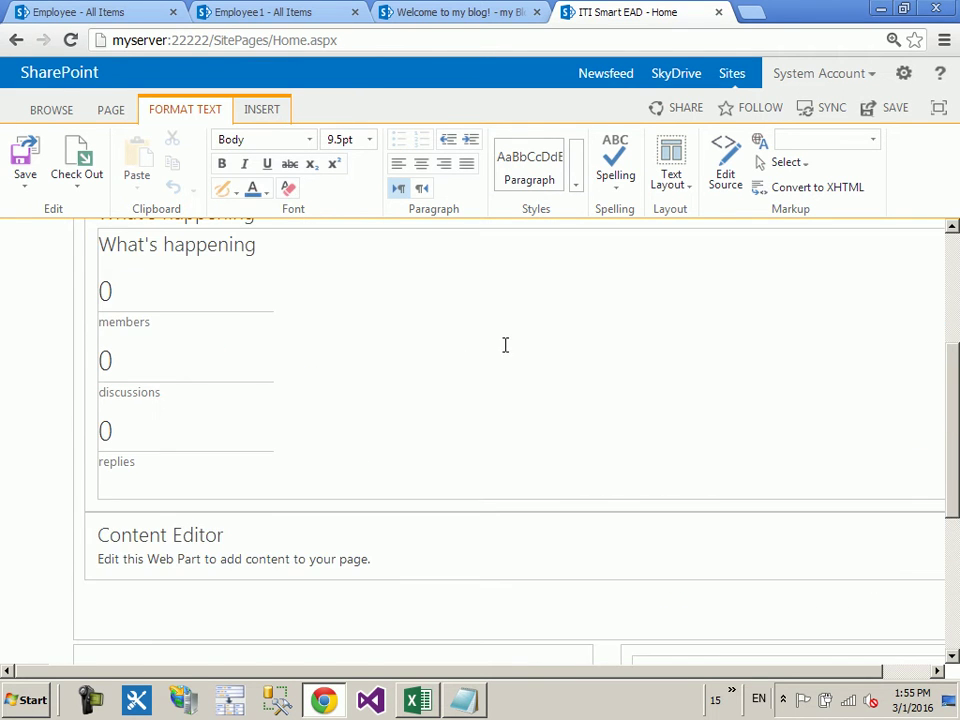
pyautogui.scroll(1, 801, 613)
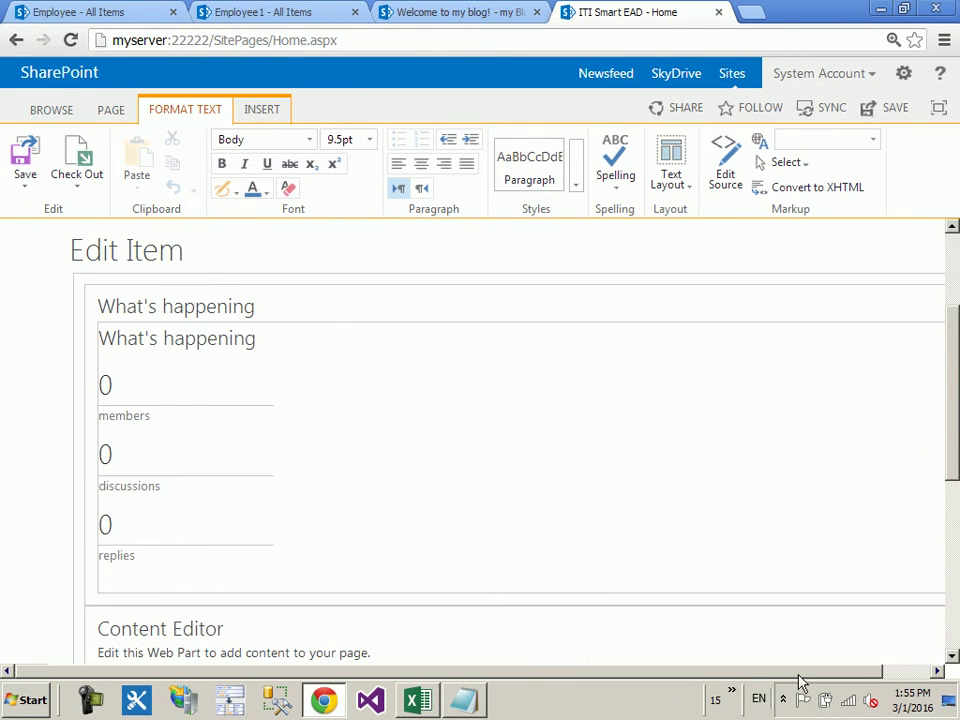
pyautogui.moveTo(790, 678); pyautogui.dragTo(836, 678)
pyautogui.click(862, 302)
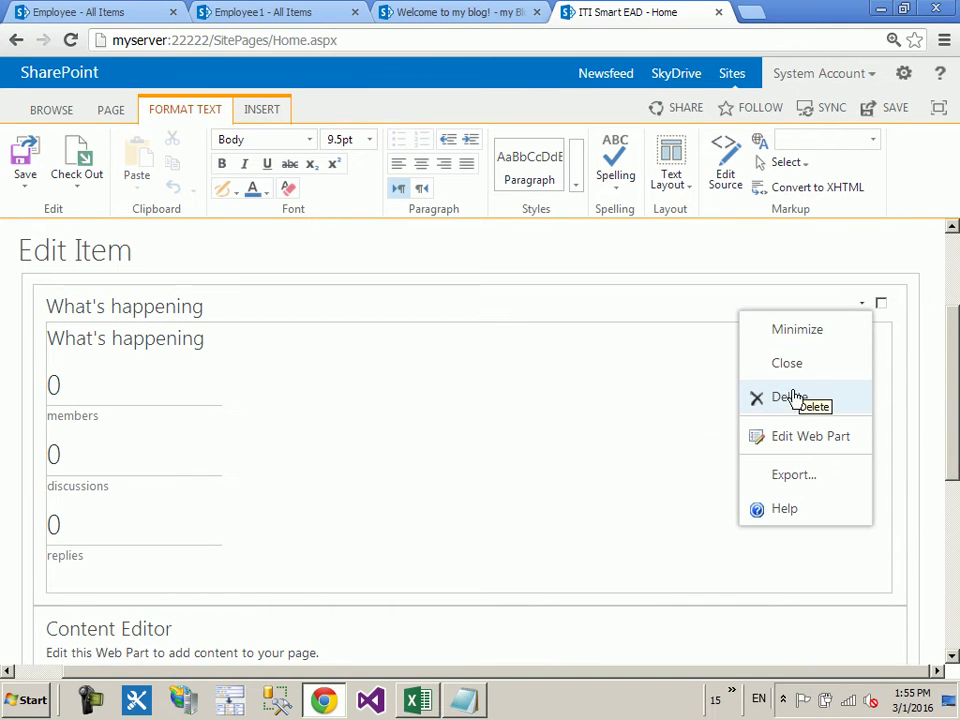
pyautogui.click(793, 400)
pyautogui.click(497, 377)
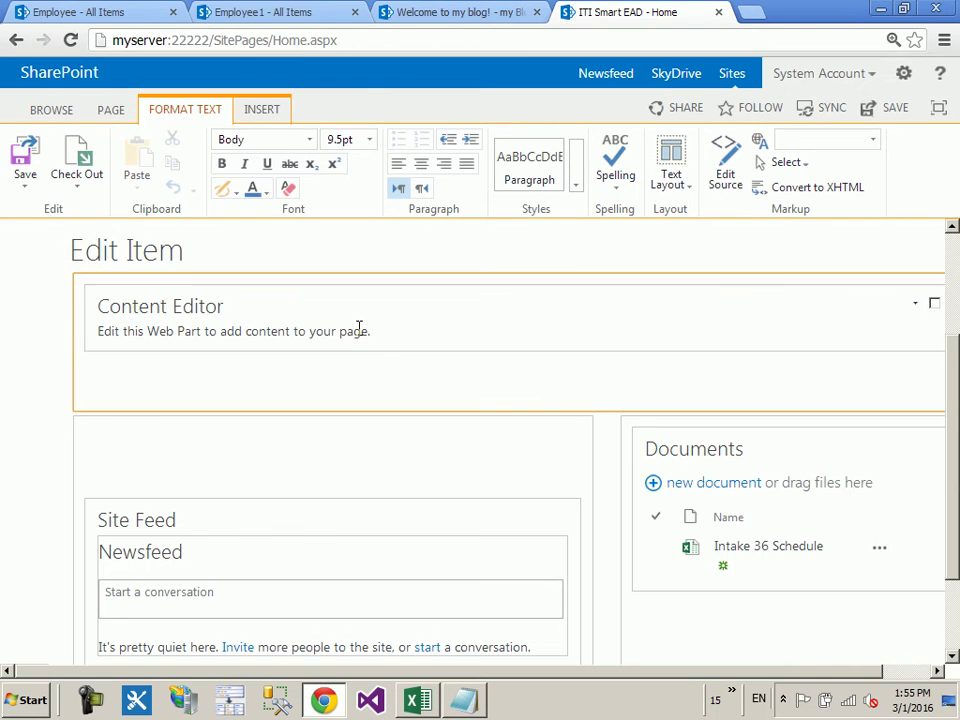
# Step: Open the Content Editor web part's Edit Web Part settings
pyautogui.click(358, 330)
pyautogui.click(916, 305)
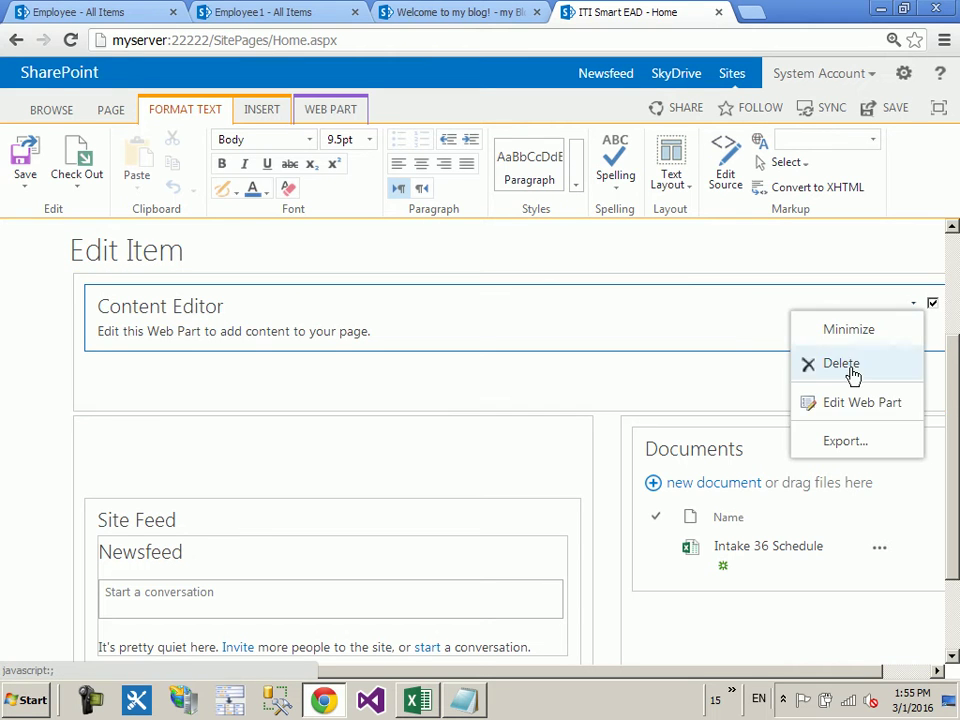
pyautogui.click(830, 405)
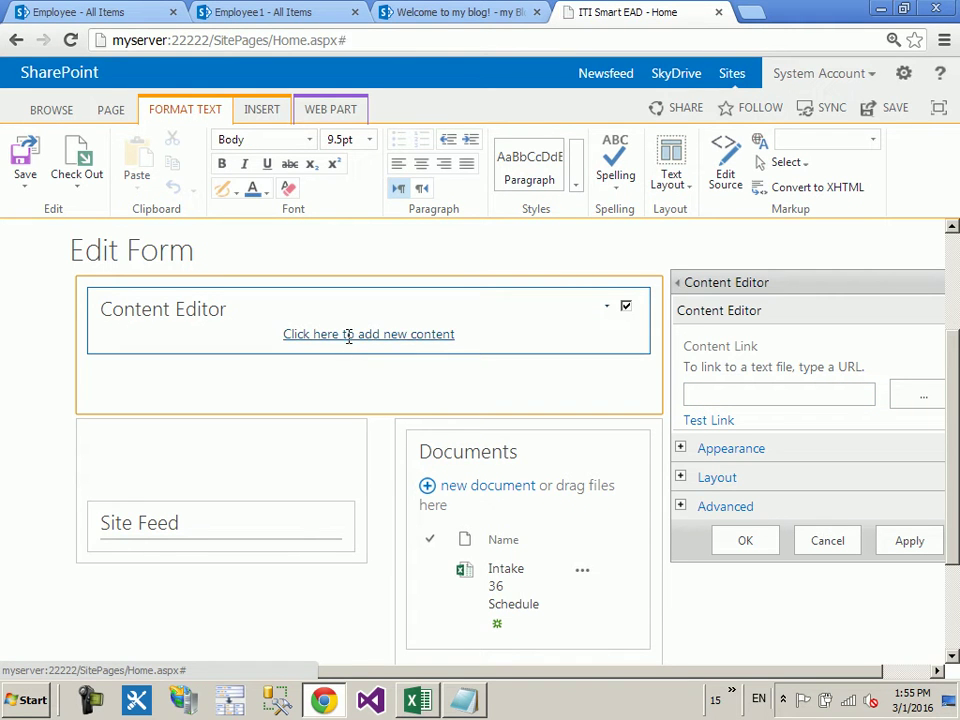
# Step: Enter 'cgvdacdcadcadcca' in the Content Editor, apply it, and save the home page
pyautogui.click(347, 337)
pyautogui.write('cgvdacdcadcadcca')
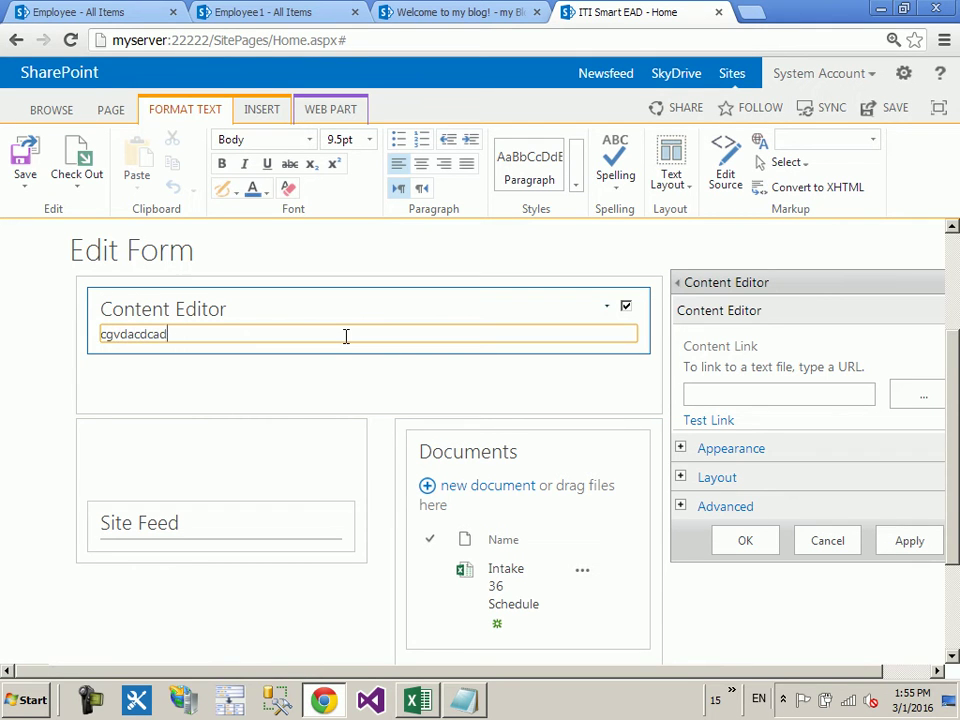
pyautogui.click(772, 550)
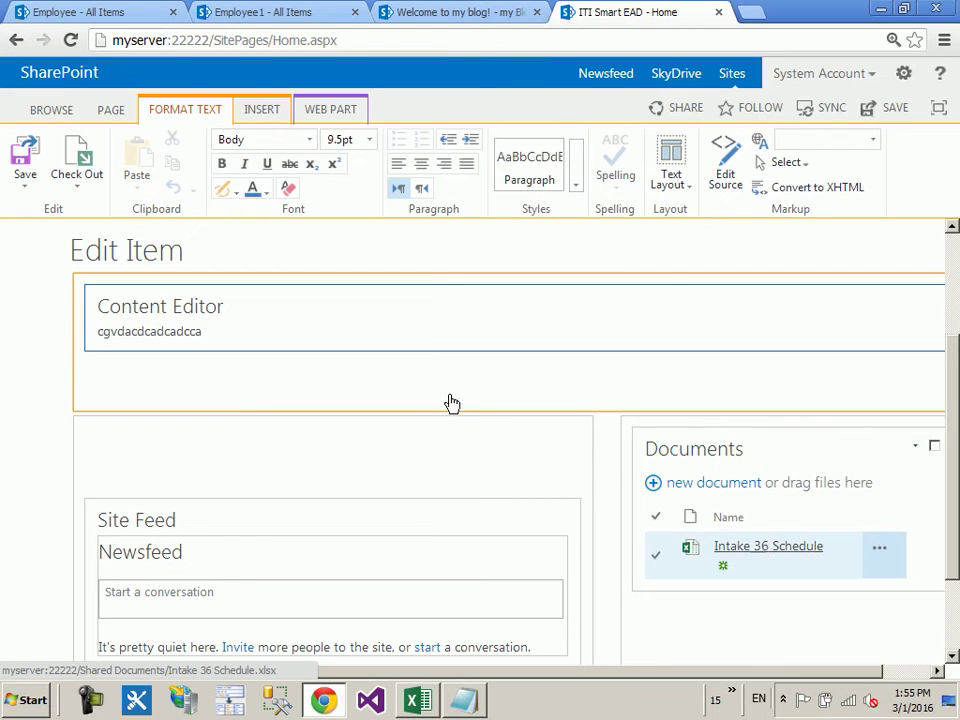
pyautogui.click(24, 158)
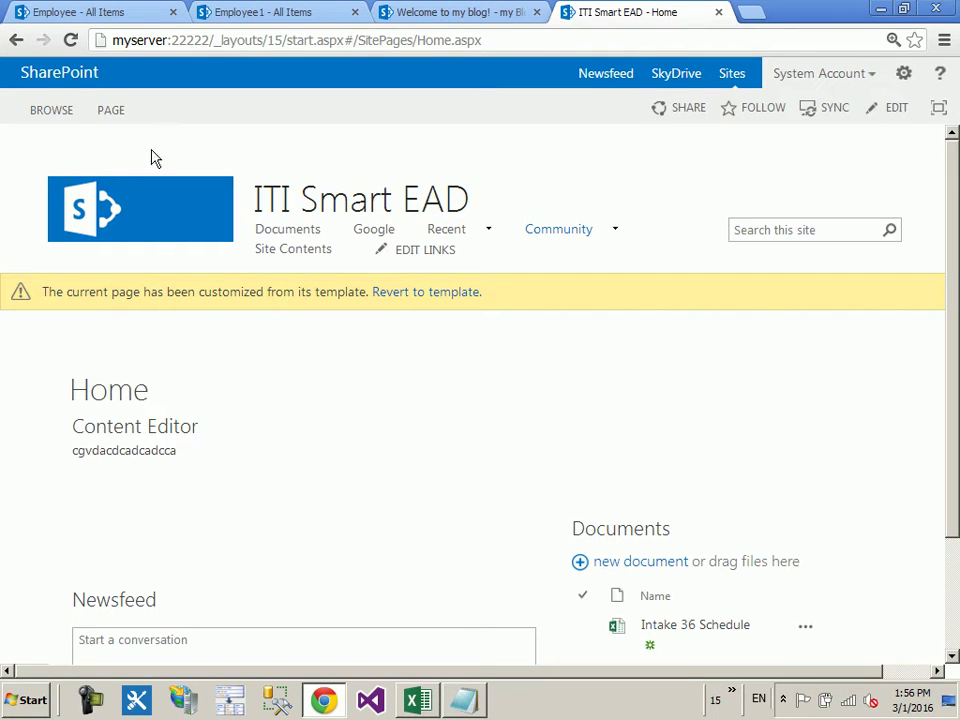
pyautogui.click(111, 109)
# Step: Put the home page in edit mode, open the Content Editor web part, and delete its sample text
pyautogui.click(27, 170)
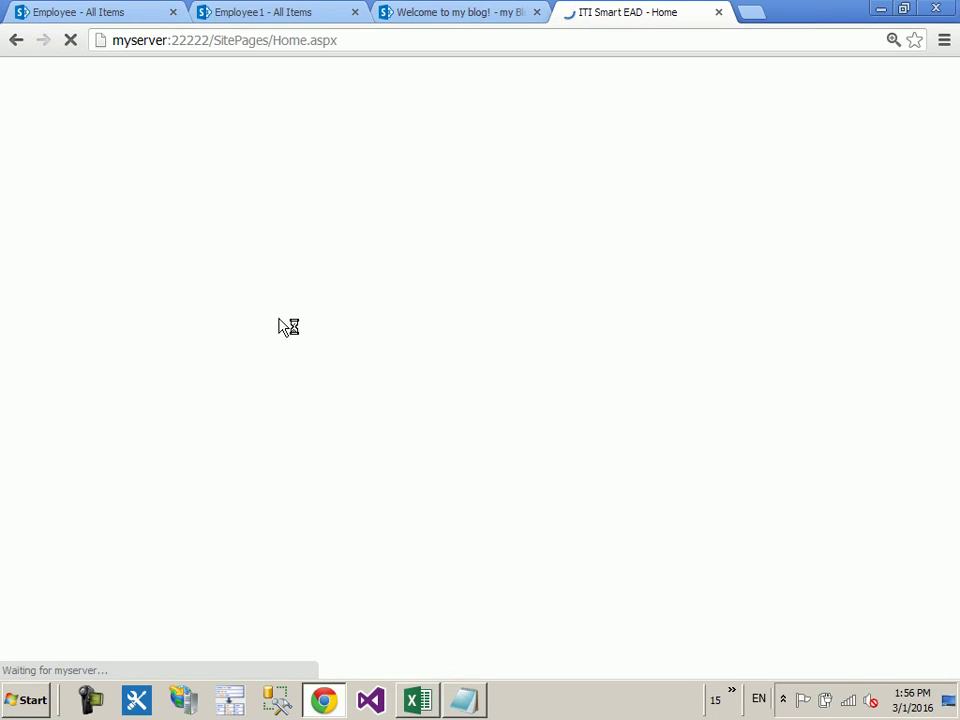
pyautogui.click(915, 485)
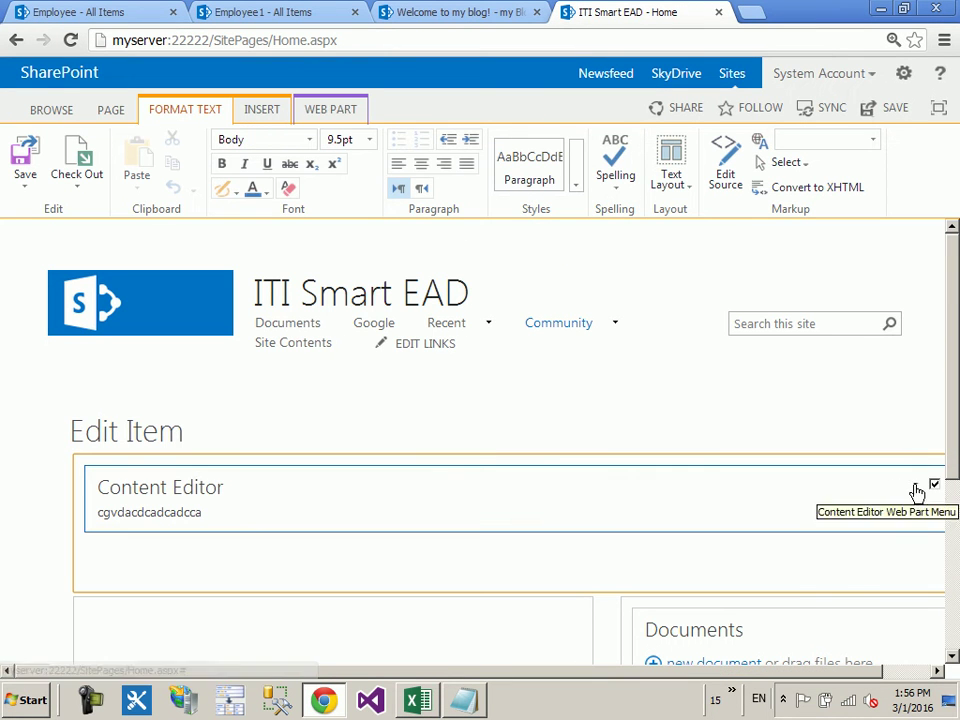
pyautogui.click(846, 579)
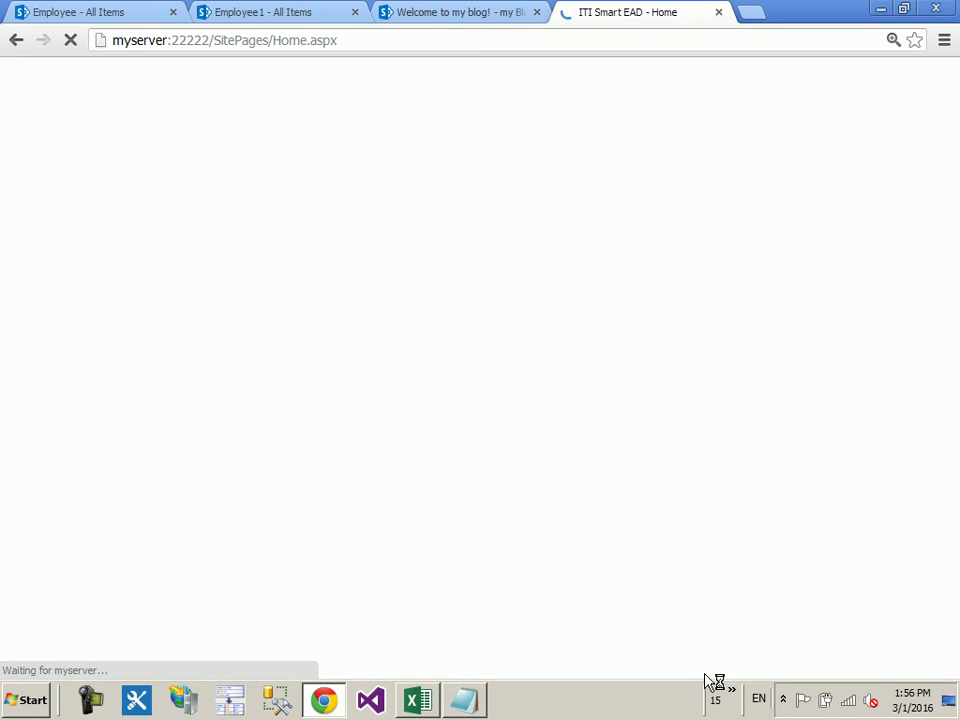
pyautogui.click(378, 520)
pyautogui.write('cgvdacdcadcadcca')
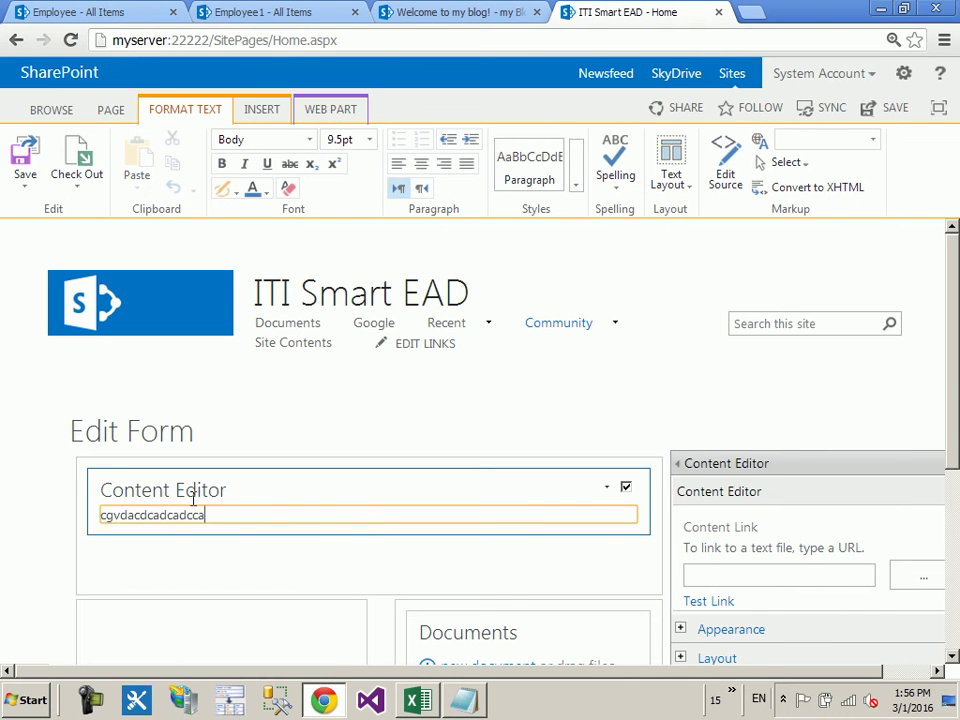
pyautogui.moveTo(272, 510); pyautogui.dragTo(86, 510)
pyautogui.press('BackSpace')
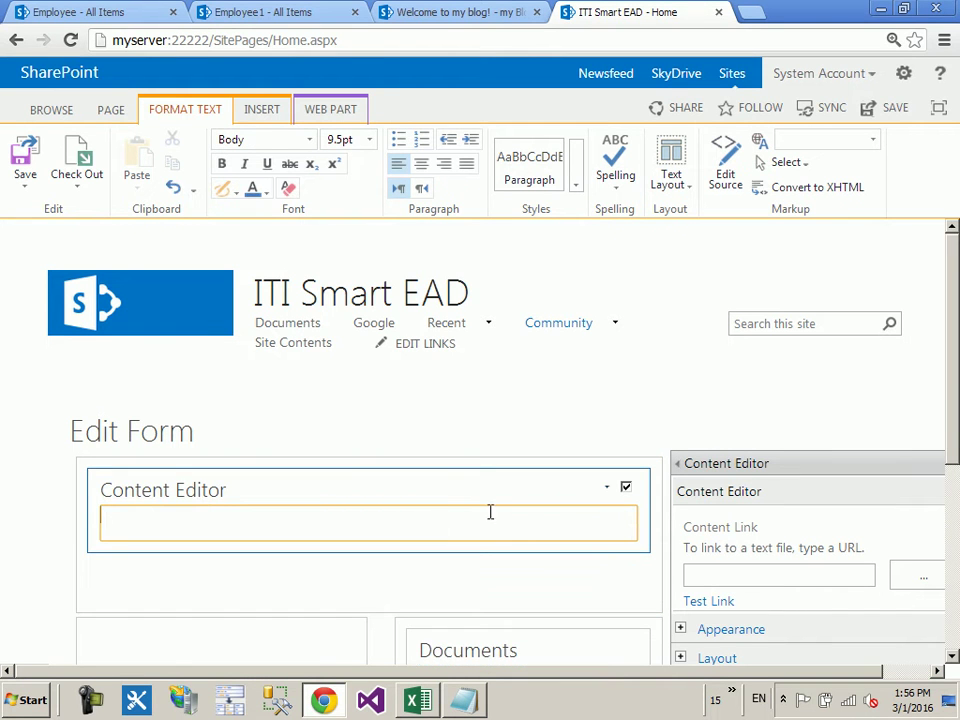
# Step: In the Content Editor's HTML source, remove the leftover line breaks and type <style>
pyautogui.click(727, 178)
pyautogui.click(579, 283)
pyautogui.press('BackSpace')
pyautogui.press('BackSpace')
pyautogui.press('BackSpace')
pyautogui.press('BackSpace')
pyautogui.press('BackSpace')
pyautogui.press('BackSpace')
pyautogui.press('BackSpace')
pyautogui.press('BackSpace')
pyautogui.press('BackSpace')
pyautogui.press('BackSpace')
pyautogui.write('<style>')
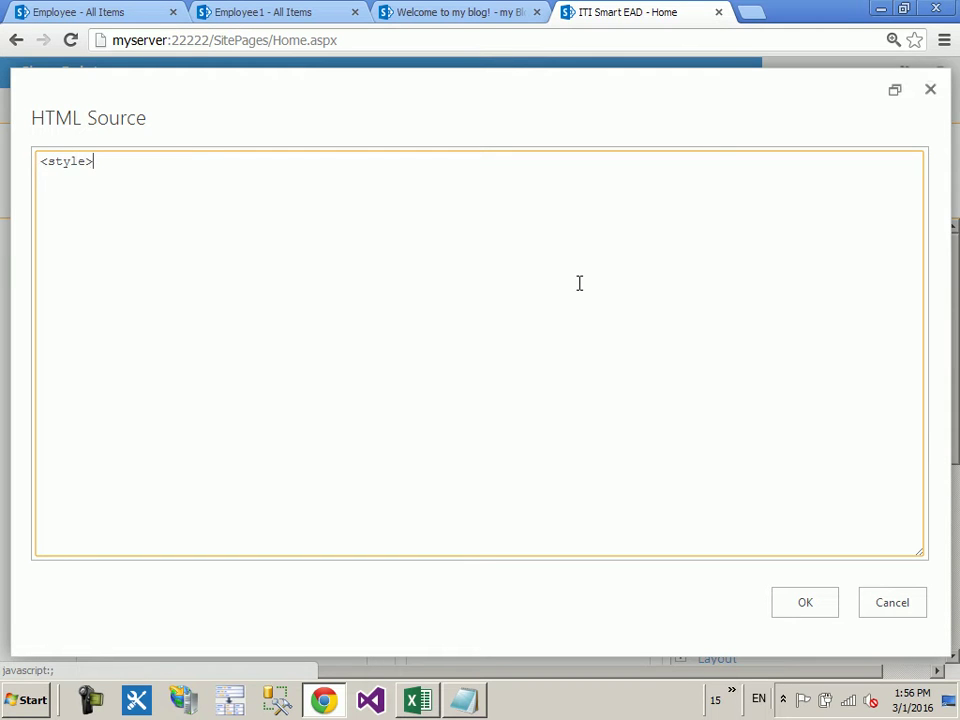
# Step: Add a matching closing </style> tag two lines below the opening <style> tag
pyautogui.hotkey('ctrl', 'a')
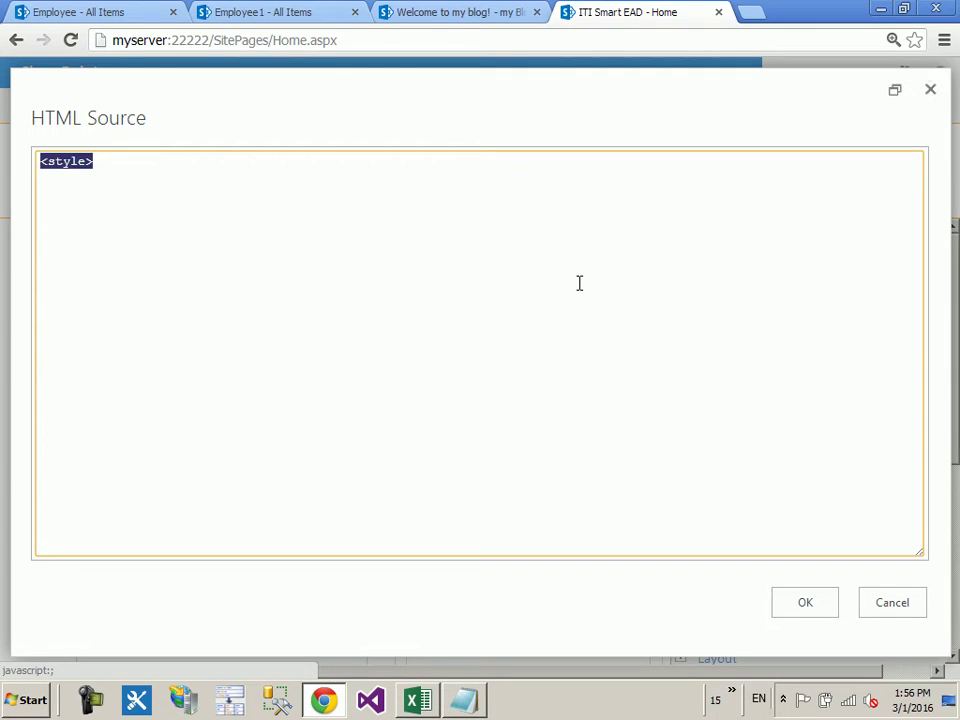
pyautogui.hotkey('ctrl', 'c')
pyautogui.press('Right')
pyautogui.press('Return')
pyautogui.press('Return')
pyautogui.hotkey('ctrl', 'v')
pyautogui.press('Home')
pyautogui.press('Right')
pyautogui.write('/')
# Step: Write body{background-color:pink} between the style tags and apply the HTML source
pyautogui.press('Up')
pyautogui.write('body{}')
pyautogui.press('Left')
pyautogui.write('back')
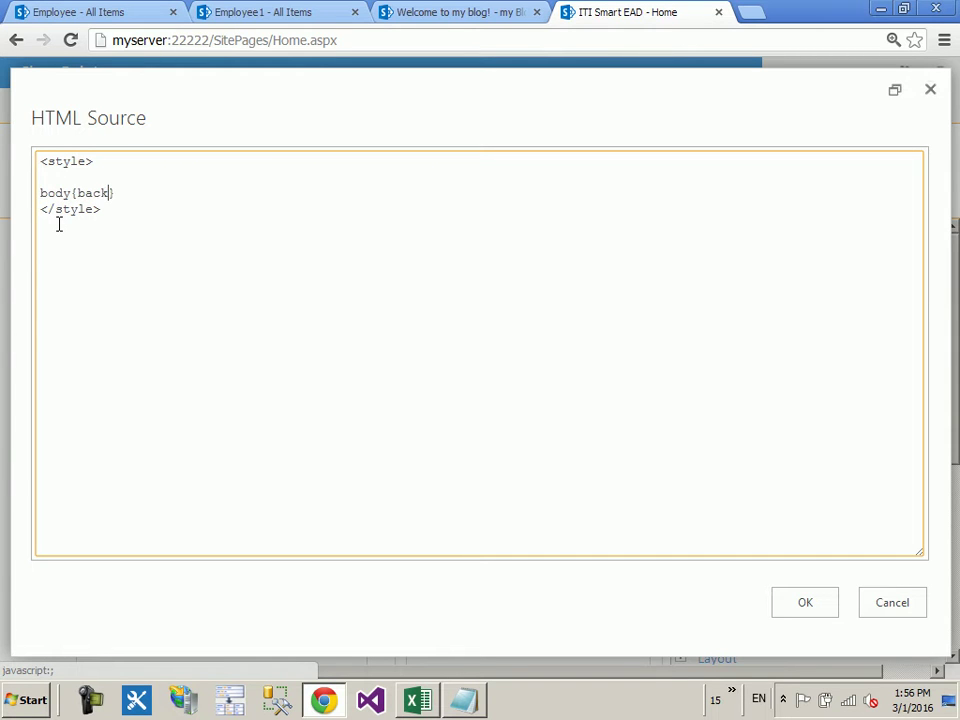
pyautogui.write('ground-color:pink')
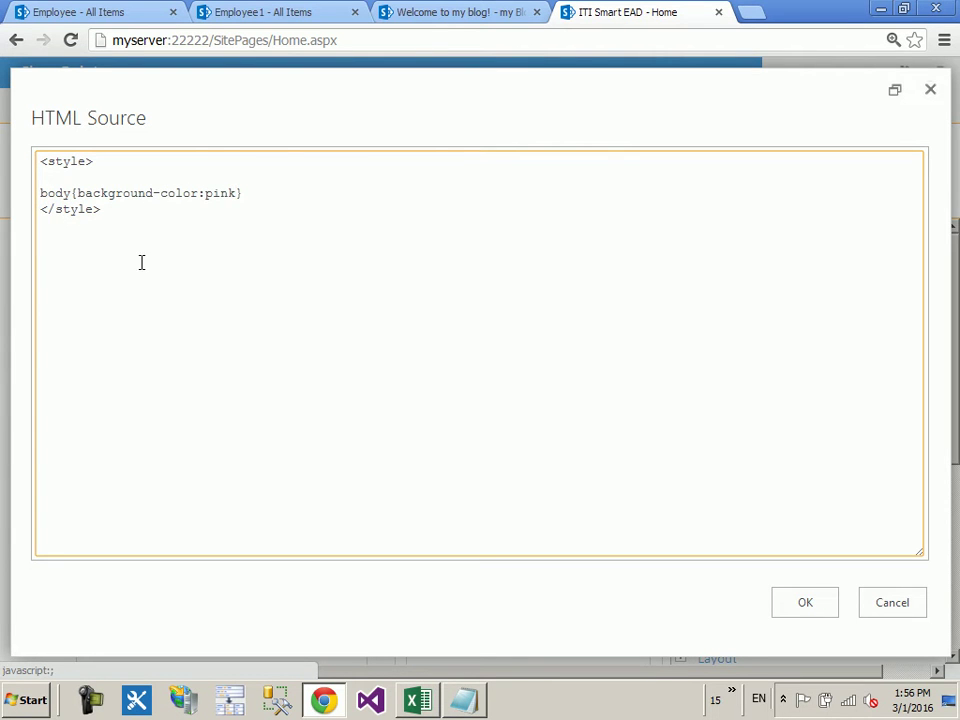
pyautogui.click(805, 606)
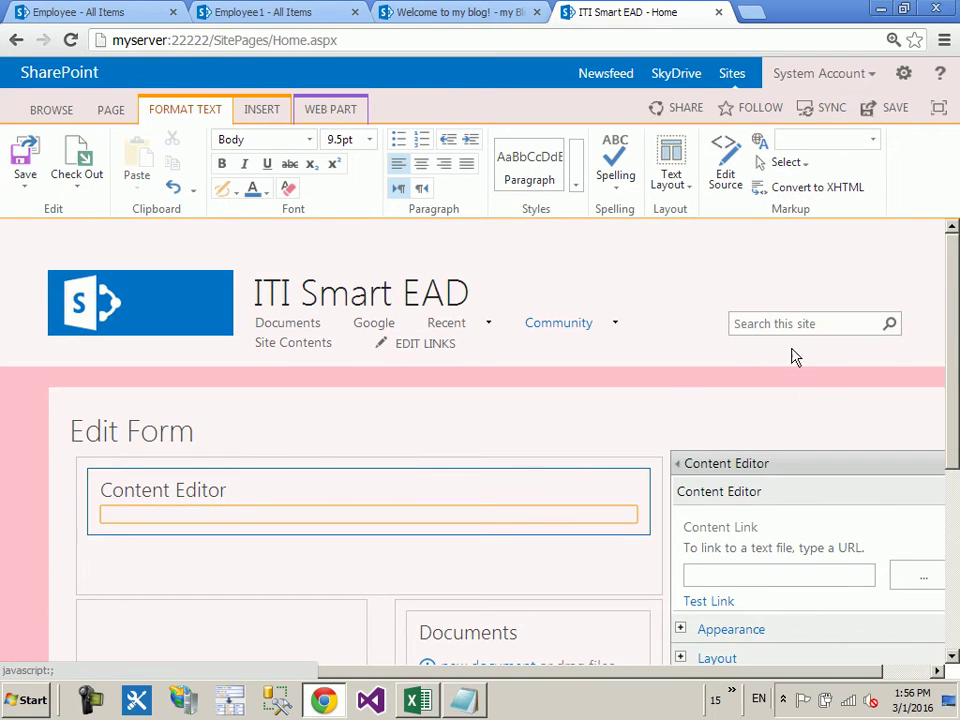
# Step: Confirm the Content Editor settings with OK, then save the home page and exit edit mode
pyautogui.scroll(-3, 744, 368)
pyautogui.click(742, 382)
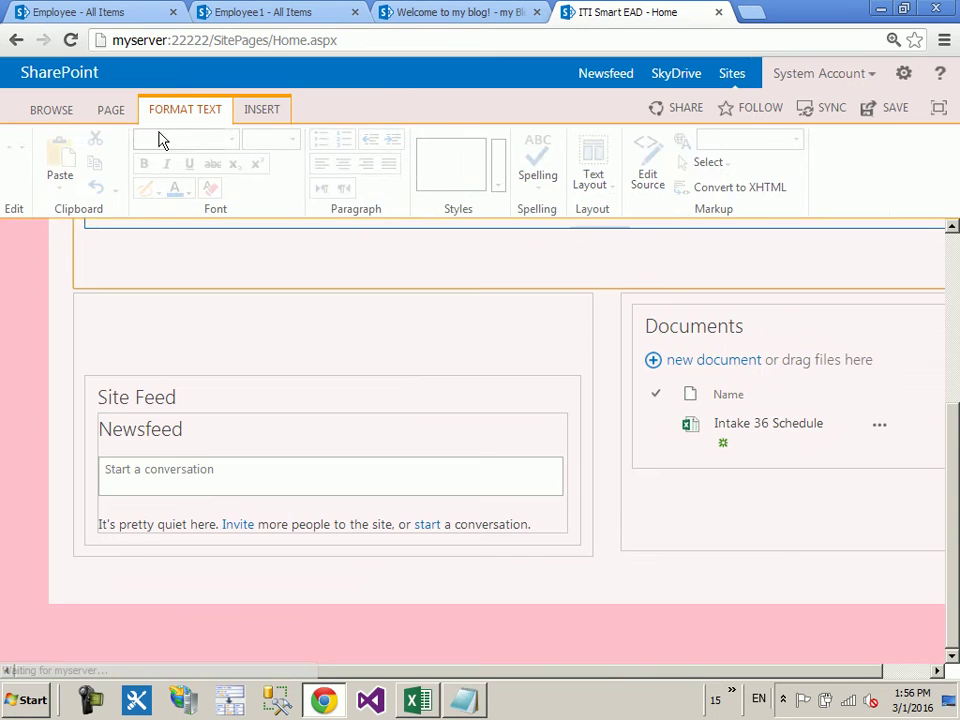
pyautogui.click(118, 110)
pyautogui.click(21, 152)
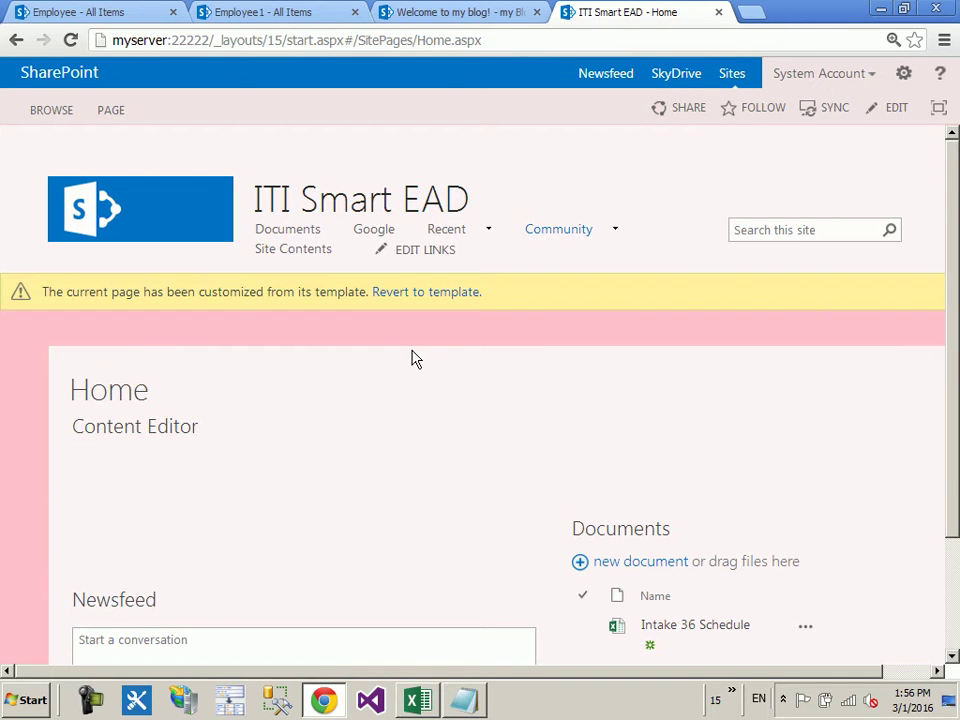
pyautogui.scroll(-3, 415, 359)
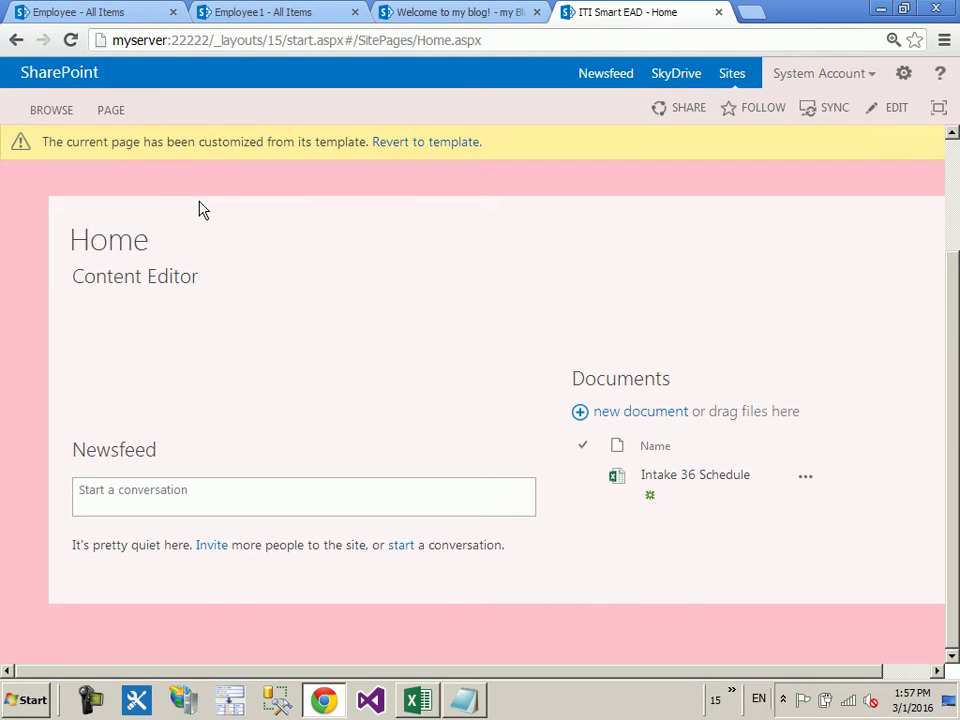
# Step: Switch the Home page to edit mode and open the Content Editor web part's settings pane
pyautogui.click(114, 112)
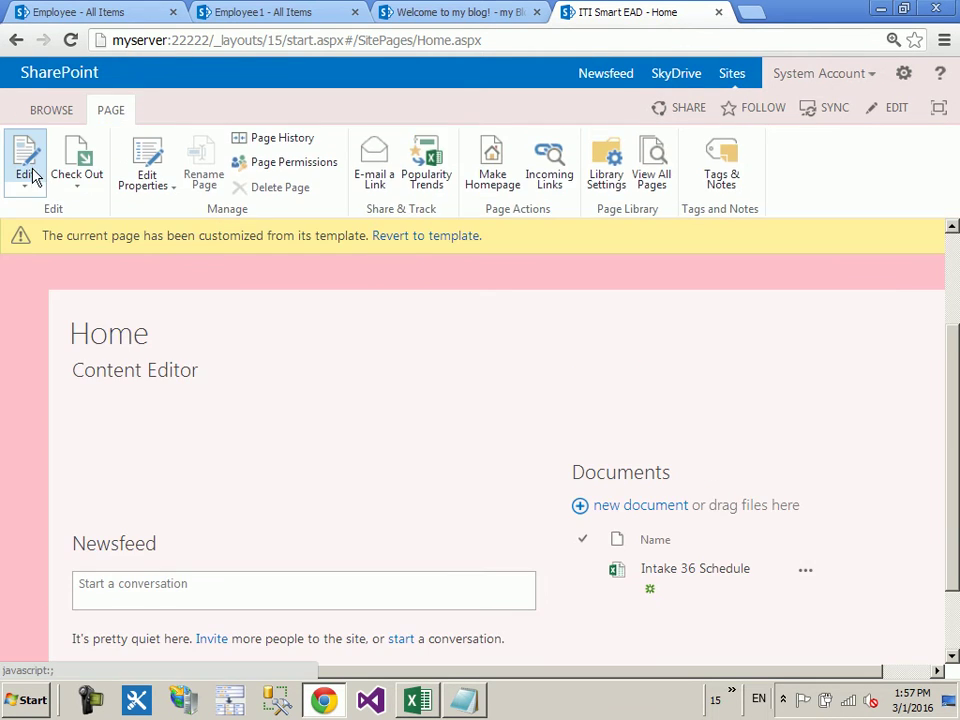
pyautogui.click(31, 176)
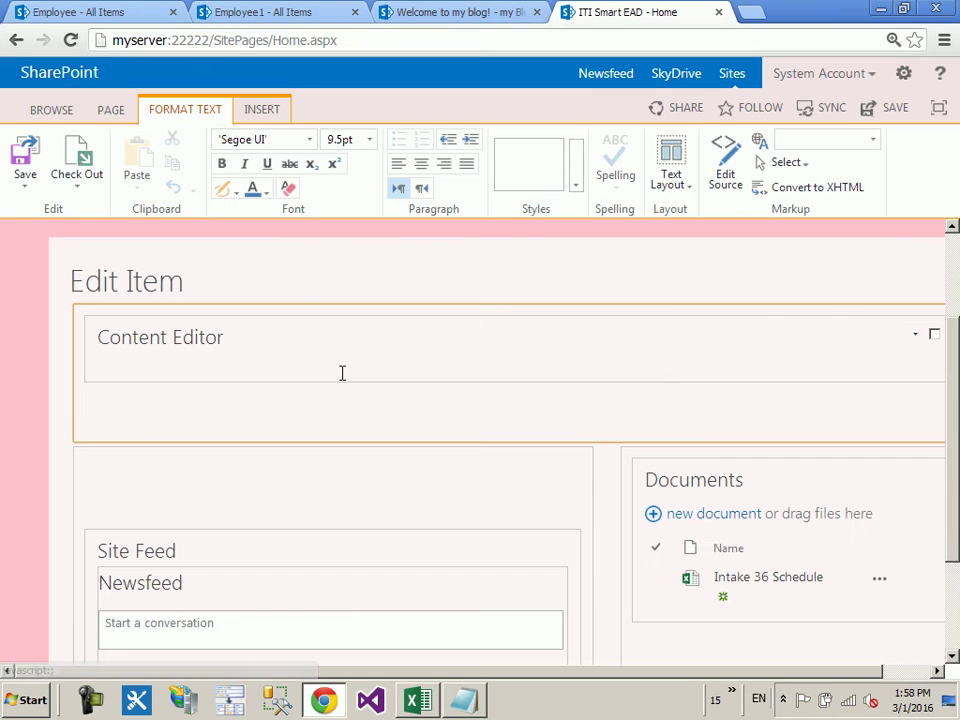
pyautogui.click(917, 336)
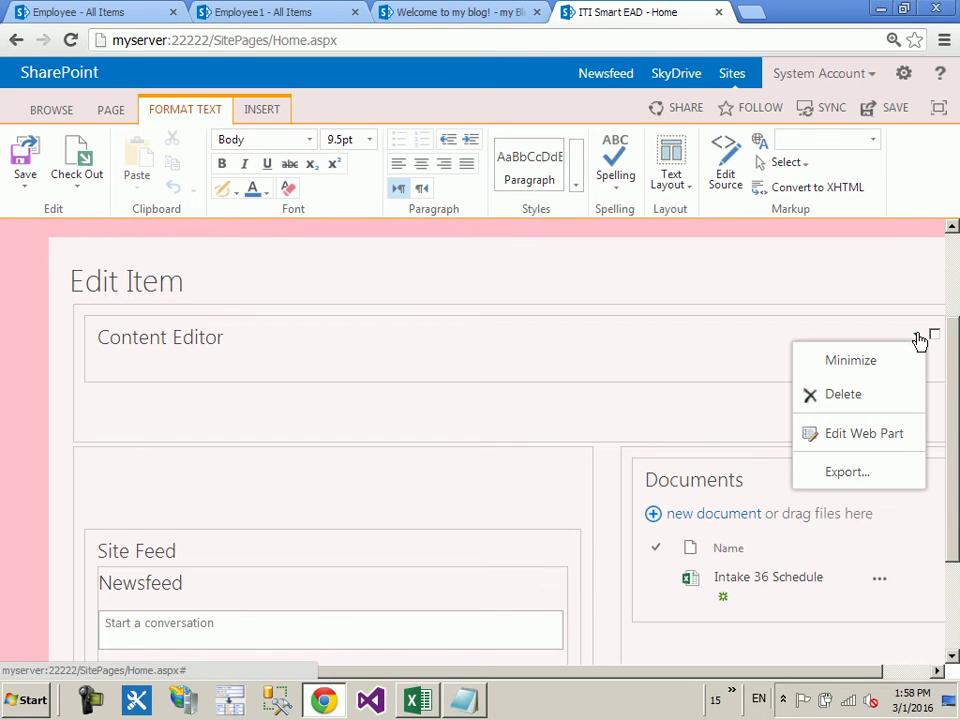
pyautogui.click(863, 430)
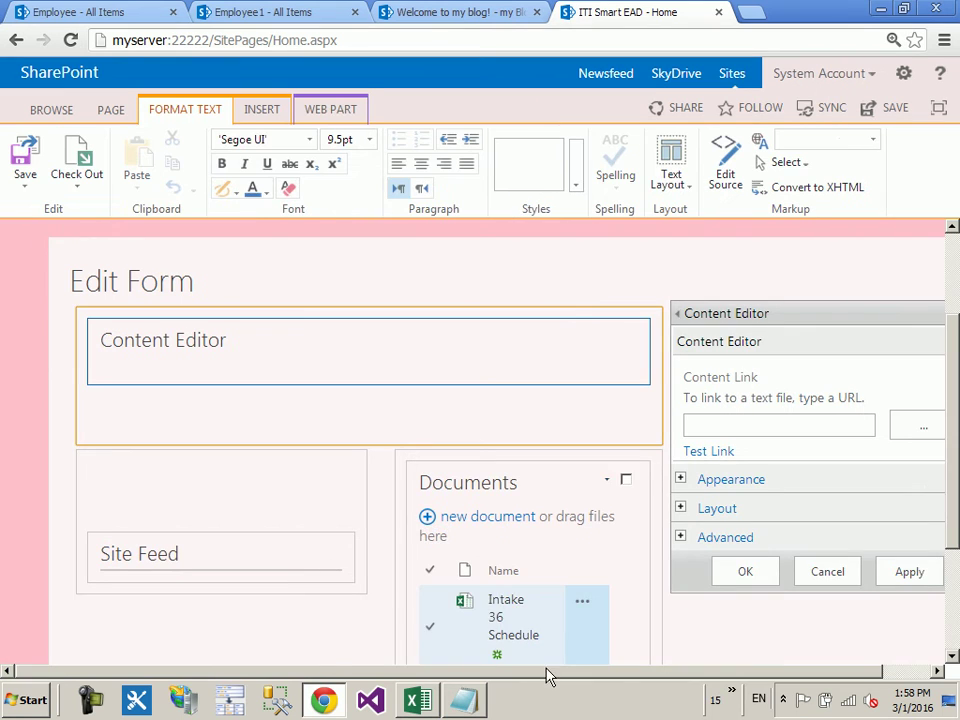
# Step: Highlight the Content Link instructions and place the cursor in the Content Link box
pyautogui.moveTo(546, 670); pyautogui.dragTo(750, 670)
pyautogui.moveTo(813, 399); pyautogui.dragTo(630, 398)
pyautogui.click(704, 432)
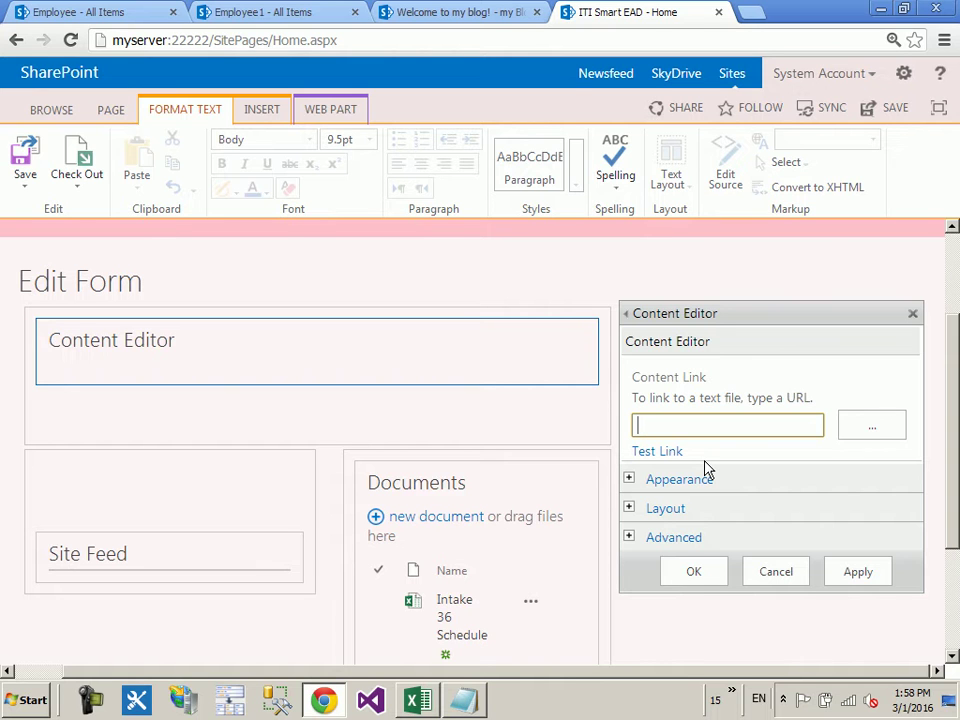
pyautogui.click(537, 684)
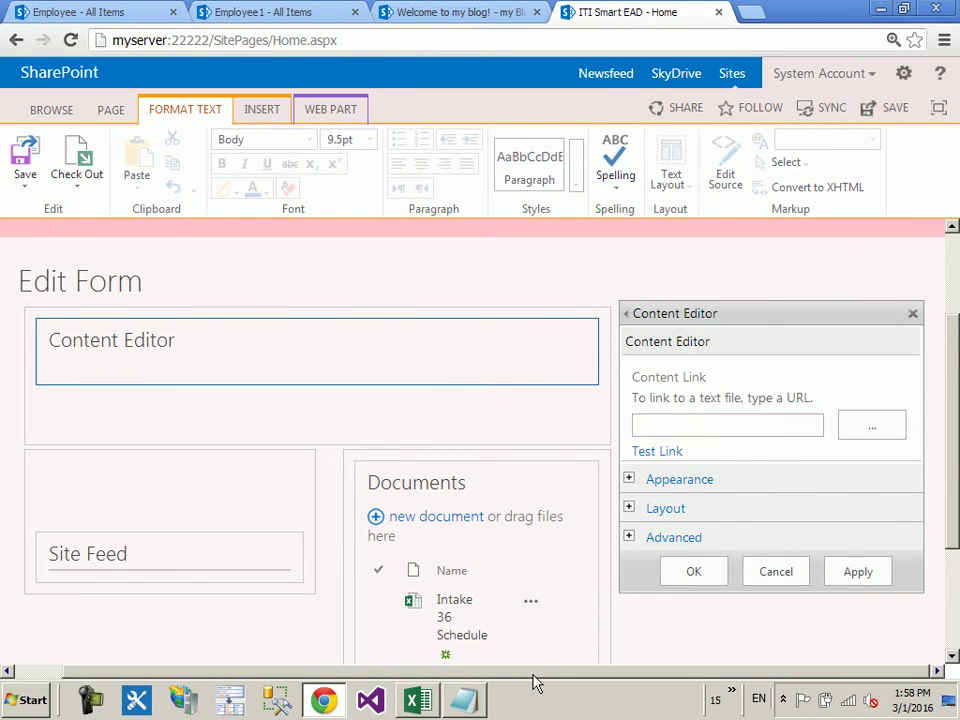
pyautogui.scroll(3, 332, 534)
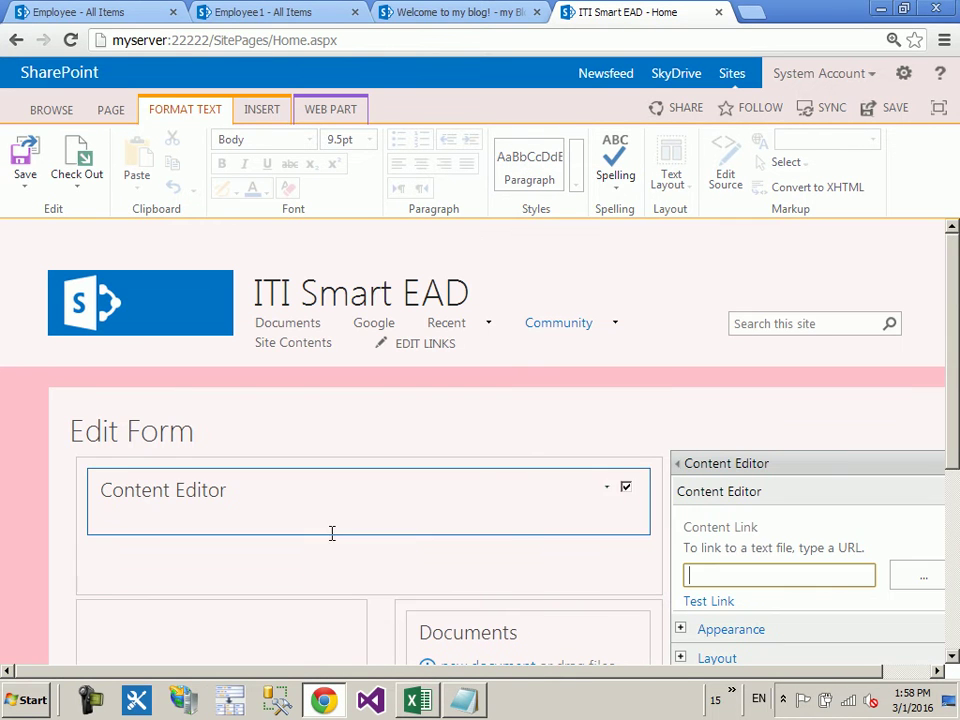
# Step: Go to Site contents, discarding the unsaved Home page edits
pyautogui.click(904, 75)
pyautogui.click(889, 258)
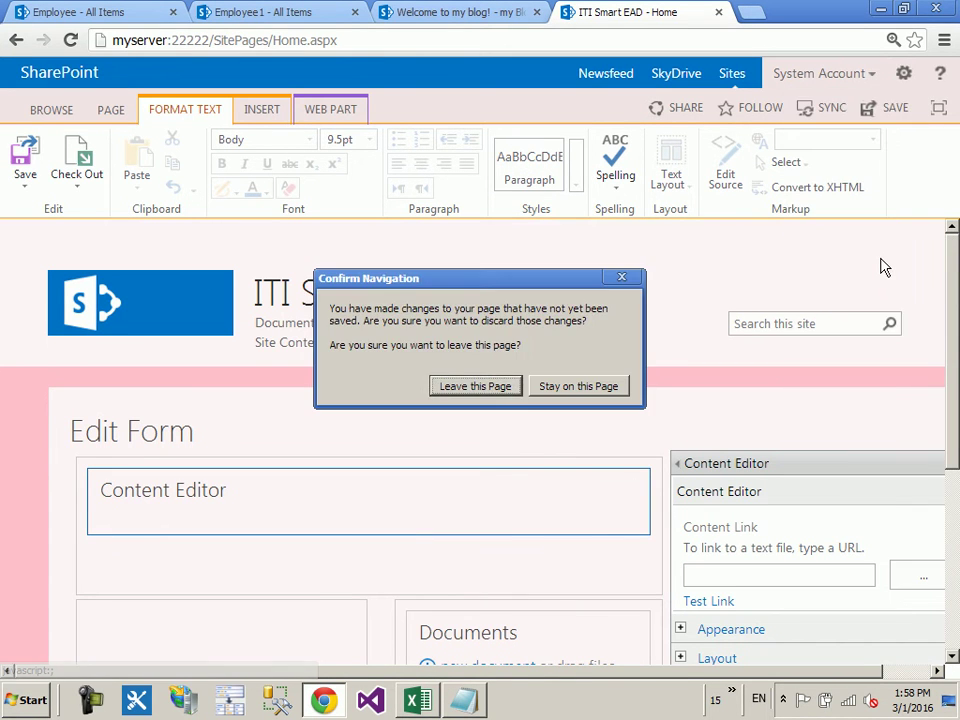
pyautogui.click(500, 386)
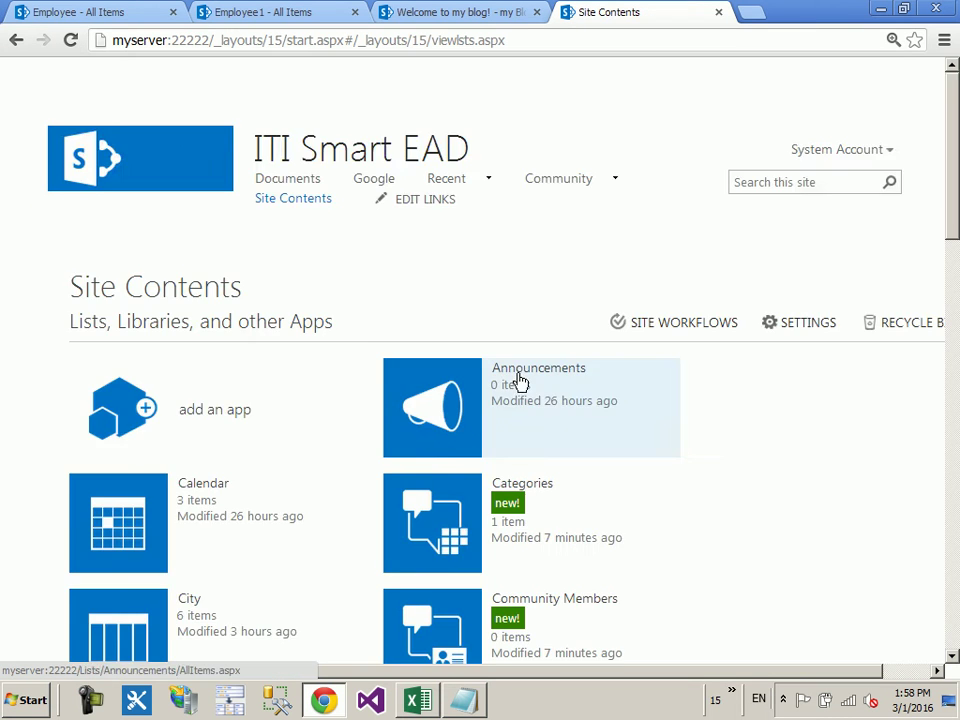
# Step: Create a new folder named 'Test' in the my Documents library
pyautogui.scroll(-9, 520, 383)
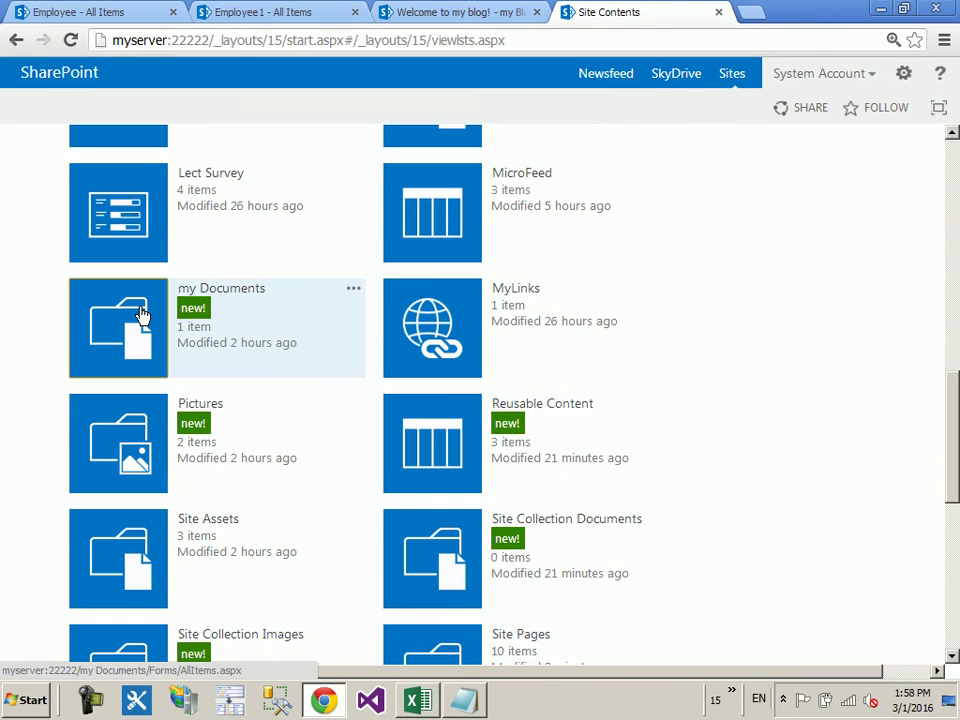
pyautogui.click(221, 284)
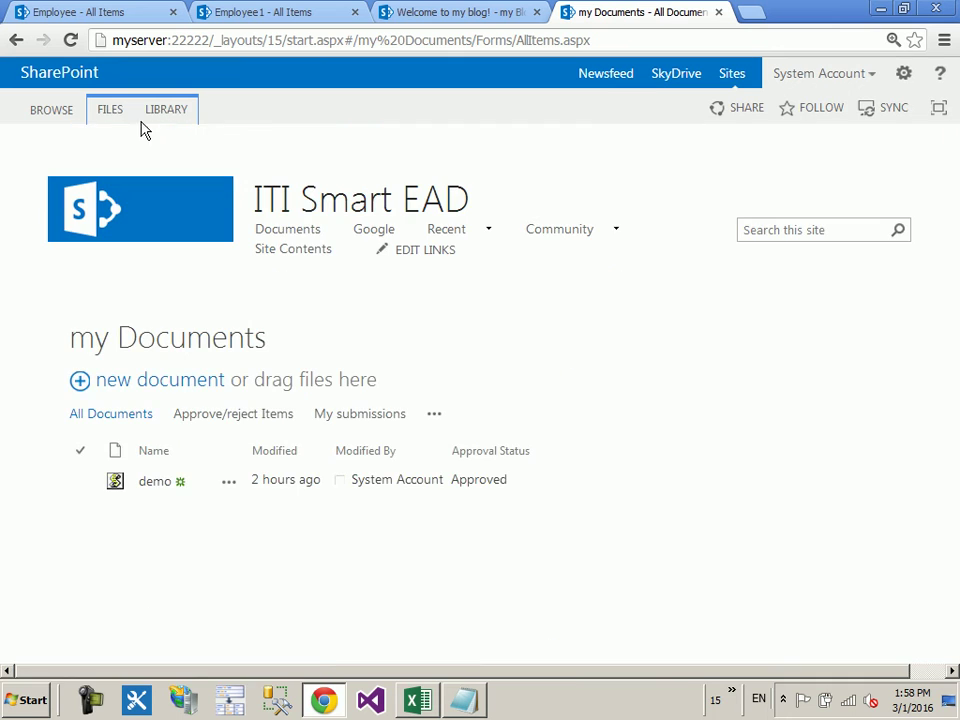
pyautogui.click(110, 112)
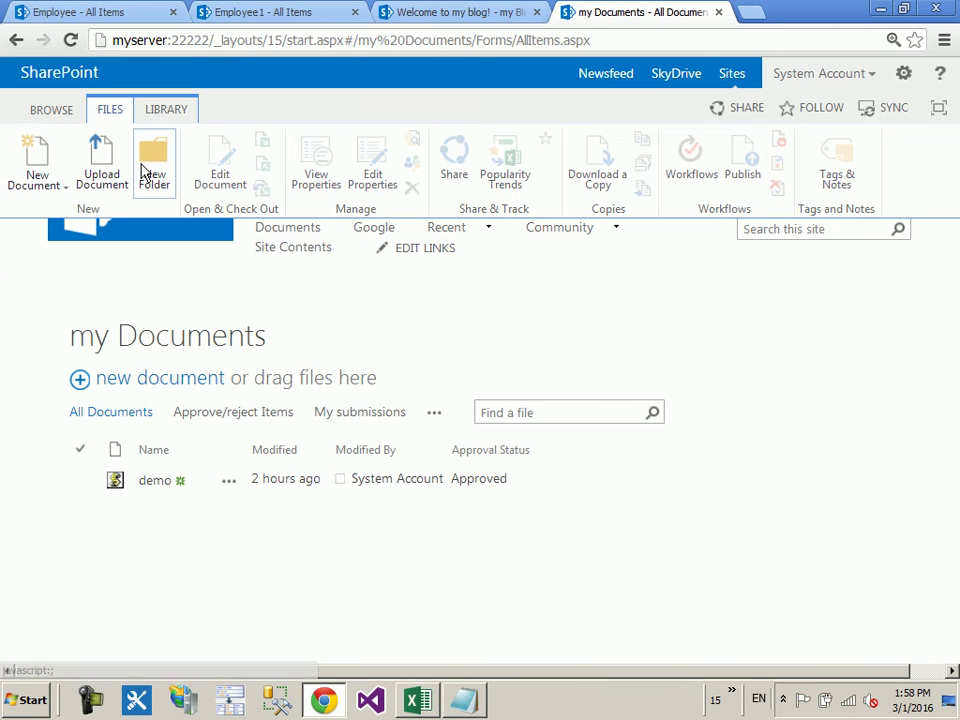
pyautogui.click(146, 168)
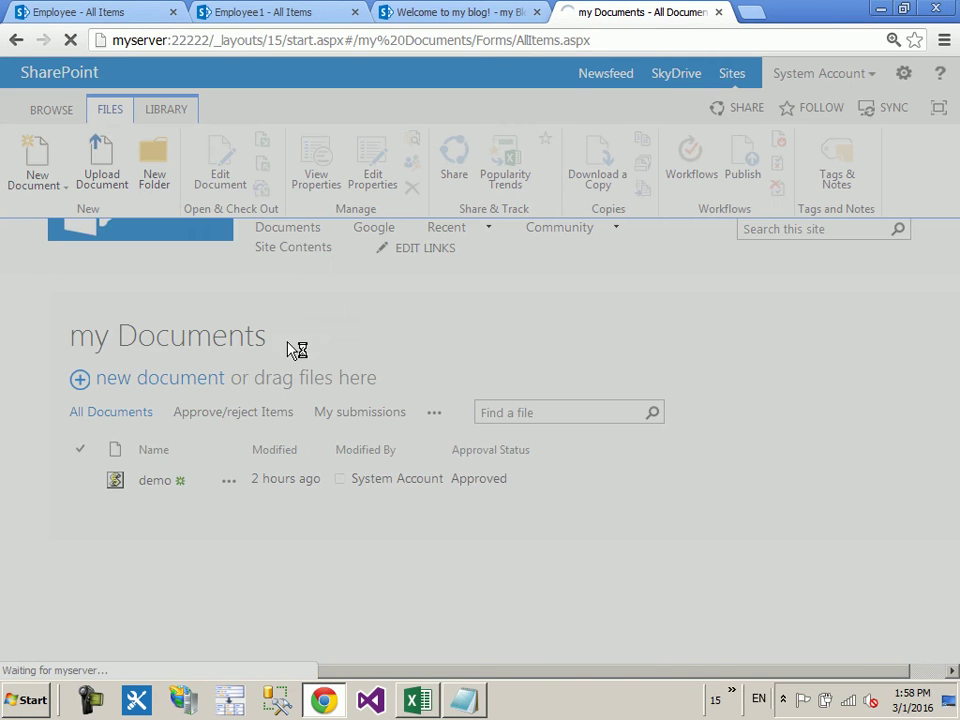
pyautogui.write('Test')
pyautogui.click(645, 405)
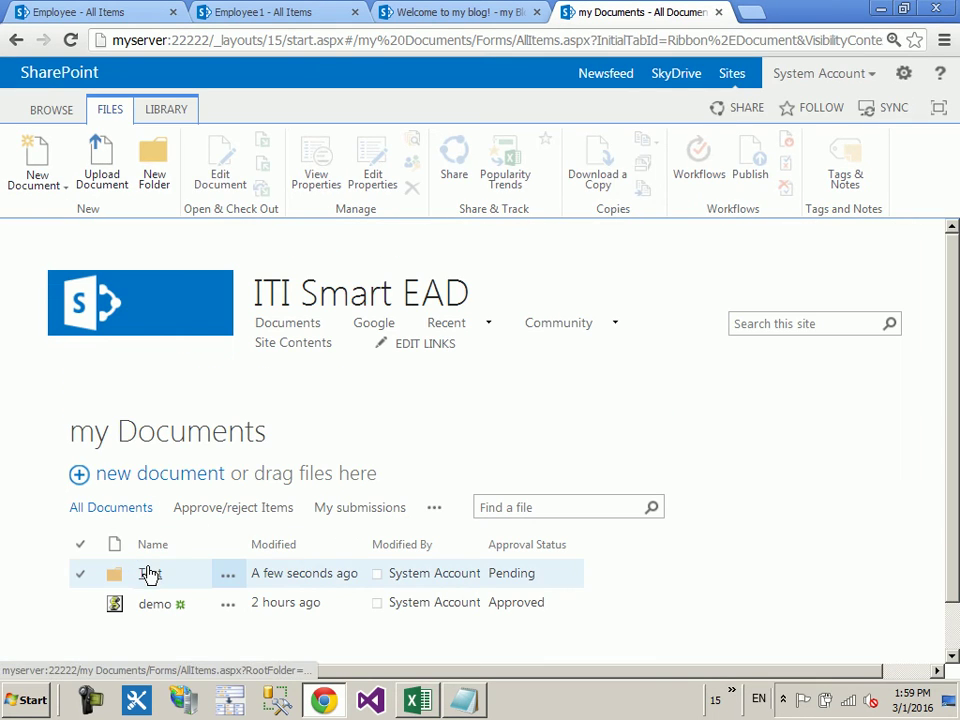
pyautogui.click(150, 574)
pyautogui.moveTo(450, 336)
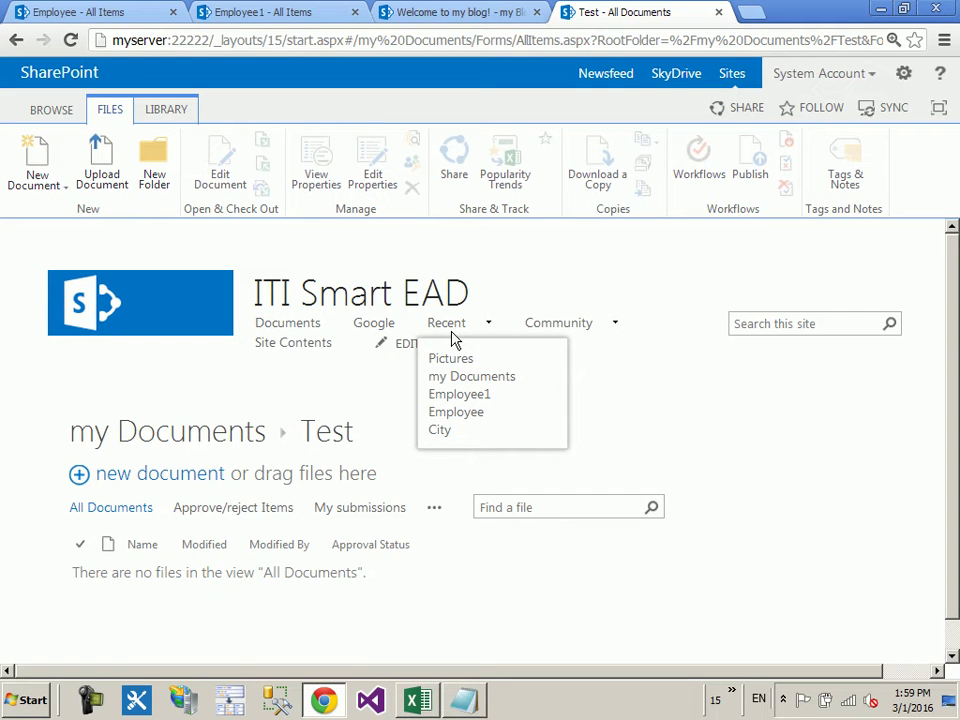
pyautogui.scroll(-1, 380, 362)
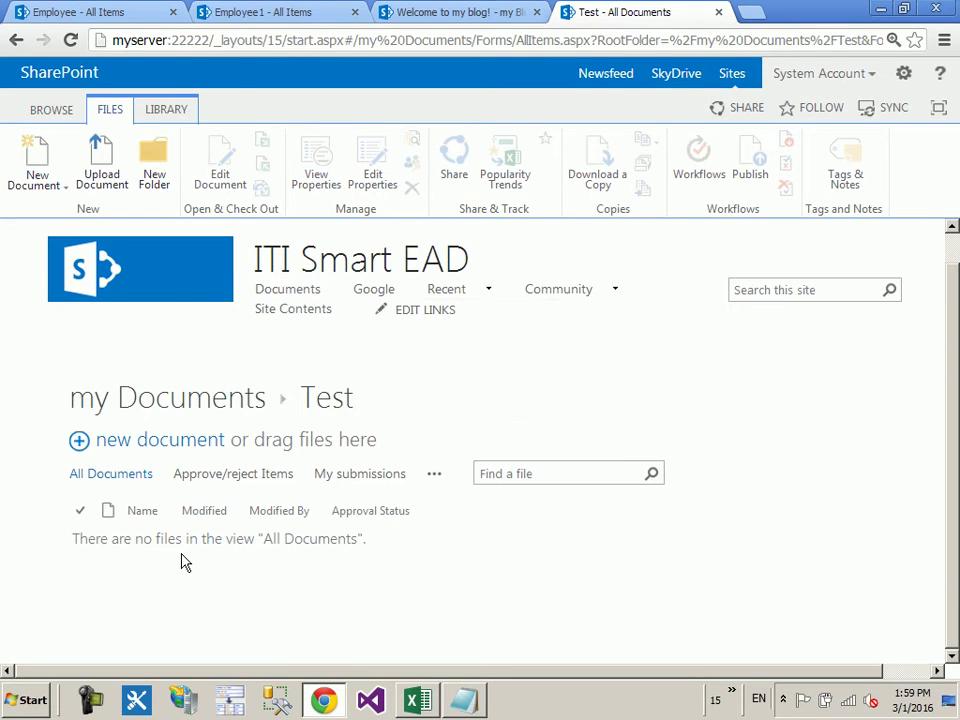
pyautogui.hotkey('alt', 'Left')
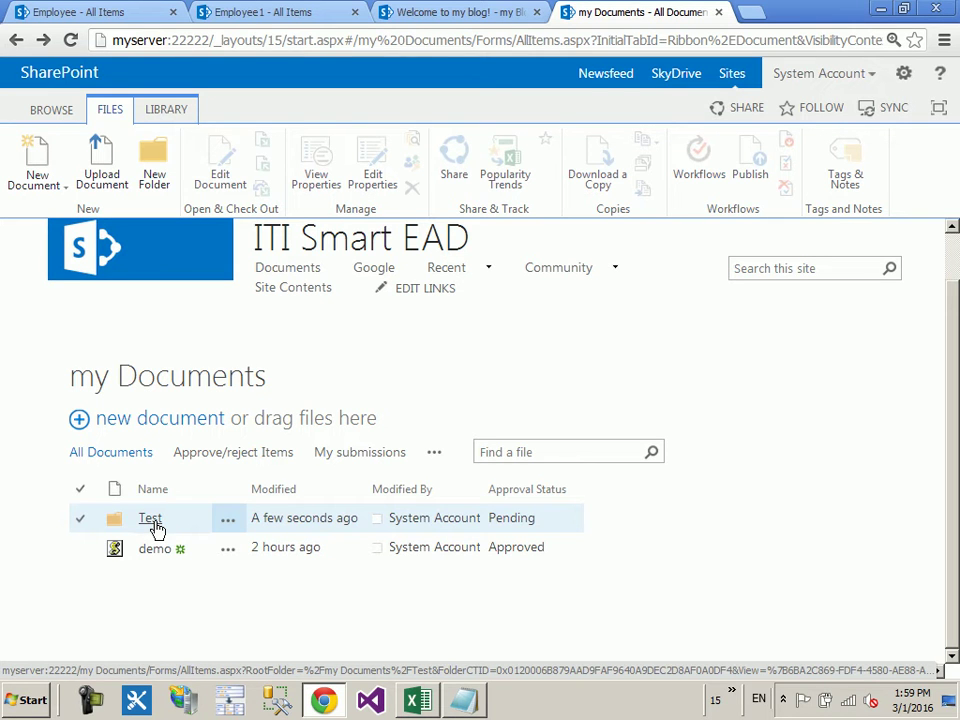
# Step: Return to the Home page, enter edit mode and open the Content Editor's settings pane
pyautogui.click(129, 255)
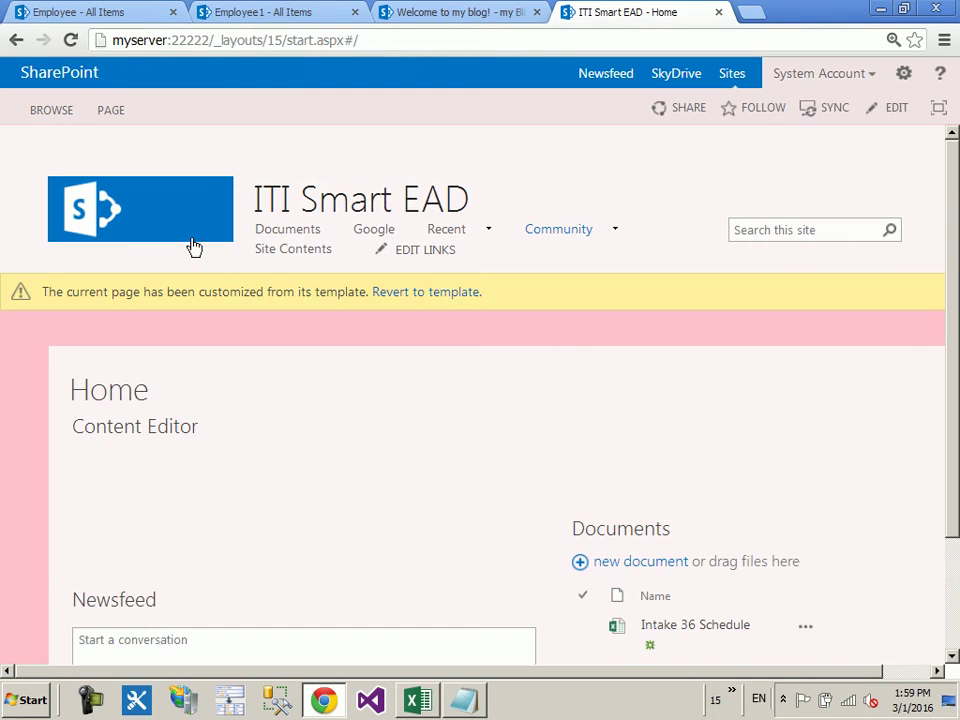
pyautogui.click(104, 113)
pyautogui.click(26, 152)
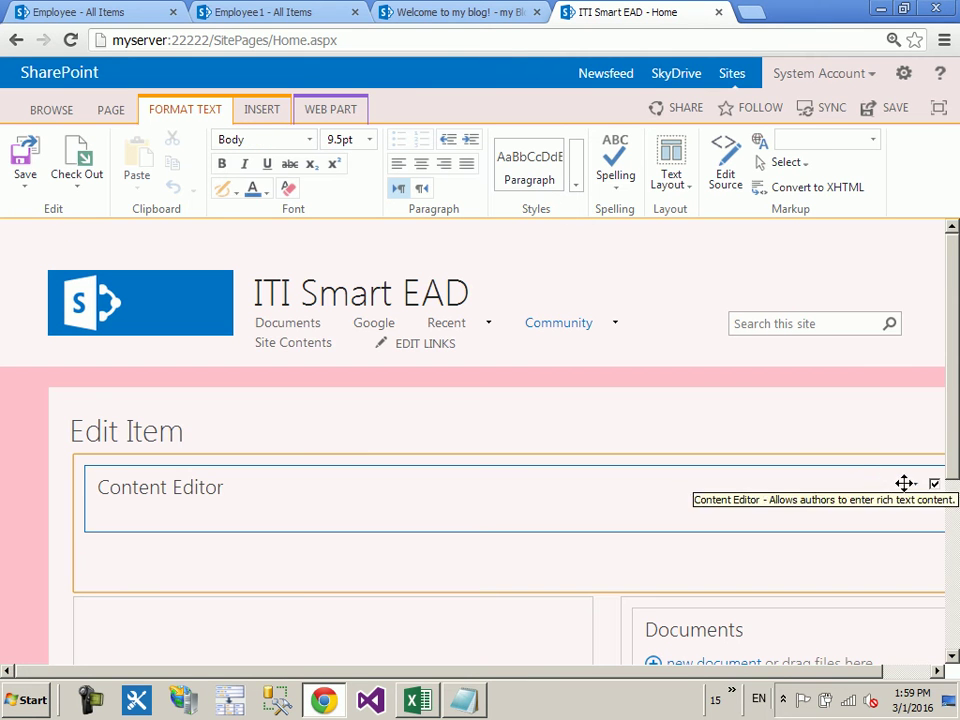
pyautogui.click(915, 486)
pyautogui.click(842, 589)
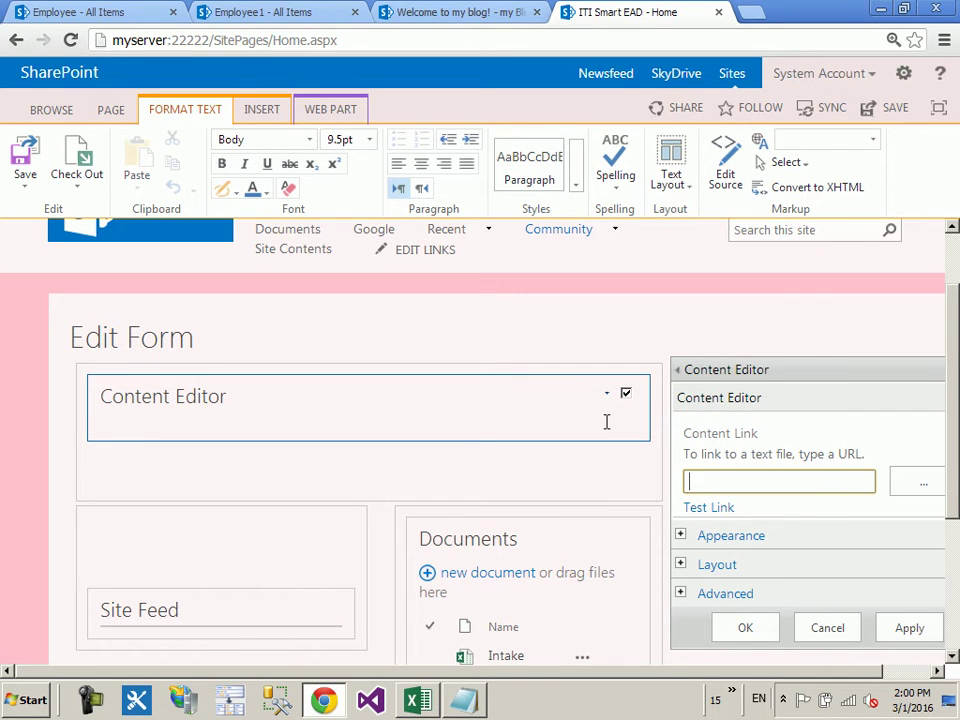
# Step: Place the cursor inside the Content Editor body and bring up the web part gallery
pyautogui.click(282, 476)
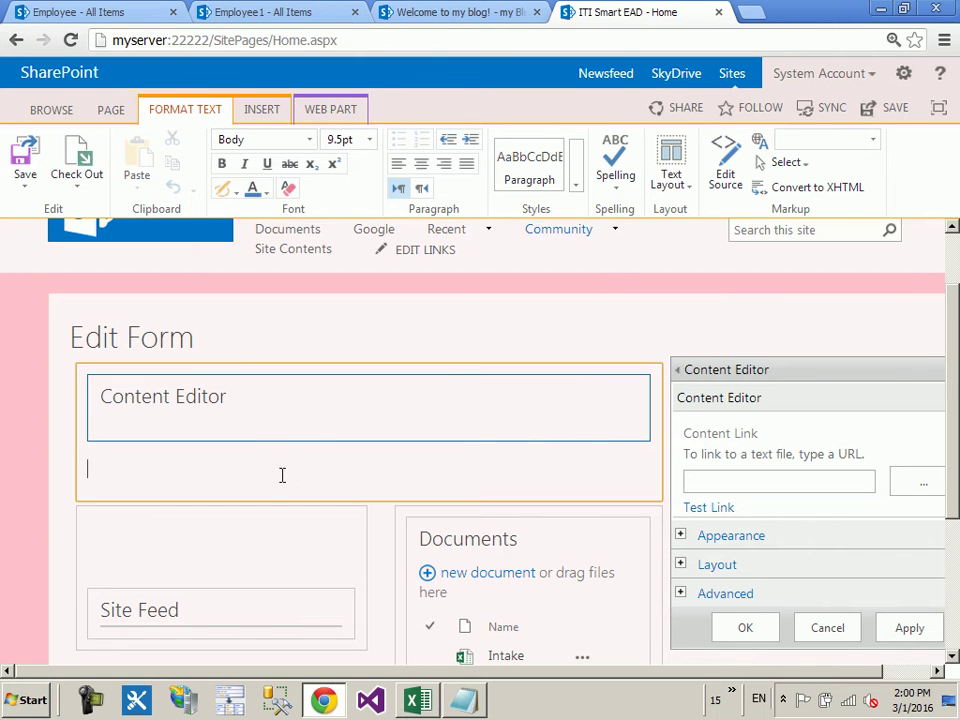
pyautogui.click(262, 110)
pyautogui.click(323, 155)
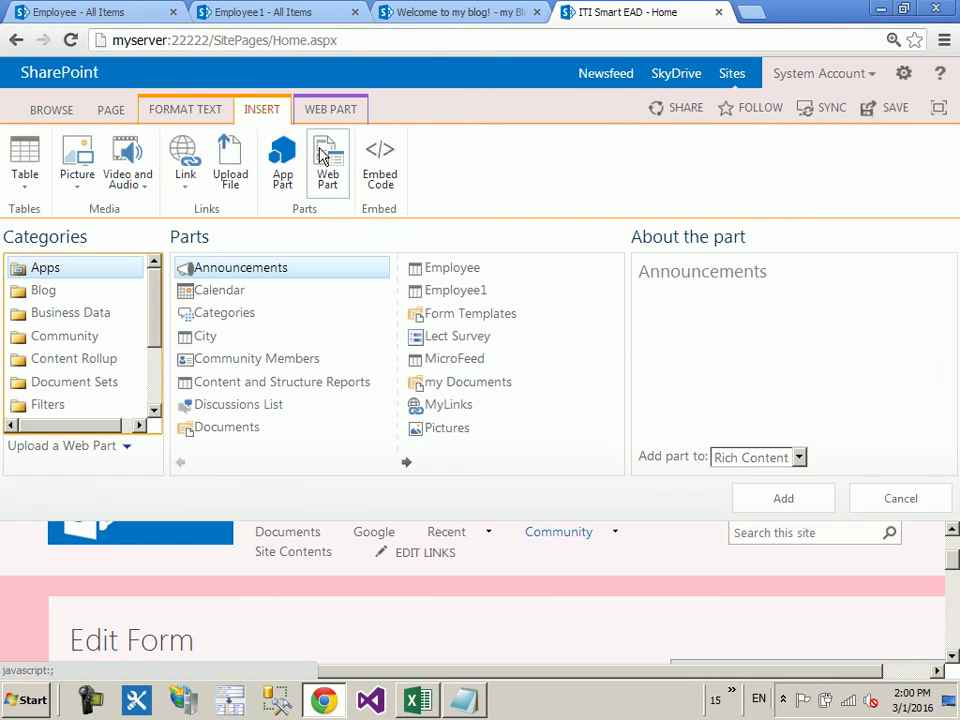
# Step: Browse the Filters, Content Rollup and Media and Content categories, reading about Script Editor
pyautogui.click(77, 405)
pyautogui.scroll(-1, 77, 397)
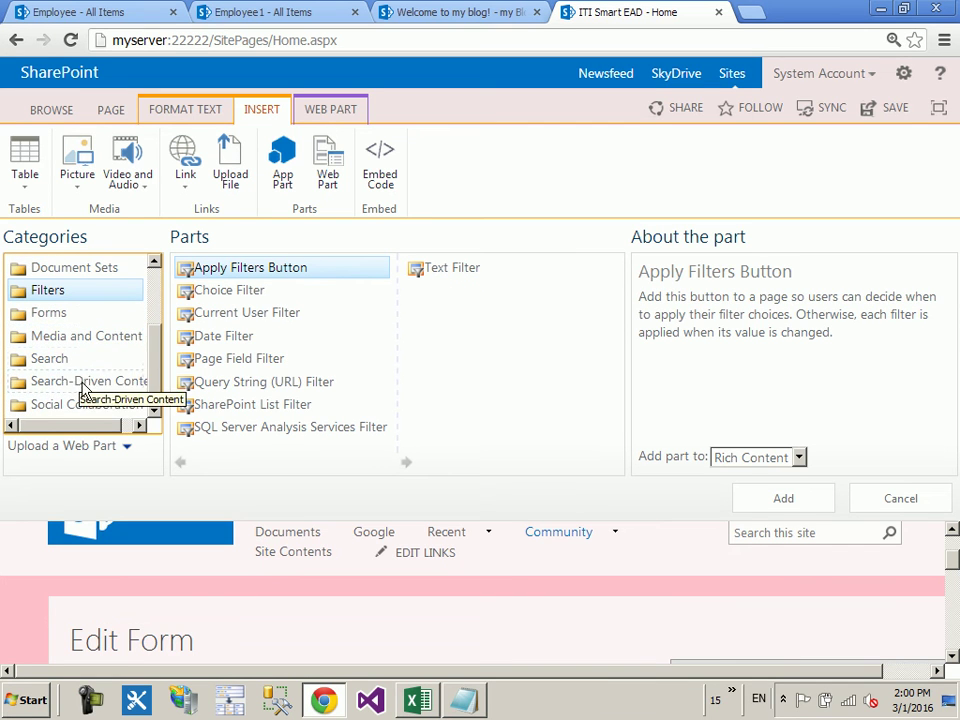
pyautogui.scroll(5, 80, 360)
pyautogui.click(72, 360)
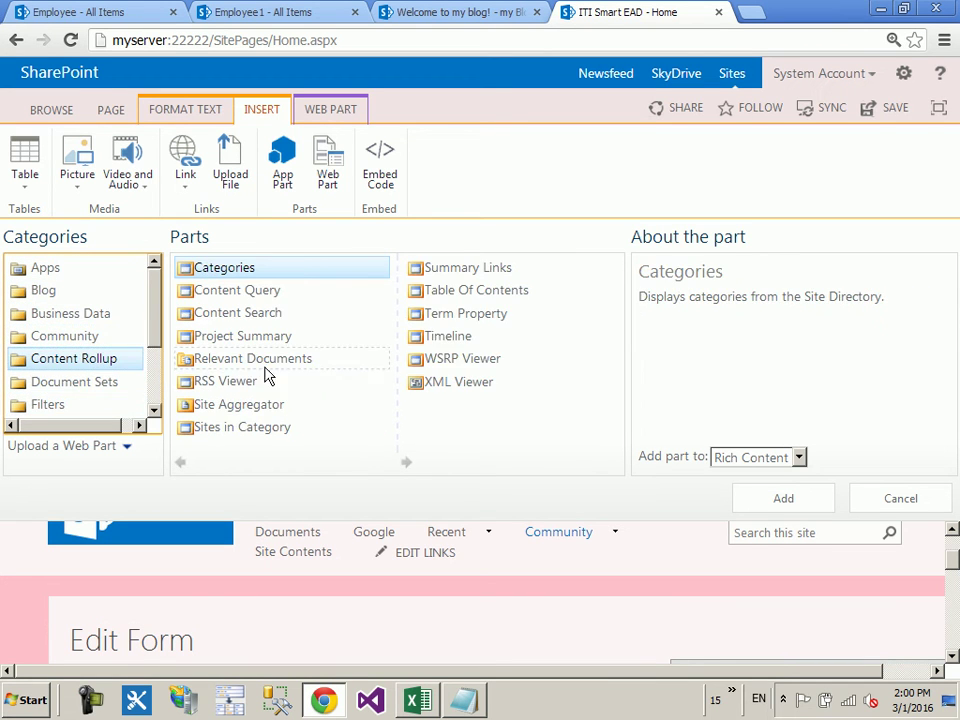
pyautogui.click(118, 402)
pyautogui.scroll(-3, 122, 400)
pyautogui.click(147, 360)
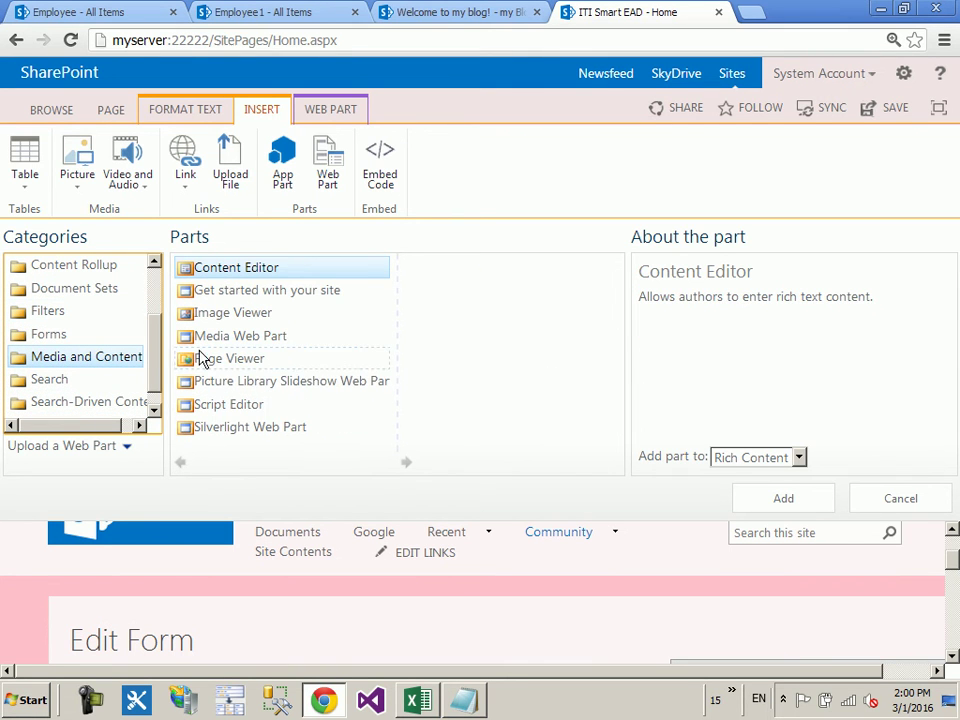
pyautogui.click(230, 404)
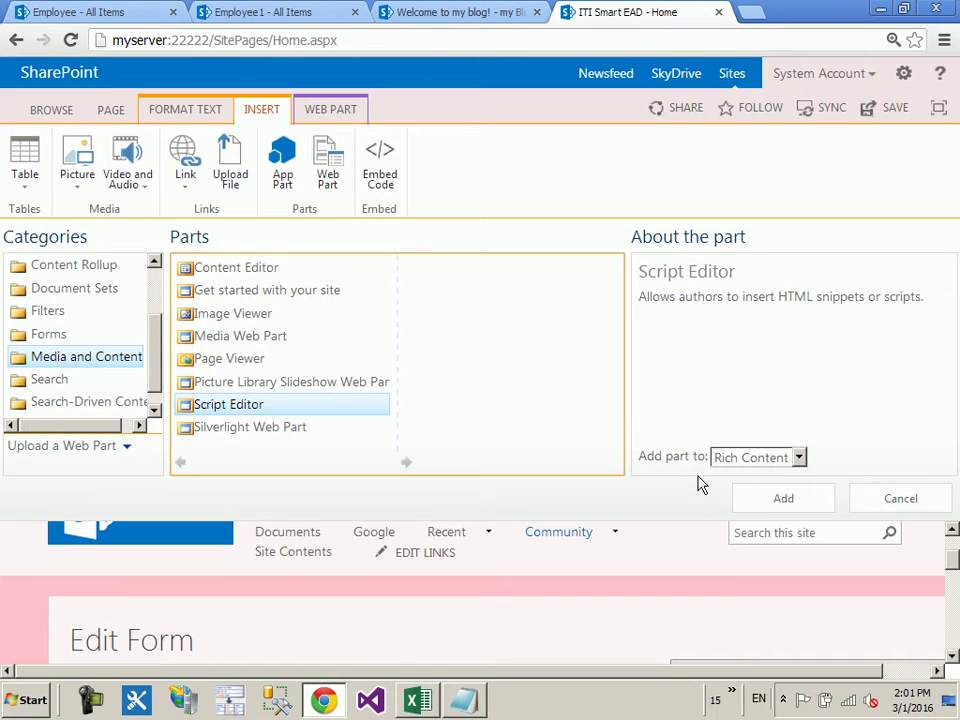
pyautogui.scroll(-3, 699, 482)
# Step: Add the Image Viewer web part from Media and Content to the page
pyautogui.click(738, 546)
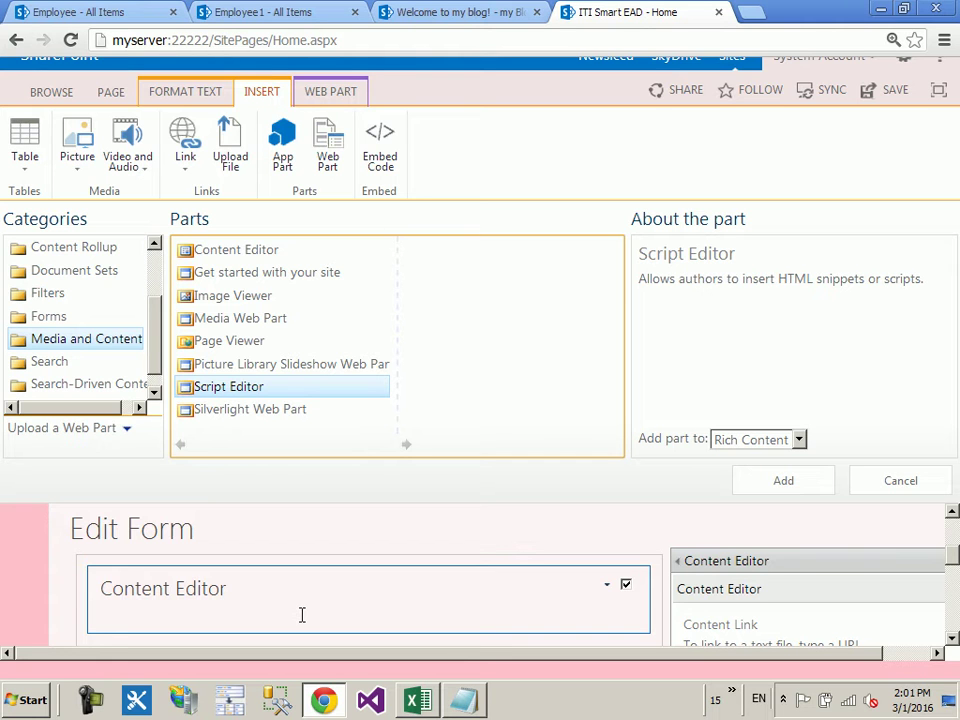
pyautogui.click(233, 298)
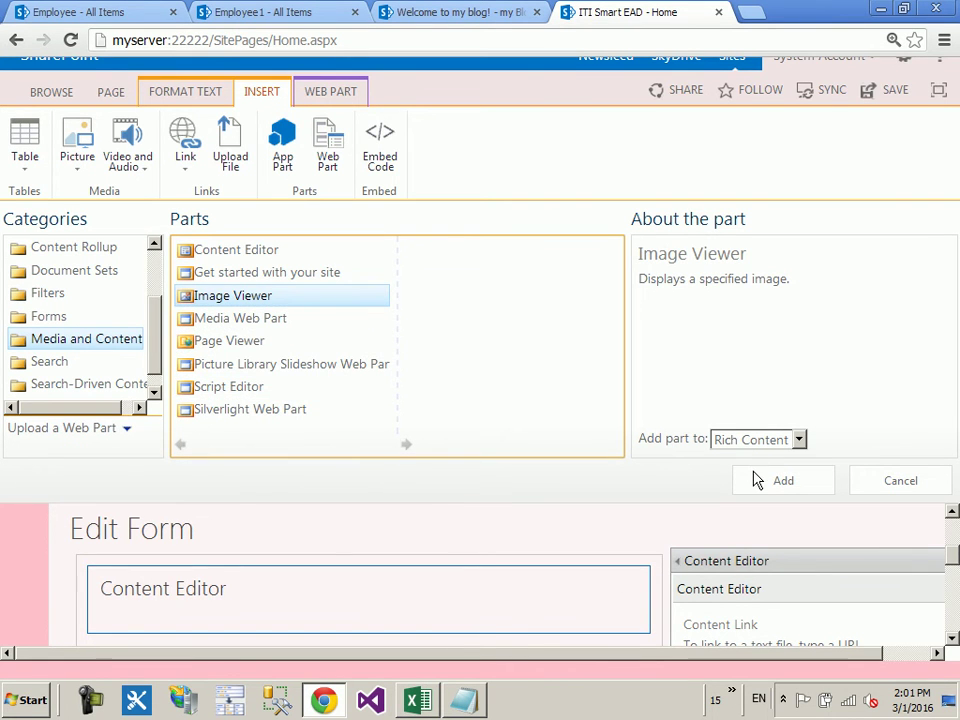
pyautogui.click(760, 480)
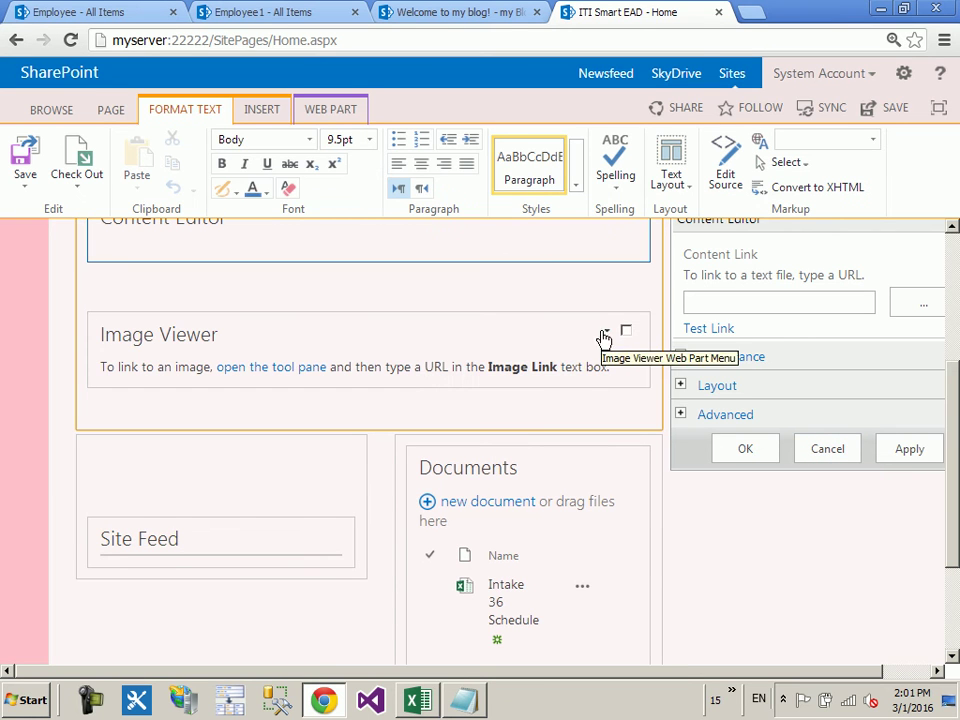
# Step: Open the Image Viewer's settings and permanently delete the Content Editor web part
pyautogui.click(613, 330)
pyautogui.click(561, 459)
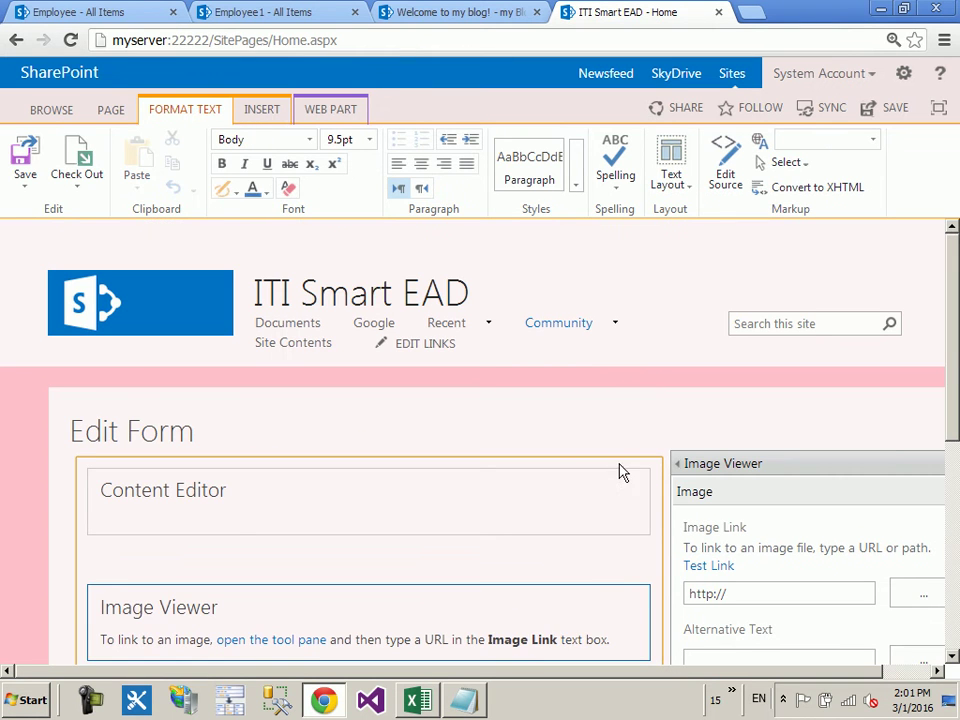
pyautogui.click(614, 489)
pyautogui.click(558, 548)
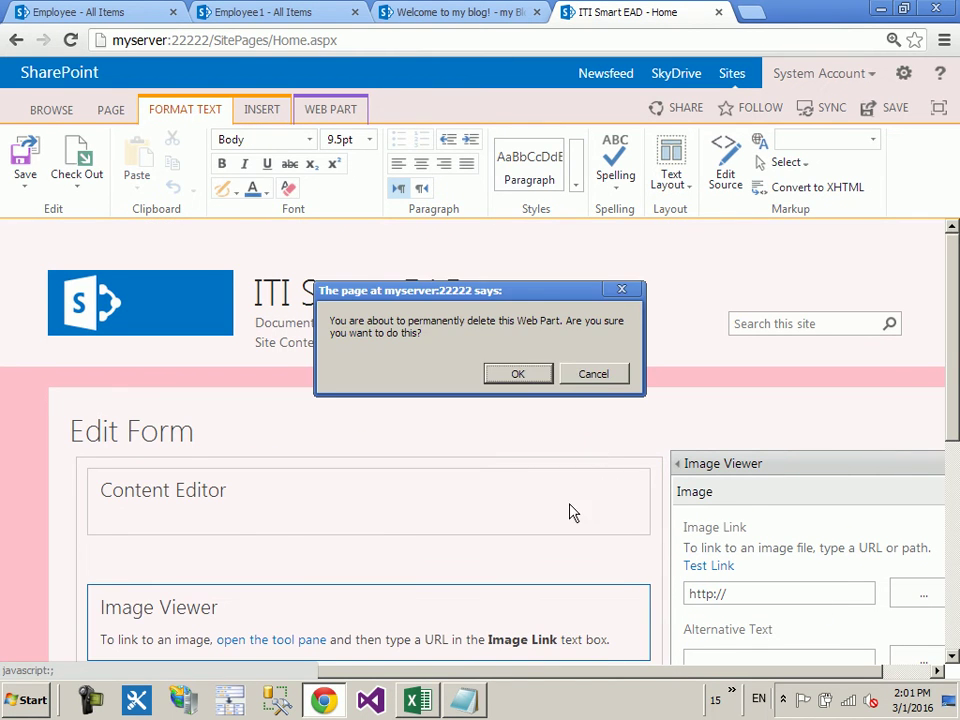
pyautogui.click(535, 377)
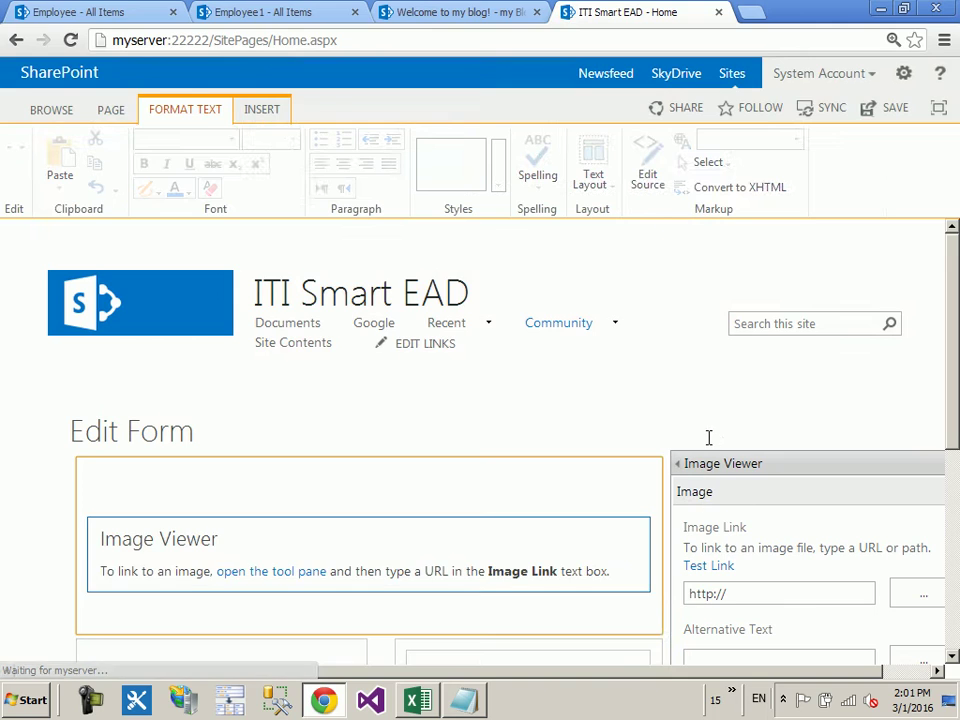
# Step: Look at the web part background colour choices and close them without changing anything
pyautogui.scroll(-3, 714, 435)
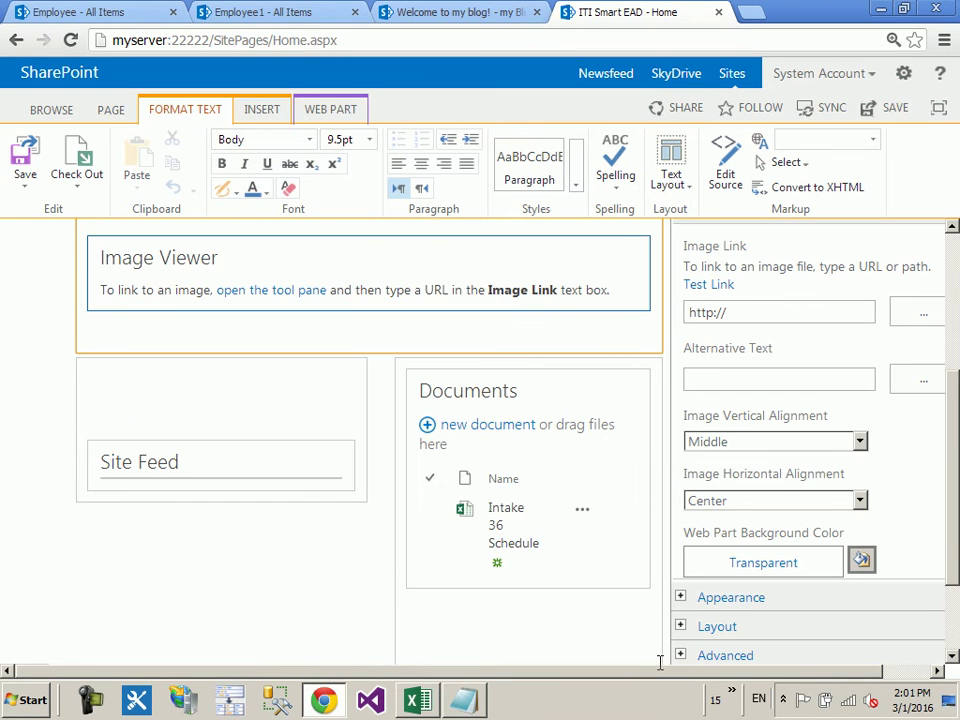
pyautogui.moveTo(651, 674); pyautogui.dragTo(842, 674)
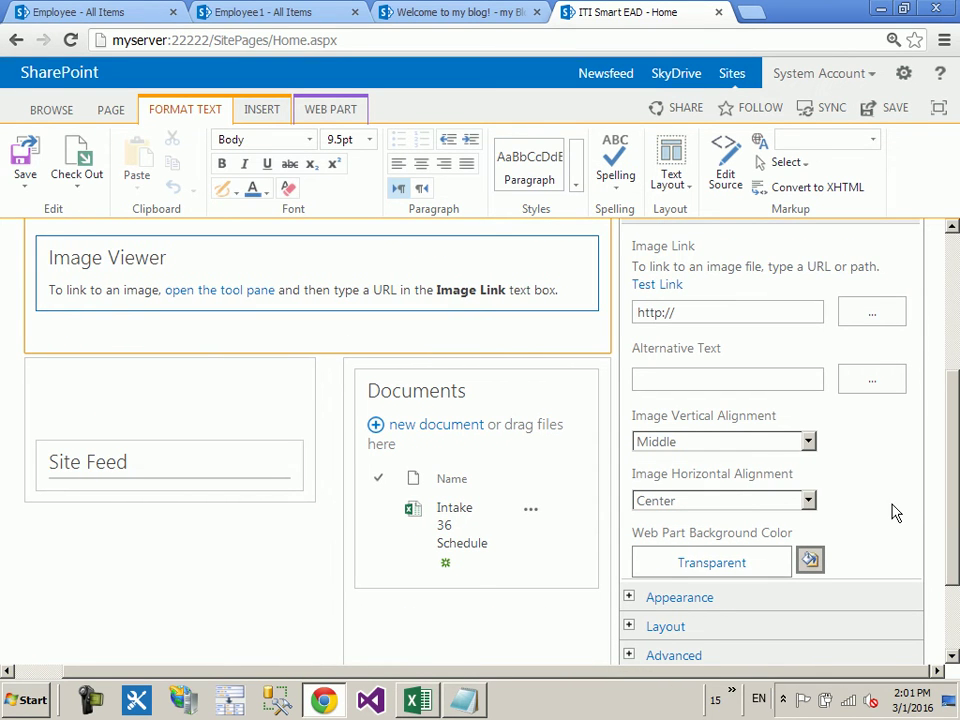
pyautogui.scroll(3, 905, 503)
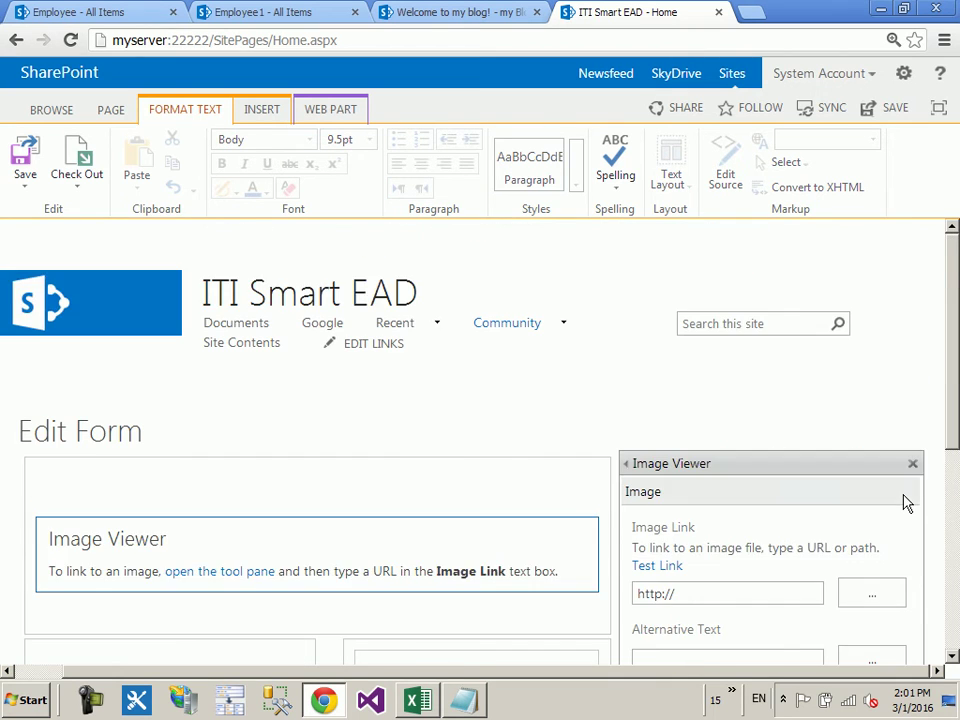
pyautogui.scroll(-1, 906, 505)
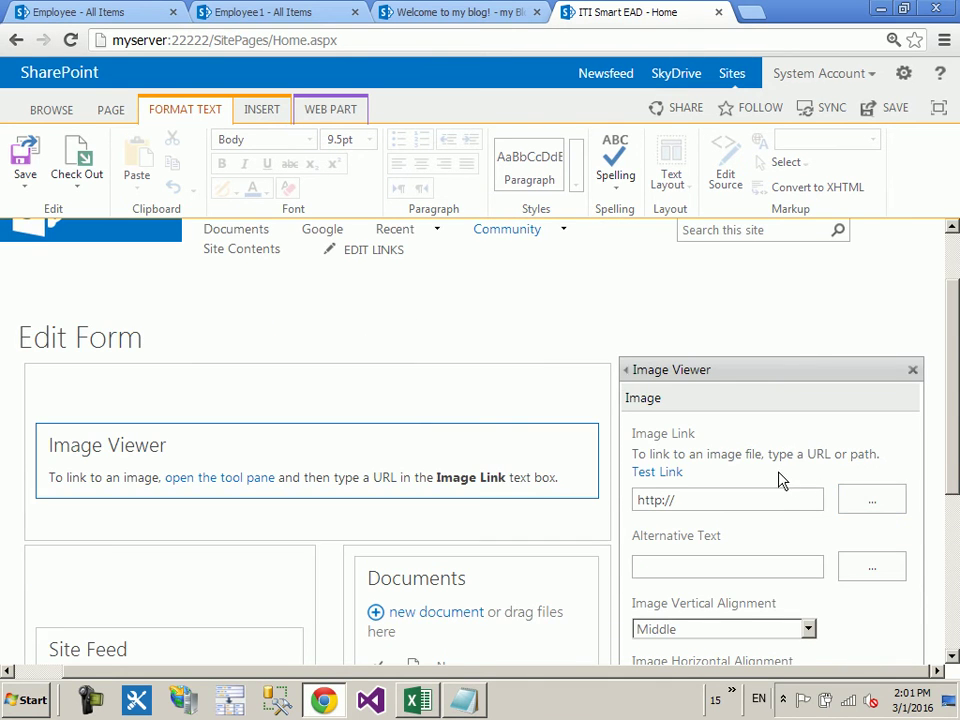
pyautogui.scroll(-3, 782, 476)
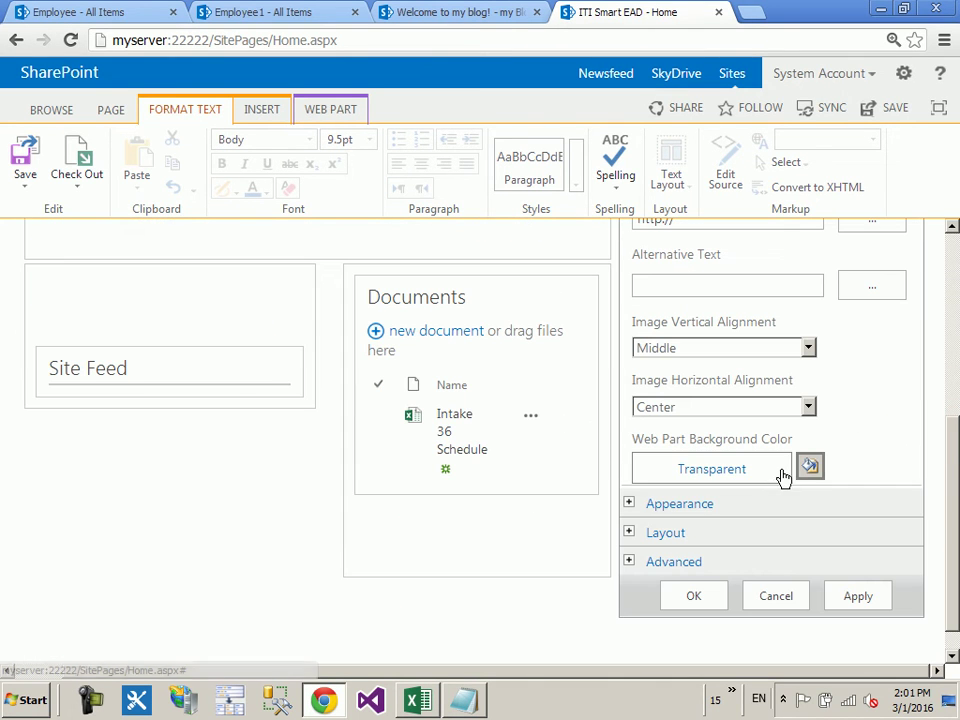
pyautogui.click(720, 479)
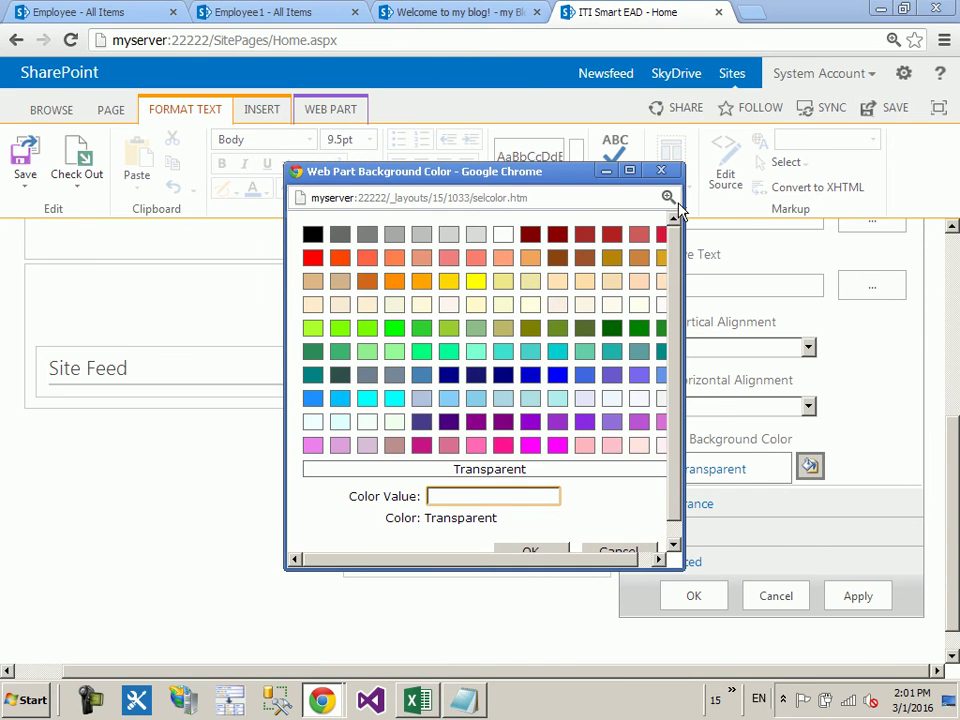
pyautogui.click(661, 170)
pyautogui.scroll(5, 322, 287)
# Step: Insert a Picture Library Slideshow Web Part from Media and Content into the web part zone
pyautogui.click(255, 542)
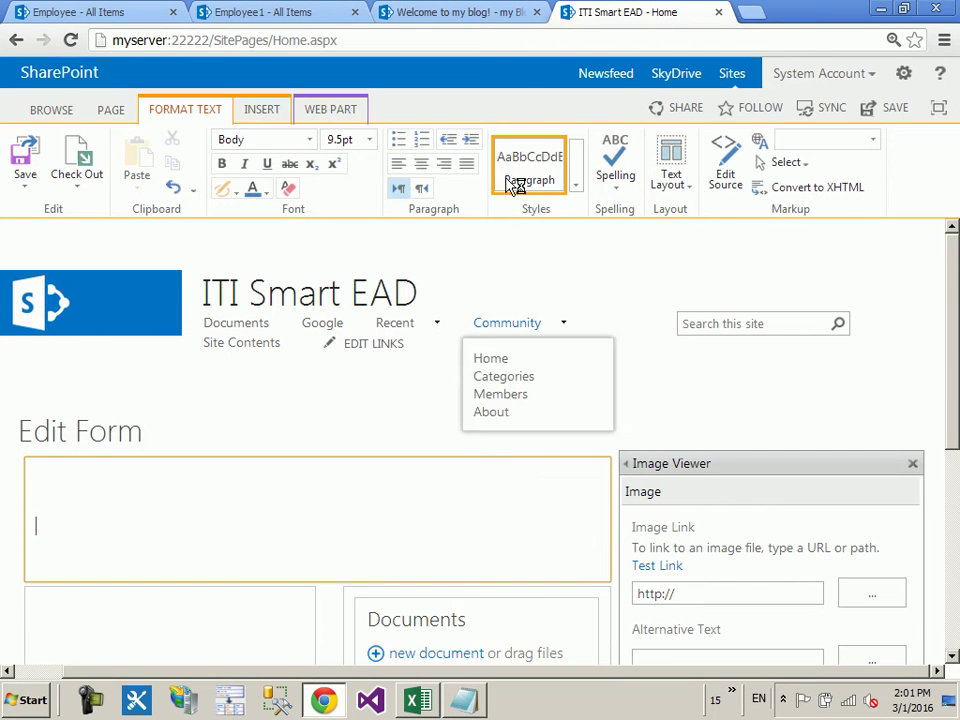
pyautogui.click(266, 112)
pyautogui.click(334, 178)
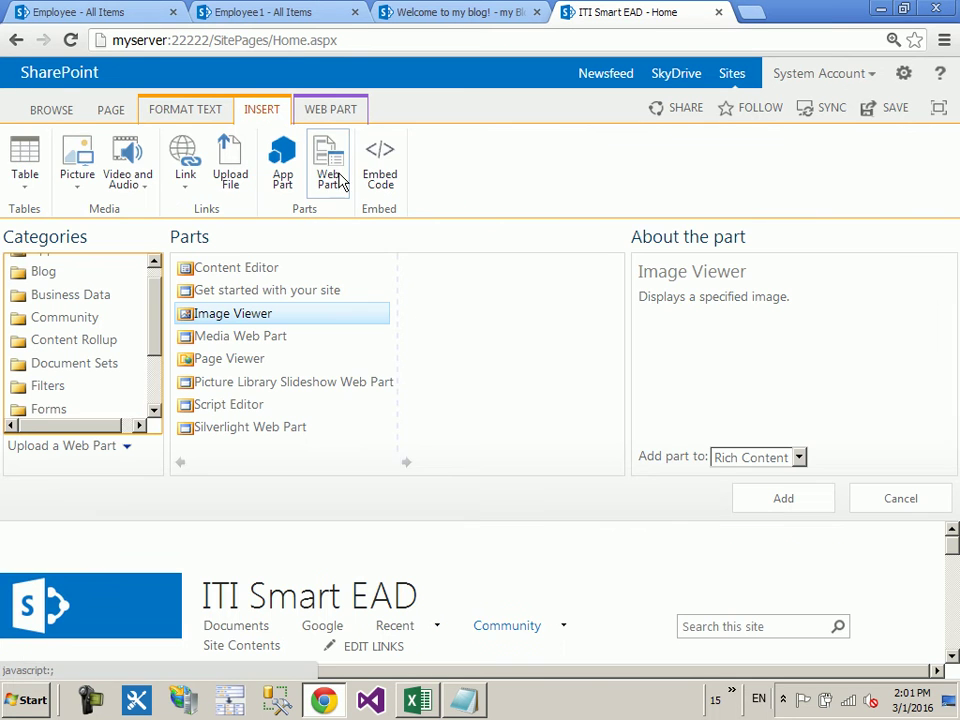
pyautogui.click(290, 385)
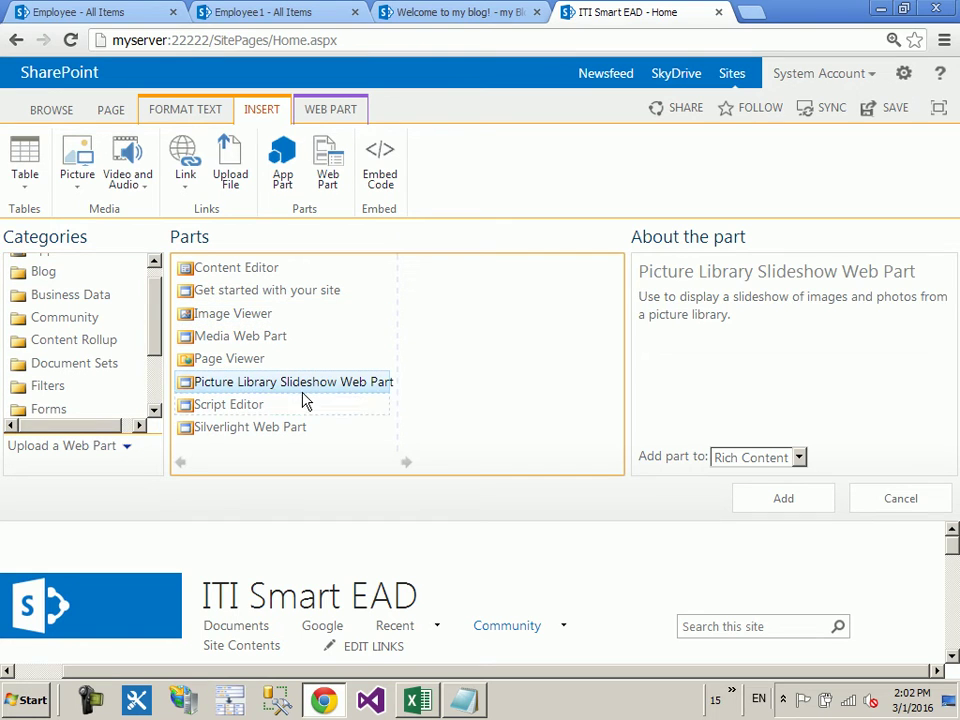
pyautogui.click(789, 500)
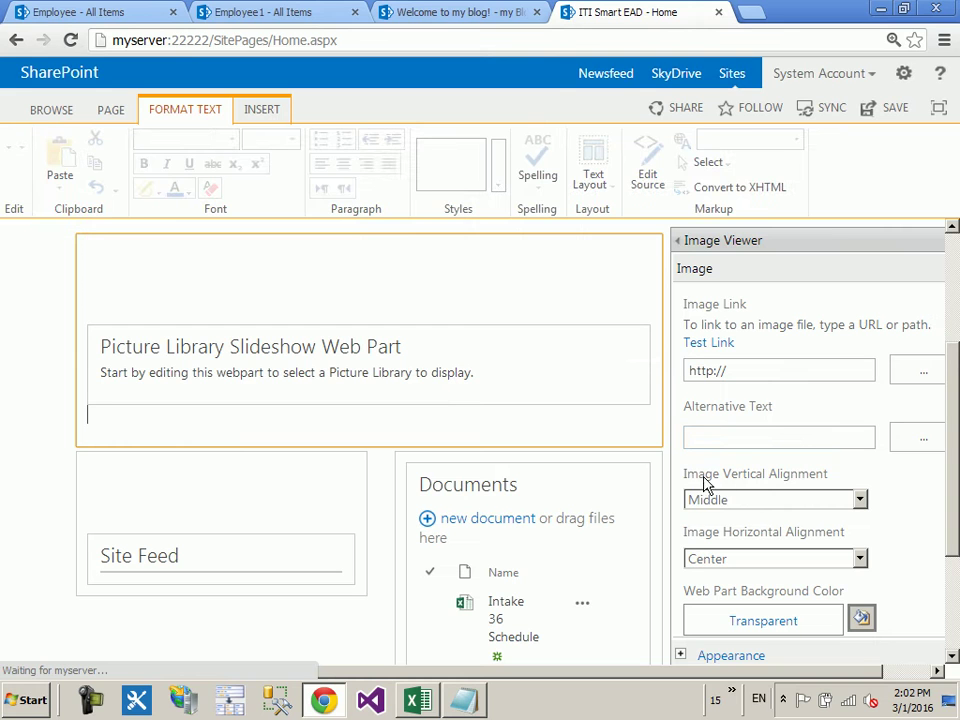
# Step: Open the slideshow web part's settings and keep Pictures as its picture library
pyautogui.click(610, 350)
pyautogui.click(540, 474)
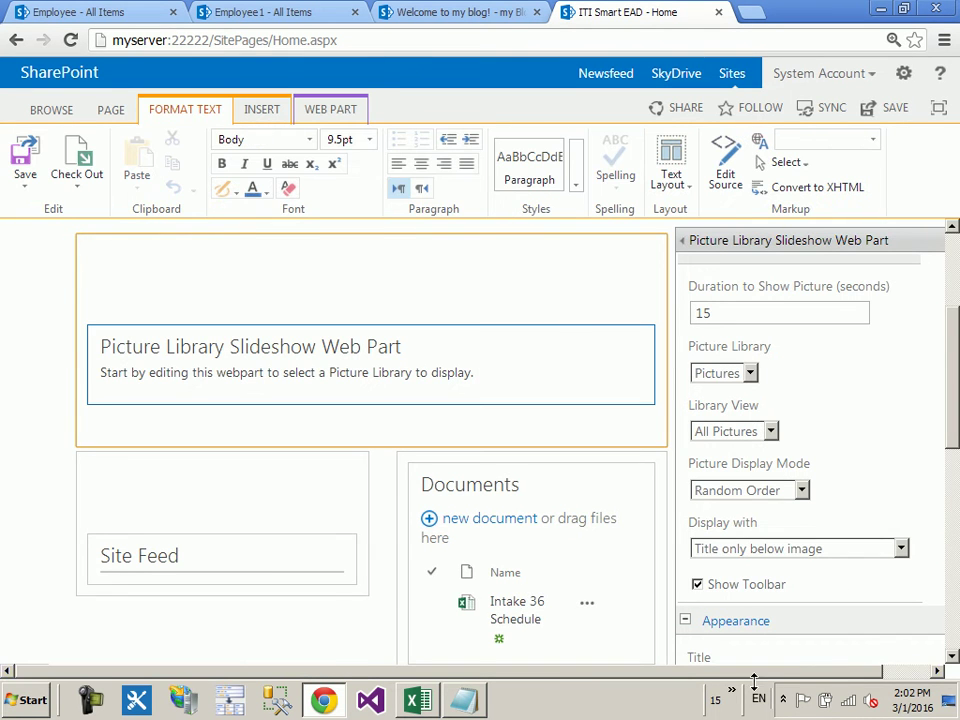
pyautogui.click(700, 373)
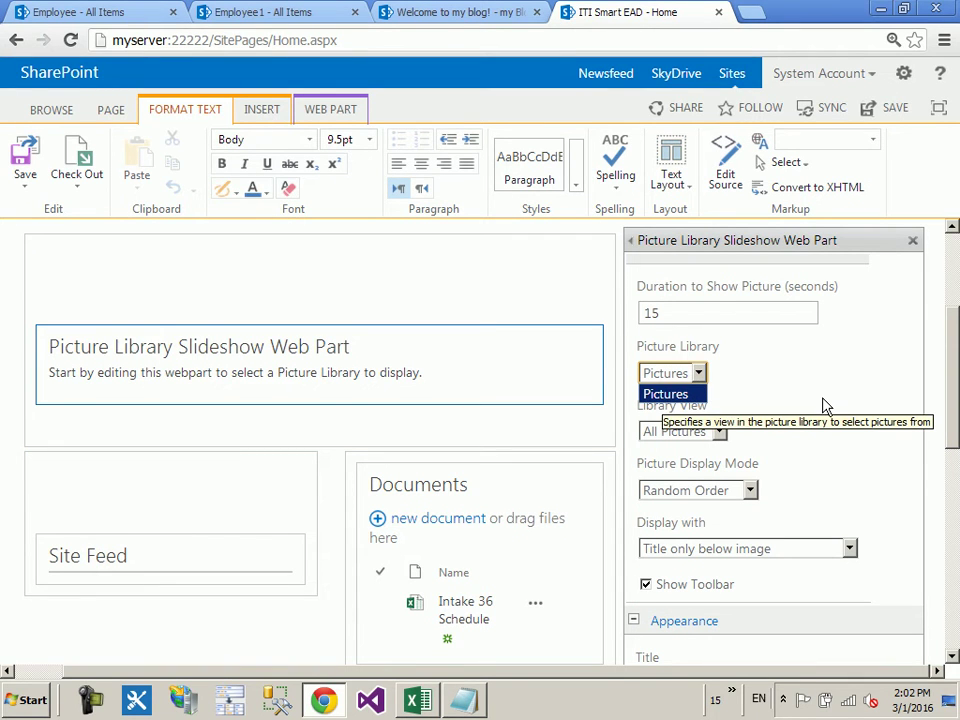
pyautogui.click(615, 396)
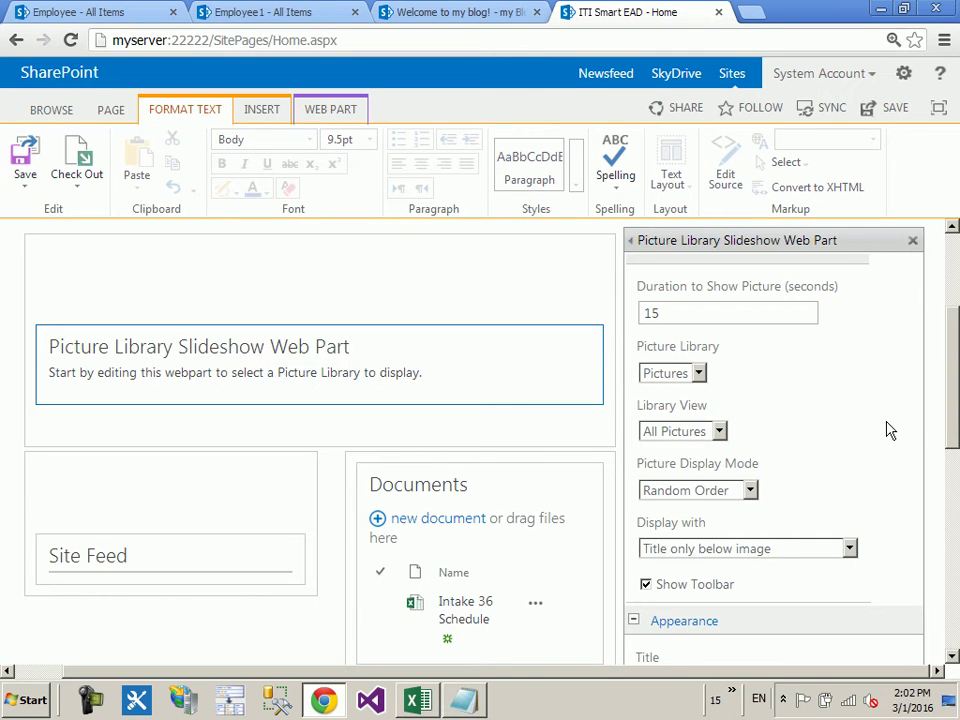
# Step: Set Random Order display with 'Title and Description below image' and apply with OK
pyautogui.scroll(-2, 889, 430)
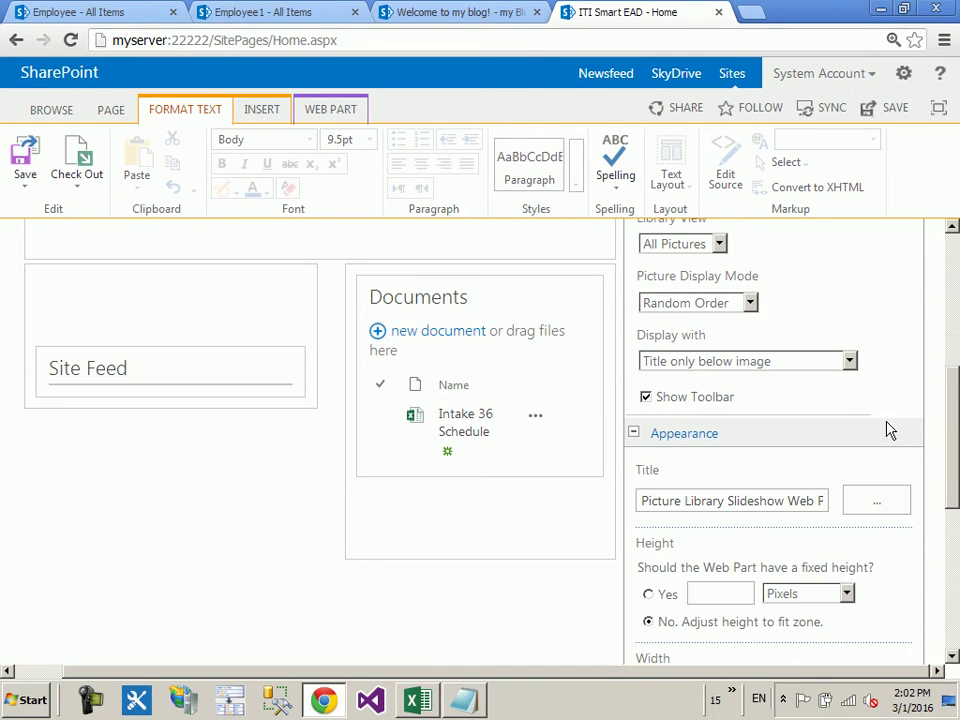
pyautogui.click(750, 303)
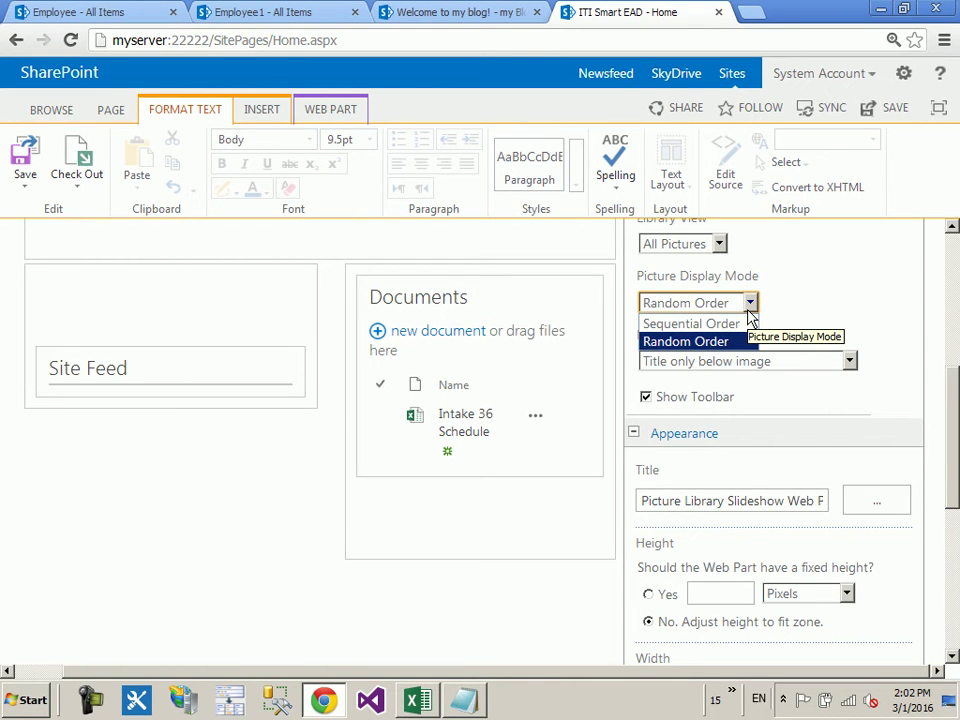
pyautogui.click(859, 302)
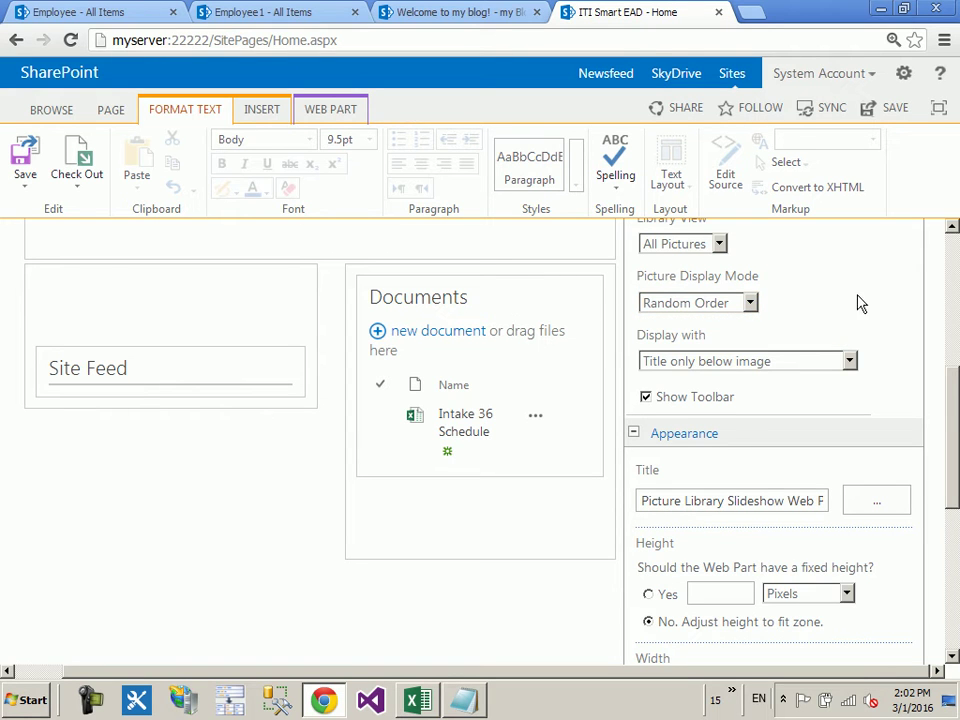
pyautogui.click(763, 362)
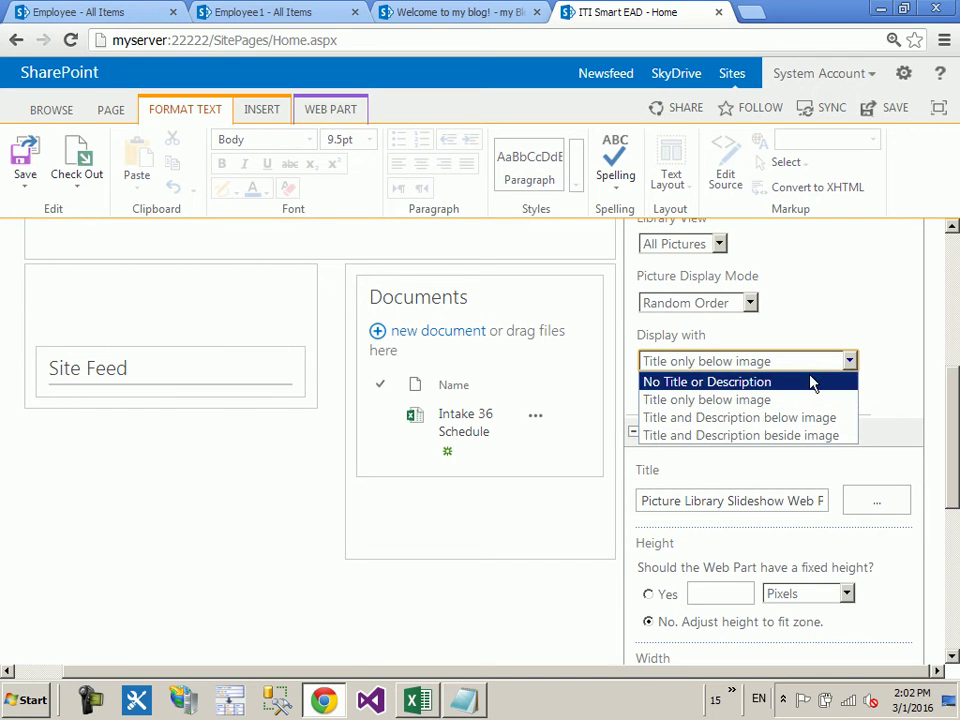
pyautogui.click(814, 419)
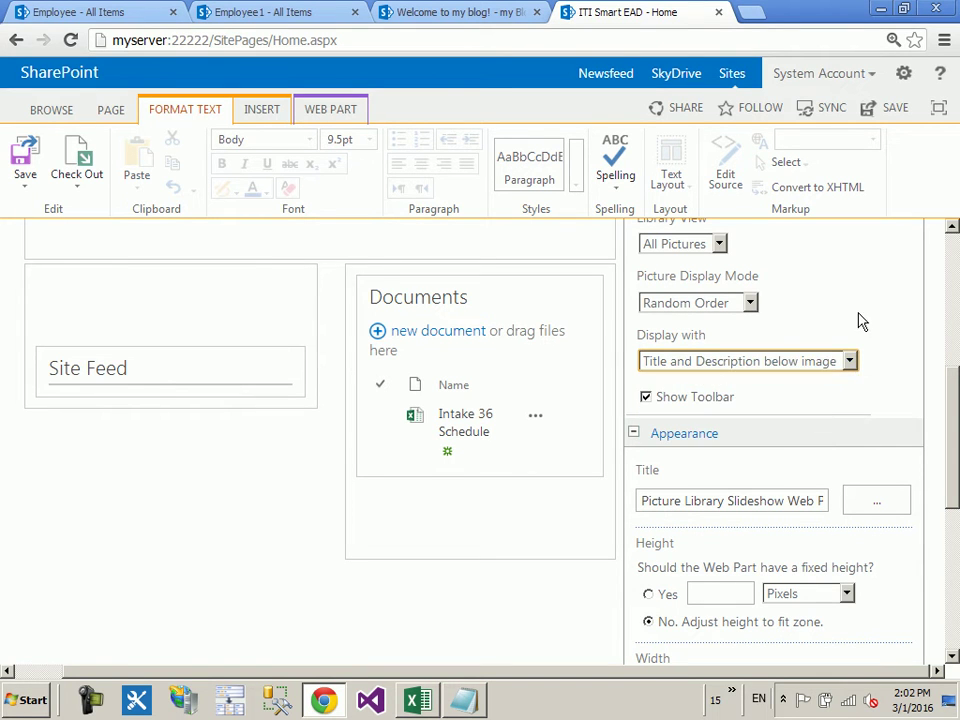
pyautogui.scroll(-4, 780, 440)
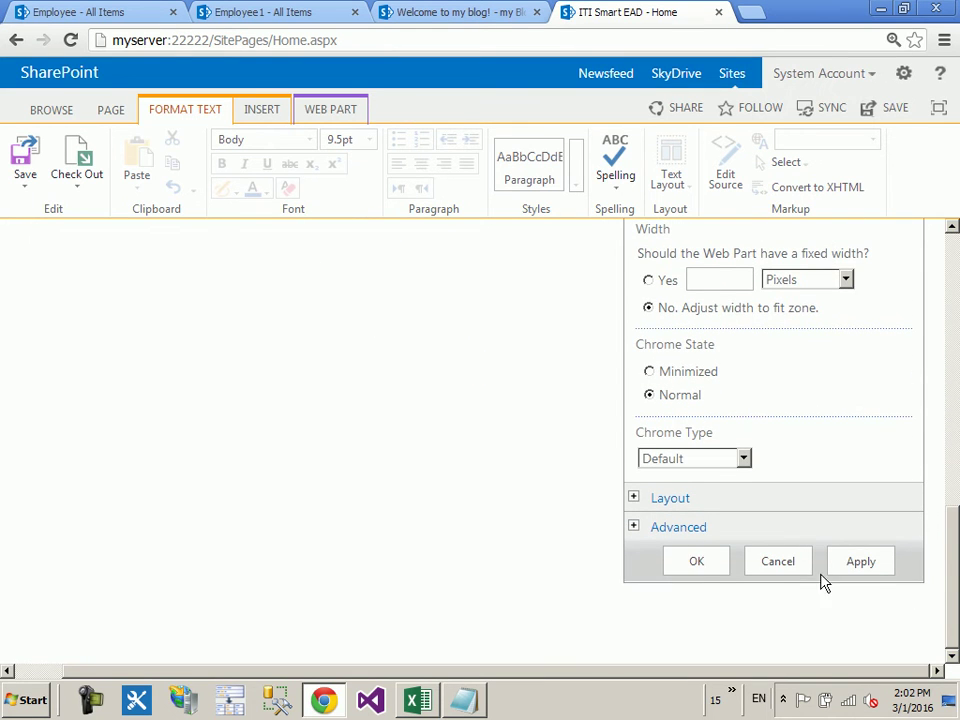
pyautogui.click(693, 566)
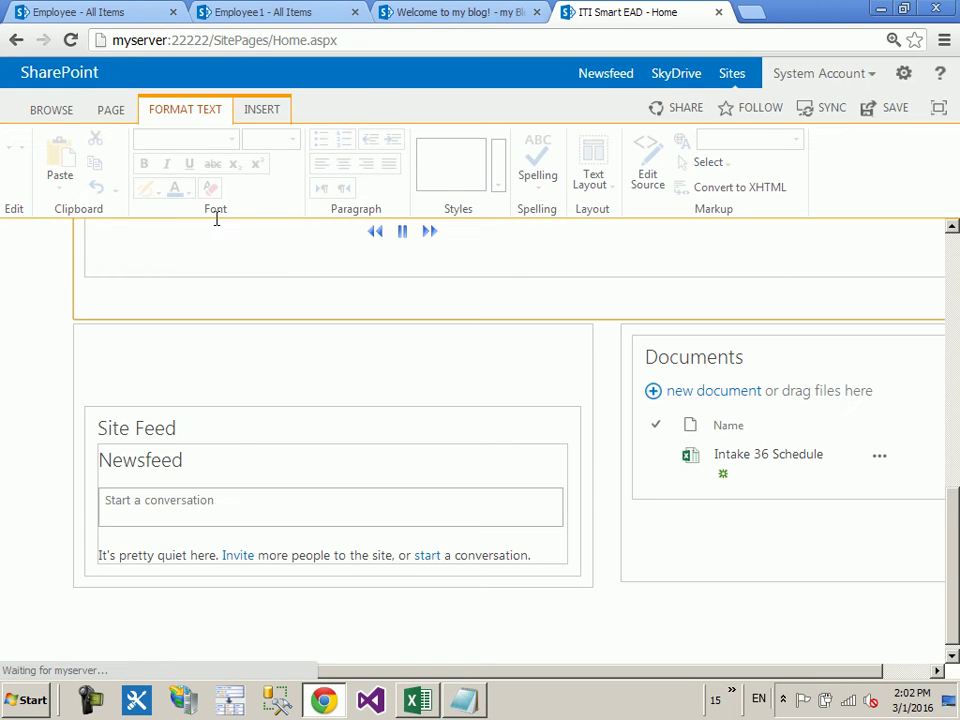
# Step: Save the Home page and leave edit mode
pyautogui.click(110, 110)
pyautogui.click(25, 152)
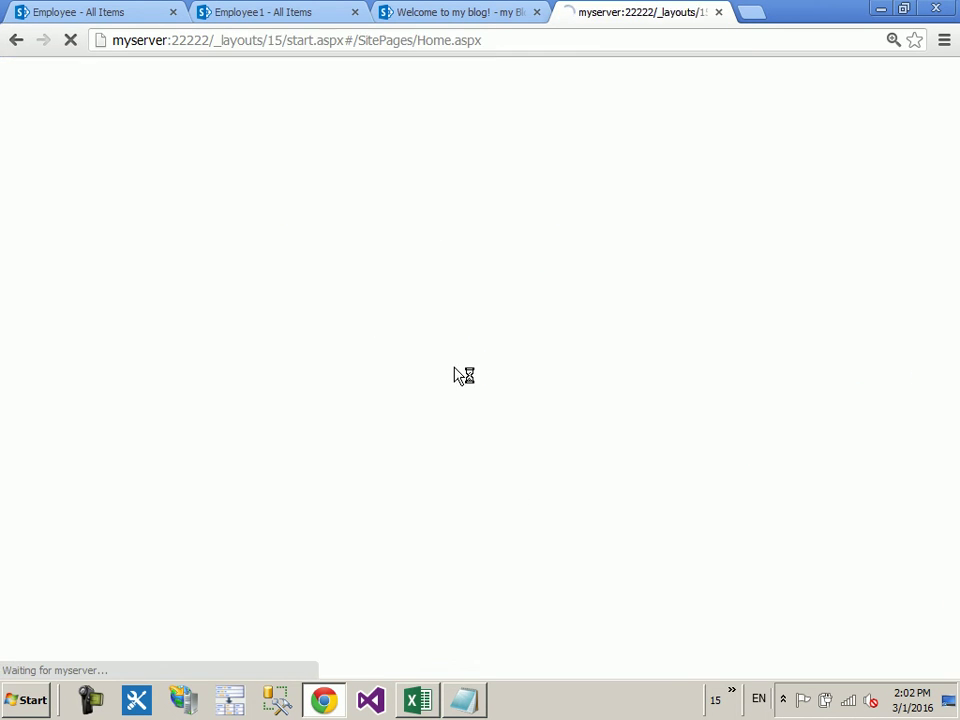
pyautogui.scroll(-3, 810, 463)
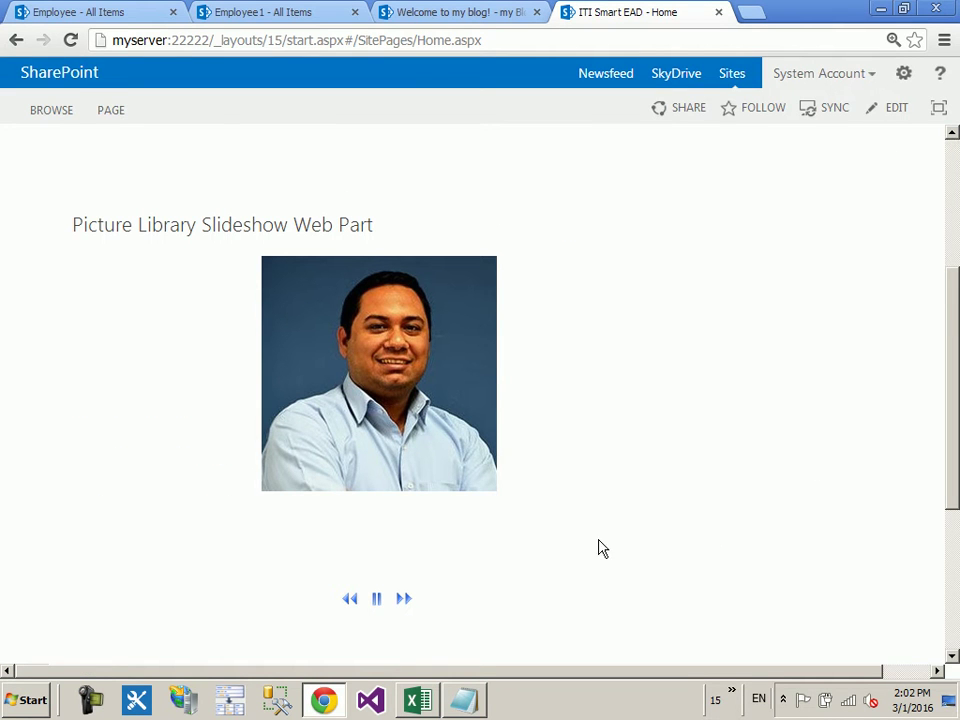
# Step: Advance the slideshow four times to cycle through the library pictures
pyautogui.click(403, 599)
pyautogui.click(403, 599)
pyautogui.click(403, 599)
pyautogui.click(403, 599)
# Step: Put the Home page back in edit mode and open the slideshow web part's settings
pyautogui.click(111, 110)
pyautogui.click(24, 152)
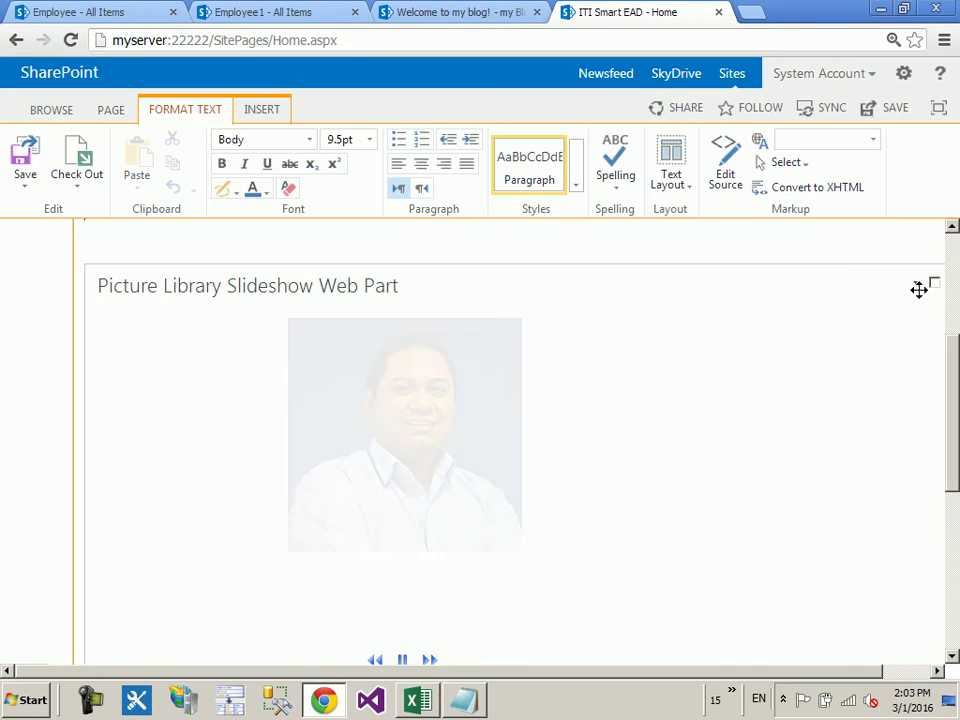
pyautogui.click(933, 284)
pyautogui.click(834, 388)
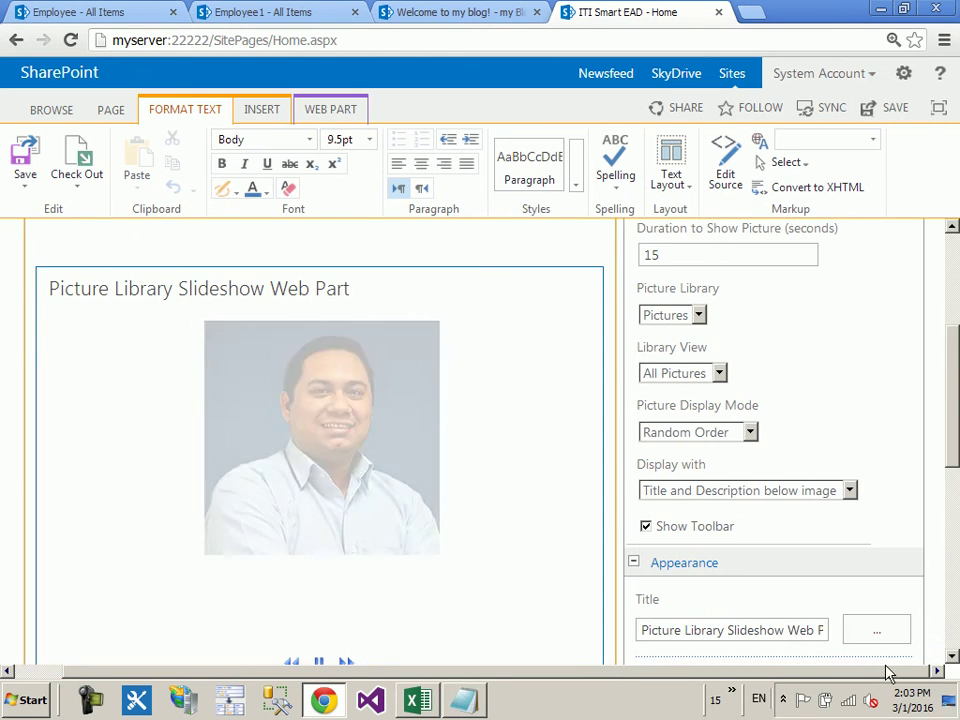
# Step: Review the expanded Advanced settings, then cancel without applying changes
pyautogui.scroll(-3, 858, 486)
pyautogui.scroll(-3, 858, 486)
pyautogui.click(680, 526)
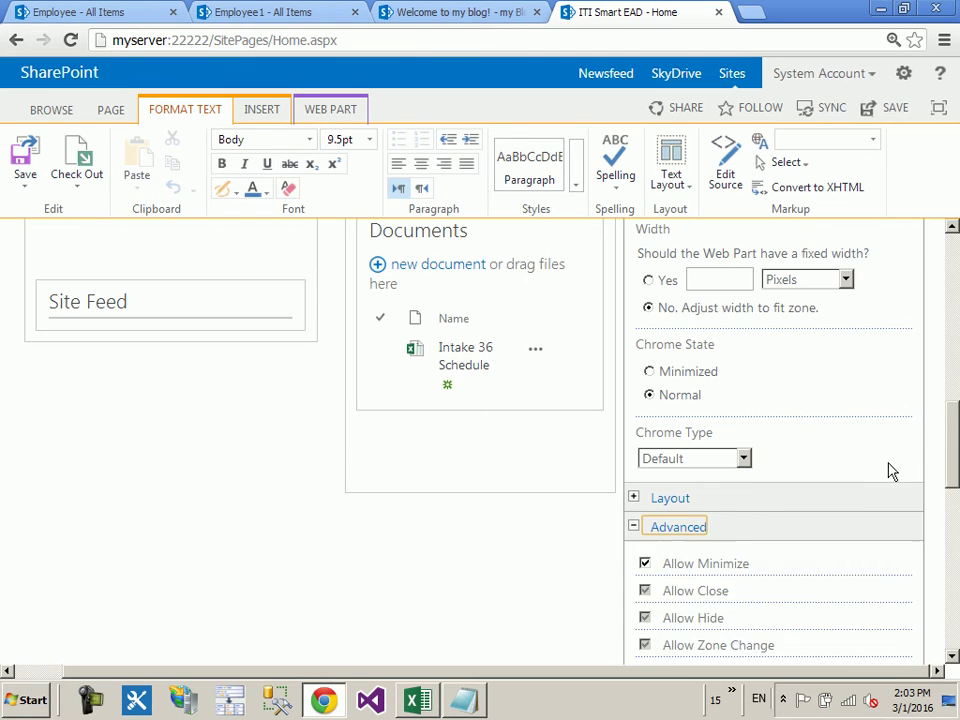
pyautogui.scroll(-5, 860, 485)
pyautogui.scroll(-3, 890, 472)
pyautogui.scroll(4, 766, 512)
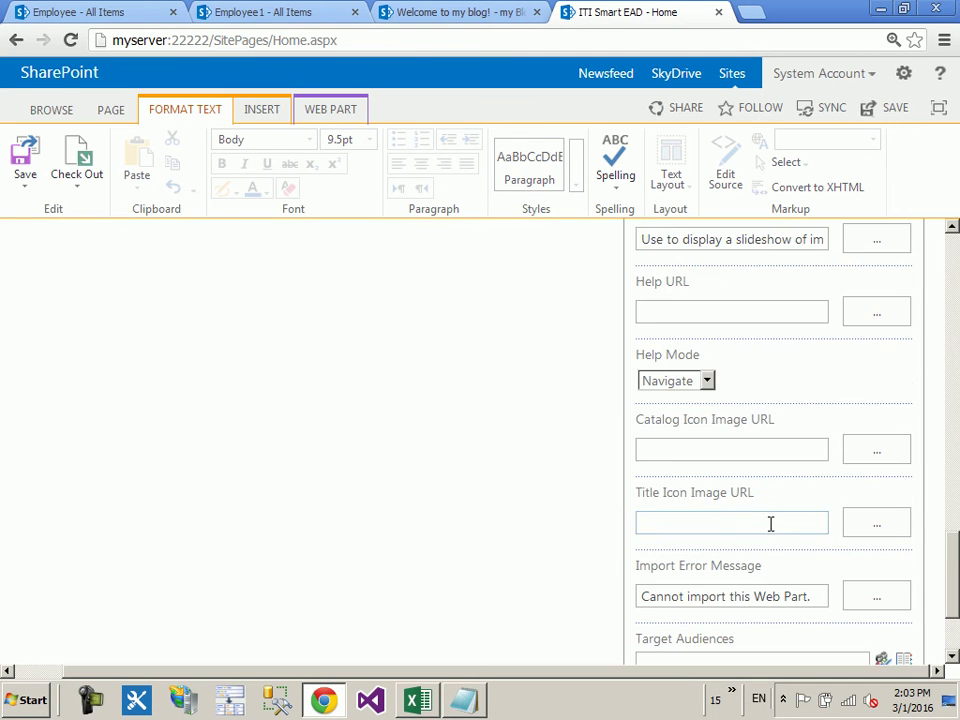
pyautogui.scroll(4, 766, 512)
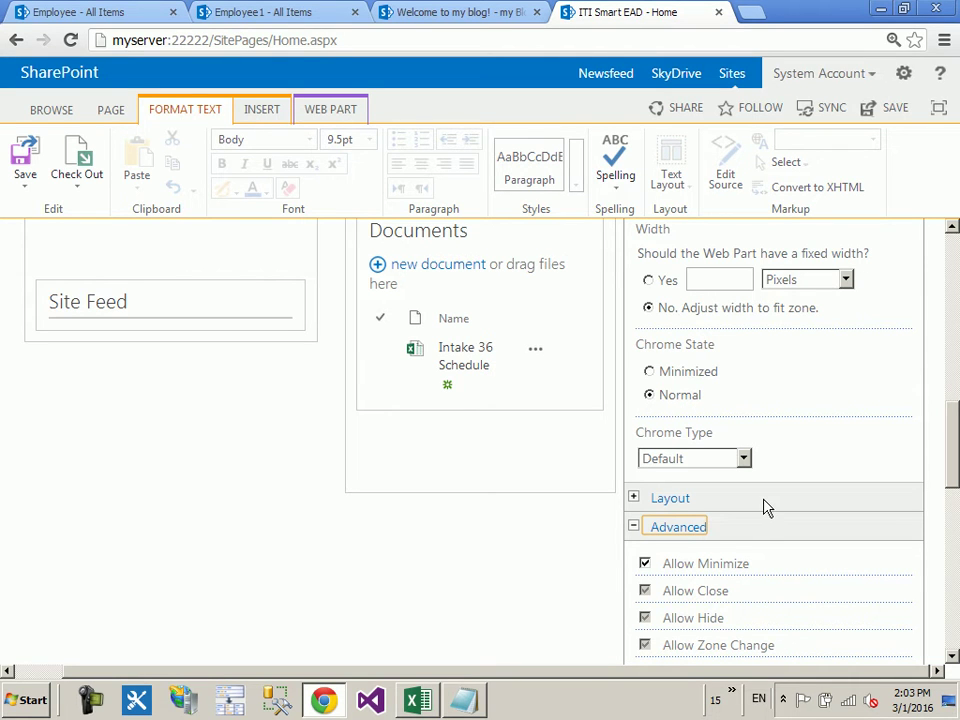
pyautogui.scroll(-6, 767, 505)
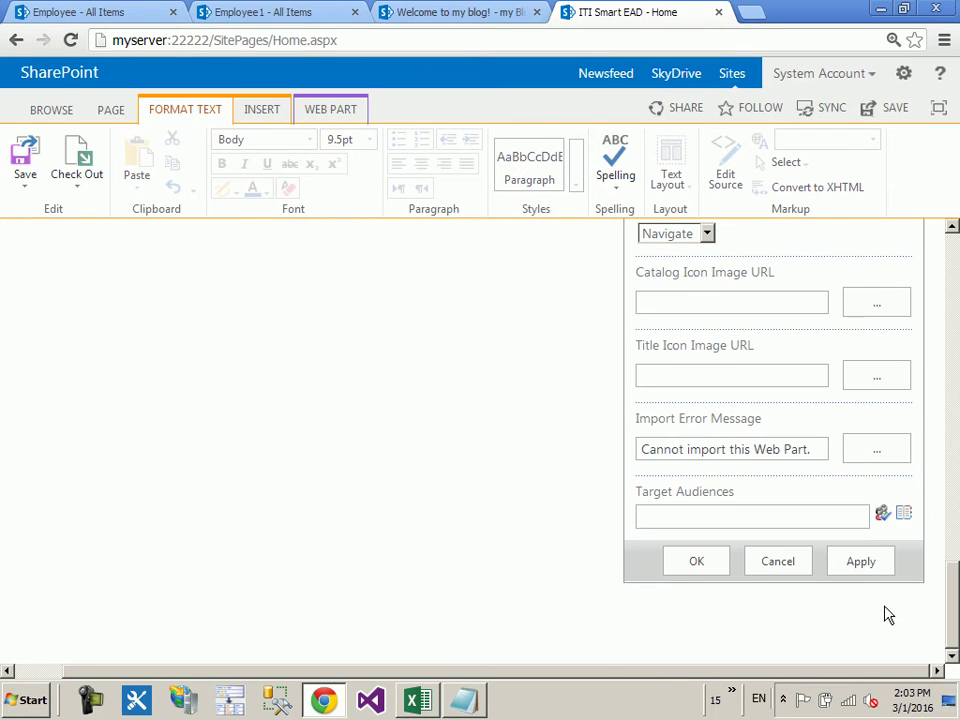
pyautogui.click(778, 562)
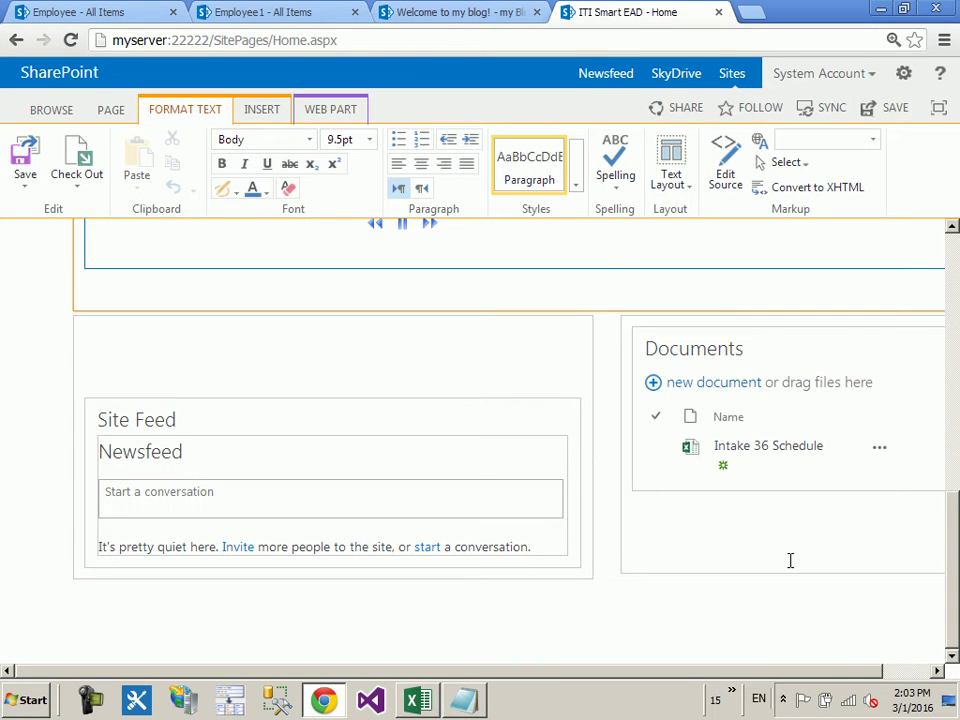
# Step: Delete the Picture Library Slideshow web part from the Home page
pyautogui.scroll(3, 630, 326)
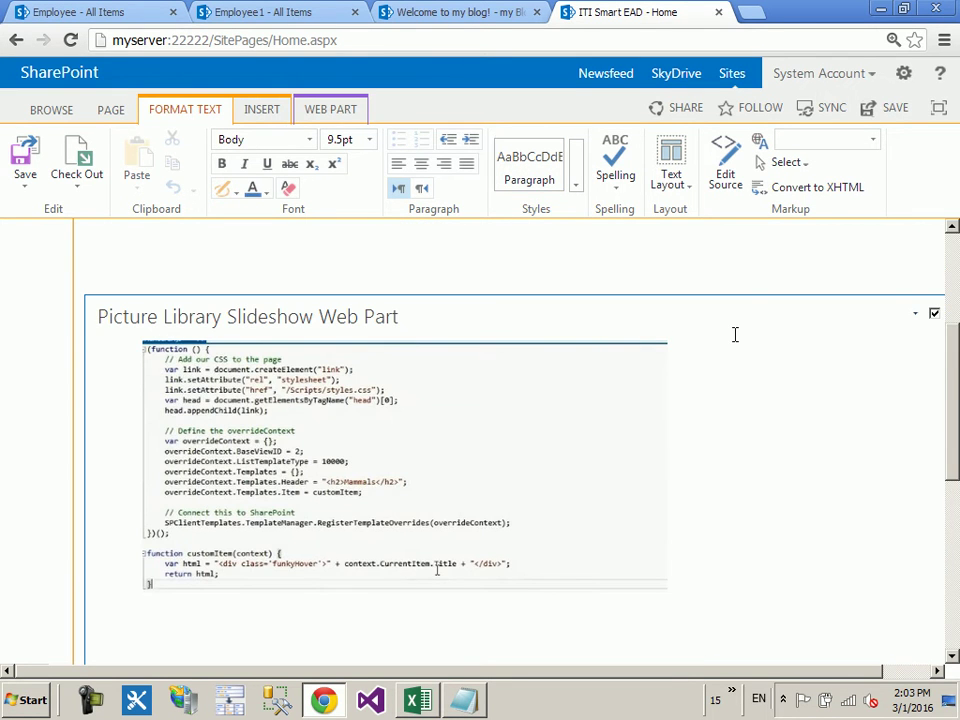
pyautogui.press('Delete')
pyautogui.scroll(3, 692, 315)
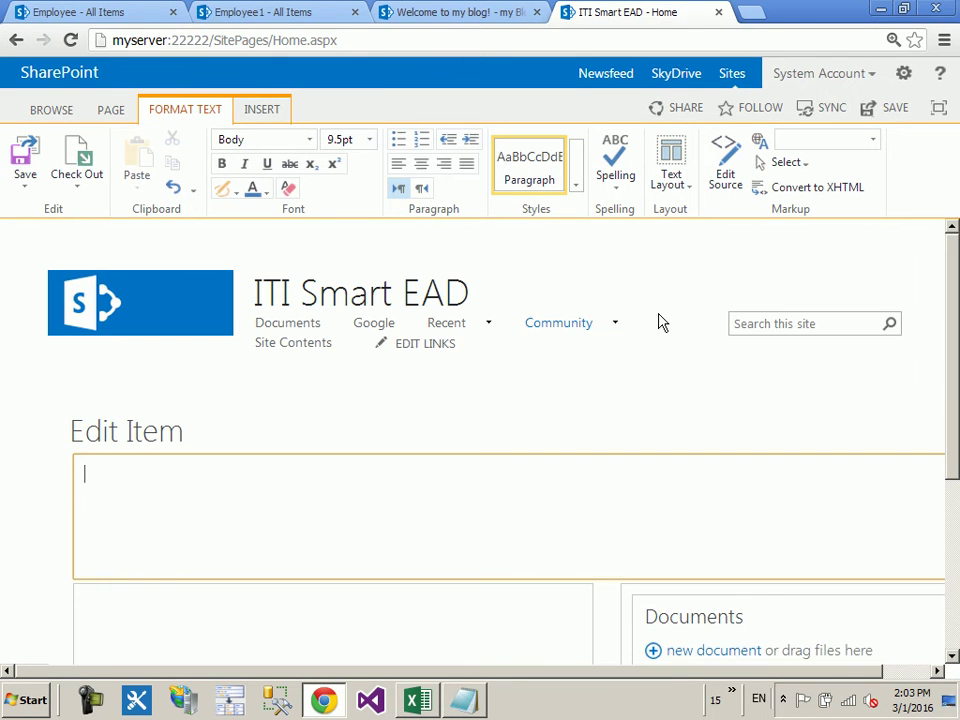
# Step: Browse the web part picker's Content Rollup, Media, Search and Social categories, then cancel without adding
pyautogui.click(270, 109)
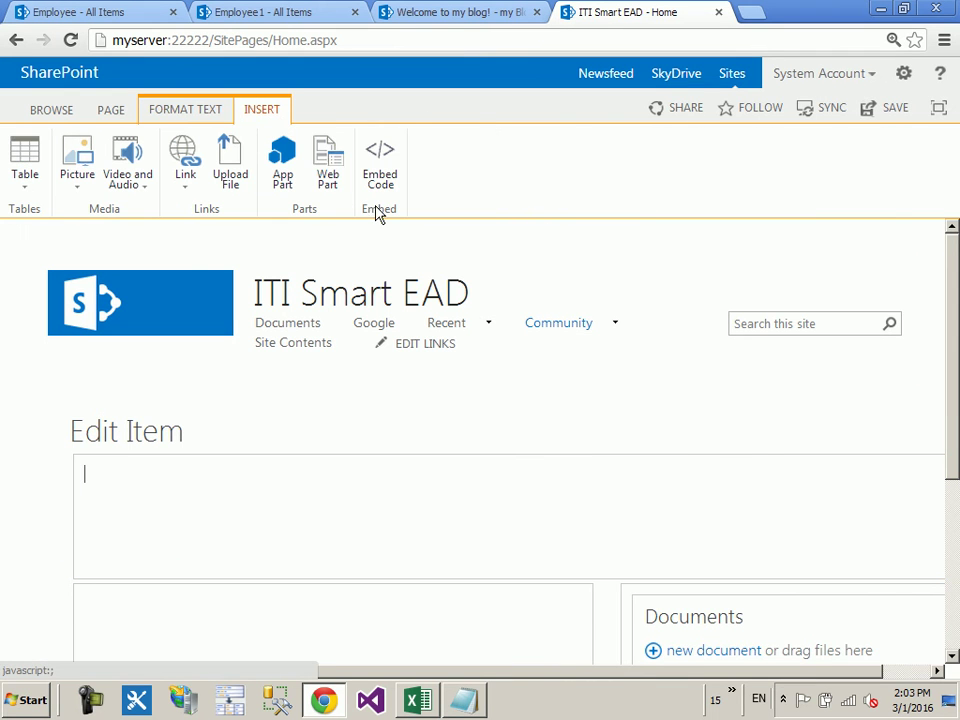
pyautogui.click(328, 172)
pyautogui.click(95, 362)
pyautogui.scroll(-2, 97, 380)
pyautogui.click(95, 337)
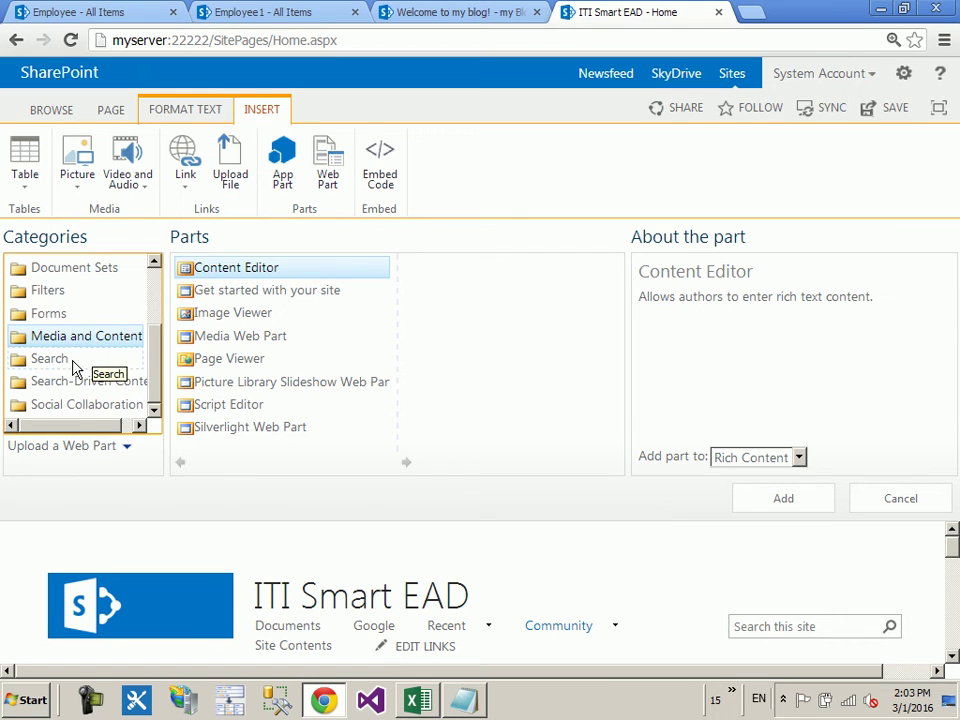
pyautogui.click(72, 364)
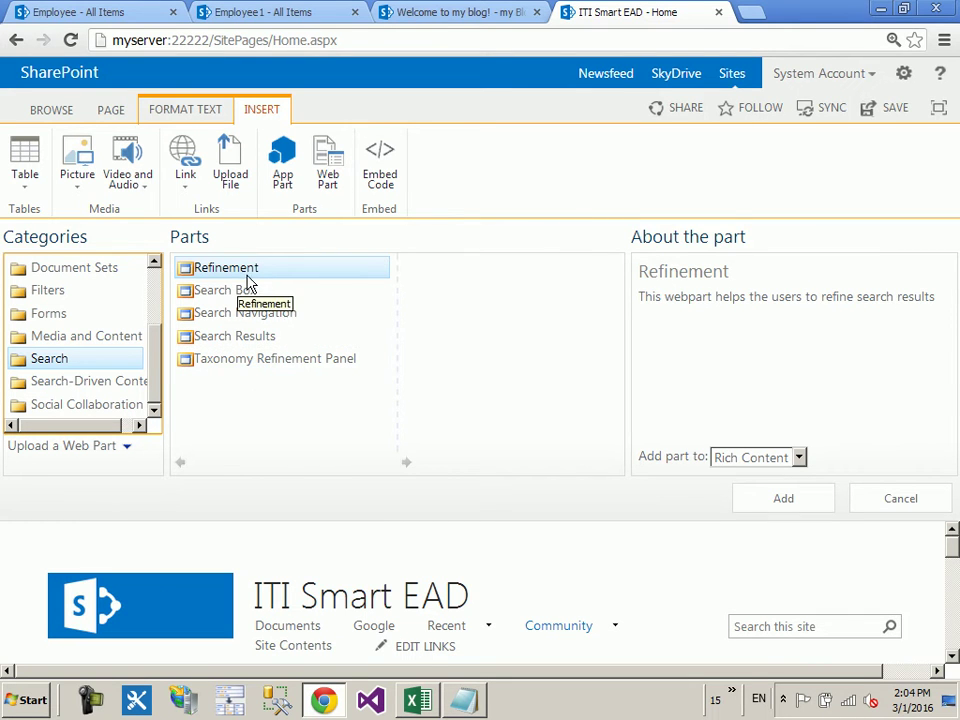
pyautogui.click(128, 381)
pyautogui.click(113, 405)
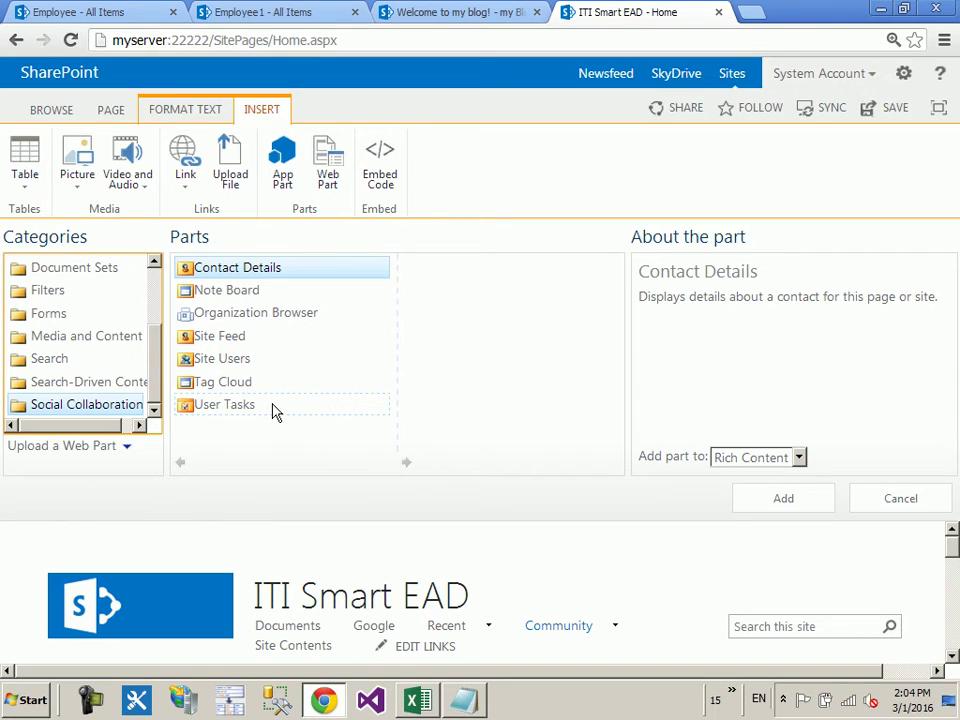
pyautogui.click(921, 501)
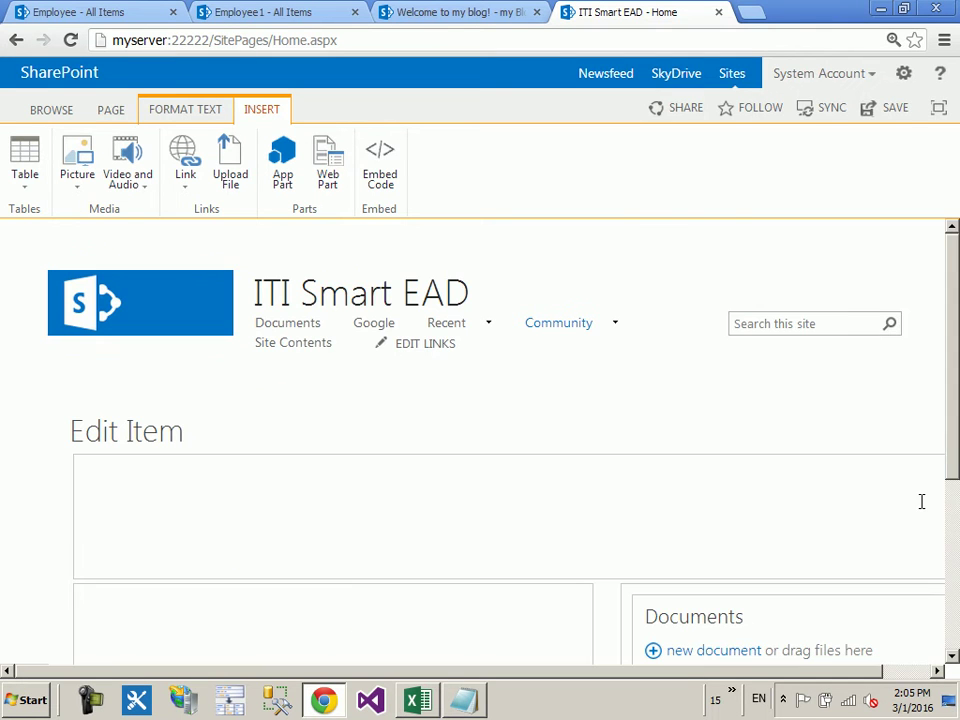
# Step: Save the edited ITI Smart EAD home page from the PAGE tab, leaving edit mode
pyautogui.click(110, 110)
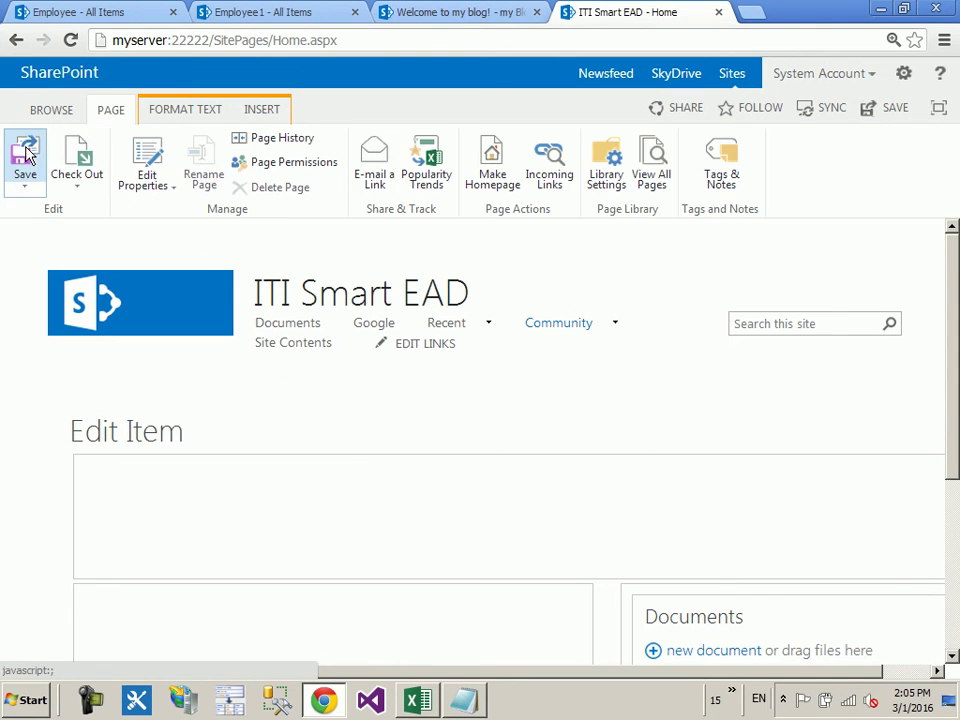
pyautogui.click(27, 154)
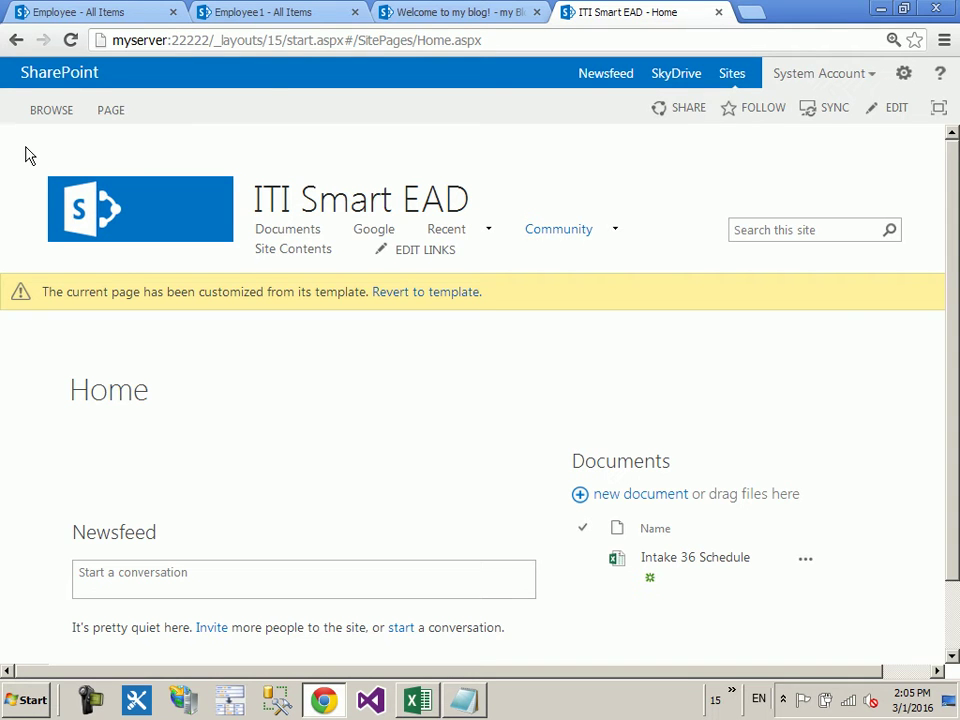
pyautogui.click(903, 73)
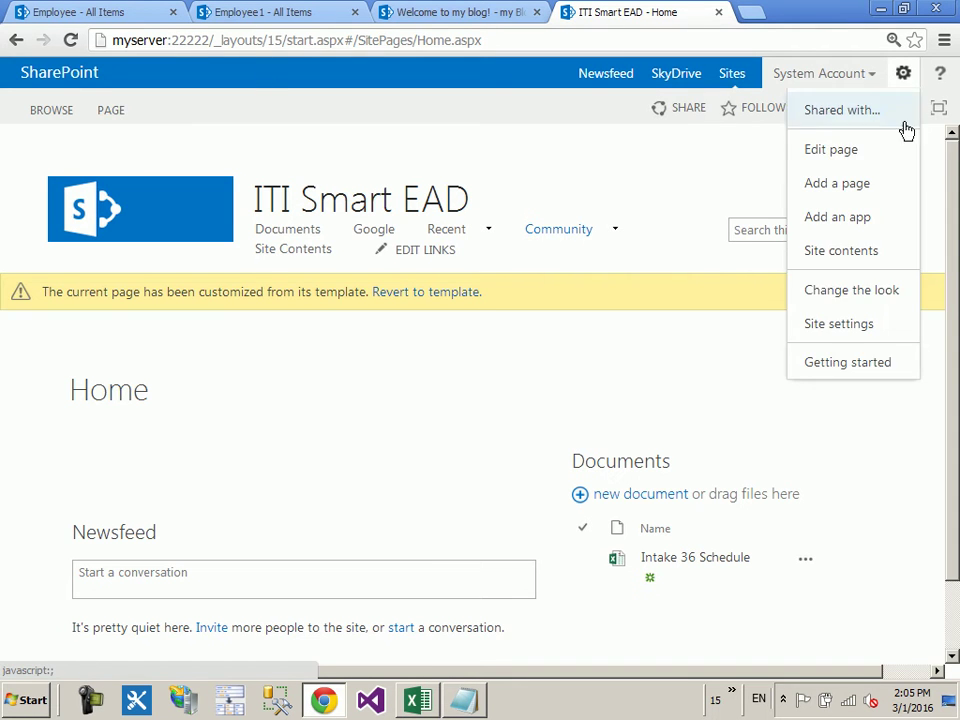
# Step: Open Site settings, then the Solutions gallery under Web Designer Galleries
pyautogui.click(835, 325)
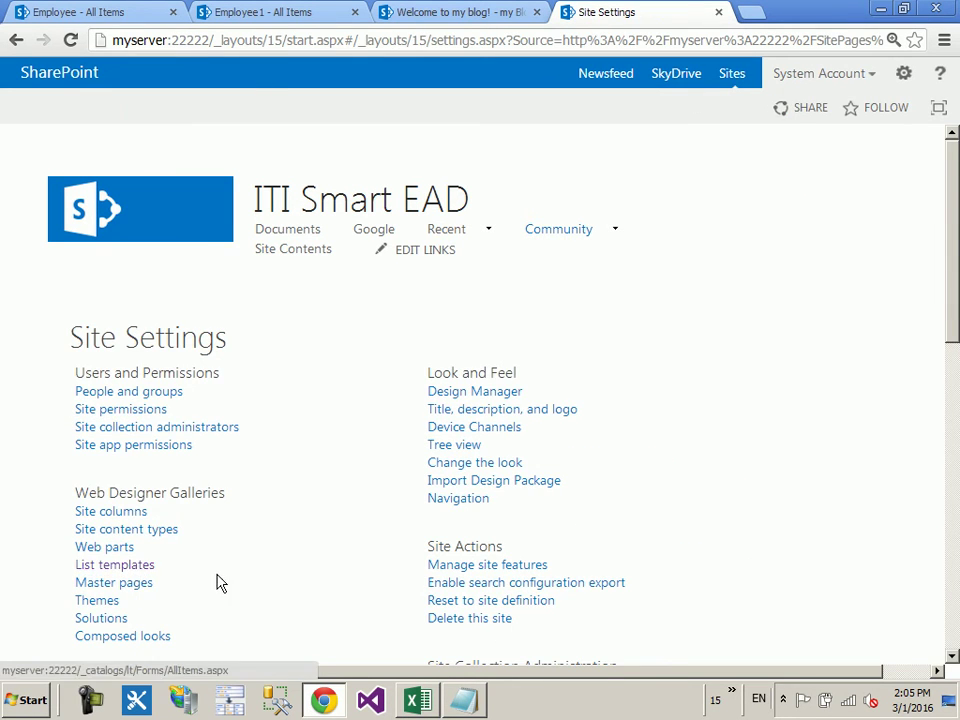
pyautogui.click(110, 620)
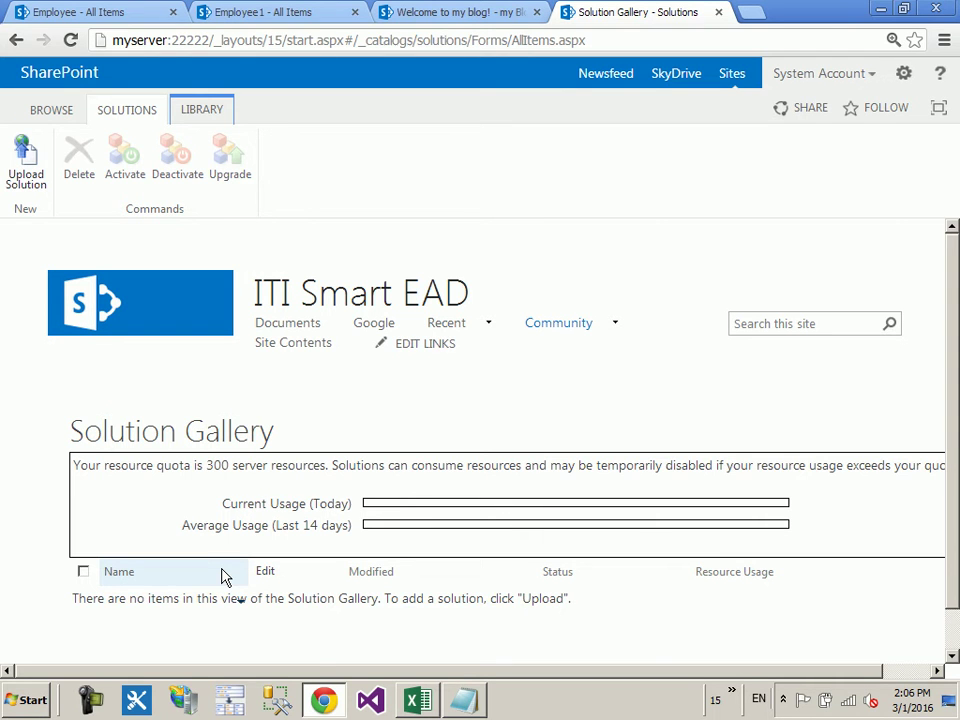
# Step: Return to the site's home page, briefly bringing up the Excel worksheet and minimizing it
pyautogui.click(128, 321)
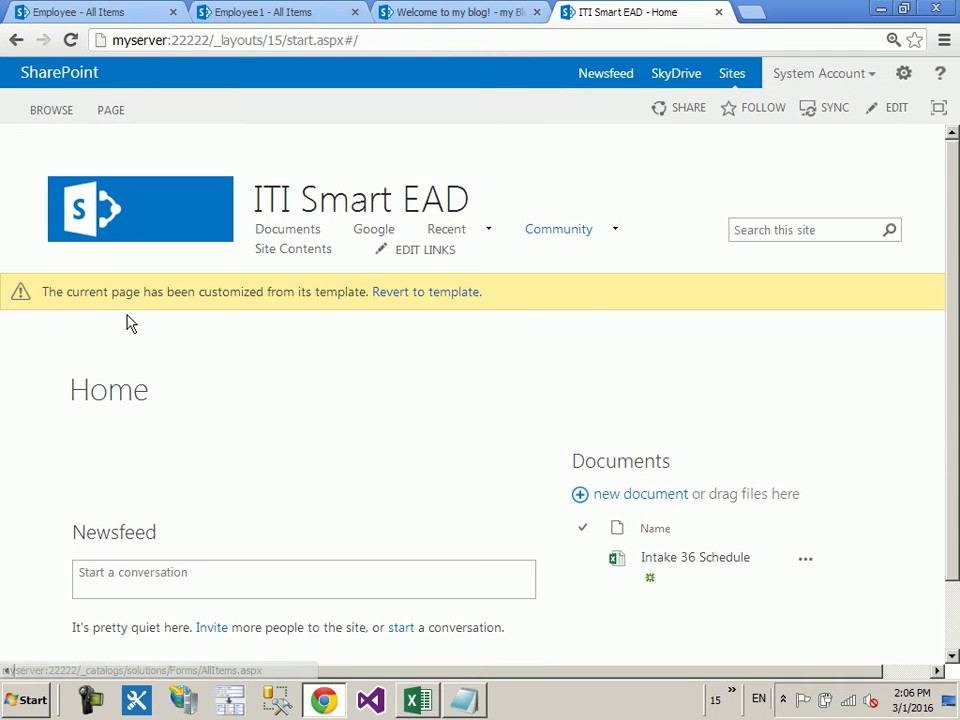
pyautogui.click(432, 700)
pyautogui.click(432, 700)
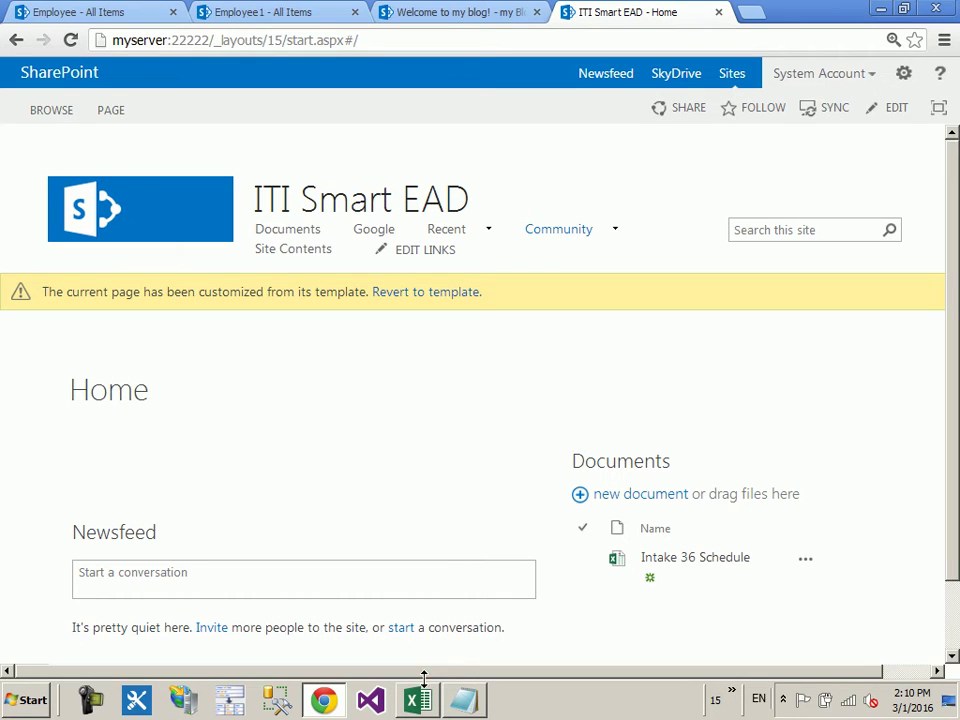
# Step: Open the Site Contents page listing all the site's lists and libraries
pyautogui.click(904, 74)
pyautogui.click(900, 335)
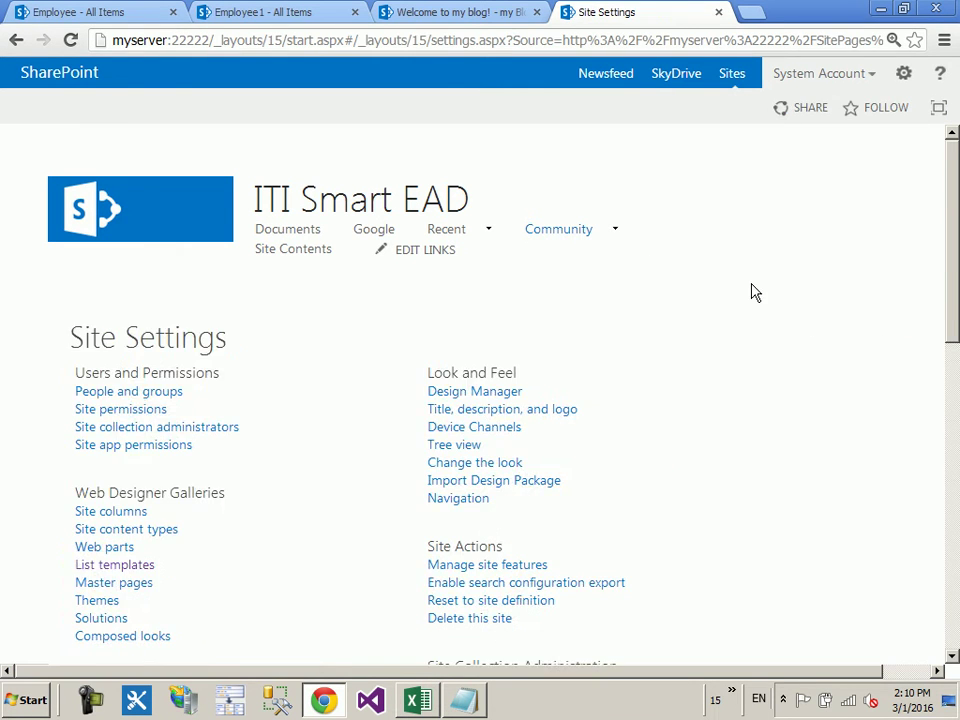
pyautogui.scroll(-4, 720, 324)
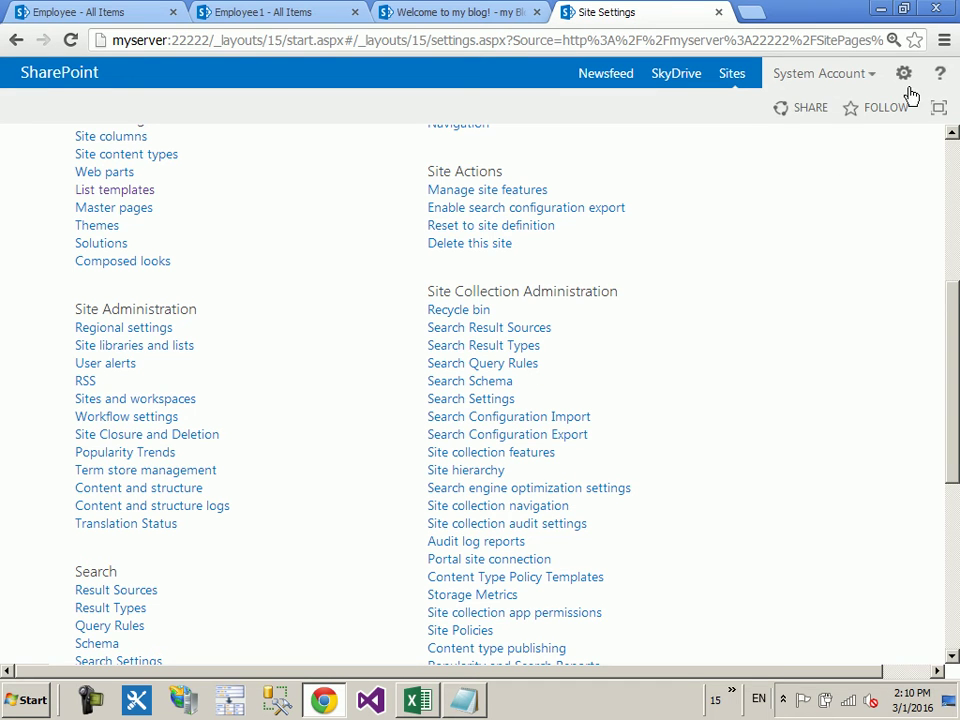
pyautogui.click(904, 74)
pyautogui.click(842, 218)
# Step: Open the my Documents library and check its New Document types
pyautogui.scroll(-5, 587, 386)
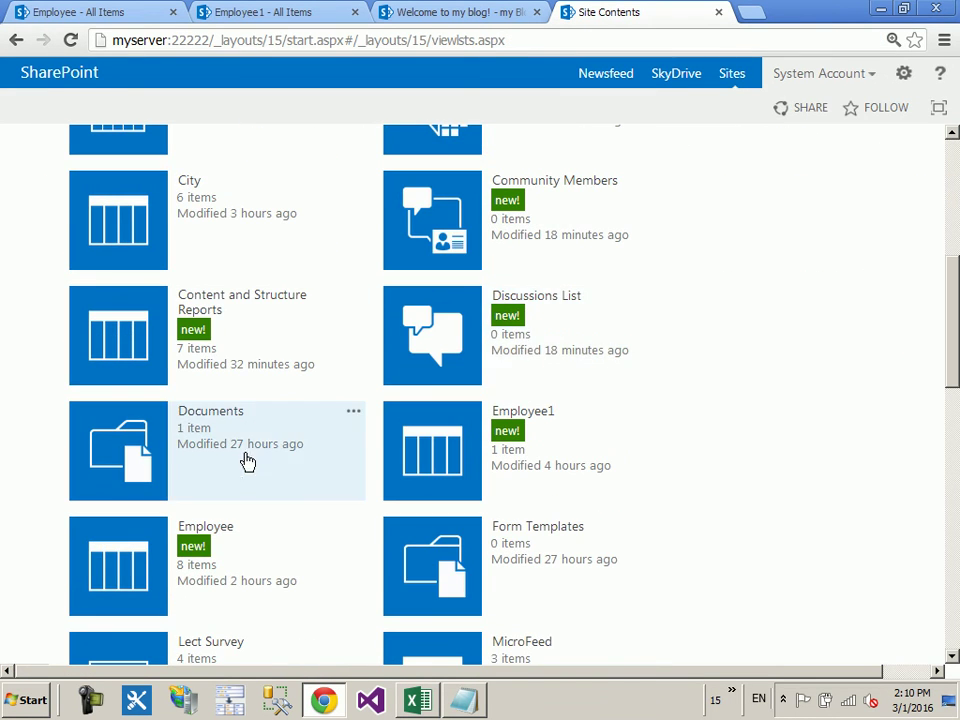
pyautogui.scroll(-6, 255, 447)
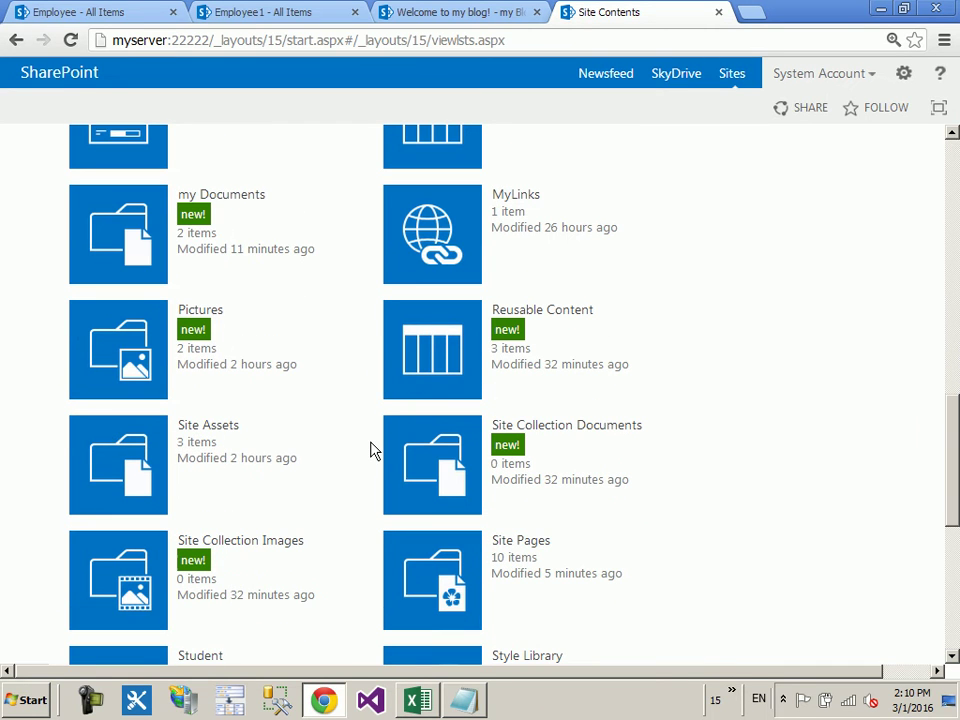
pyautogui.click(133, 251)
pyautogui.click(110, 110)
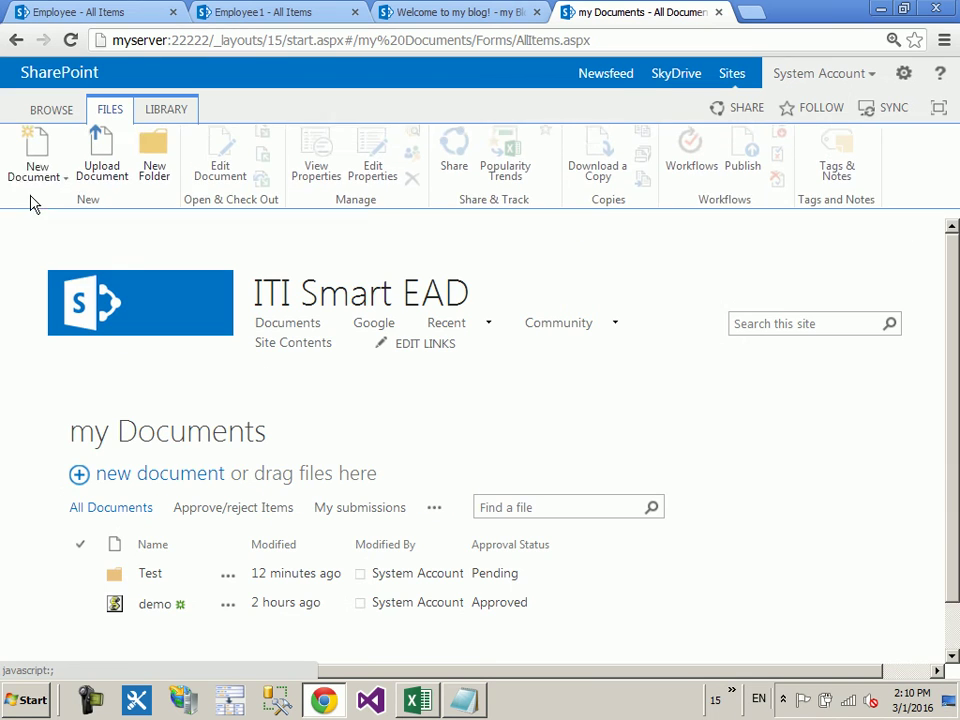
pyautogui.click(37, 186)
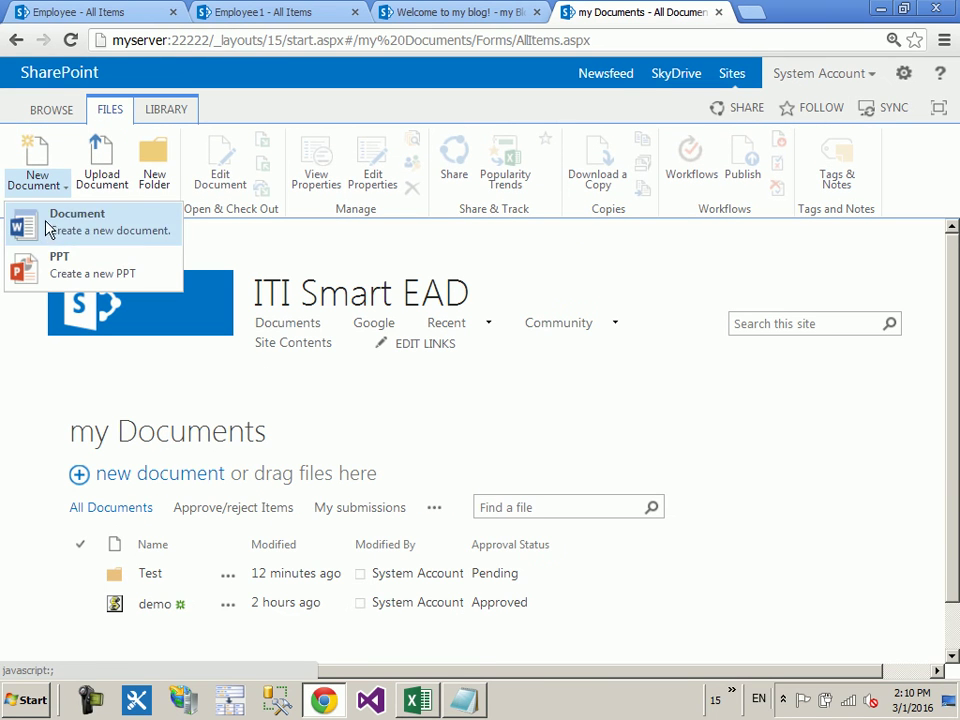
# Step: Open my Documents' Library Settings and scroll down to its Content Types
pyautogui.click(168, 110)
pyautogui.click(838, 163)
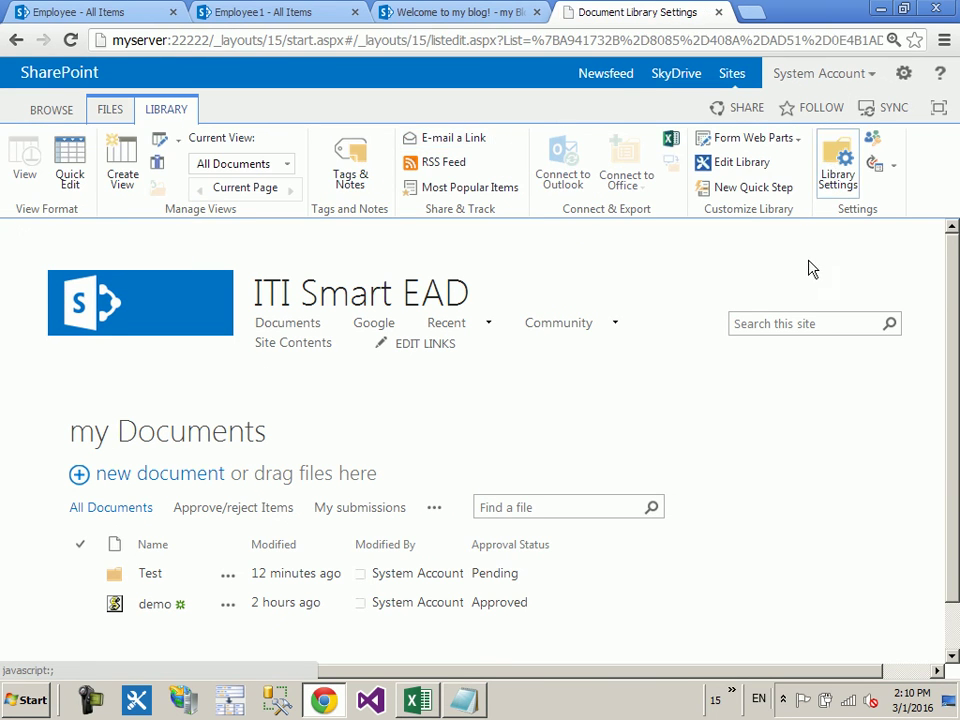
pyautogui.scroll(-2, 600, 345)
pyautogui.scroll(-1, 467, 439)
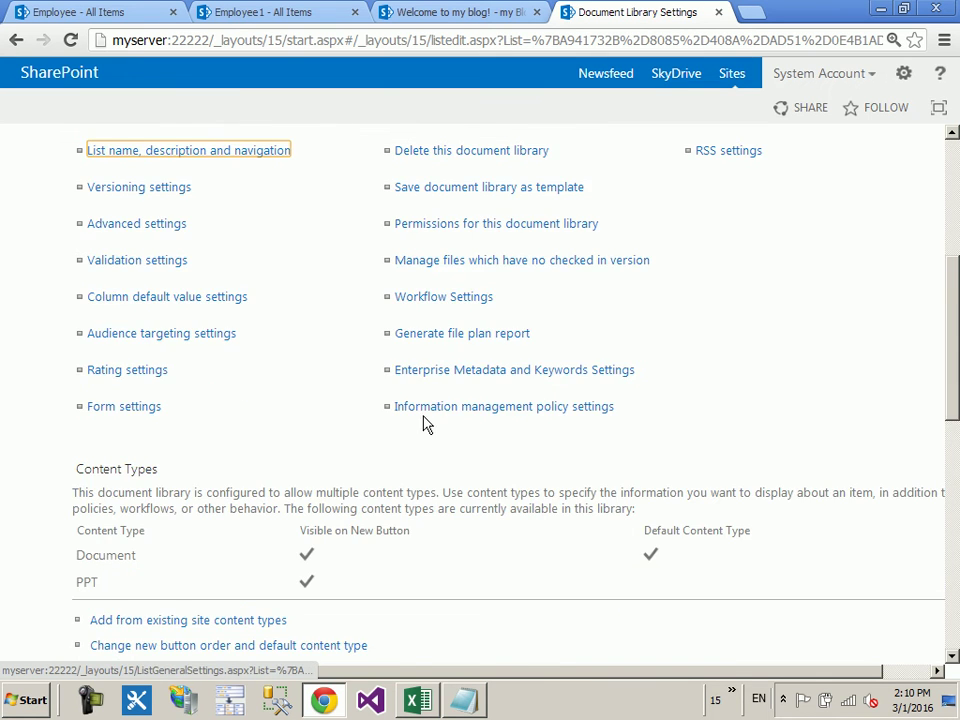
pyautogui.scroll(-2, 300, 460)
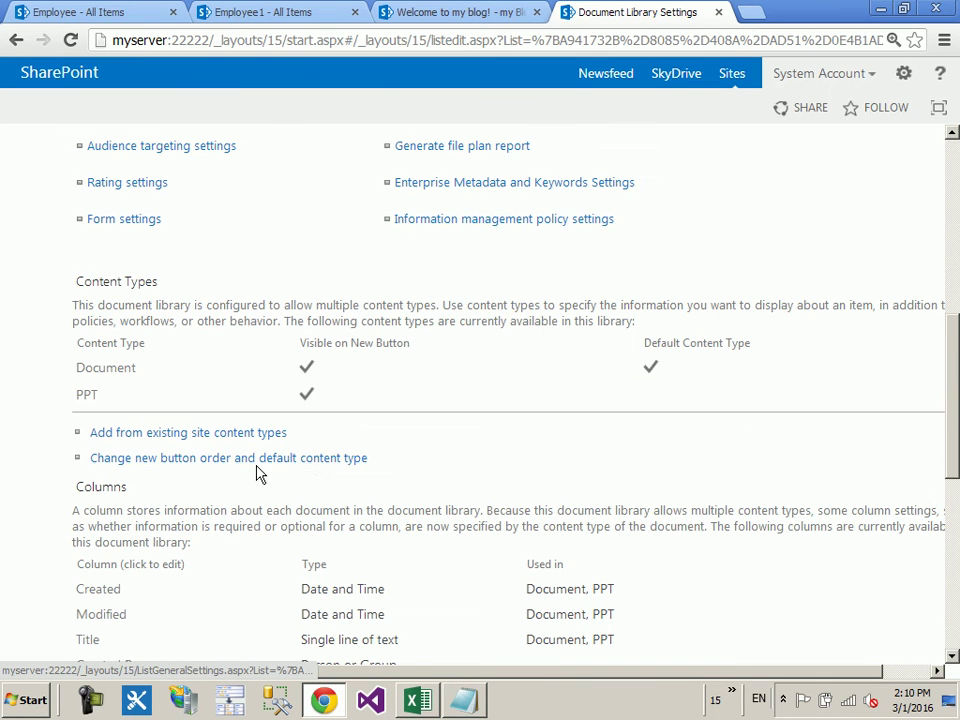
# Step: Set the new button order to PPT at position 1 and Document at 2, and confirm with OK
pyautogui.click(205, 465)
pyautogui.click(732, 411)
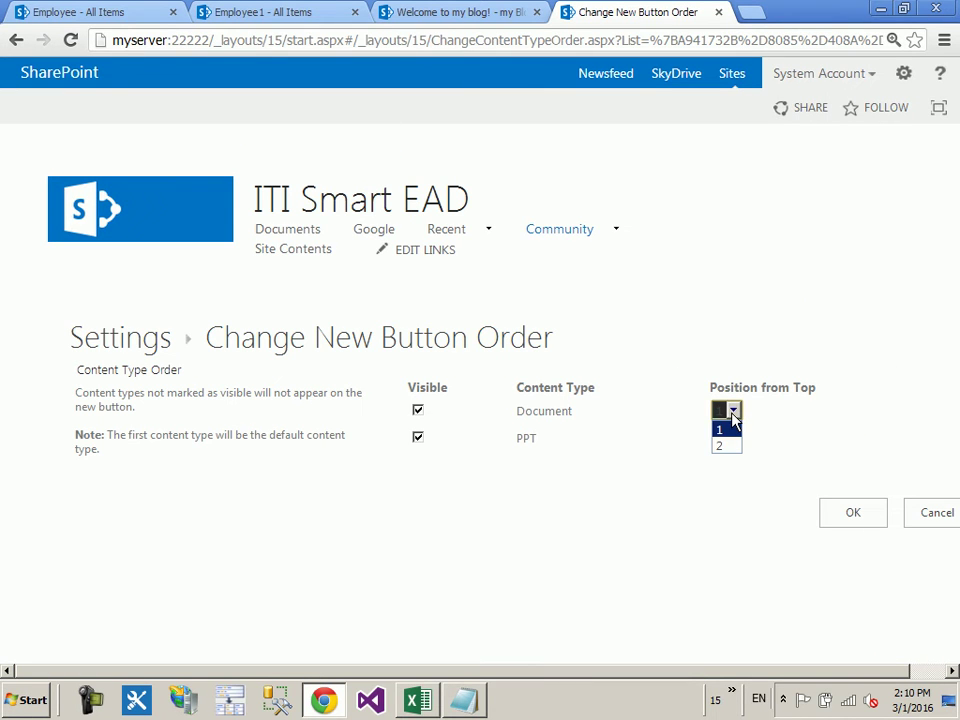
pyautogui.click(724, 446)
pyautogui.click(735, 437)
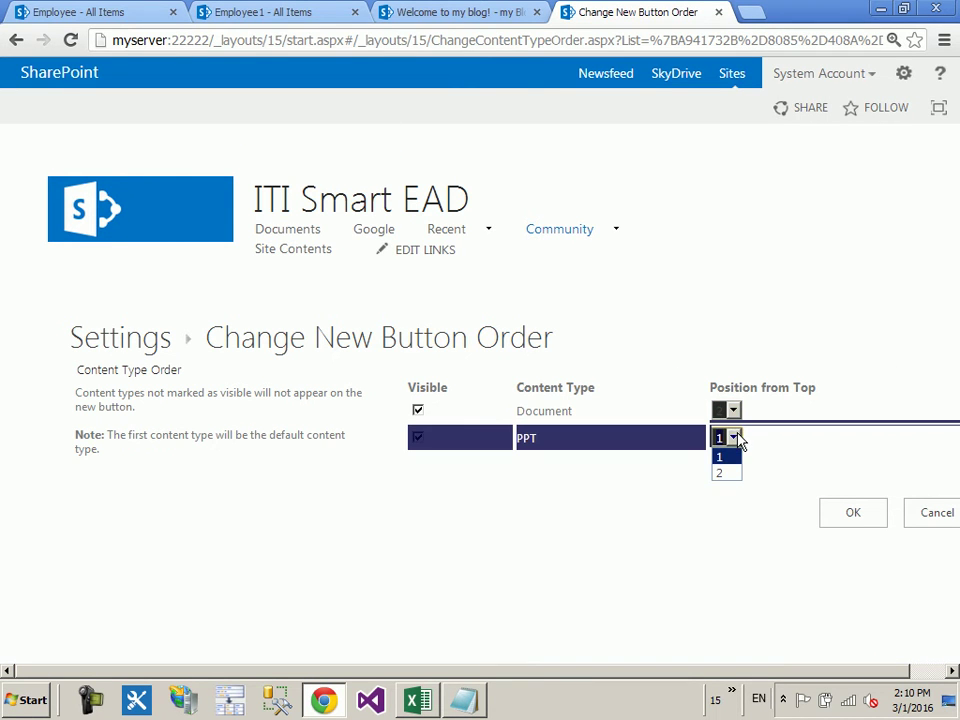
pyautogui.click(737, 439)
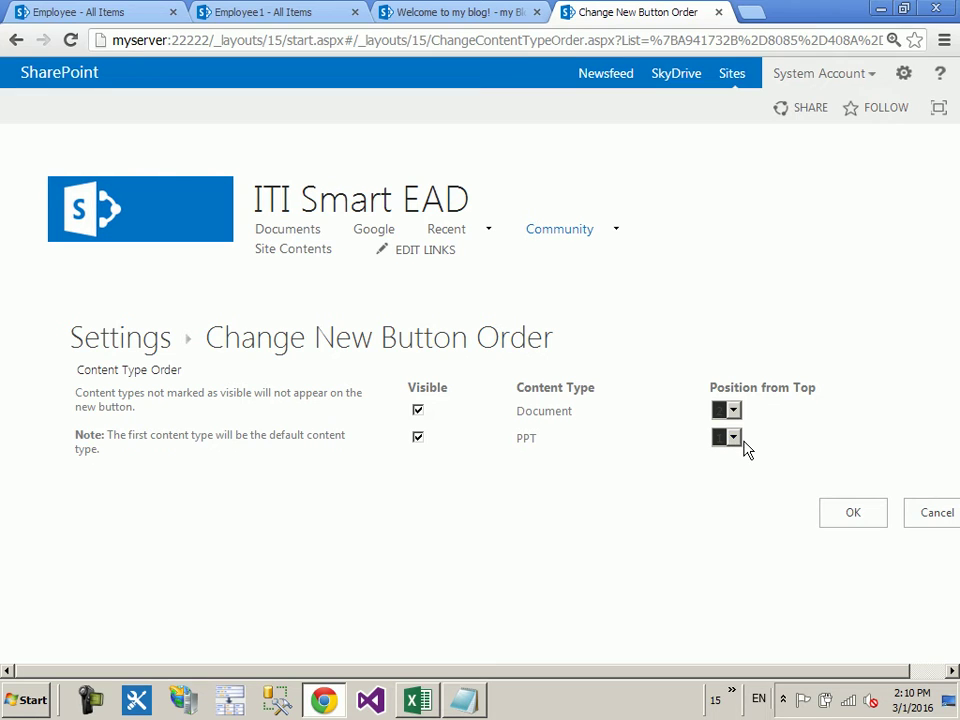
pyautogui.click(734, 410)
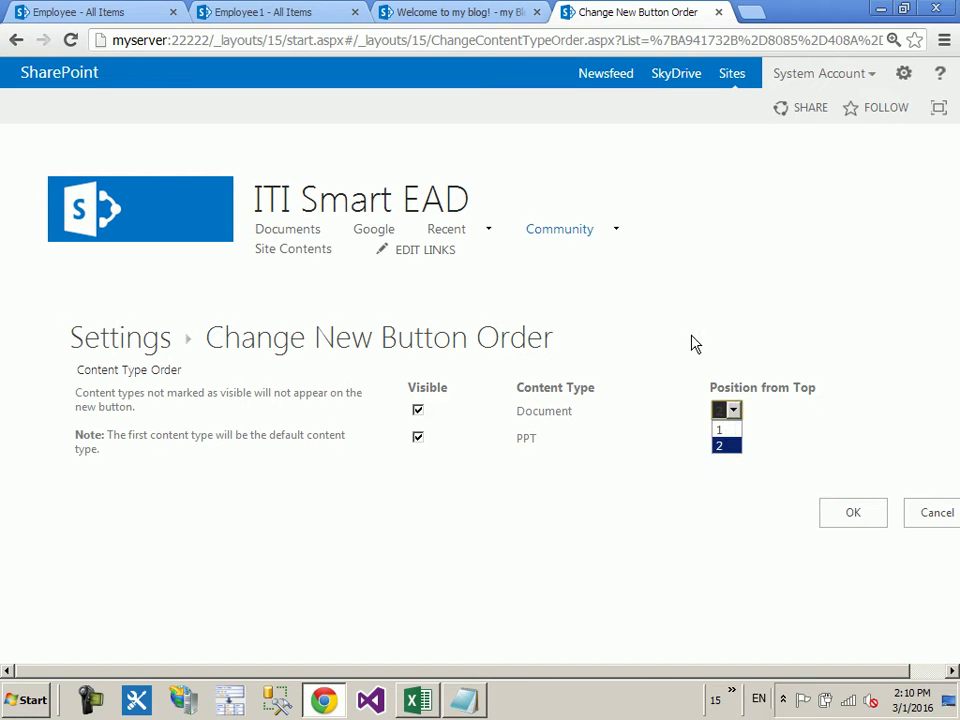
pyautogui.click(720, 369)
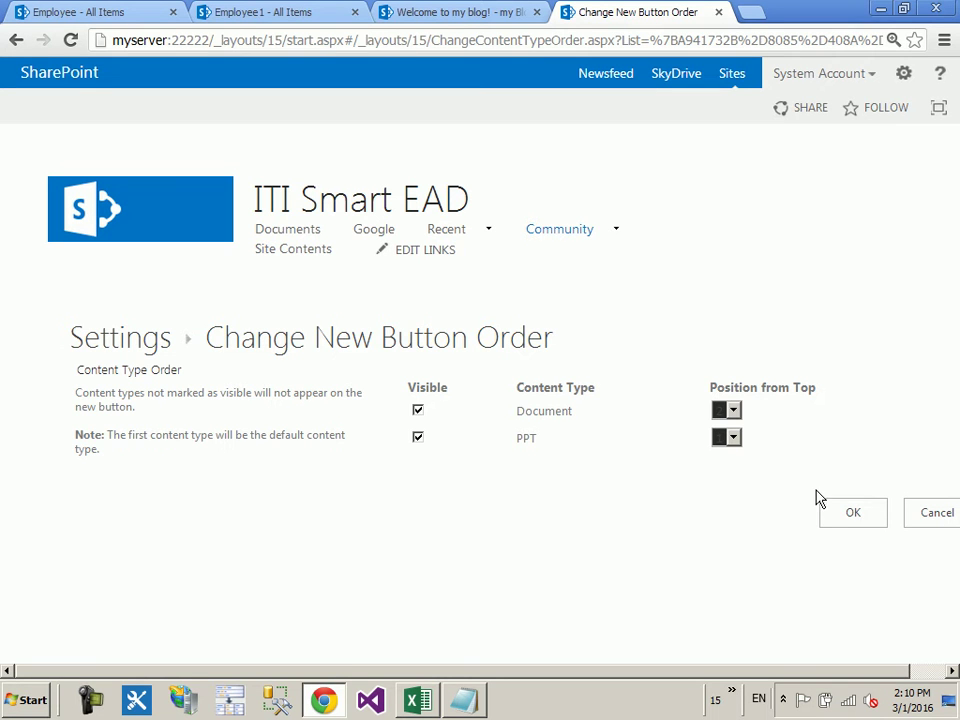
pyautogui.click(830, 512)
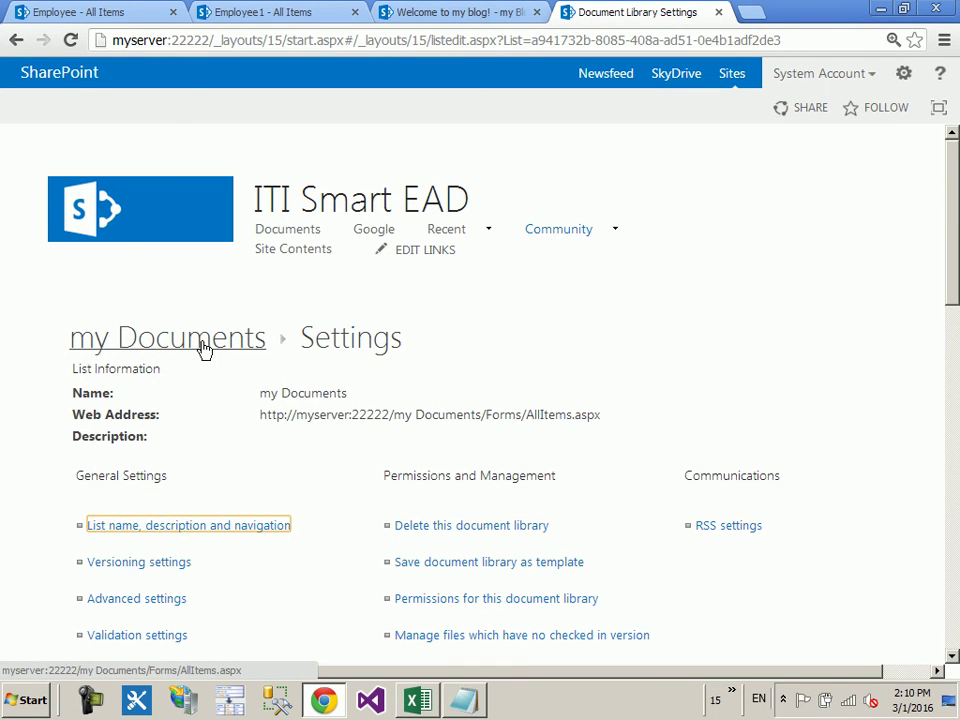
# Step: Try a new PPT from my Documents' New Document menu, choose Do Nothing, and minimize Chrome
pyautogui.click(218, 360)
pyautogui.click(112, 116)
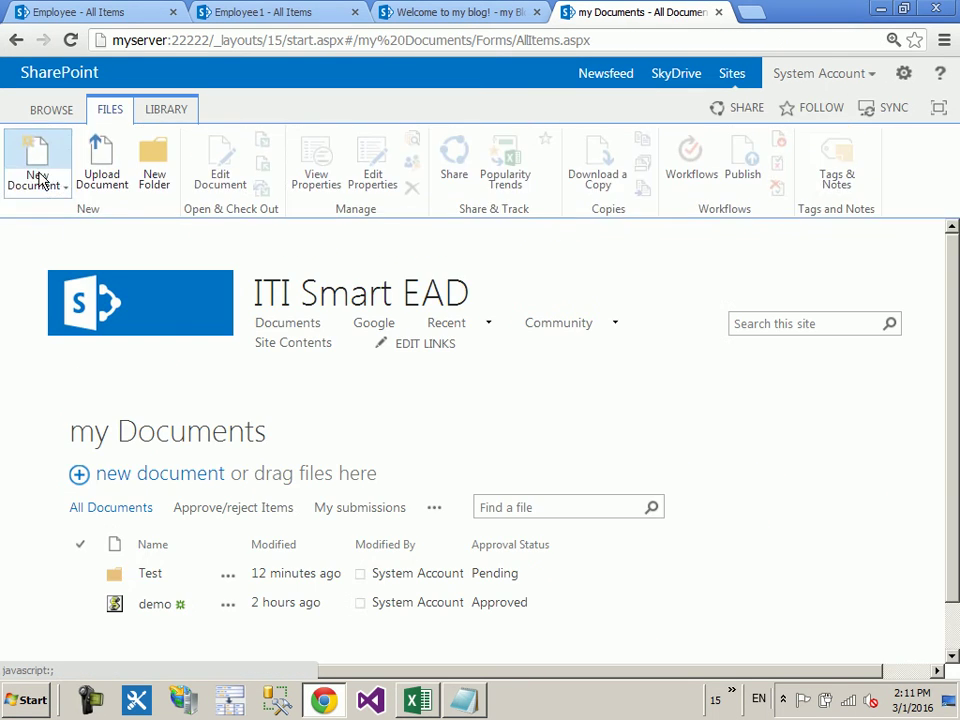
pyautogui.click(47, 172)
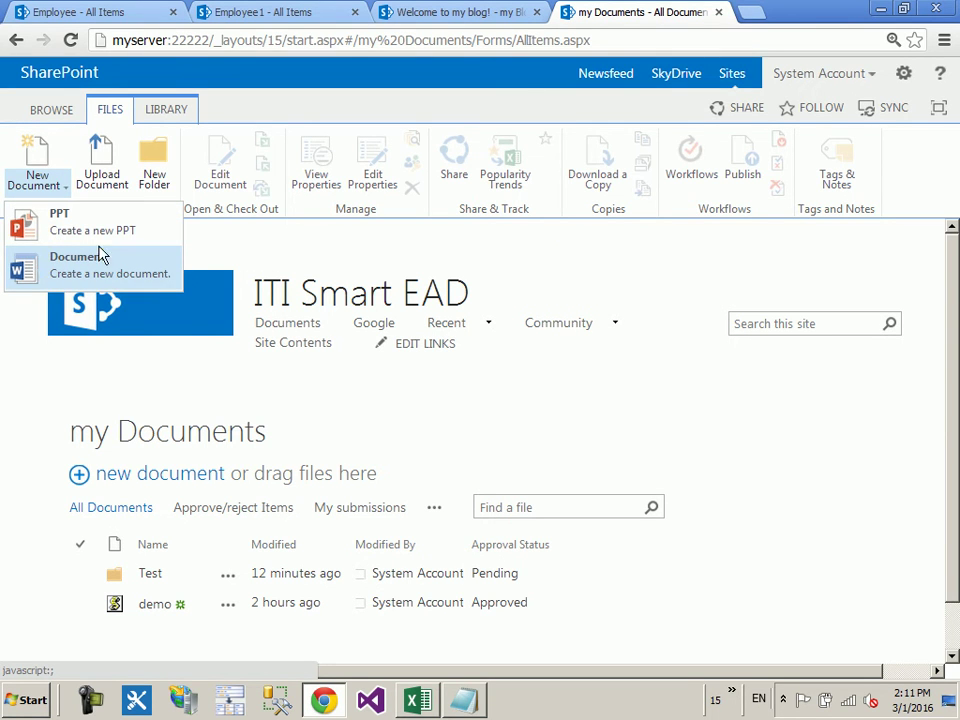
pyautogui.click(52, 156)
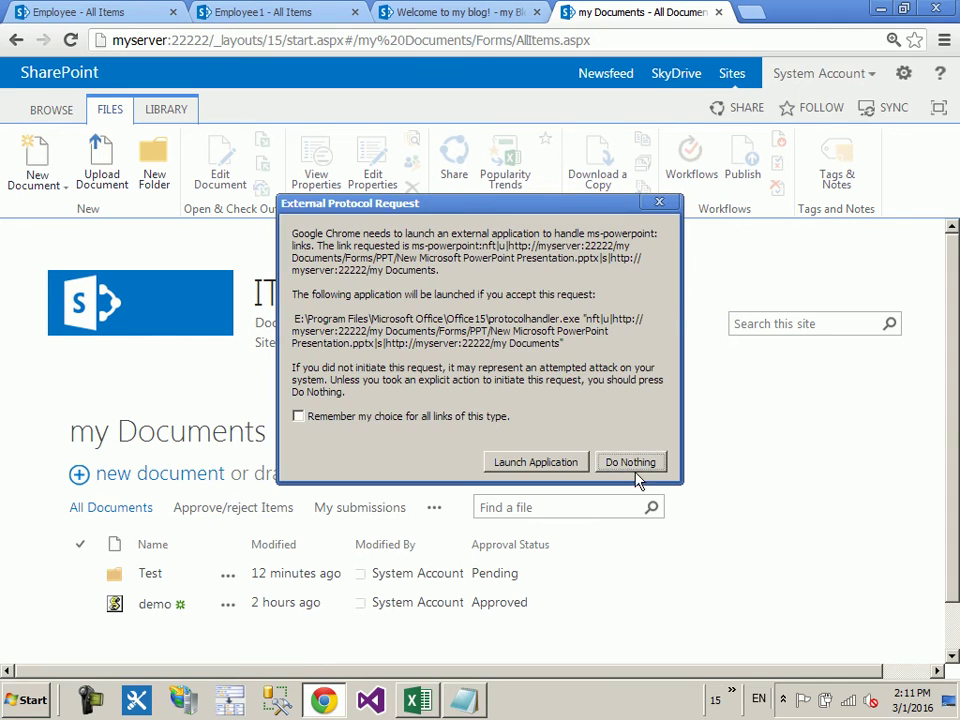
pyautogui.click(632, 465)
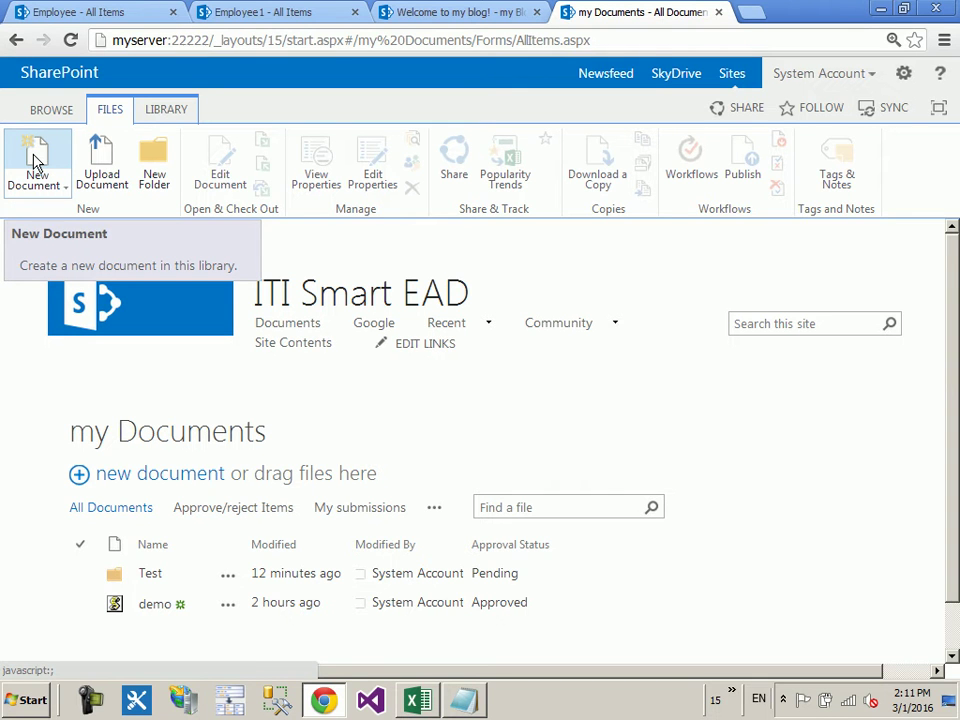
pyautogui.click(879, 8)
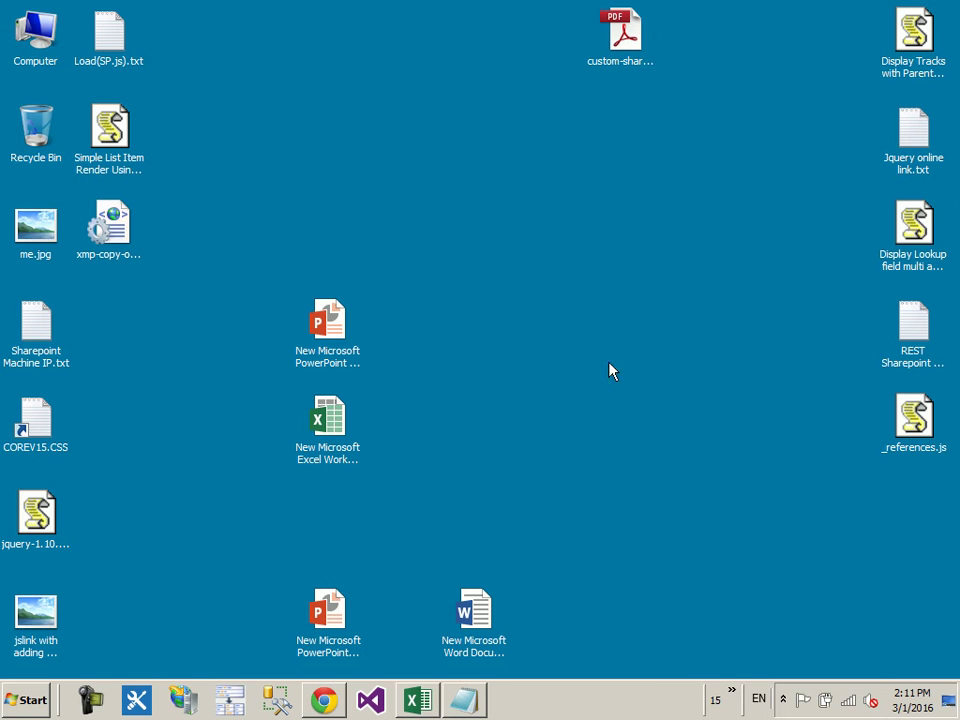
# Step: Fill checklist cells B34 and B59 green in Excel, then return to the SharePoint browser
pyautogui.click(418, 698)
pyautogui.scroll(8, 410, 330)
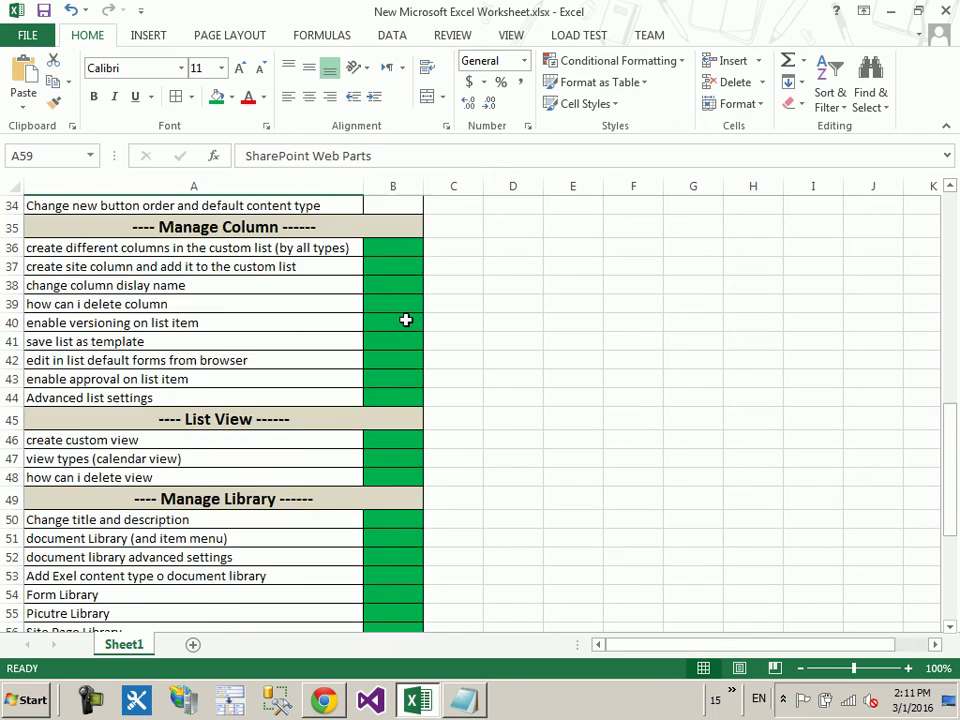
pyautogui.click(413, 435)
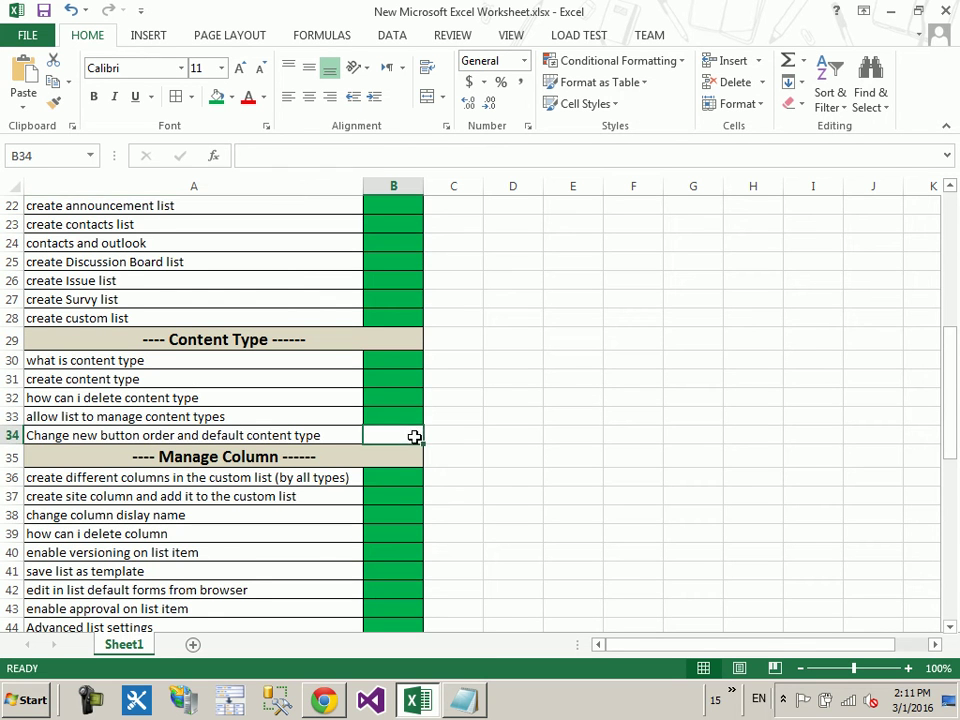
pyautogui.click(218, 97)
pyautogui.scroll(-8, 485, 390)
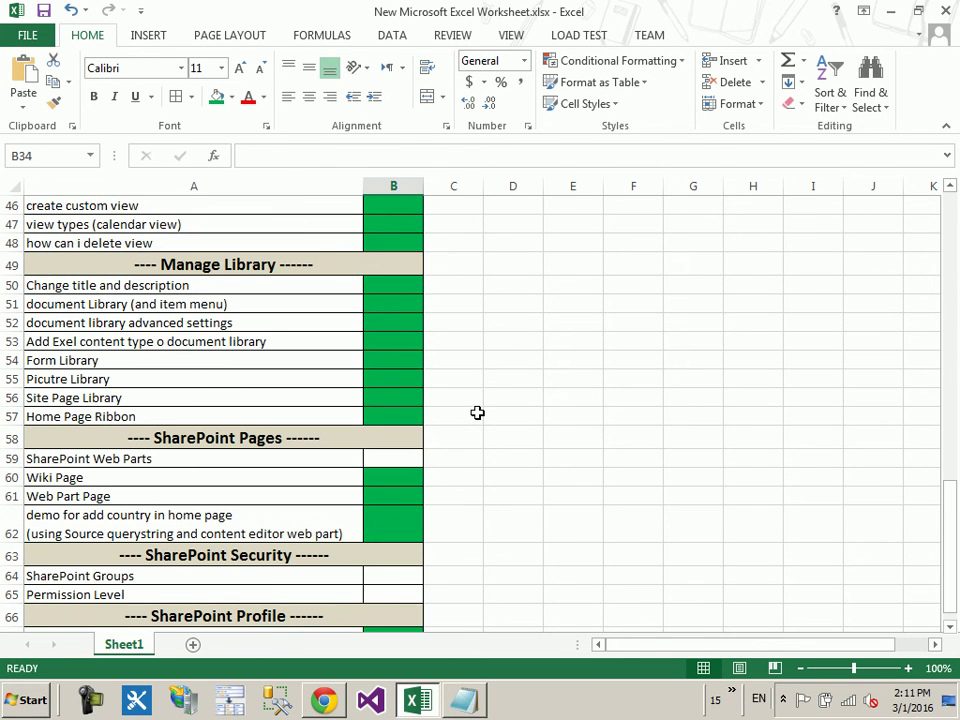
pyautogui.click(418, 460)
pyautogui.click(218, 97)
pyautogui.scroll(-4, 605, 447)
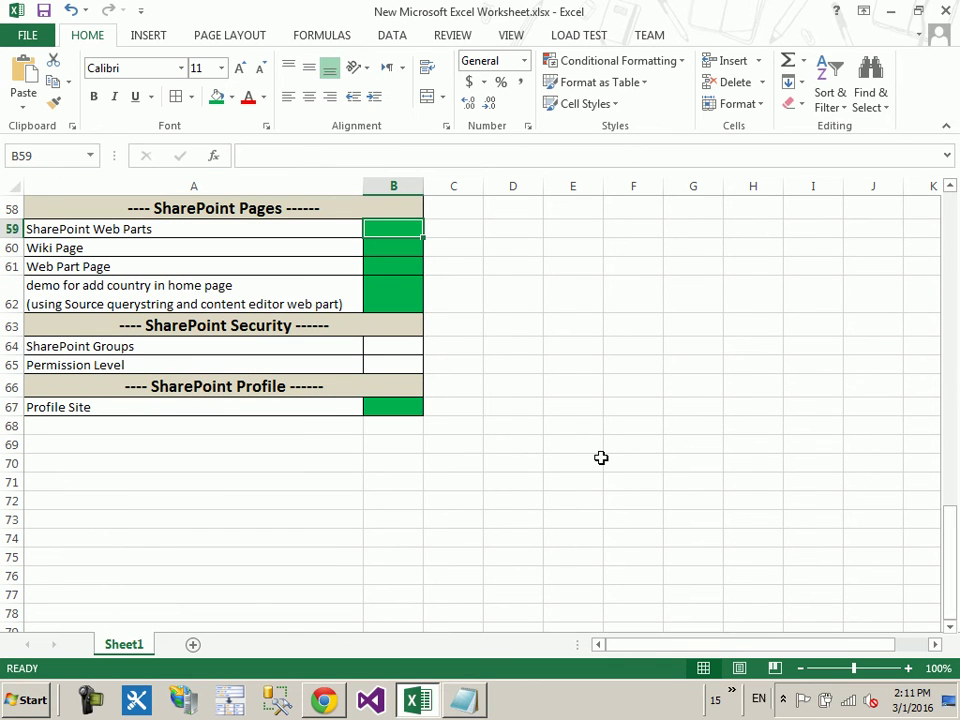
pyautogui.click(890, 11)
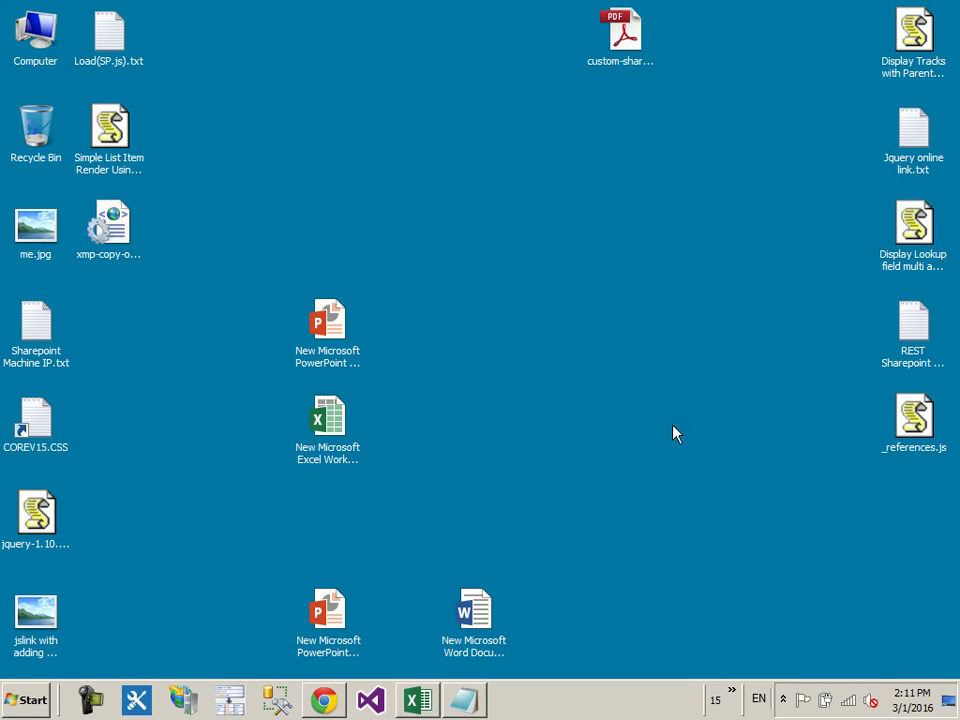
pyautogui.click(325, 700)
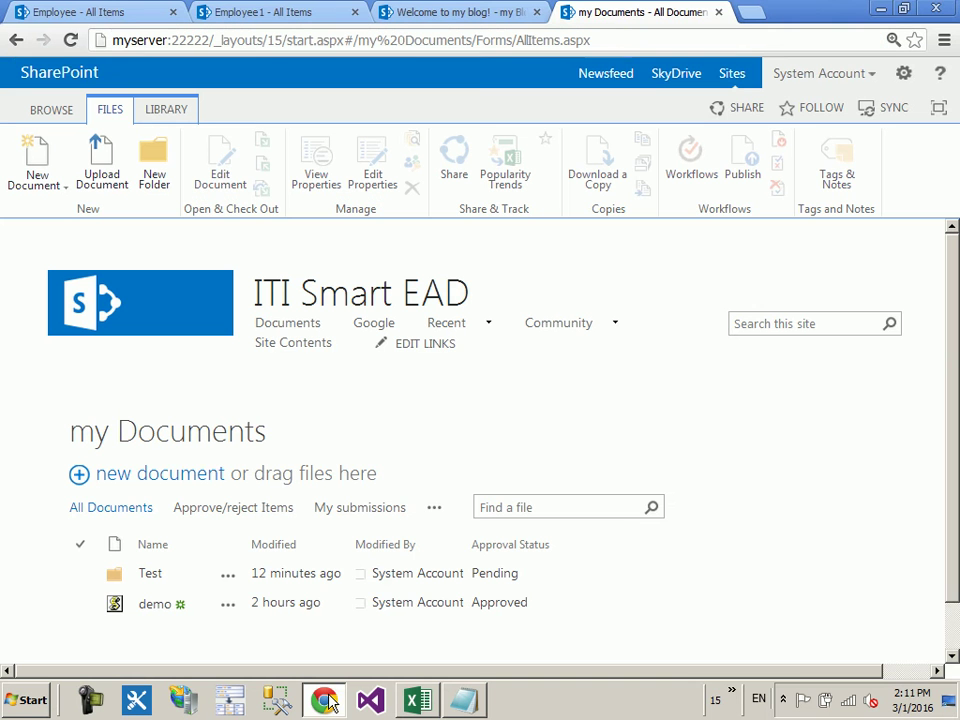
# Step: Clear a stray text selection and open the site's Change the look gallery
pyautogui.tripleClick(508, 467)
pyautogui.click(586, 387)
pyautogui.click(901, 75)
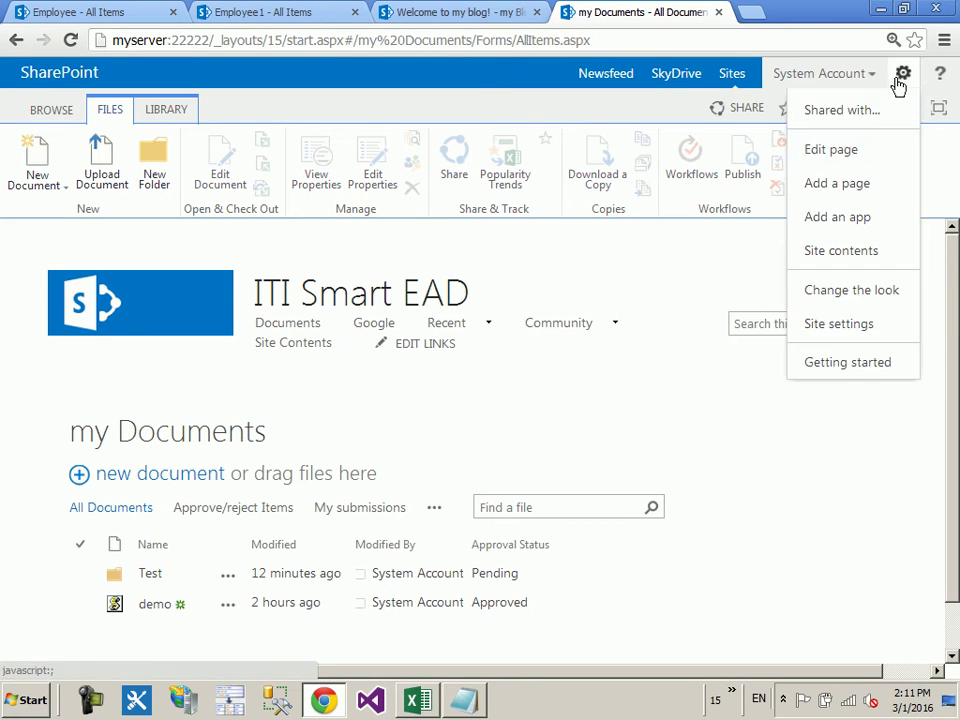
pyautogui.click(829, 292)
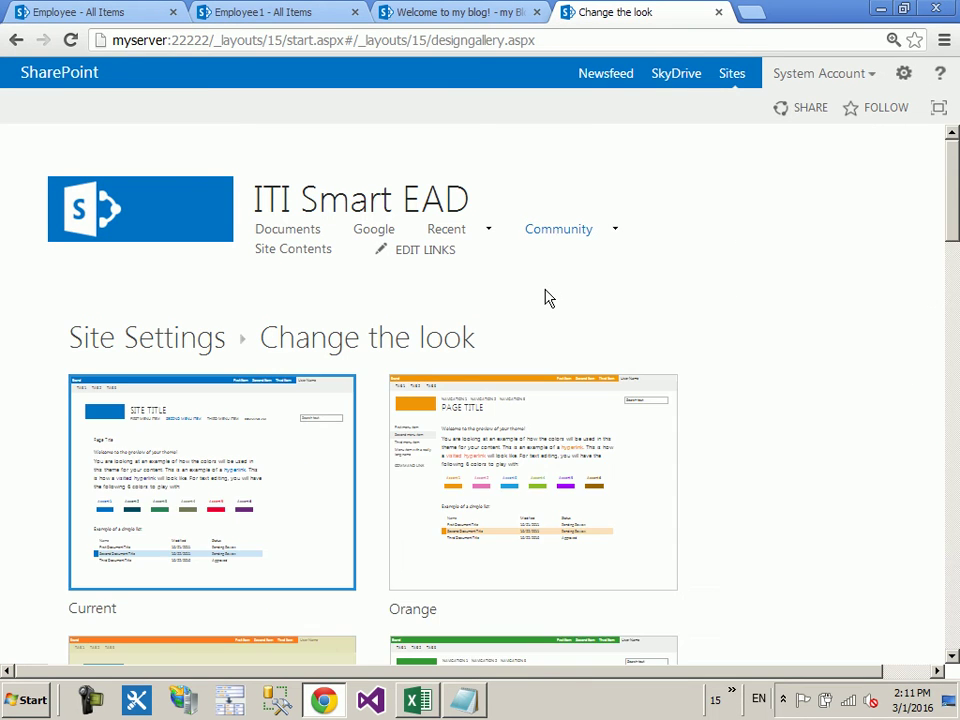
# Step: Apply the Seattle site layout to the Current look, keep it, and return to the home page
pyautogui.scroll(-6, 520, 300)
pyautogui.scroll(4, 315, 246)
pyautogui.click(229, 328)
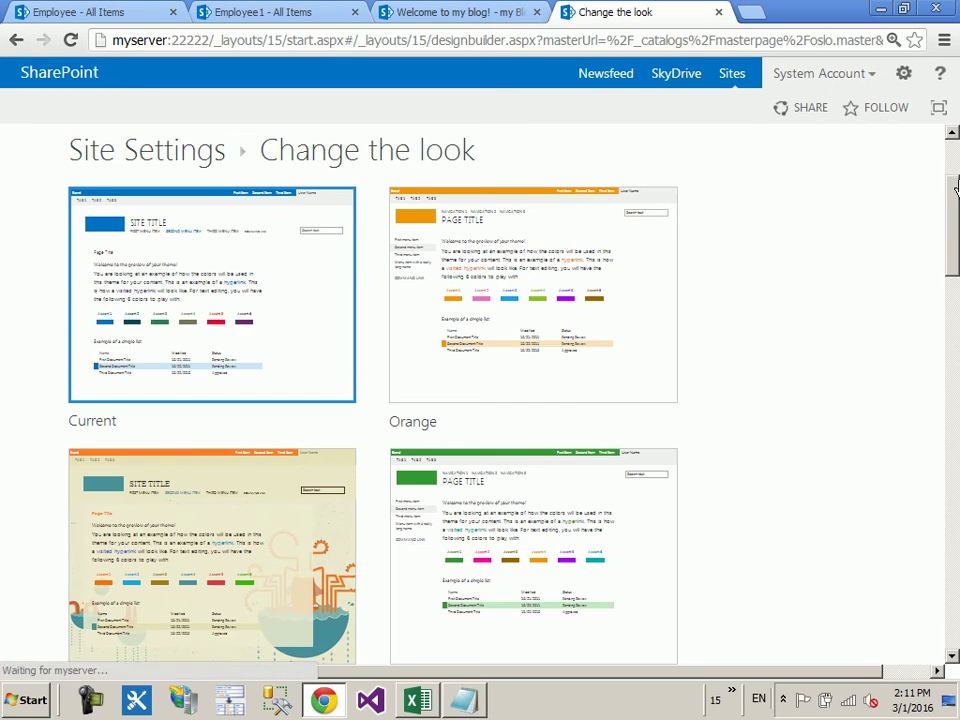
pyautogui.scroll(-3, 250, 480)
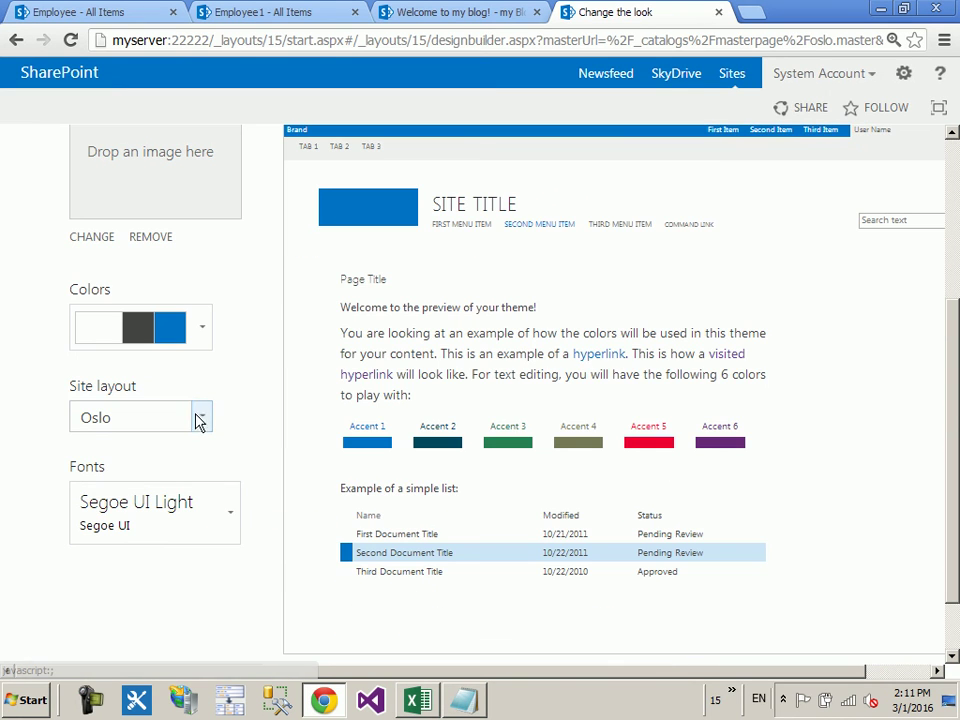
pyautogui.click(199, 418)
pyautogui.click(163, 452)
pyautogui.scroll(-2, 707, 493)
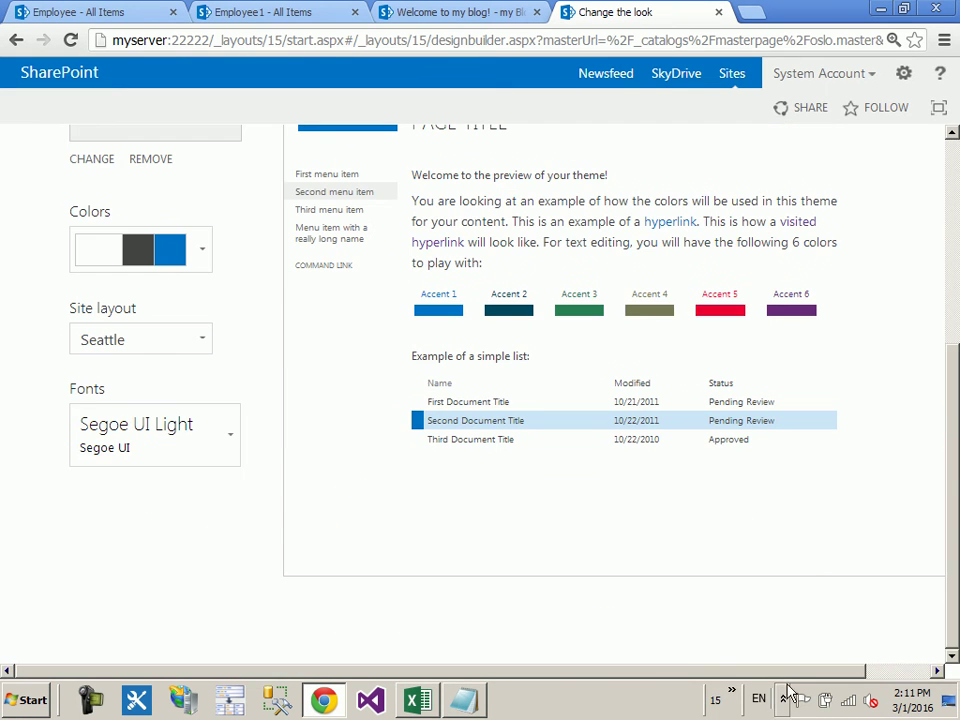
pyautogui.hscroll(2, 845, 560)
pyautogui.scroll(5, 909, 446)
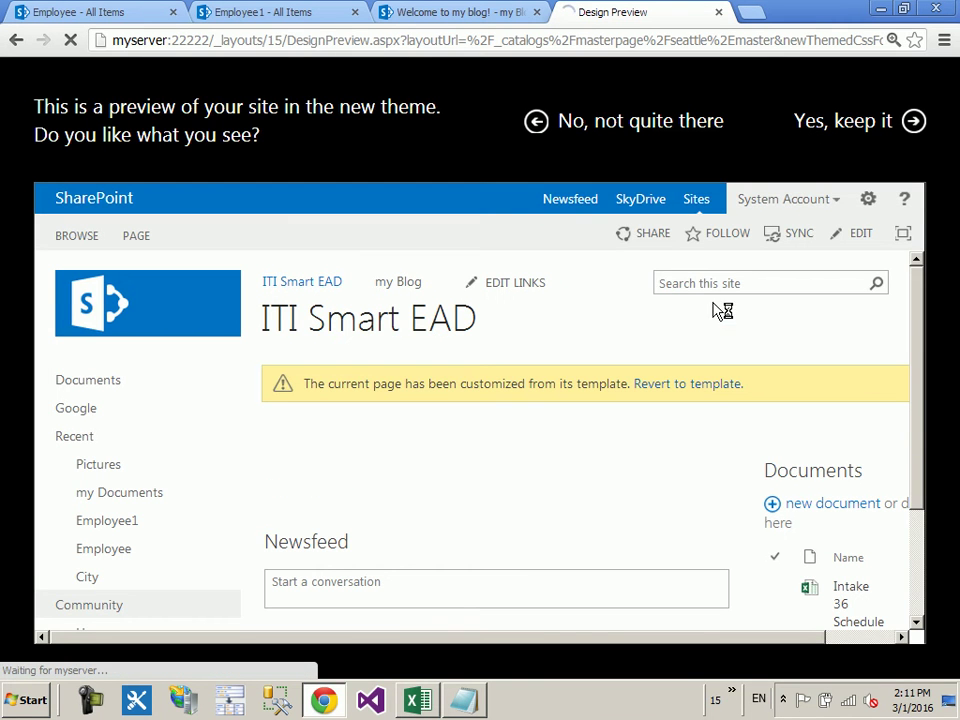
pyautogui.click(823, 133)
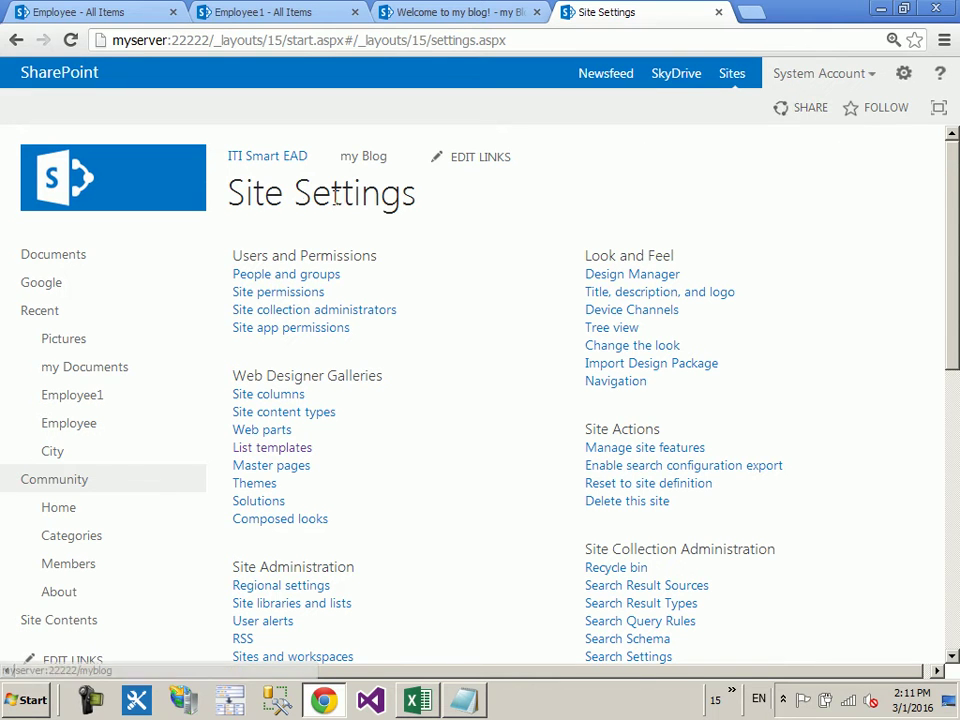
pyautogui.click(80, 192)
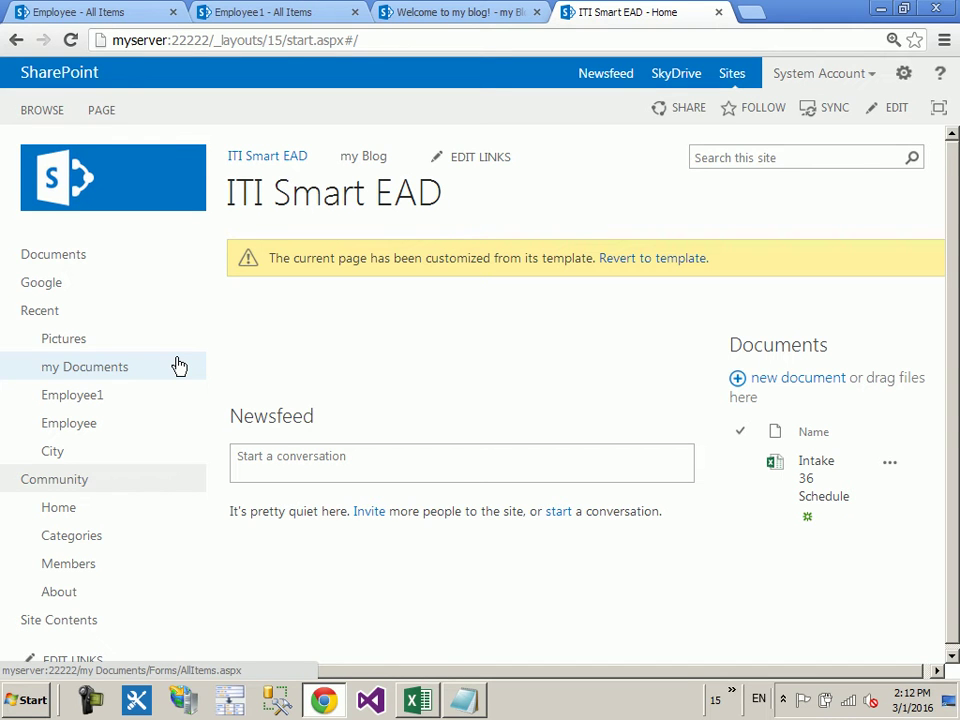
# Step: Delete the Community and Recent quick-launch links, confirming each, and save the navigation
pyautogui.scroll(-1, 182, 352)
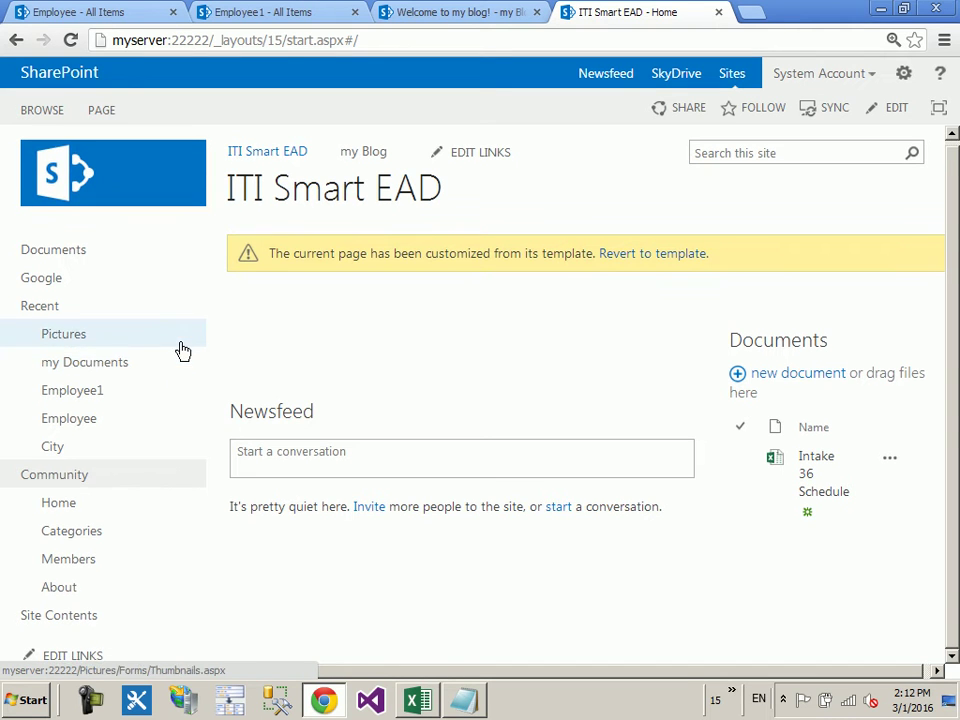
pyautogui.click(76, 657)
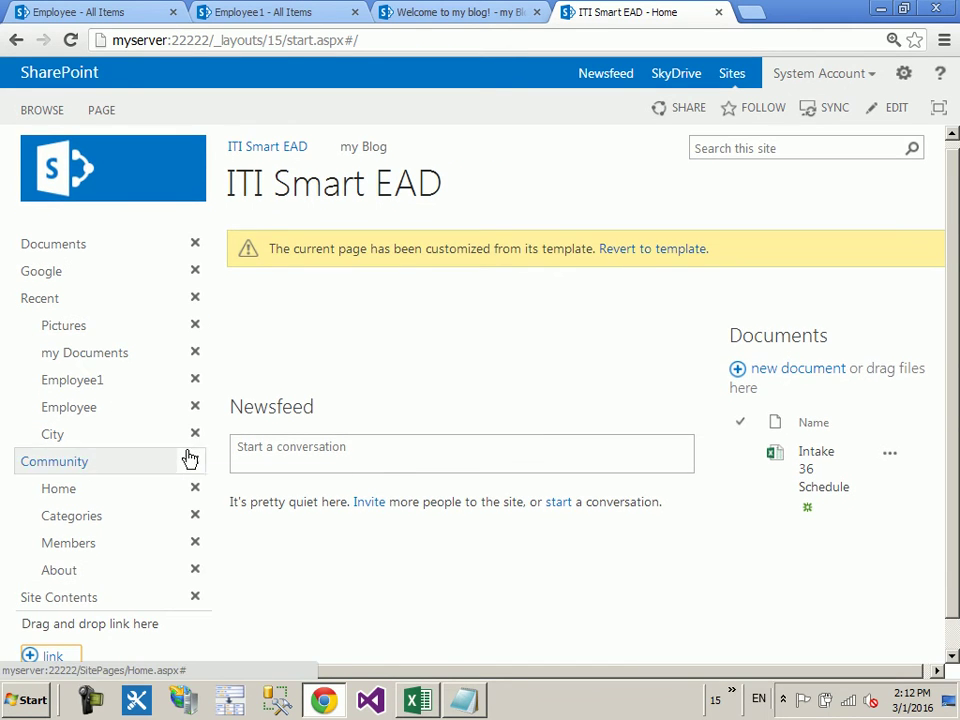
pyautogui.click(194, 465)
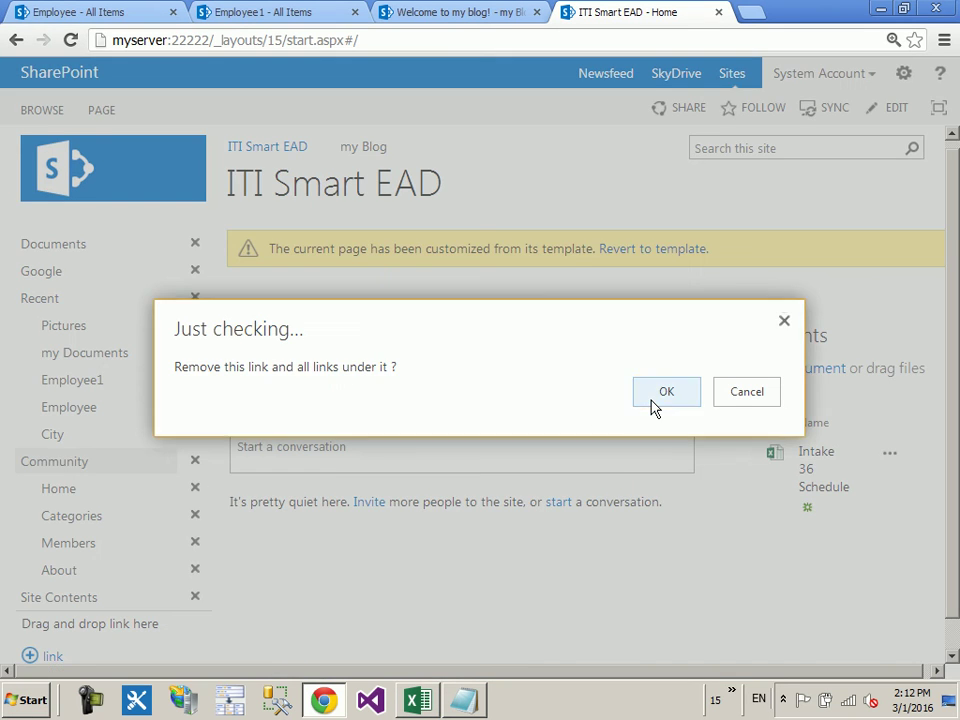
pyautogui.click(652, 400)
pyautogui.click(196, 307)
pyautogui.click(655, 390)
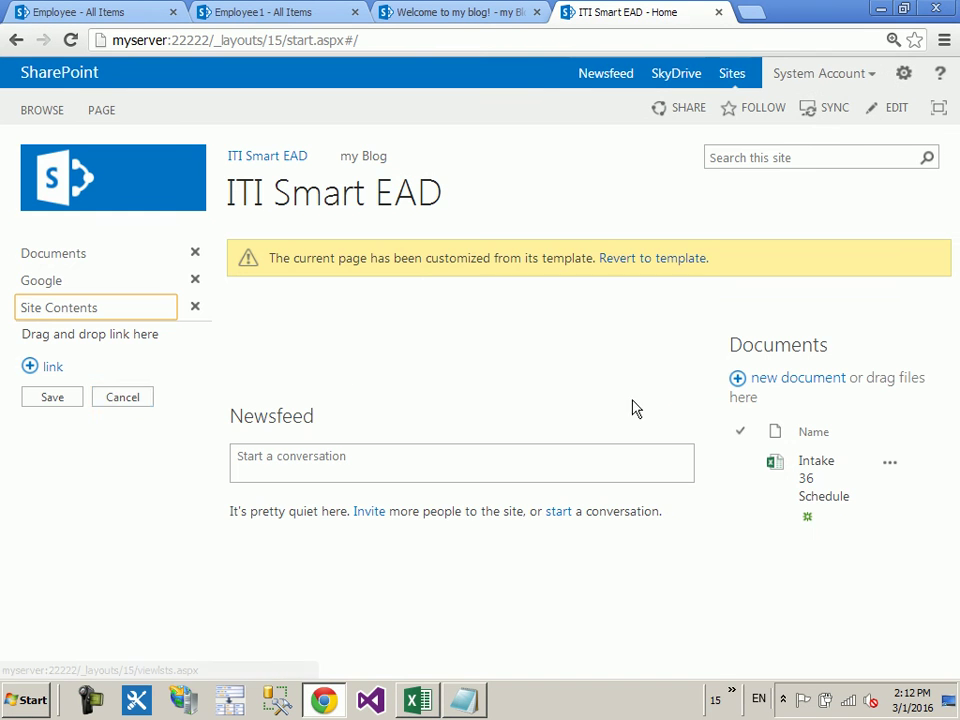
pyautogui.click(60, 402)
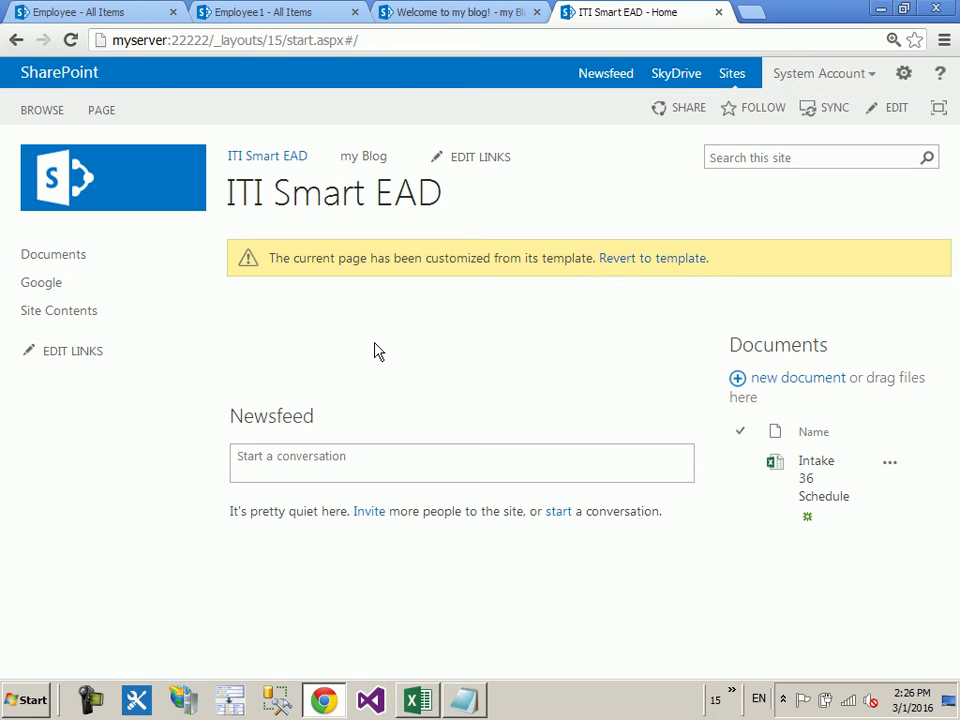
# Step: Go to Site settings > People and groups, showing the empty ITI Smart Members group
pyautogui.click(903, 77)
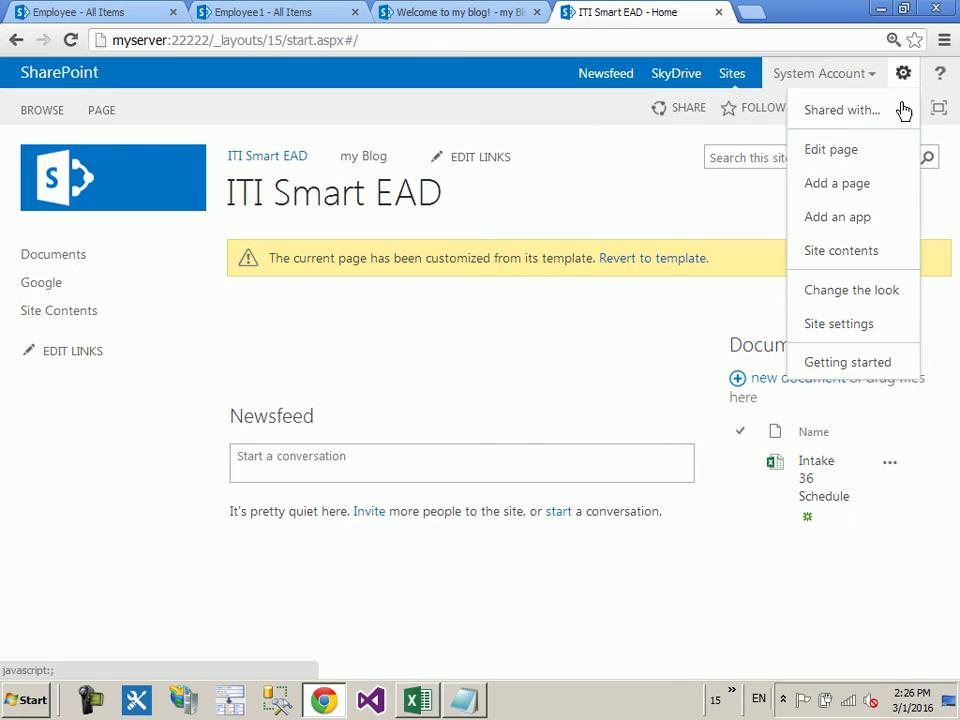
pyautogui.click(900, 328)
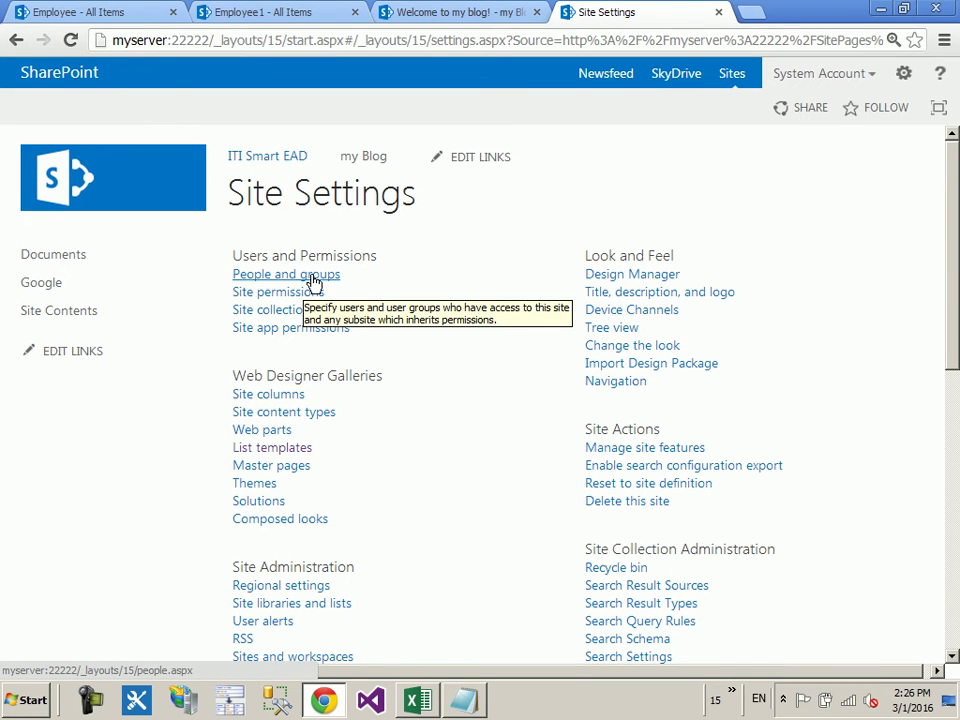
pyautogui.click(313, 283)
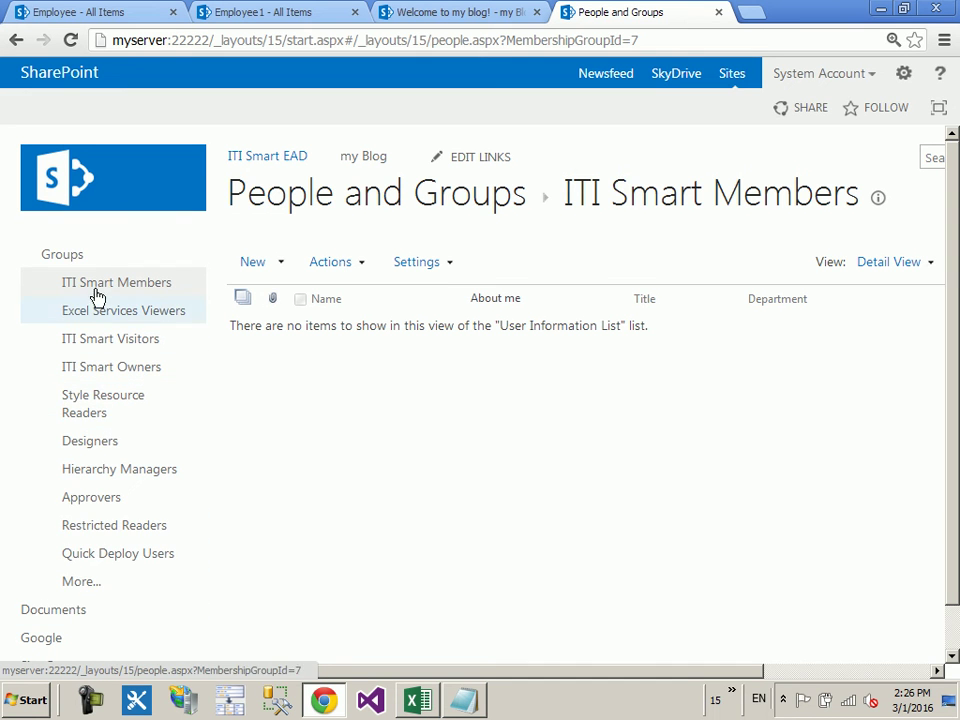
# Step: Open the All Groups page and scroll through every site group and its description
pyautogui.click(86, 591)
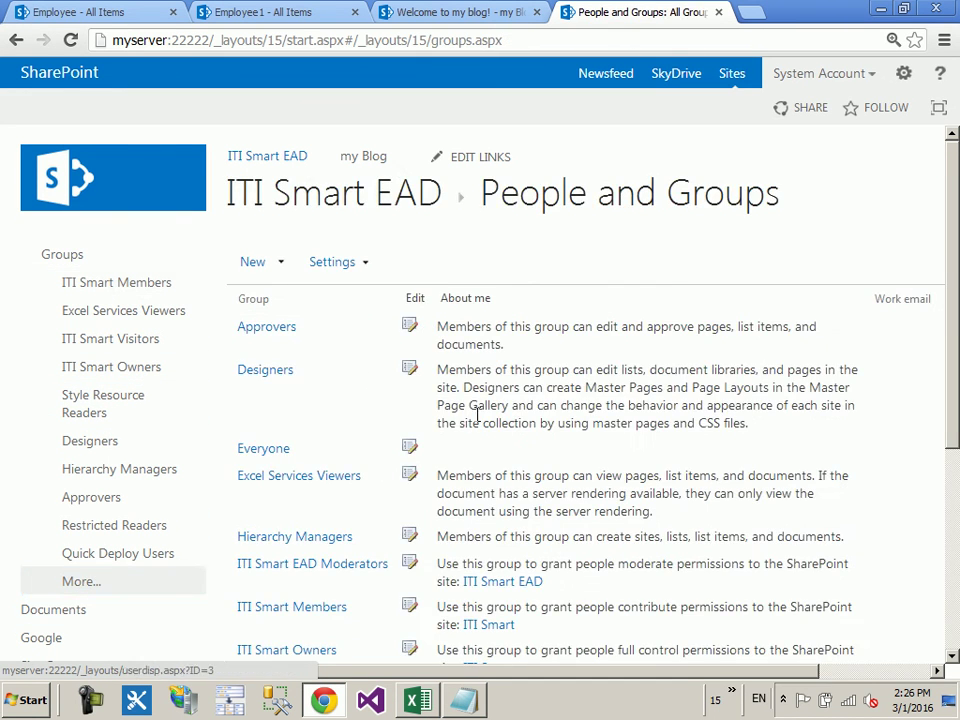
pyautogui.scroll(-3, 369, 272)
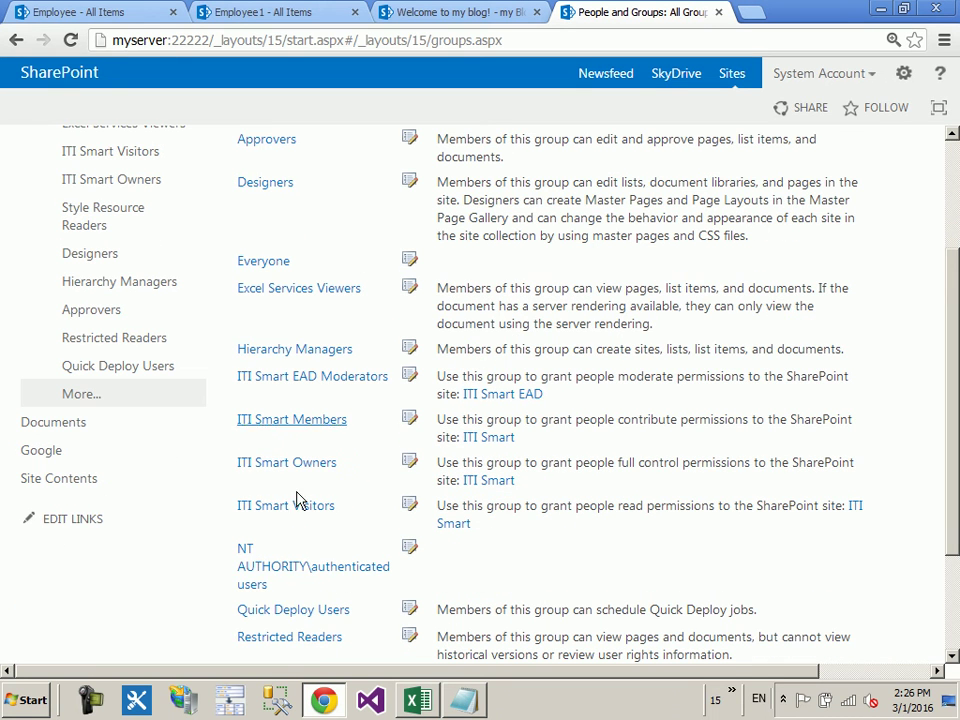
pyautogui.scroll(-3, 482, 440)
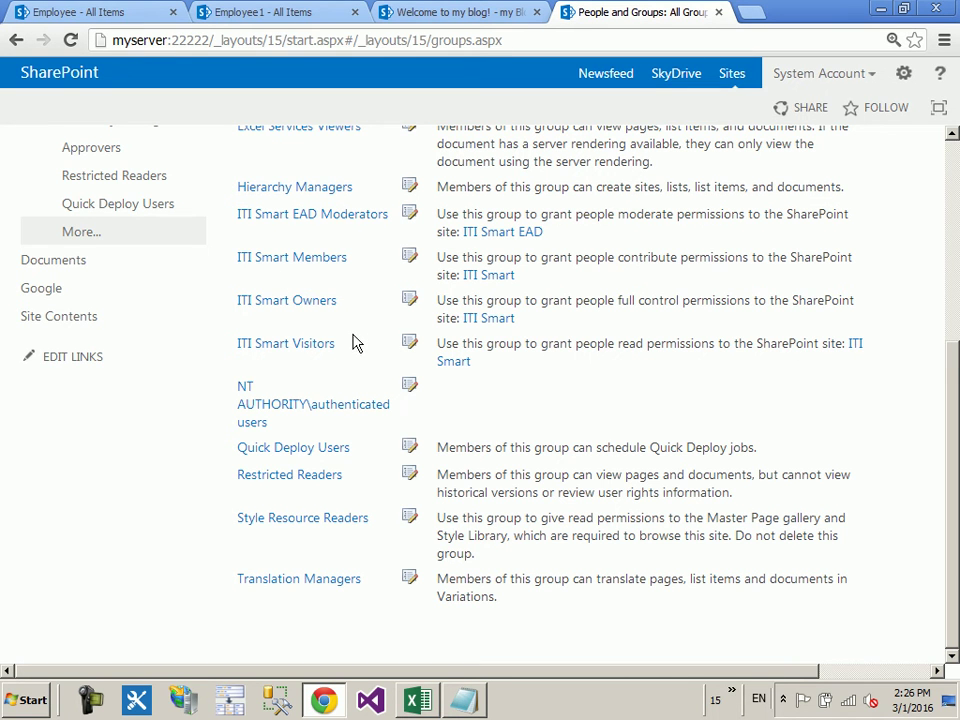
pyautogui.scroll(2, 570, 302)
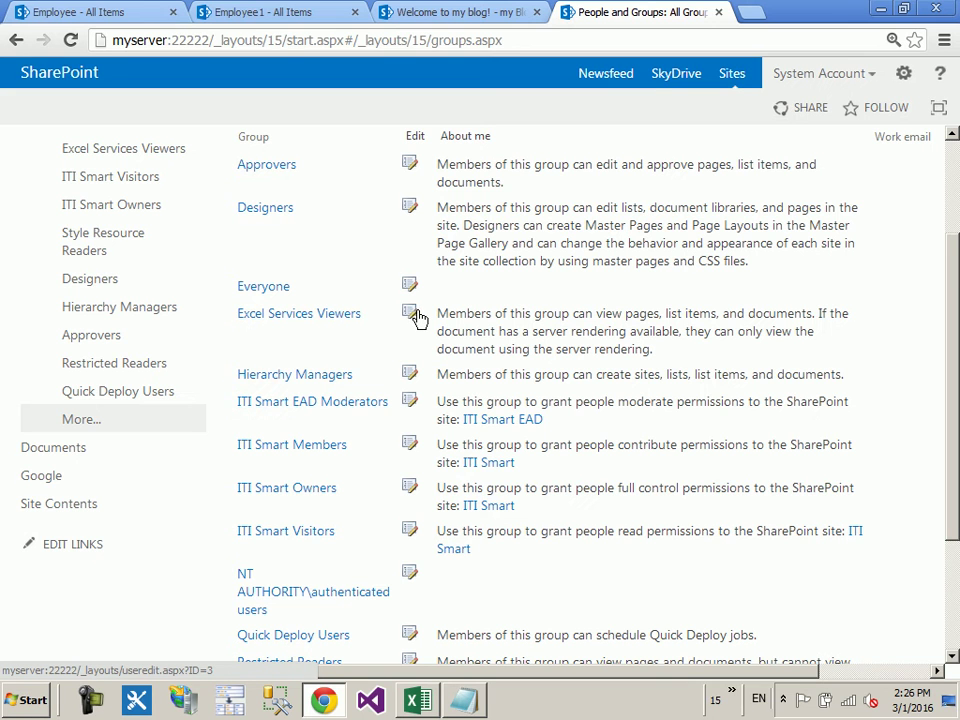
pyautogui.scroll(-2, 410, 300)
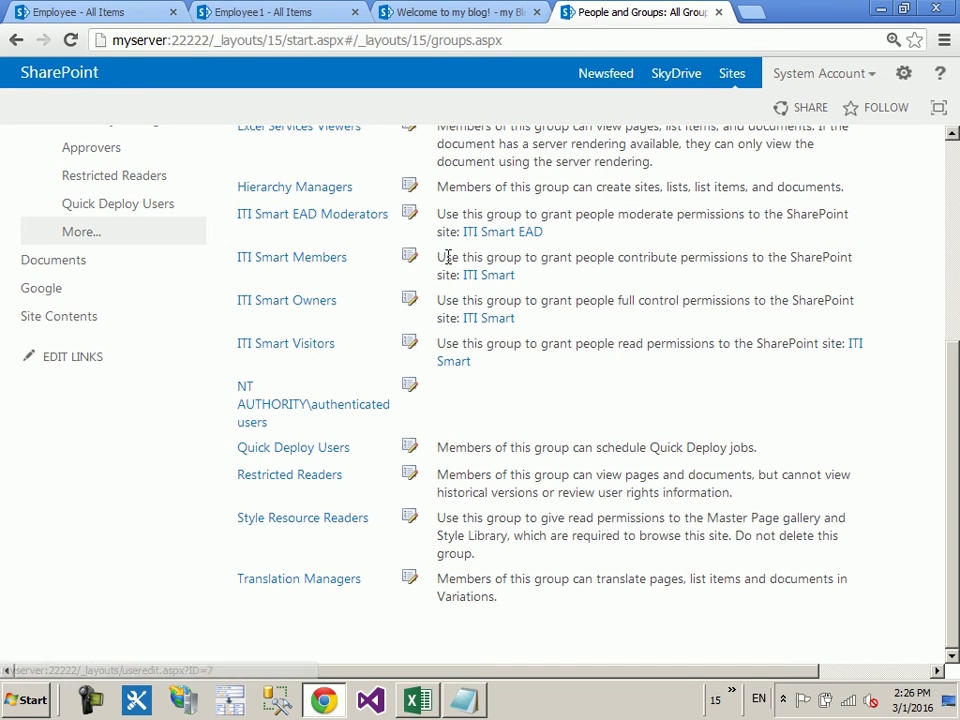
pyautogui.click(500, 240)
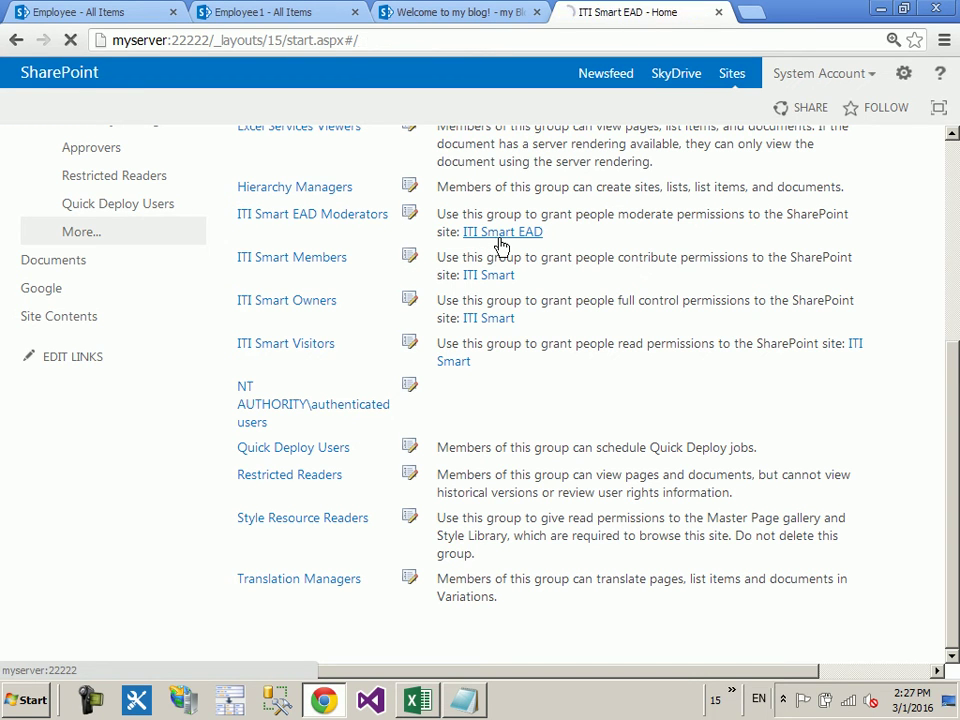
pyautogui.click(903, 76)
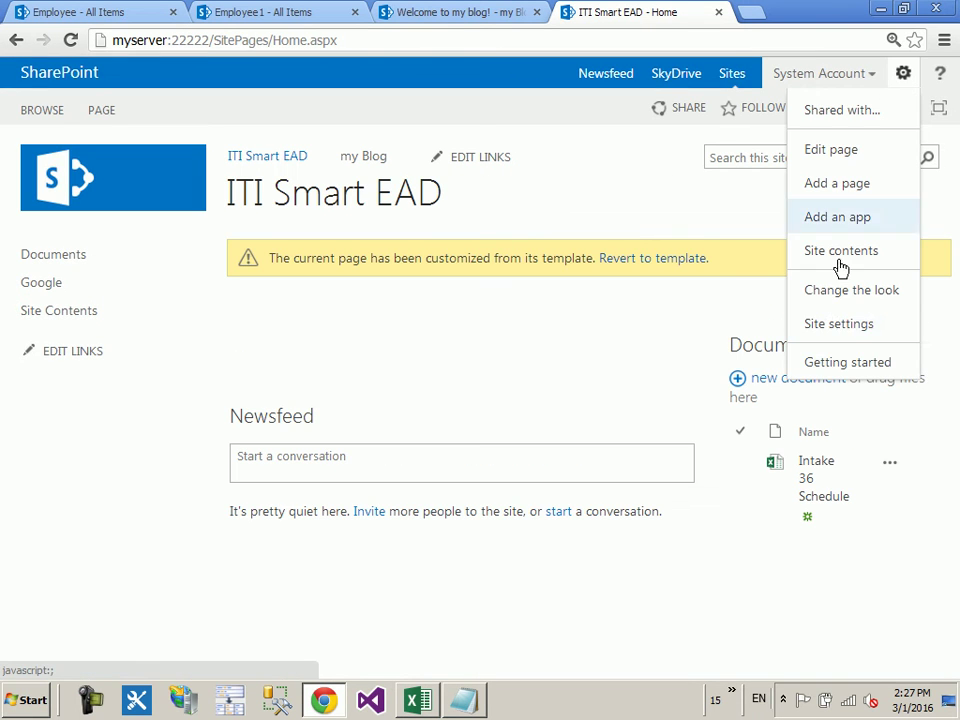
pyautogui.click(827, 330)
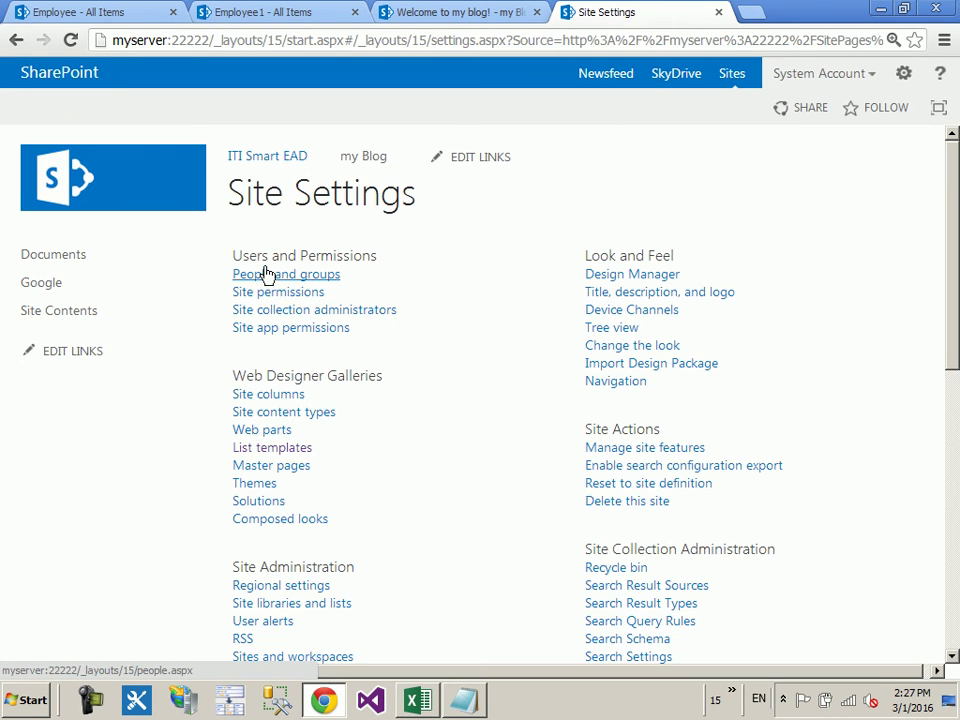
pyautogui.click(321, 272)
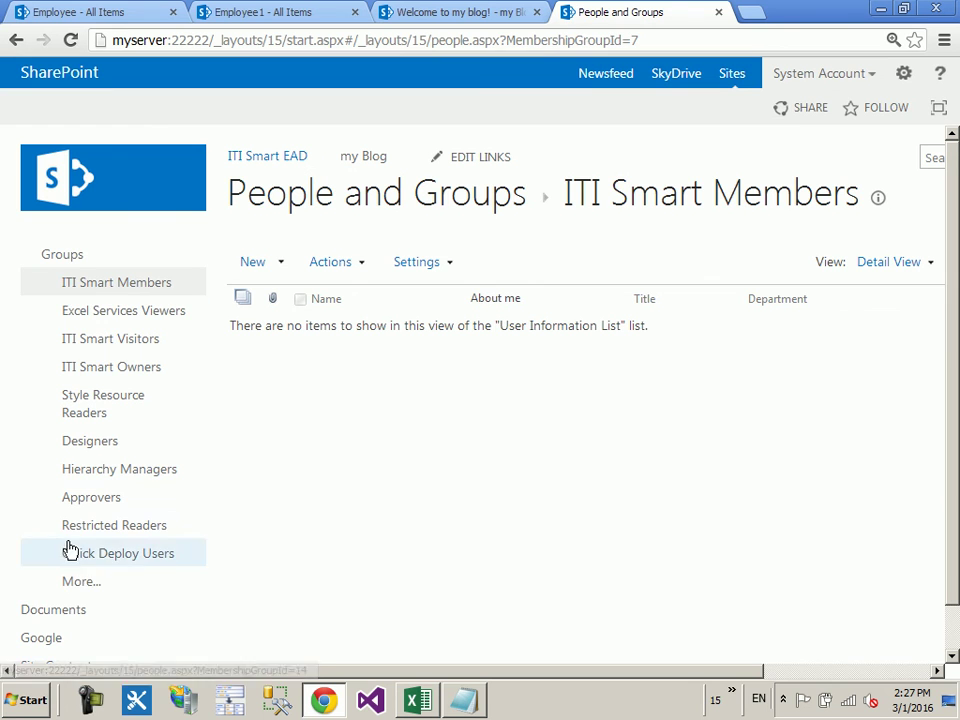
pyautogui.click(88, 584)
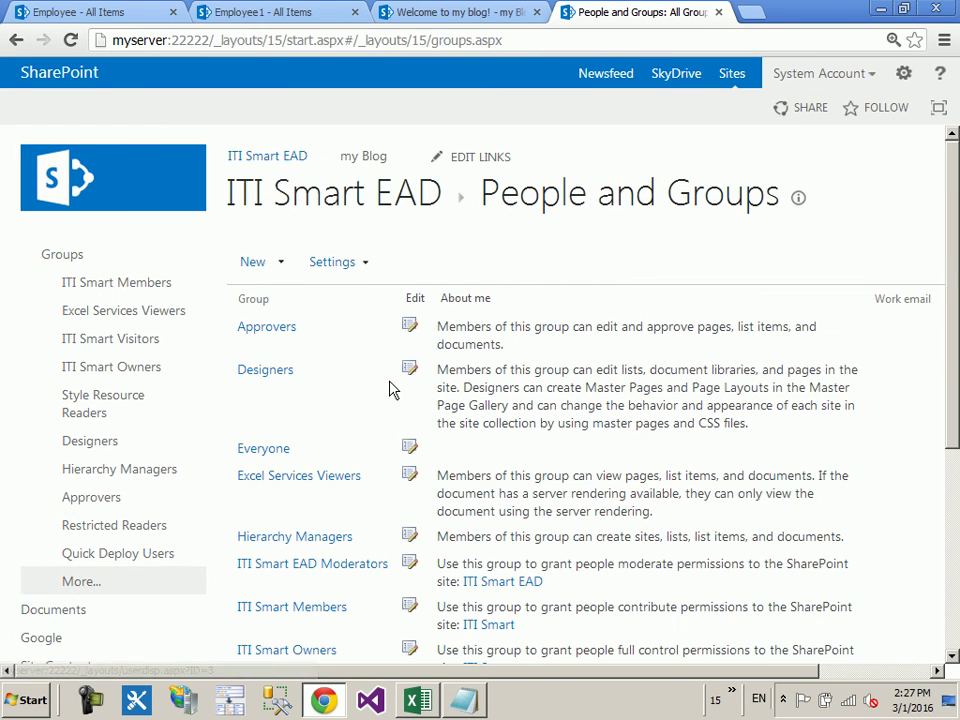
pyautogui.scroll(-1, 390, 389)
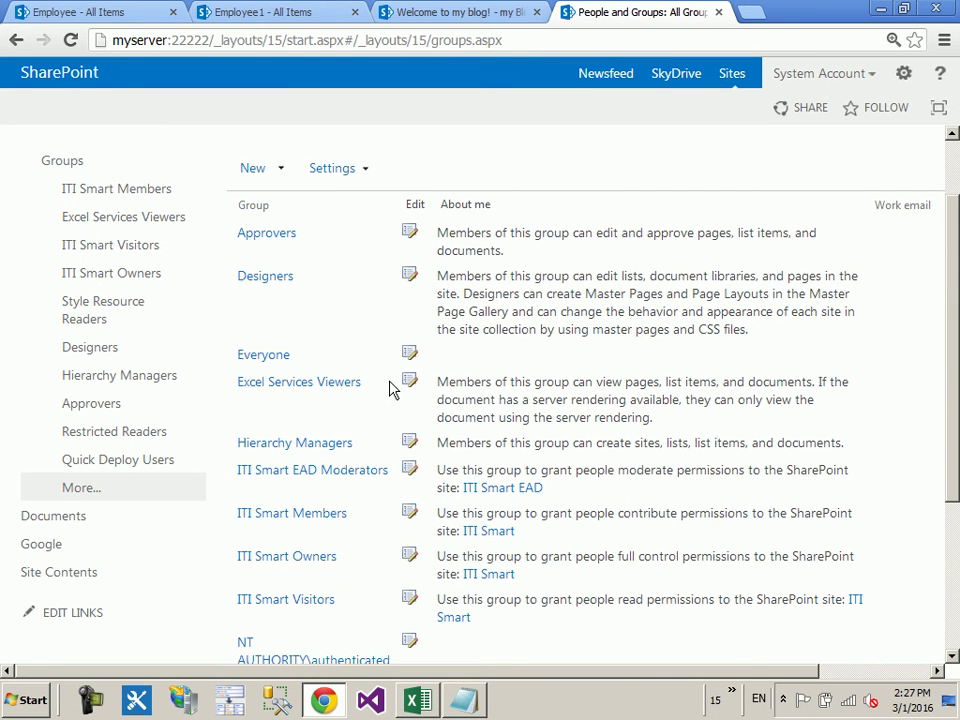
pyautogui.scroll(-1, 390, 385)
pyautogui.scroll(-1, 279, 404)
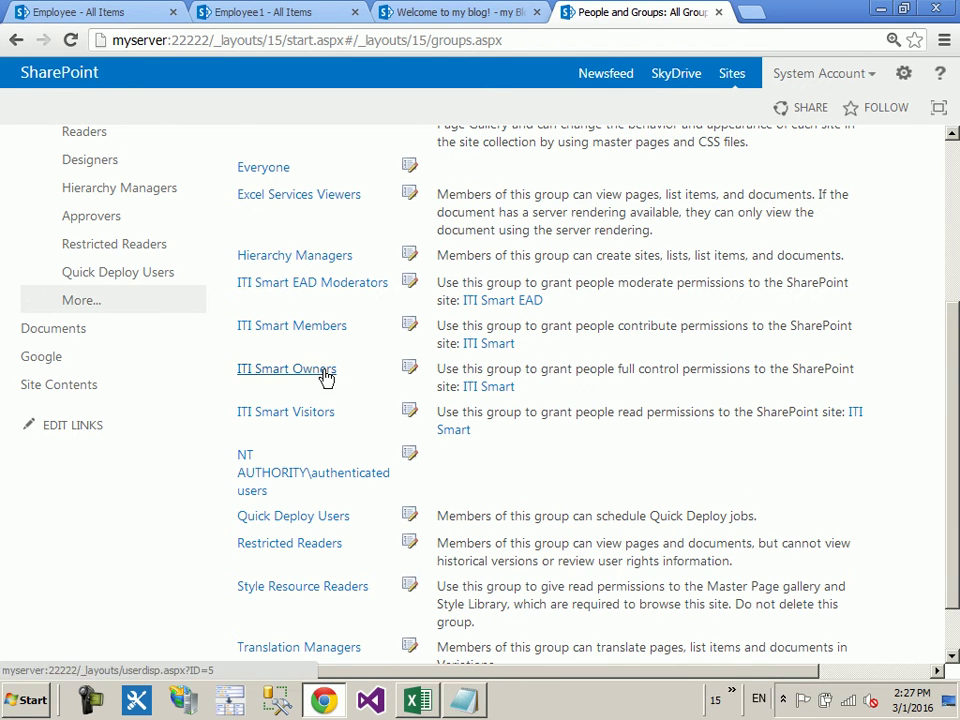
# Step: View ITI Smart Owners' members (only Administrator), then return to Site Settings
pyautogui.click(330, 372)
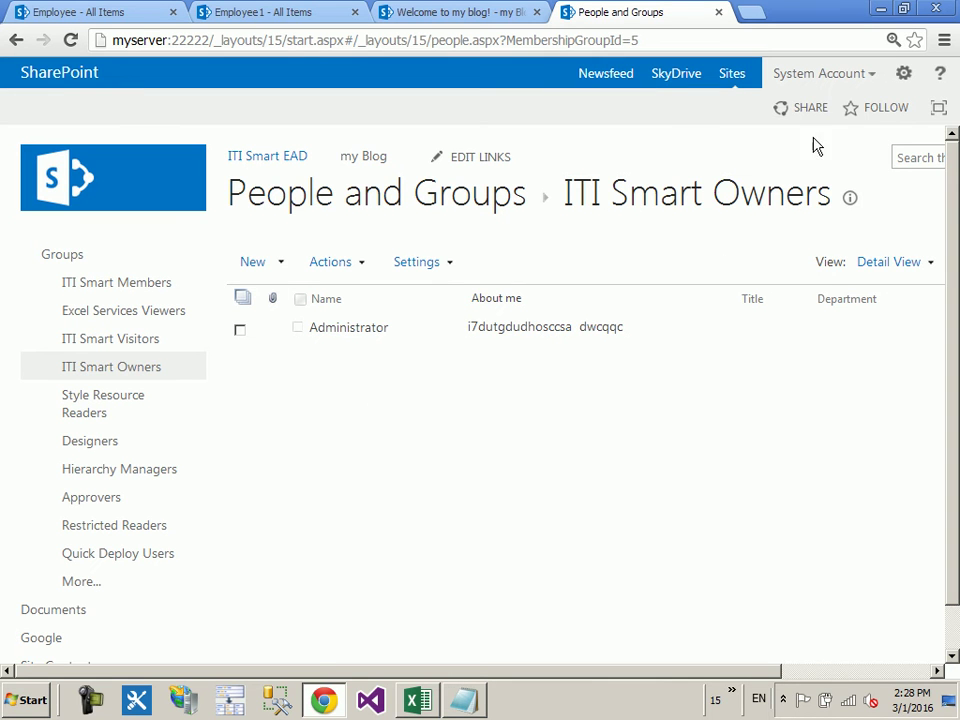
pyautogui.click(900, 72)
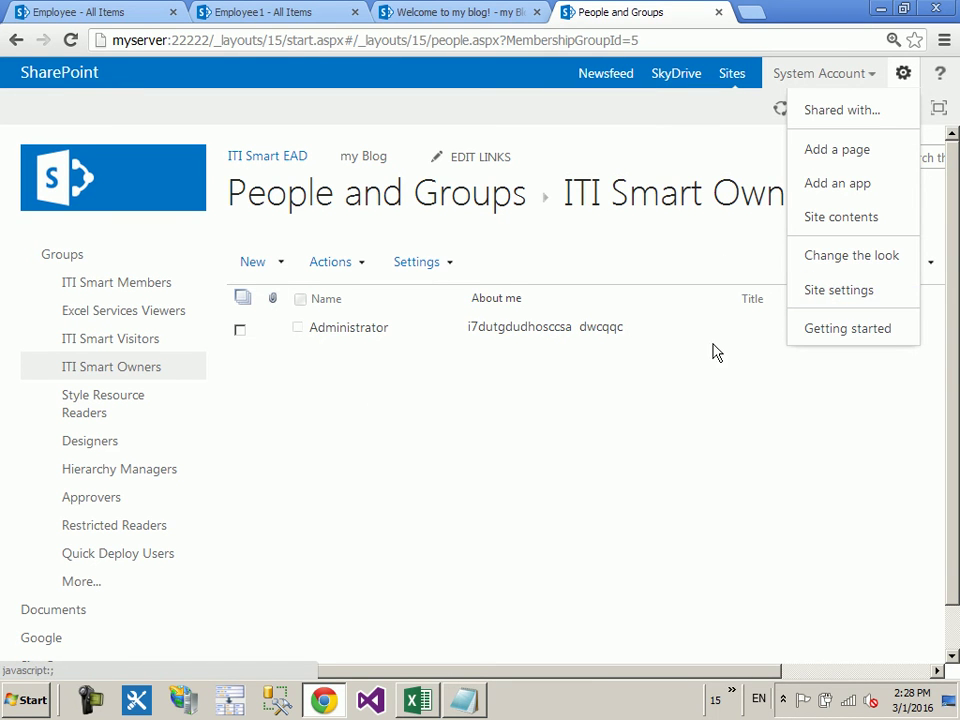
pyautogui.click(868, 291)
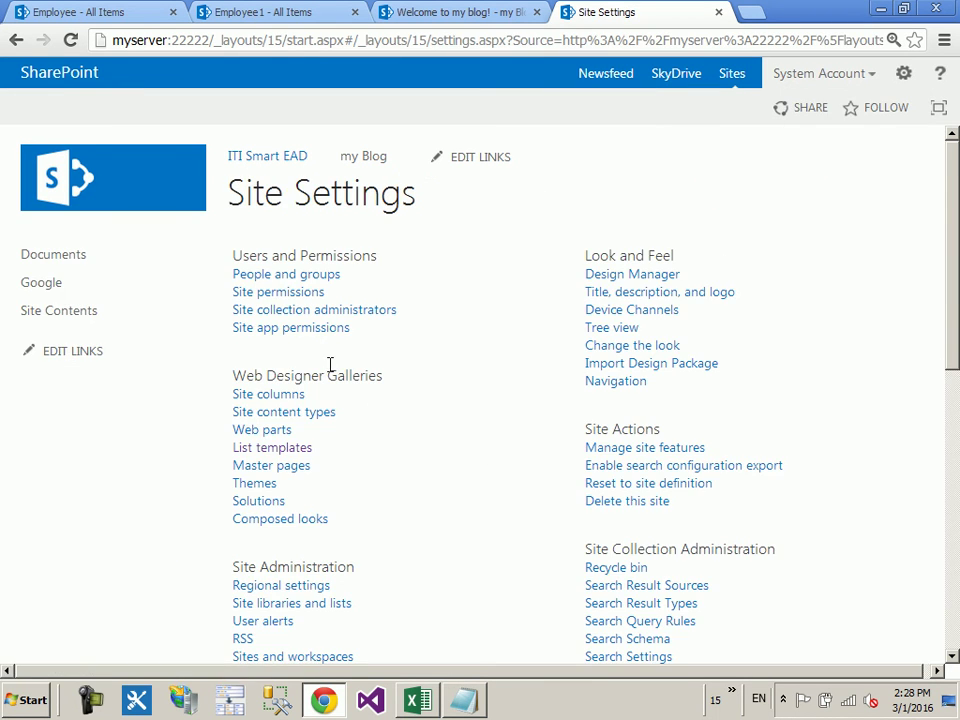
pyautogui.click(282, 296)
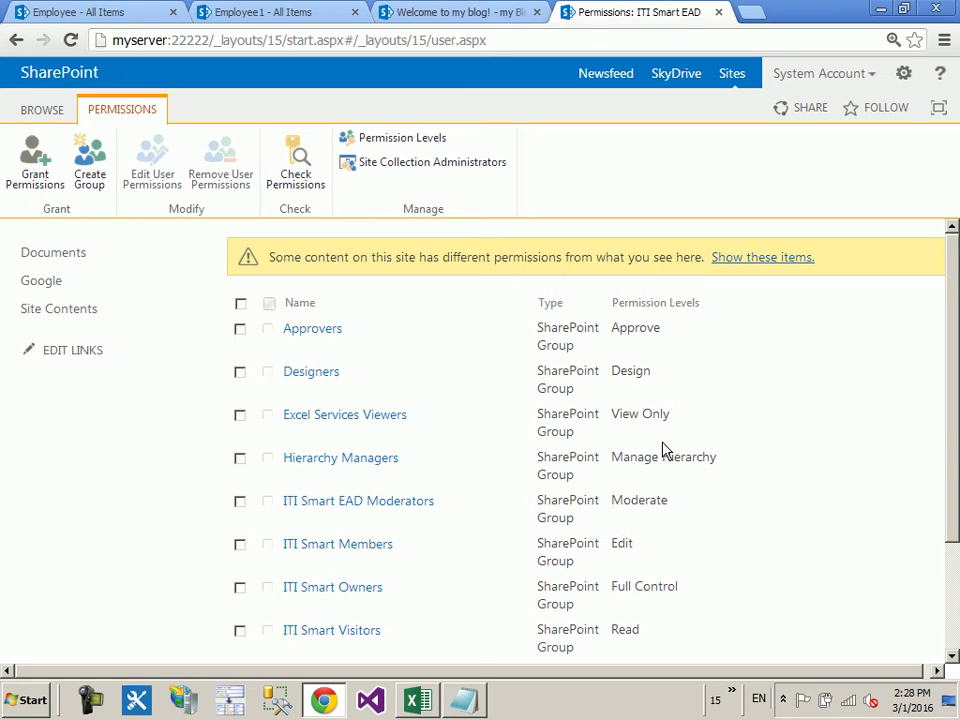
pyautogui.click(905, 75)
pyautogui.click(870, 286)
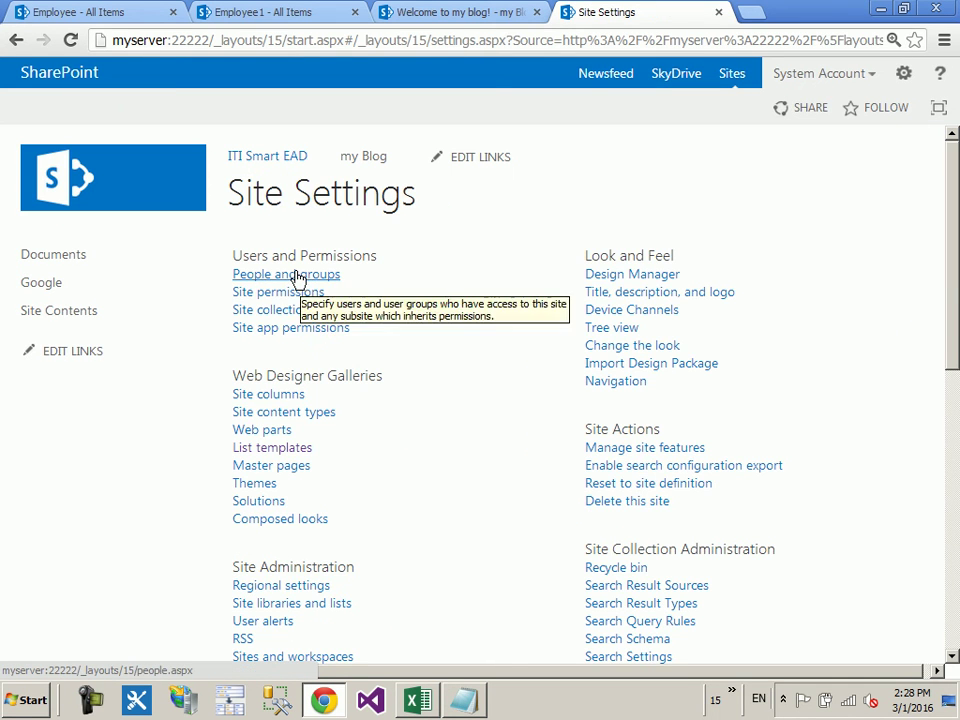
pyautogui.click(296, 276)
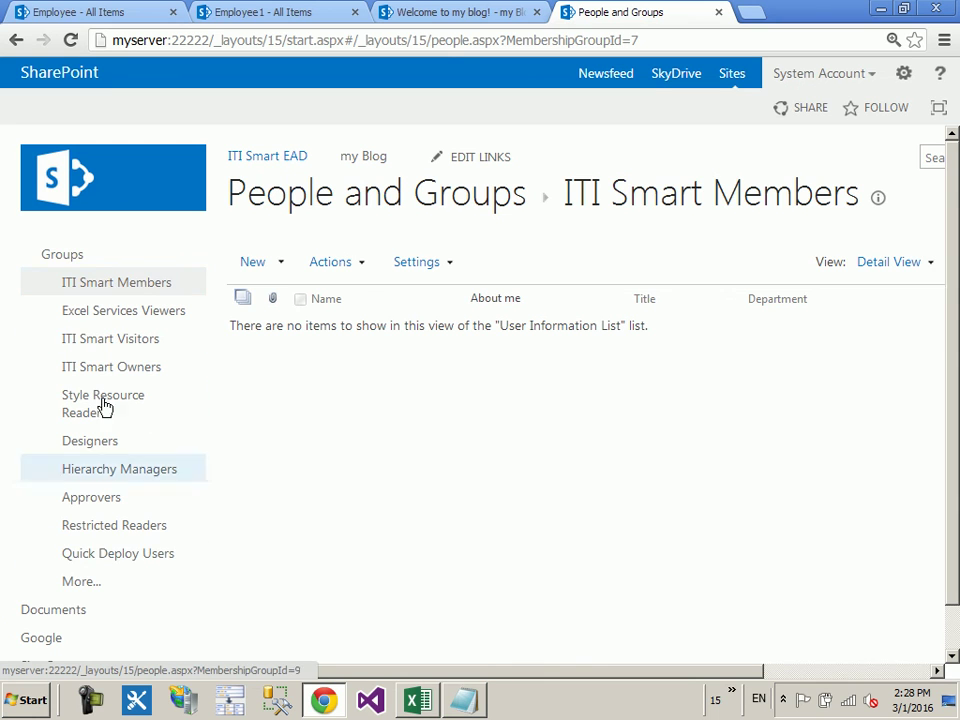
pyautogui.click(88, 258)
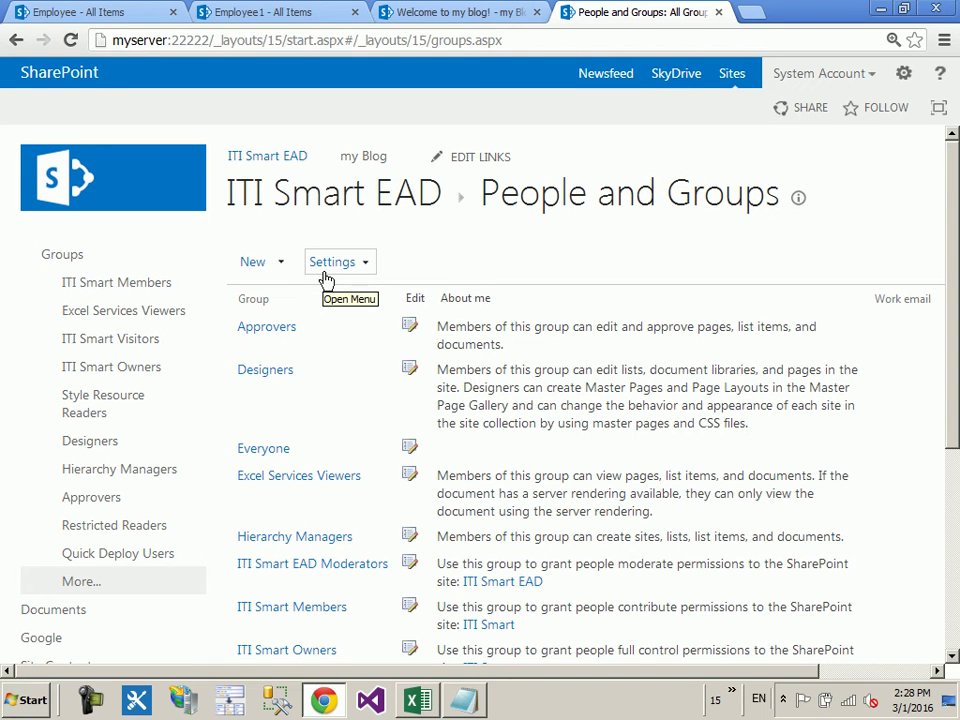
pyautogui.click(903, 73)
pyautogui.click(836, 289)
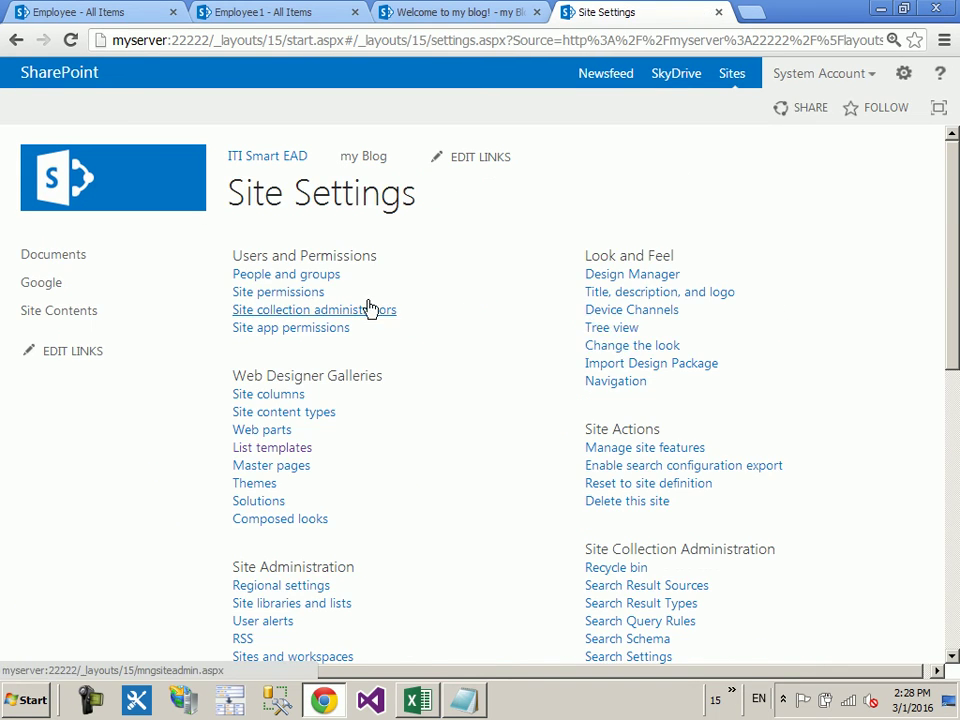
# Step: Review Site permissions, highlighting ITI Smart Owners' Full Control level, then open Permission Levels
pyautogui.click(292, 302)
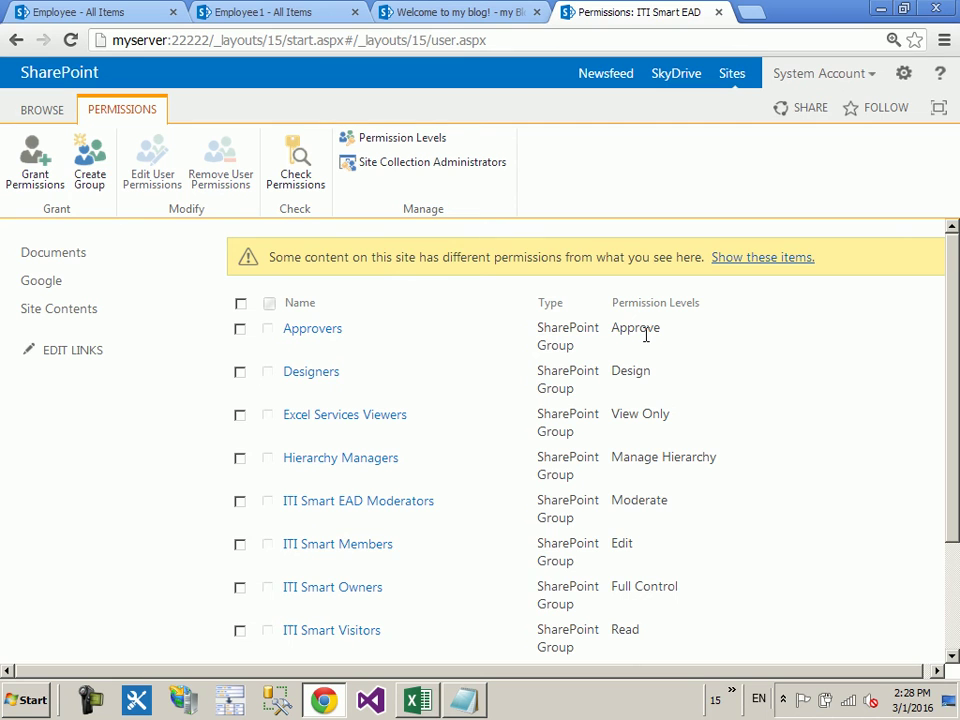
pyautogui.scroll(-3, 356, 443)
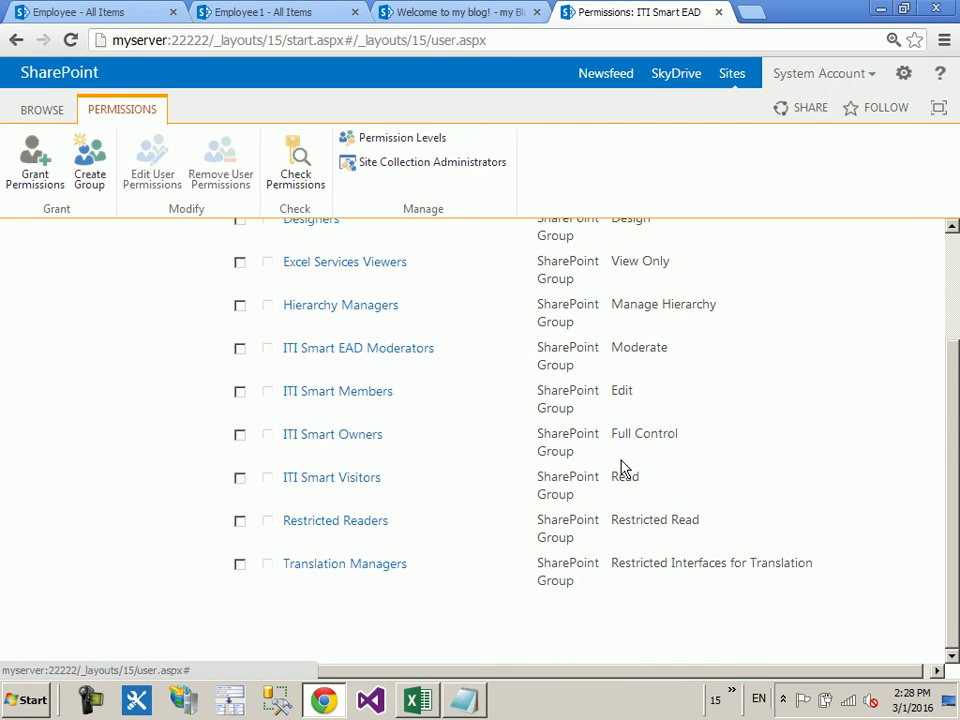
pyautogui.moveTo(679, 442); pyautogui.dragTo(613, 436)
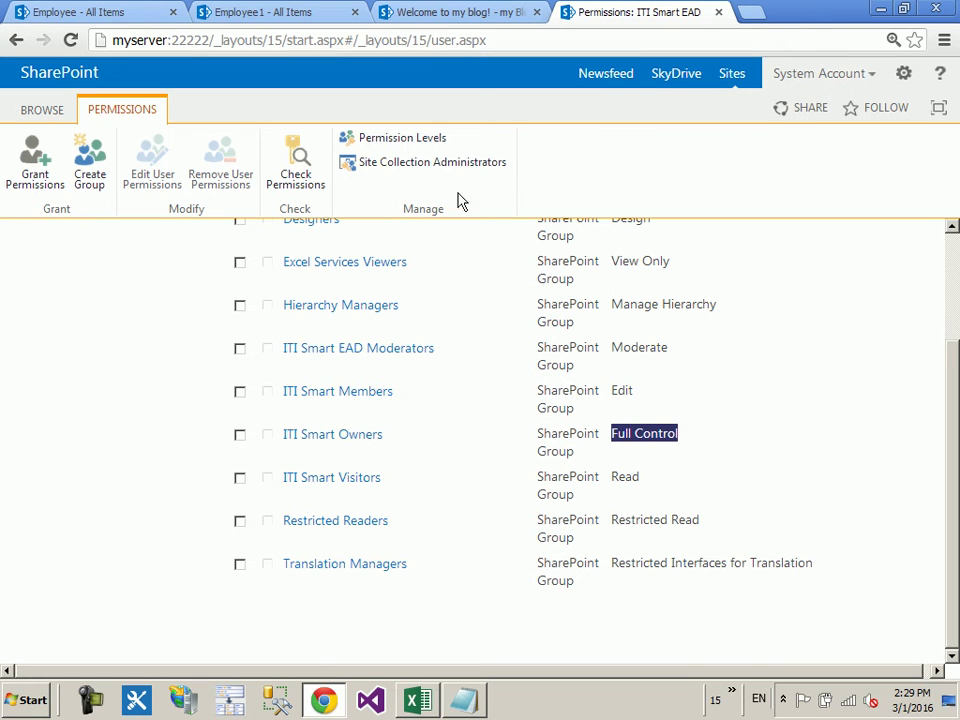
pyautogui.click(398, 147)
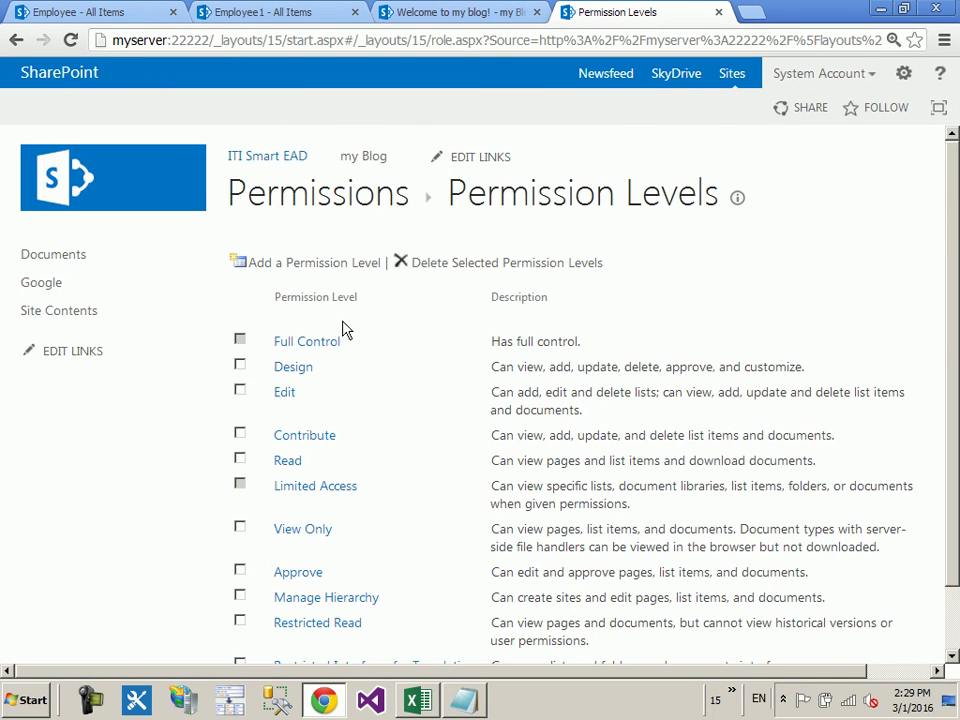
# Step: Scroll down the Permission Levels list from Full Control to Moderate
pyautogui.scroll(-1, 338, 300)
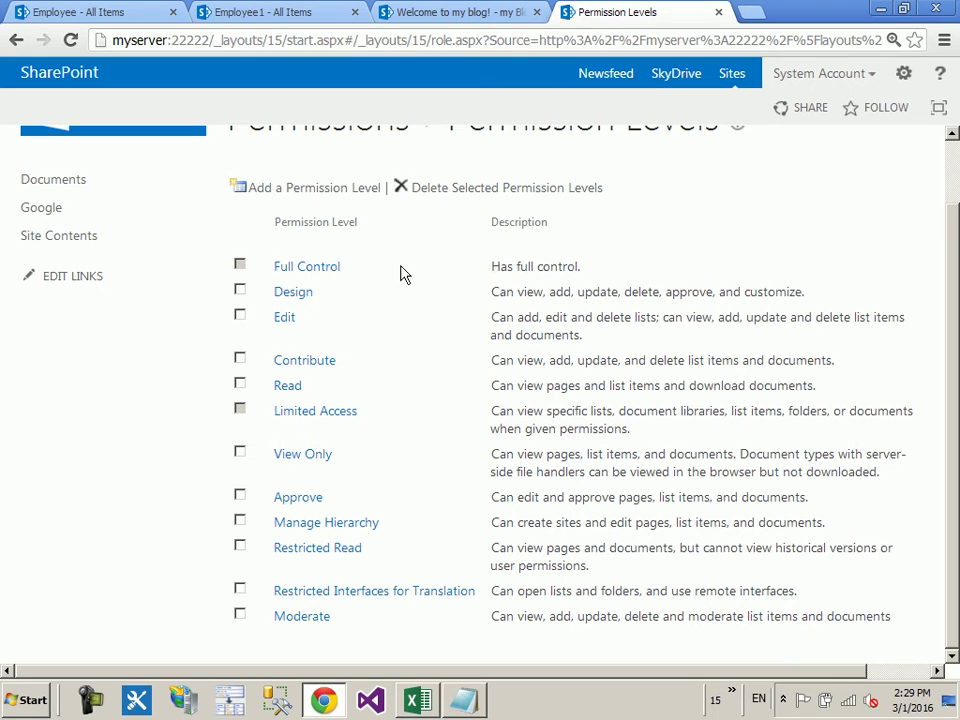
# Step: Open the Full Control permission level and scroll through all its granted permissions
pyautogui.click(307, 270)
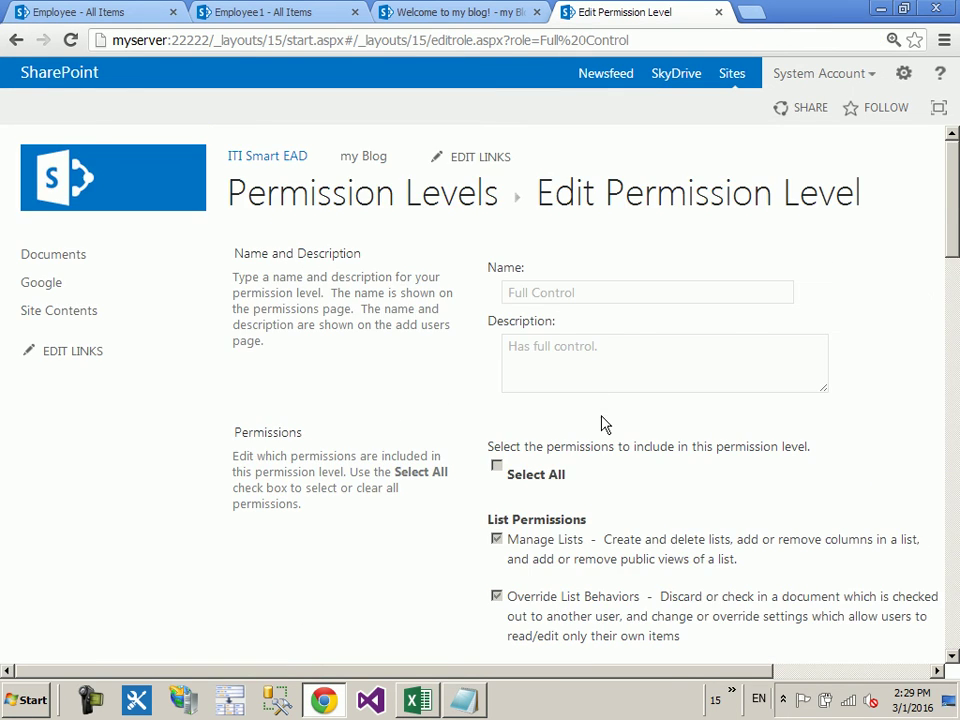
pyautogui.scroll(-2, 600, 420)
pyautogui.scroll(-5, 589, 387)
pyautogui.scroll(5, 545, 350)
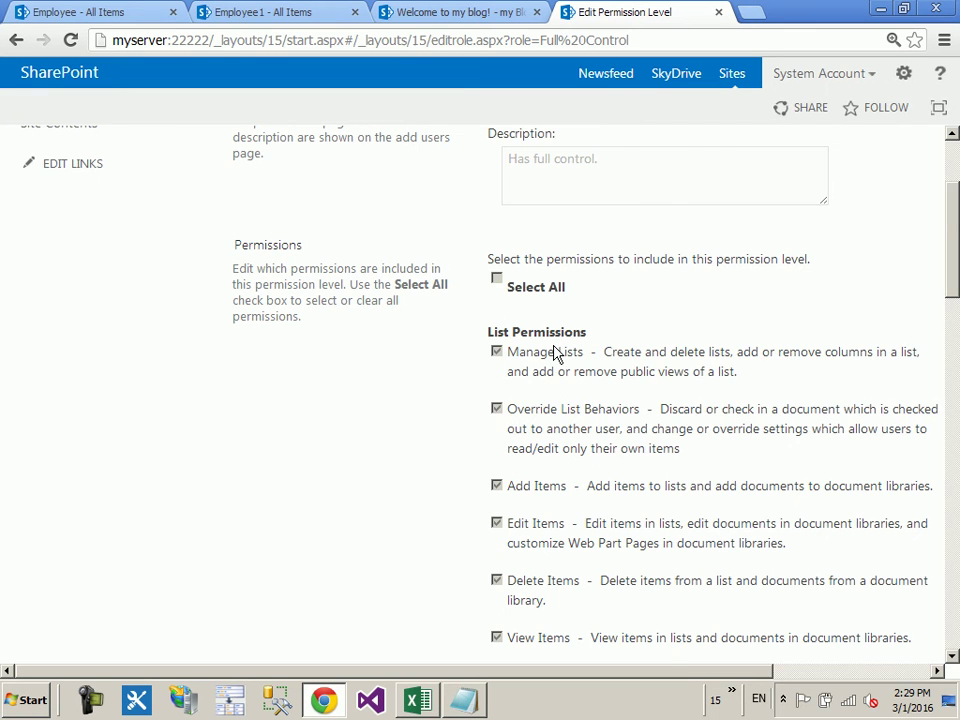
pyautogui.scroll(-2, 552, 353)
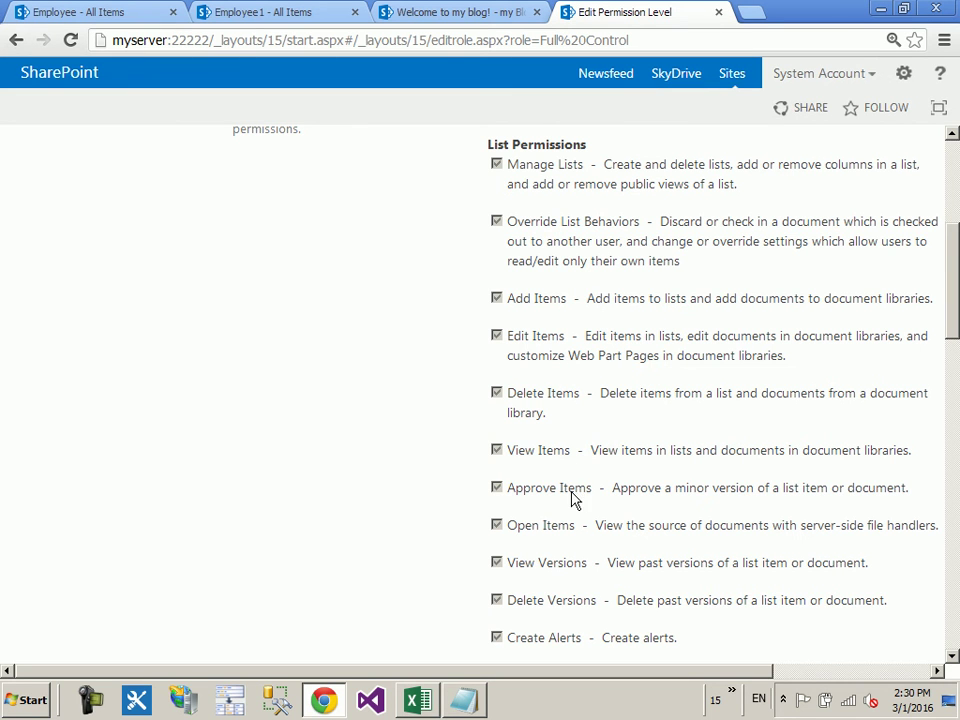
pyautogui.scroll(-1, 577, 495)
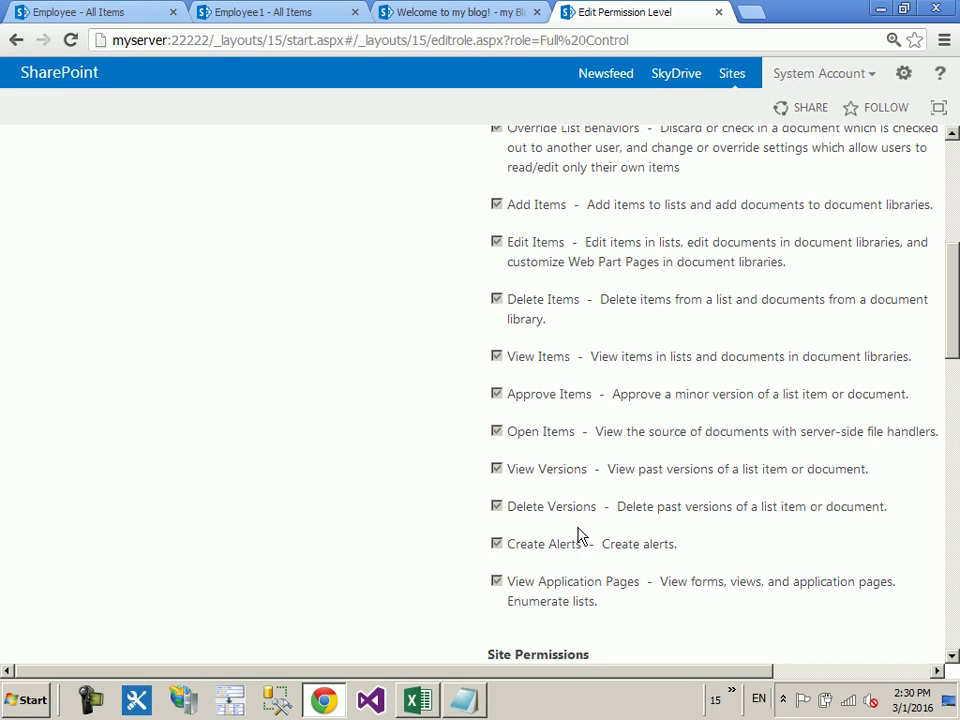
pyautogui.scroll(-3, 582, 535)
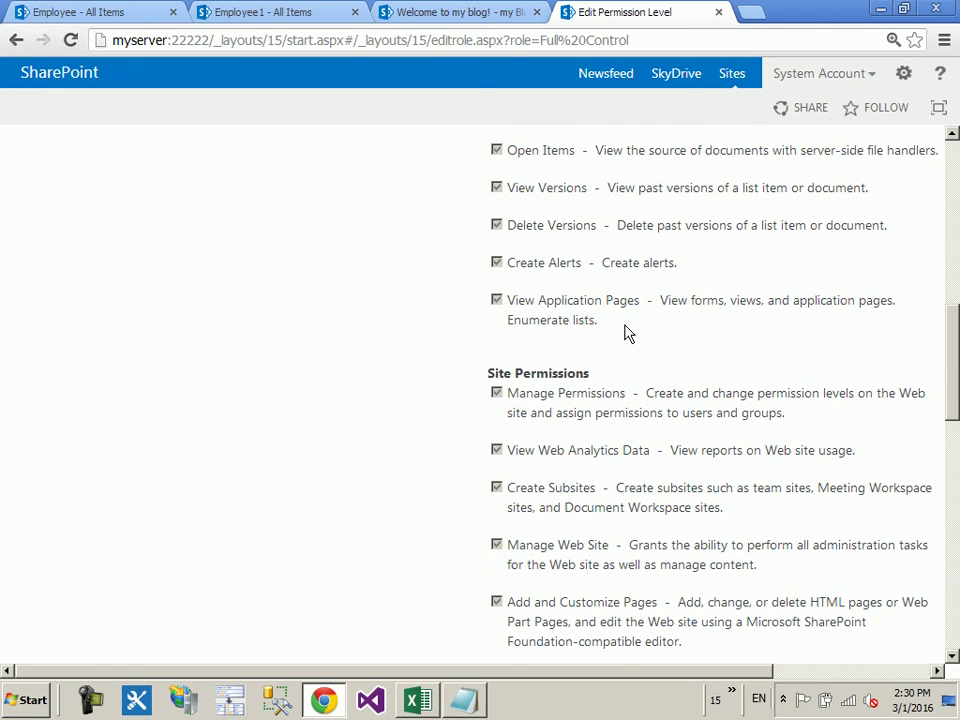
pyautogui.scroll(-1, 622, 320)
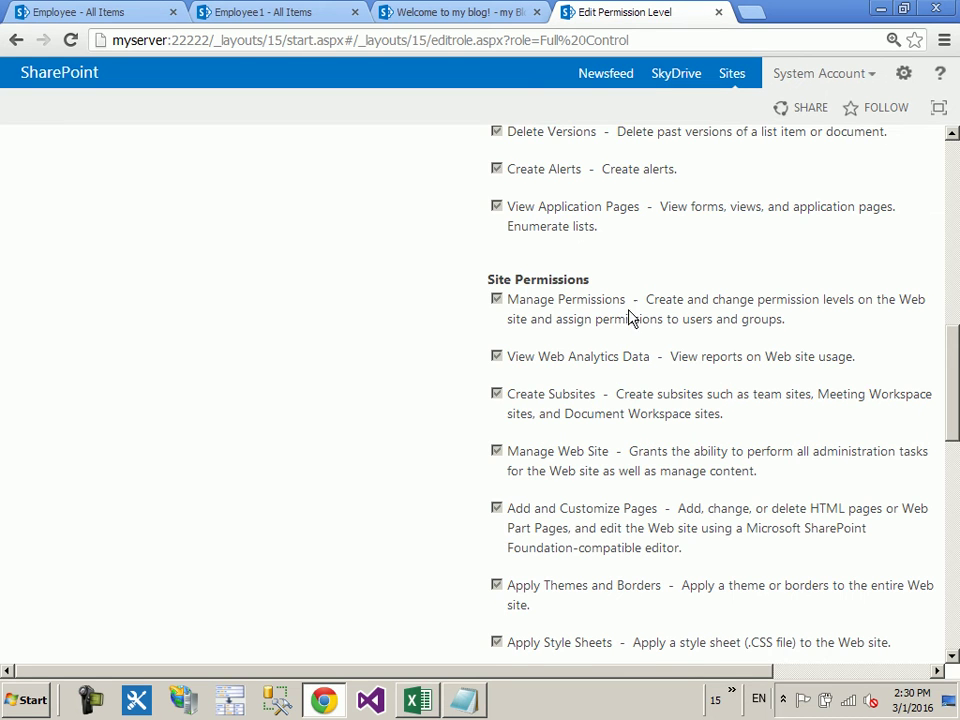
pyautogui.scroll(-1, 620, 310)
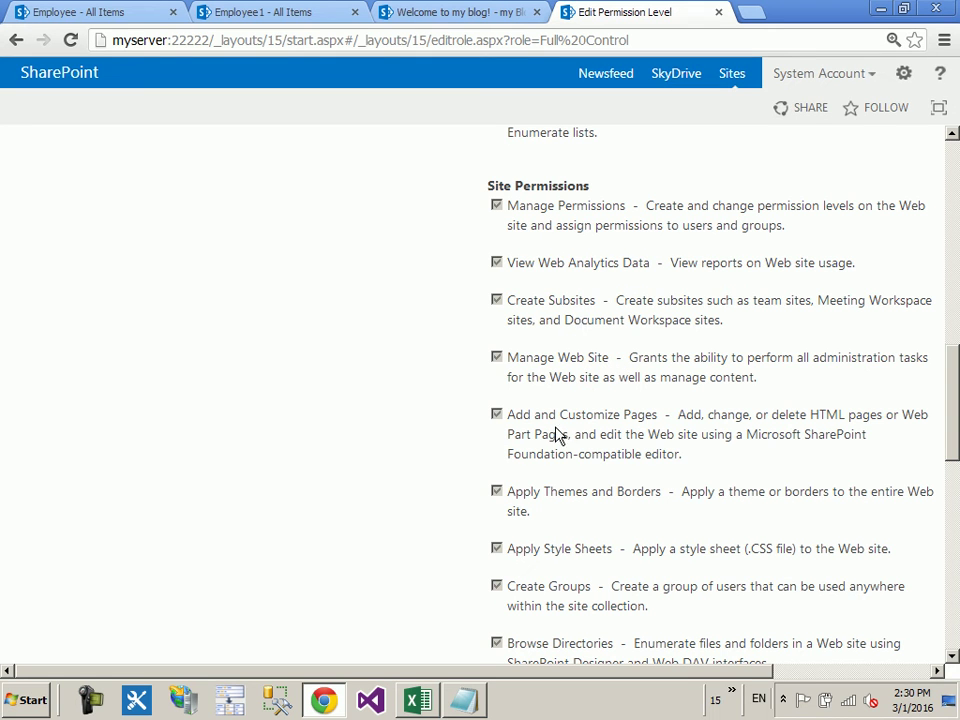
pyautogui.scroll(-1, 553, 441)
pyautogui.scroll(-1, 580, 370)
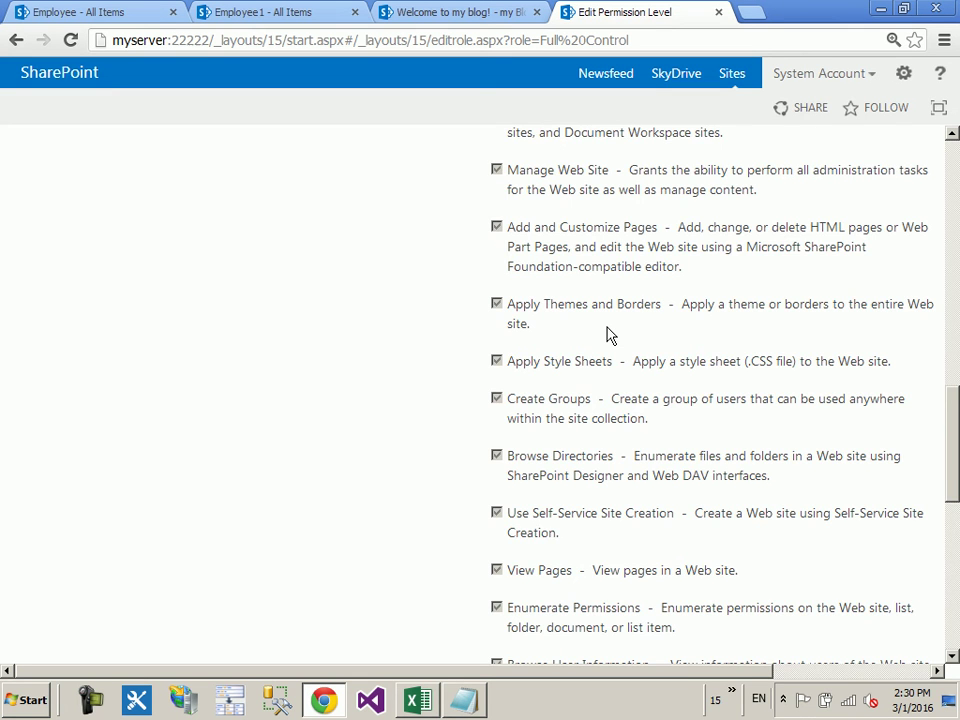
pyautogui.scroll(-5, 610, 335)
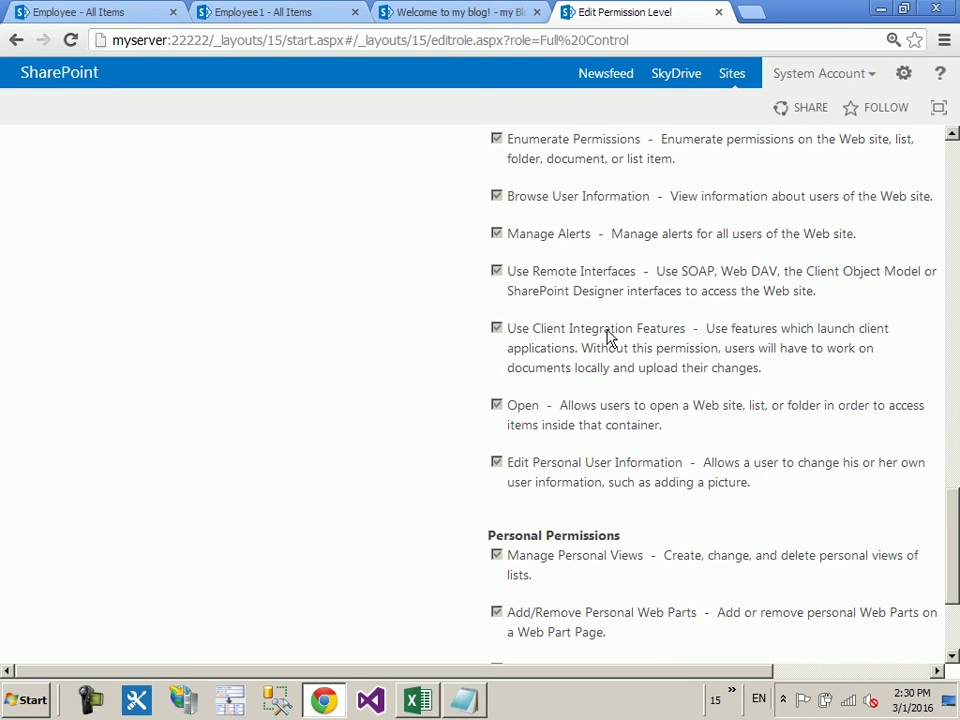
pyautogui.scroll(-2, 606, 337)
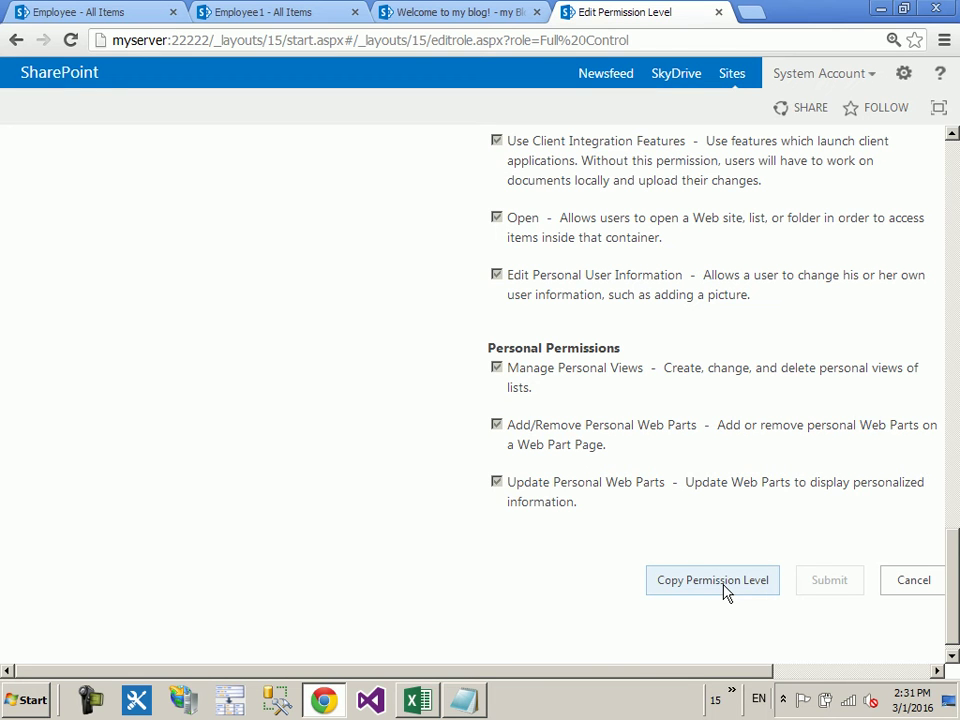
# Step: Cancel back to the Permission Levels list unchanged and open the Design level
pyautogui.click(928, 590)
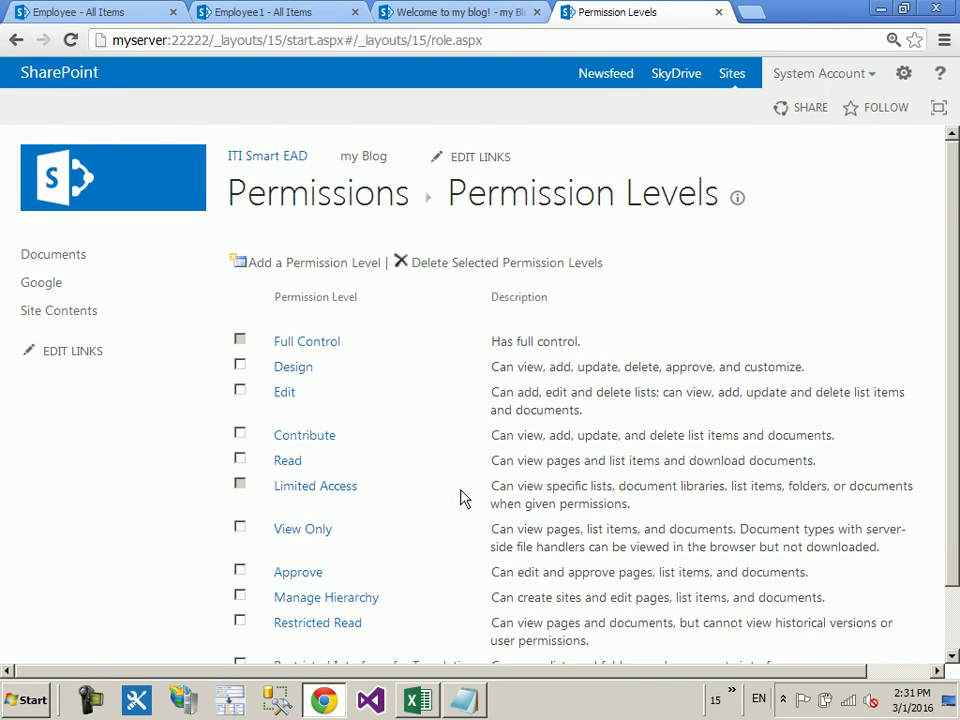
pyautogui.scroll(-1, 437, 495)
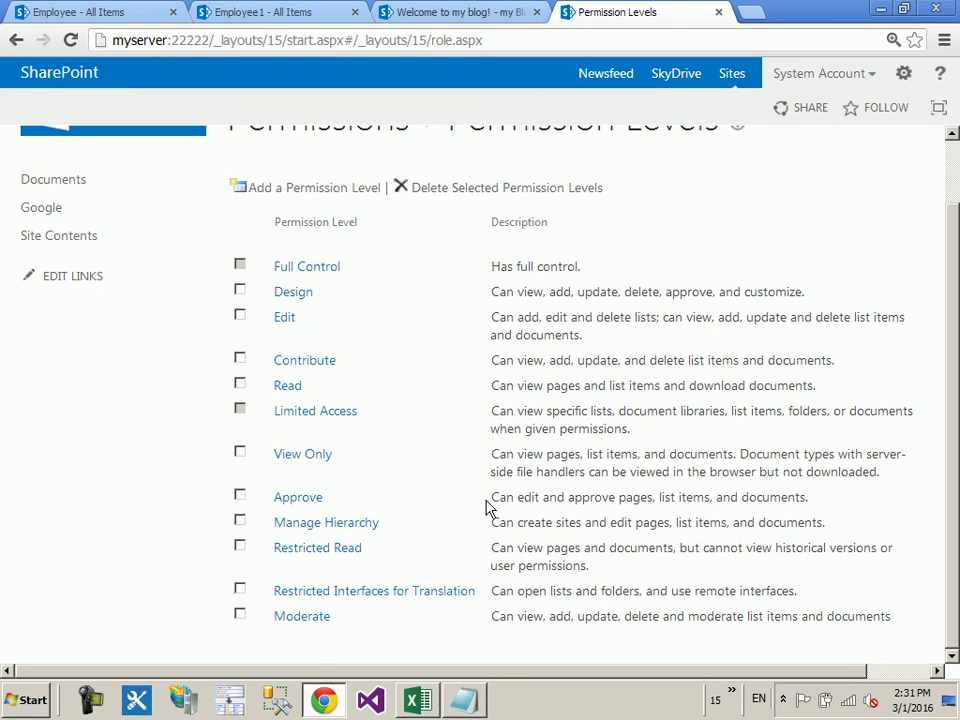
pyautogui.click(290, 300)
# Step: Scroll through the Design level's checked permissions and cancel without changes
pyautogui.scroll(-2, 672, 440)
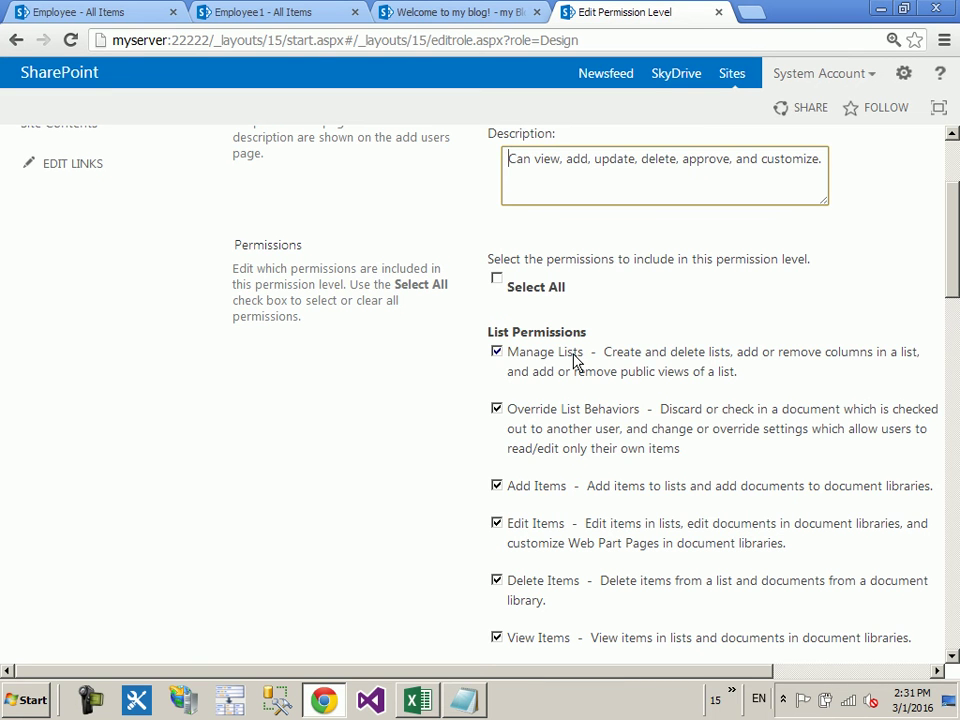
pyautogui.scroll(-1, 560, 352)
pyautogui.scroll(-4, 560, 352)
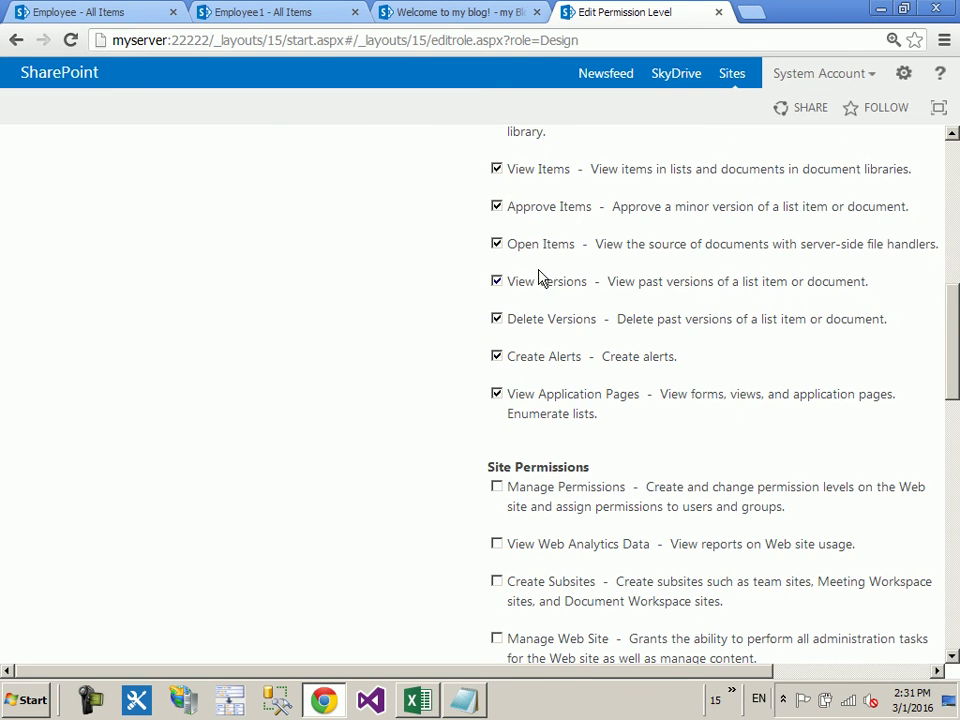
pyautogui.scroll(-3, 519, 330)
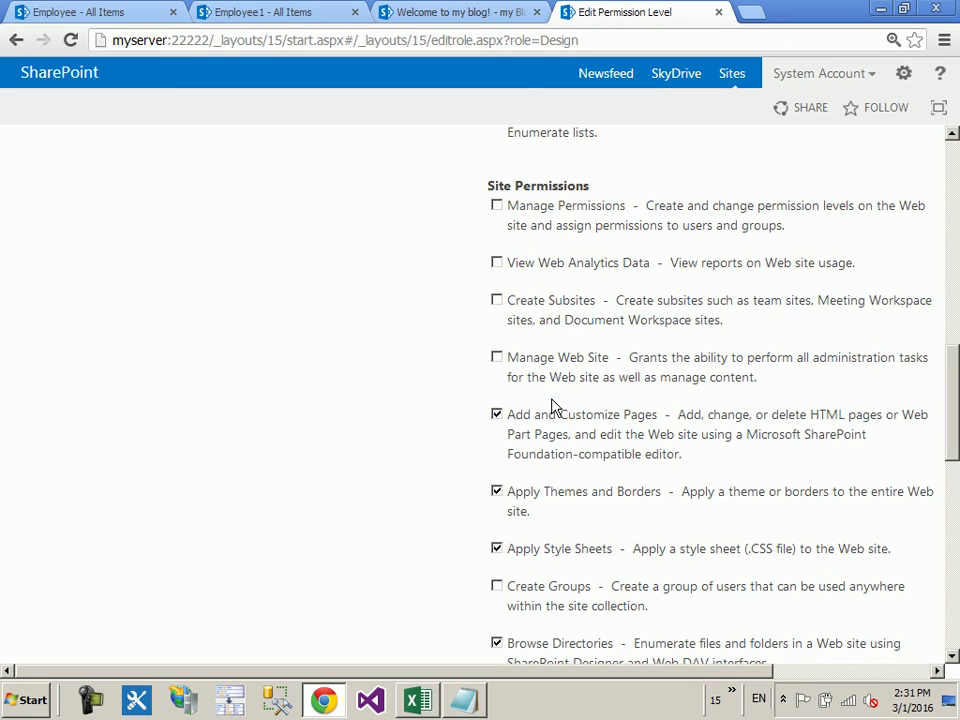
pyautogui.scroll(-2, 648, 420)
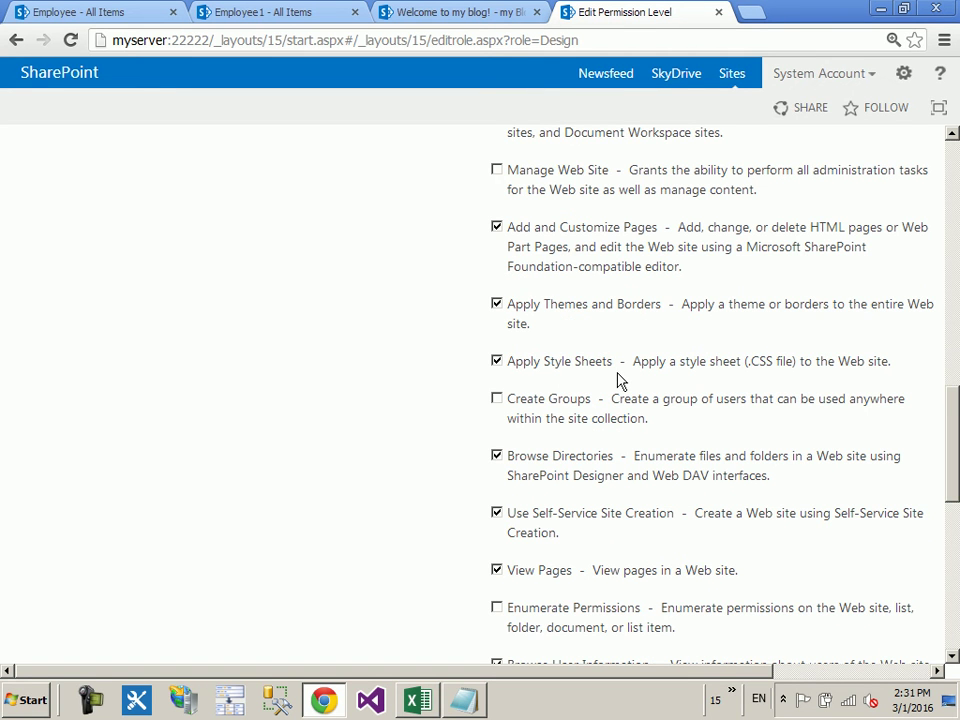
pyautogui.scroll(-1, 617, 380)
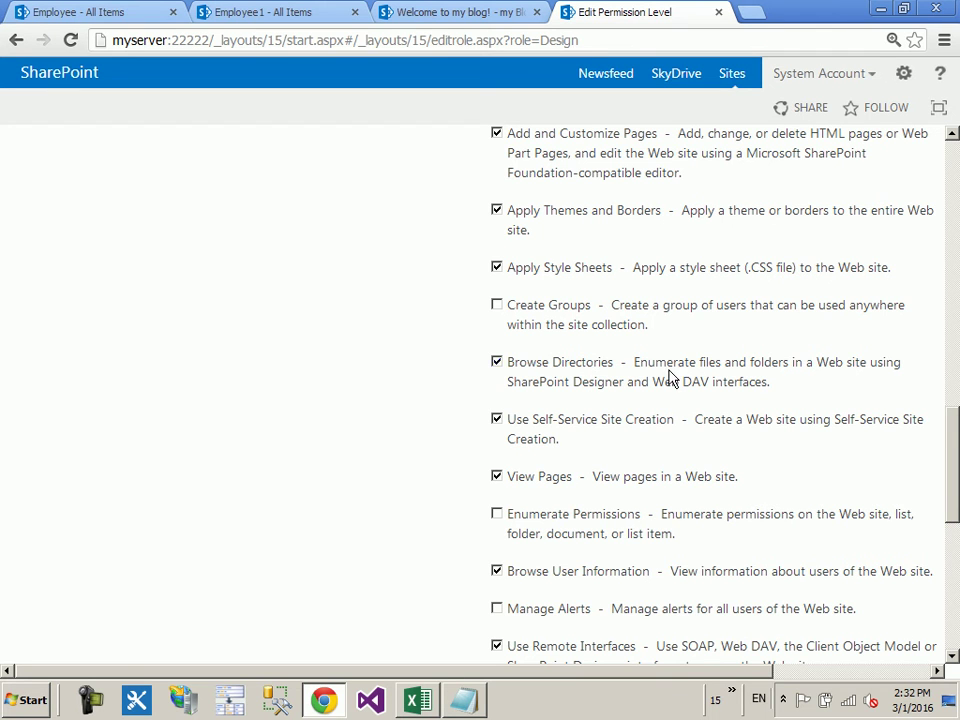
pyautogui.scroll(-1, 640, 385)
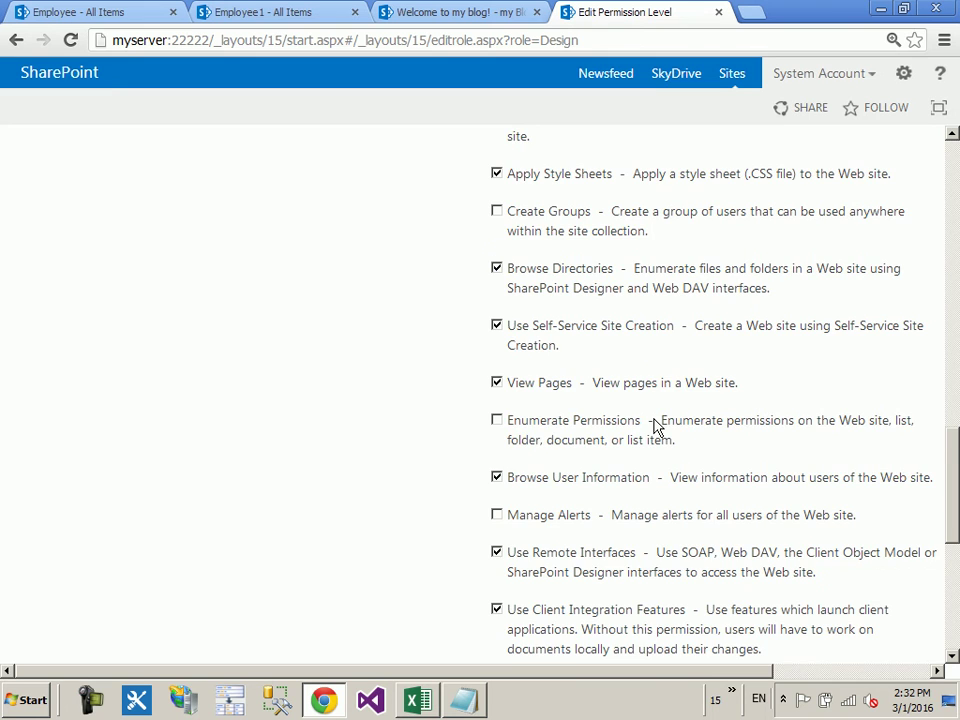
pyautogui.scroll(-5, 655, 425)
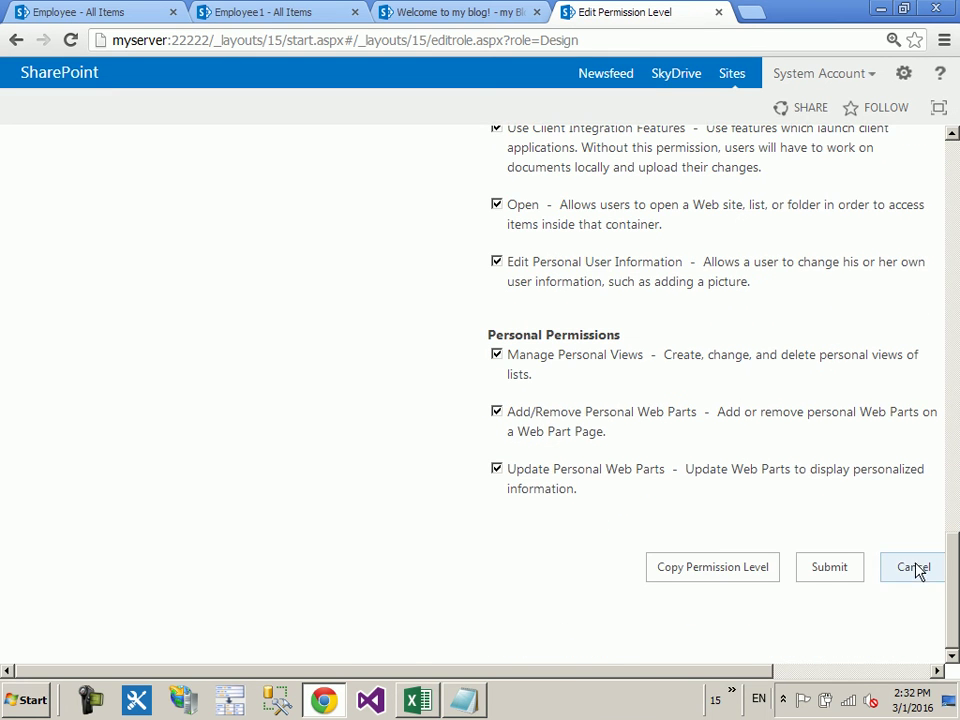
pyautogui.click(915, 567)
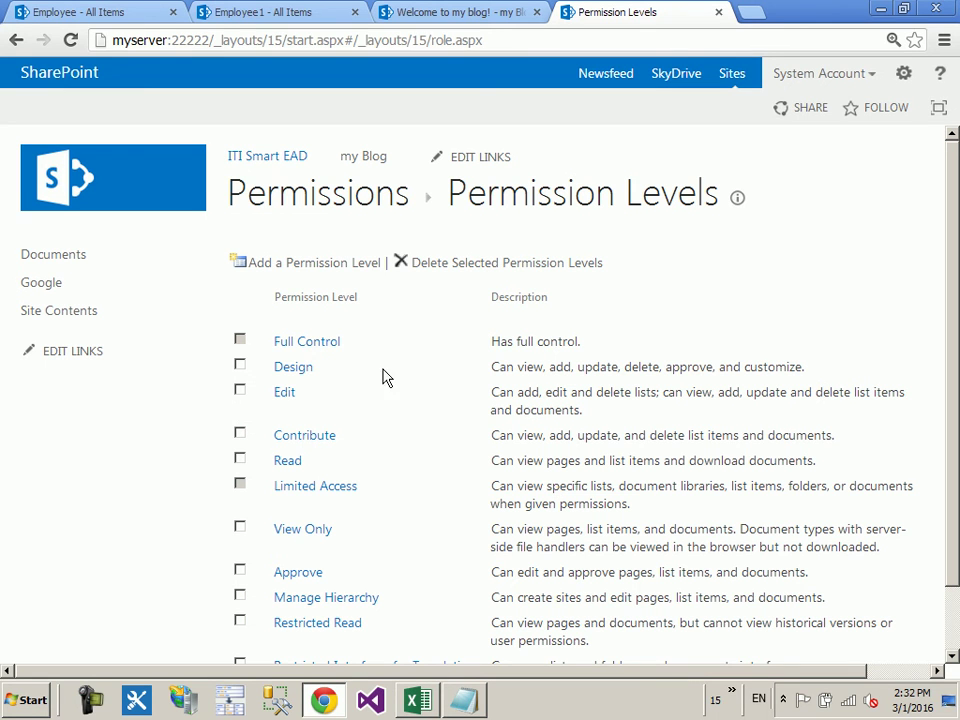
pyautogui.scroll(-2, 380, 400)
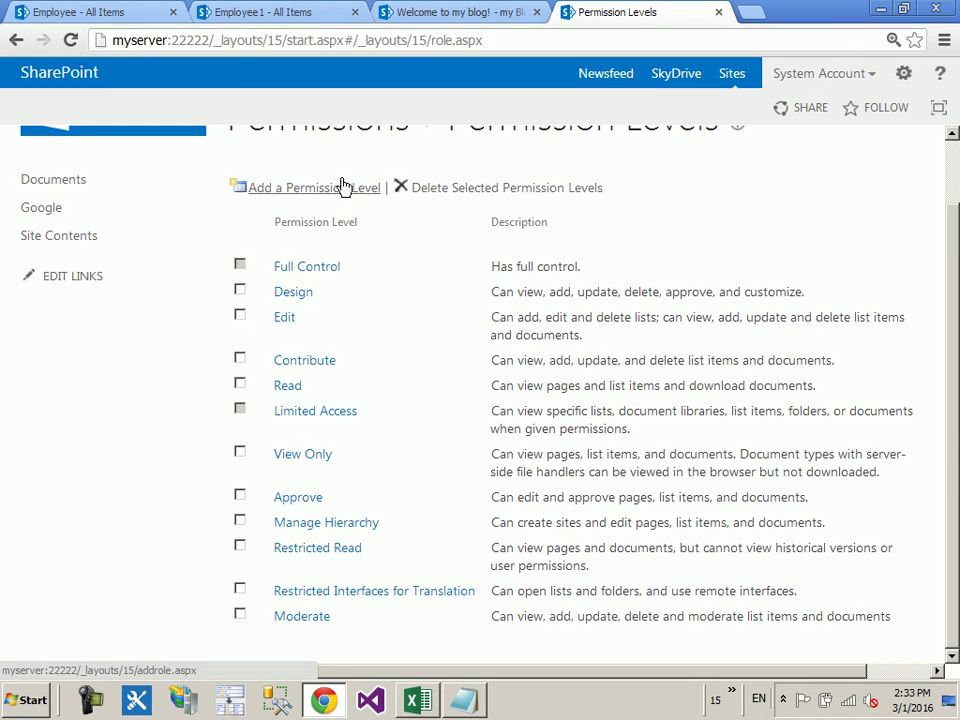
# Step: Close the blog post tab and view the ITI Smart Owners group's members
pyautogui.click(521, 19)
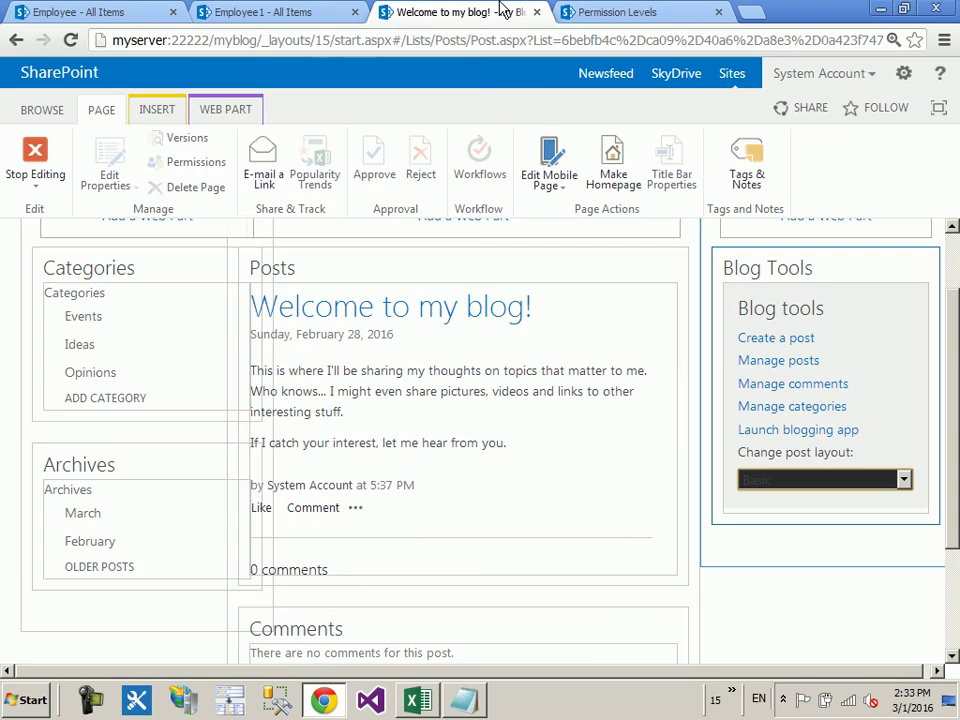
pyautogui.click(536, 12)
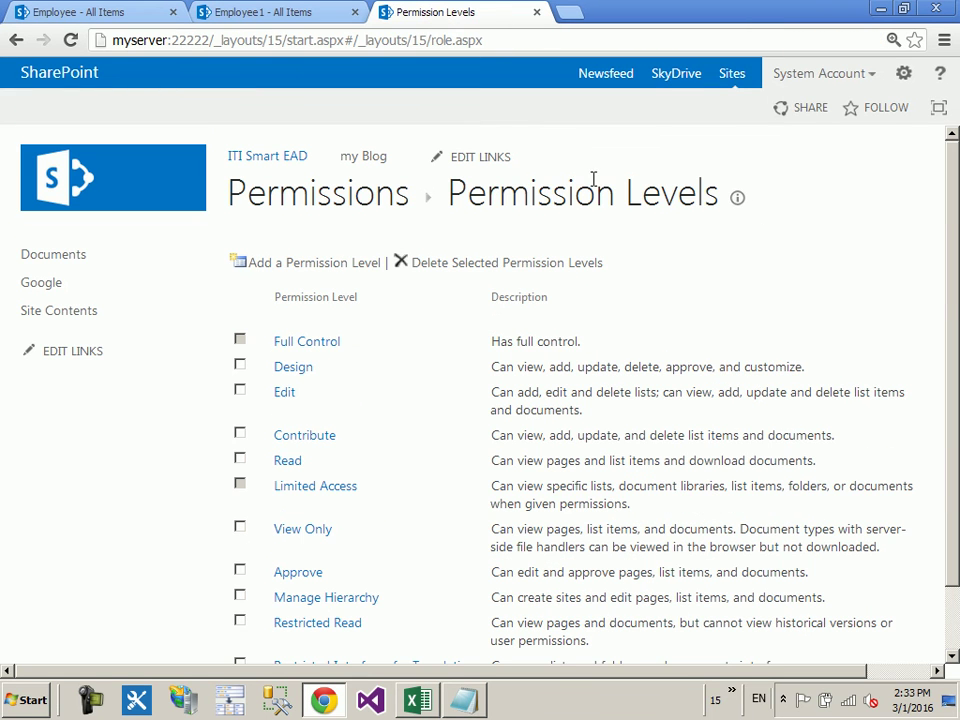
pyautogui.click(903, 74)
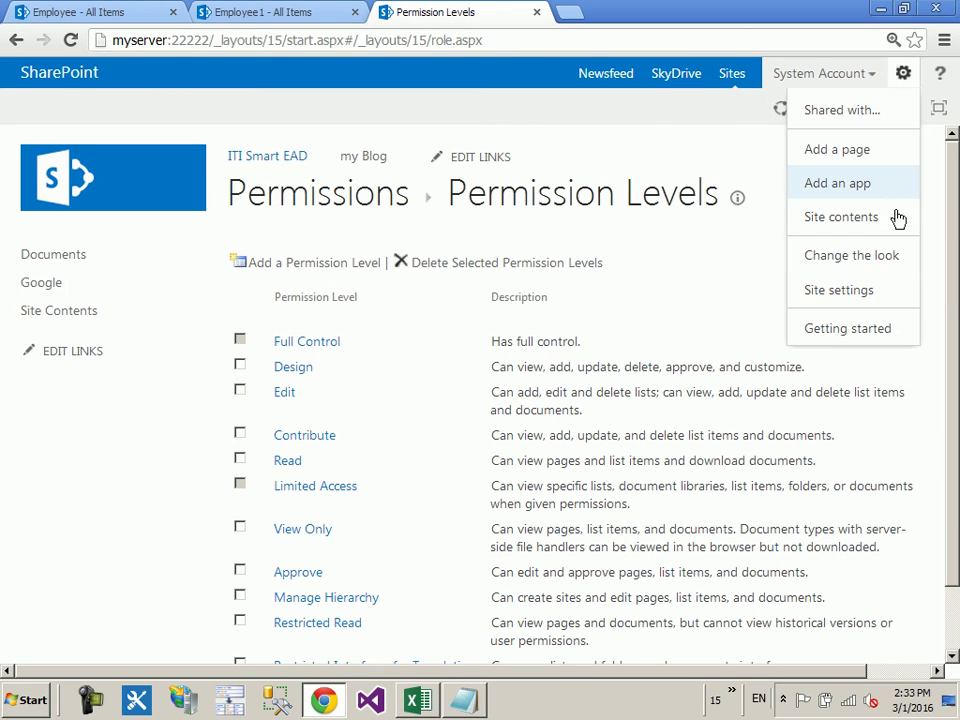
pyautogui.click(859, 289)
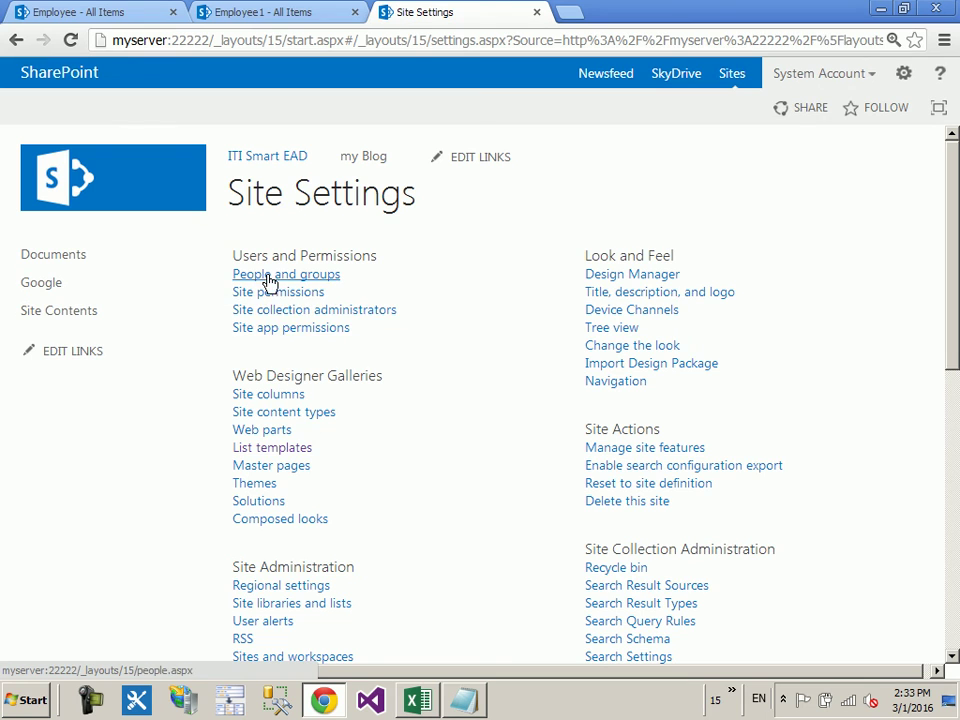
pyautogui.click(272, 276)
pyautogui.click(146, 369)
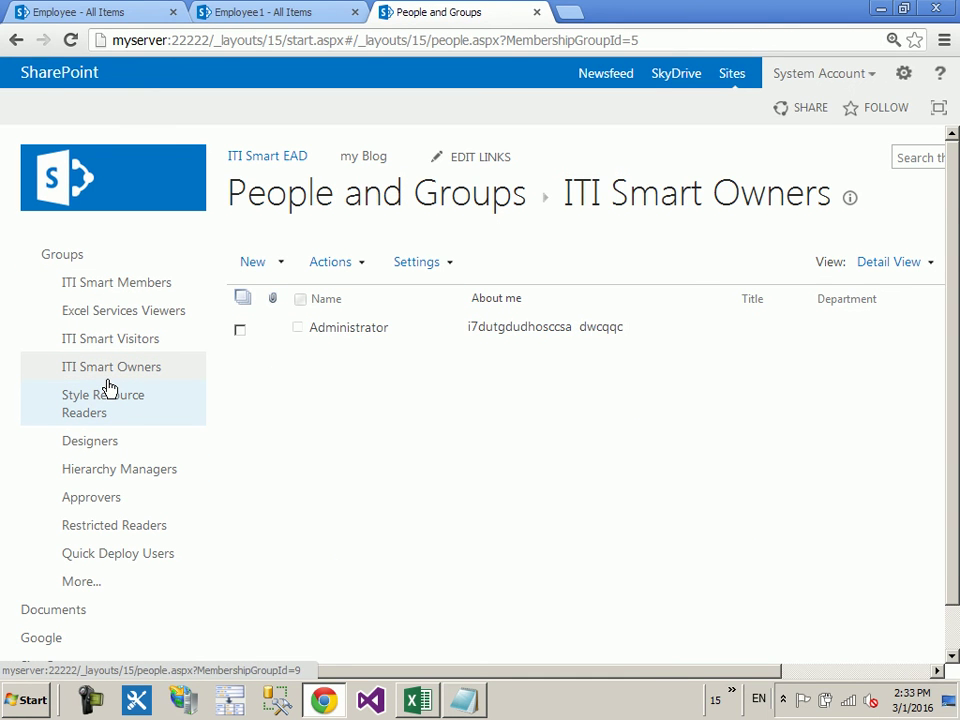
# Step: Check ITI Smart Owners' Full Control in Site permissions, then open Permission Levels
pyautogui.click(902, 71)
pyautogui.click(864, 287)
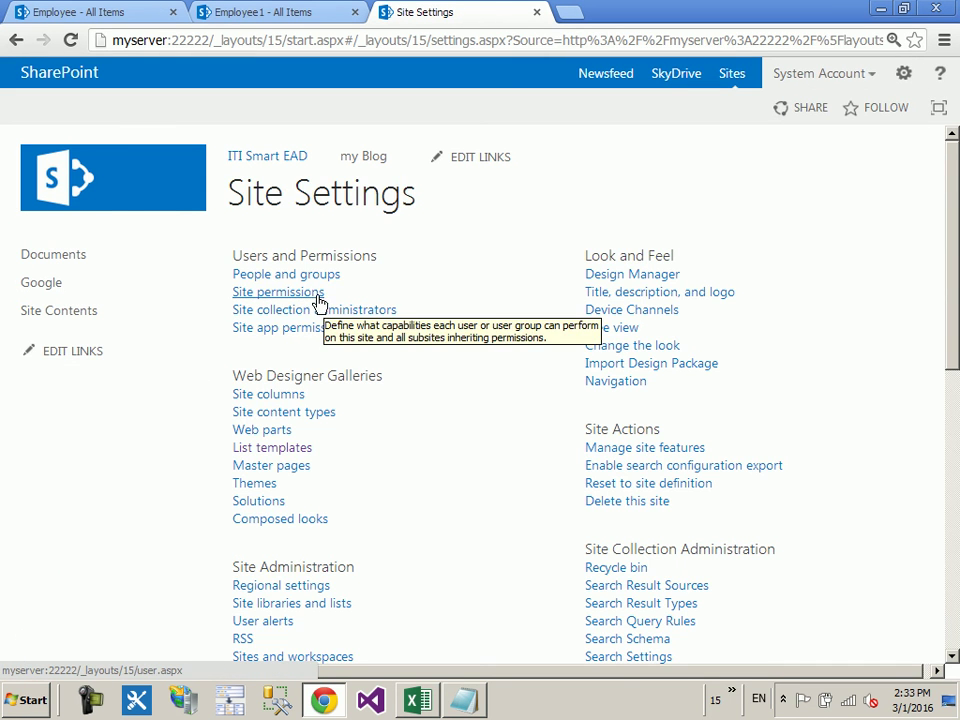
pyautogui.click(312, 297)
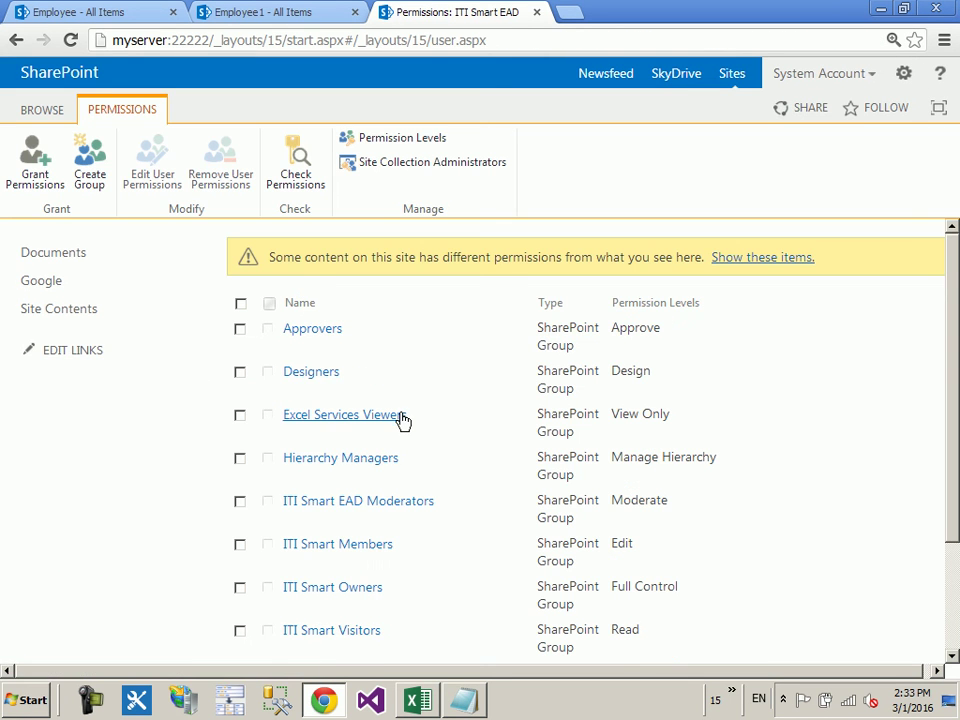
pyautogui.scroll(-1, 396, 420)
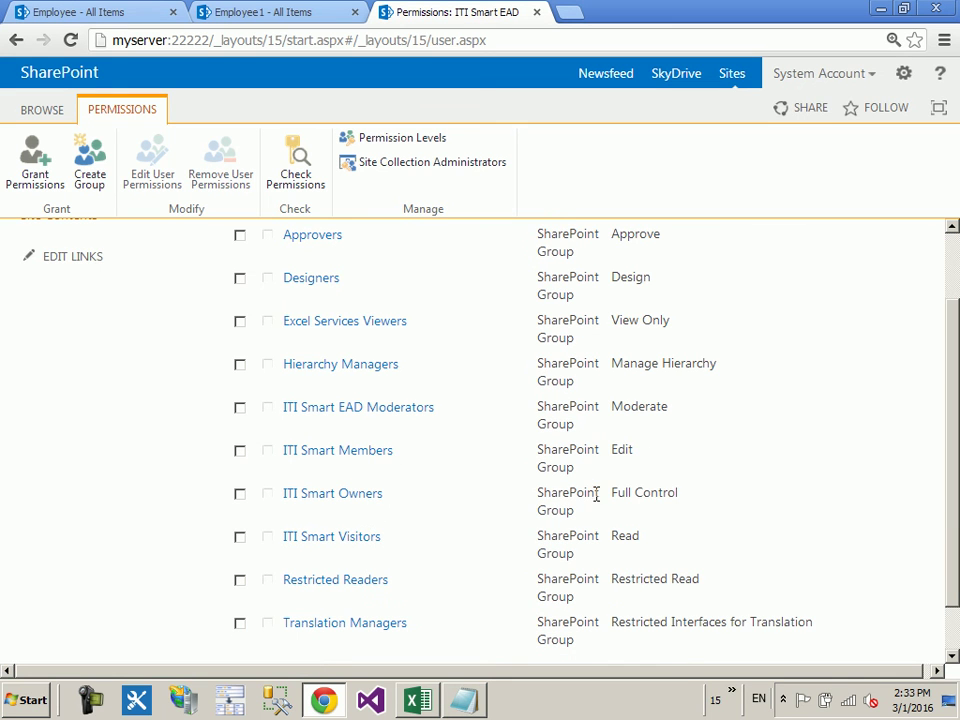
pyautogui.moveTo(594, 492); pyautogui.dragTo(688, 500)
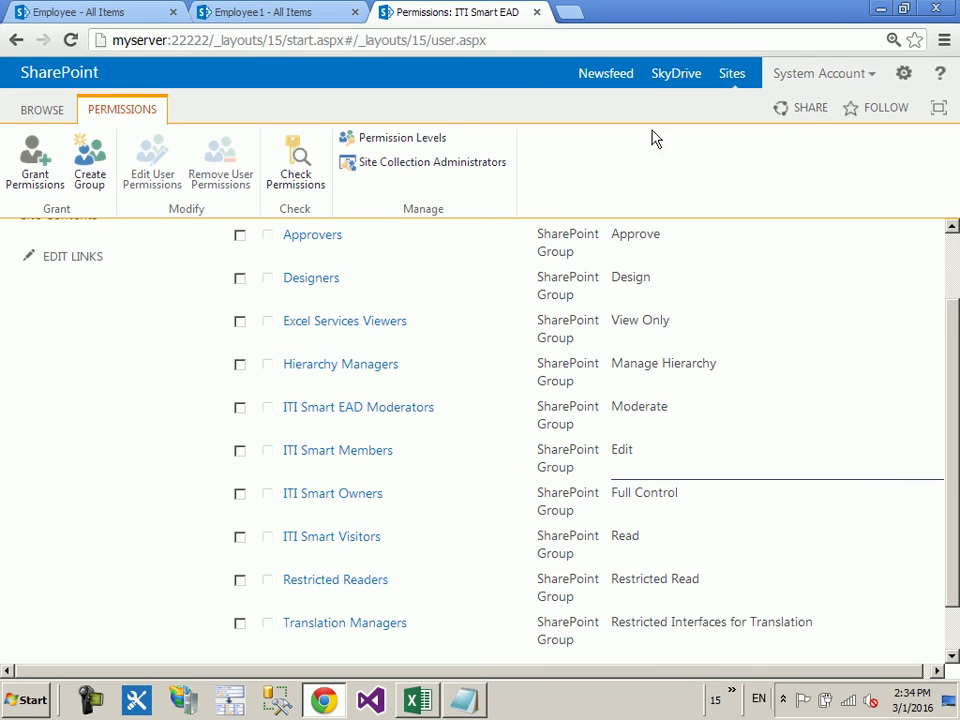
pyautogui.click(446, 146)
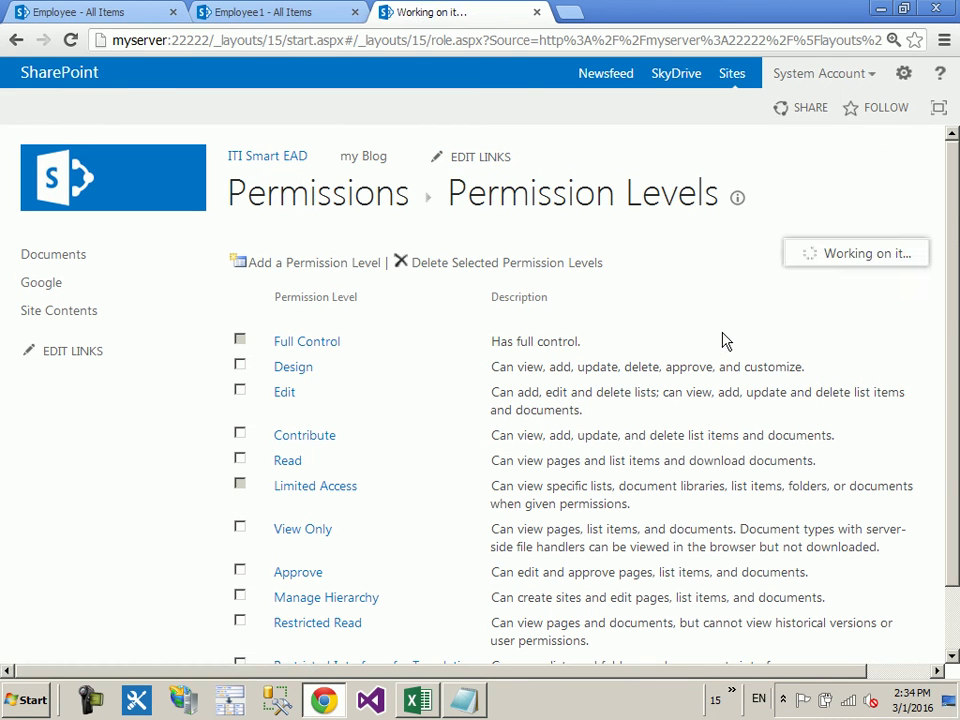
# Step: Tick Edit Items in a new permission level draft, then leave it unsaved for the ITI Smart EAD home page
pyautogui.scroll(-3, 726, 341)
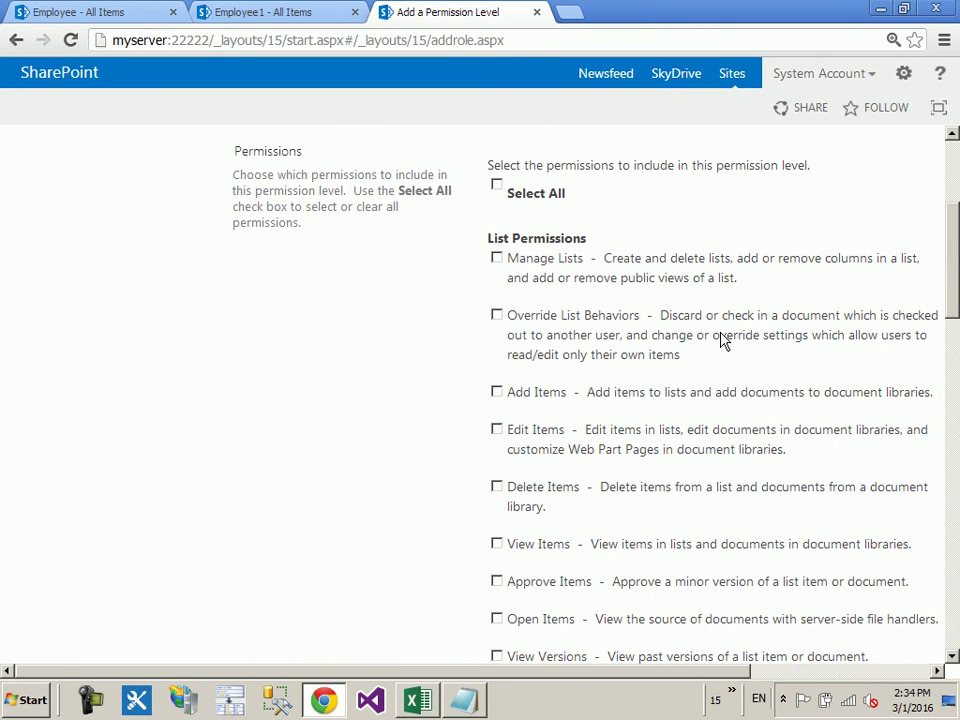
pyautogui.click(530, 437)
pyautogui.scroll(3, 333, 537)
pyautogui.click(165, 195)
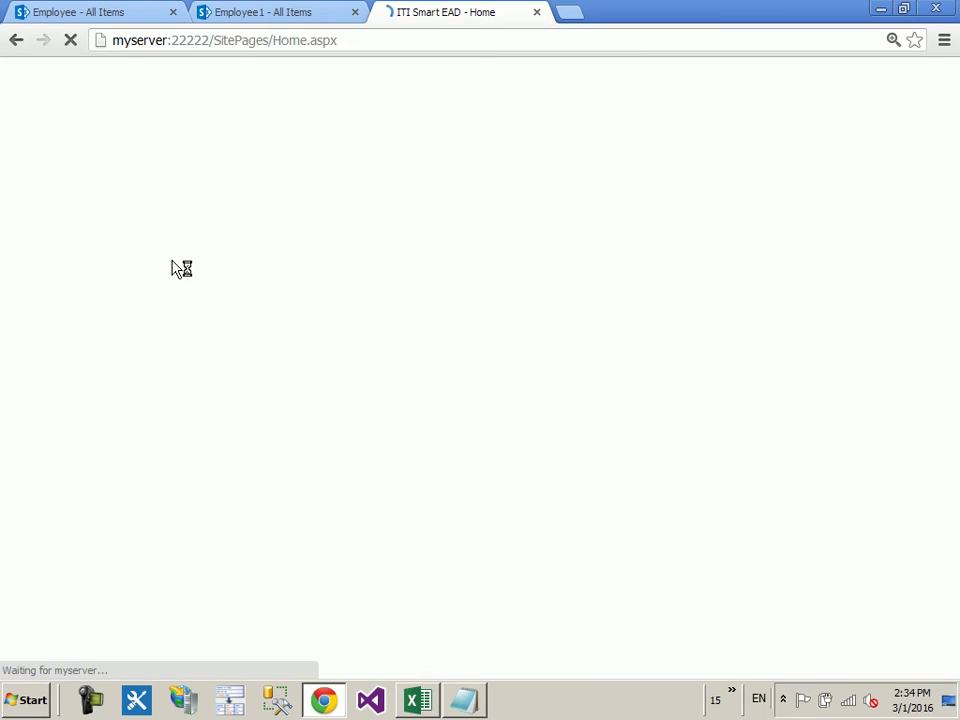
# Step: Launch Active Directory Users and Computers from Administrative Tools and show the Users container
pyautogui.click(322, 700)
pyautogui.click(40, 699)
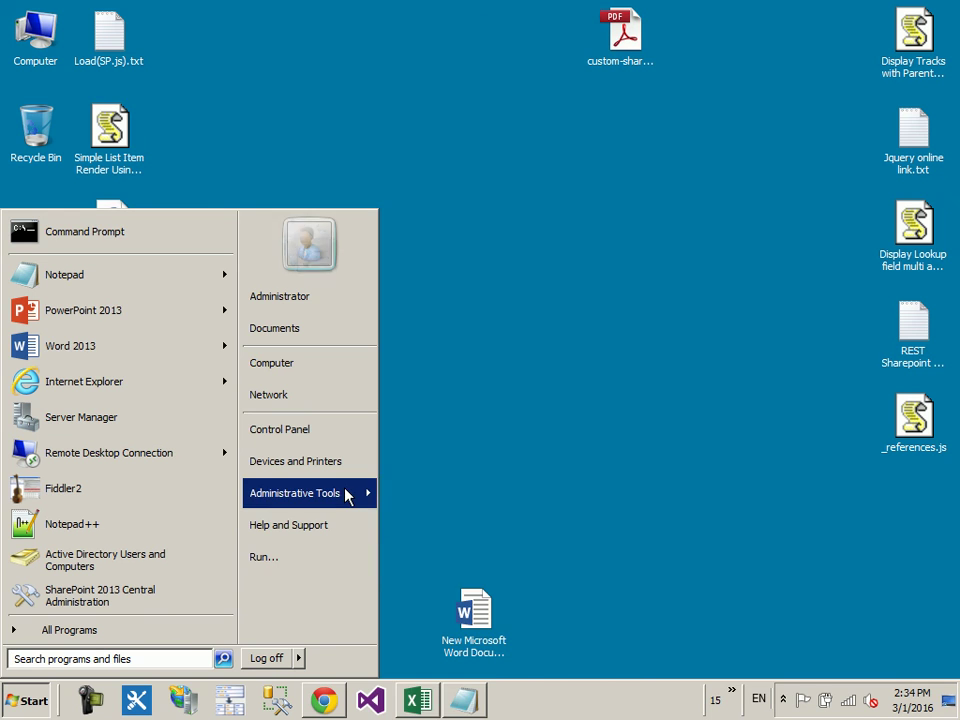
pyautogui.moveTo(347, 496)
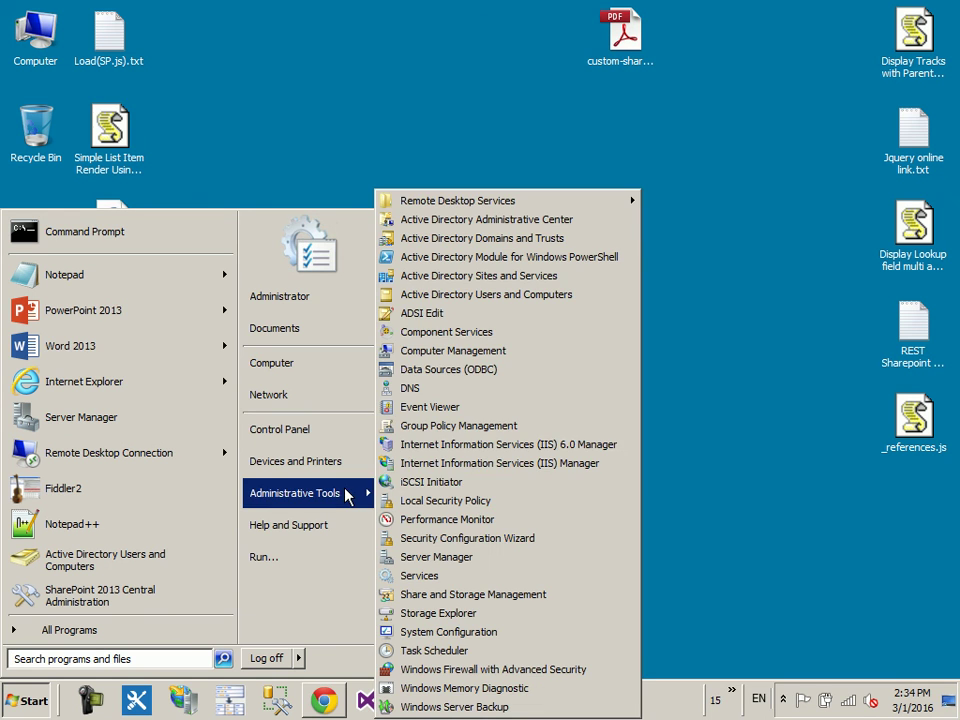
pyautogui.click(533, 296)
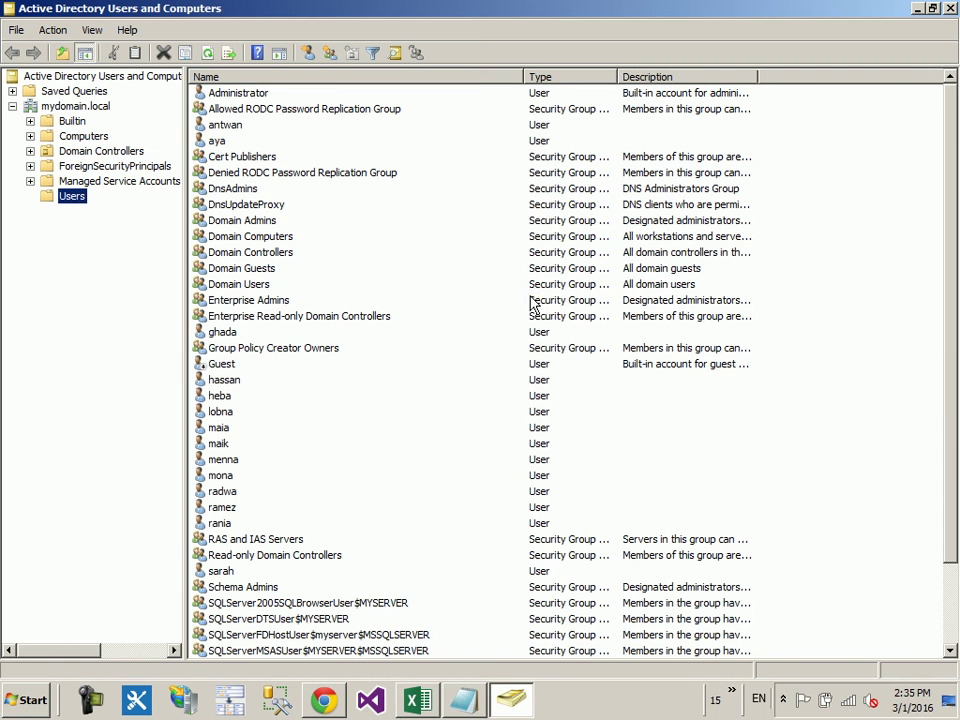
pyautogui.click(71, 200)
# Step: Start a New User in the Users container, close the form empty, and show the desktop
pyautogui.rightClick(71, 203)
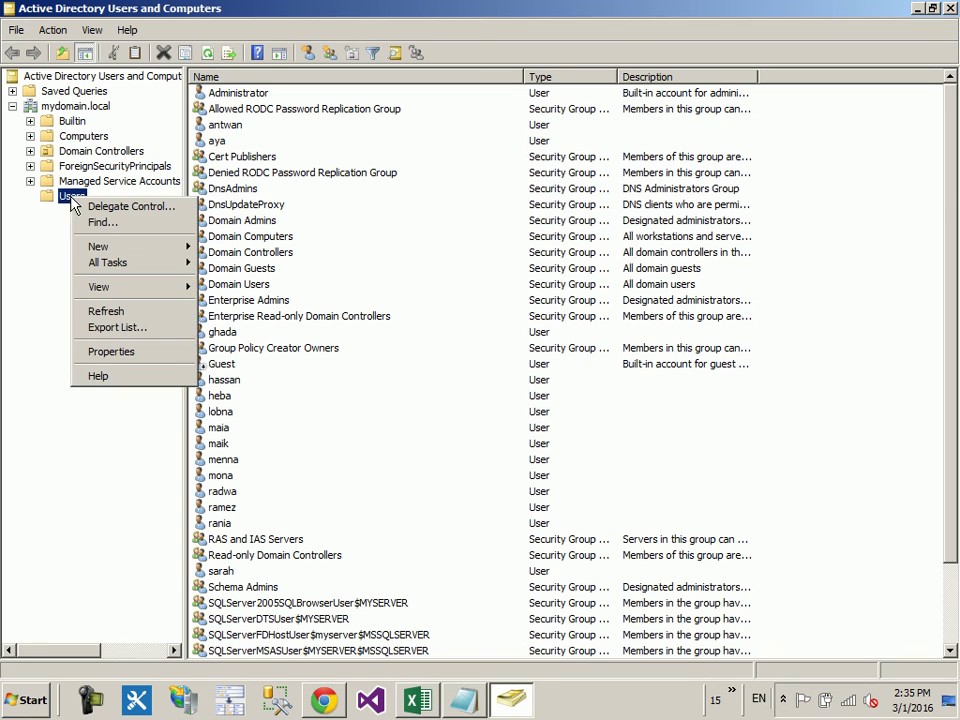
pyautogui.moveTo(137, 250)
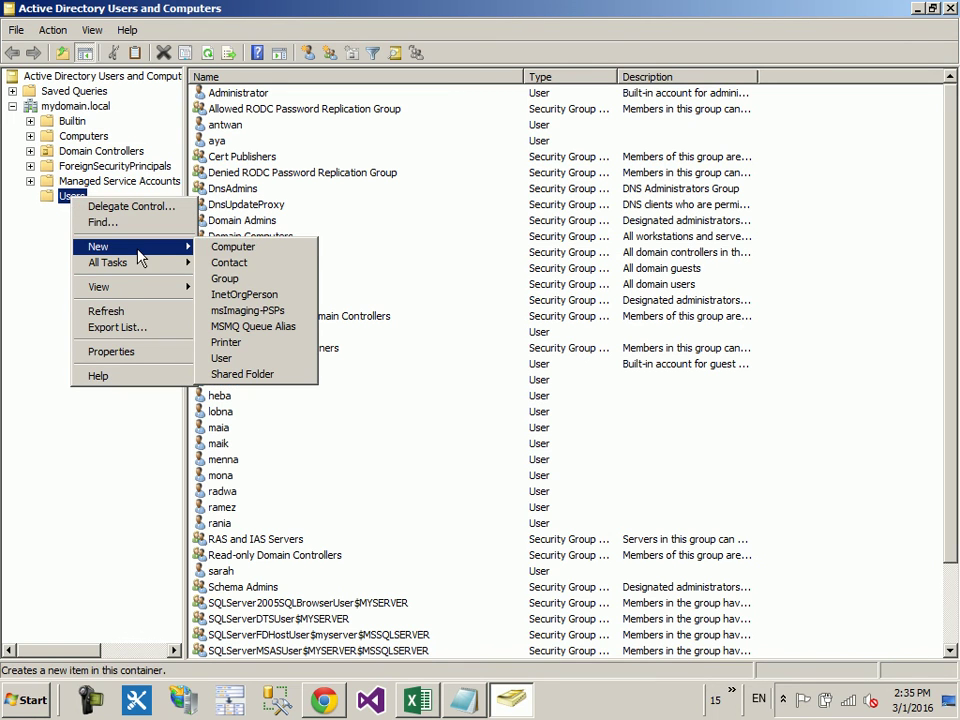
pyautogui.click(290, 6)
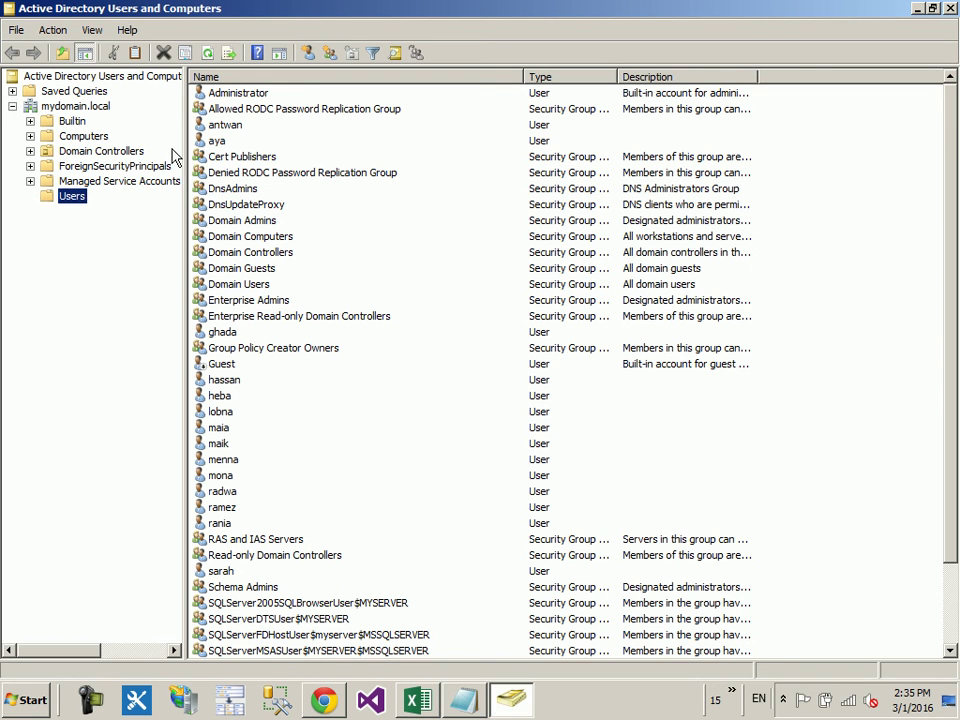
pyautogui.rightClick(70, 198)
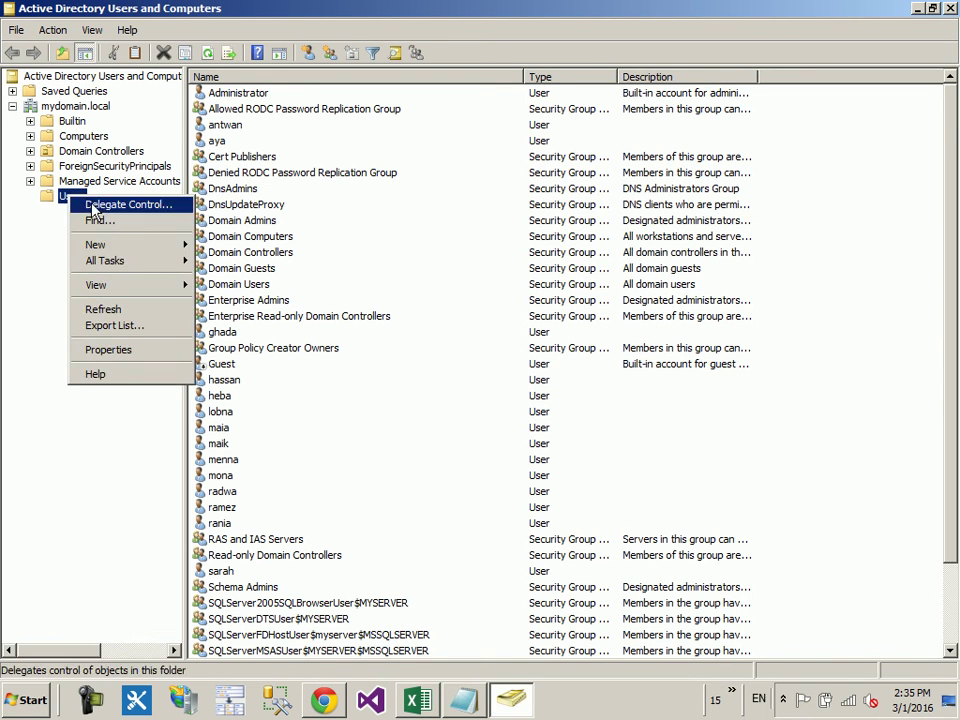
pyautogui.moveTo(150, 245)
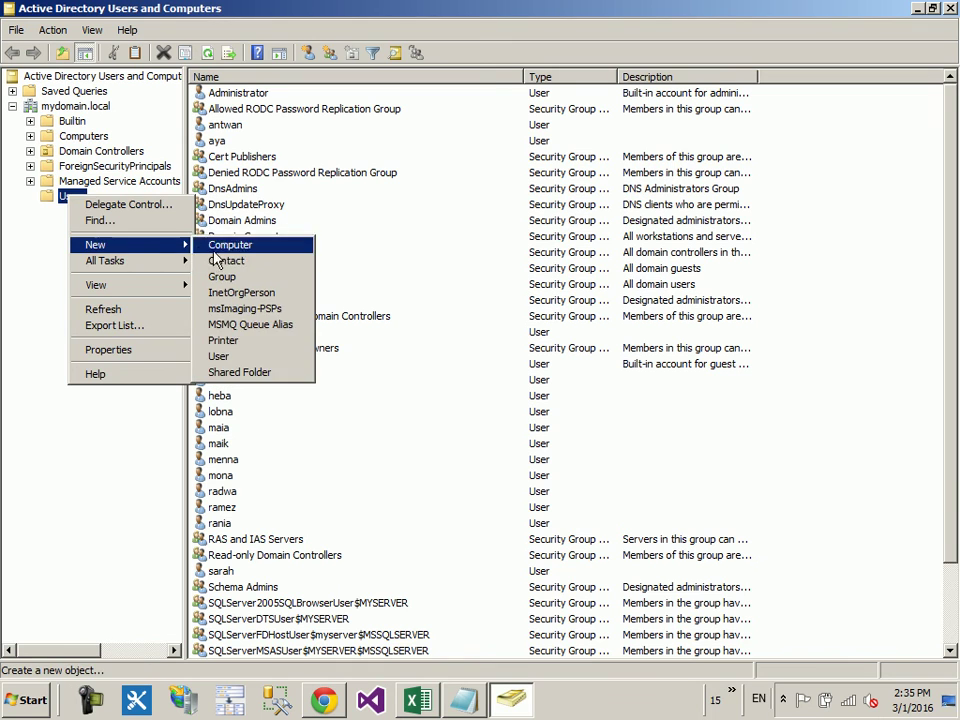
pyautogui.click(220, 356)
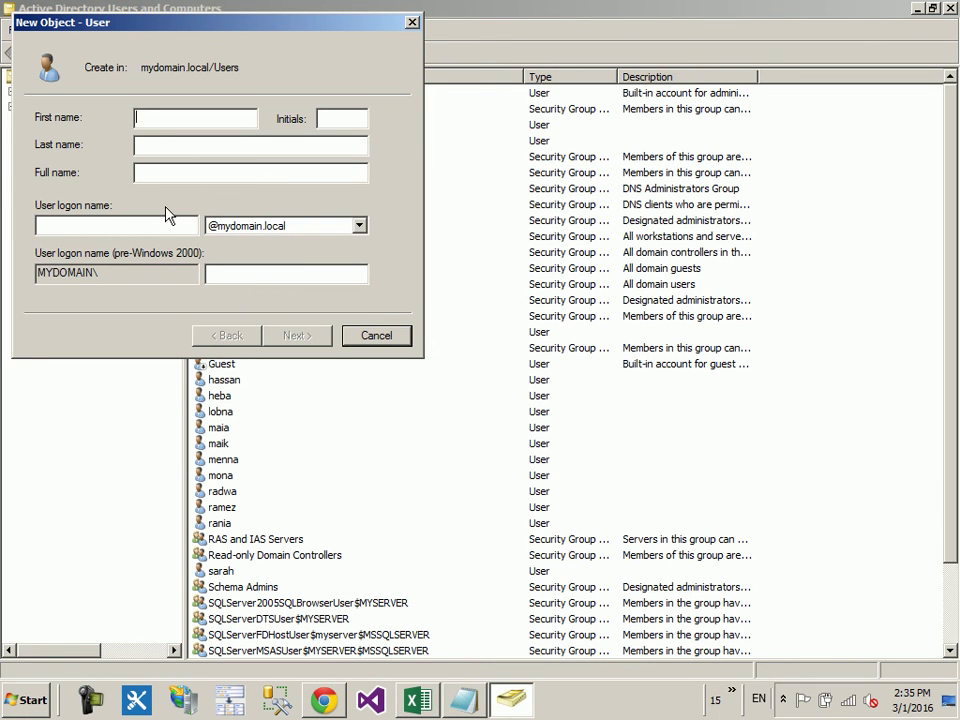
pyautogui.click(412, 22)
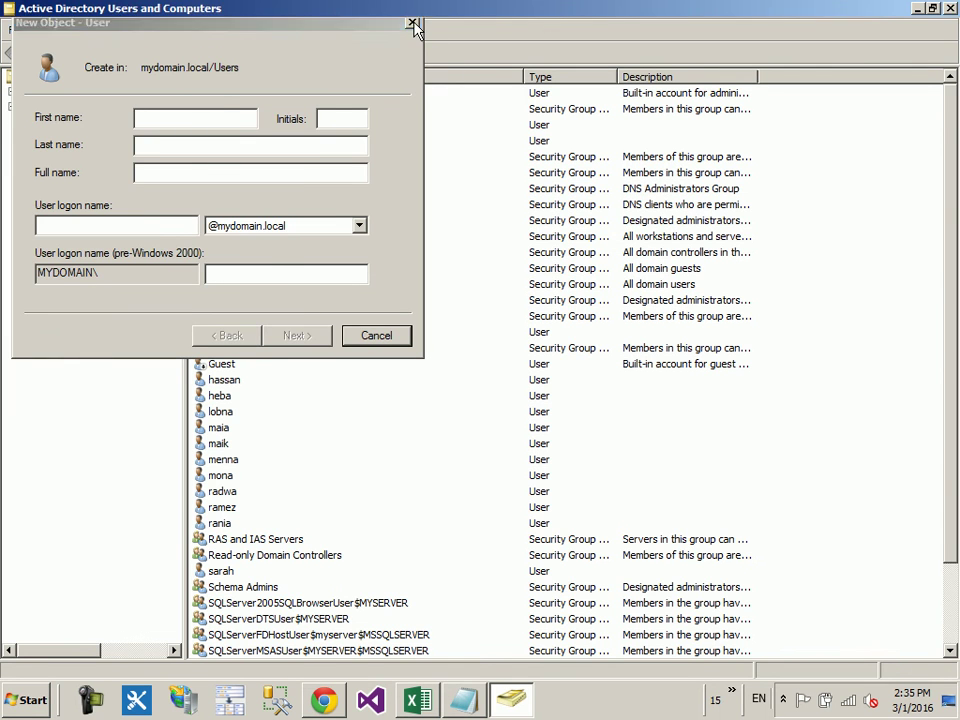
pyautogui.press('super+d')
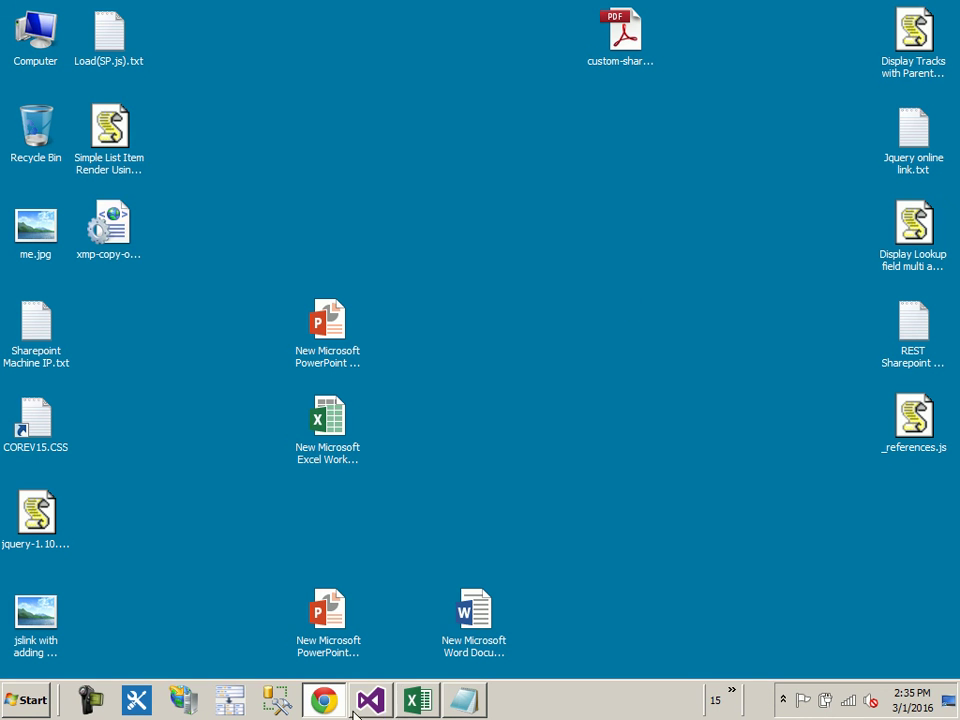
# Step: Copy the SharePoint home page address and open a new incognito Chrome window
pyautogui.press('super+d')
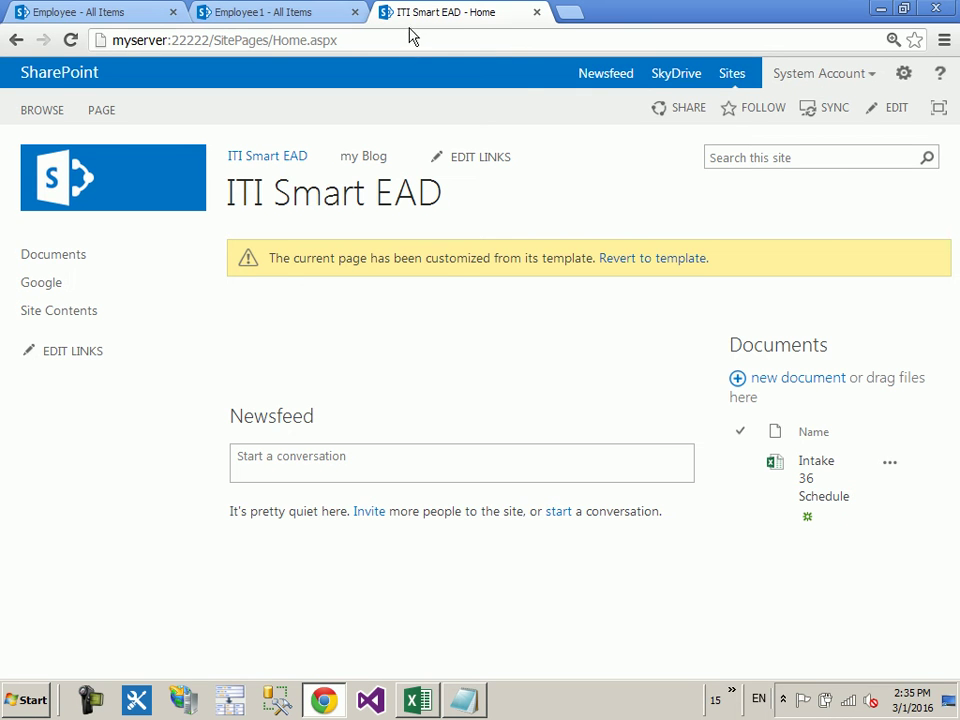
pyautogui.hotkey('ctrl', 'a')
pyautogui.hotkey('ctrl', 'c')
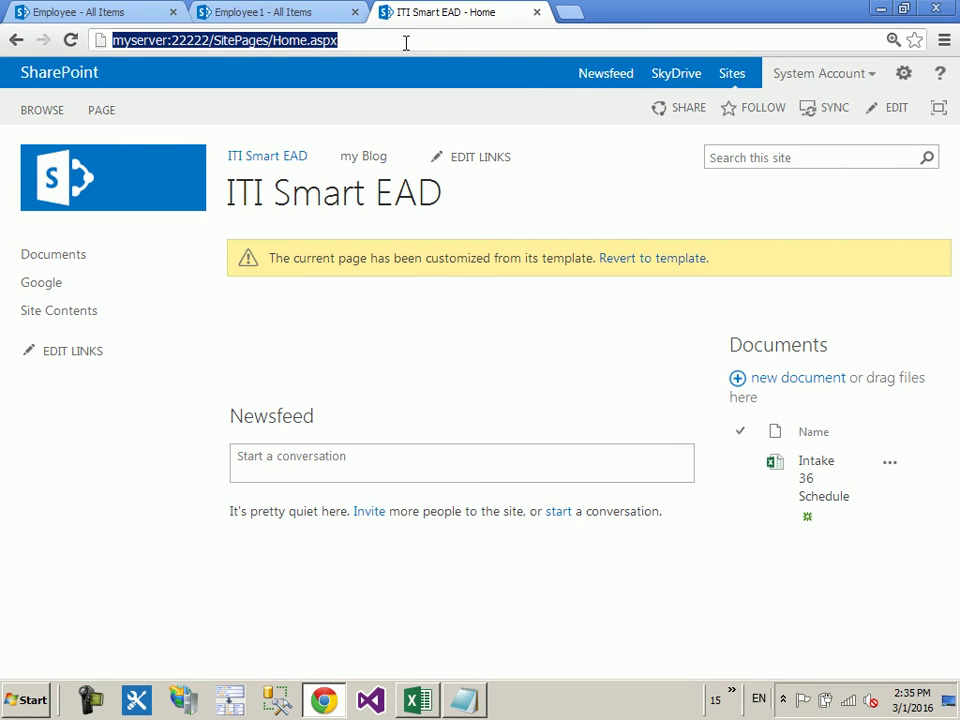
pyautogui.press('super+d')
pyautogui.rightClick(323, 700)
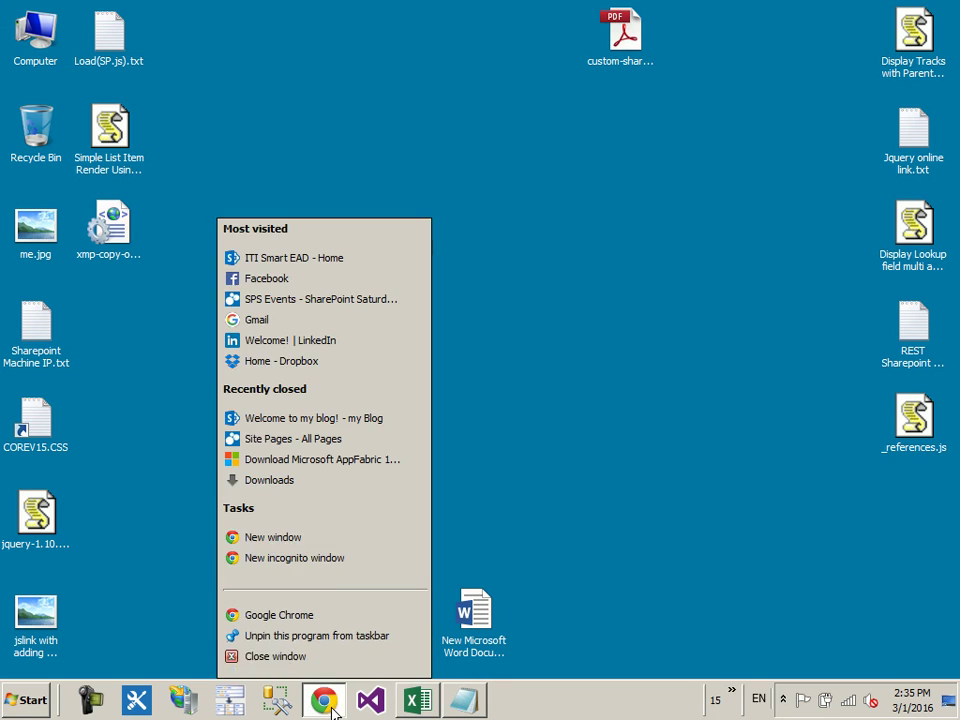
pyautogui.click(327, 557)
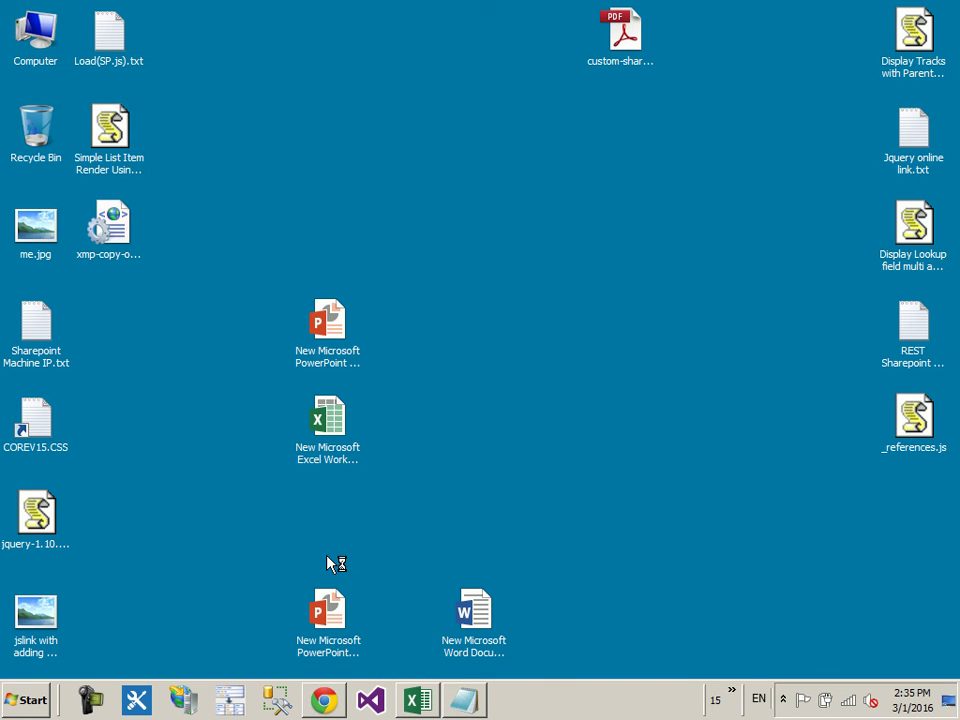
# Step: Load the home page in the incognito window, sign in as the test user, and maximise it
pyautogui.hotkey('ctrl', 'v')
pyautogui.press('Return')
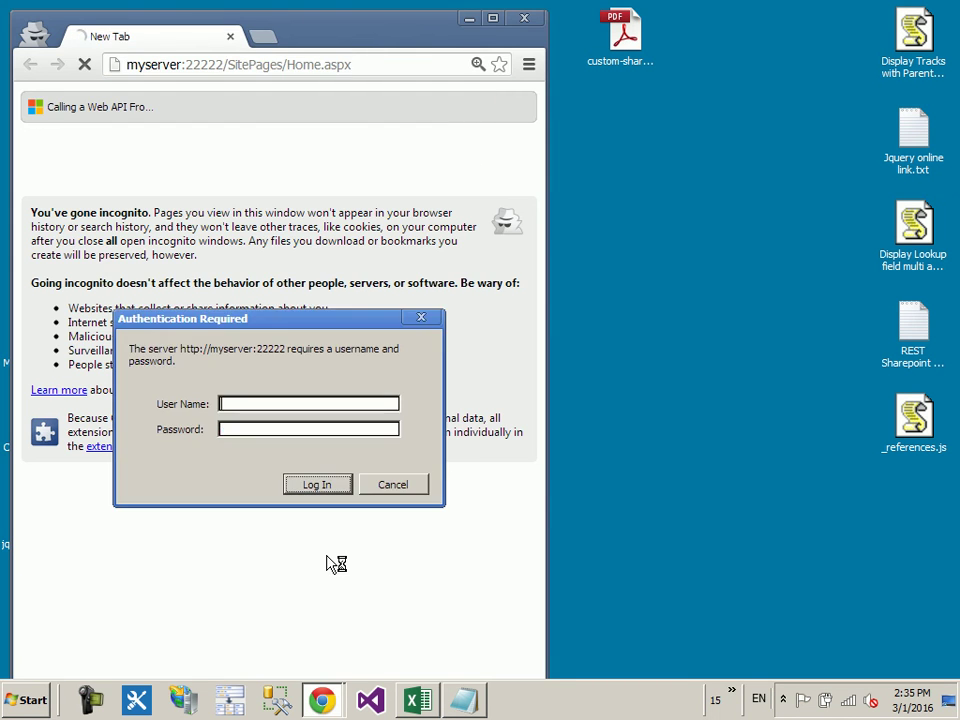
pyautogui.write('mona')
pyautogui.press('Tab')
pyautogui.write('********')
pyautogui.press('Return')
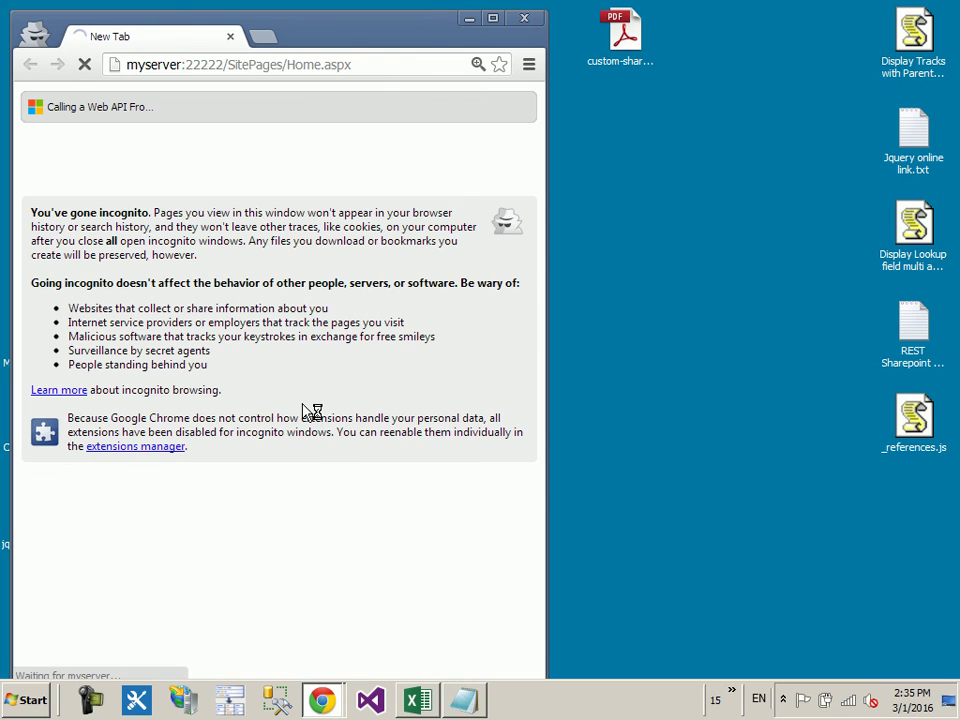
pyautogui.click(493, 18)
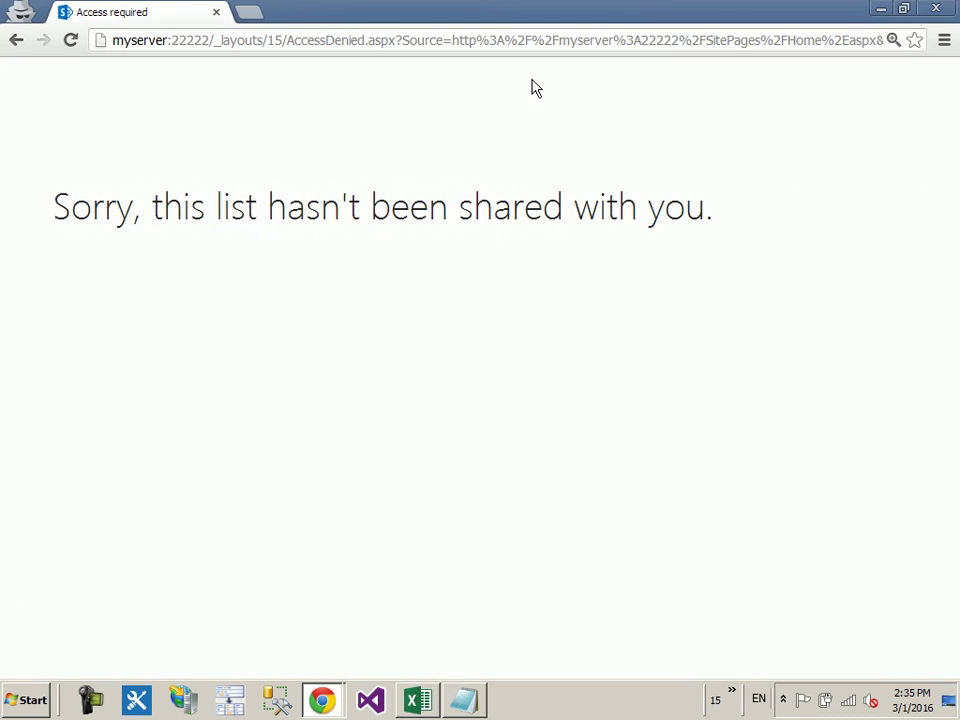
pyautogui.moveTo(733, 206); pyautogui.dragTo(55, 245)
pyautogui.click(185, 318)
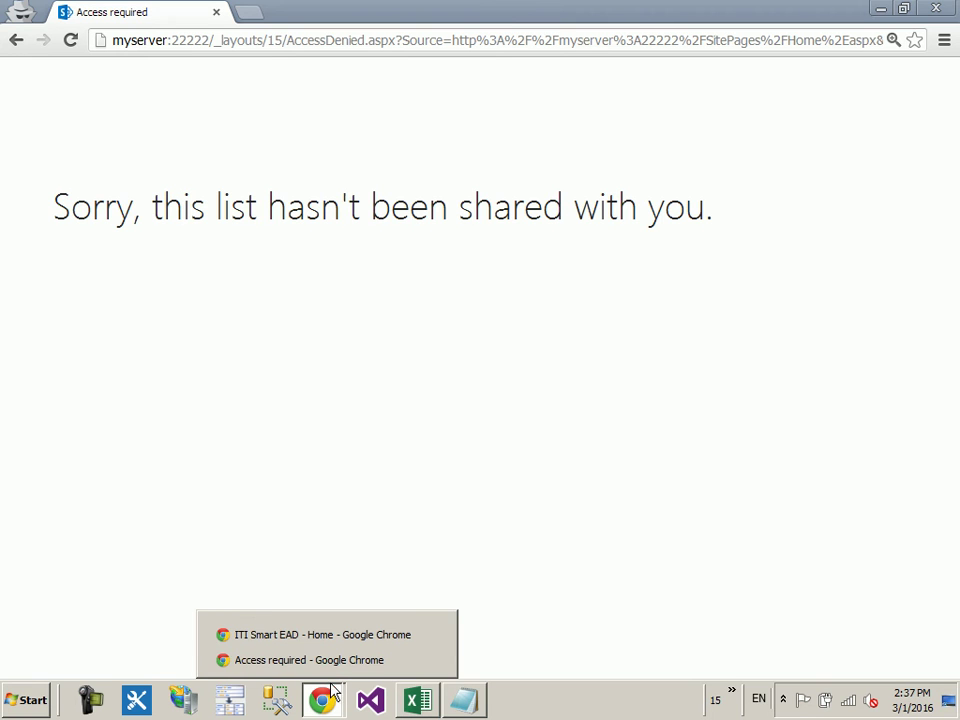
# Step: In the administrator window, open the ITI Smart Visitors group from Site settings > Site permissions
pyautogui.hotkey('alt', 'Tab')
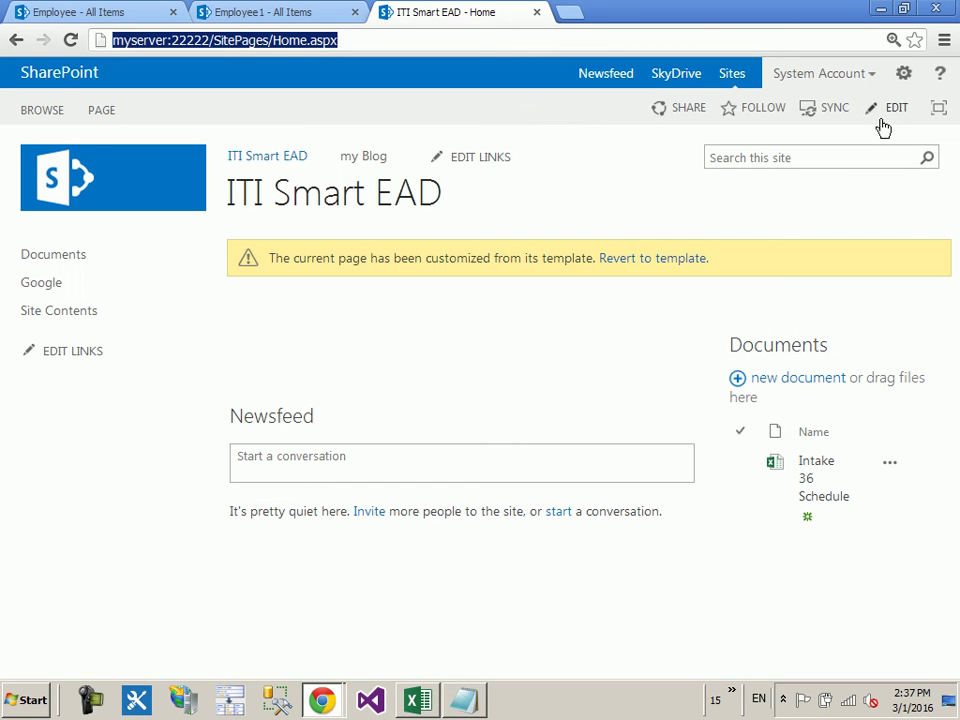
pyautogui.click(903, 75)
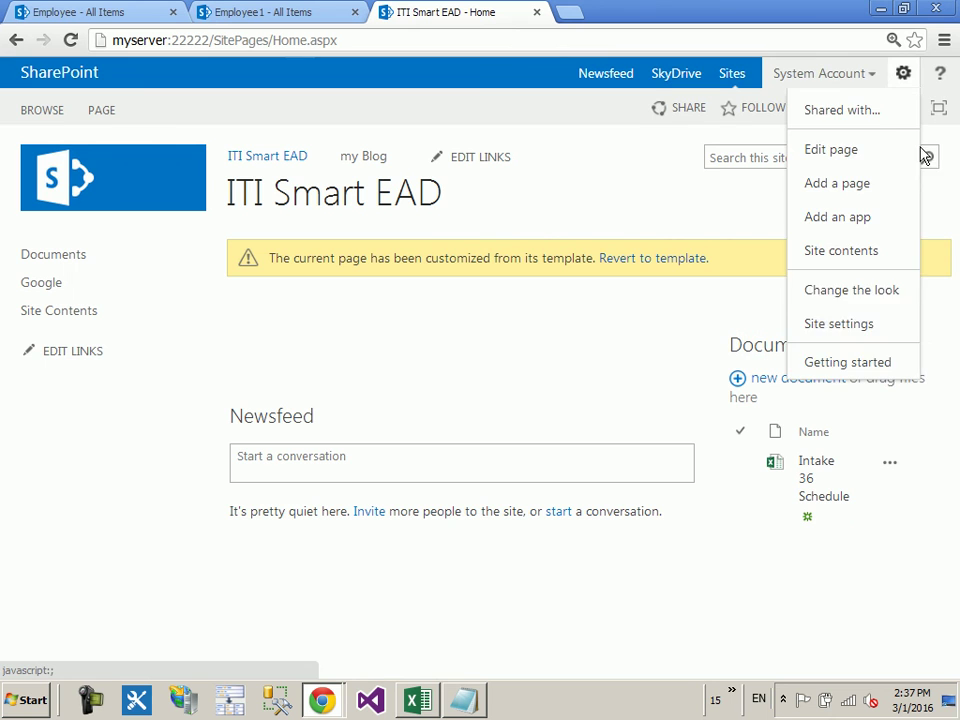
pyautogui.click(833, 335)
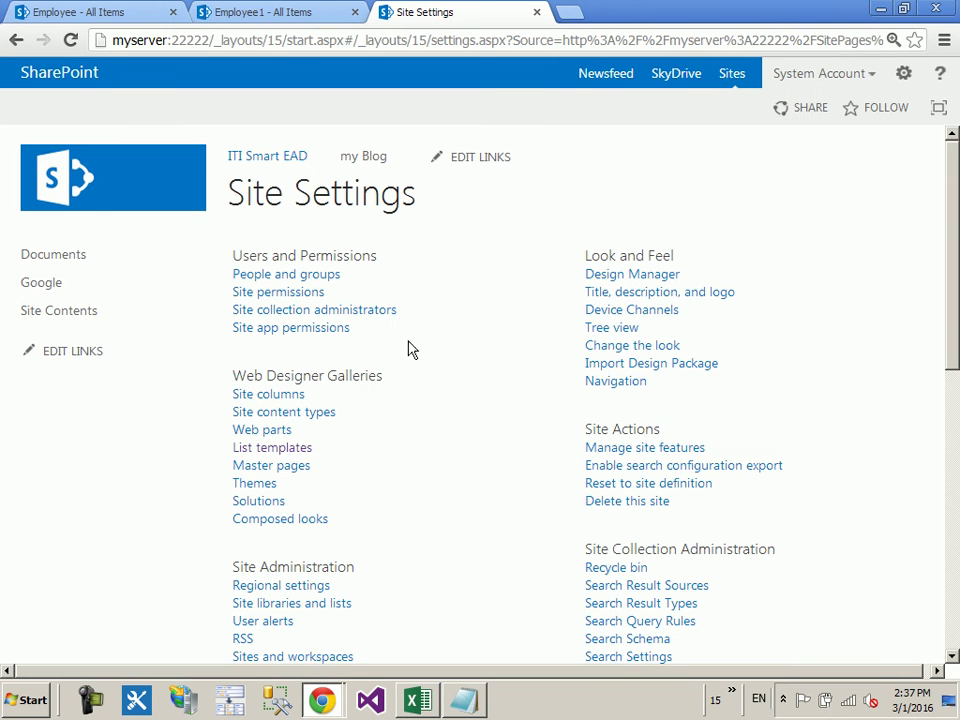
pyautogui.click(318, 295)
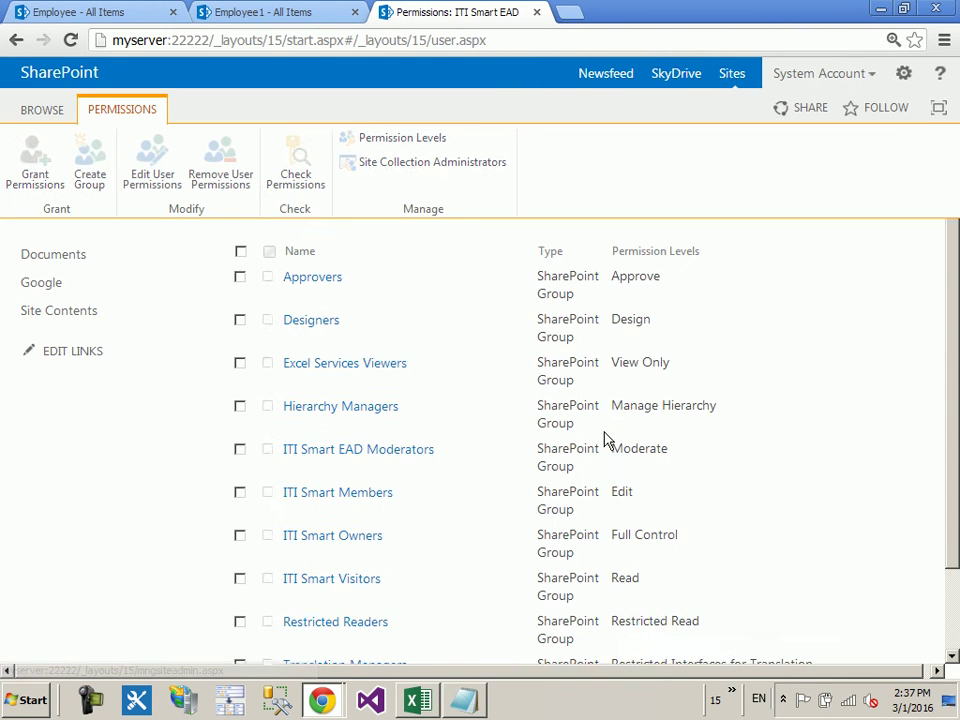
pyautogui.scroll(-2, 415, 548)
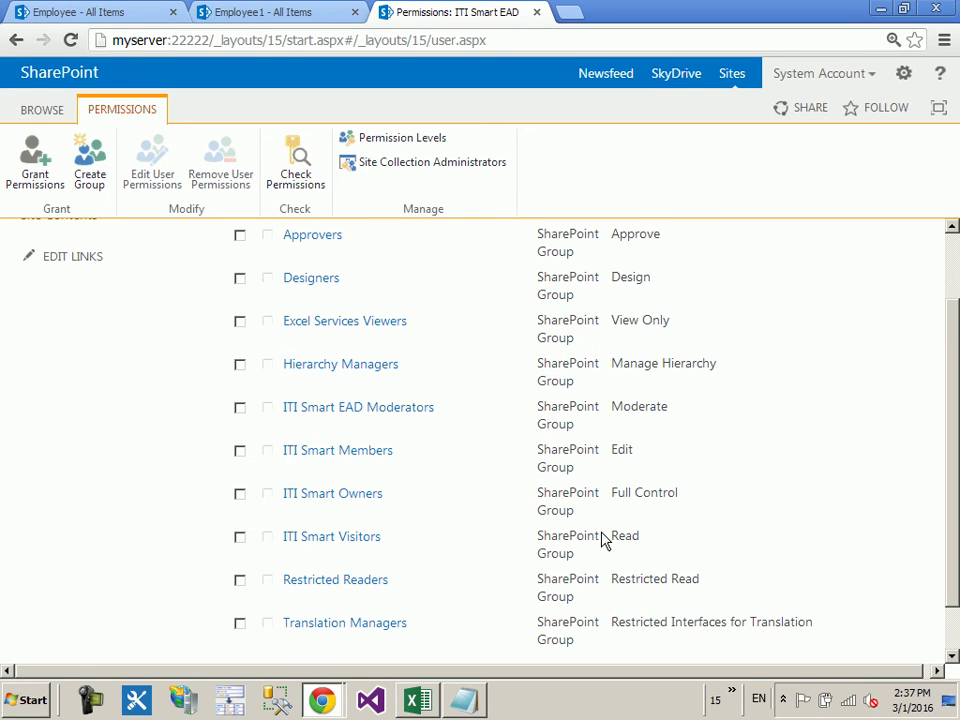
pyautogui.click(343, 538)
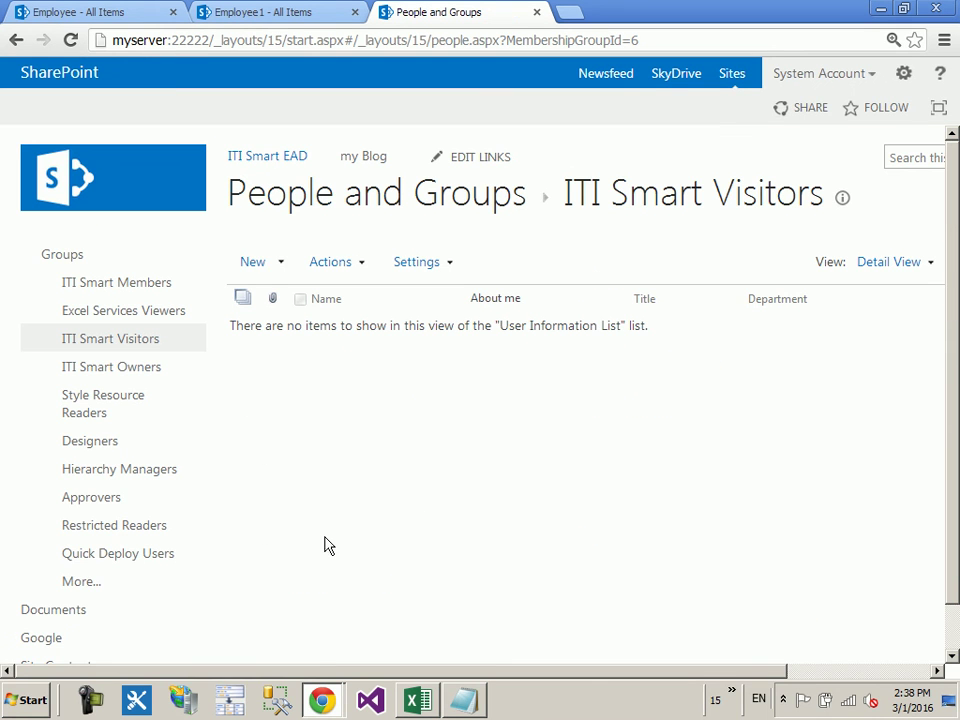
# Step: Add the test user to ITI Smart Visitors and share
pyautogui.click(264, 264)
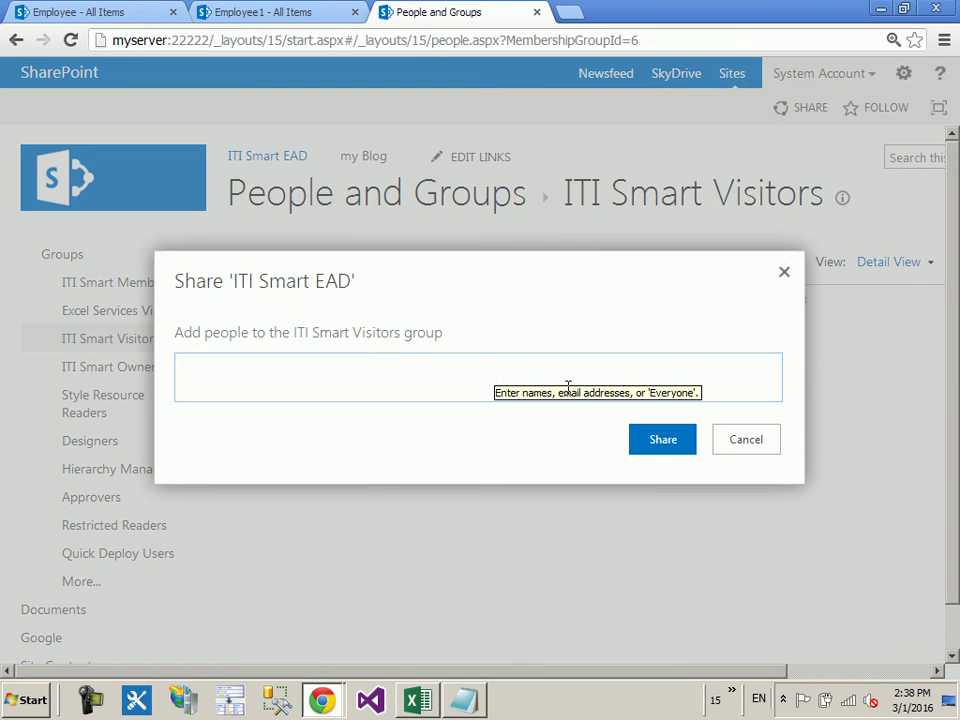
pyautogui.write('mona')
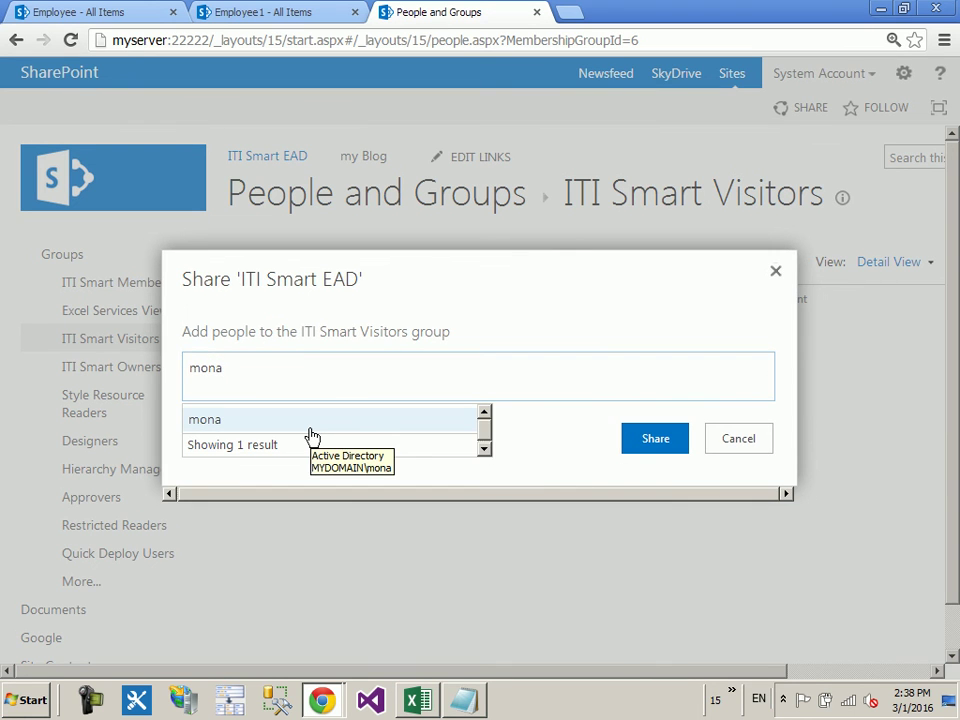
pyautogui.click(311, 429)
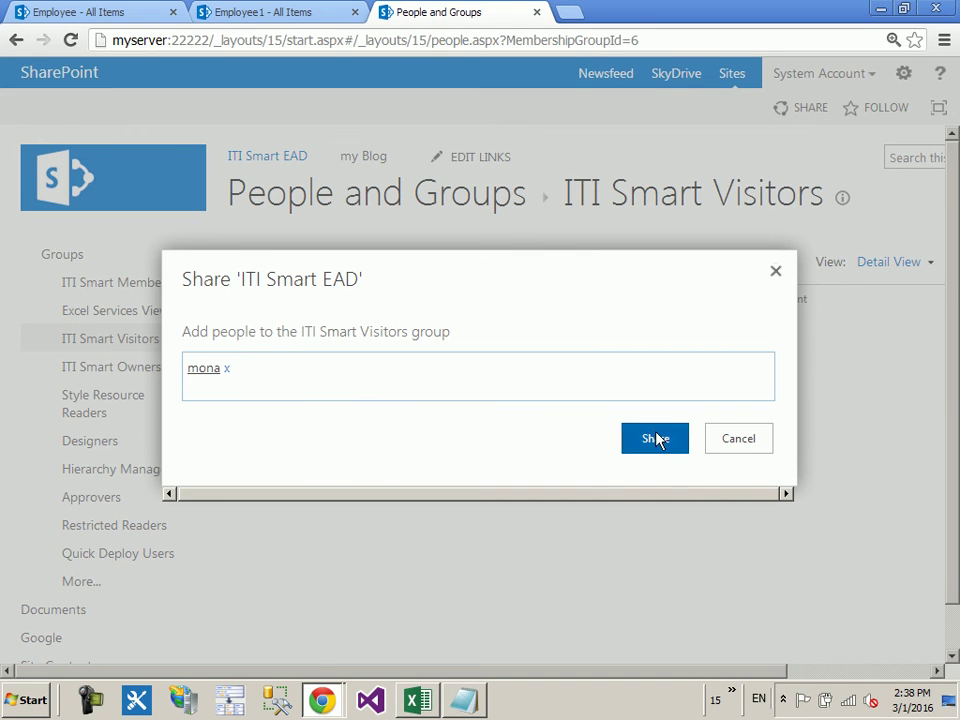
pyautogui.click(655, 439)
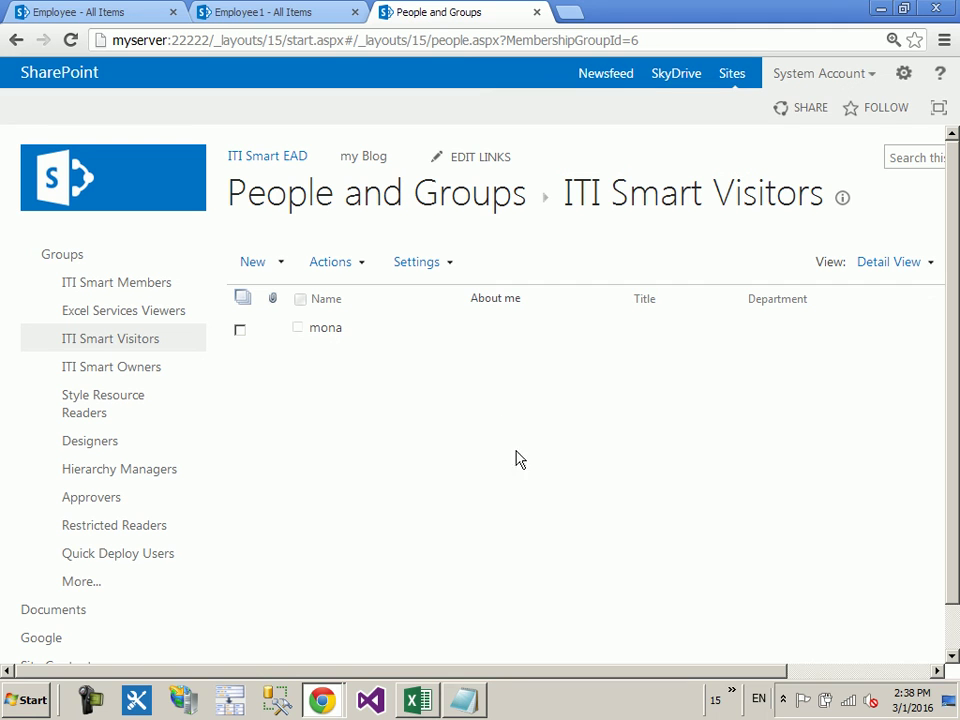
# Step: Bring the test user's access-denied window forward and select its address
pyautogui.click(333, 690)
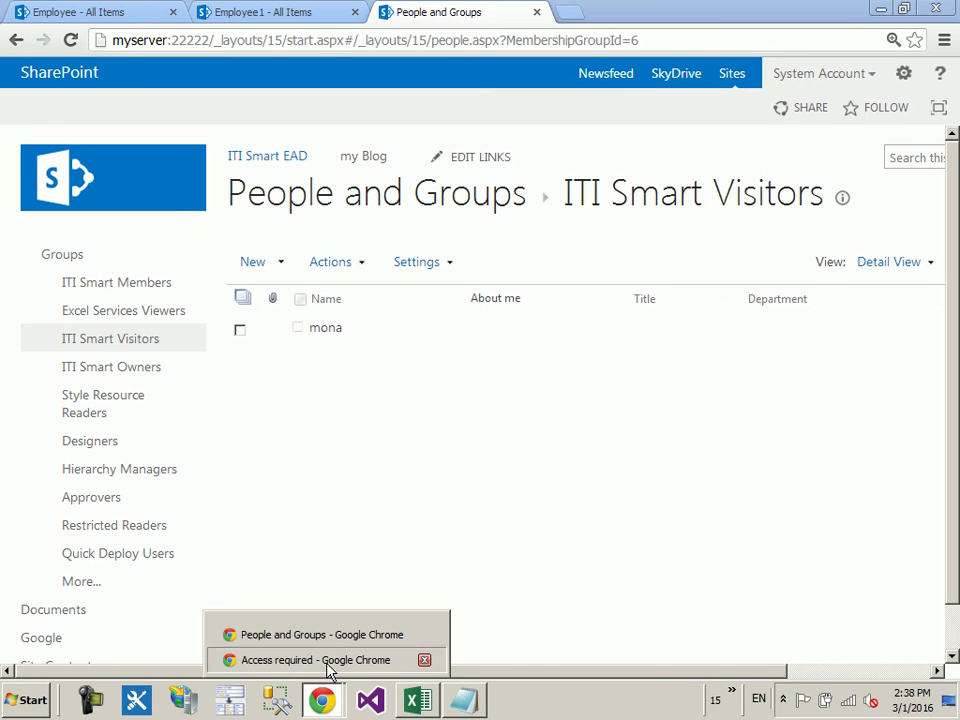
pyautogui.click(326, 662)
pyautogui.click(343, 45)
# Step: Trim the address to the site root and reload the home page as the test user
pyautogui.click(215, 40)
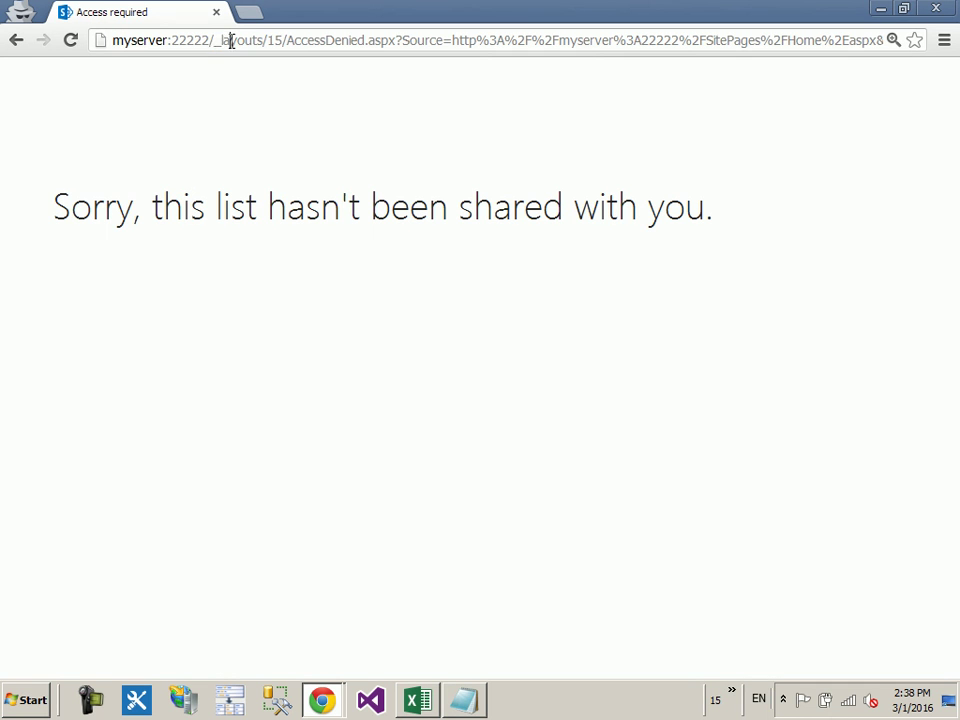
pyautogui.hotkey('shift', 'End')
pyautogui.press('Delete')
pyautogui.press('Return')
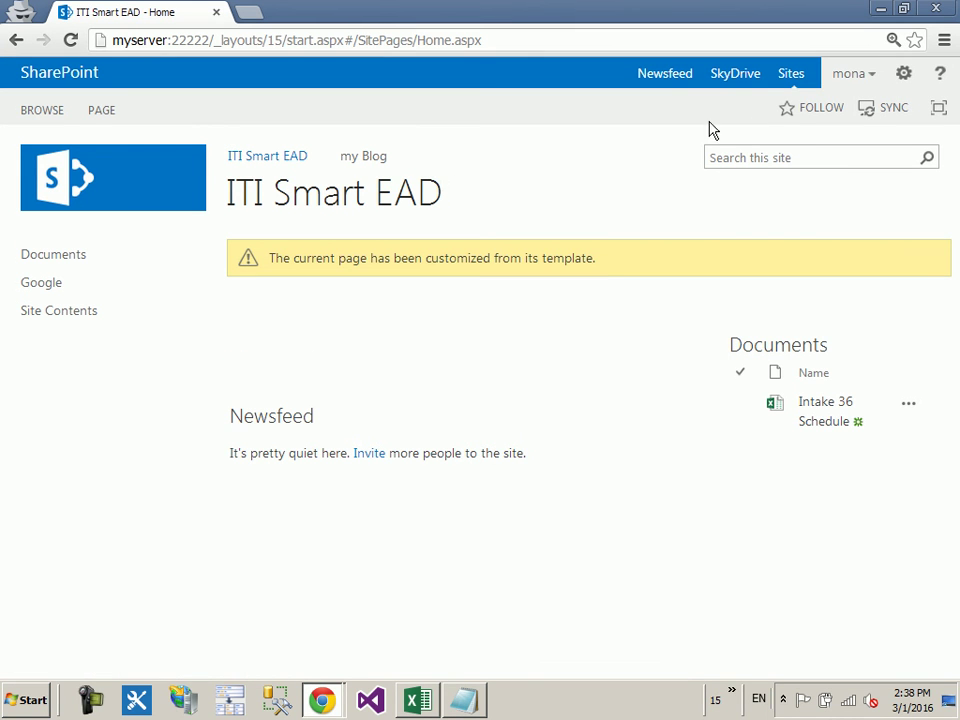
pyautogui.click(859, 84)
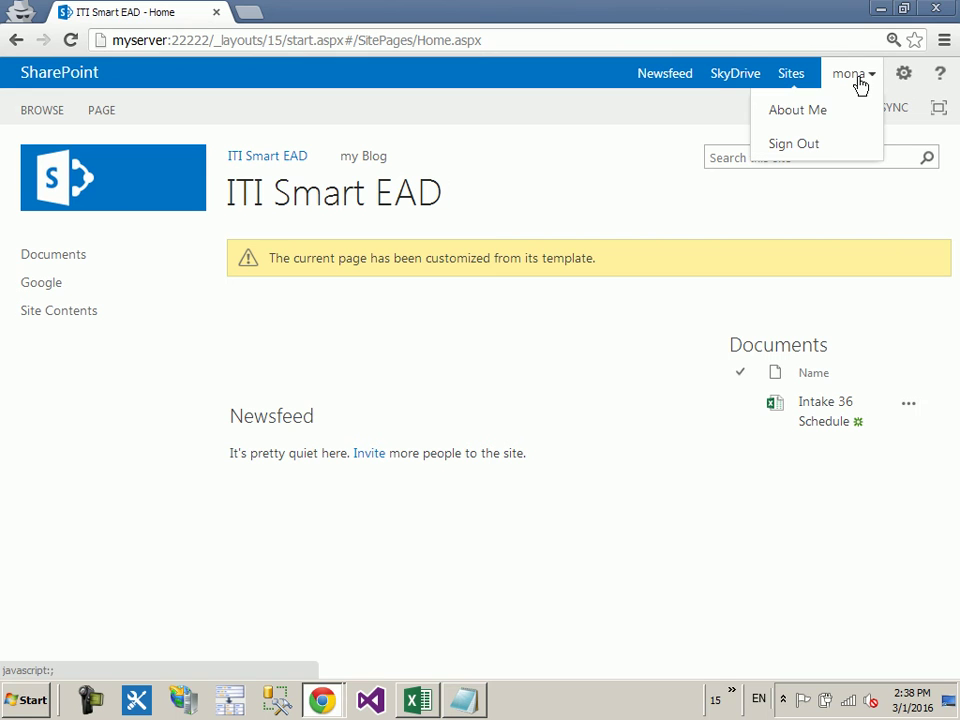
pyautogui.click(495, 197)
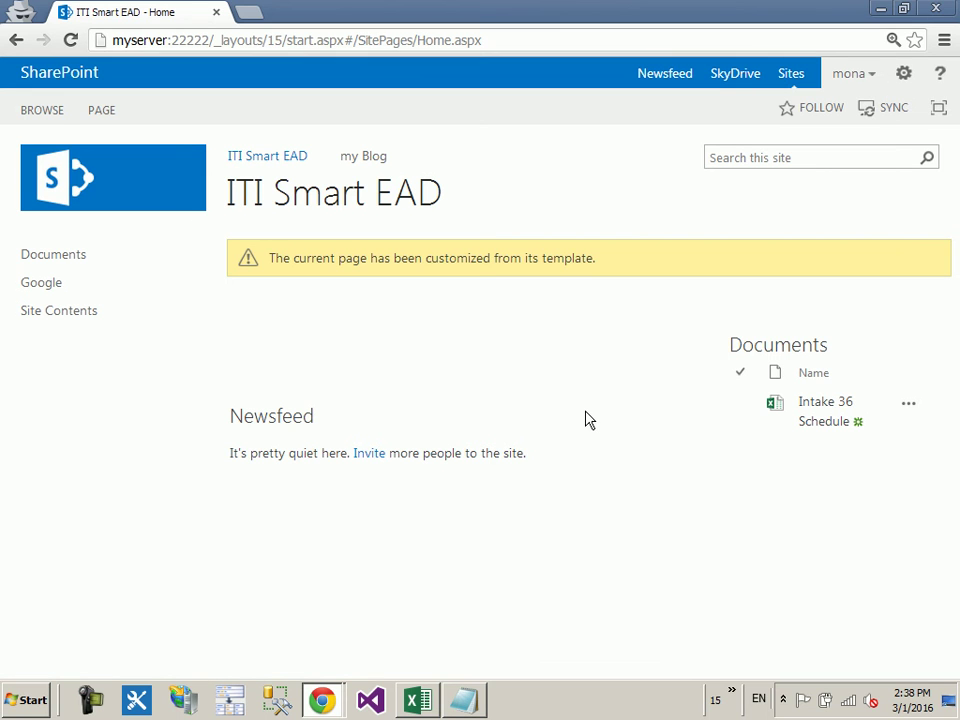
# Step: Open the City list from Site Contents, select the Alex item, and show the ITEMS actions
pyautogui.click(111, 314)
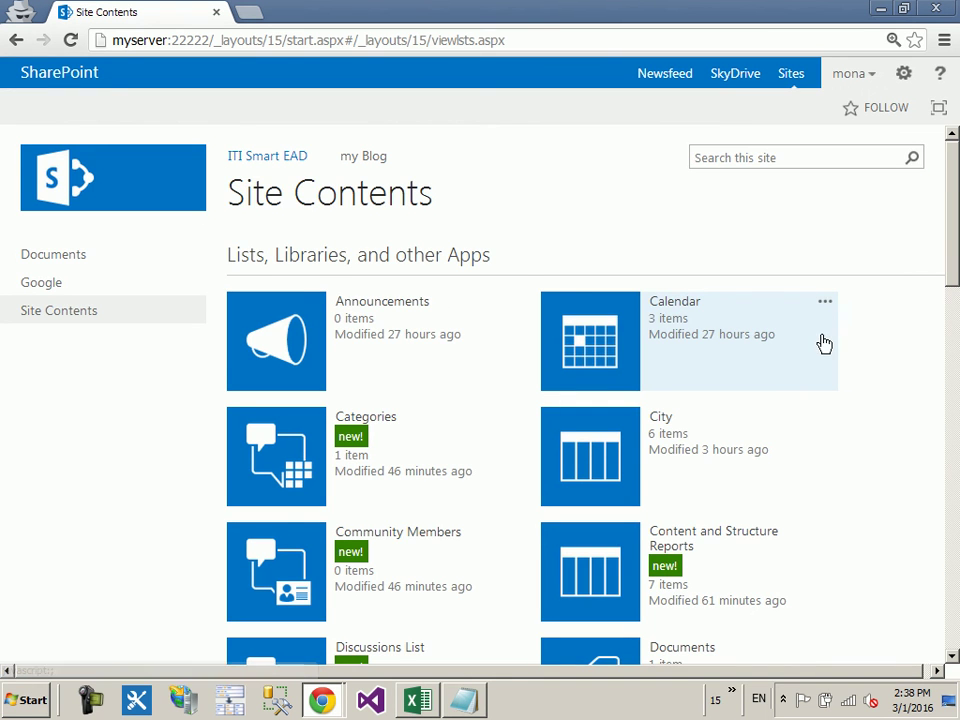
pyautogui.scroll(-2, 834, 346)
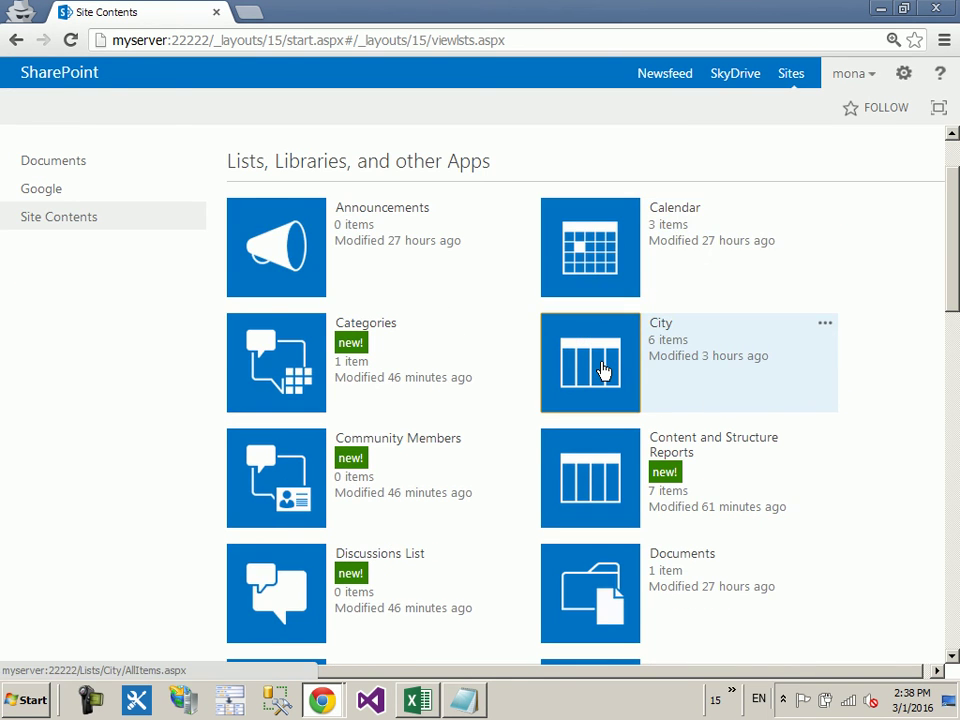
pyautogui.click(604, 373)
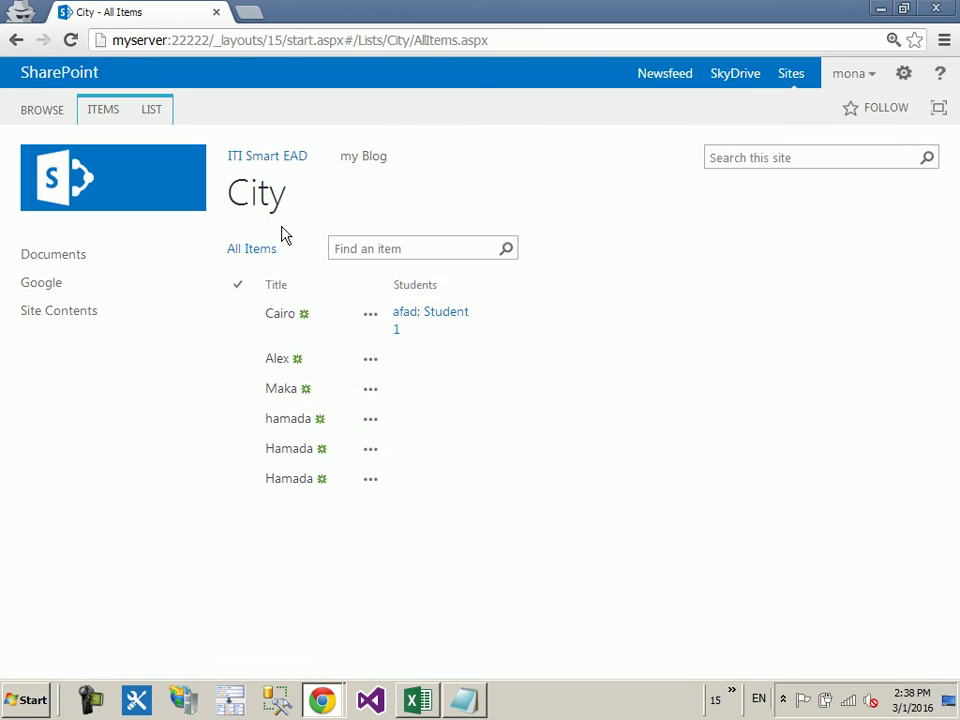
pyautogui.tripleClick(285, 235)
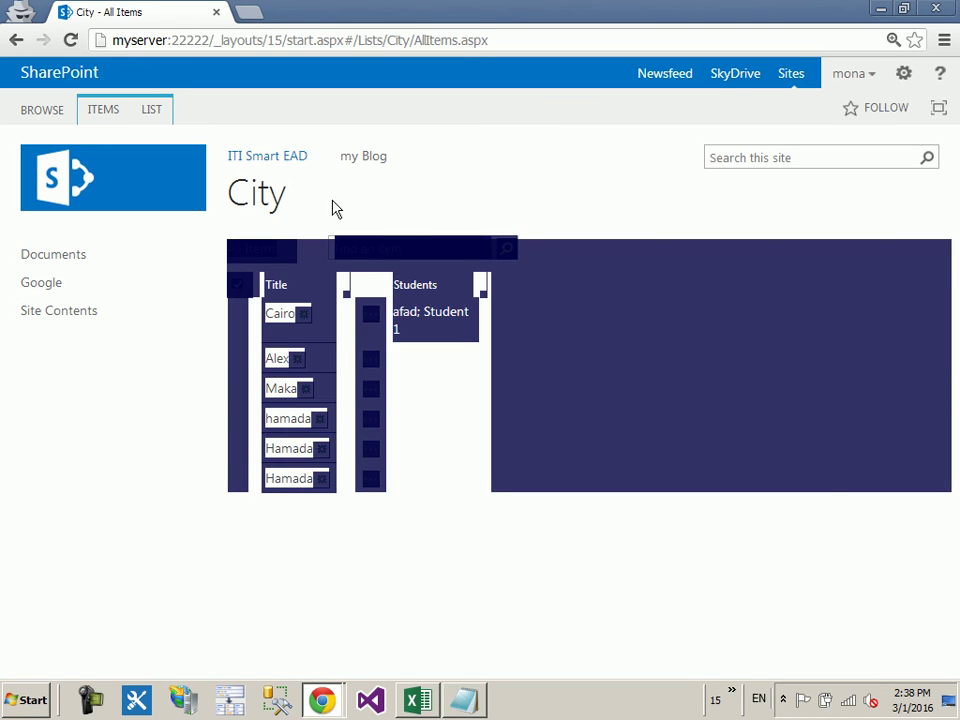
pyautogui.click(291, 226)
pyautogui.click(237, 360)
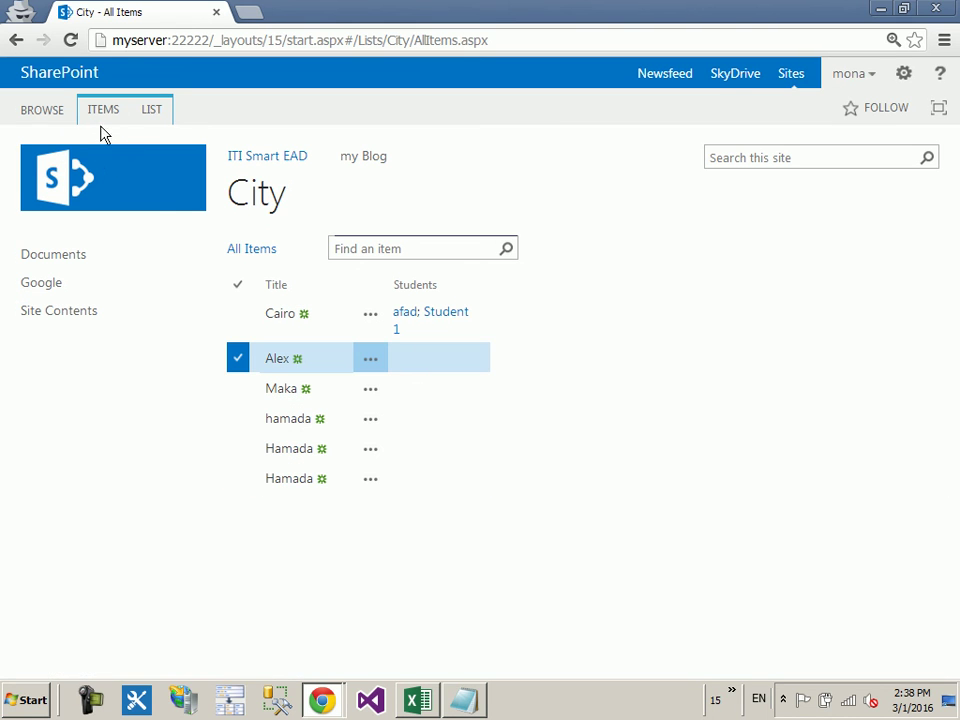
pyautogui.click(104, 112)
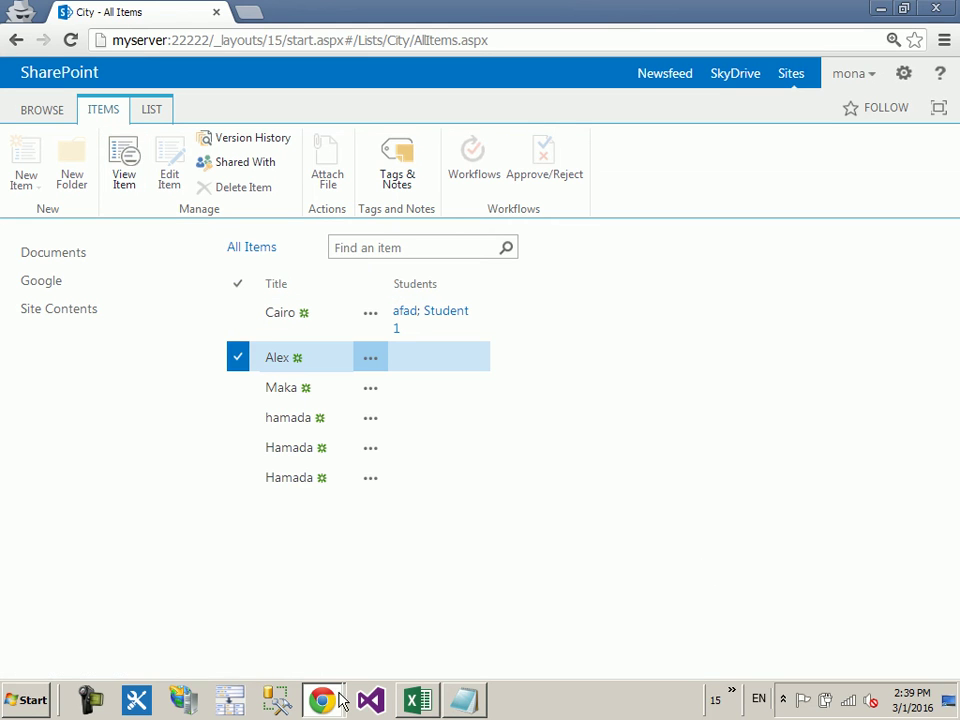
# Step: In the administrator window, open City's List Settings > Permissions for this list
pyautogui.moveTo(338, 703)
pyautogui.click(325, 632)
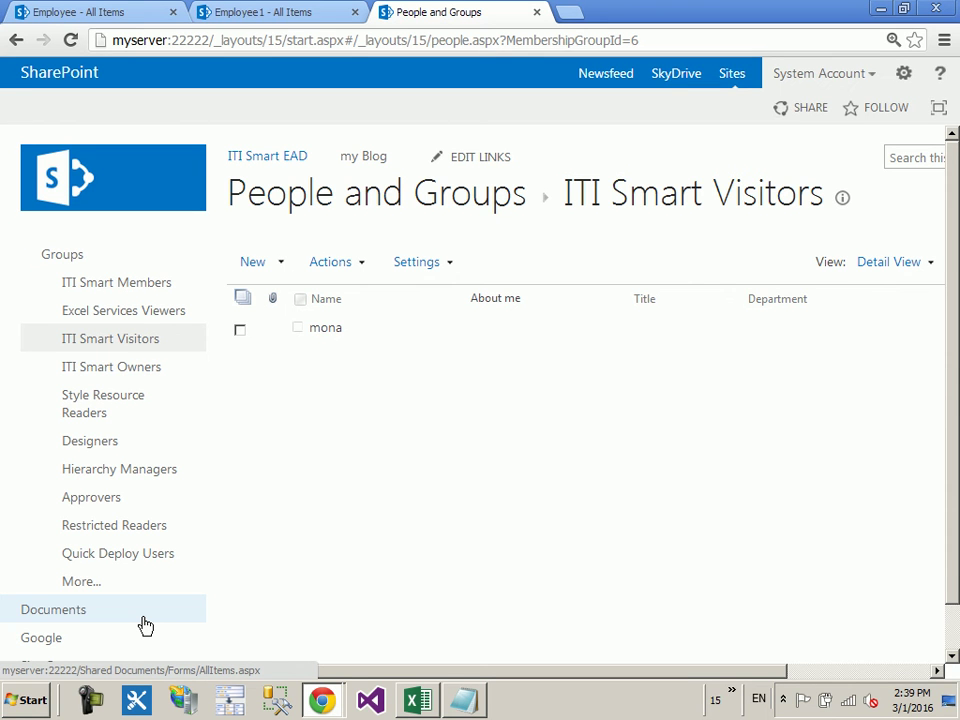
pyautogui.scroll(-1, 130, 615)
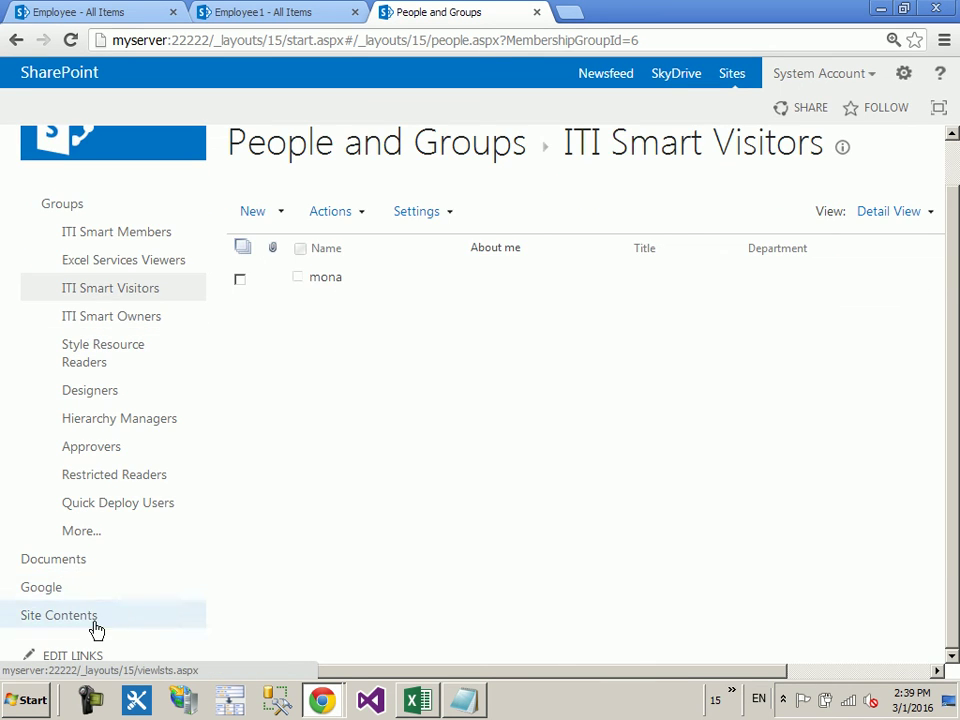
pyautogui.click(96, 629)
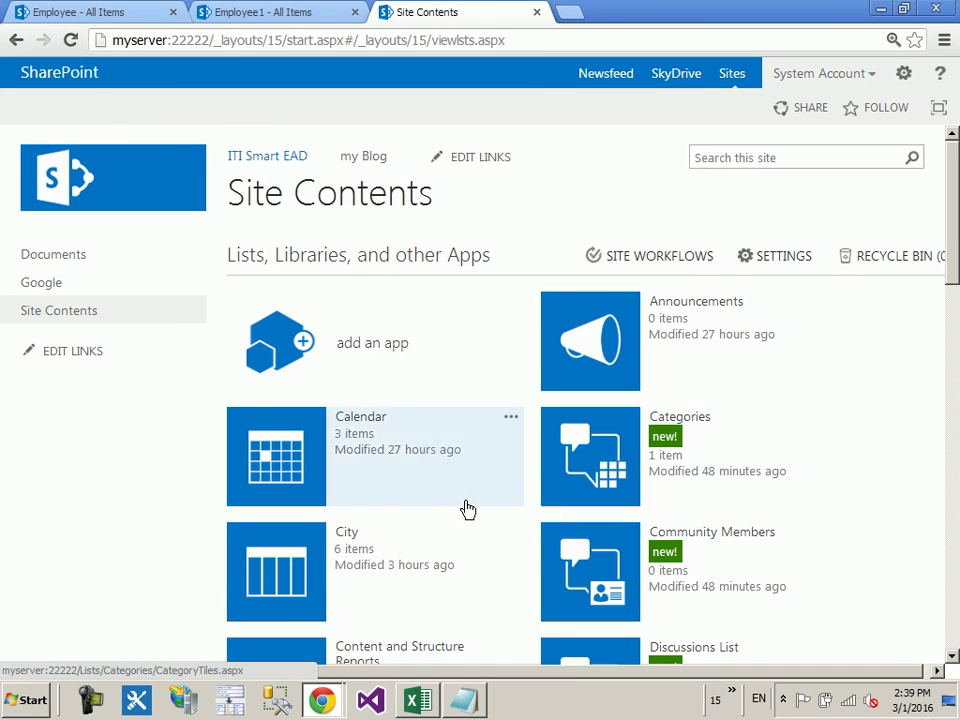
pyautogui.click(314, 563)
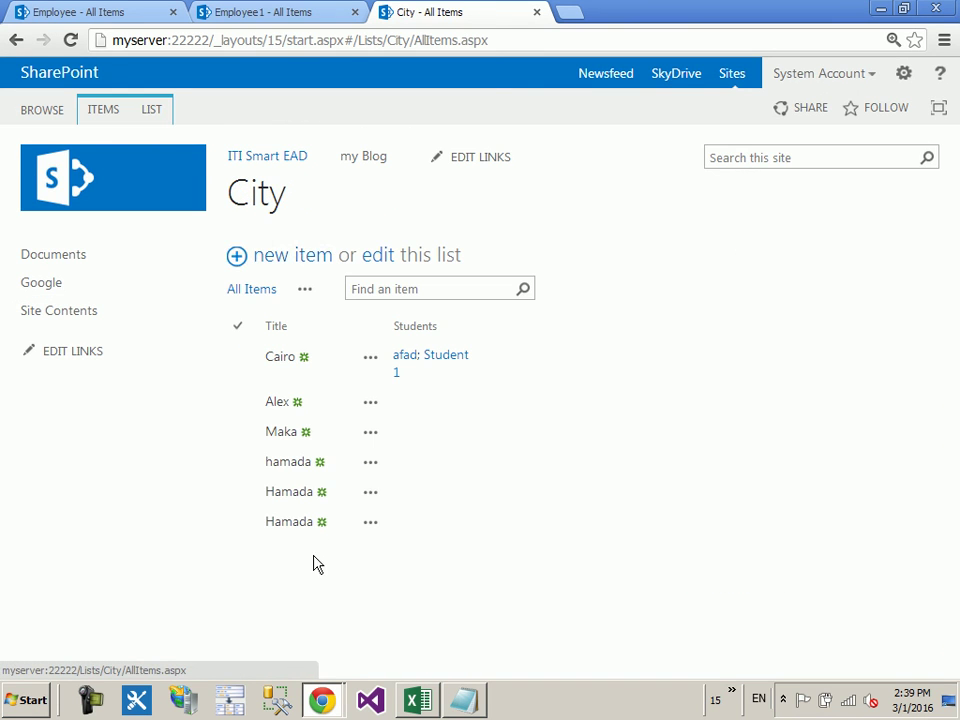
pyautogui.click(152, 110)
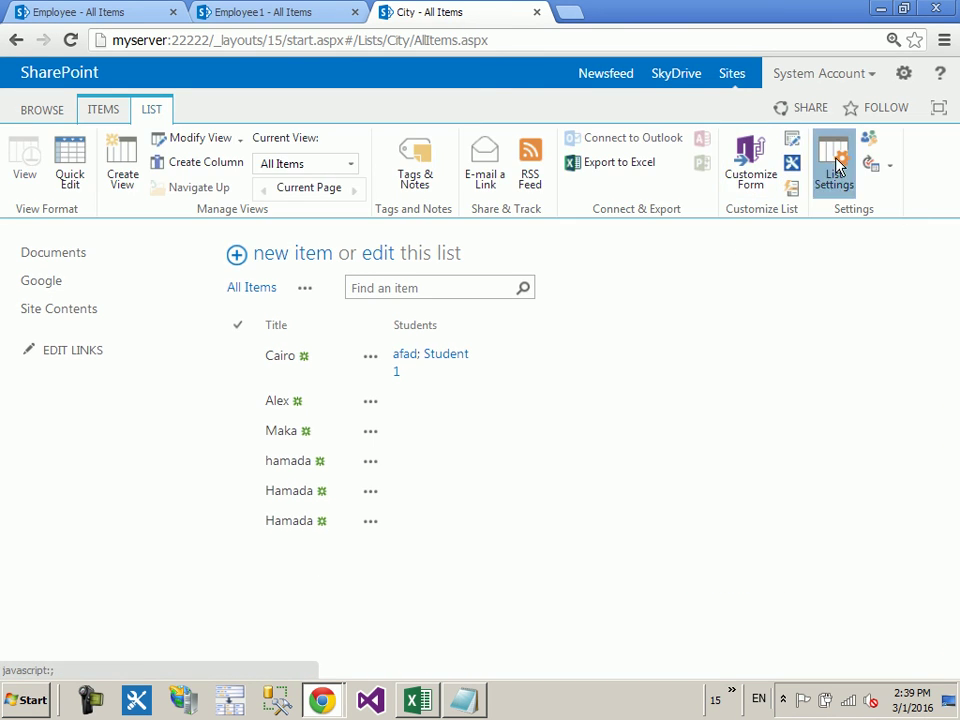
pyautogui.click(834, 163)
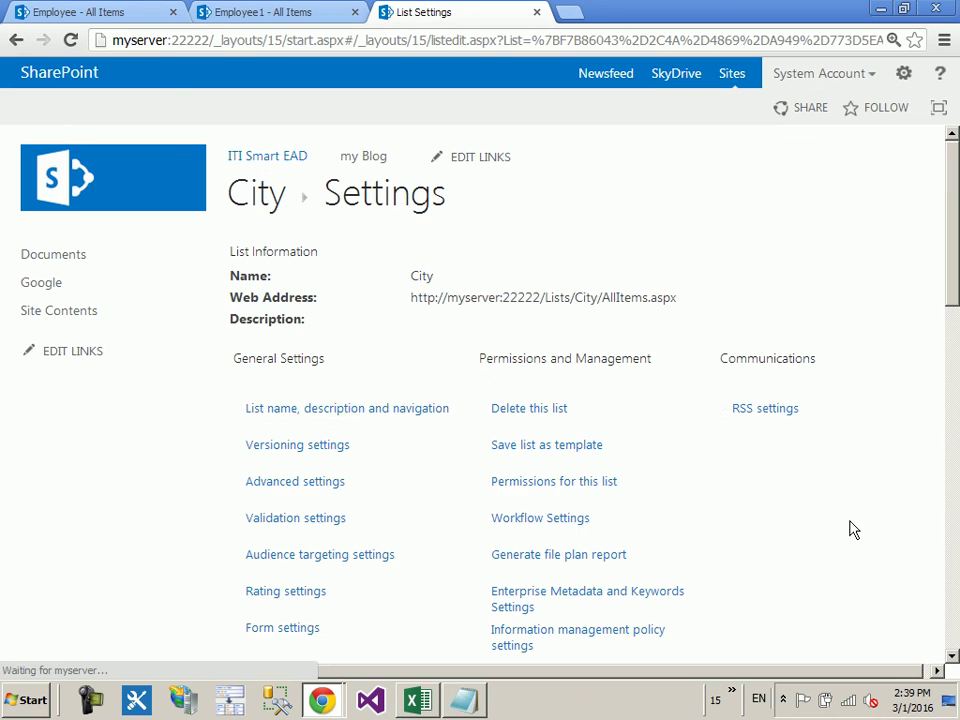
pyautogui.click(566, 487)
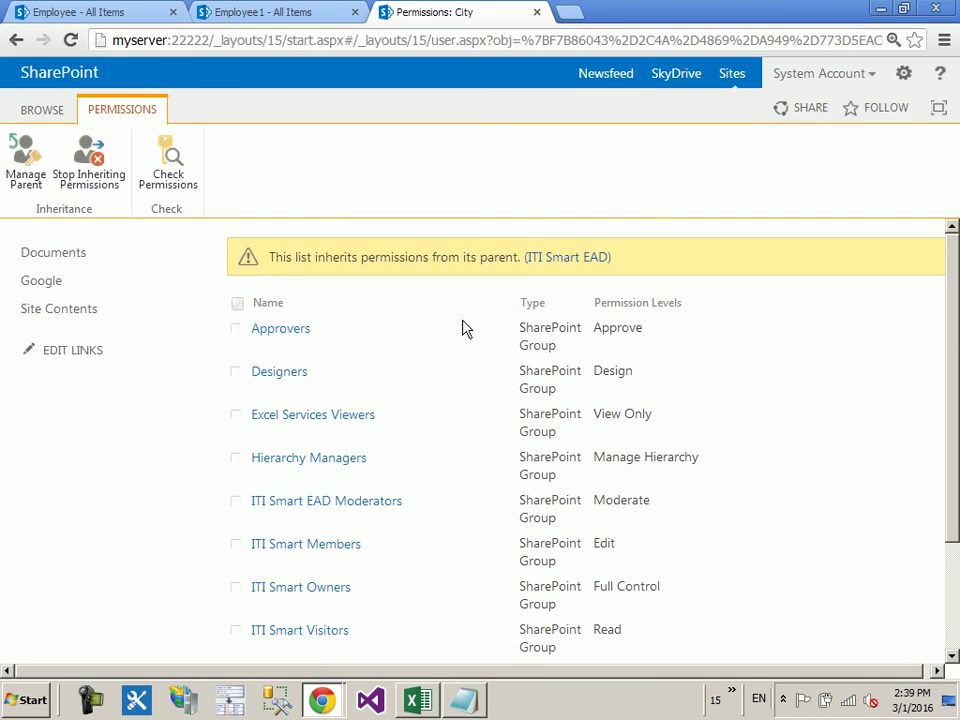
pyautogui.scroll(-3, 360, 238)
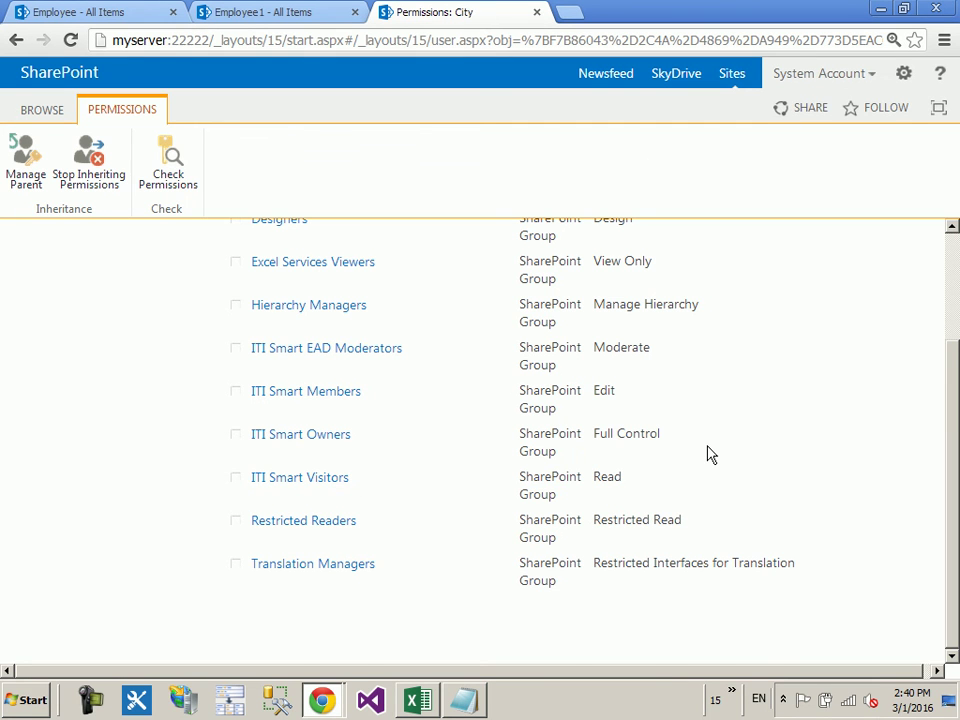
pyautogui.scroll(2, 707, 455)
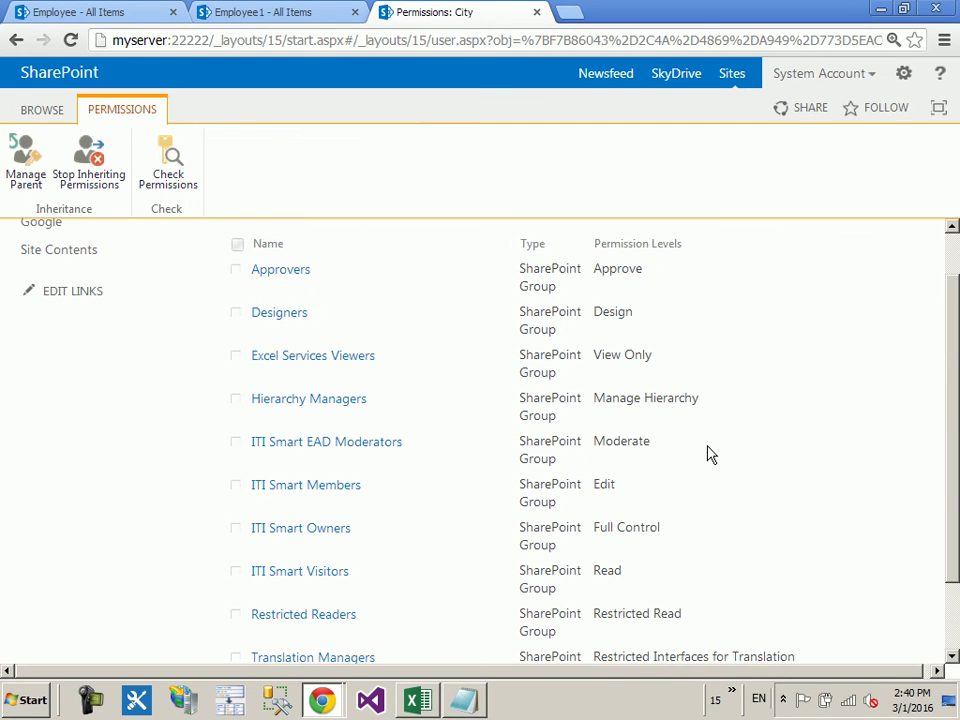
# Step: Stop inheriting permissions on City and remove ITI Smart Visitors, then return to the test user's window
pyautogui.click(113, 193)
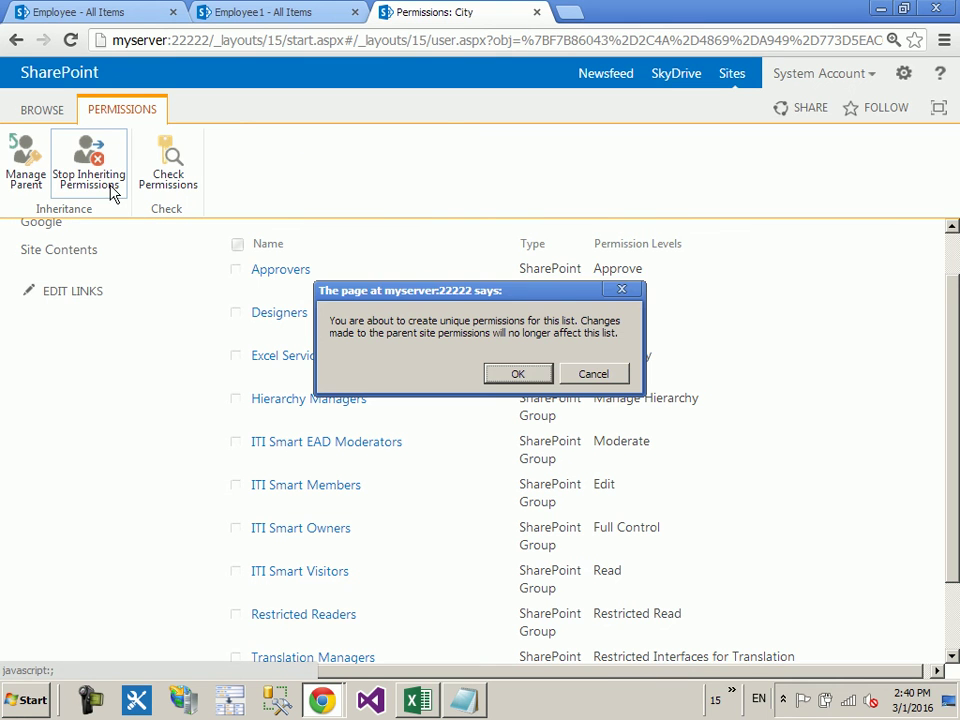
pyautogui.click(505, 376)
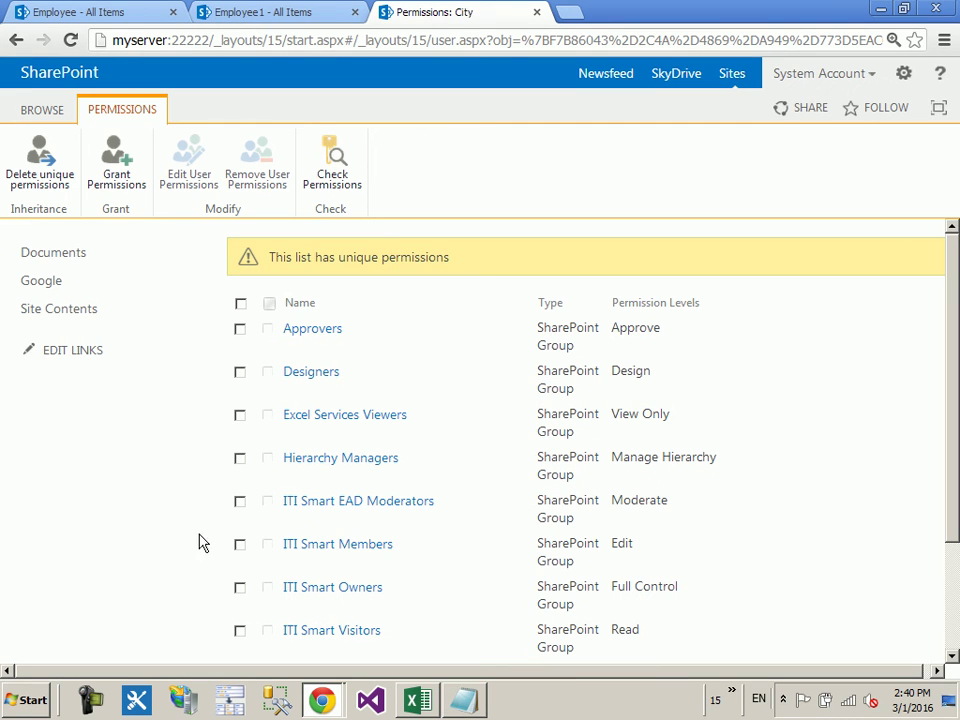
pyautogui.click(241, 633)
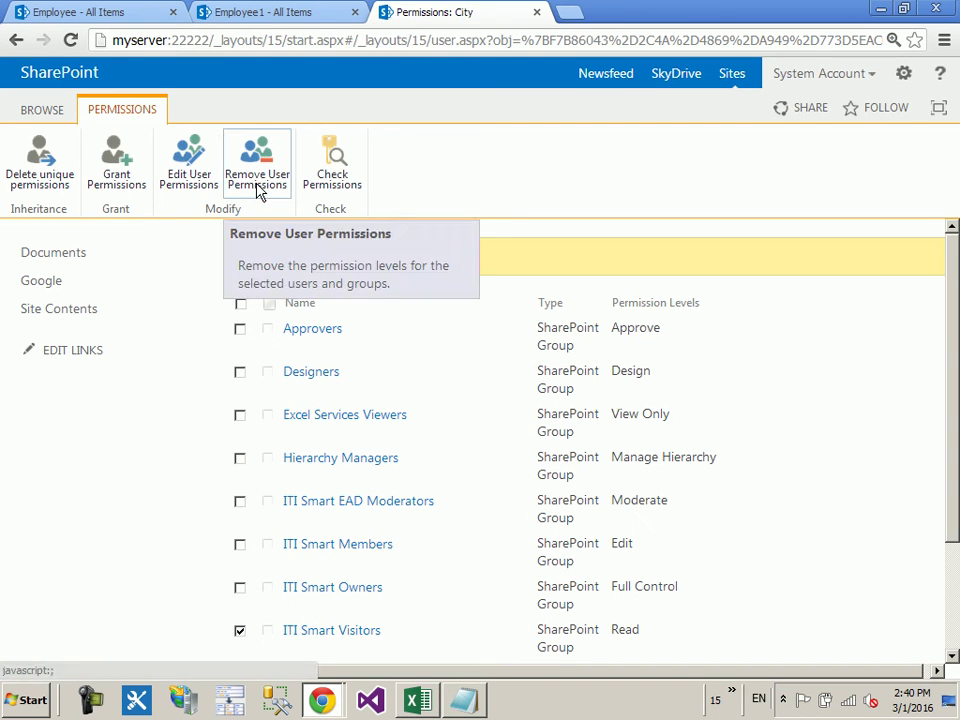
pyautogui.click(257, 180)
pyautogui.click(505, 387)
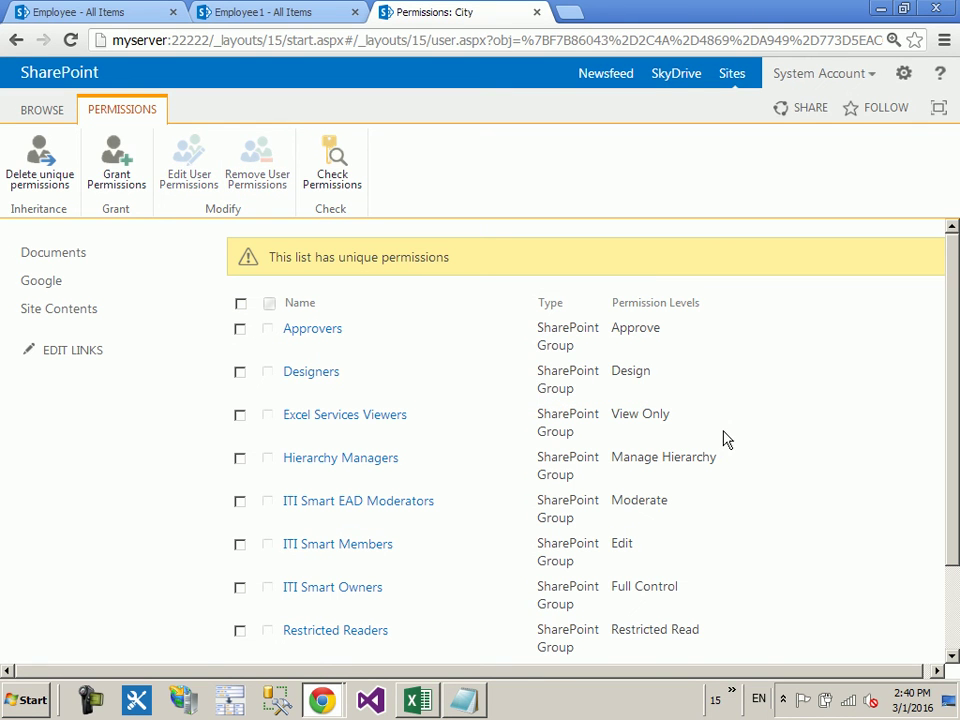
pyautogui.moveTo(322, 698)
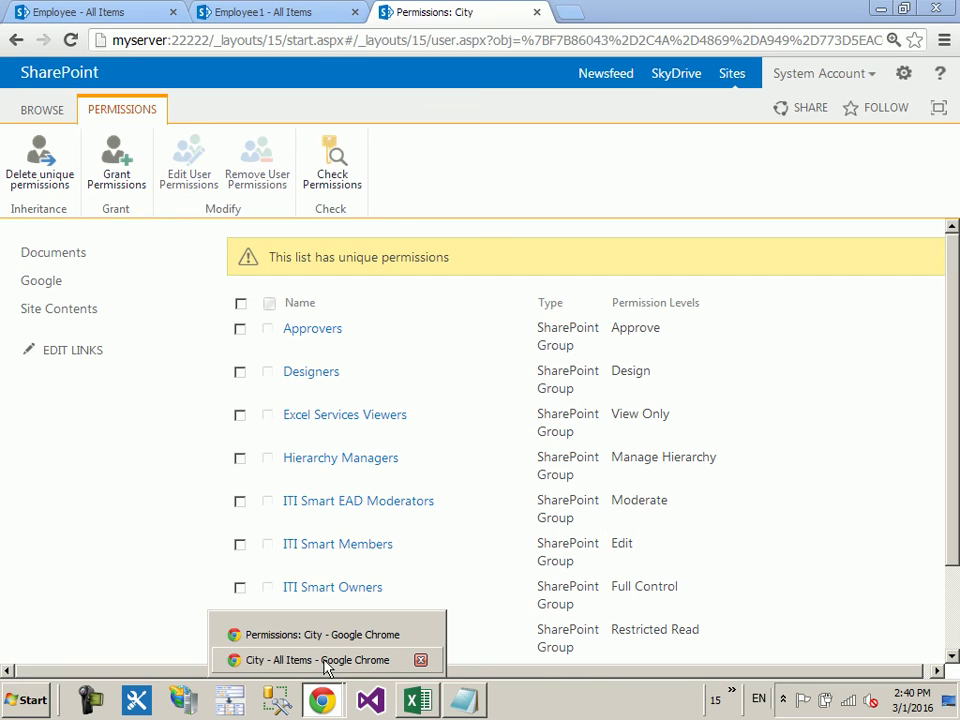
pyautogui.click(318, 662)
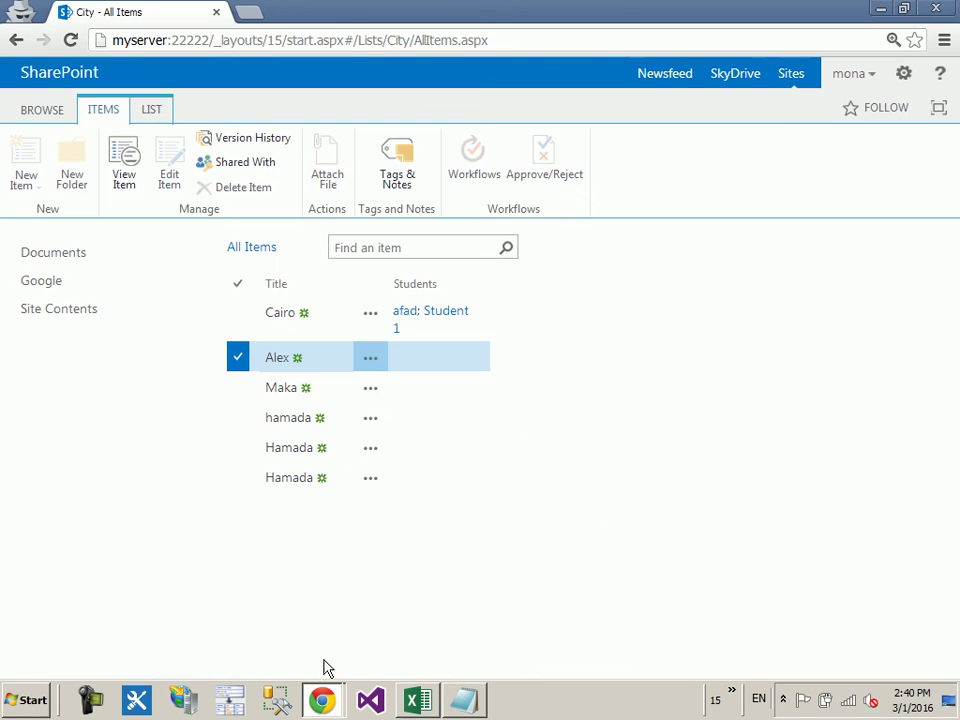
# Step: As the test user, try opening the City list from Site Contents, reloading and retrying
pyautogui.click(103, 318)
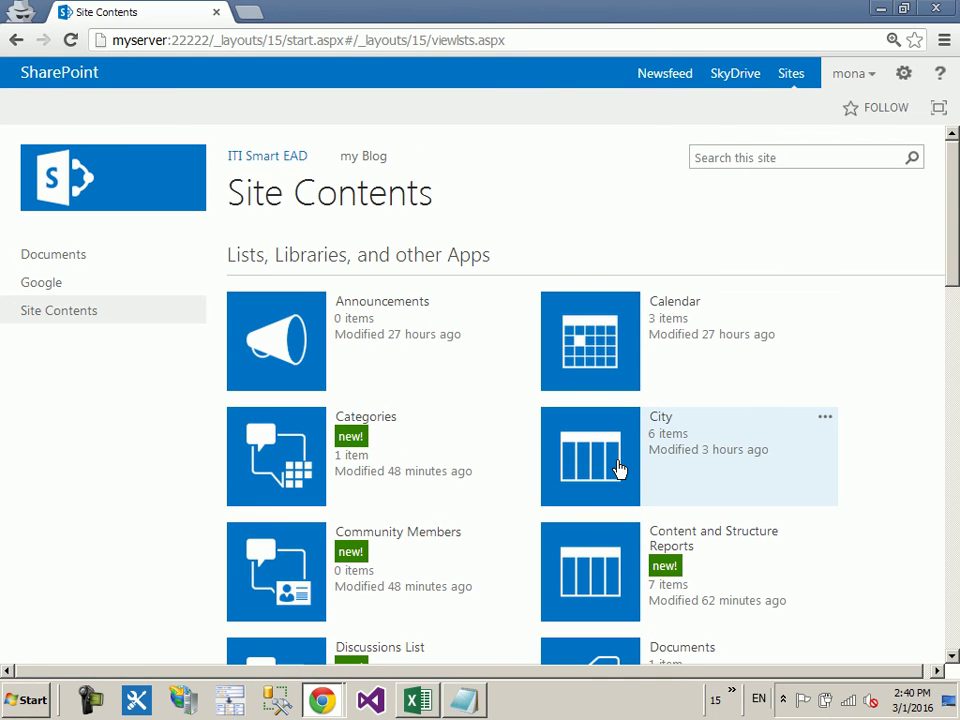
pyautogui.click(618, 468)
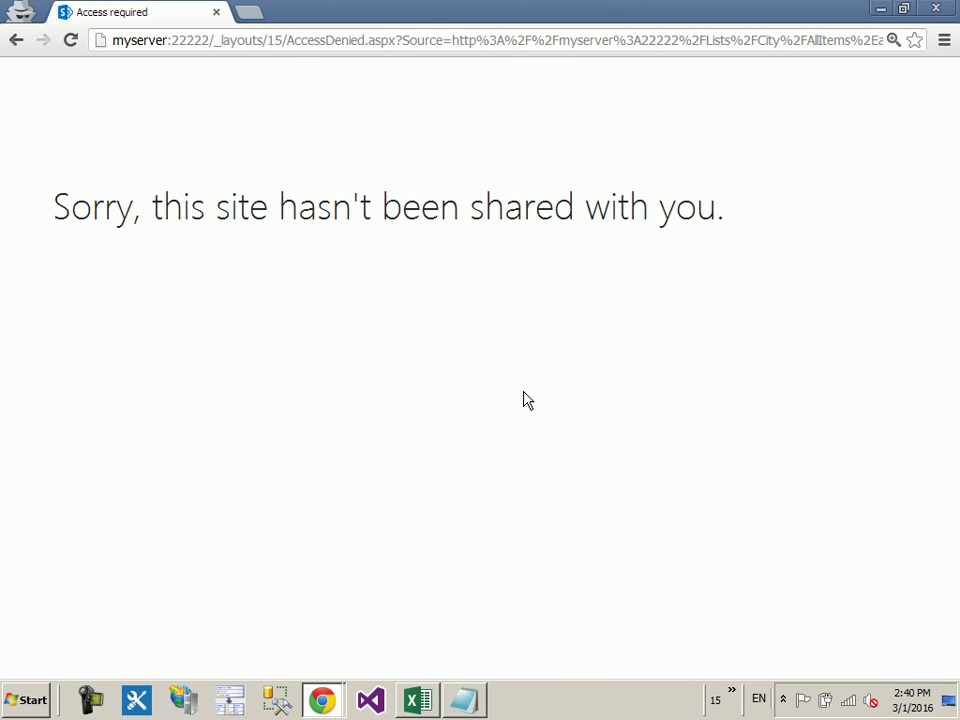
pyautogui.click(17, 41)
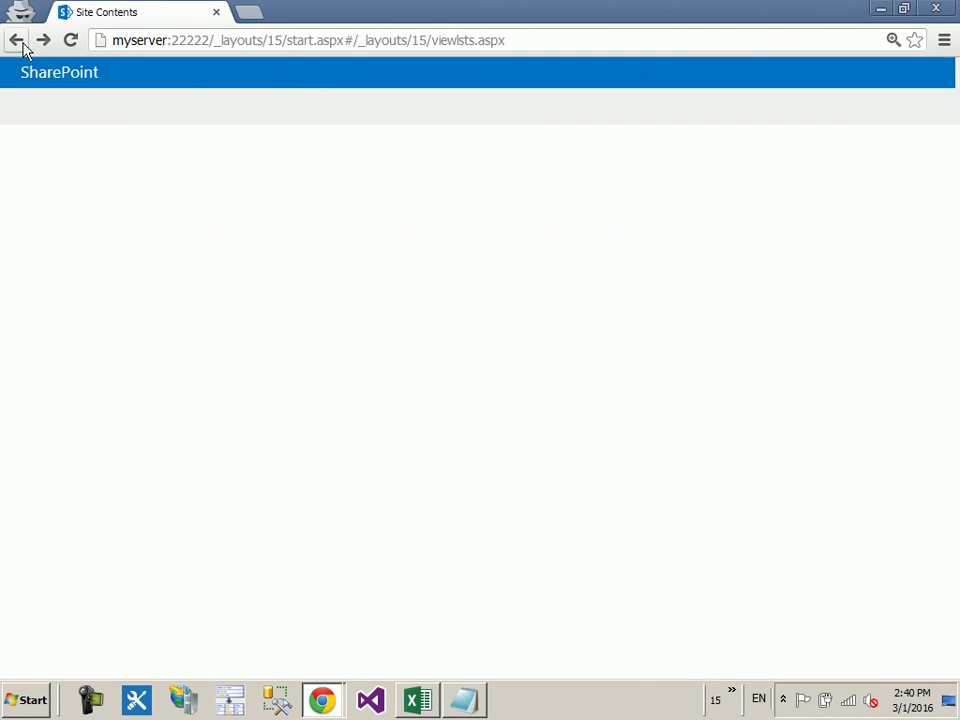
pyautogui.click(336, 41)
pyautogui.press('Return')
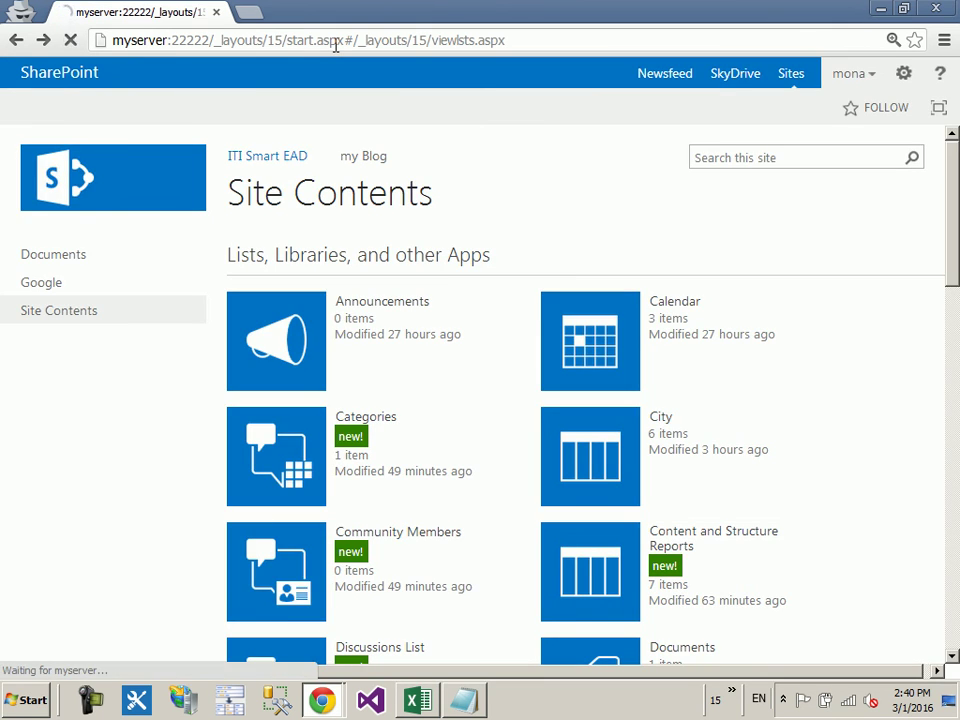
pyautogui.click(598, 445)
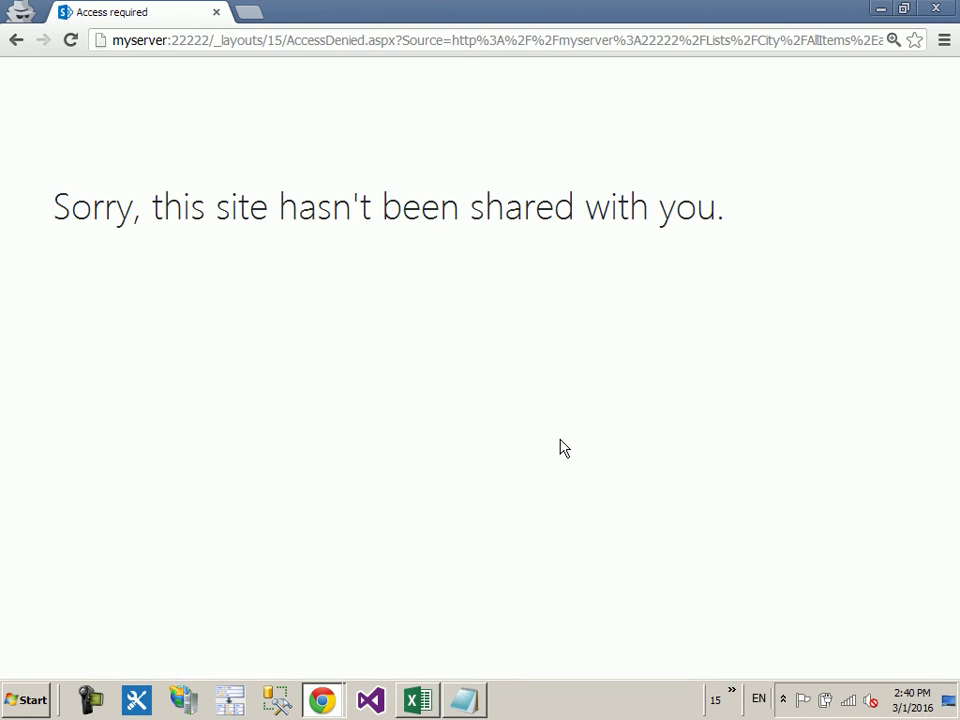
pyautogui.click(15, 42)
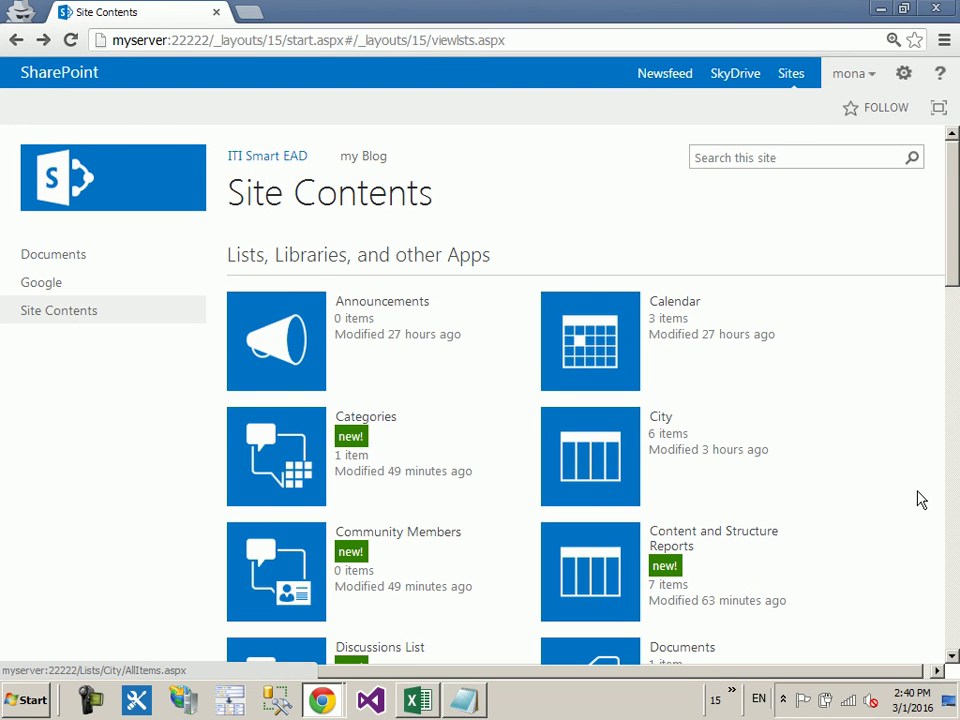
# Step: Open the Employee list as the test user, then switch to the administrator window
pyautogui.scroll(-5, 921, 500)
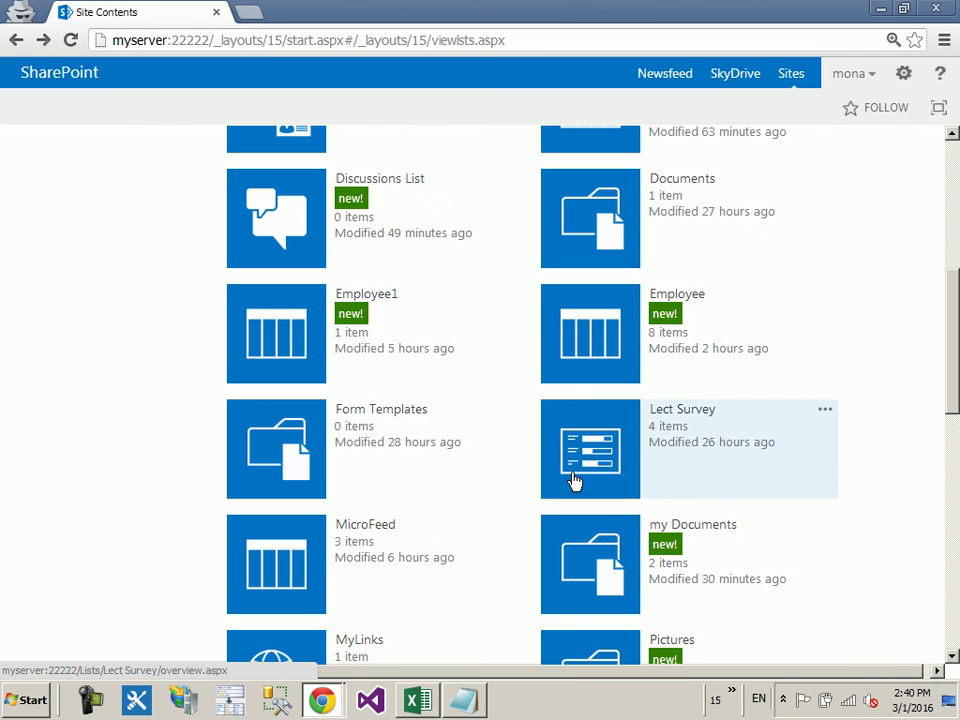
pyautogui.click(598, 316)
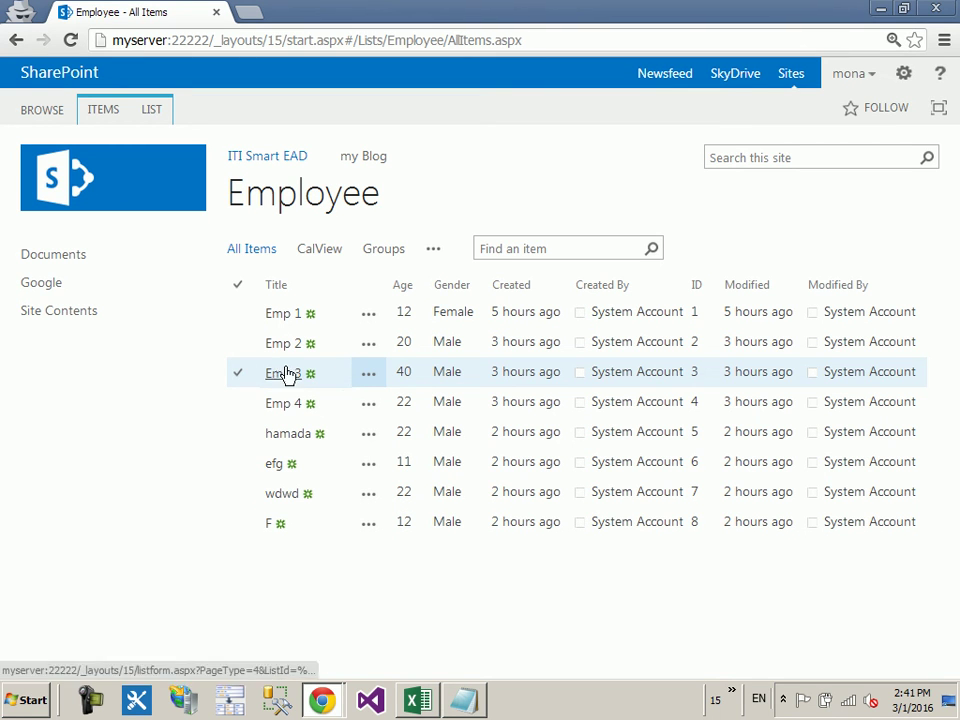
pyautogui.moveTo(325, 683)
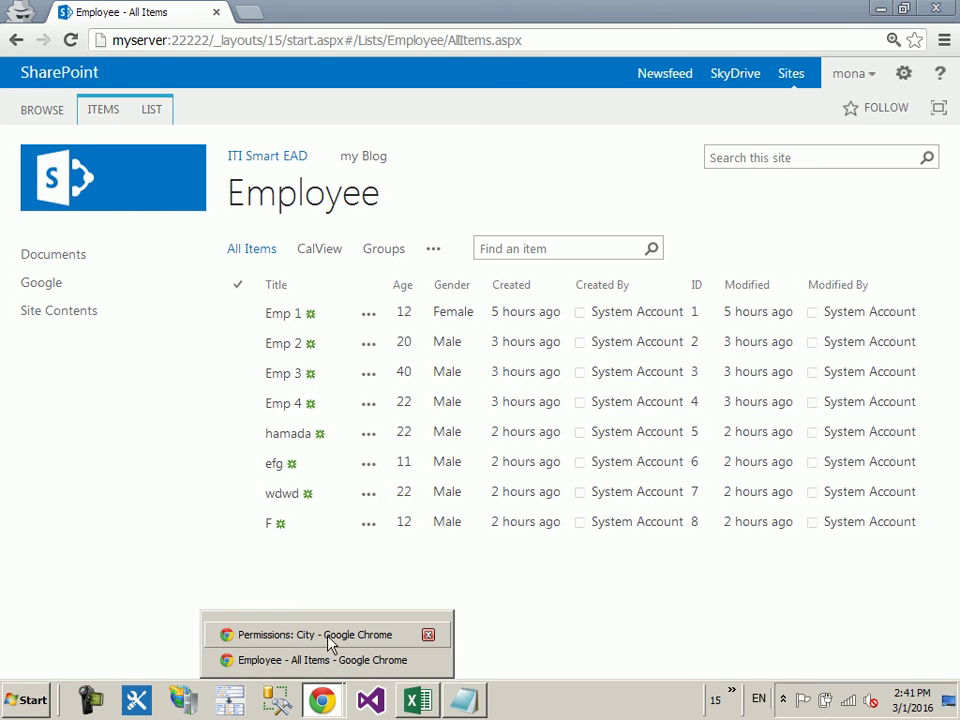
pyautogui.click(320, 634)
# Step: Open the Emp 3 item's advanced permissions via Shared With in the Employee list
pyautogui.click(100, 310)
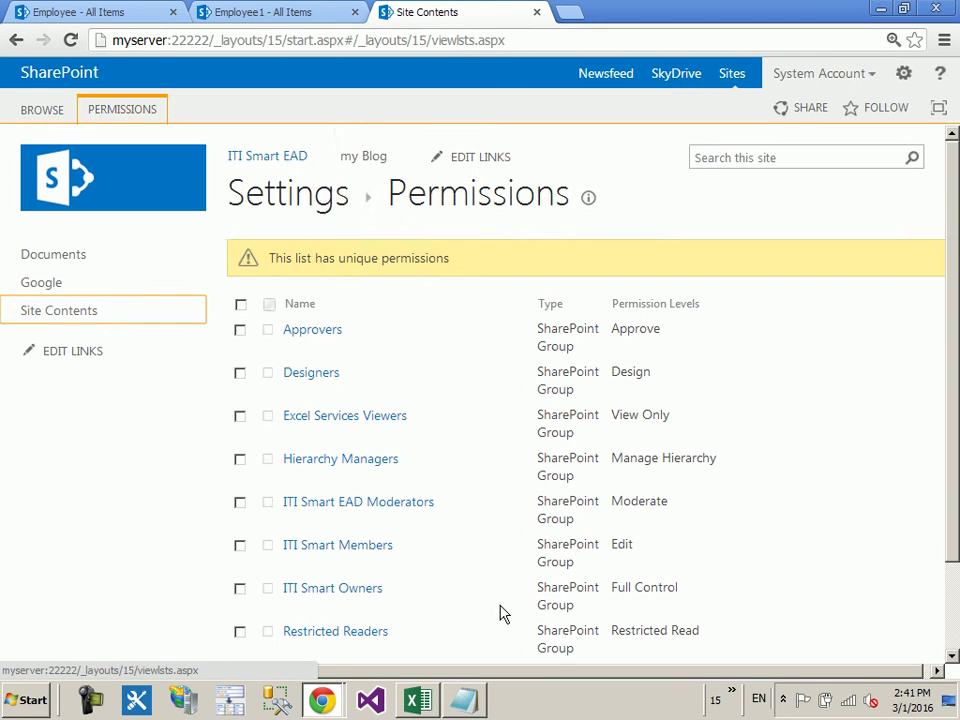
pyautogui.scroll(-3, 750, 497)
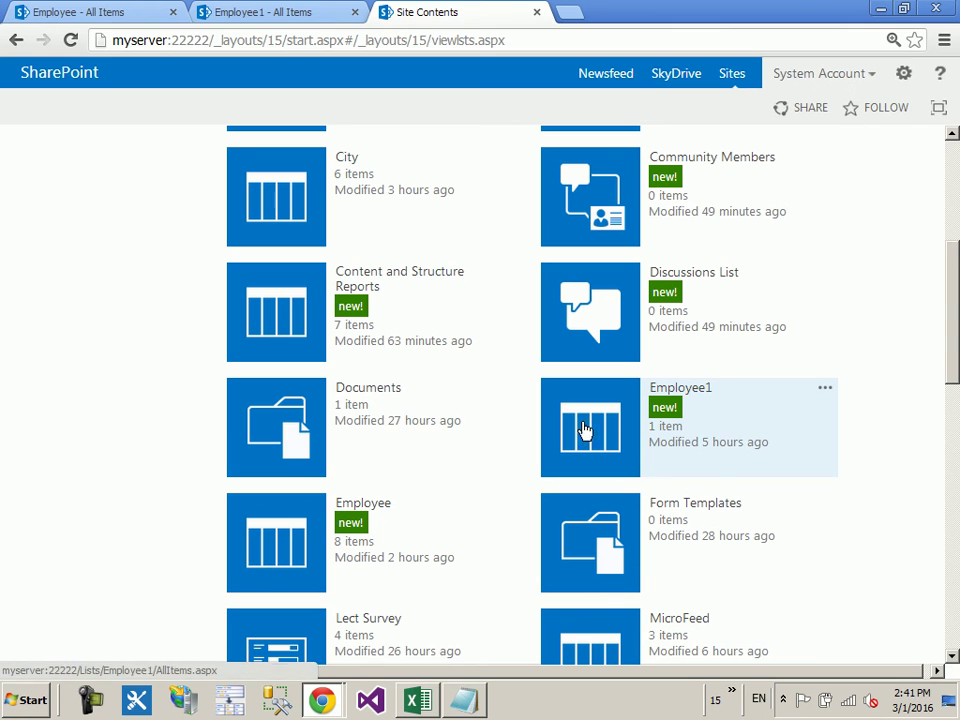
pyautogui.click(279, 558)
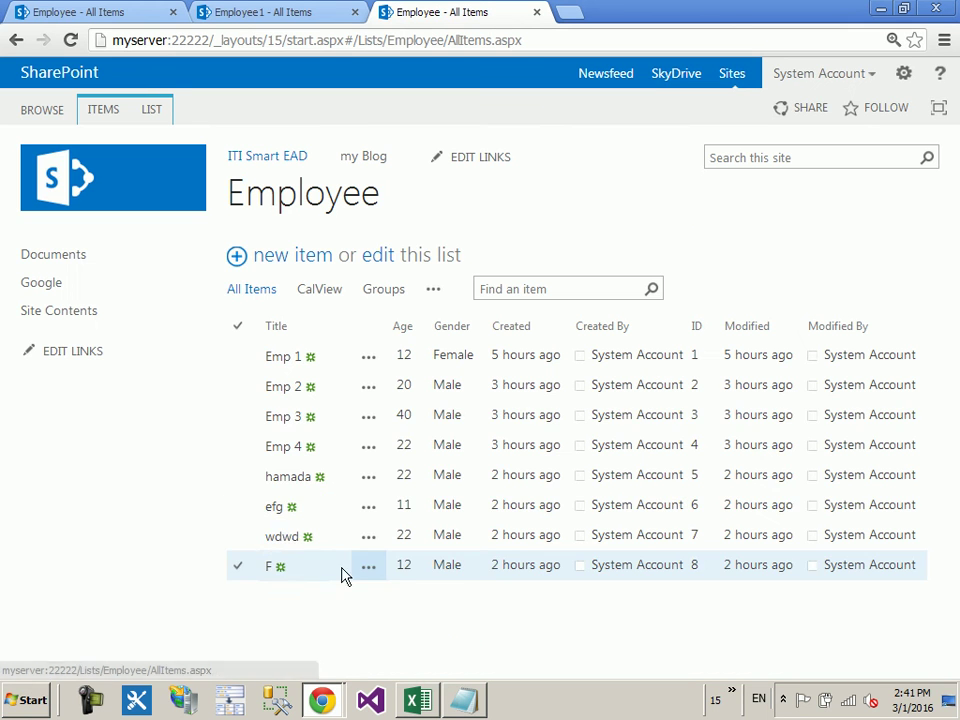
pyautogui.click(367, 420)
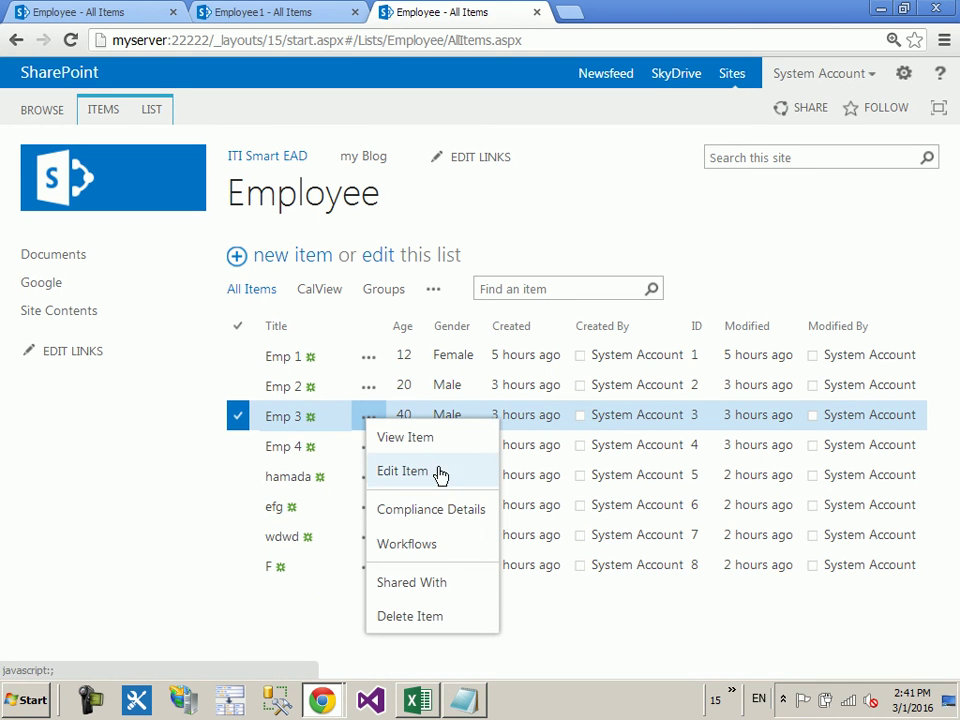
pyautogui.click(436, 588)
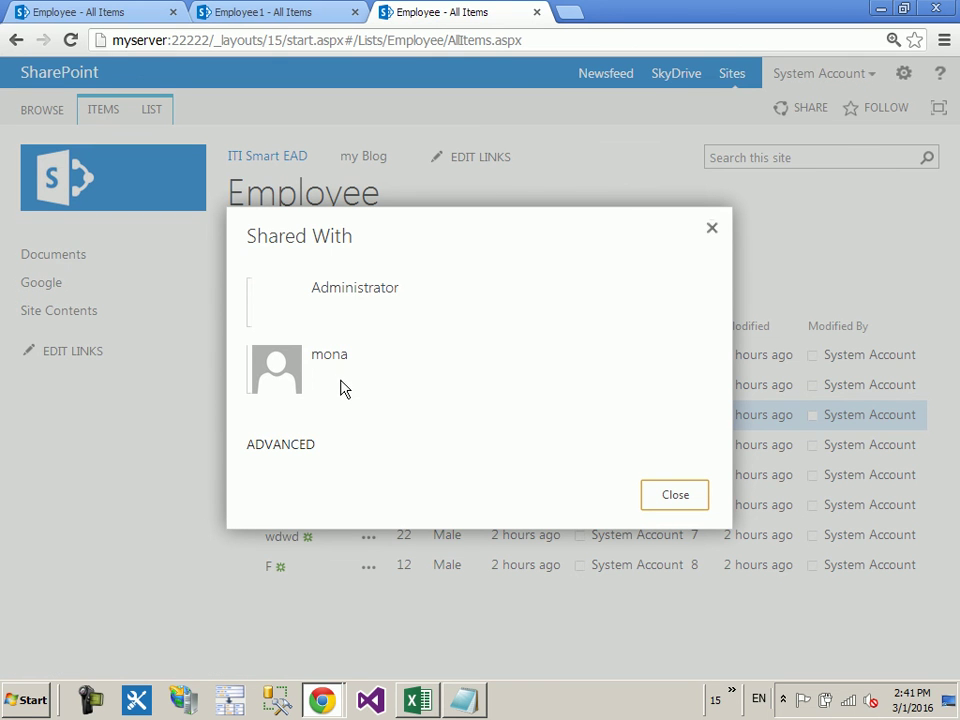
pyautogui.click(300, 447)
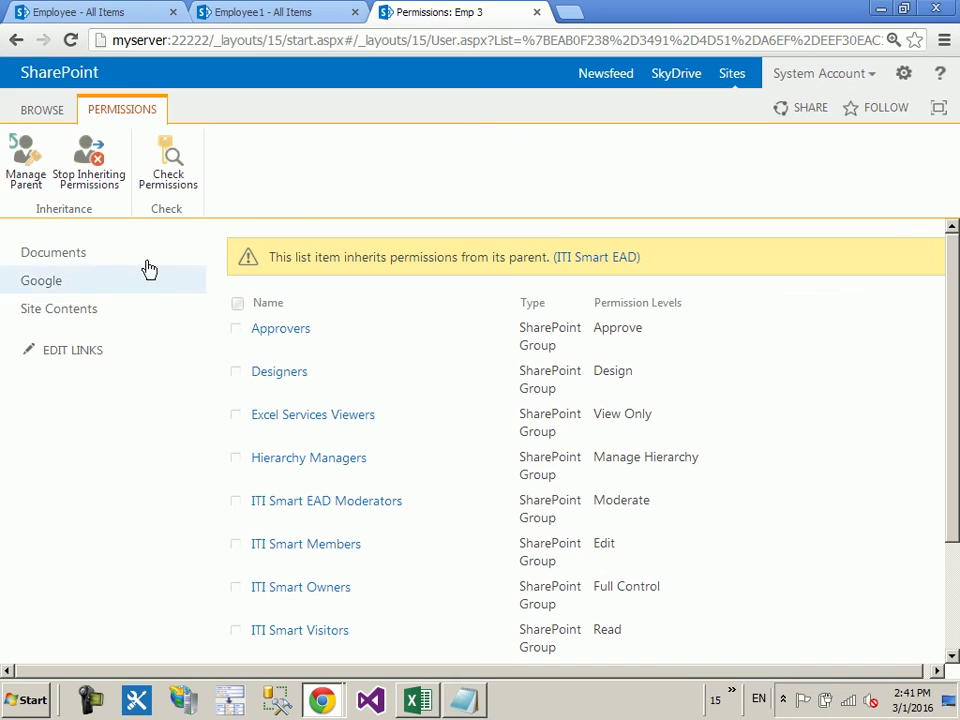
# Step: Stop inheriting permissions on Emp 3 and remove the ITI Smart Visitors group
pyautogui.click(83, 189)
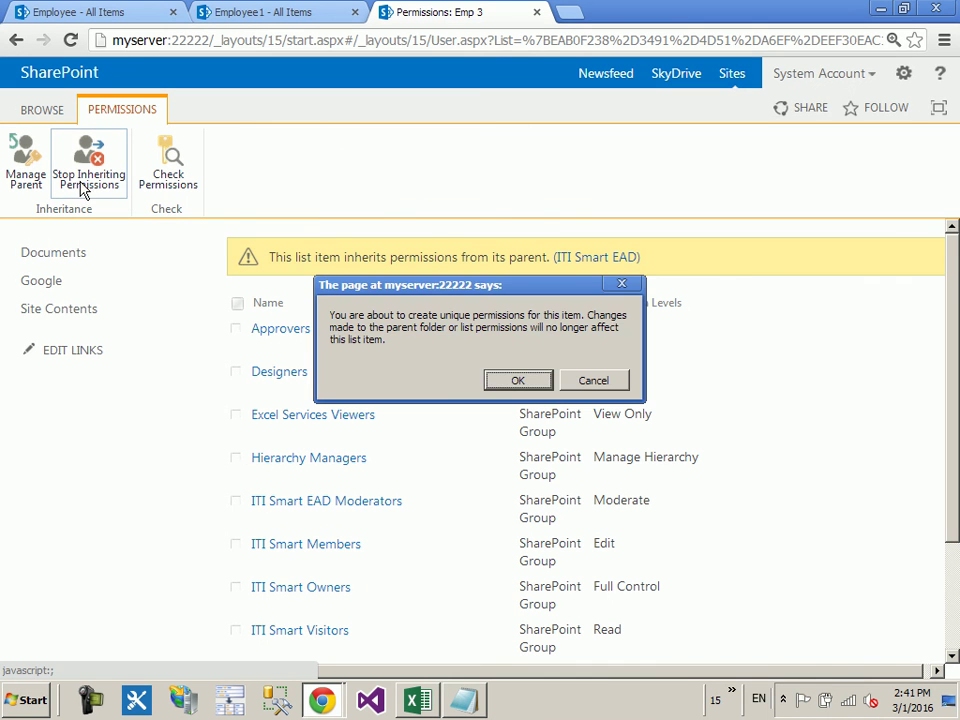
pyautogui.click(505, 383)
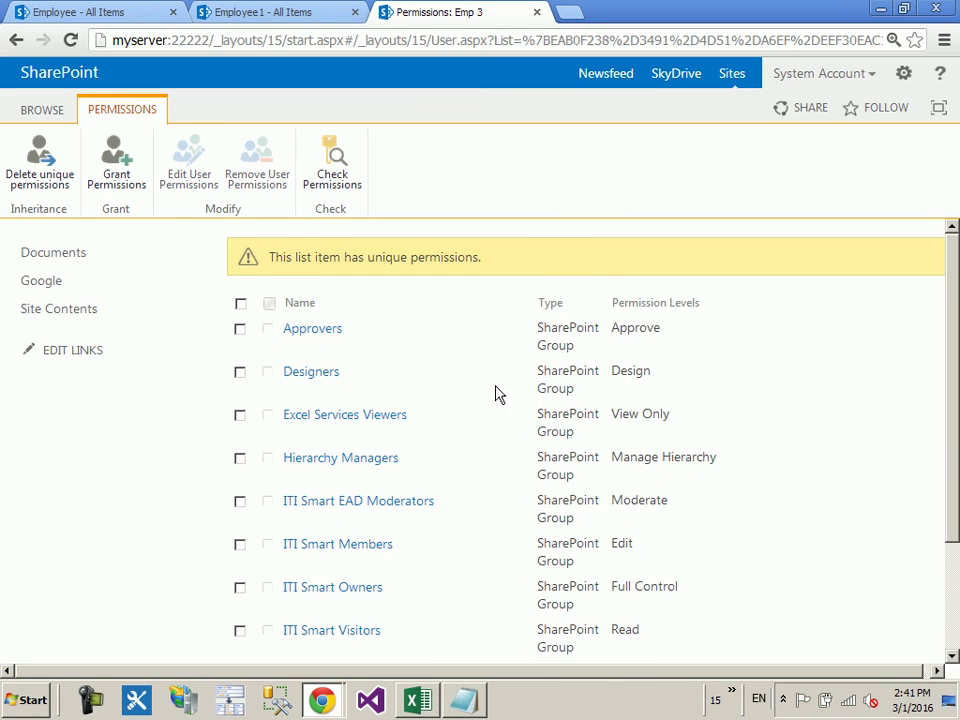
pyautogui.scroll(-2, 467, 439)
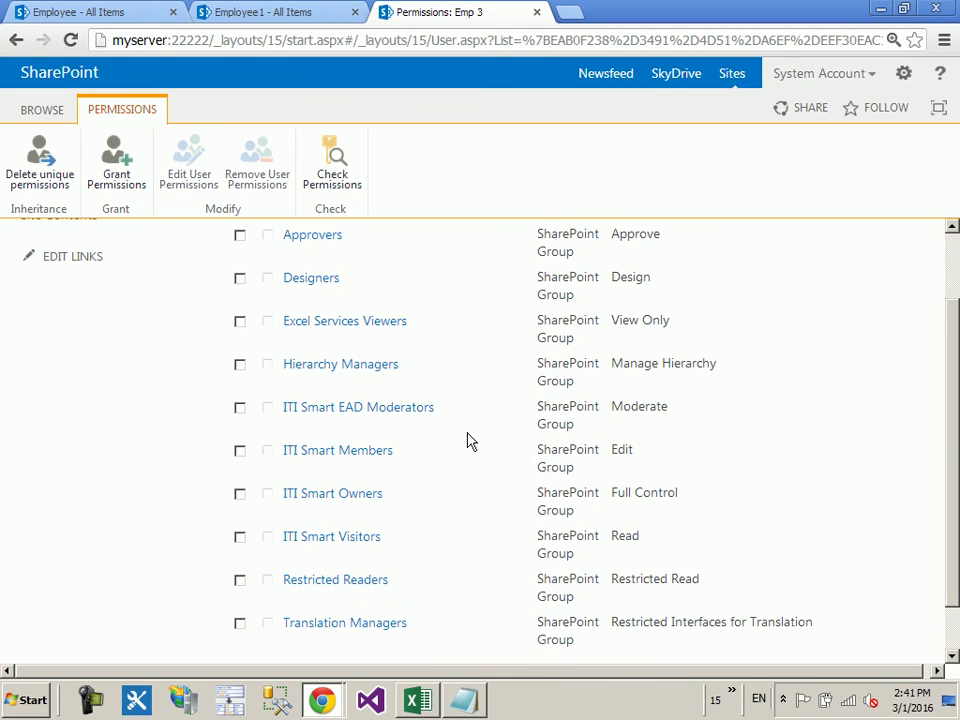
pyautogui.click(240, 537)
pyautogui.click(262, 175)
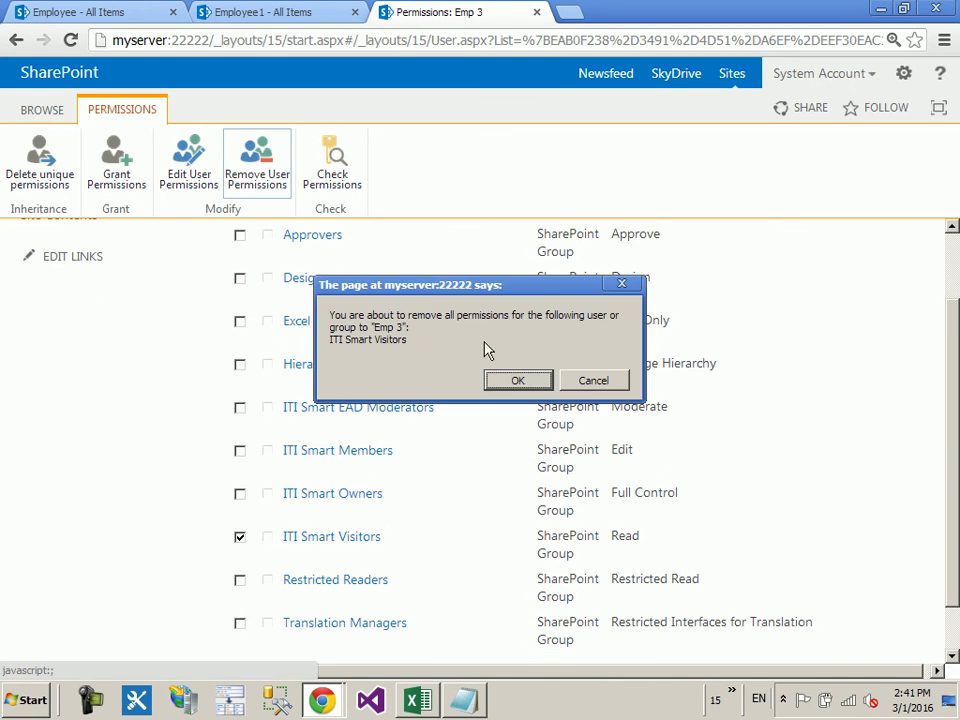
pyautogui.click(500, 378)
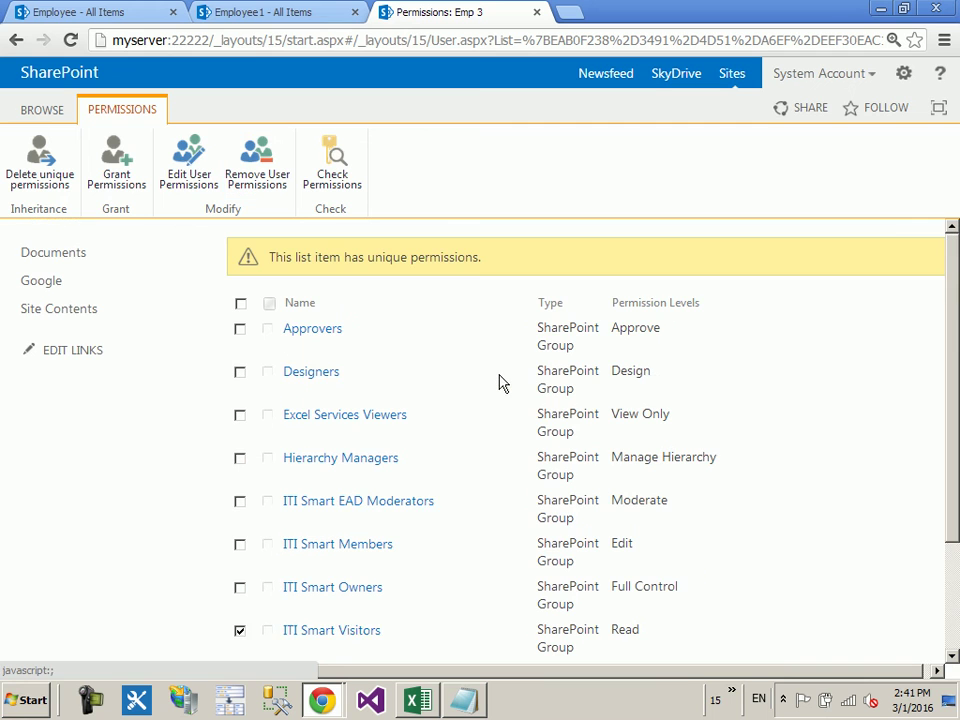
# Step: Switch to the test user's window and select its address
pyautogui.click(321, 700)
pyautogui.click(321, 660)
pyautogui.click(411, 40)
# Step: Reload the Employee list as the test user and select the Emp 4 row
pyautogui.press('Return')
pyautogui.click(240, 371)
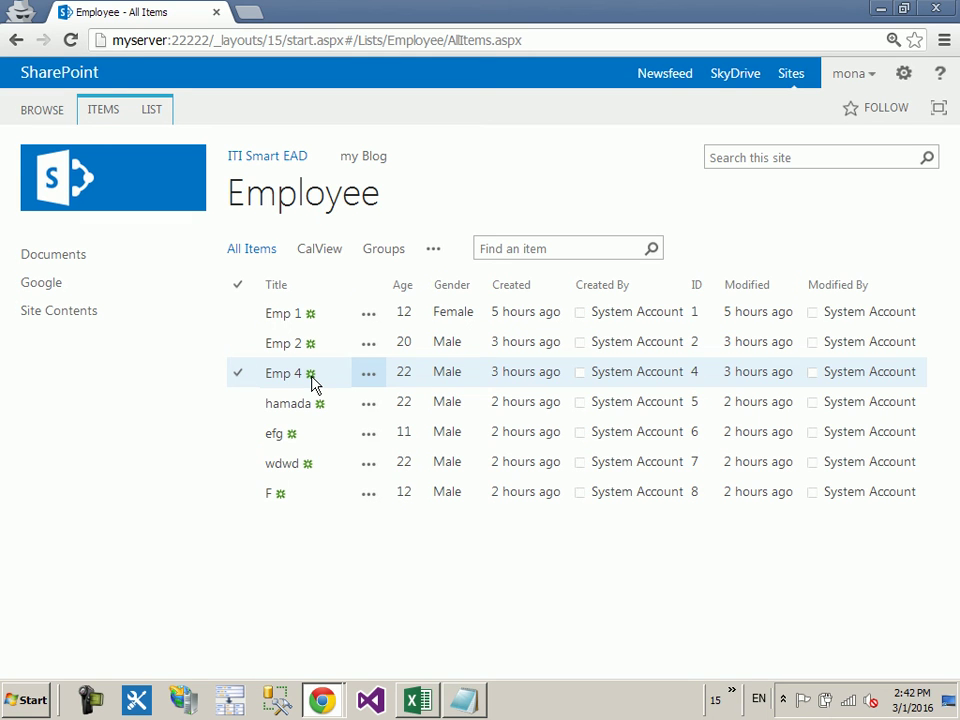
# Step: As the test user, open the Site Pages library from Site Contents
pyautogui.click(321, 699)
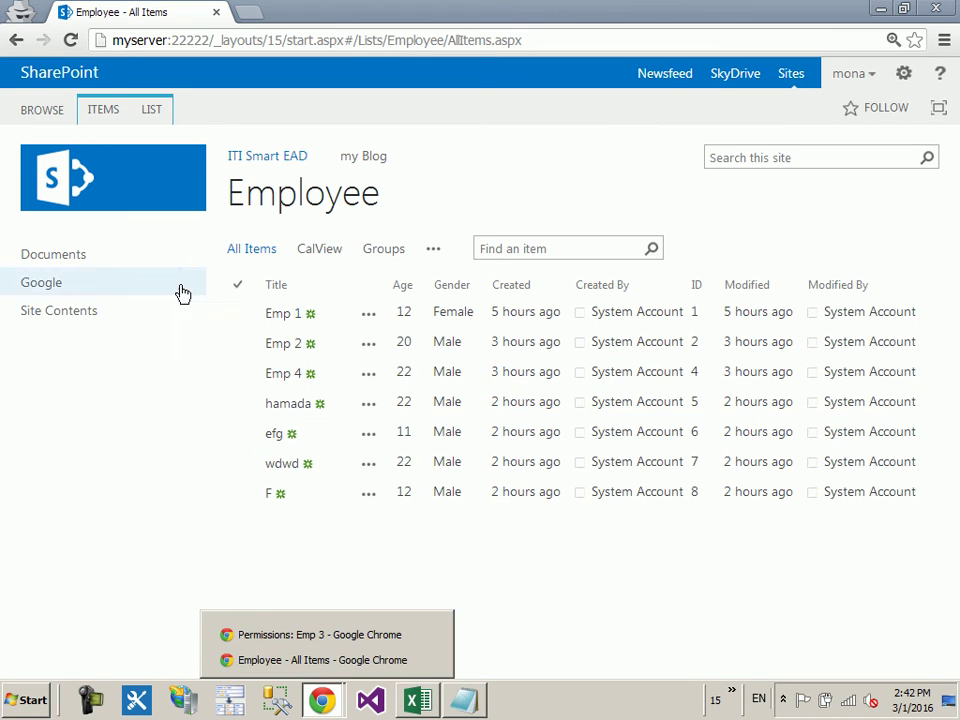
pyautogui.click(118, 311)
pyautogui.scroll(-10, 430, 350)
pyautogui.scroll(-8, 430, 374)
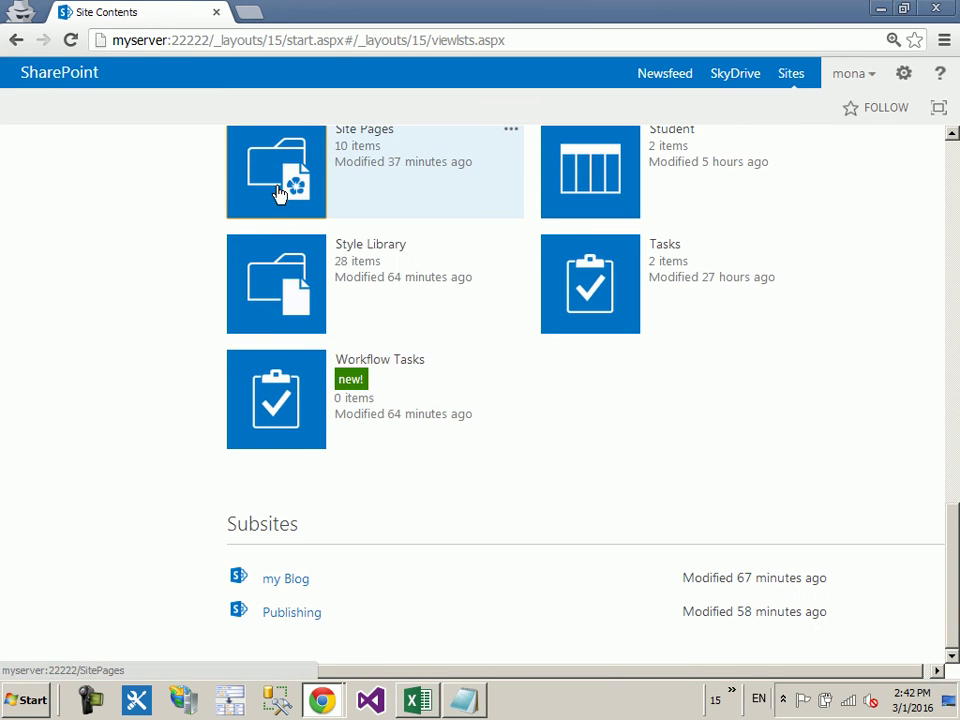
pyautogui.click(280, 194)
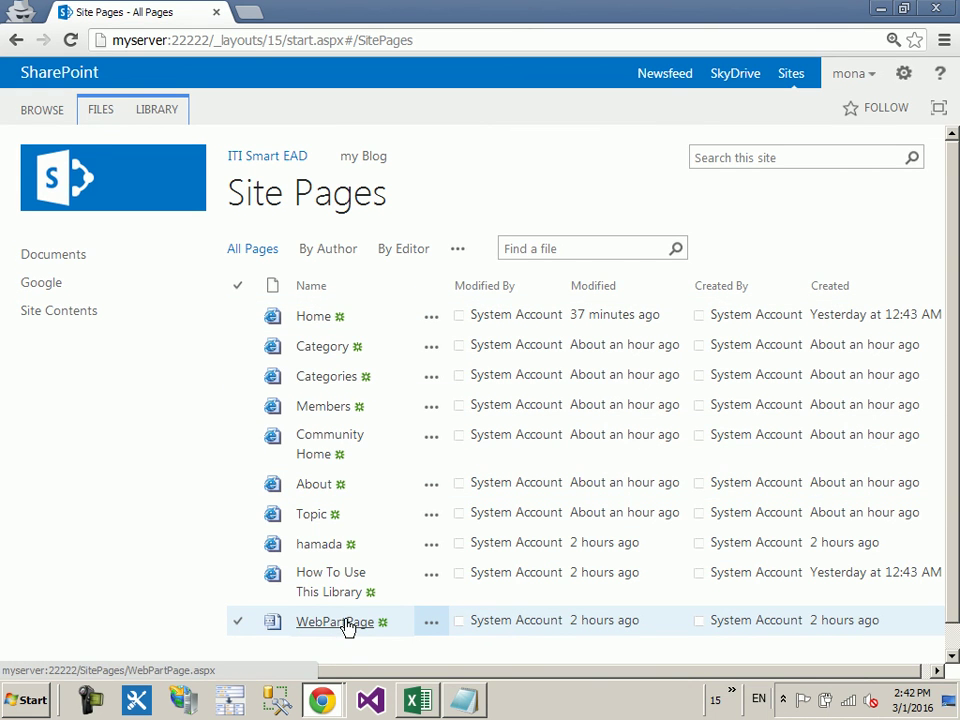
# Step: Open WebPartPage in a new tab, view it, and return to Site Pages
pyautogui.rightClick(346, 626)
pyautogui.click(415, 507)
pyautogui.click(310, 16)
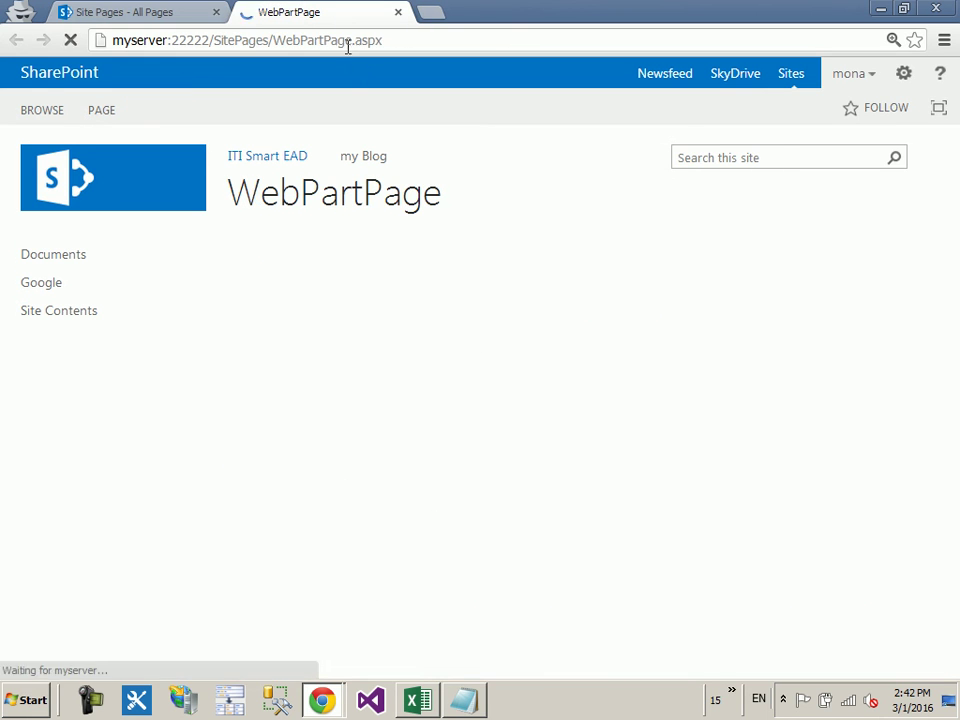
pyautogui.click(183, 11)
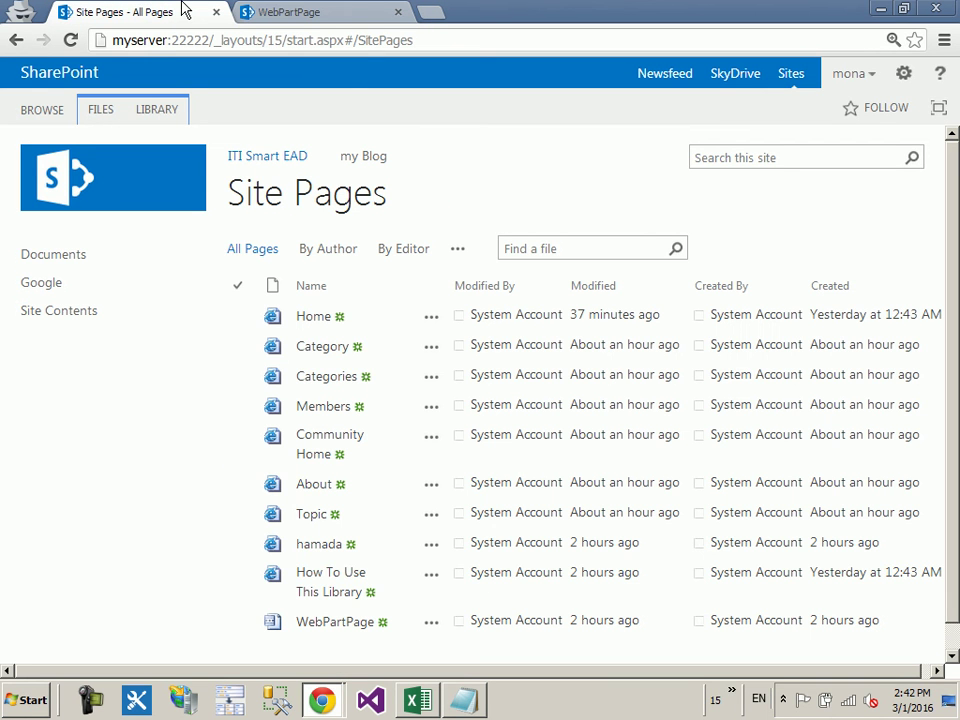
pyautogui.moveTo(322, 700)
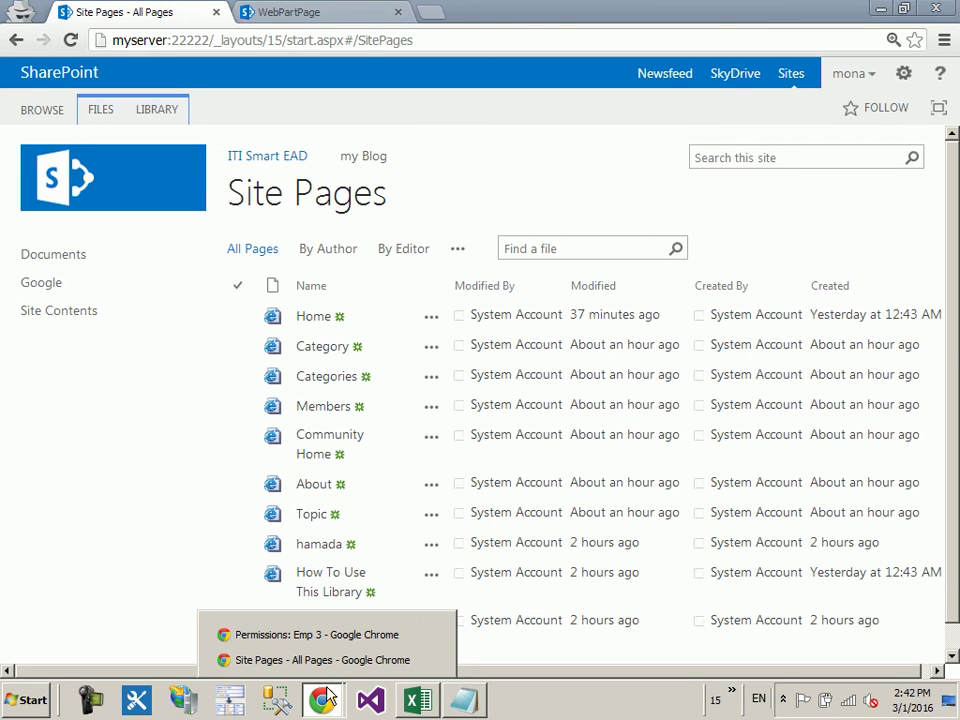
# Step: In the administrator window, open the Site Pages library from Site Contents
pyautogui.click(326, 634)
pyautogui.click(86, 312)
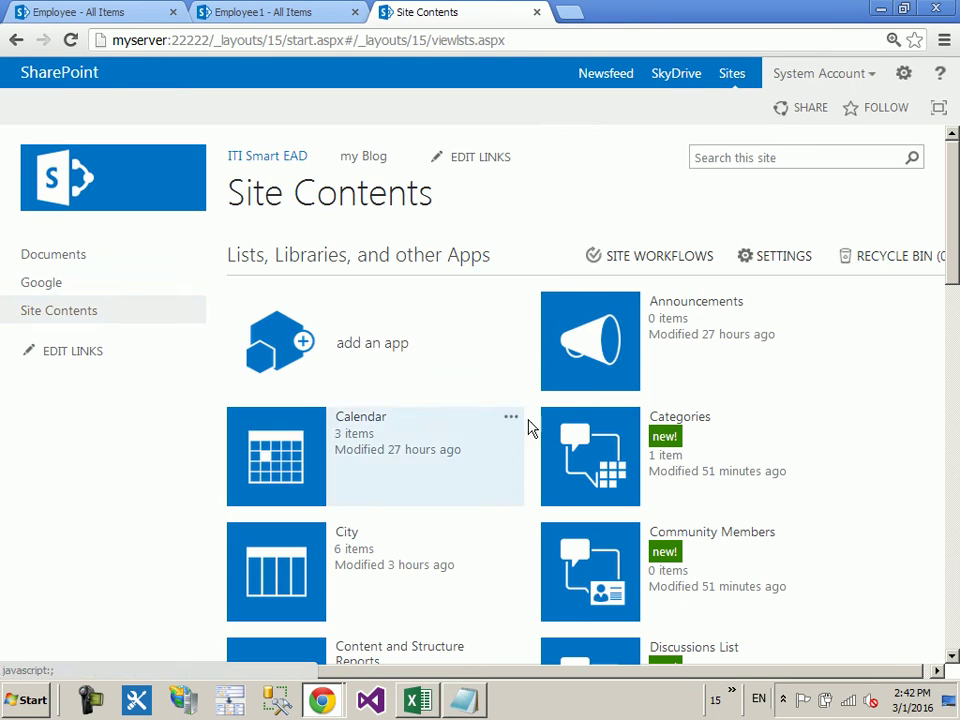
pyautogui.scroll(-3, 525, 427)
pyautogui.scroll(-12, 532, 425)
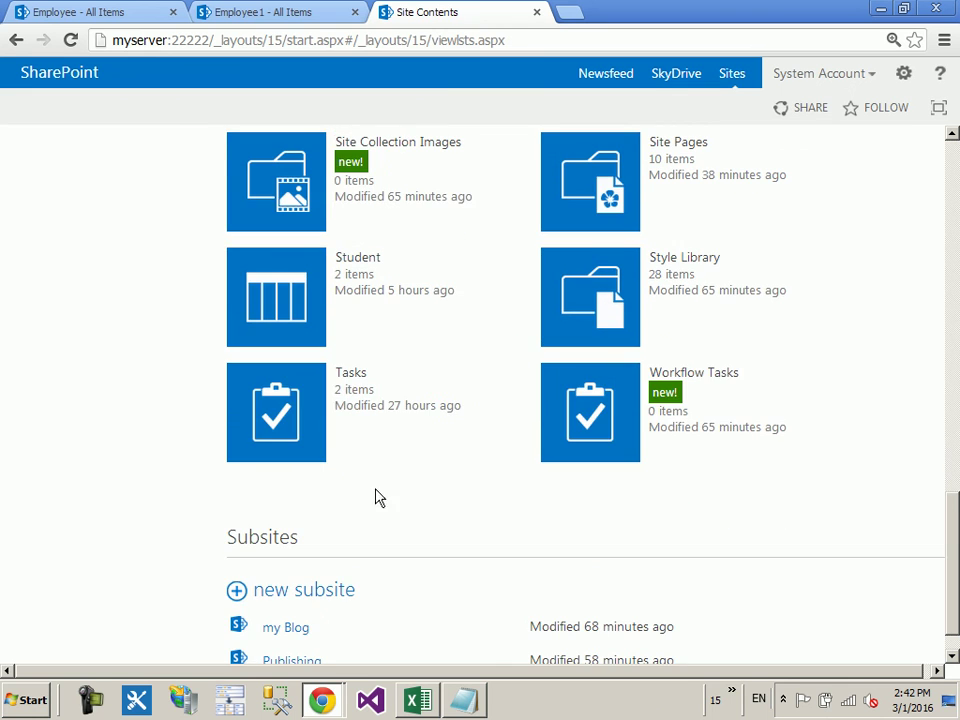
pyautogui.scroll(1, 497, 430)
pyautogui.click(589, 274)
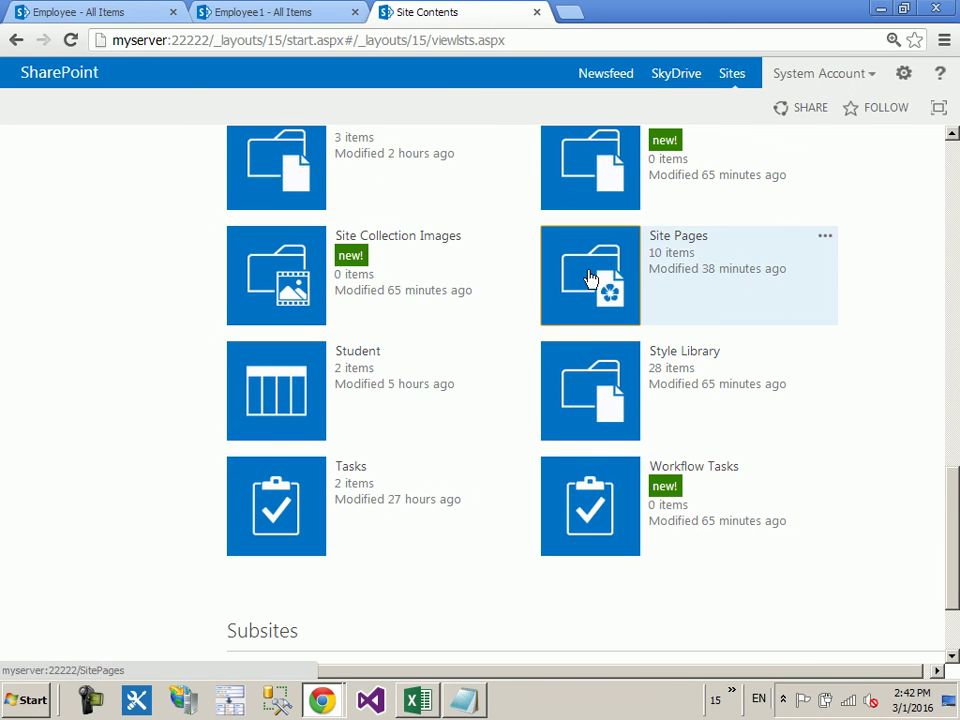
pyautogui.scroll(-1, 290, 455)
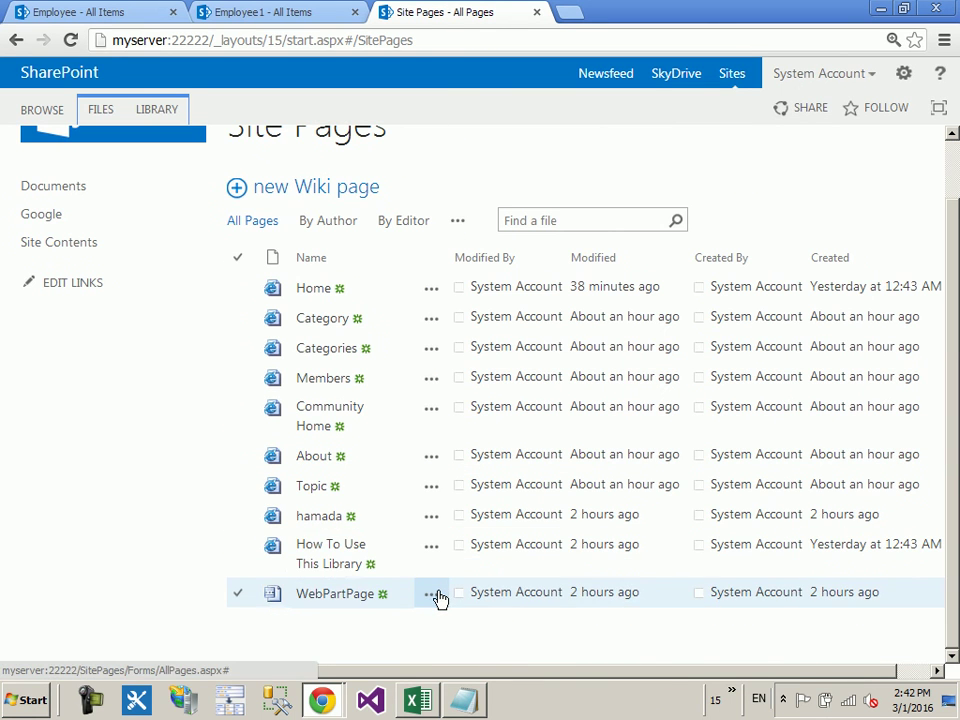
# Step: Open WebPartPage's advanced permissions through Shared With, cancelling an accidental share
pyautogui.click(436, 597)
pyautogui.scroll(-1, 728, 606)
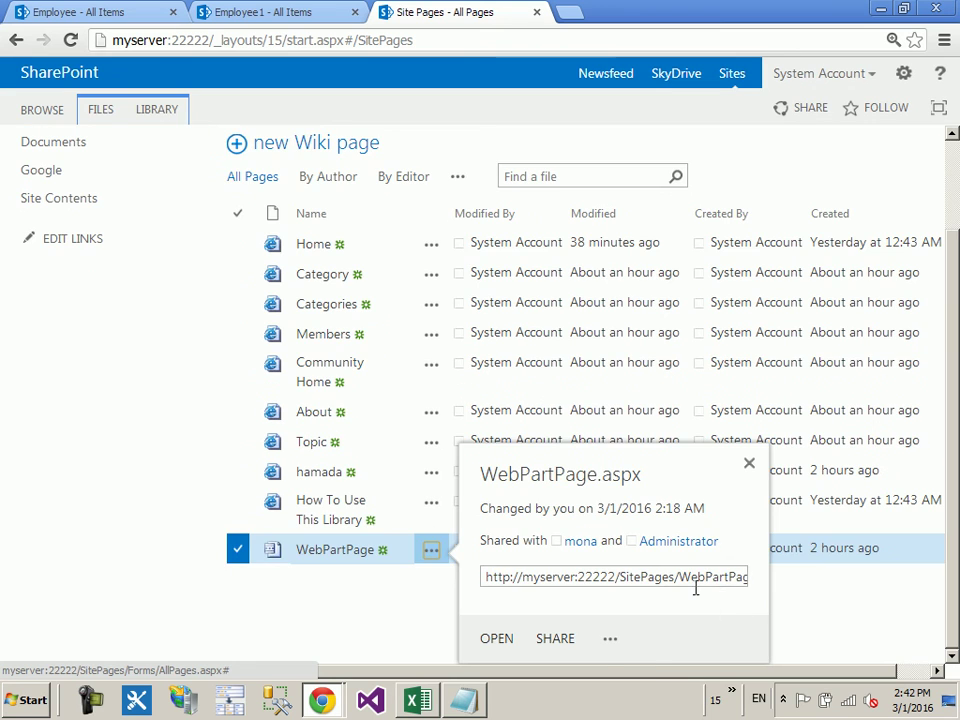
pyautogui.click(578, 638)
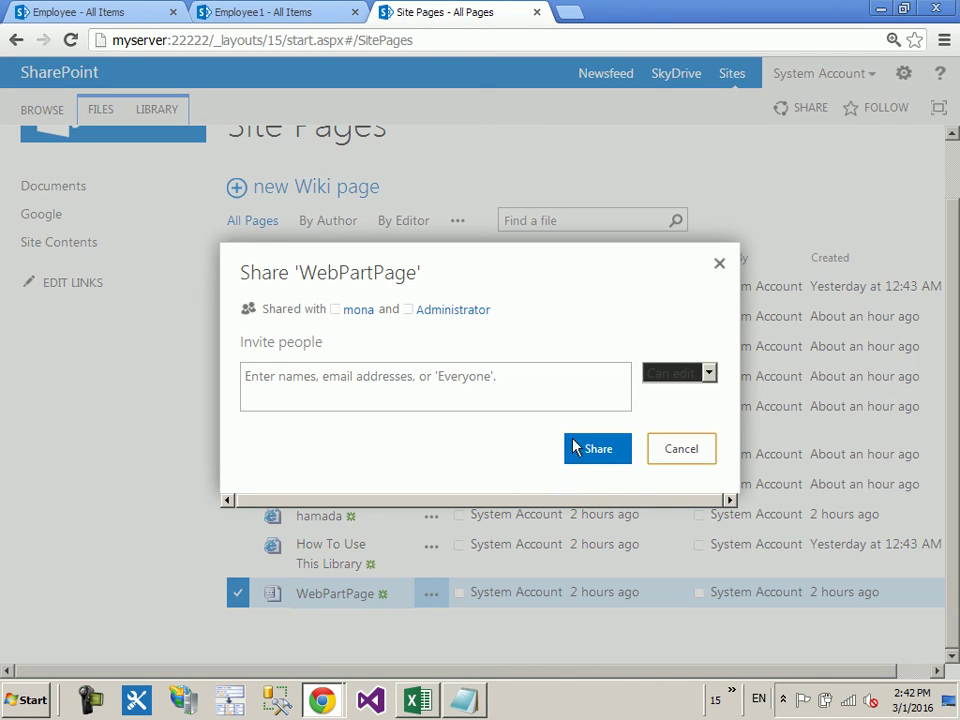
pyautogui.click(692, 450)
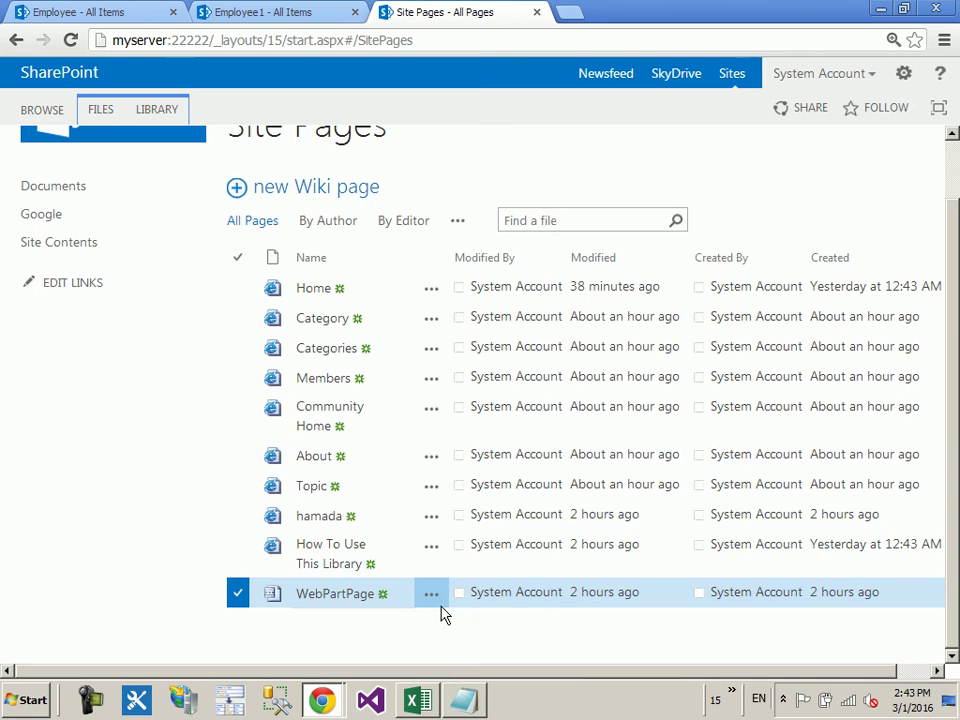
pyautogui.scroll(-1, 580, 612)
pyautogui.click(617, 638)
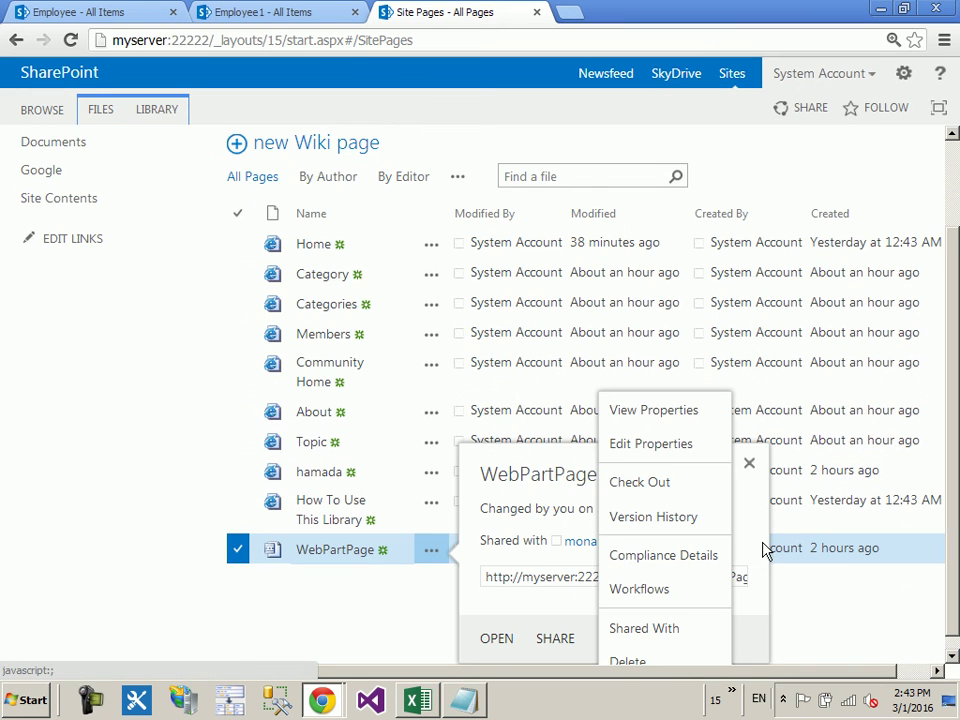
pyautogui.click(672, 632)
pyautogui.click(388, 446)
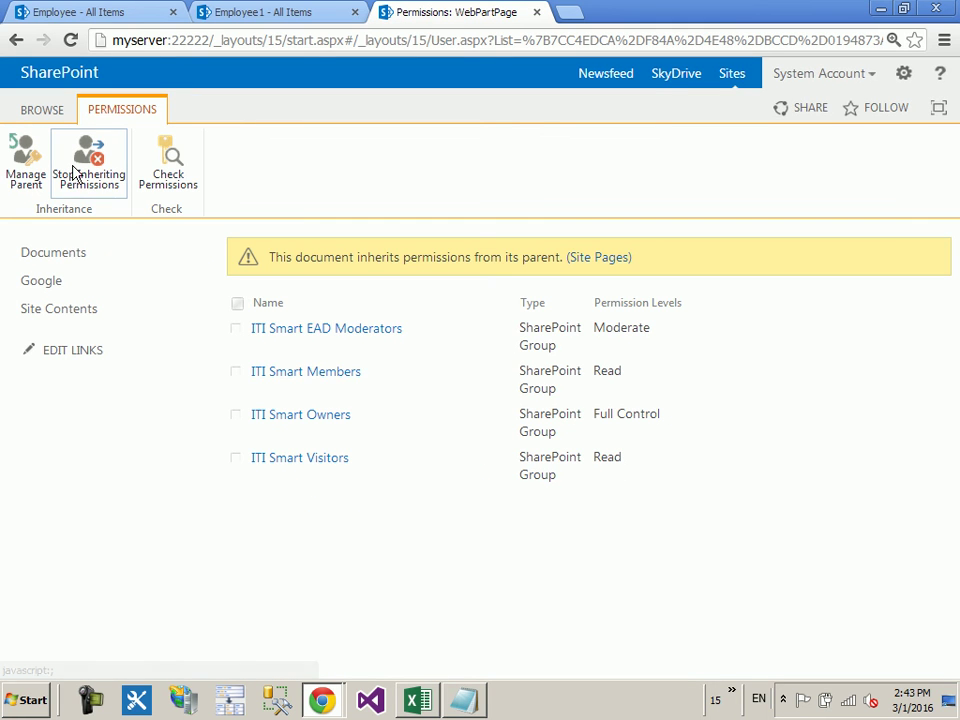
# Step: Break WebPartPage's permission inheritance and check who belongs to ITI Smart Visitors
pyautogui.click(75, 171)
pyautogui.click(517, 381)
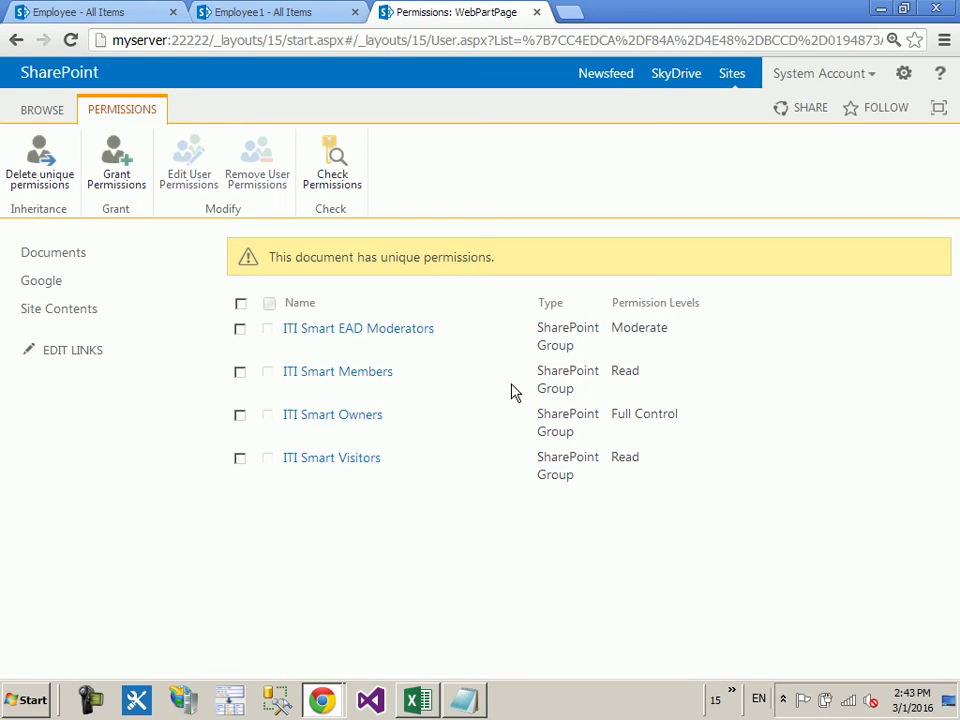
pyautogui.click(240, 460)
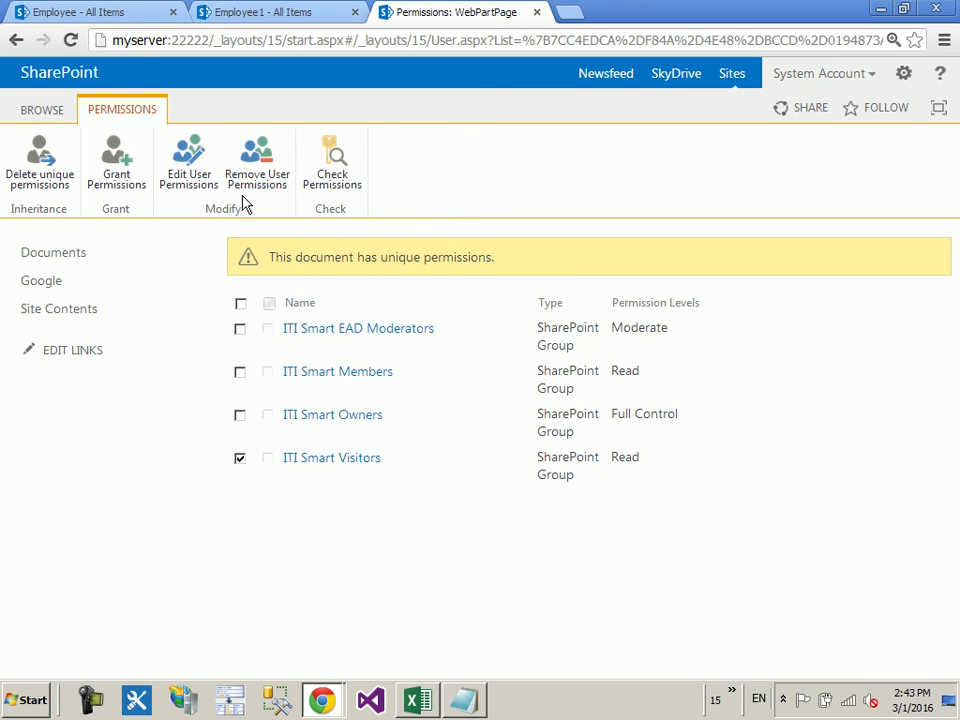
pyautogui.click(178, 182)
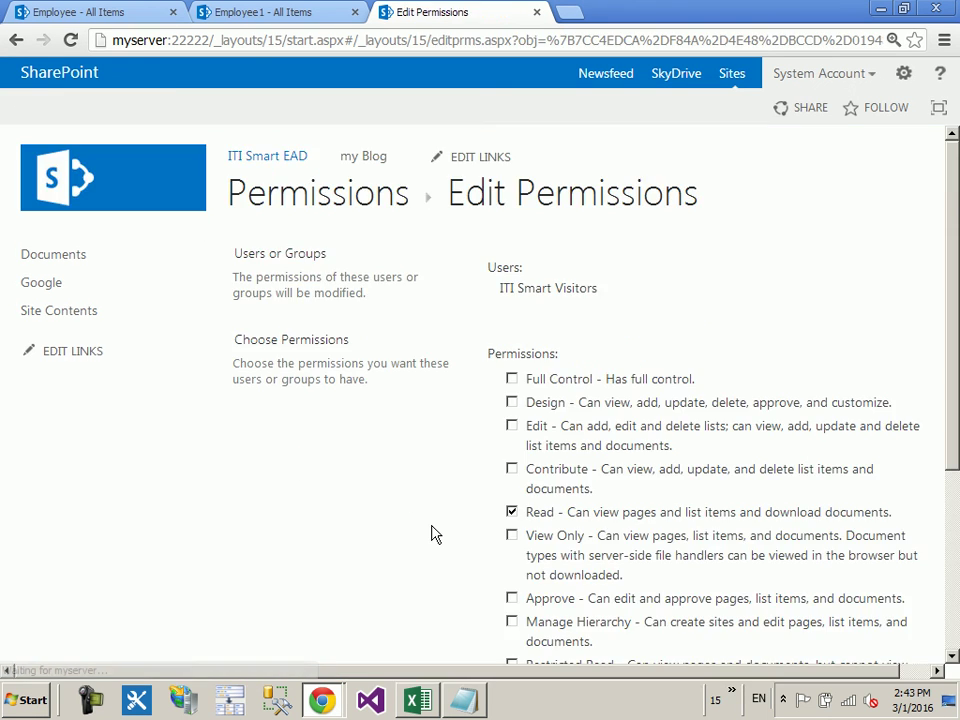
pyautogui.scroll(-2, 675, 340)
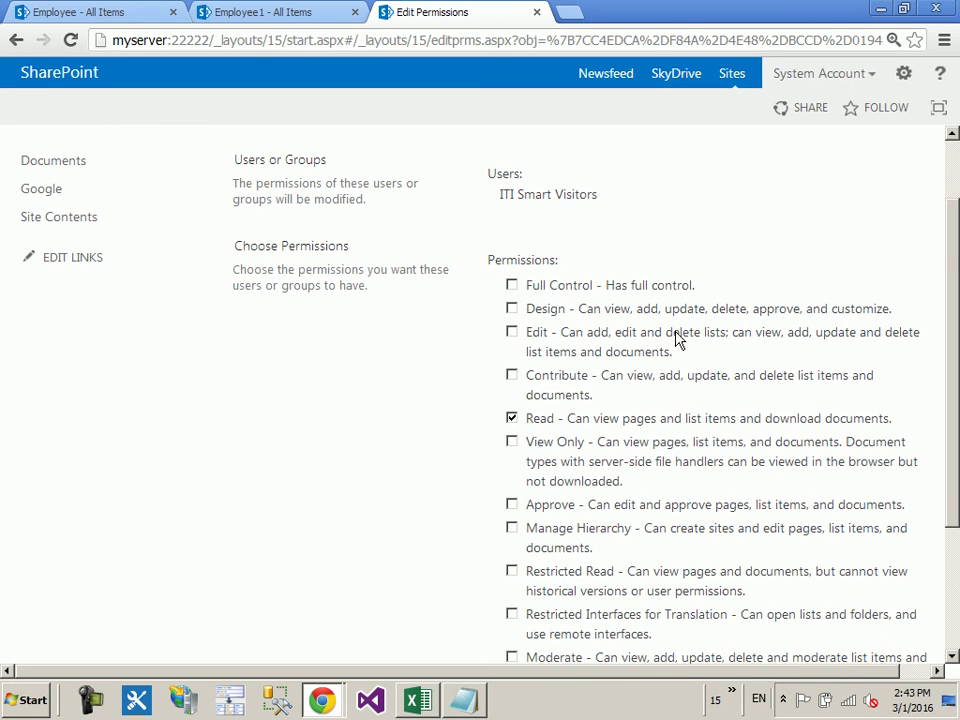
pyautogui.click(20, 46)
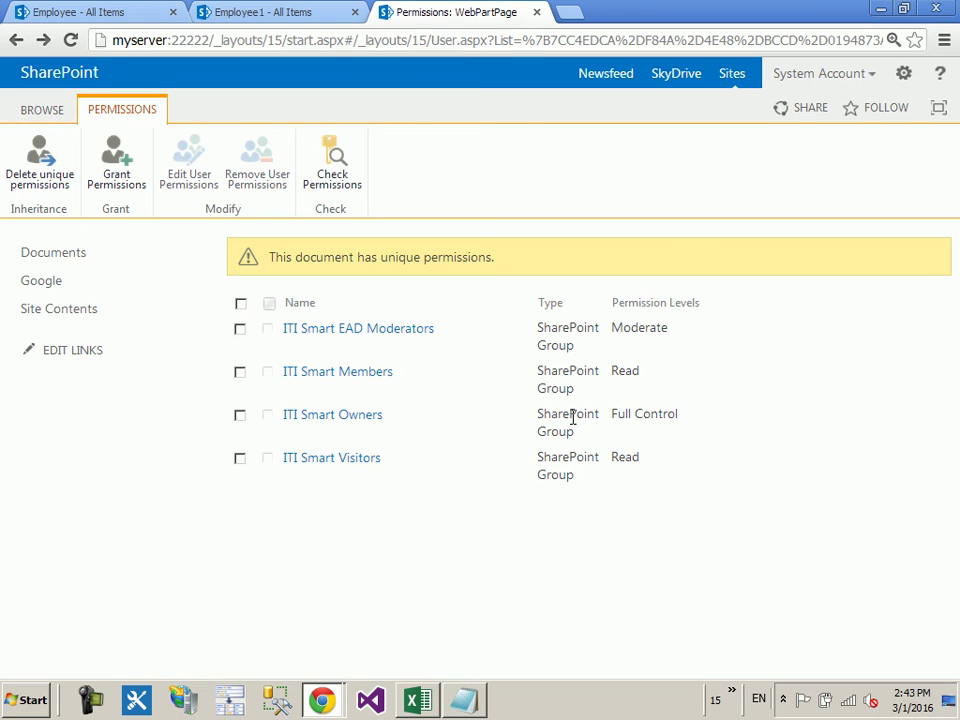
pyautogui.click(334, 457)
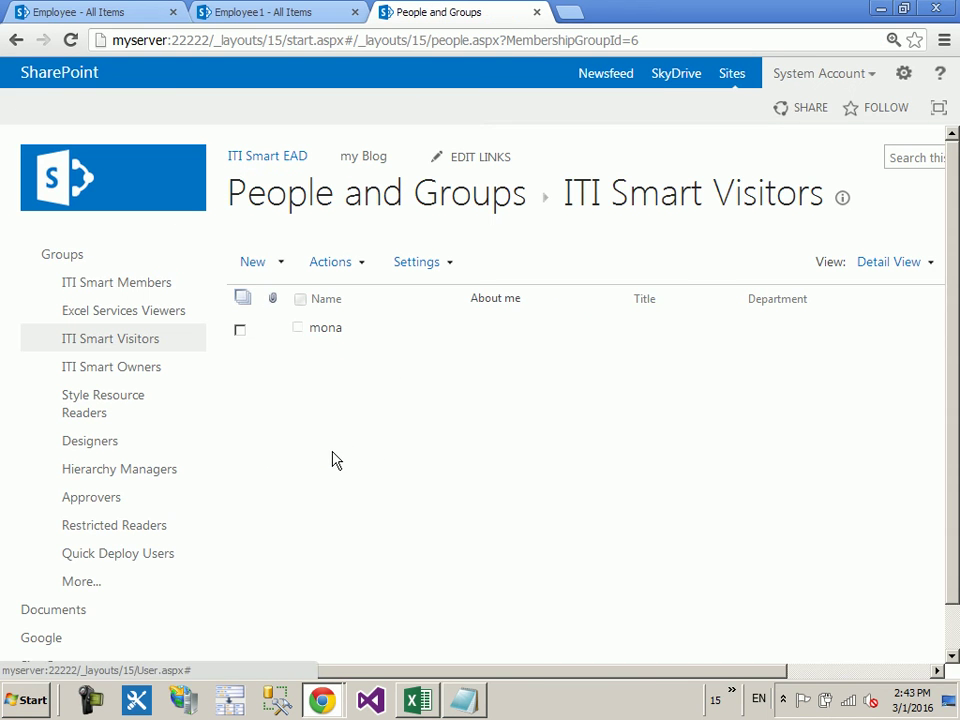
pyautogui.click(14, 42)
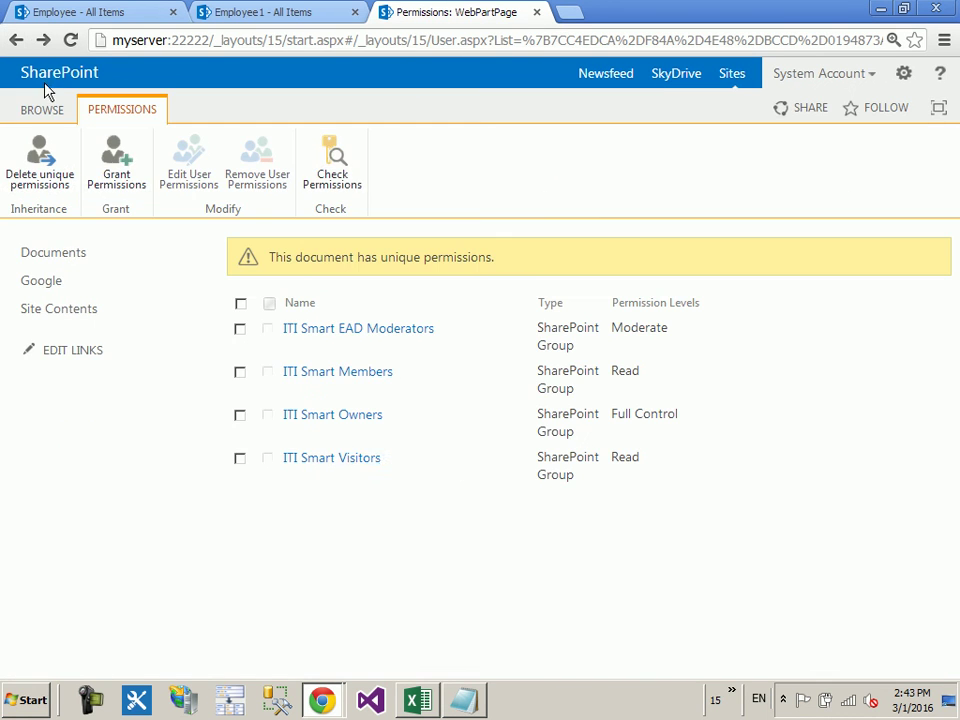
# Step: Switch ITI Smart Visitors from Read to Full Control on WebPartPage, then open Site settings
pyautogui.click(240, 458)
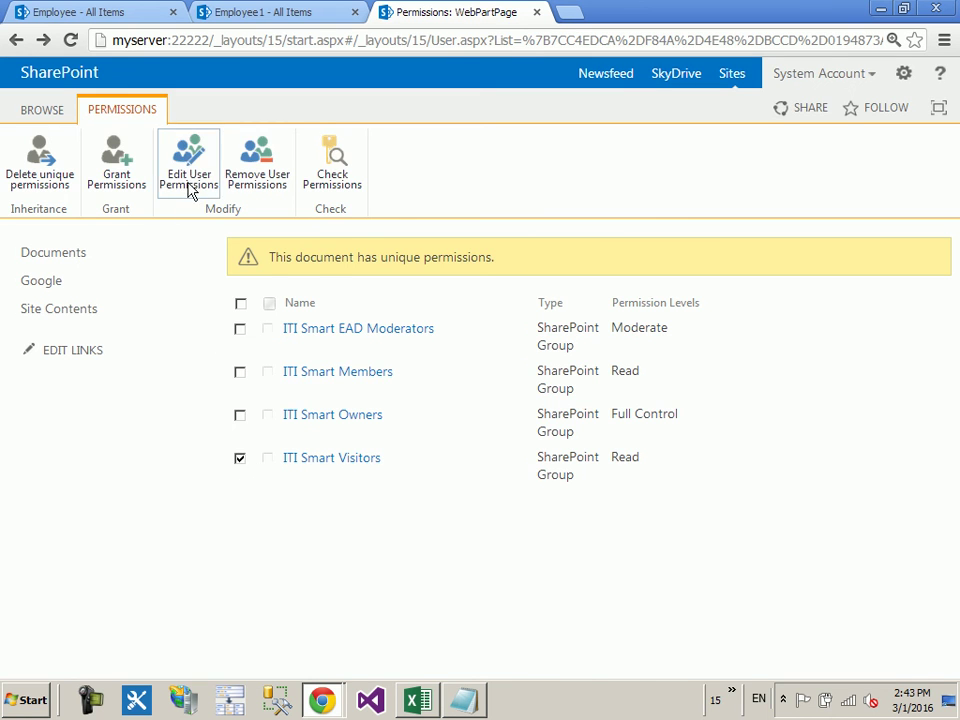
pyautogui.click(189, 178)
pyautogui.scroll(-1, 560, 380)
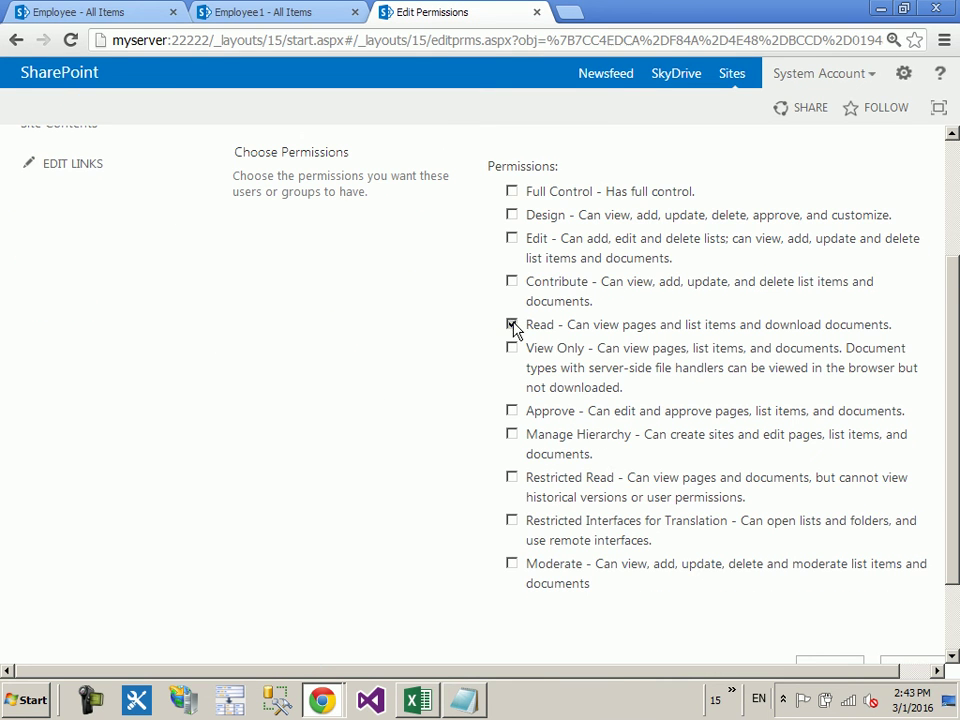
pyautogui.click(512, 325)
pyautogui.scroll(-1, 788, 515)
pyautogui.click(831, 568)
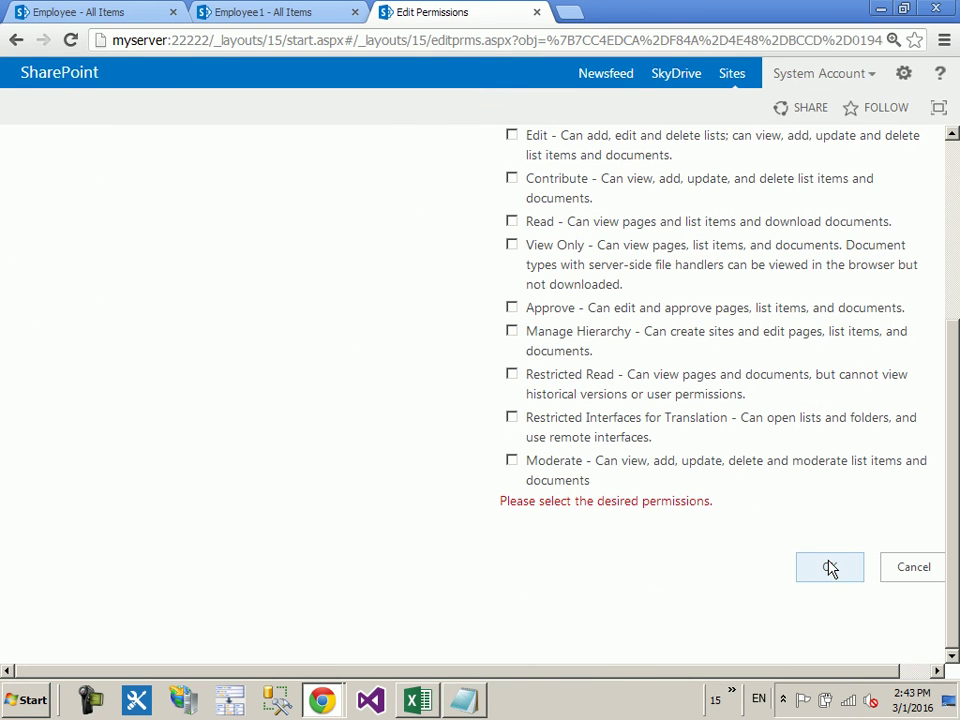
pyautogui.scroll(1, 619, 527)
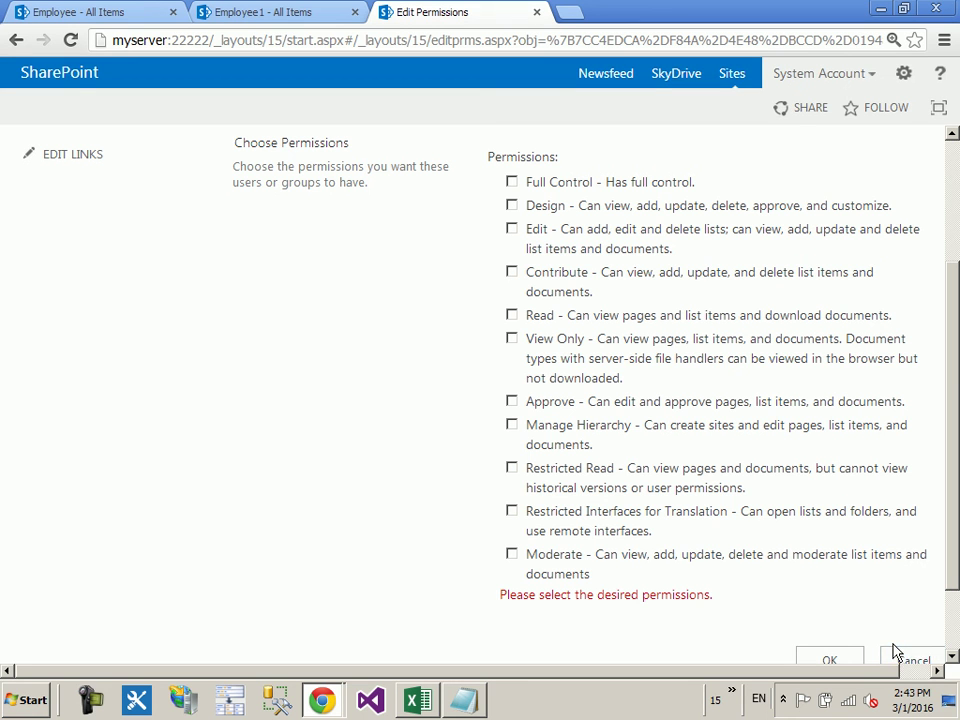
pyautogui.click(511, 182)
pyautogui.scroll(-1, 894, 611)
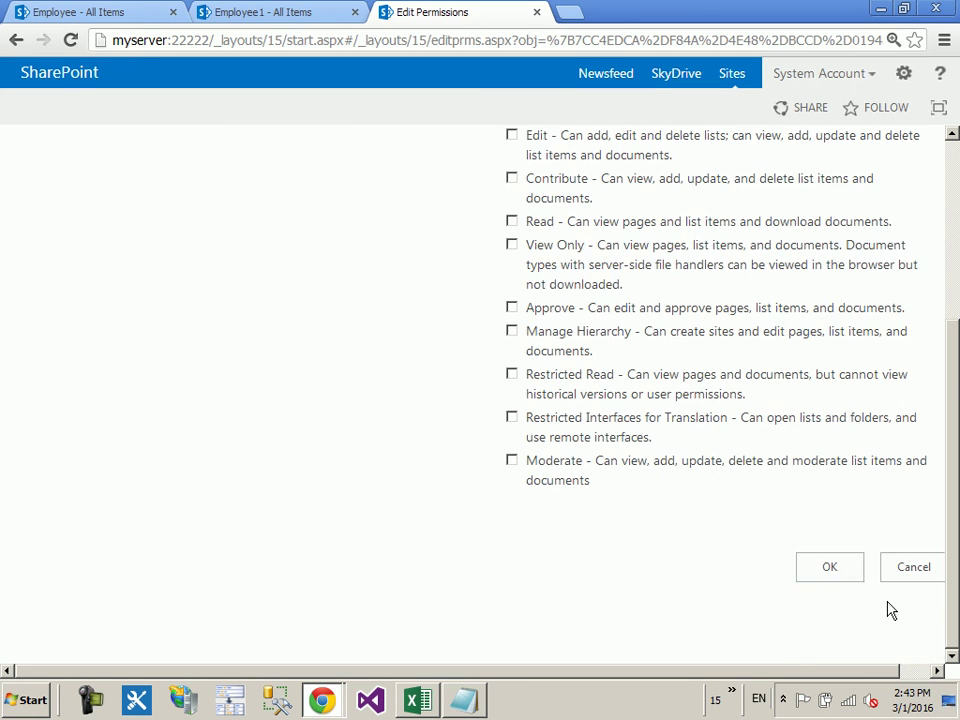
pyautogui.click(830, 568)
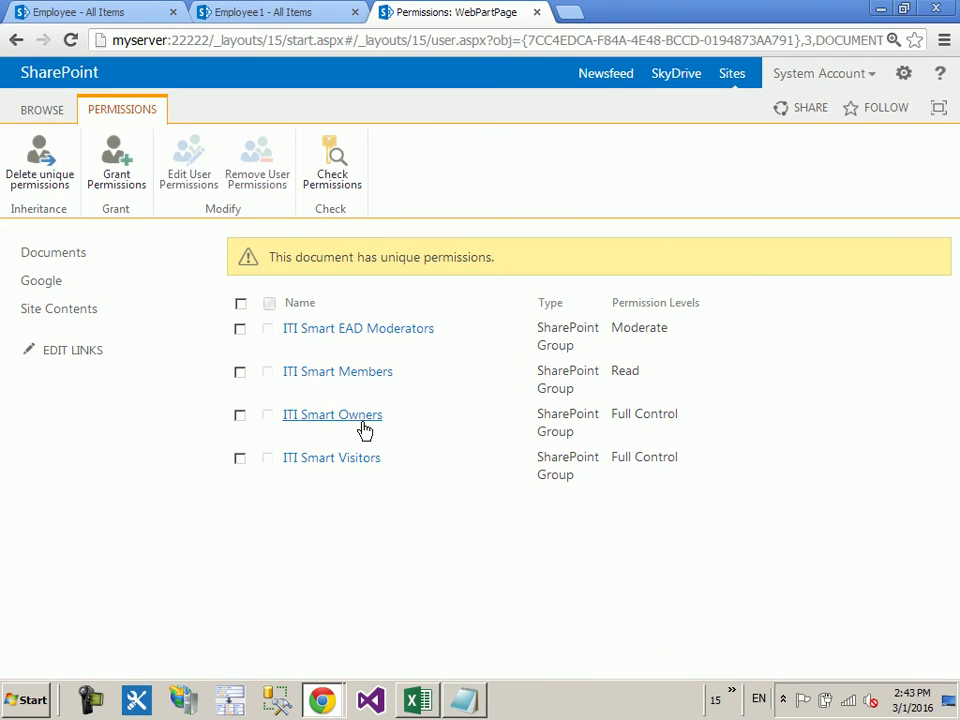
pyautogui.click(903, 74)
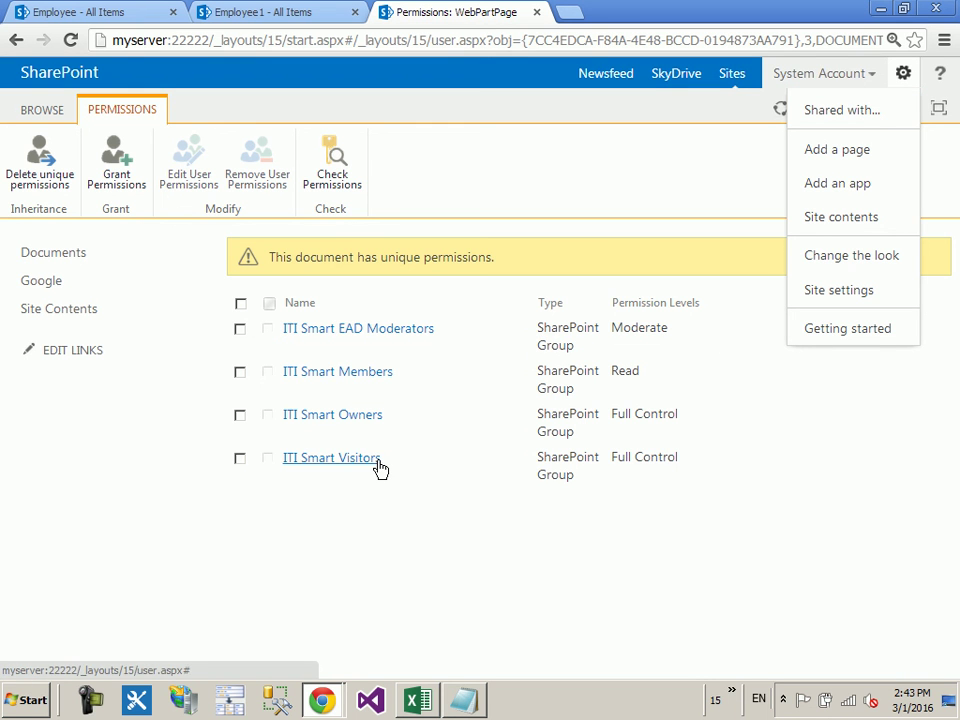
pyautogui.click(866, 292)
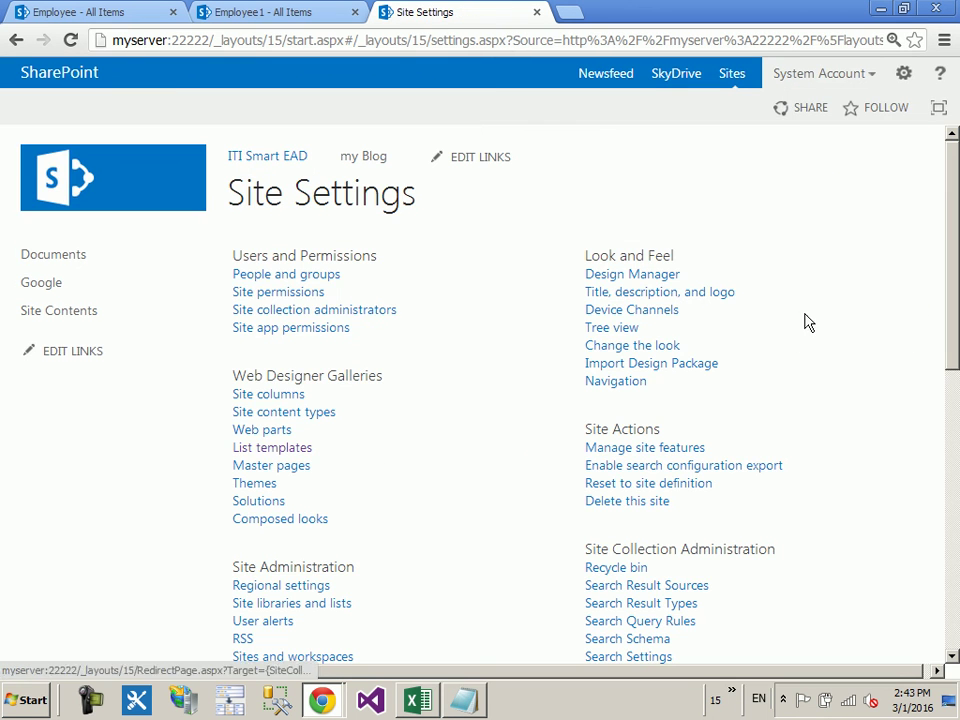
# Step: Review the site-wide permissions list, then go back to Site Settings
pyautogui.click(242, 294)
pyautogui.scroll(-1, 680, 537)
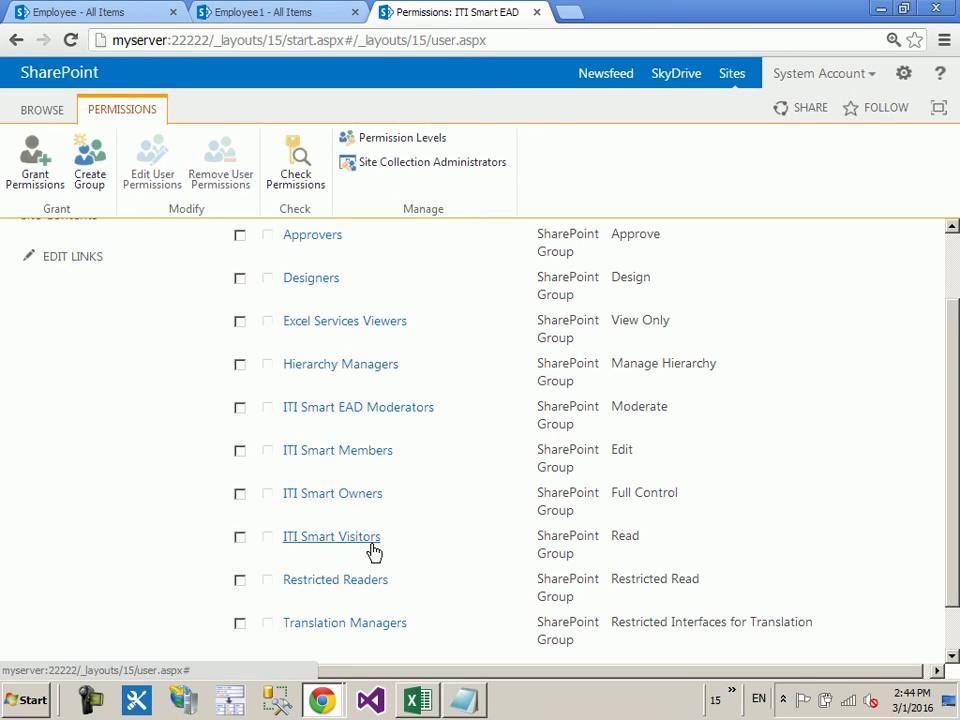
pyautogui.click(16, 40)
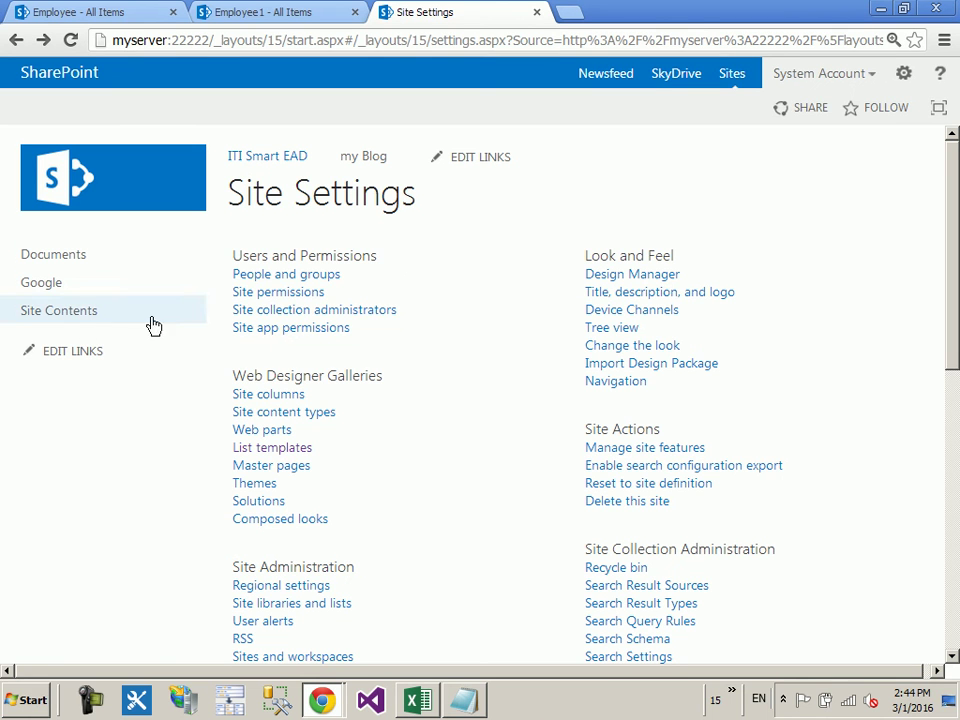
# Step: Open the Site Pages library from Site Contents
pyautogui.click(70, 314)
pyautogui.scroll(-10, 474, 398)
pyautogui.scroll(-4, 476, 395)
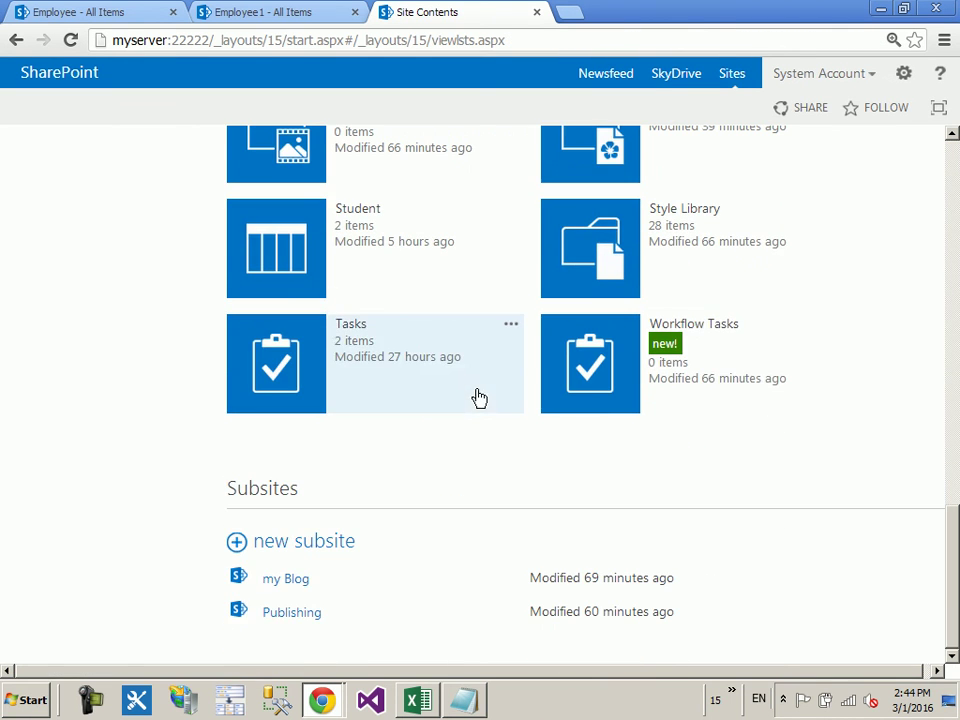
pyautogui.scroll(1, 600, 405)
pyautogui.click(604, 245)
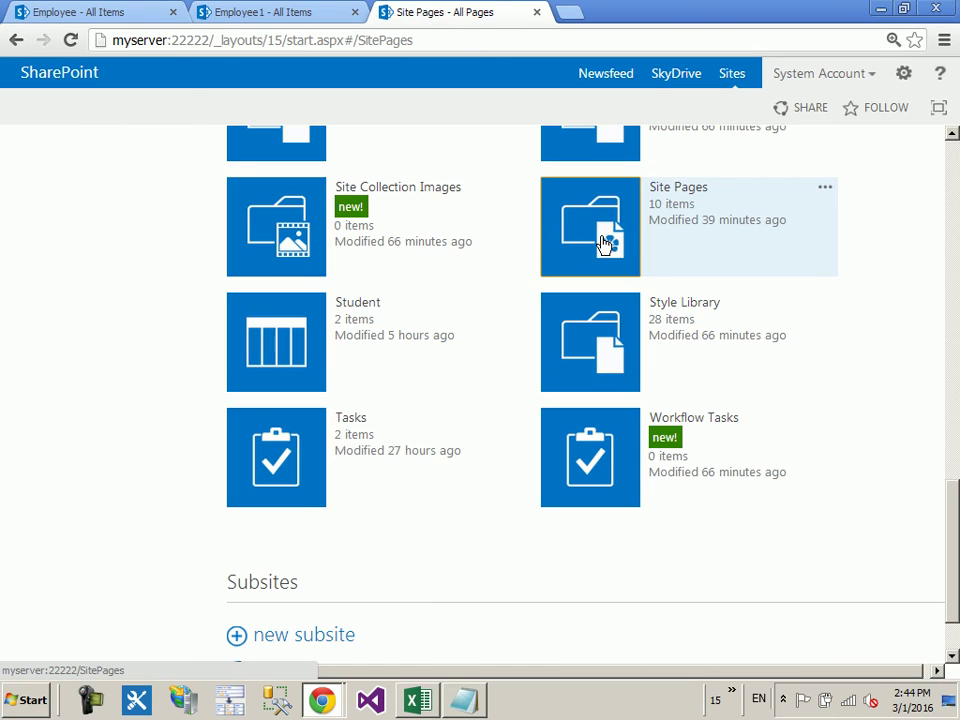
pyautogui.click(182, 110)
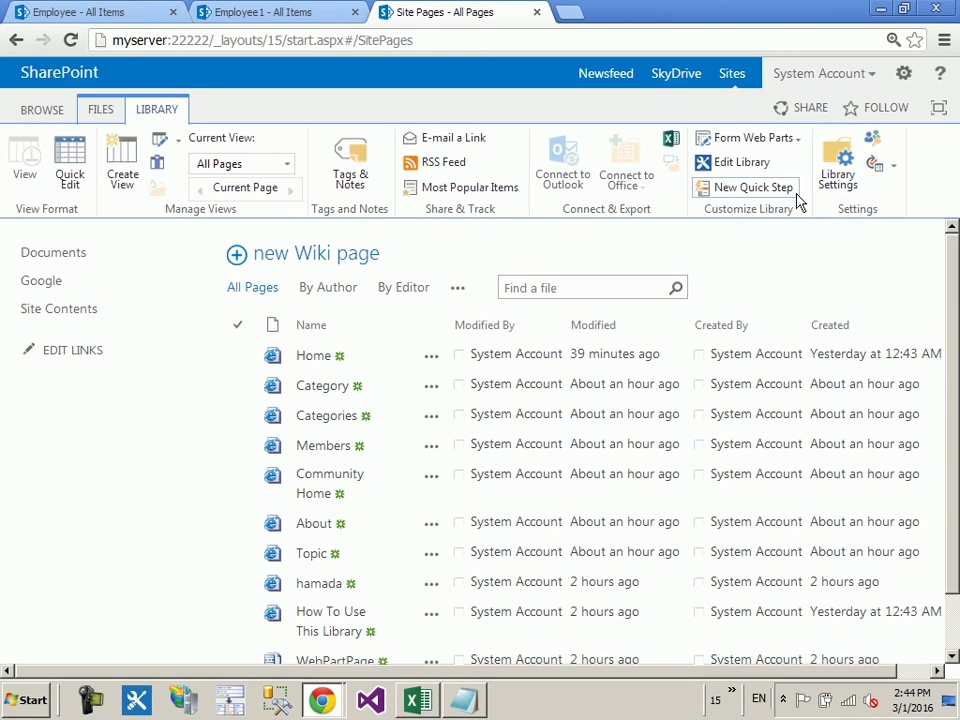
pyautogui.scroll(-1, 596, 507)
# Step: Open WebPartPage's advanced permissions via Shared With, showing ITI Smart Visitors at Full Control
pyautogui.click(431, 593)
pyautogui.scroll(-1, 620, 615)
pyautogui.click(611, 641)
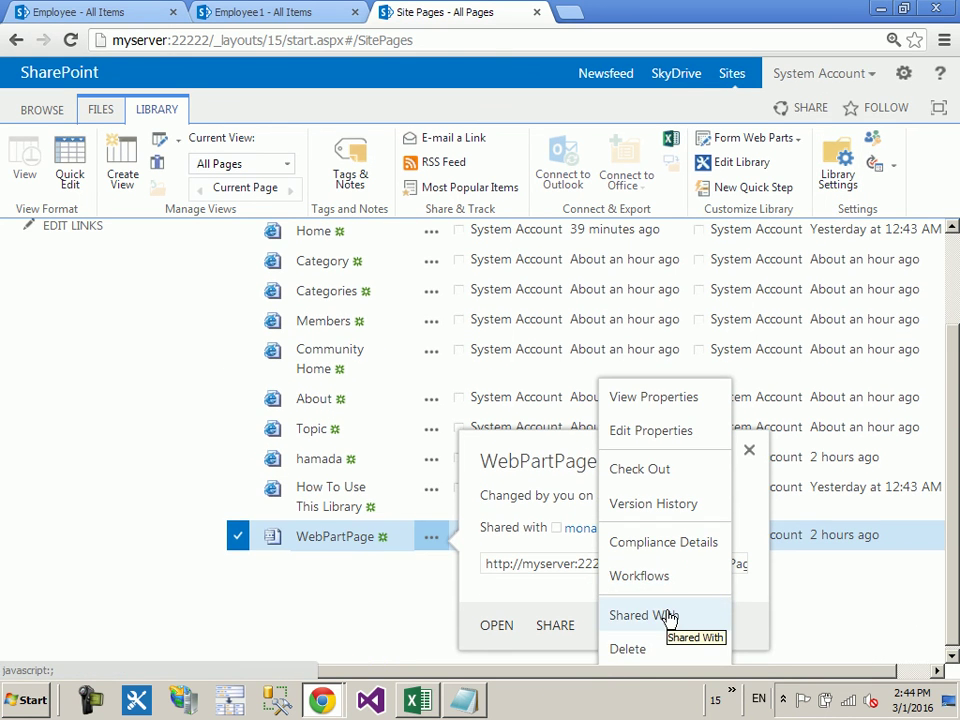
pyautogui.click(650, 612)
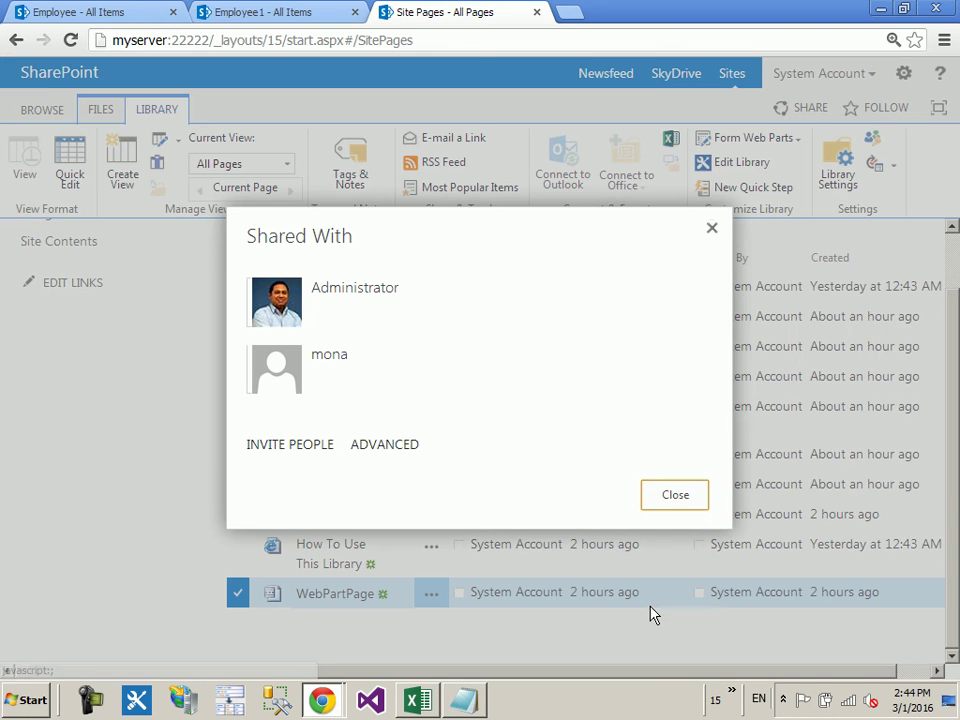
pyautogui.click(396, 446)
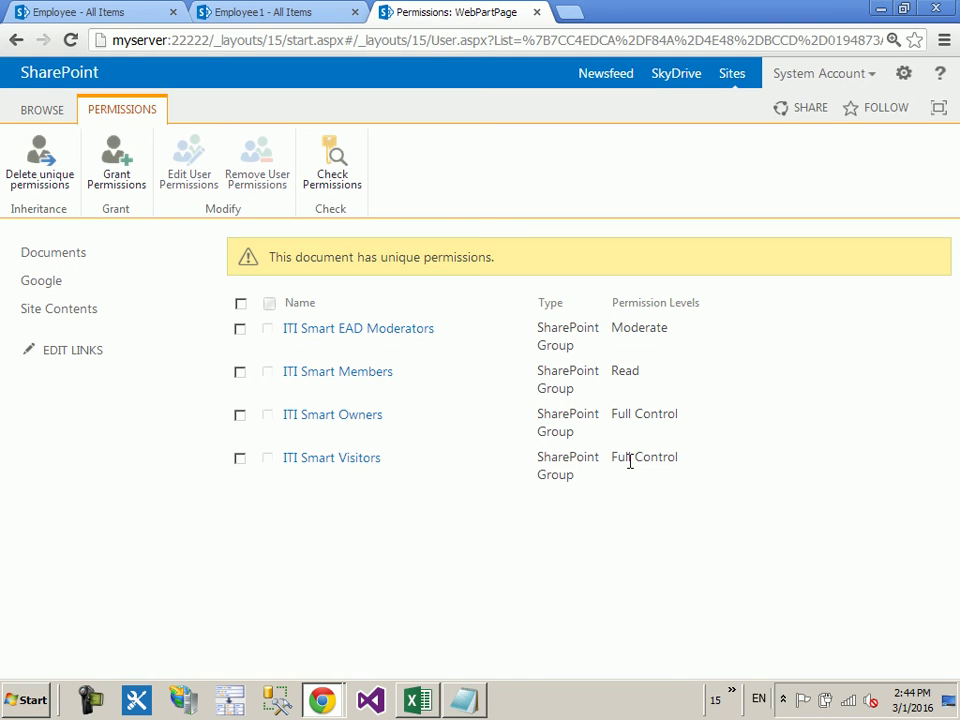
pyautogui.moveTo(325, 697)
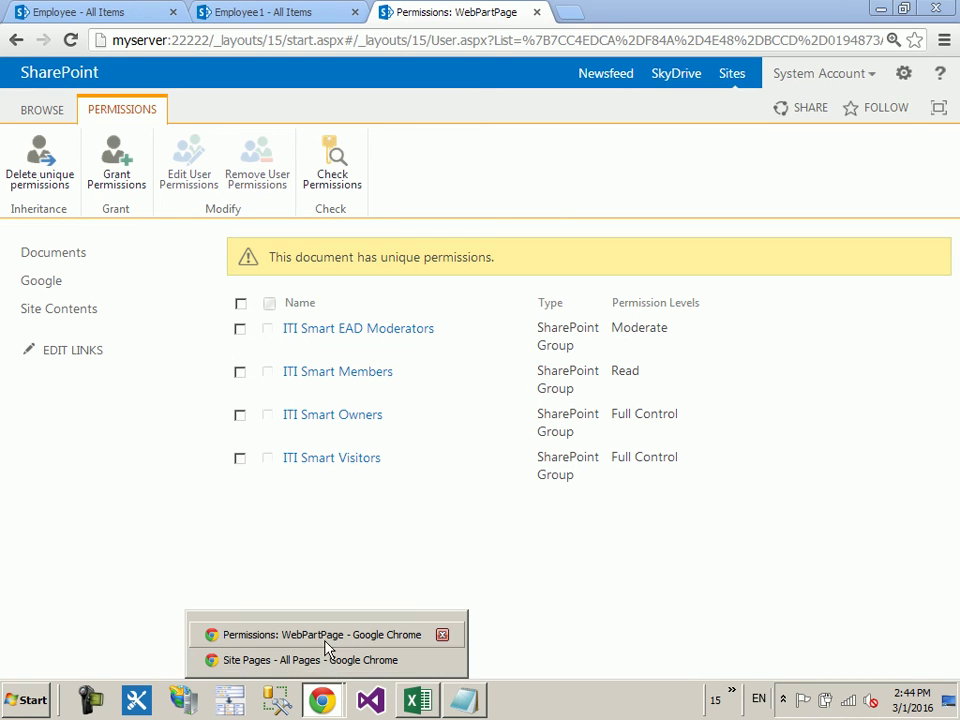
pyautogui.click(326, 636)
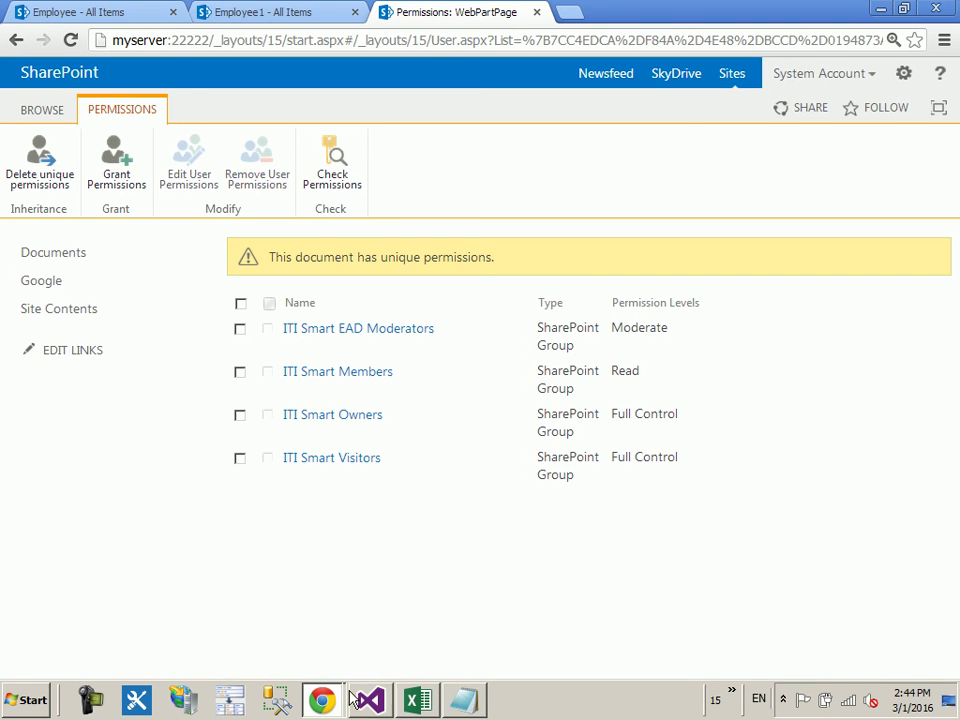
pyautogui.click(330, 659)
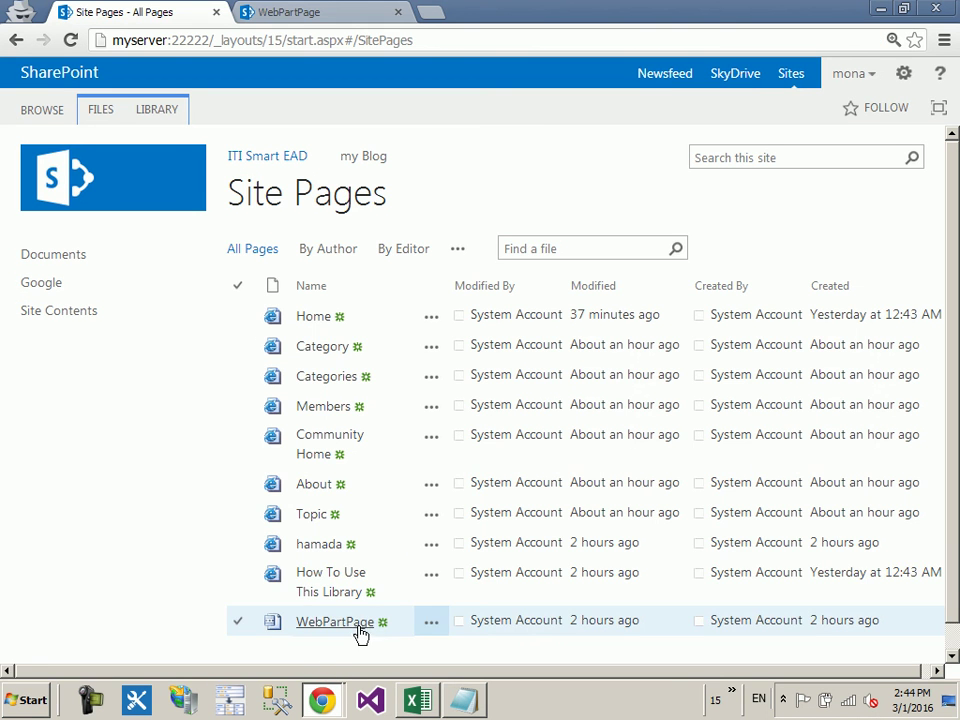
pyautogui.click(408, 10)
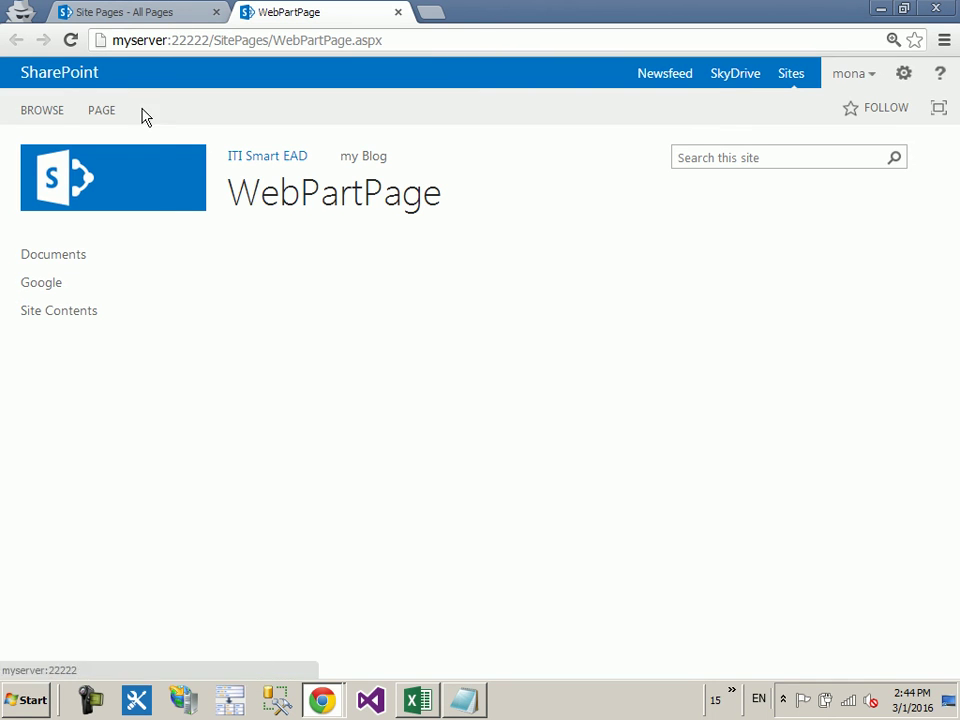
pyautogui.click(97, 113)
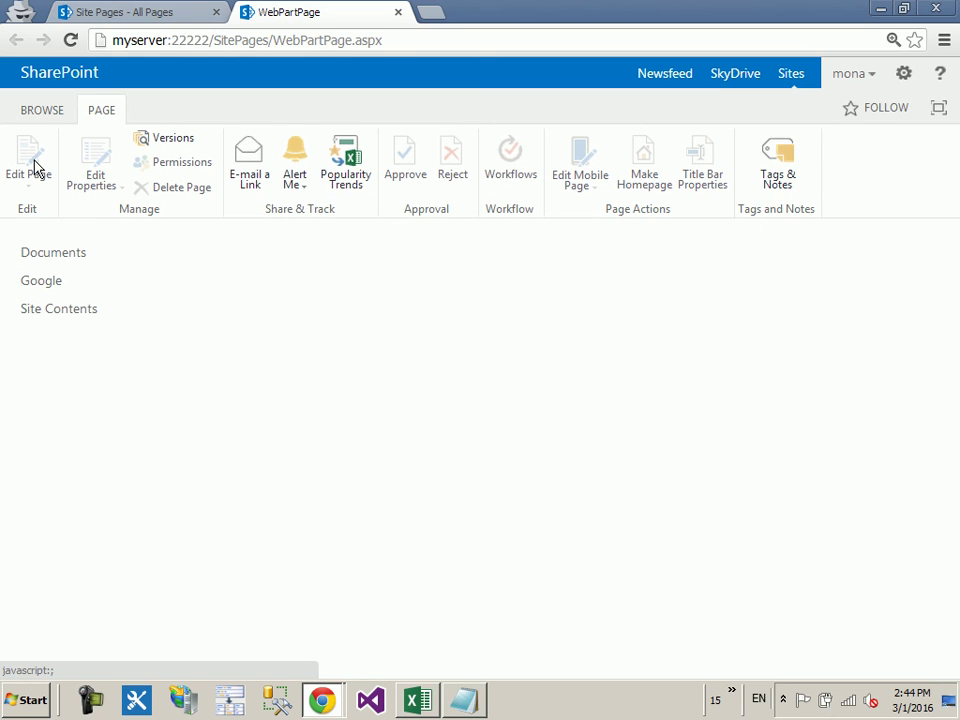
pyautogui.click(193, 44)
pyautogui.press('Return')
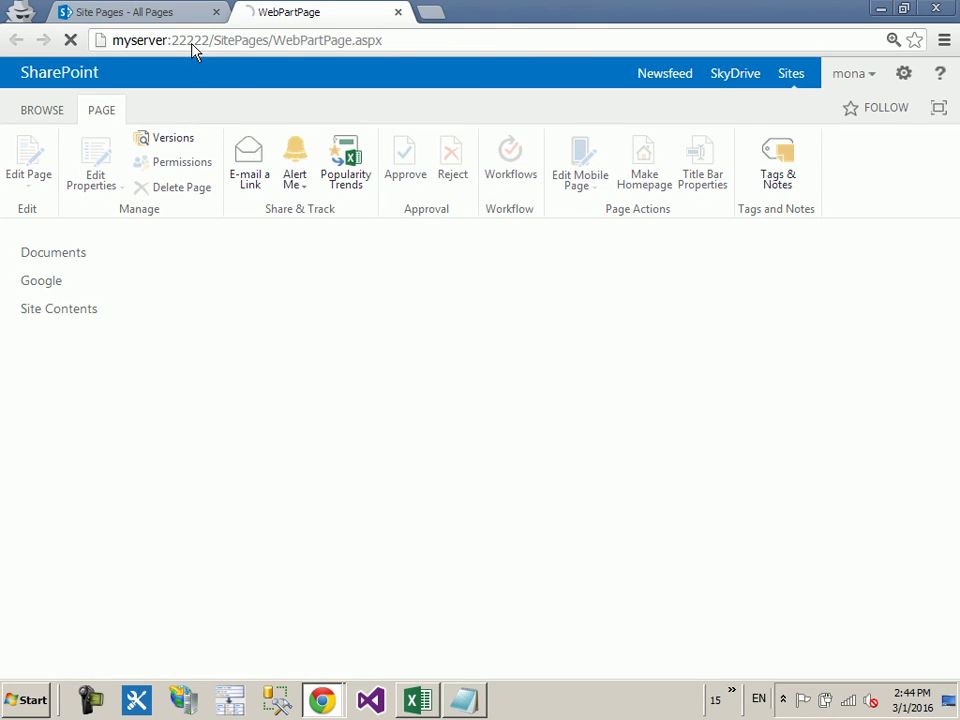
pyautogui.click(100, 112)
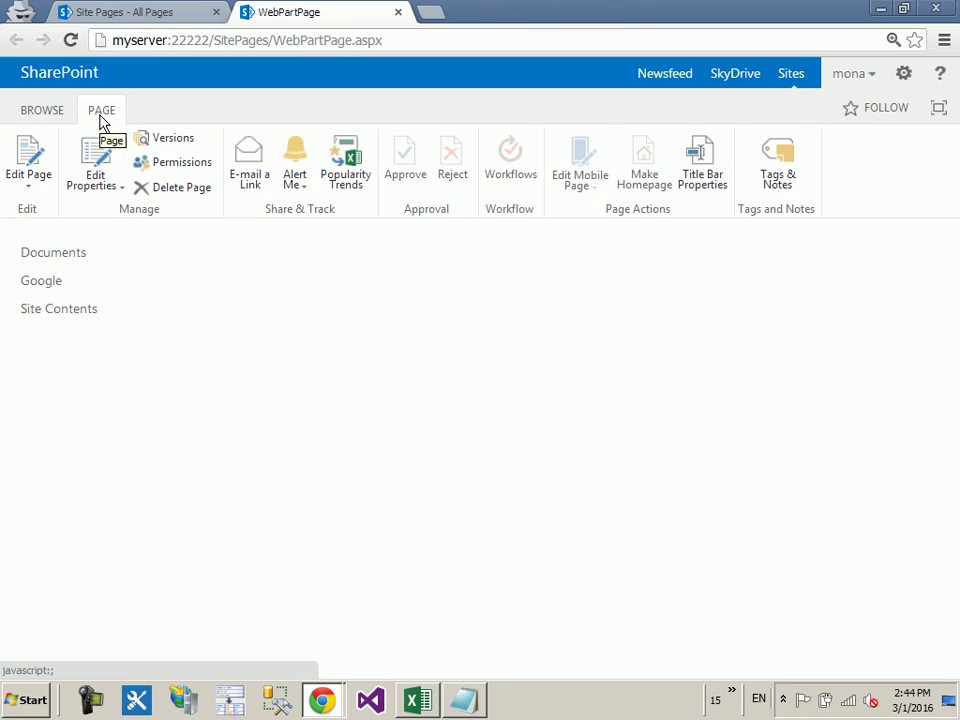
pyautogui.click(32, 152)
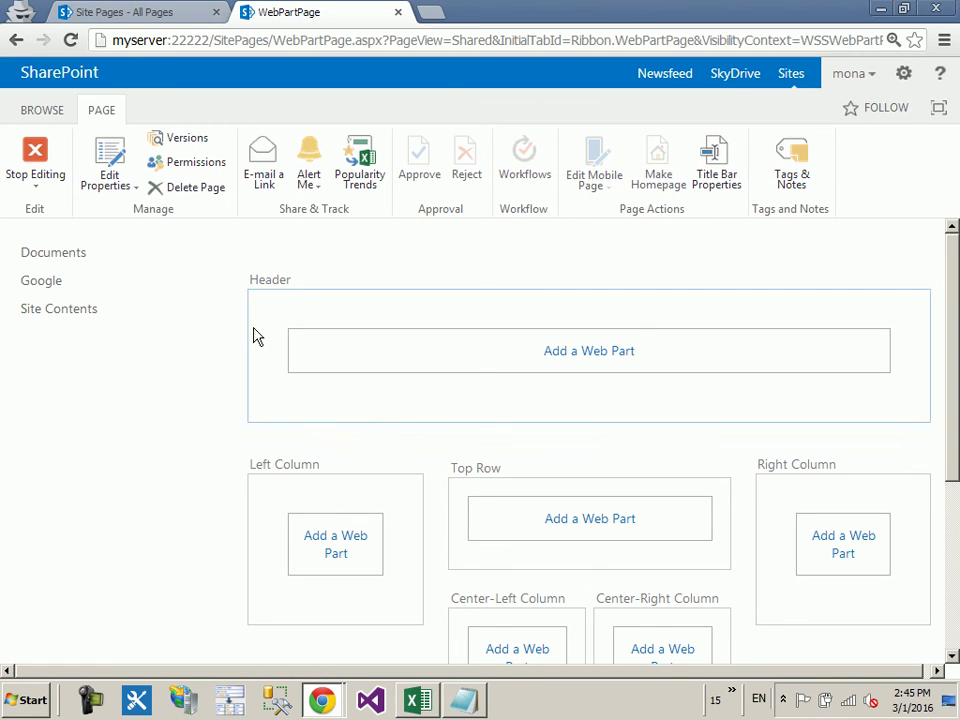
pyautogui.click(76, 311)
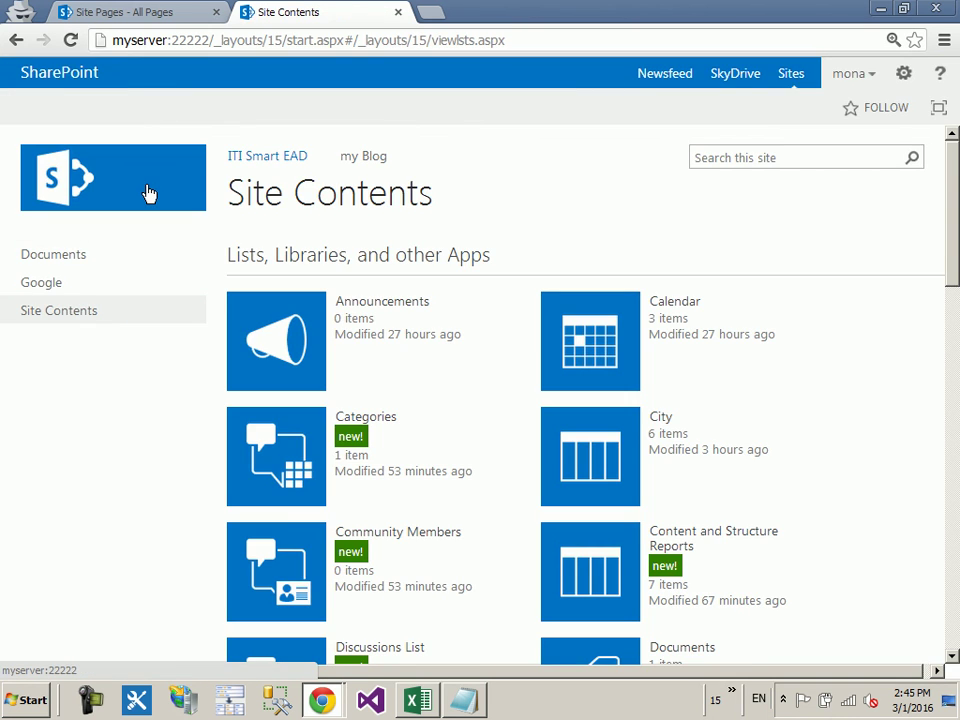
pyautogui.click(144, 170)
pyautogui.click(104, 110)
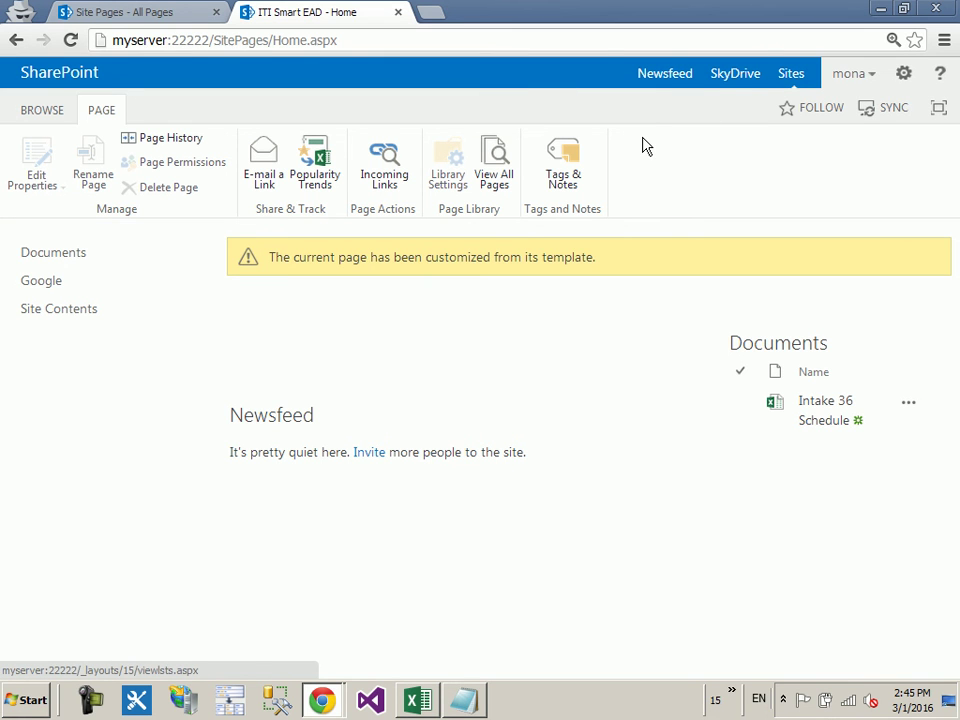
pyautogui.click(321, 699)
pyautogui.click(322, 636)
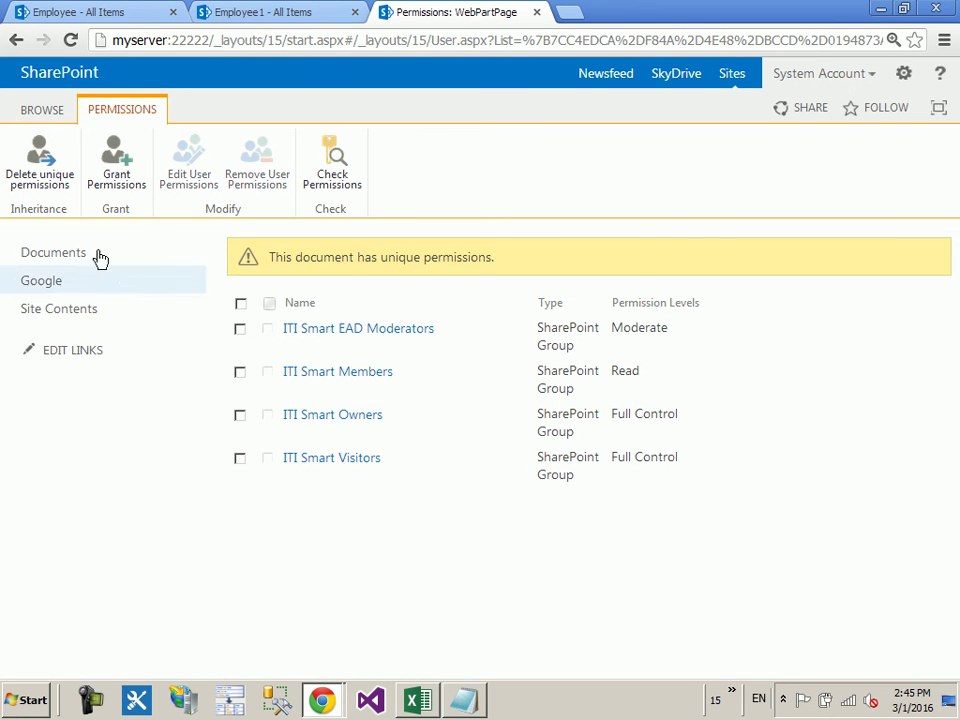
# Step: Share WebPartPage with the suggested user at the Edit permission level
pyautogui.click(116, 188)
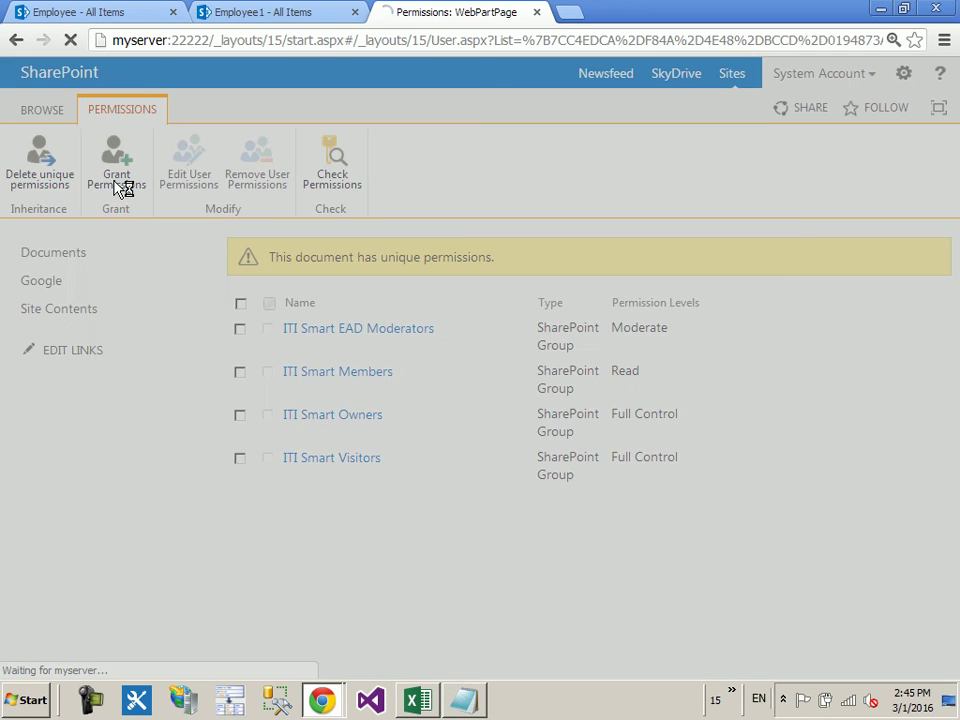
pyautogui.click(317, 374)
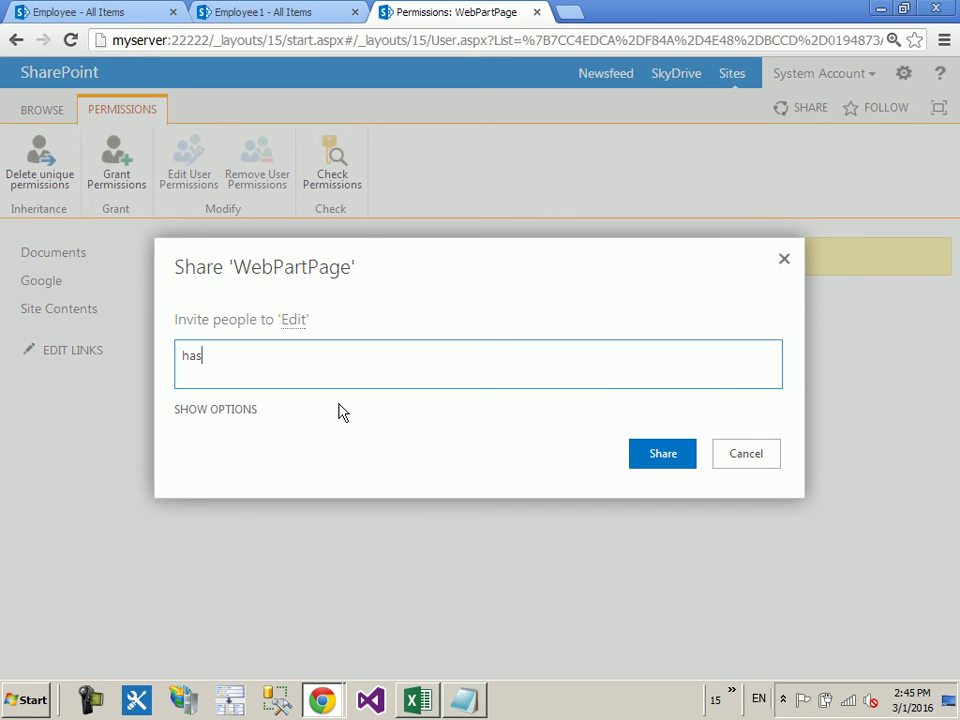
pyautogui.click(336, 409)
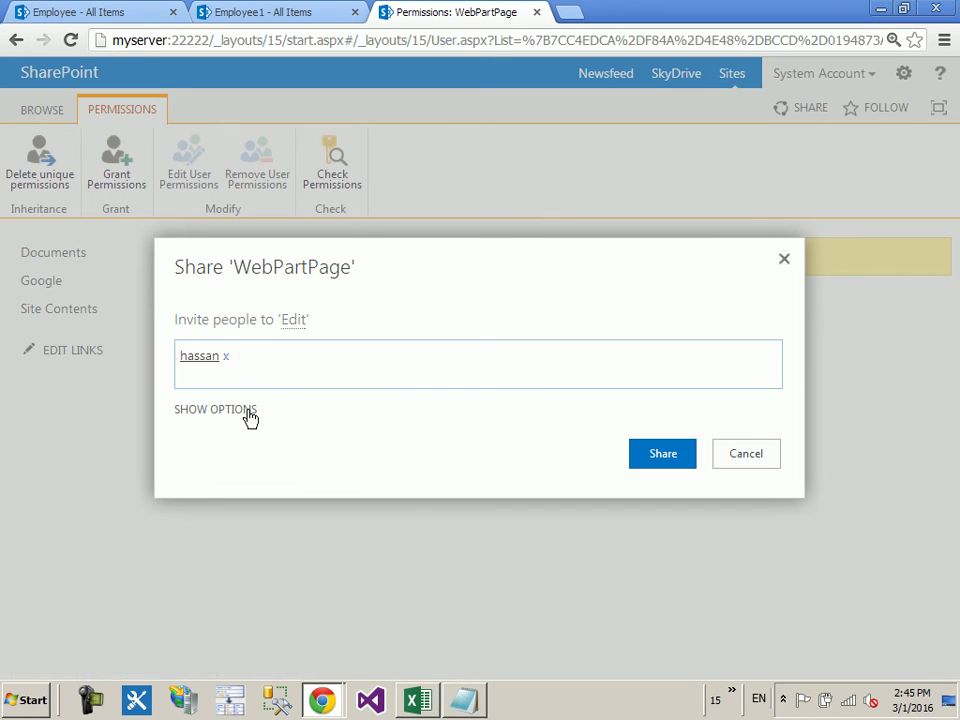
pyautogui.click(235, 412)
pyautogui.click(310, 440)
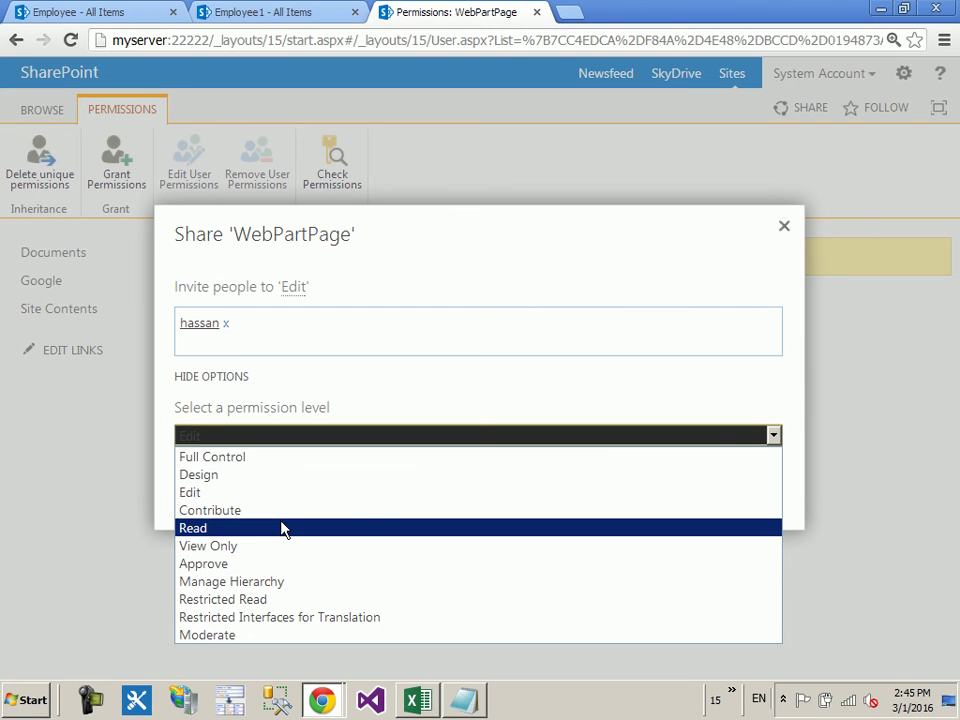
pyautogui.click(276, 495)
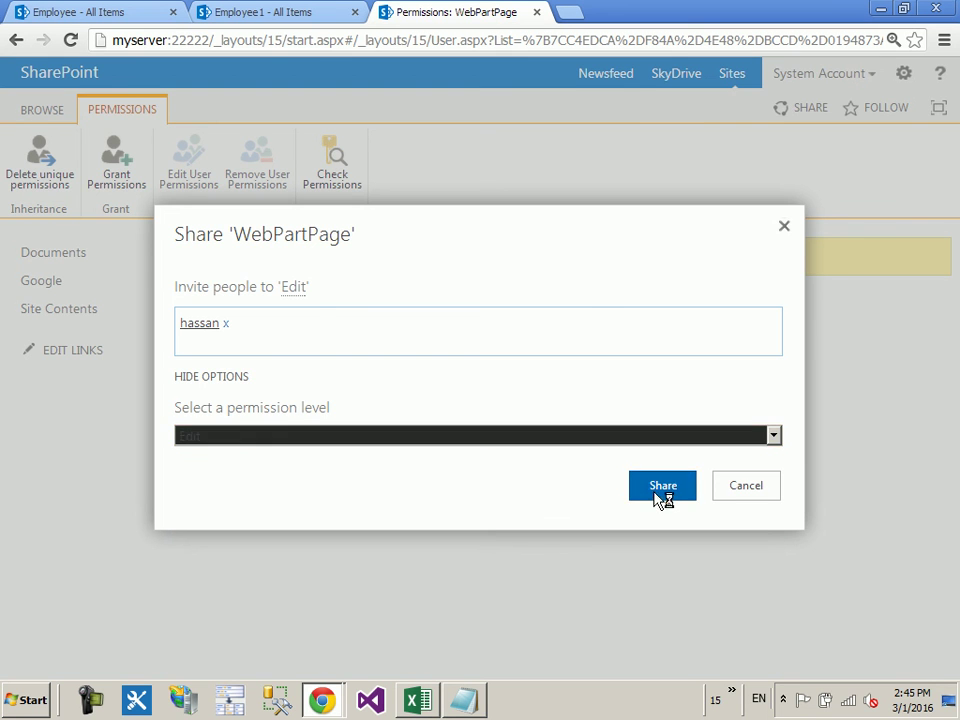
pyautogui.click(656, 500)
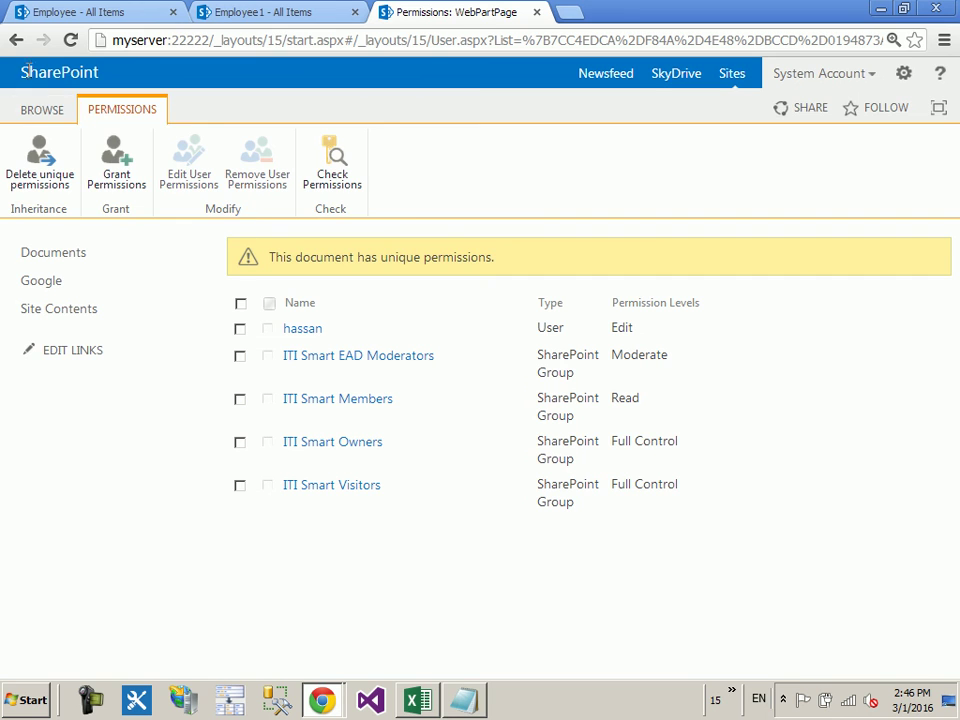
pyautogui.click(28, 108)
# Step: Go back to the WebPartPage page and select its address in the address bar
pyautogui.click(278, 207)
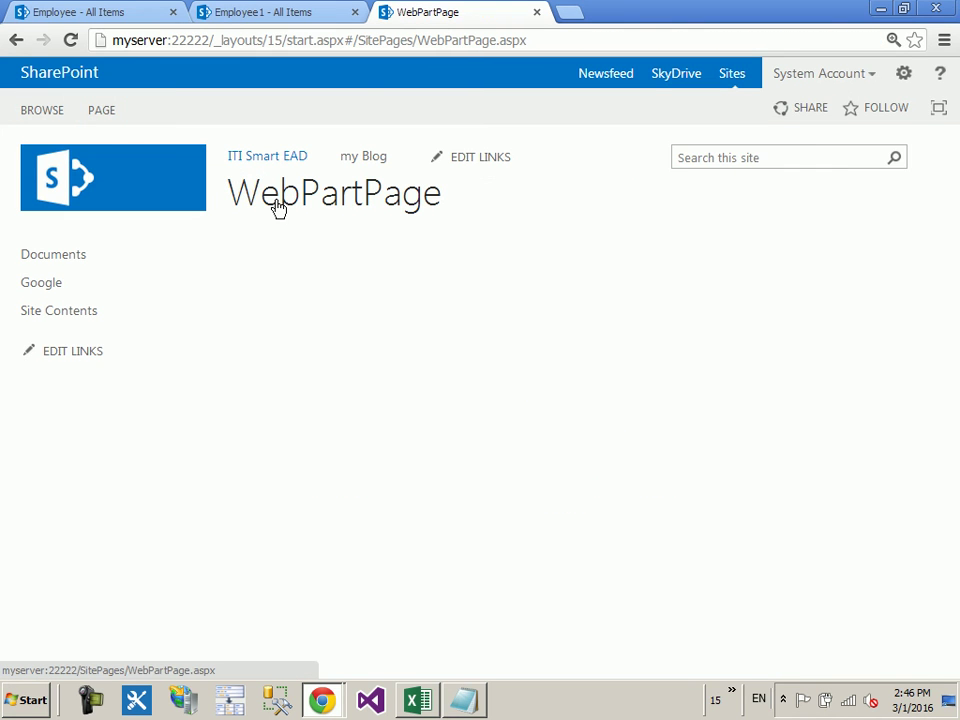
pyautogui.click(365, 42)
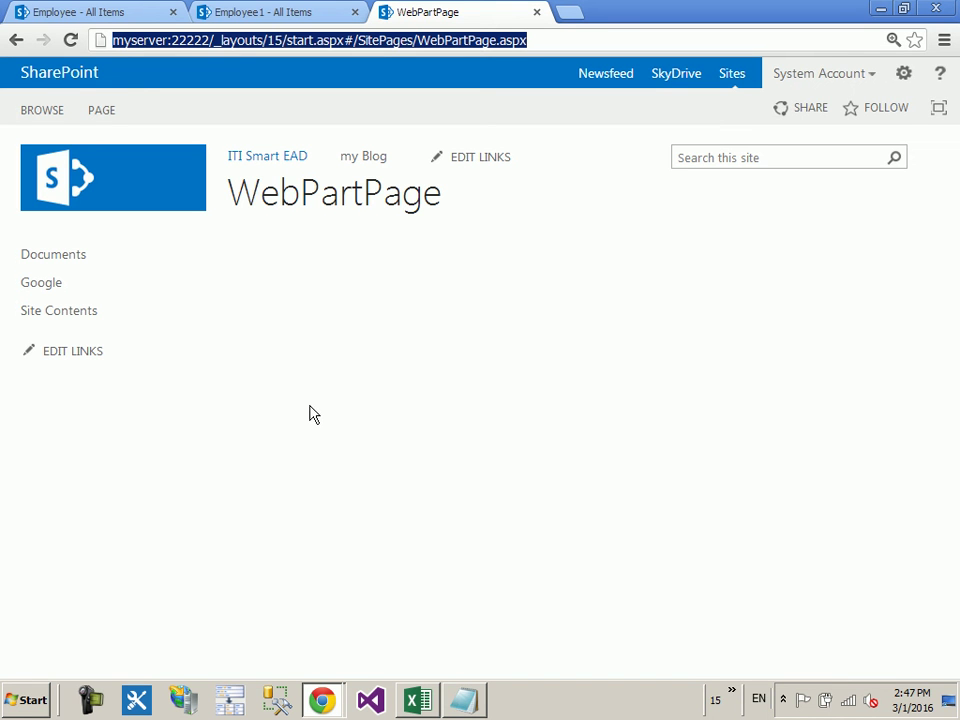
# Step: Start a new subsite from the Site Contents page
pyautogui.click(78, 318)
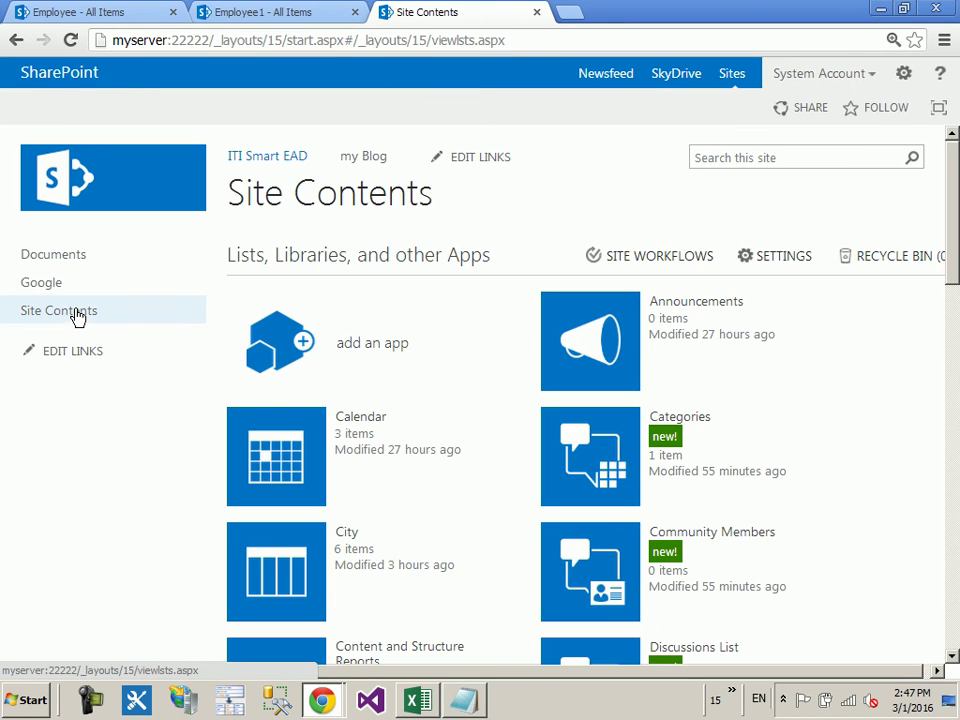
pyautogui.scroll(-12, 169, 302)
pyautogui.scroll(-1, 210, 357)
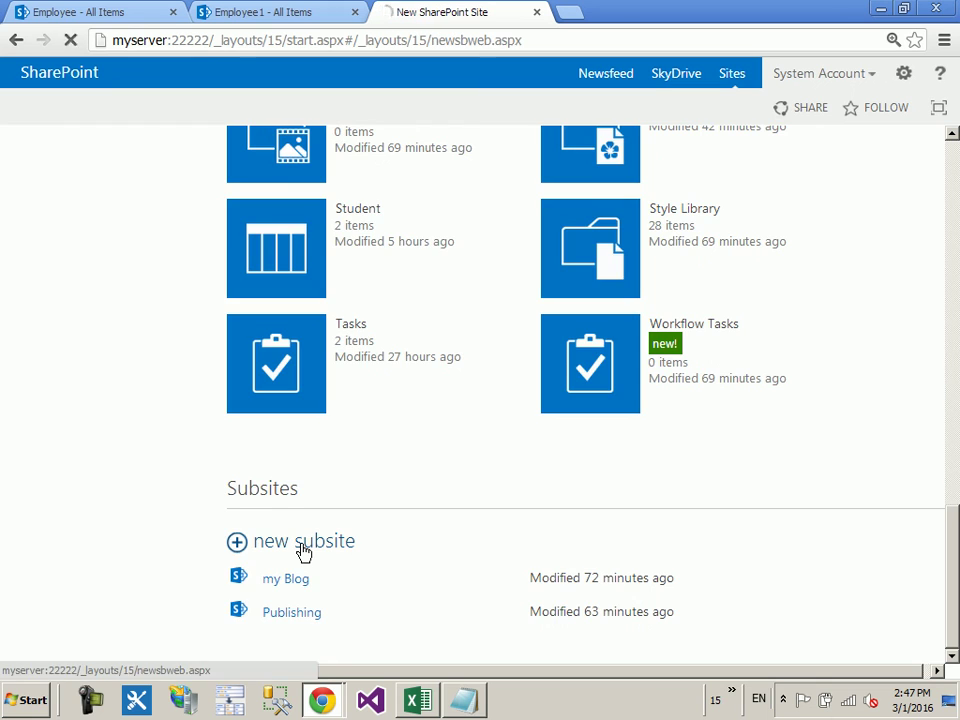
pyautogui.click(302, 552)
# Step: Enter title Test and URL name Test with unique permissions, and create the subsite
pyautogui.write('Test')
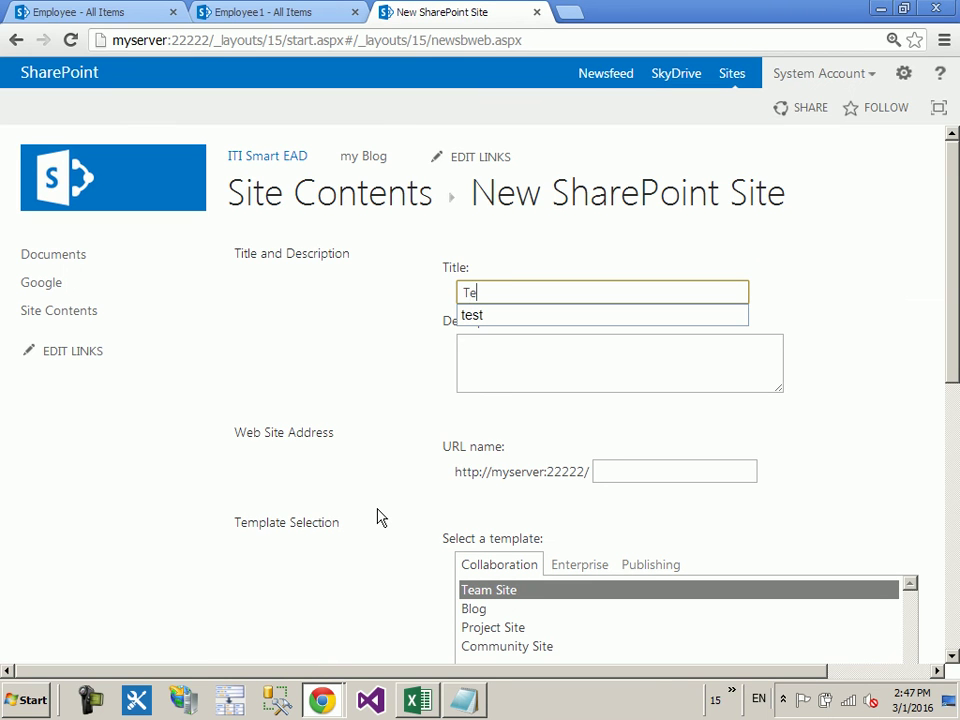
pyautogui.click(626, 471)
pyautogui.write('Test')
pyautogui.click(853, 364)
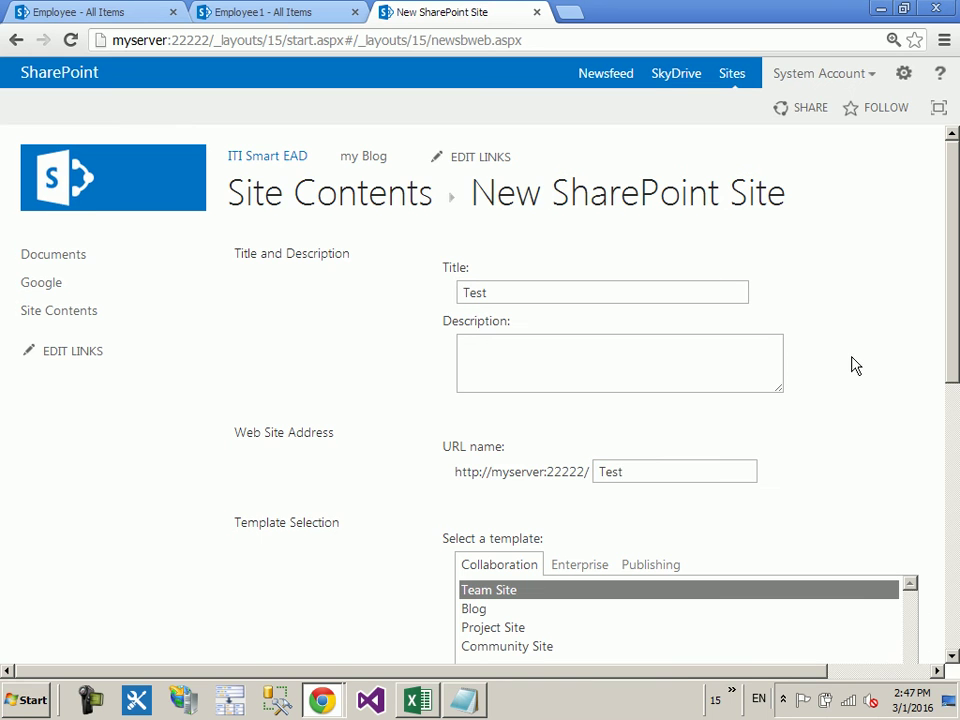
pyautogui.scroll(-2, 838, 373)
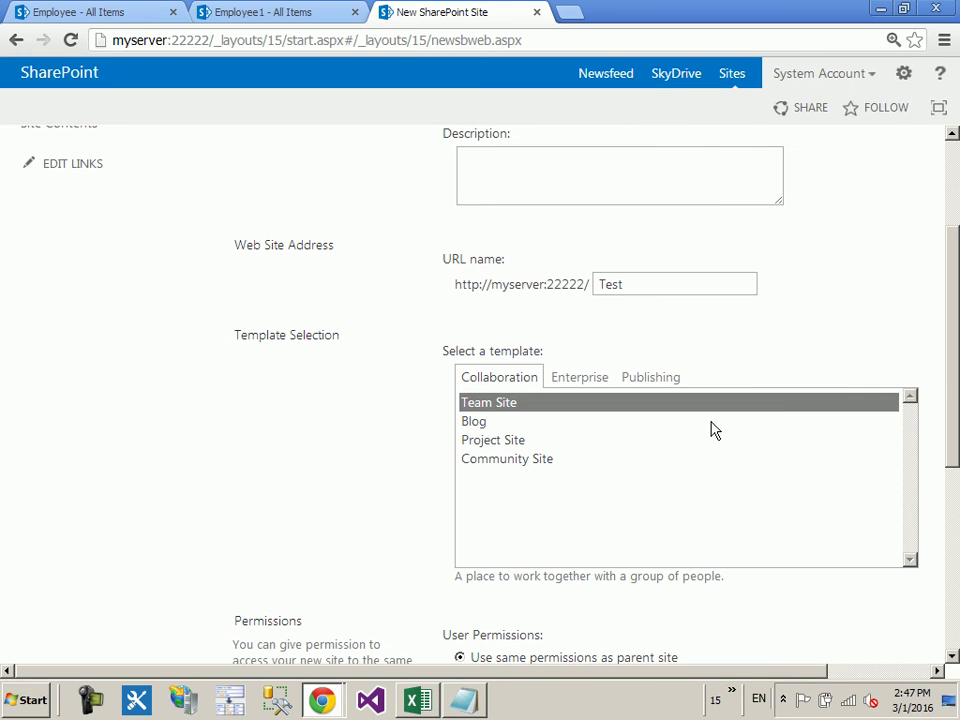
pyautogui.scroll(-3, 373, 499)
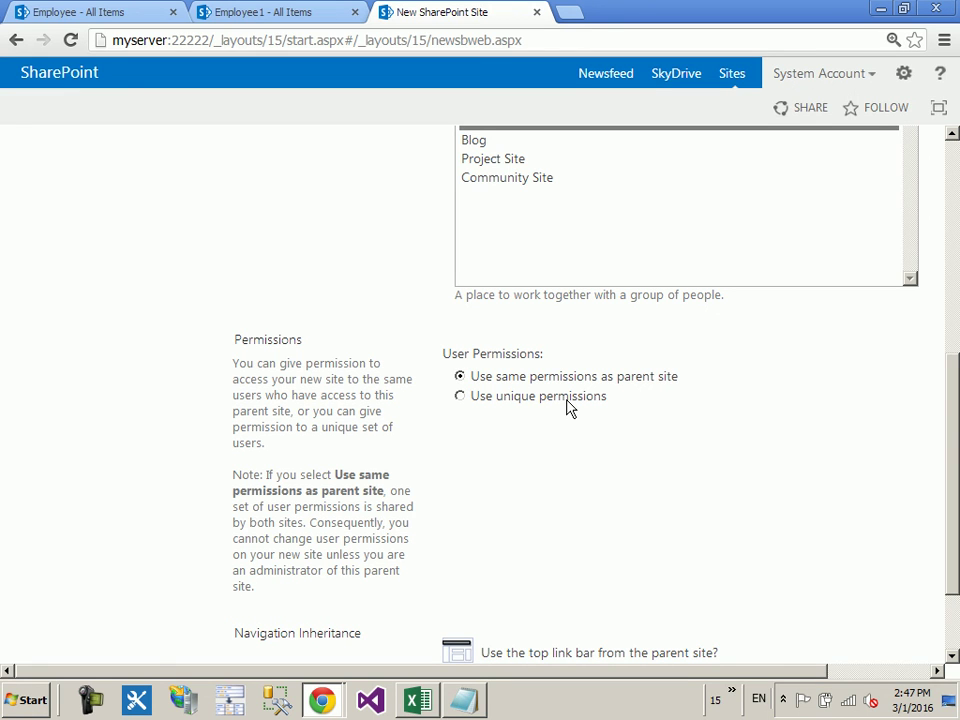
pyautogui.scroll(-2, 770, 403)
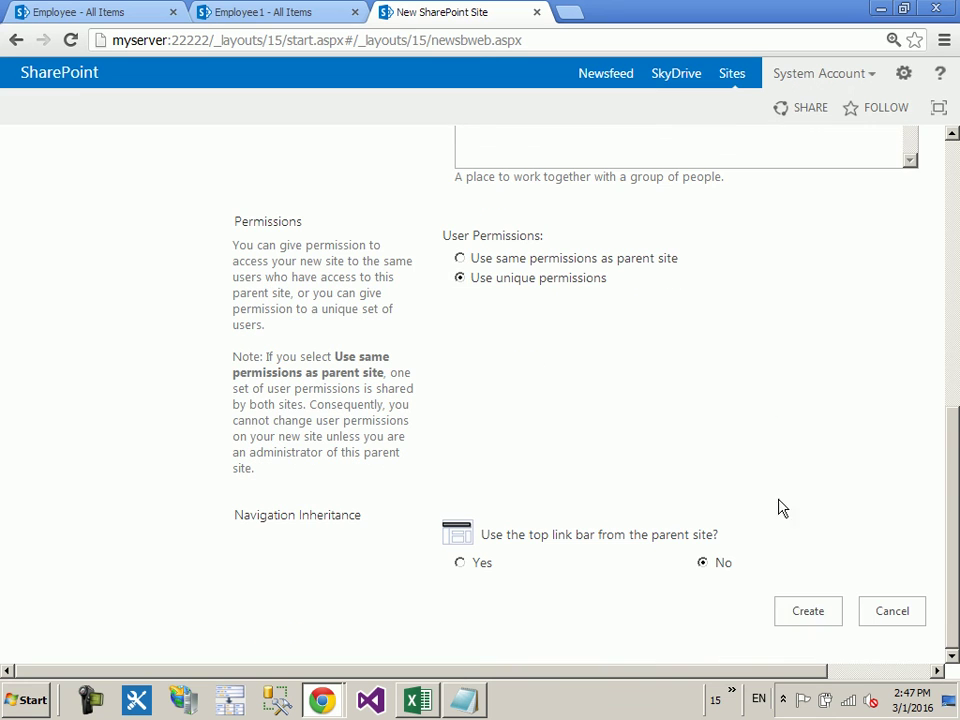
pyautogui.click(790, 615)
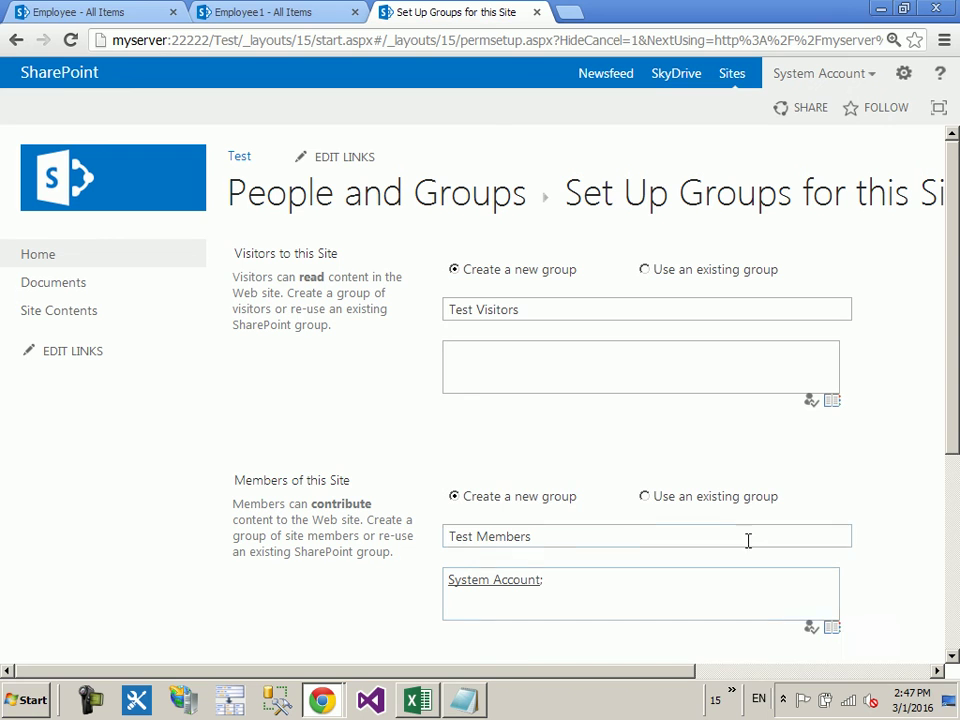
# Step: Keep the default new groups Test Visitors, Test Members and Test Owners and confirm
pyautogui.tripleClick(566, 310)
pyautogui.click(375, 396)
pyautogui.scroll(-3, 380, 400)
pyautogui.scroll(3, 555, 330)
pyautogui.scroll(-1, 557, 320)
pyautogui.scroll(-3, 558, 335)
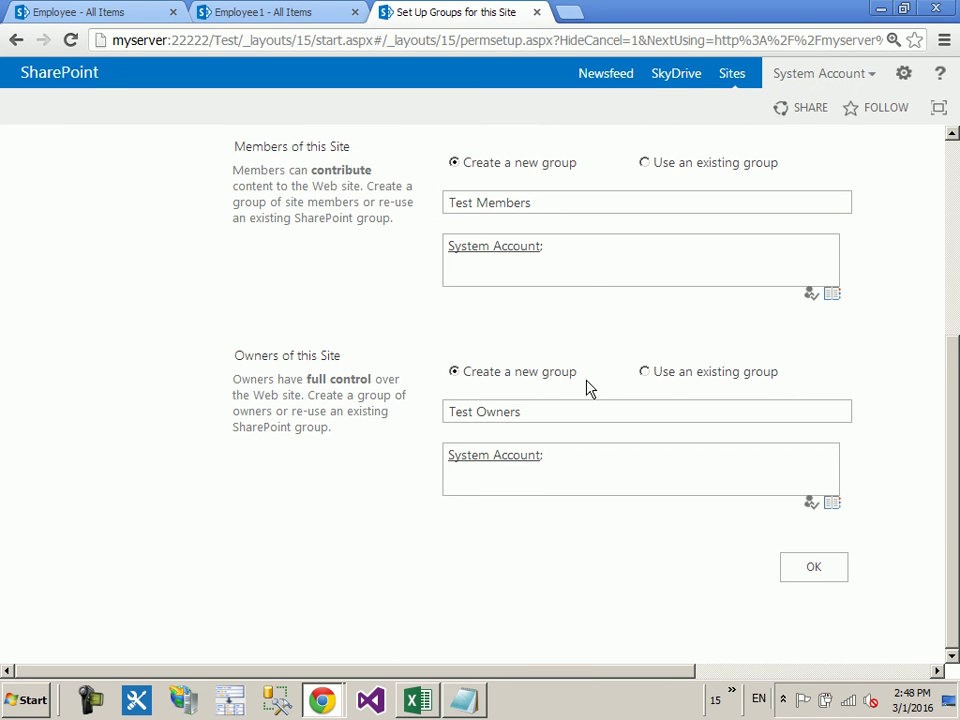
pyautogui.scroll(3, 604, 433)
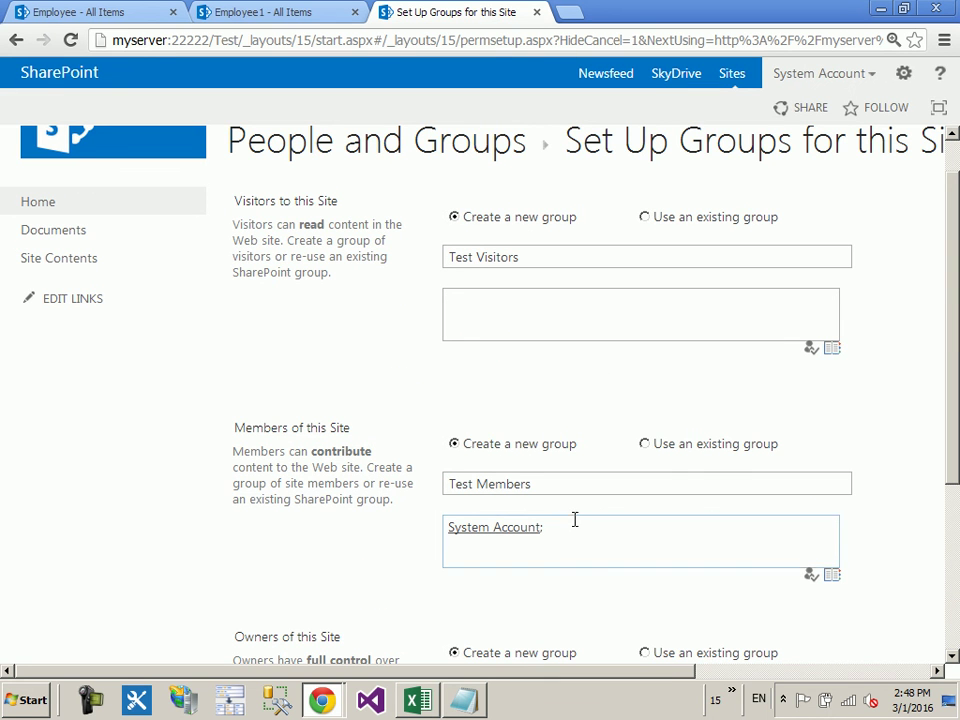
pyautogui.scroll(-3, 574, 501)
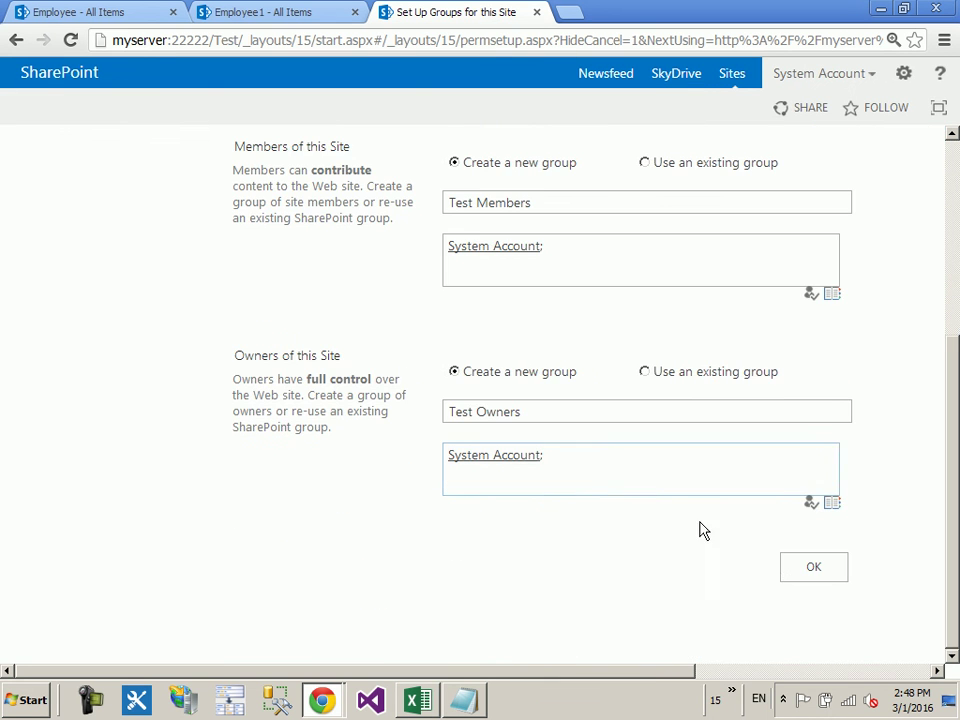
pyautogui.click(810, 568)
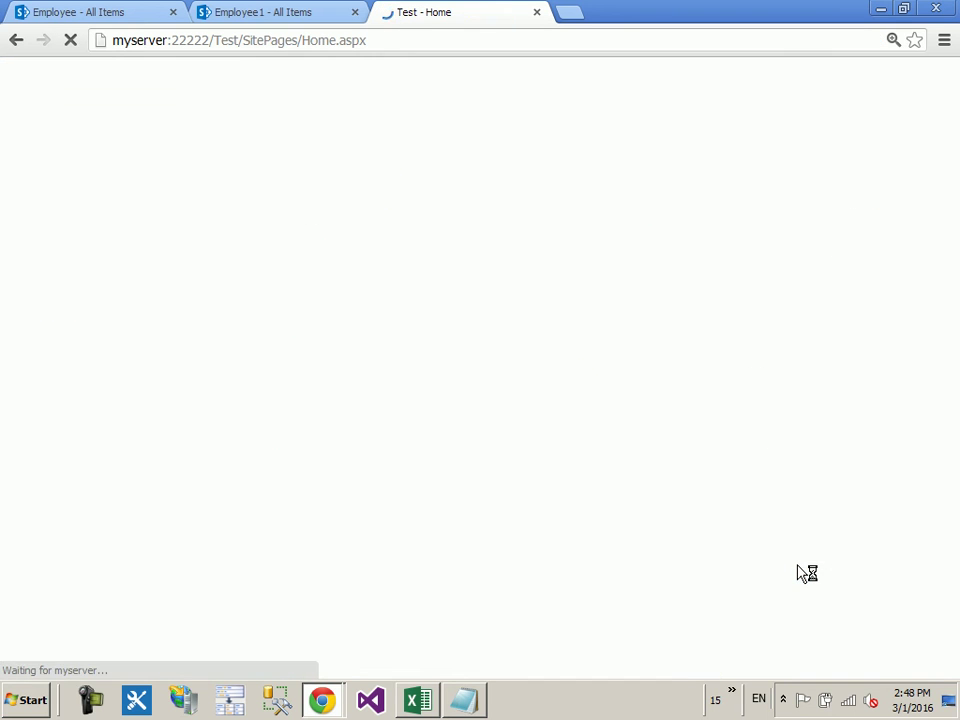
# Step: List all groups in the Test subsite's People and Groups
pyautogui.click(901, 75)
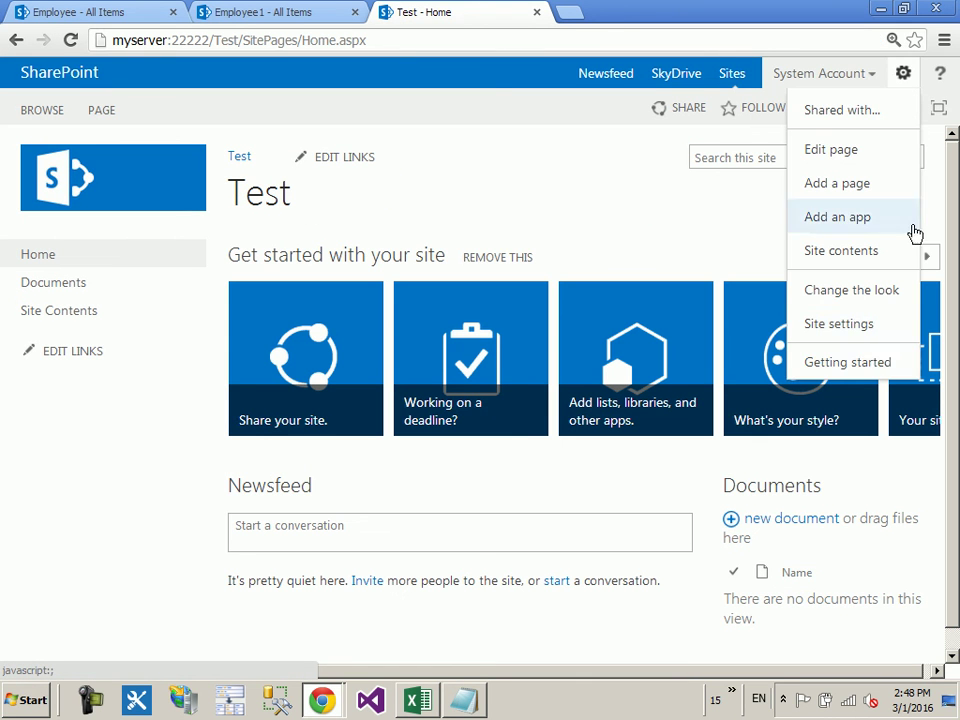
pyautogui.click(865, 335)
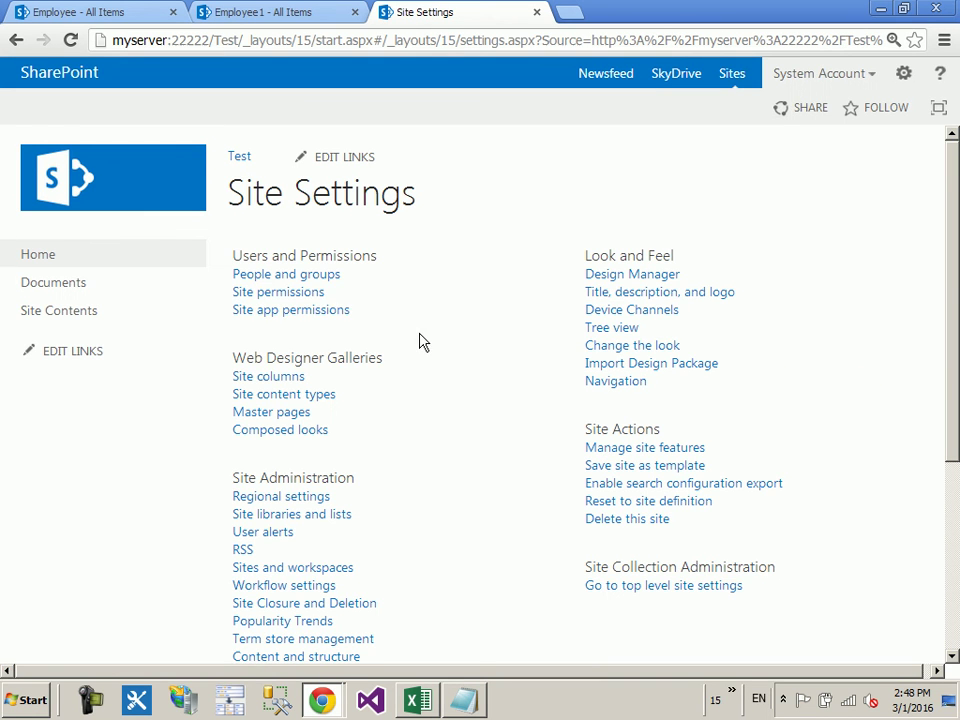
pyautogui.click(310, 275)
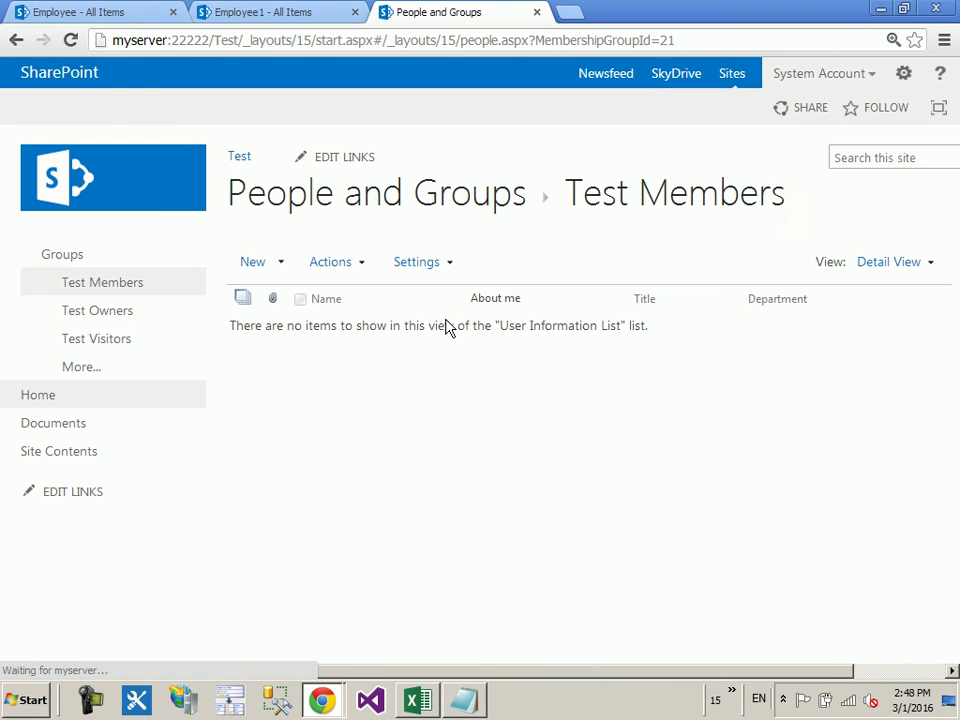
pyautogui.click(108, 366)
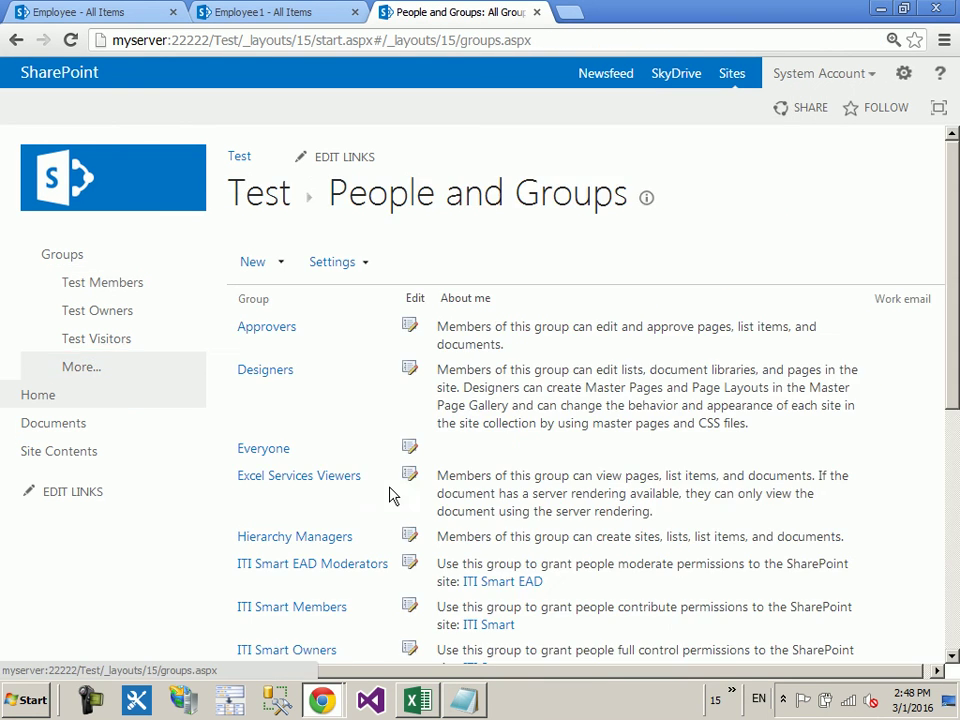
pyautogui.scroll(-2, 458, 393)
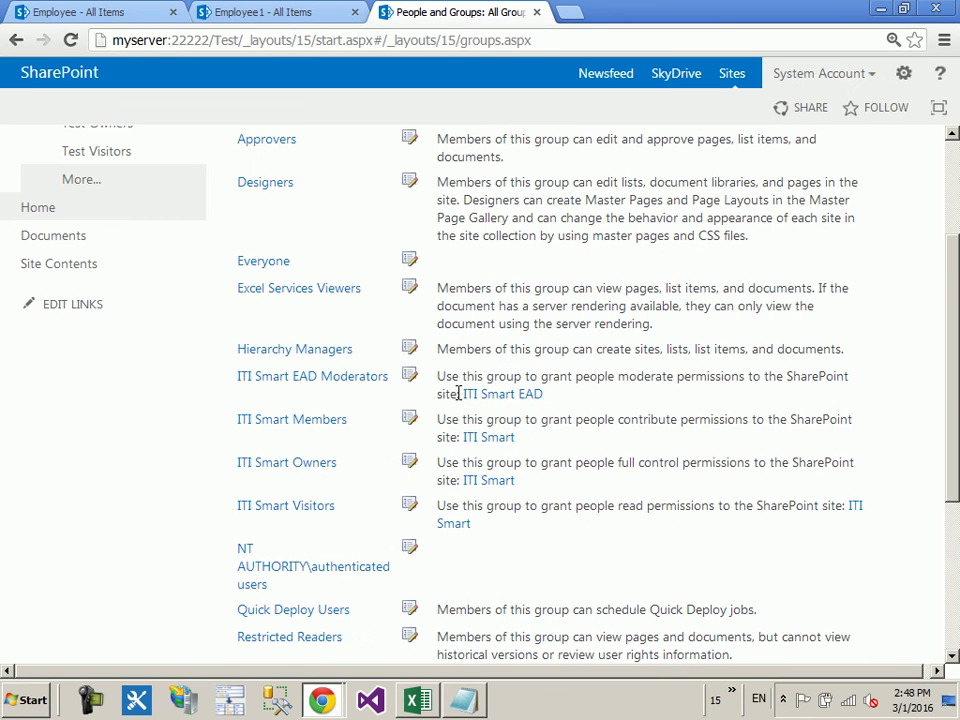
pyautogui.scroll(-2, 458, 393)
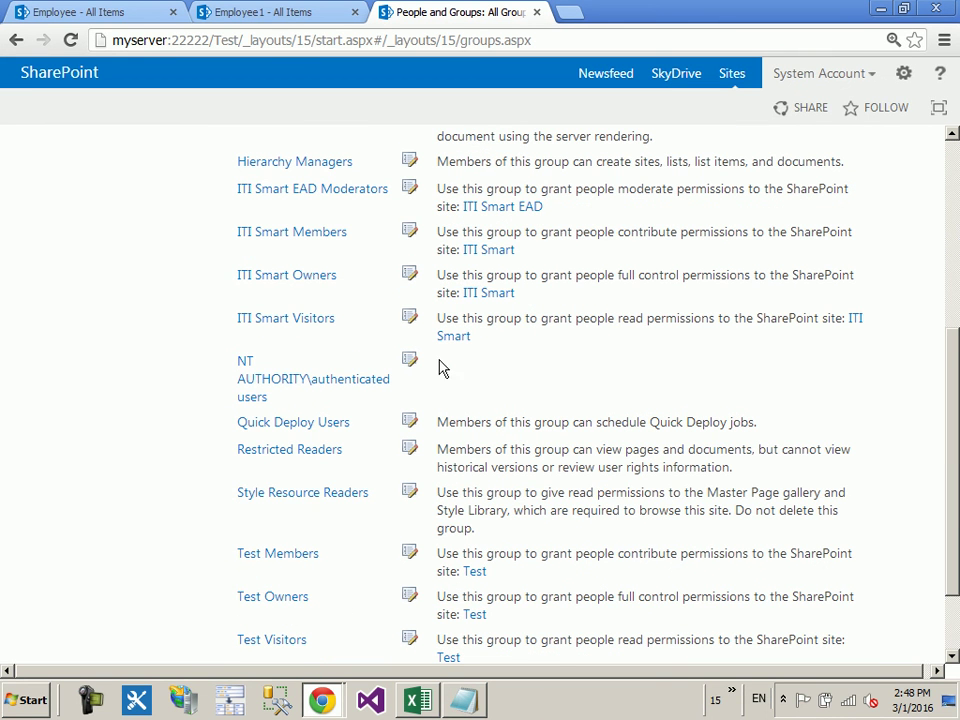
# Step: List all groups of the parent ITI Smart EAD site for comparison
pyautogui.click(501, 209)
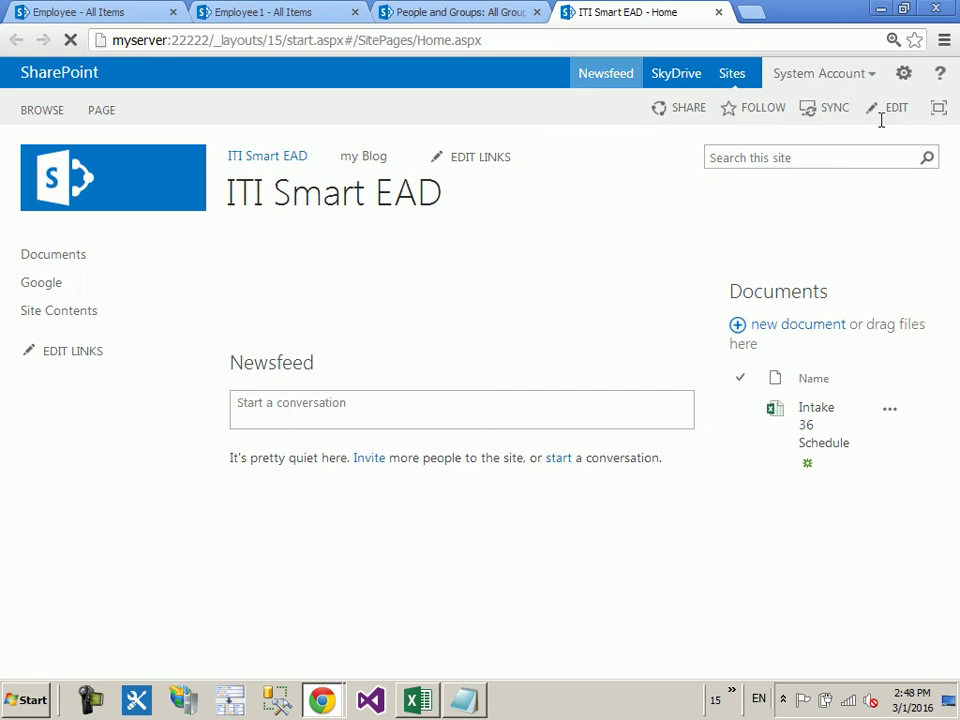
pyautogui.click(903, 73)
pyautogui.click(831, 330)
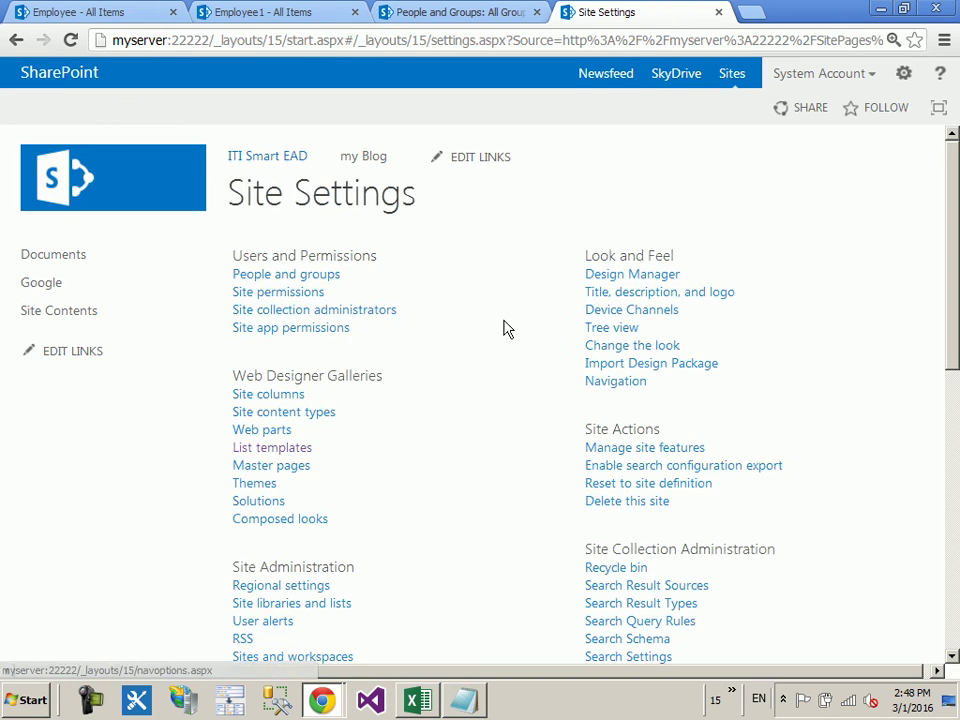
pyautogui.click(287, 274)
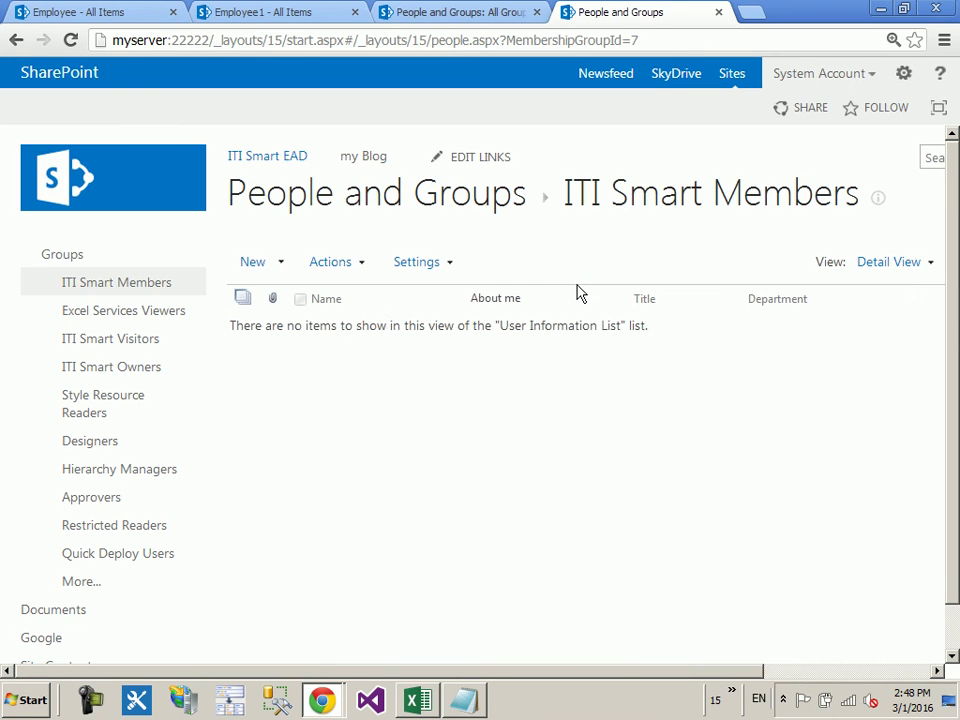
pyautogui.click(104, 588)
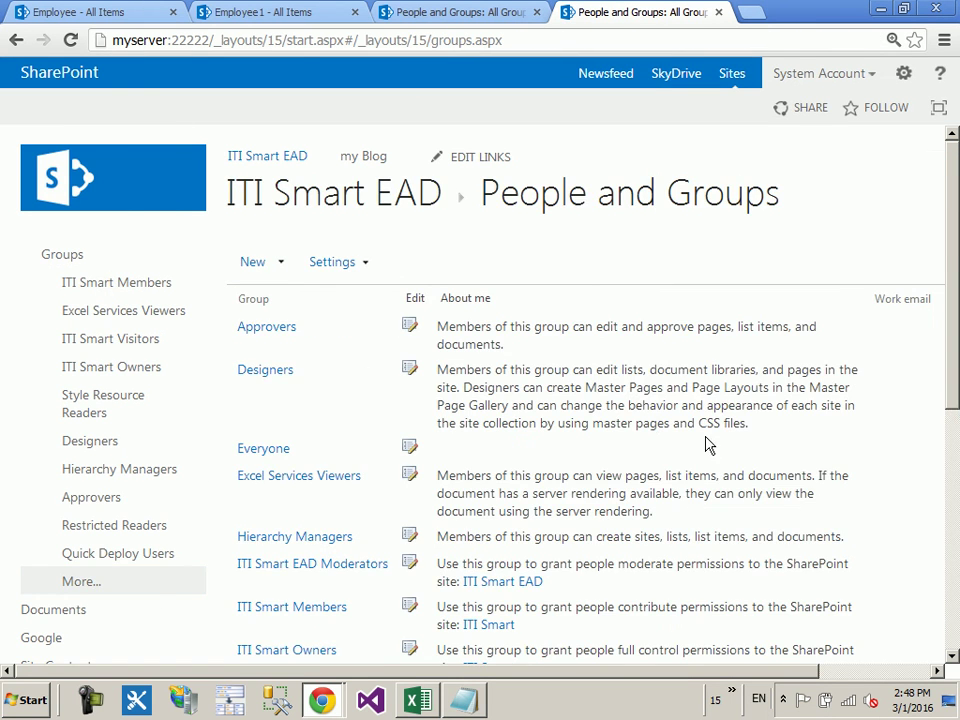
pyautogui.scroll(-5, 680, 440)
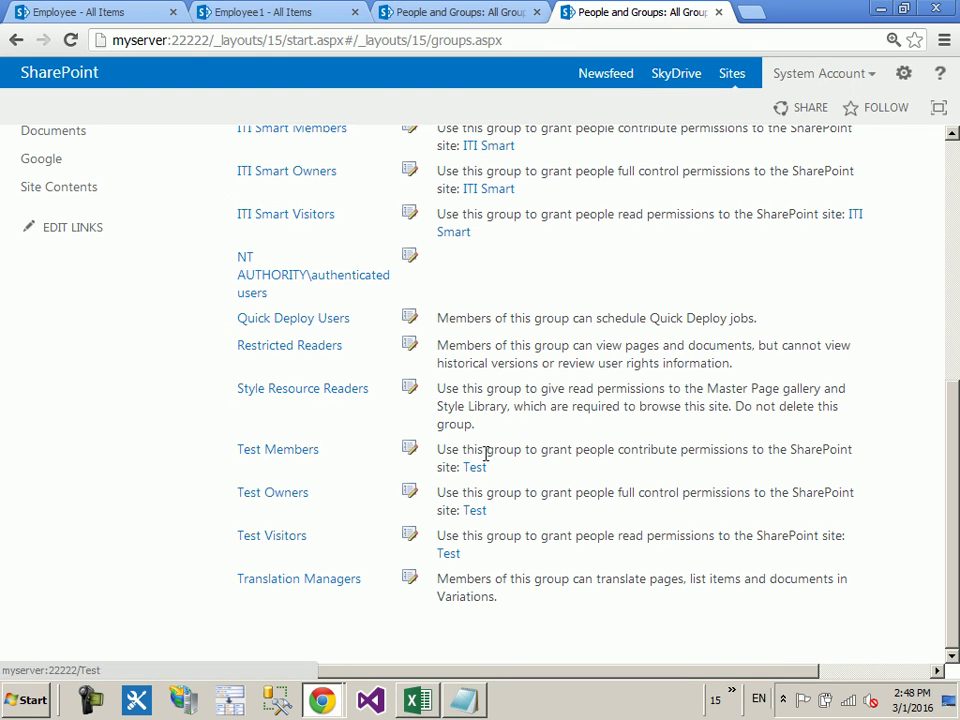
# Step: Open the Test Members group, then the Test subsite's Site permissions page
pyautogui.click(465, 12)
pyautogui.scroll(-1, 471, 540)
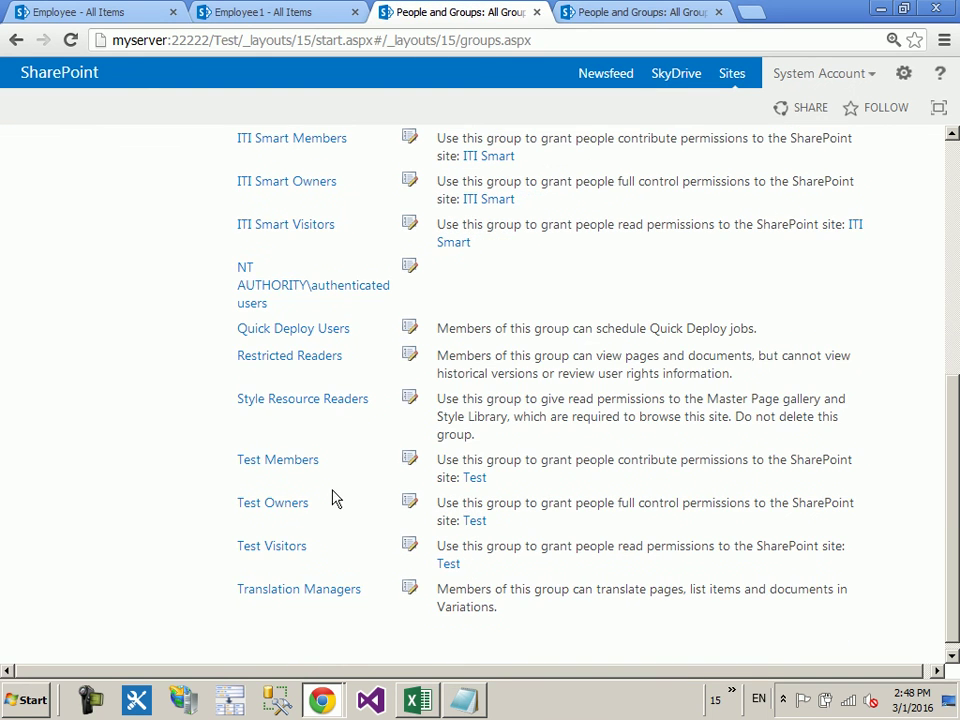
pyautogui.click(306, 462)
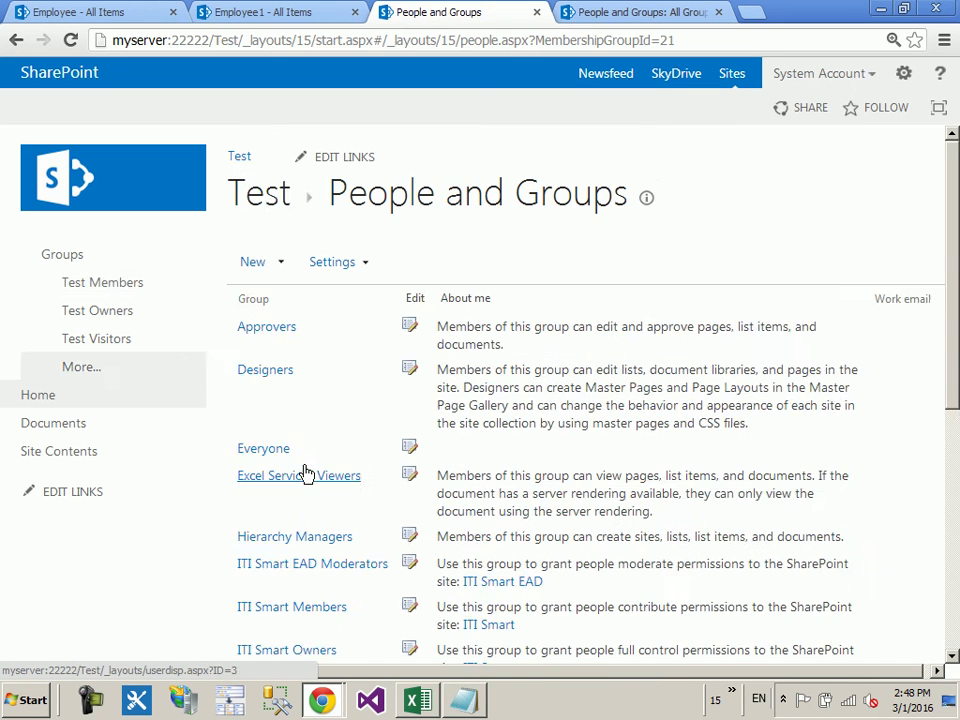
pyautogui.click(901, 76)
pyautogui.click(846, 292)
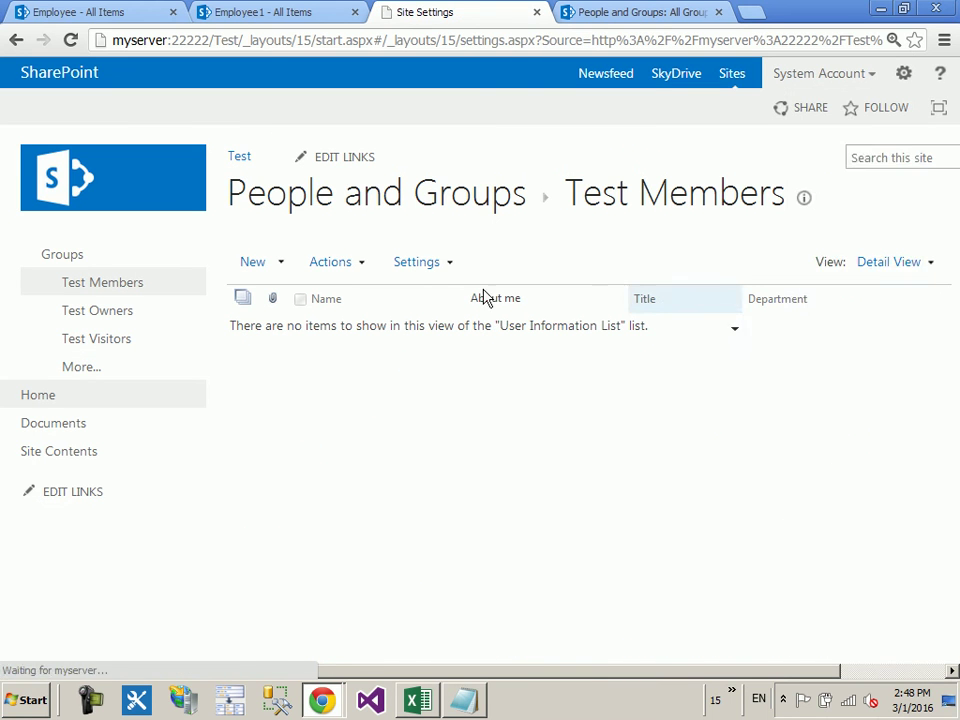
pyautogui.click(314, 294)
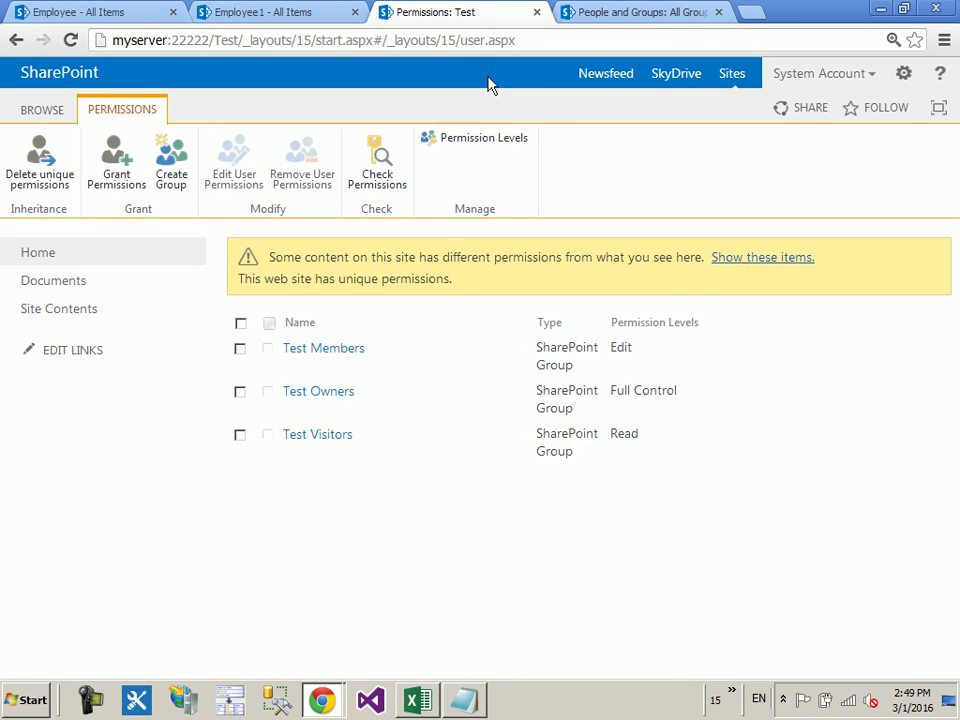
# Step: Open the ITI Smart EAD site permissions and compare them with the Test subsite's tab
pyautogui.click(683, 10)
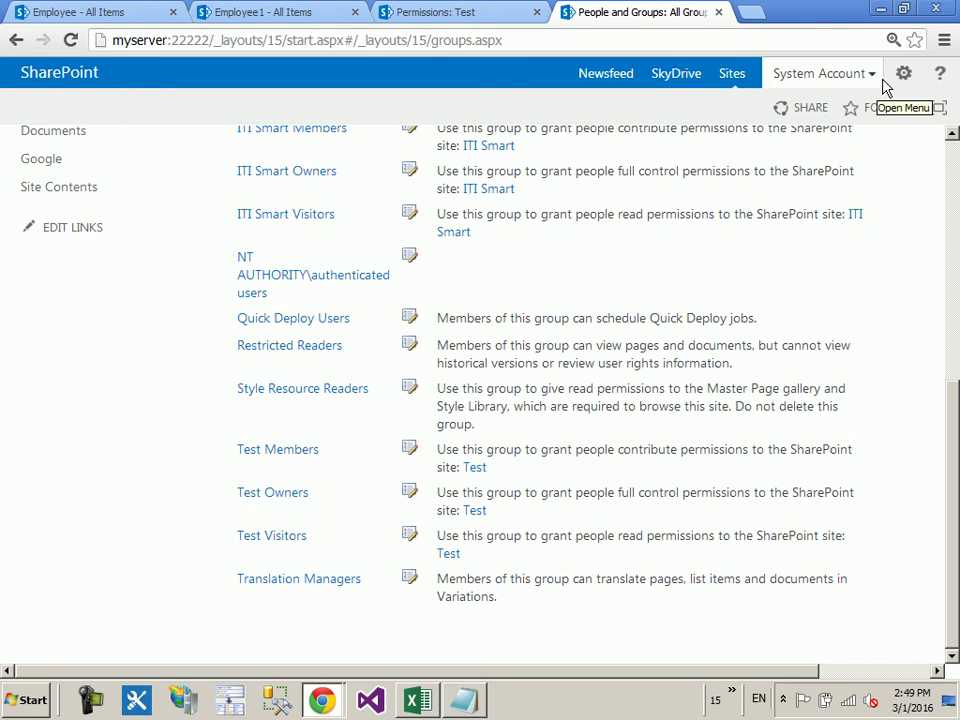
pyautogui.click(901, 76)
pyautogui.click(848, 300)
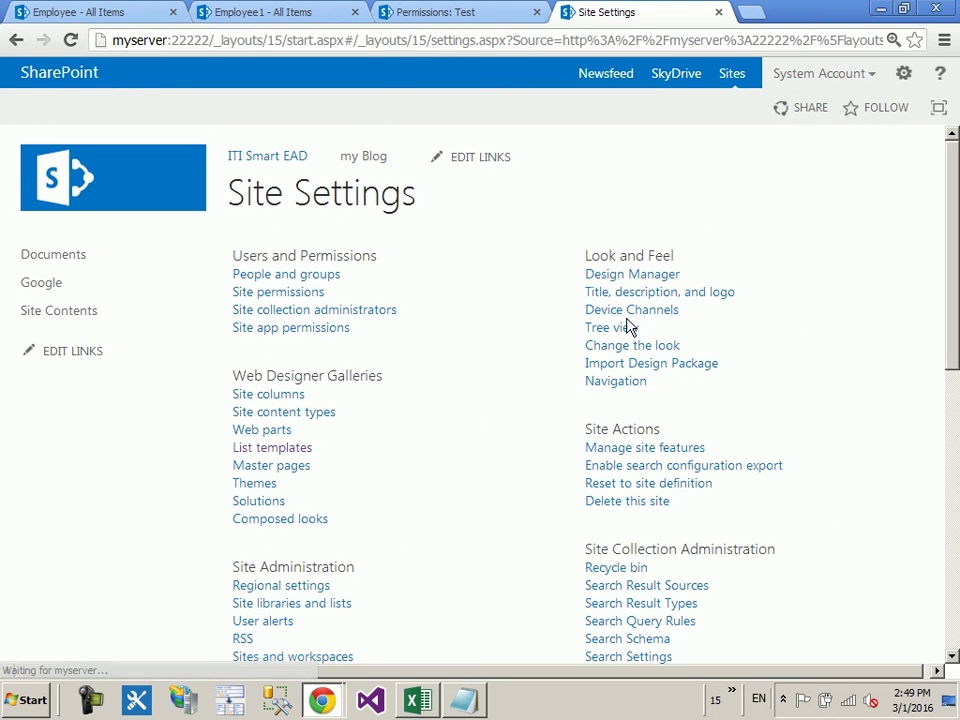
pyautogui.click(298, 296)
pyautogui.scroll(-1, 450, 330)
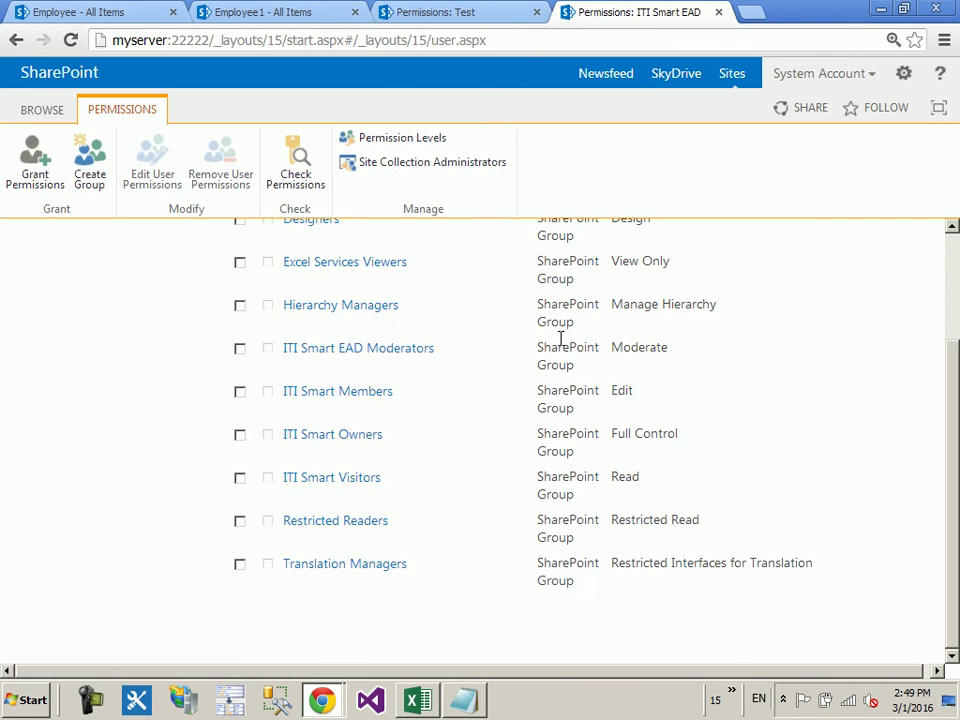
pyautogui.scroll(1, 520, 440)
pyautogui.scroll(1, 500, 455)
pyautogui.scroll(-3, 482, 424)
pyautogui.scroll(3, 463, 356)
pyautogui.scroll(-3, 381, 420)
pyautogui.click(456, 11)
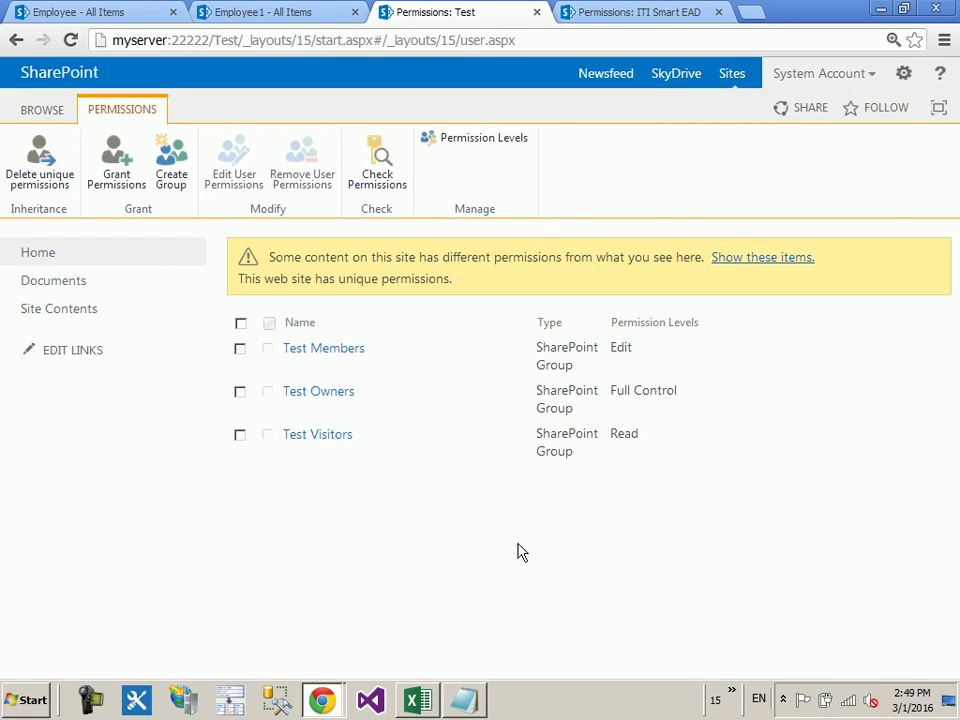
pyautogui.click(600, 11)
pyautogui.click(904, 73)
pyautogui.click(879, 285)
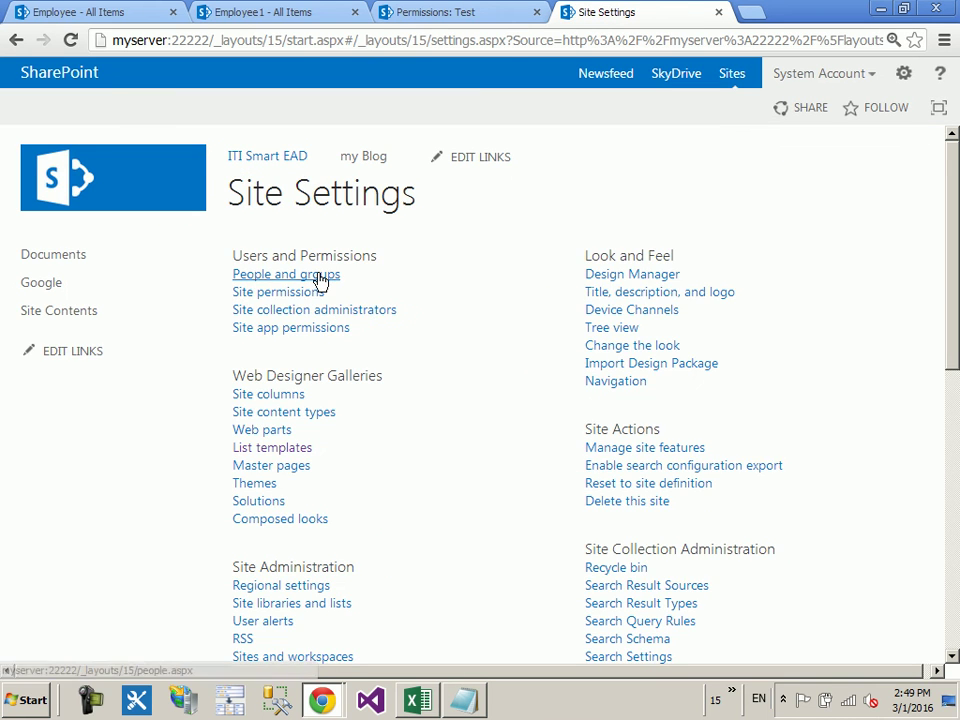
pyautogui.click(318, 276)
pyautogui.click(84, 581)
pyautogui.scroll(-4, 429, 604)
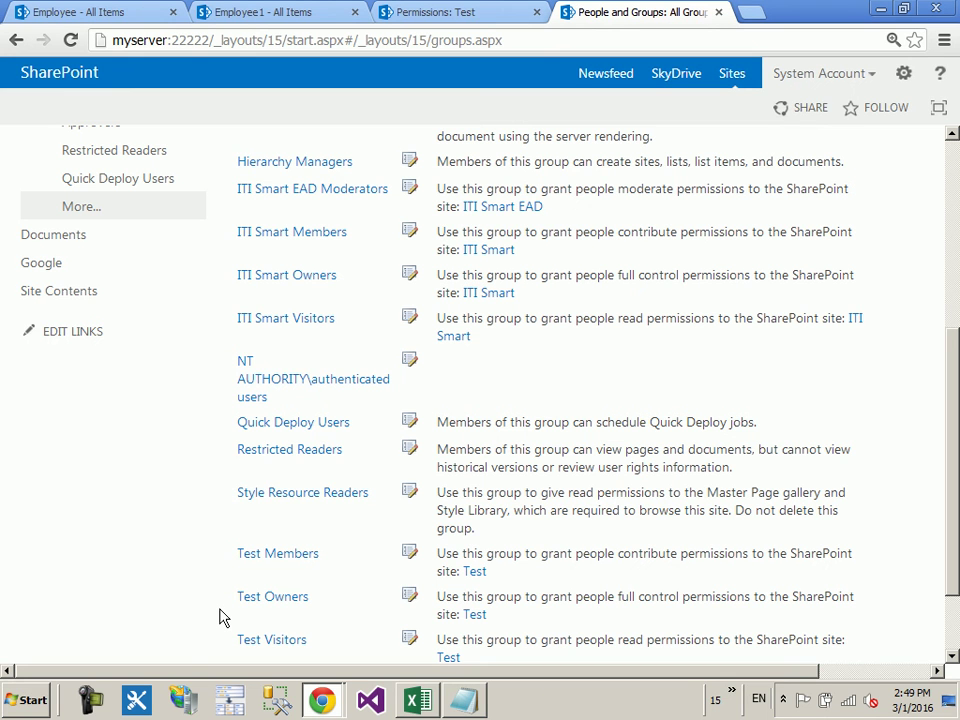
pyautogui.click(903, 73)
pyautogui.click(845, 291)
pyautogui.click(284, 292)
pyautogui.scroll(-3, 350, 315)
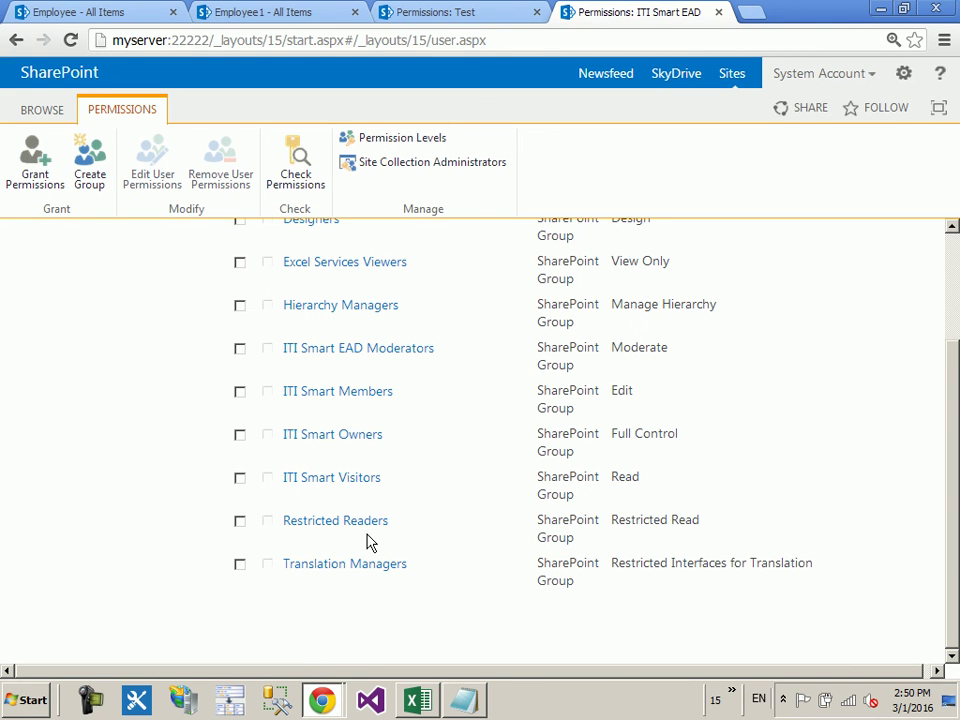
pyautogui.scroll(3, 412, 465)
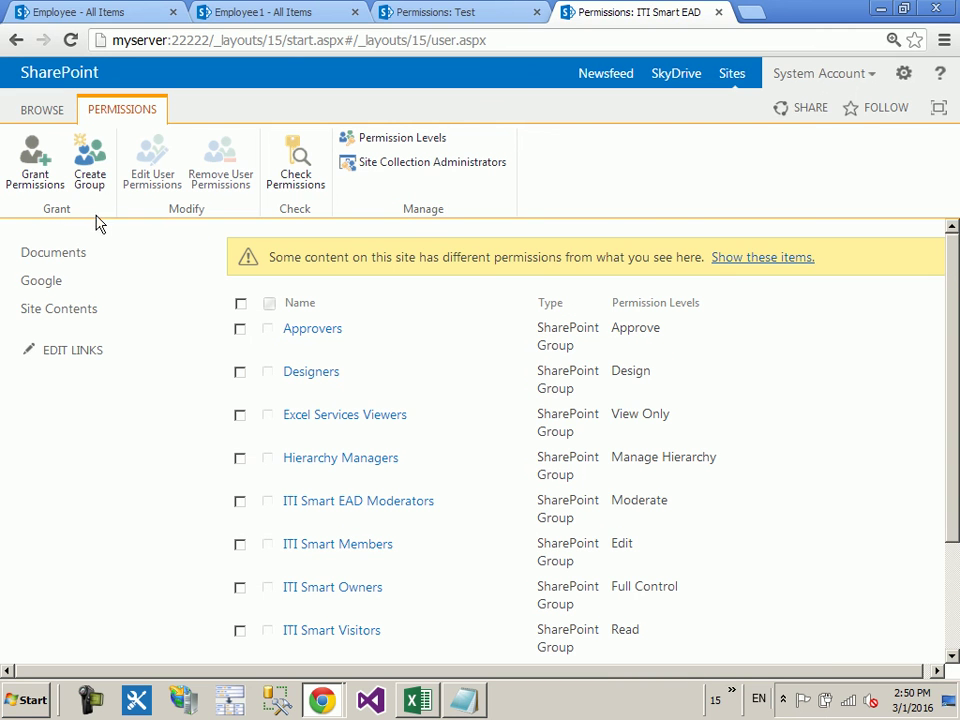
pyautogui.click(35, 176)
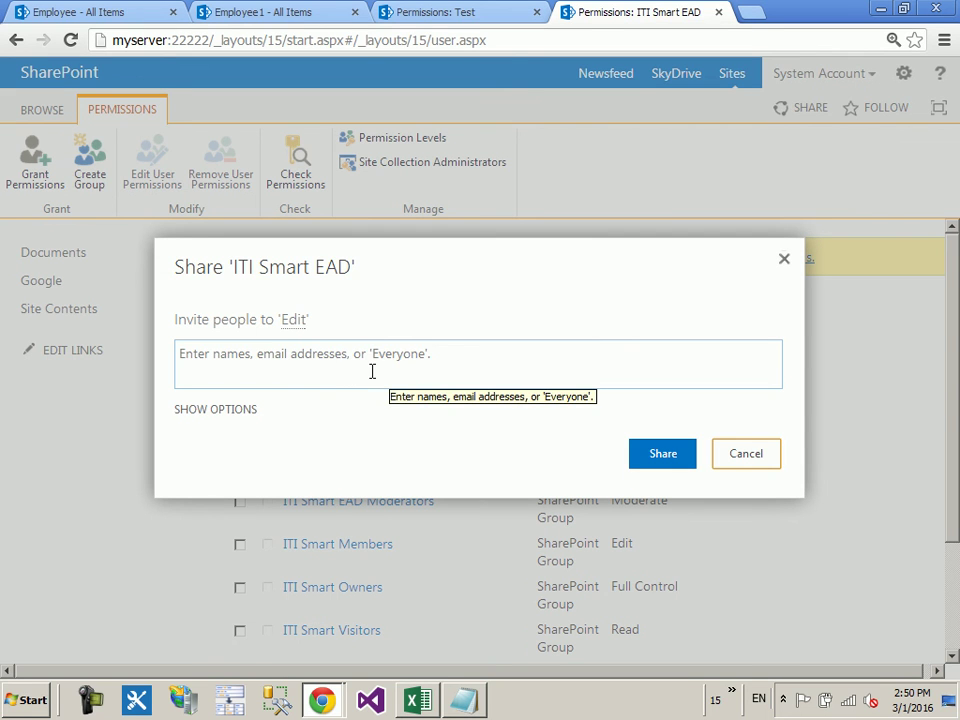
# Step: Start sharing with Test Members, cancel without granting, and return to the Test permissions tab
pyautogui.click(296, 370)
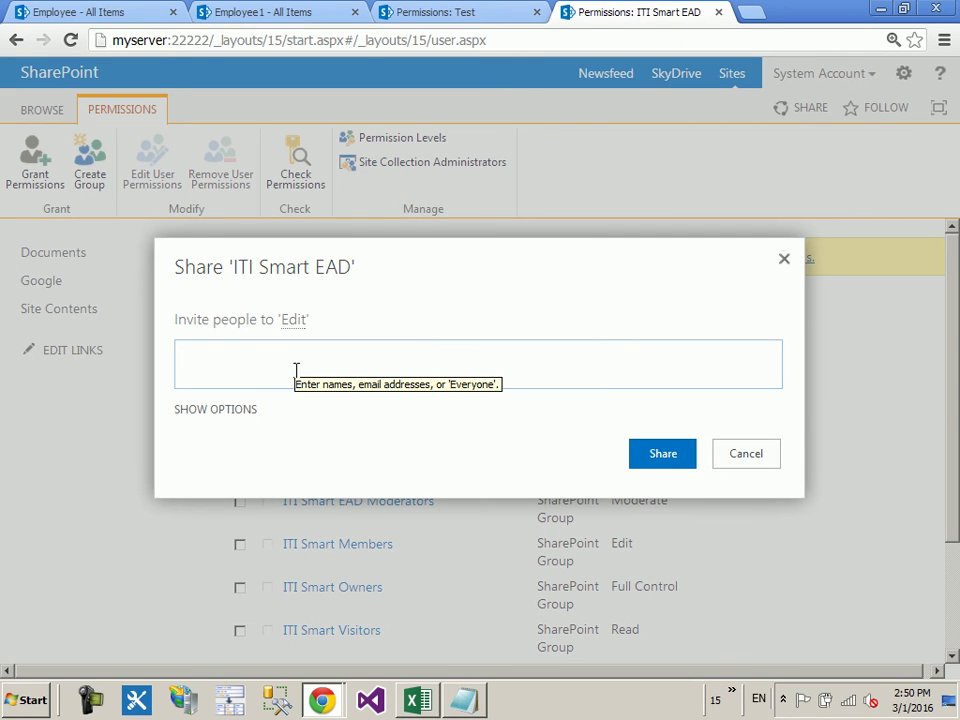
pyautogui.write('test')
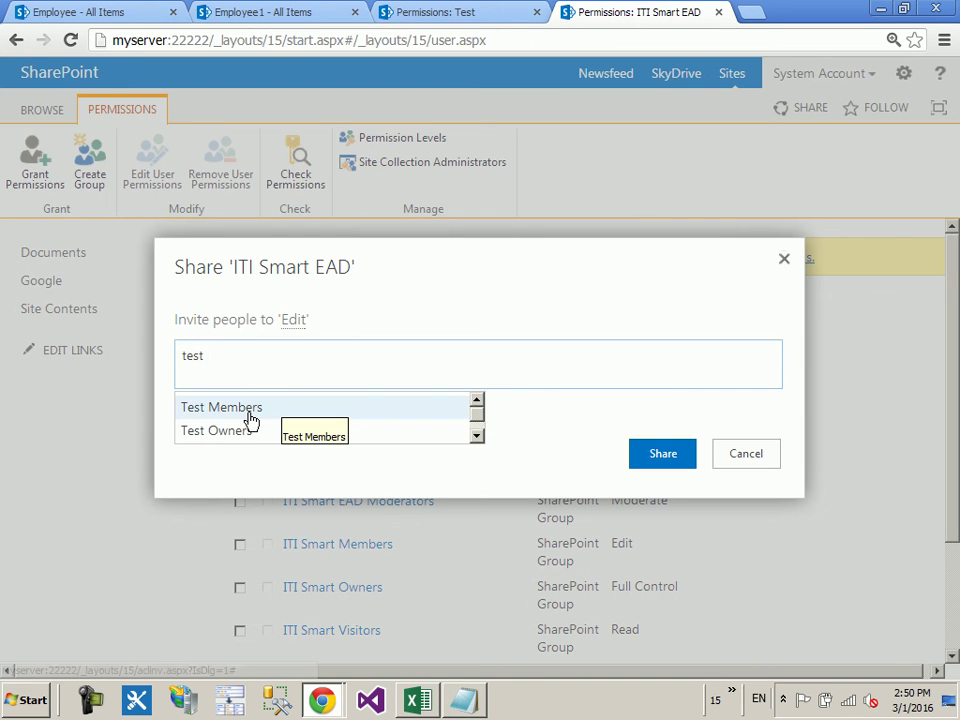
pyautogui.click(250, 420)
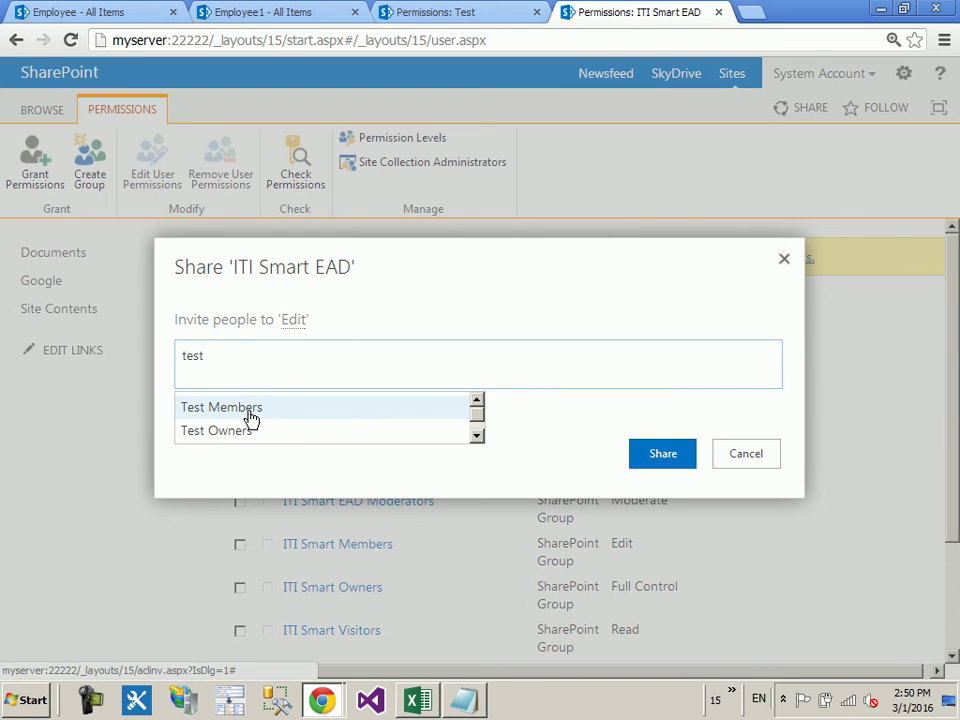
pyautogui.click(251, 418)
pyautogui.click(295, 436)
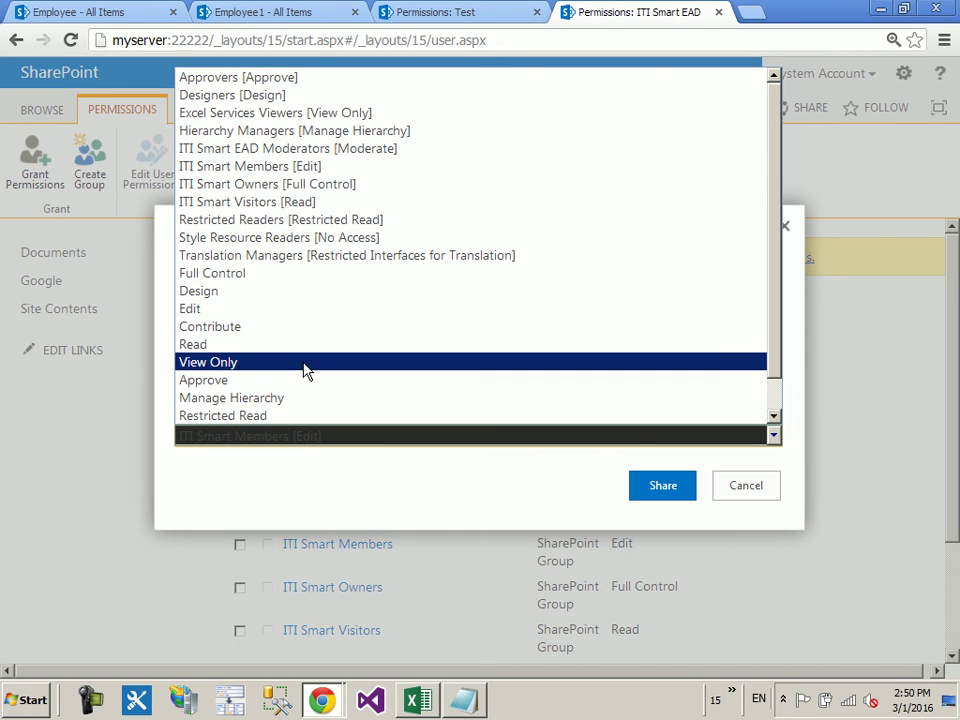
pyautogui.click(748, 480)
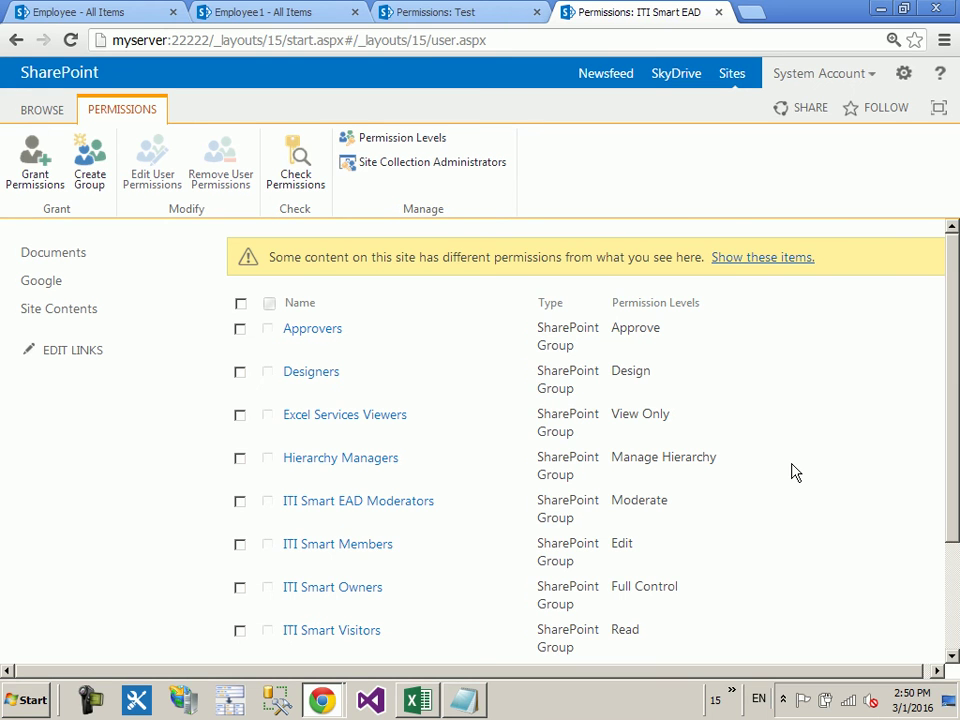
pyautogui.click(480, 12)
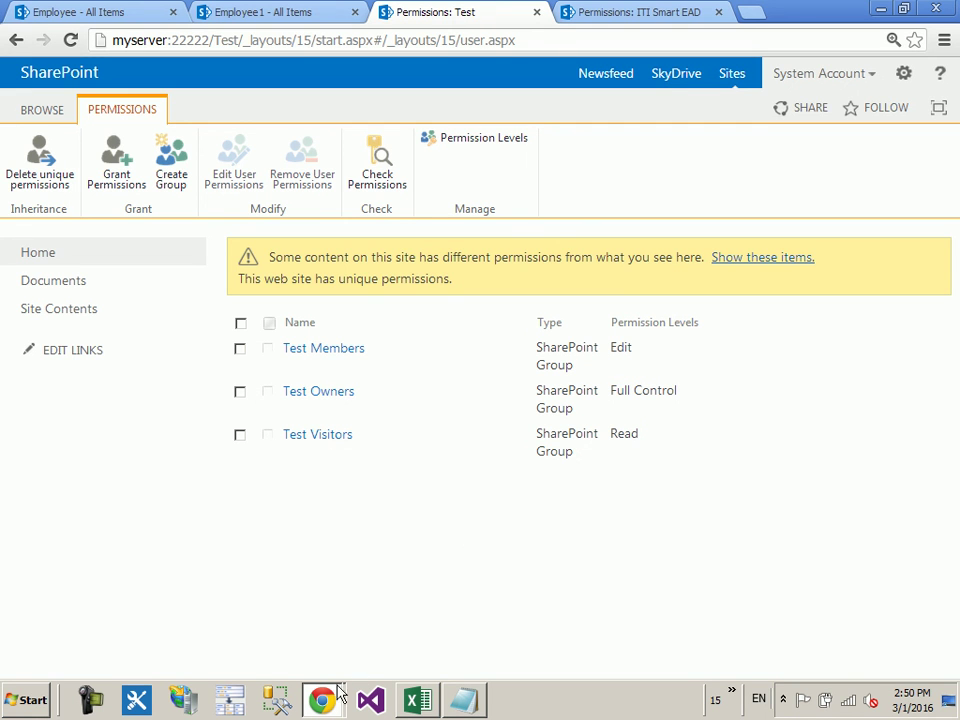
pyautogui.moveTo(330, 690)
pyautogui.click(310, 668)
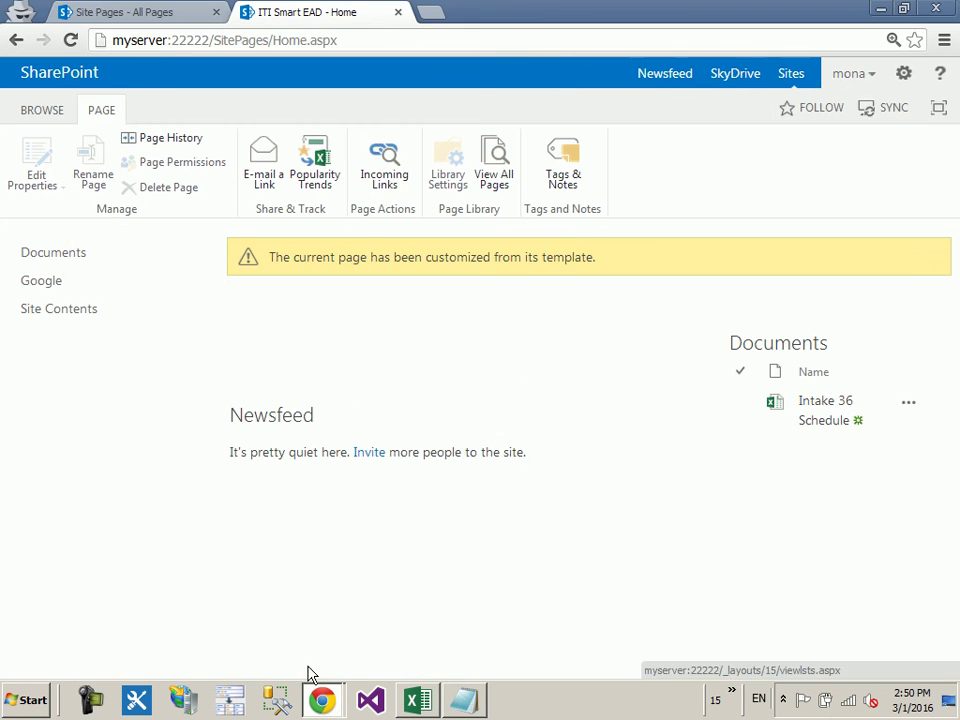
pyautogui.click(118, 313)
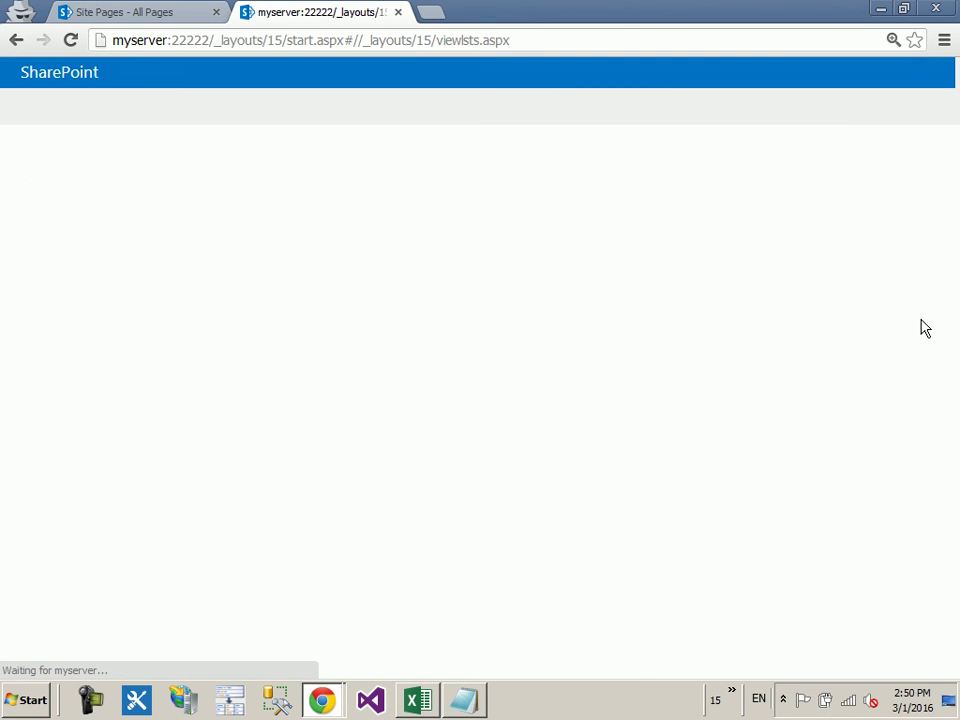
pyautogui.scroll(-10, 727, 340)
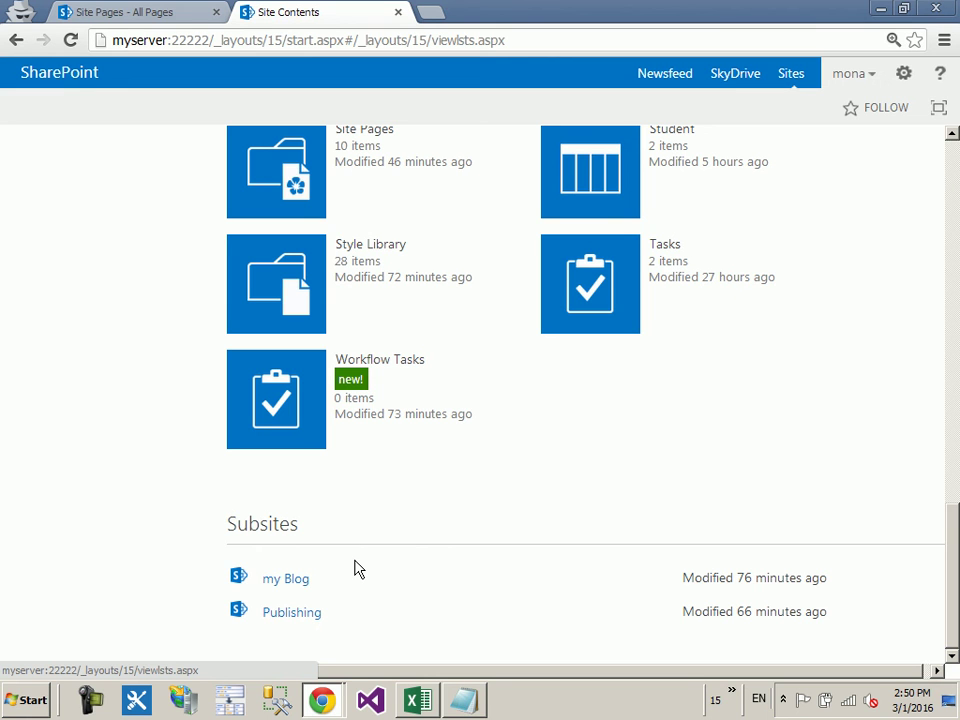
pyautogui.moveTo(322, 699)
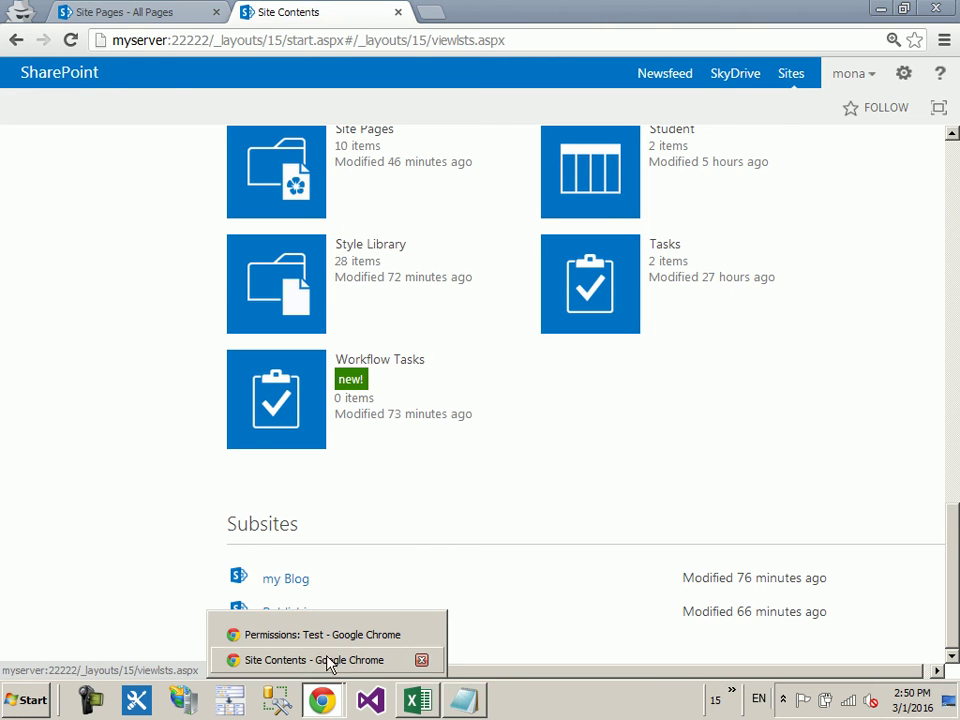
pyautogui.click(325, 640)
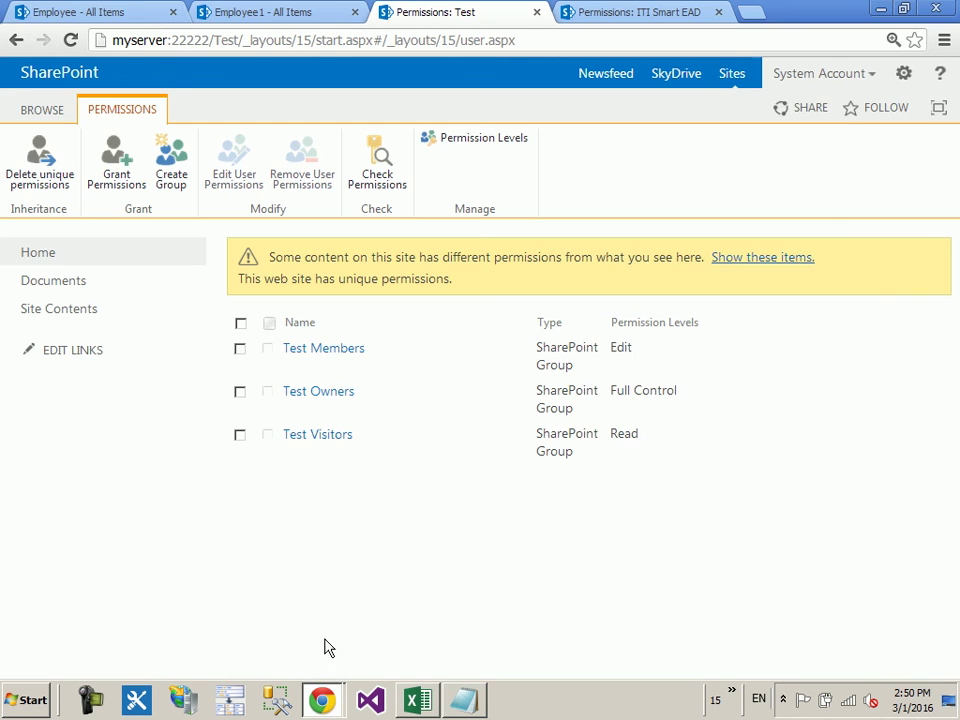
# Step: Open the Test Owners group's member list, which is currently empty
pyautogui.click(330, 402)
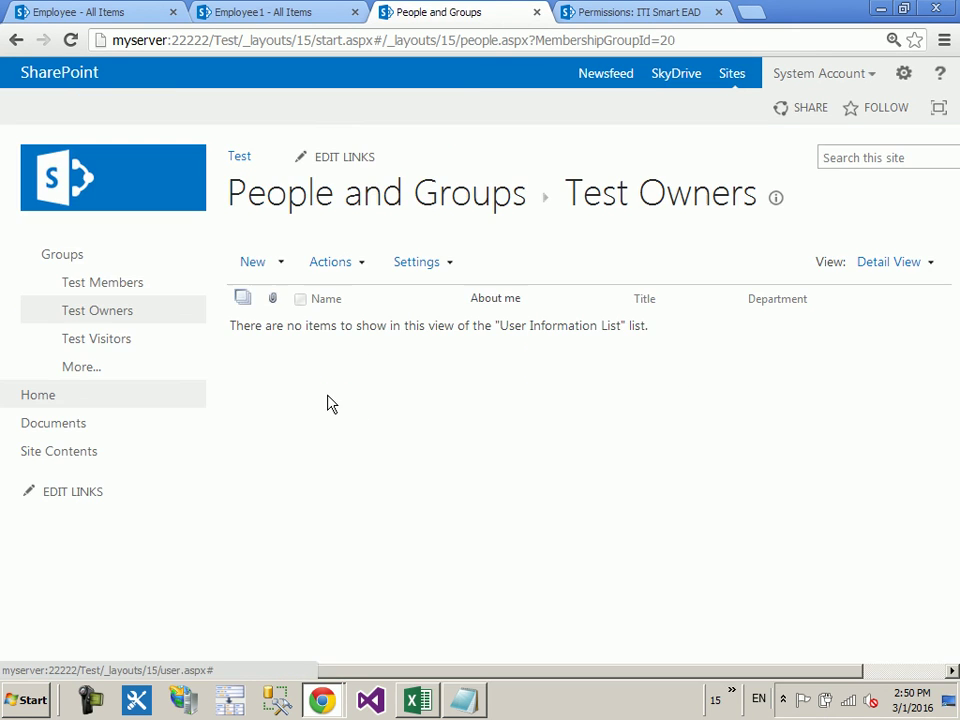
pyautogui.click(16, 40)
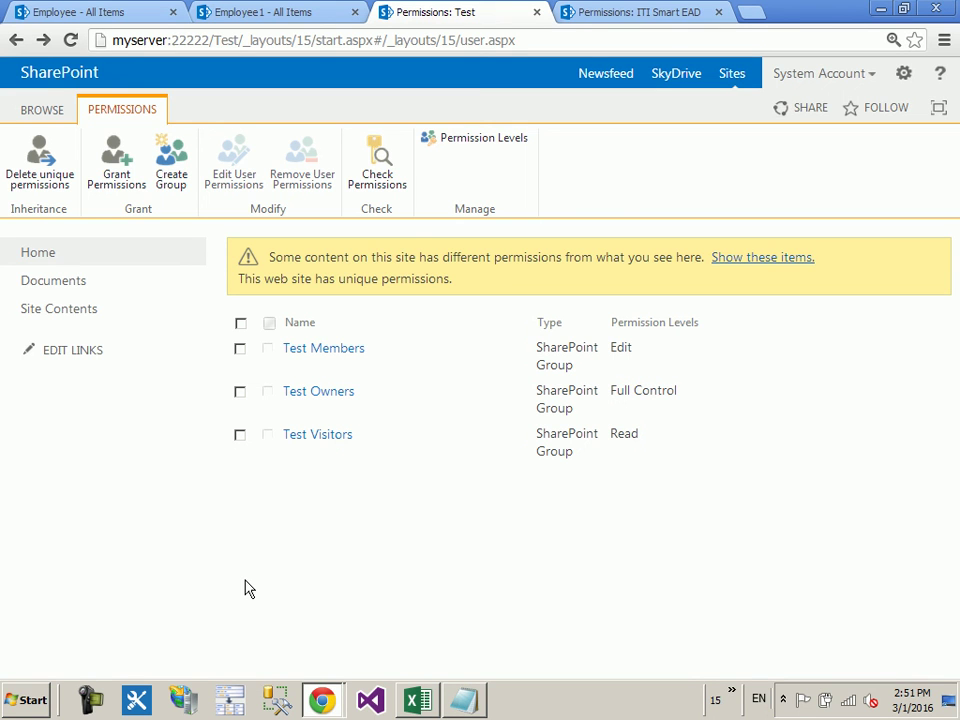
pyautogui.click(310, 393)
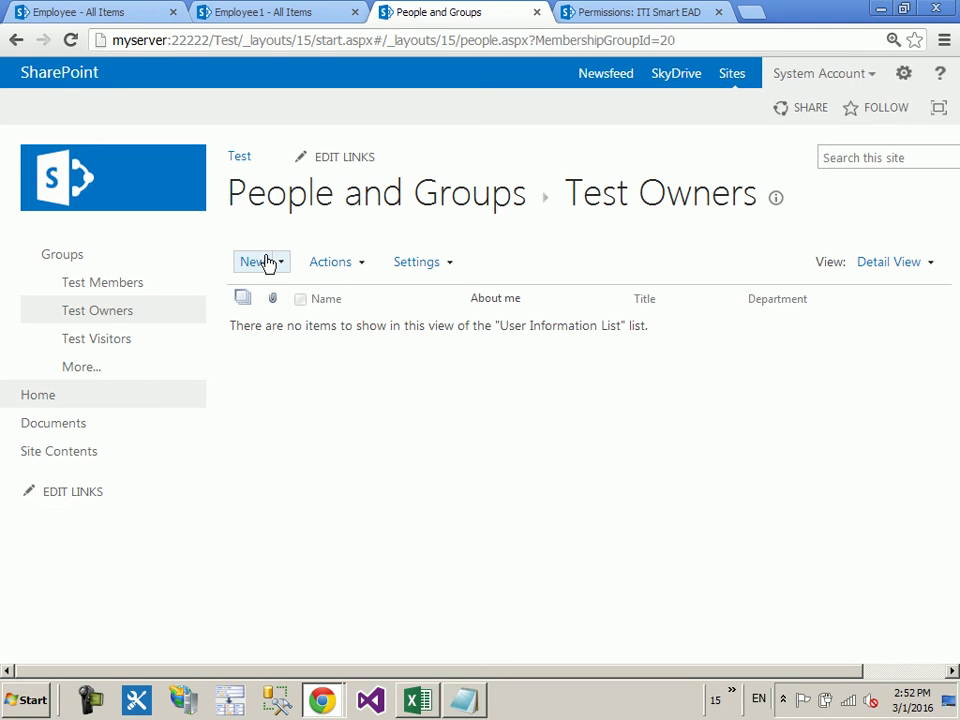
pyautogui.click(262, 270)
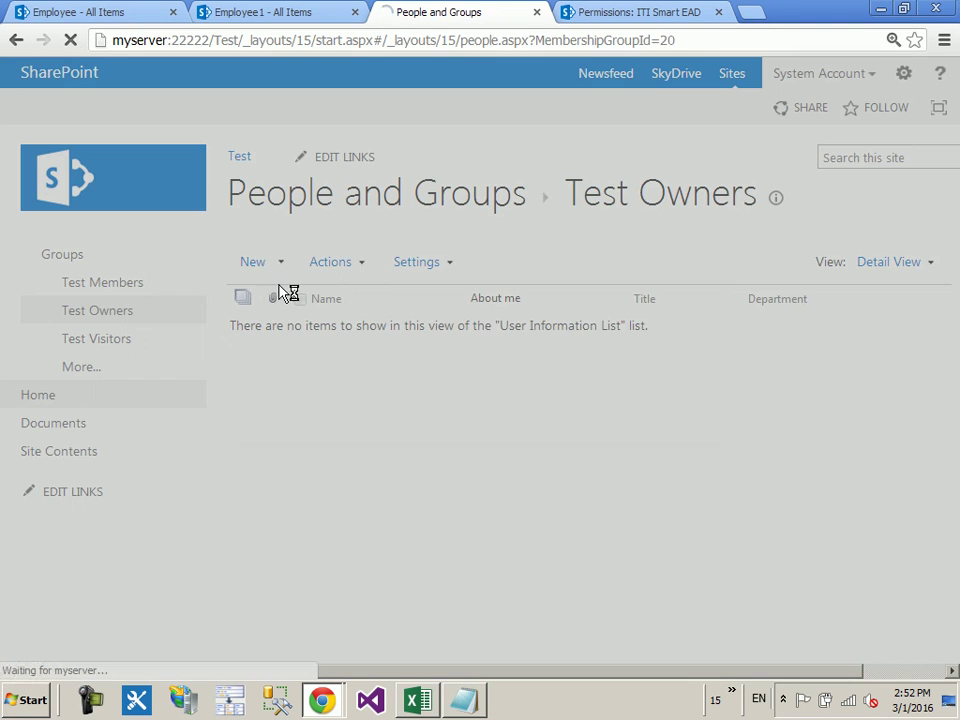
pyautogui.click(411, 367)
pyautogui.write('m')
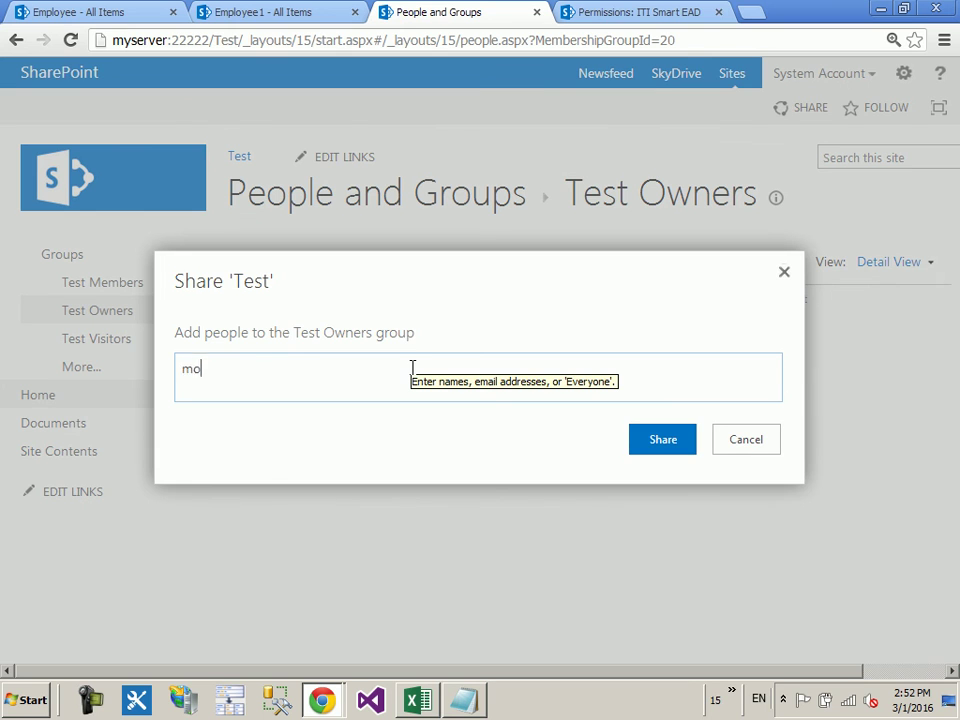
pyautogui.write('o')
pyautogui.click(392, 419)
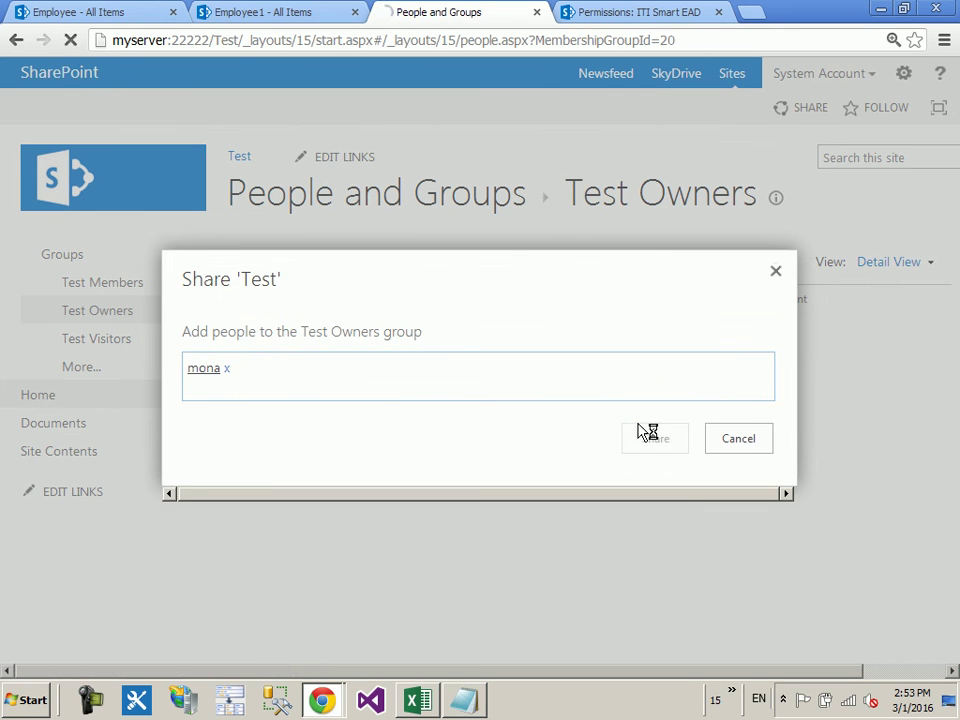
pyautogui.click(645, 436)
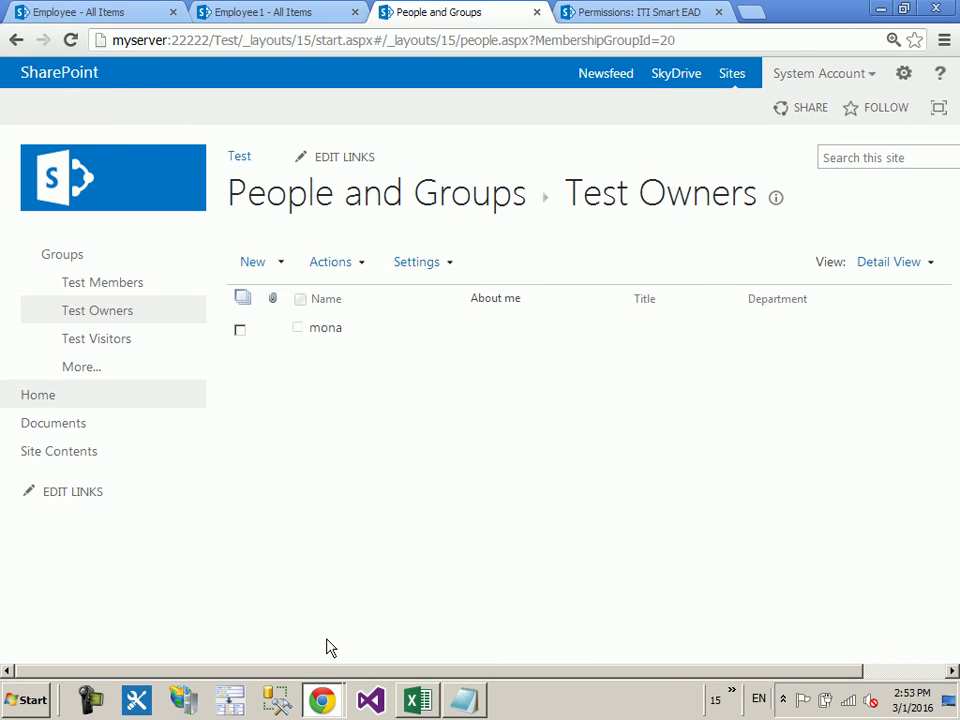
pyautogui.moveTo(317, 699)
pyautogui.click(300, 658)
pyautogui.click(421, 47)
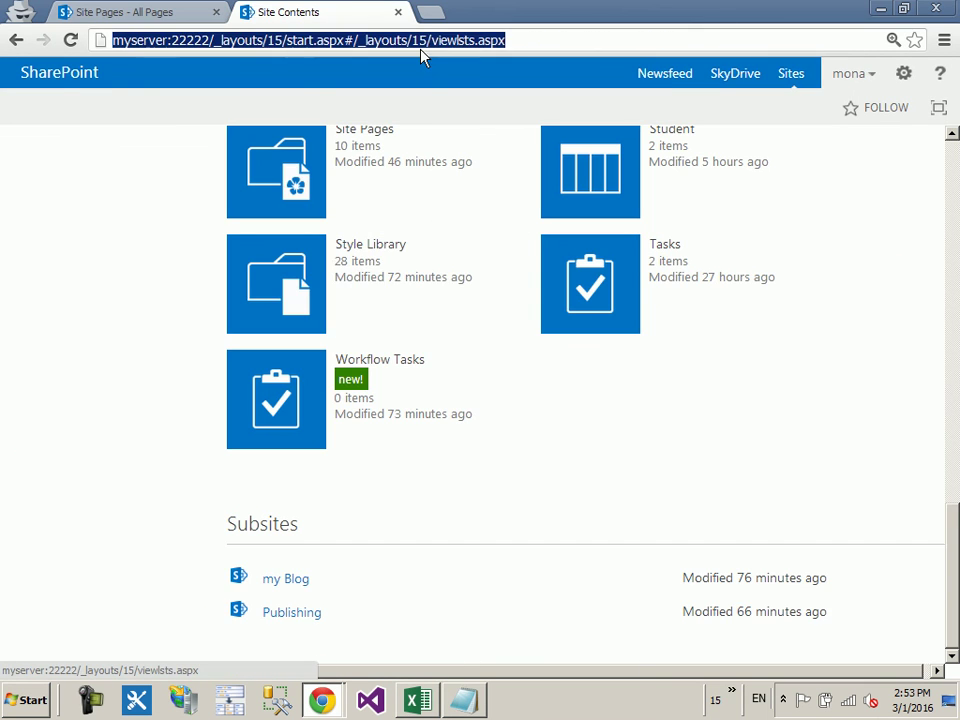
pyautogui.press('Return')
pyautogui.scroll(-10, 675, 377)
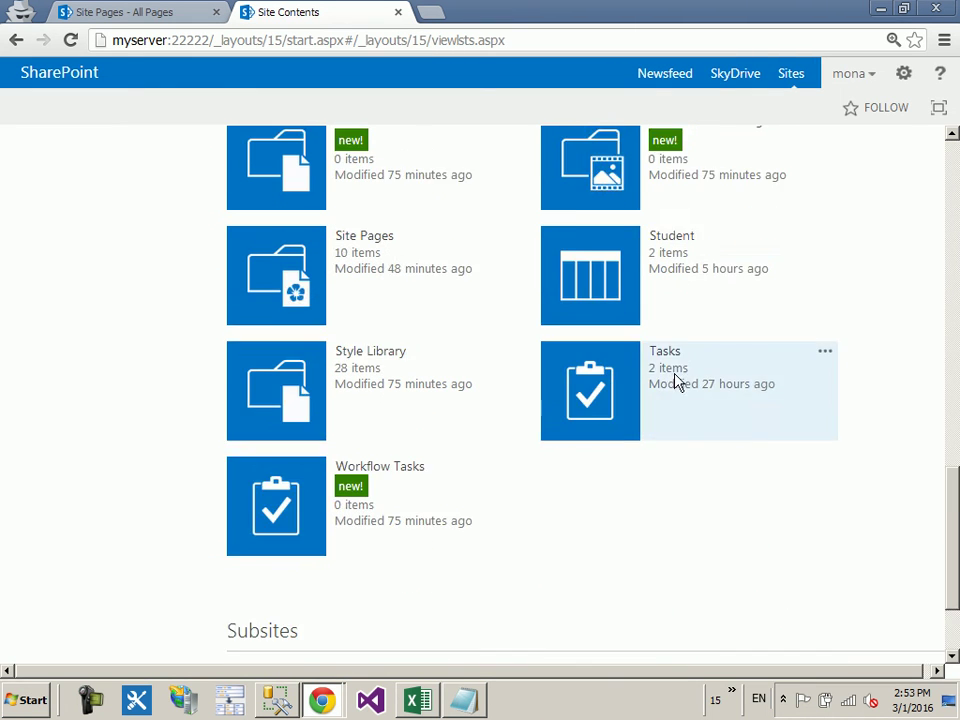
pyautogui.scroll(-3, 675, 377)
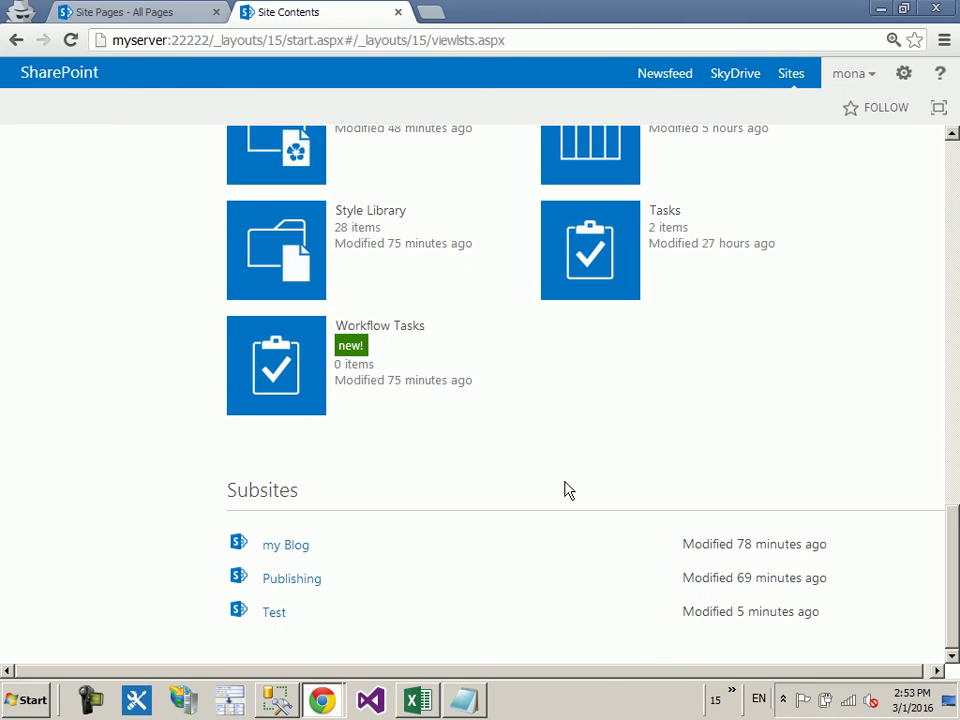
pyautogui.click(273, 613)
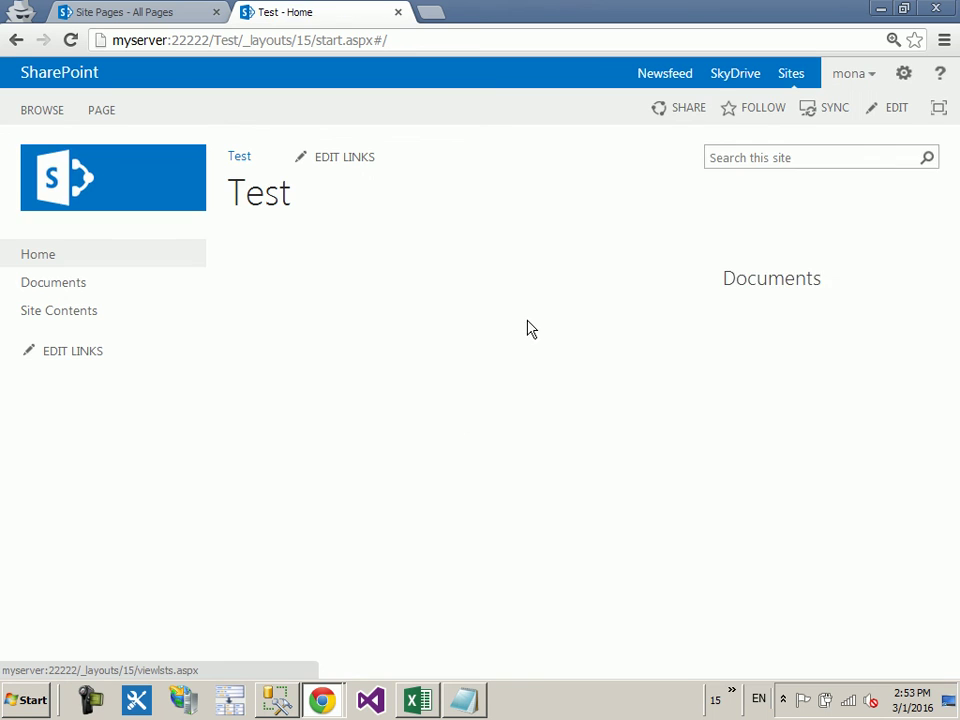
pyautogui.click(104, 113)
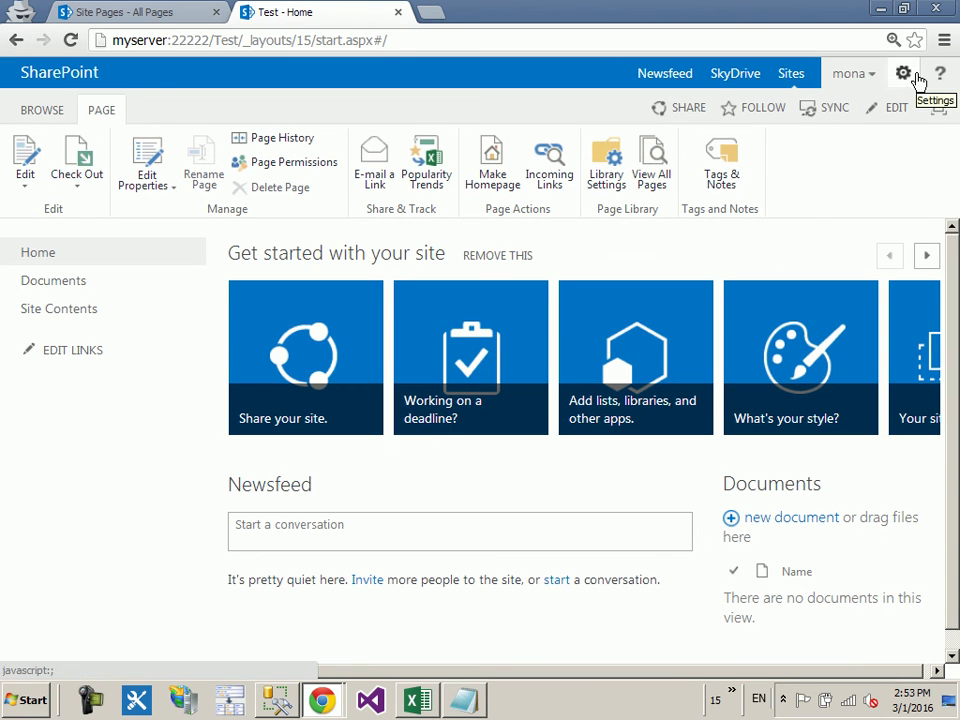
pyautogui.click(905, 75)
pyautogui.click(860, 343)
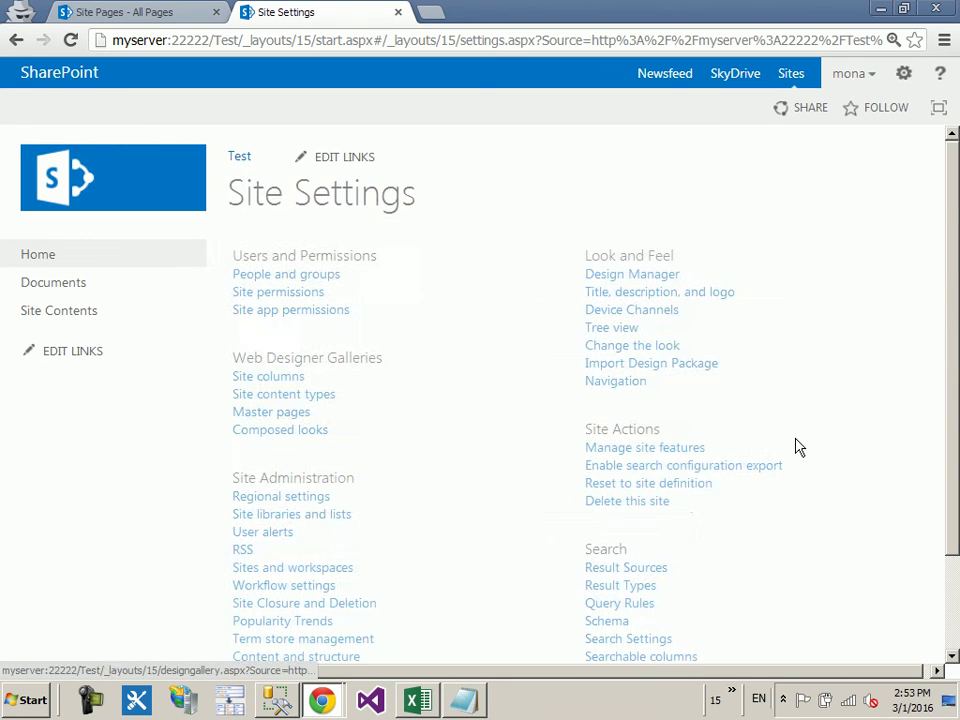
pyautogui.scroll(-1, 707, 391)
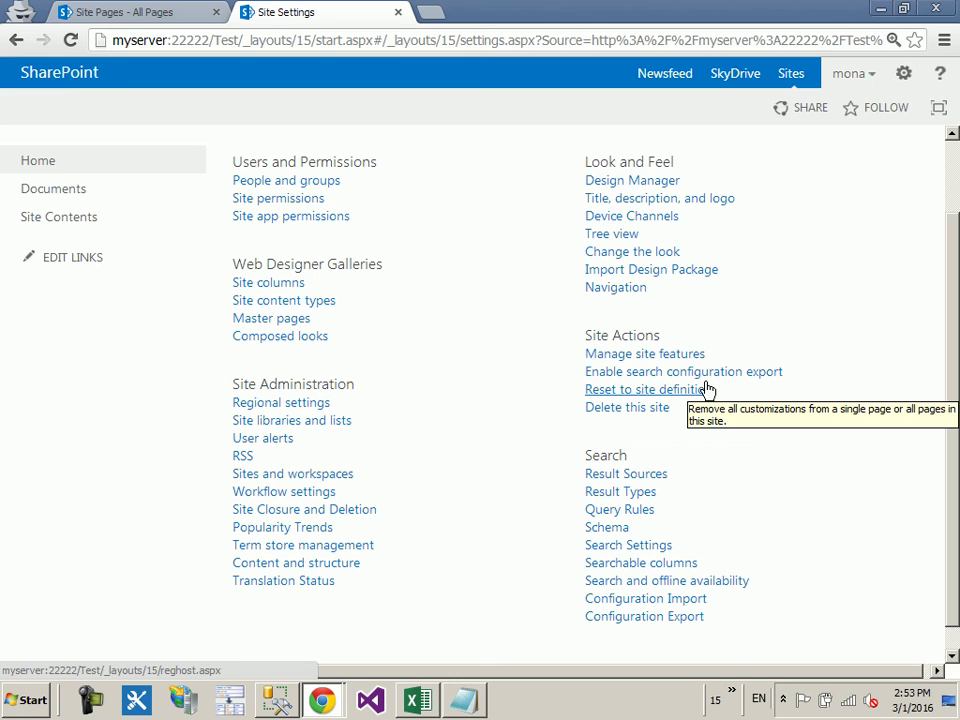
pyautogui.click(707, 388)
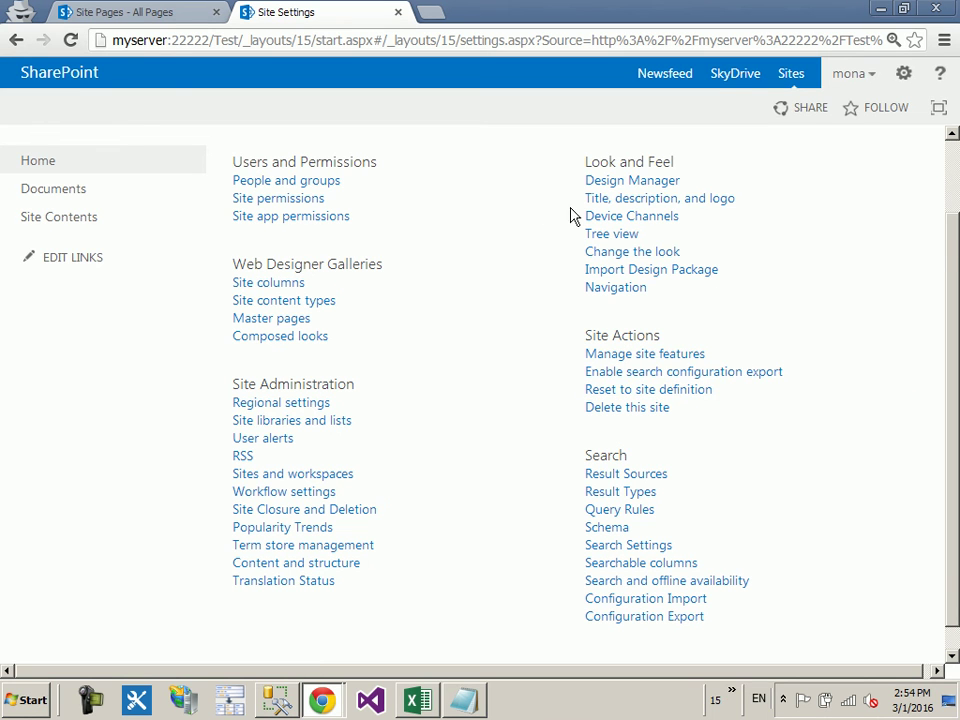
pyautogui.moveTo(339, 696)
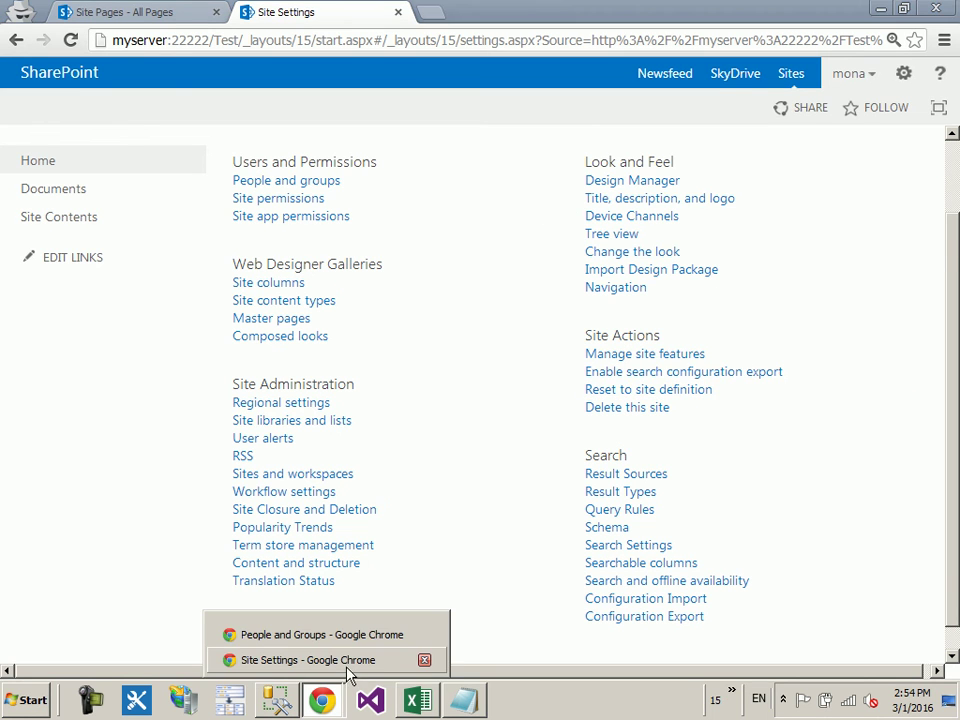
pyautogui.click(352, 634)
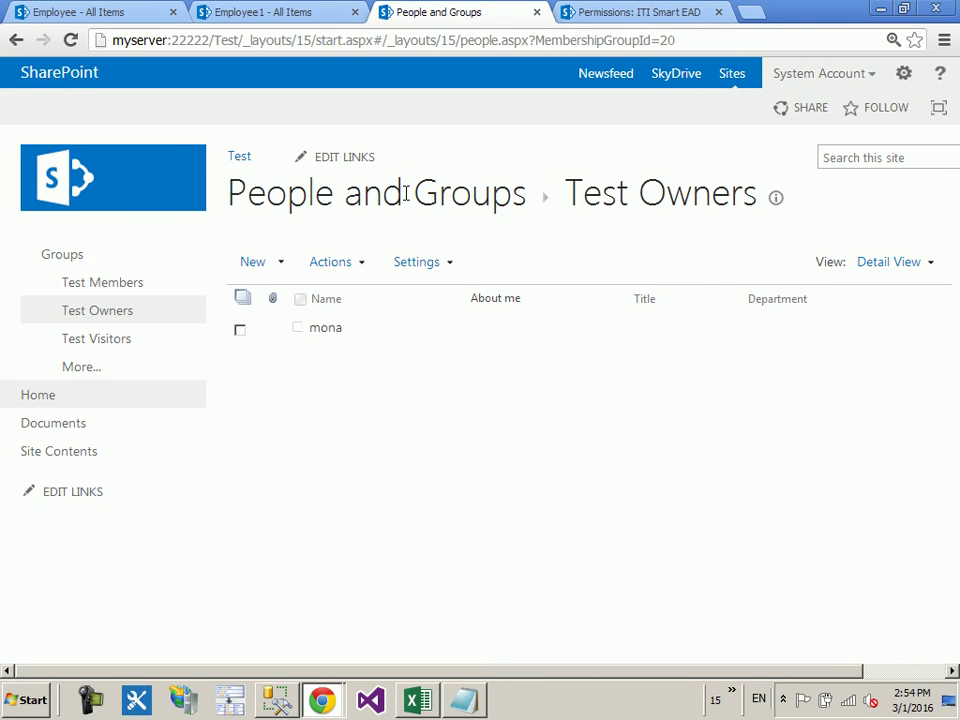
# Step: Remove 'Test/' from the Site Settings URL to reach the top-level ITI Smart EAD settings
pyautogui.click(901, 75)
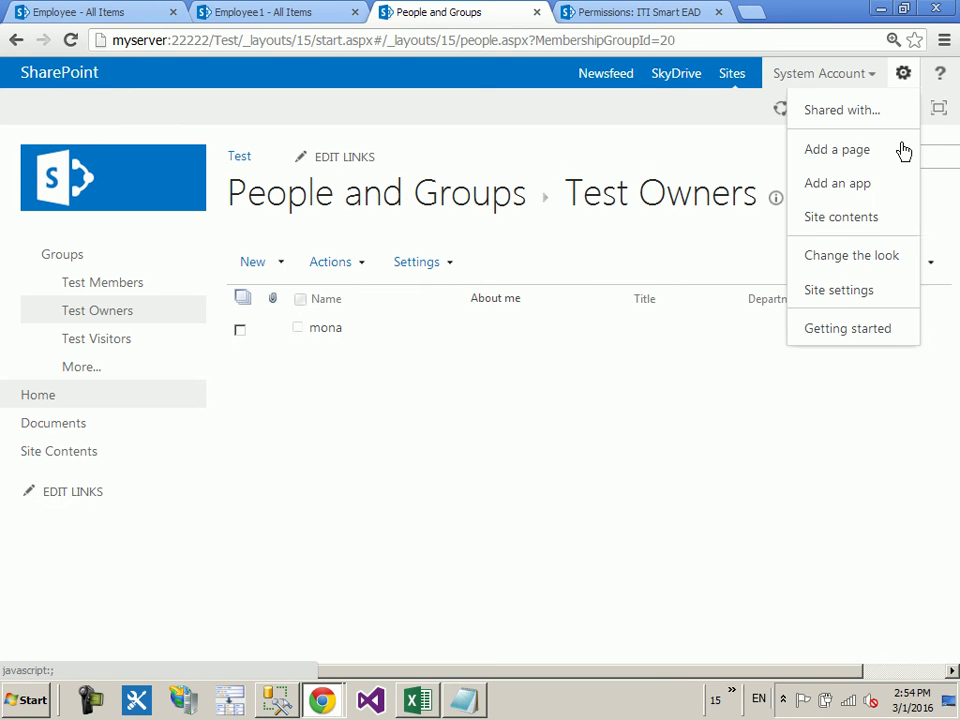
pyautogui.click(841, 300)
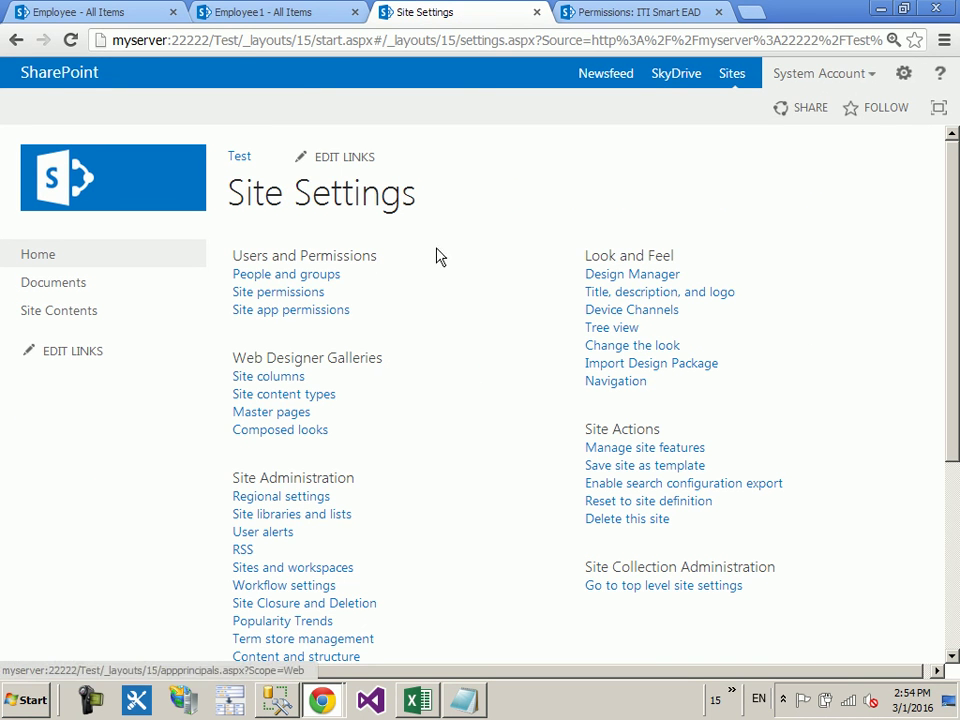
pyautogui.doubleClick(228, 41)
pyautogui.press('BackSpace')
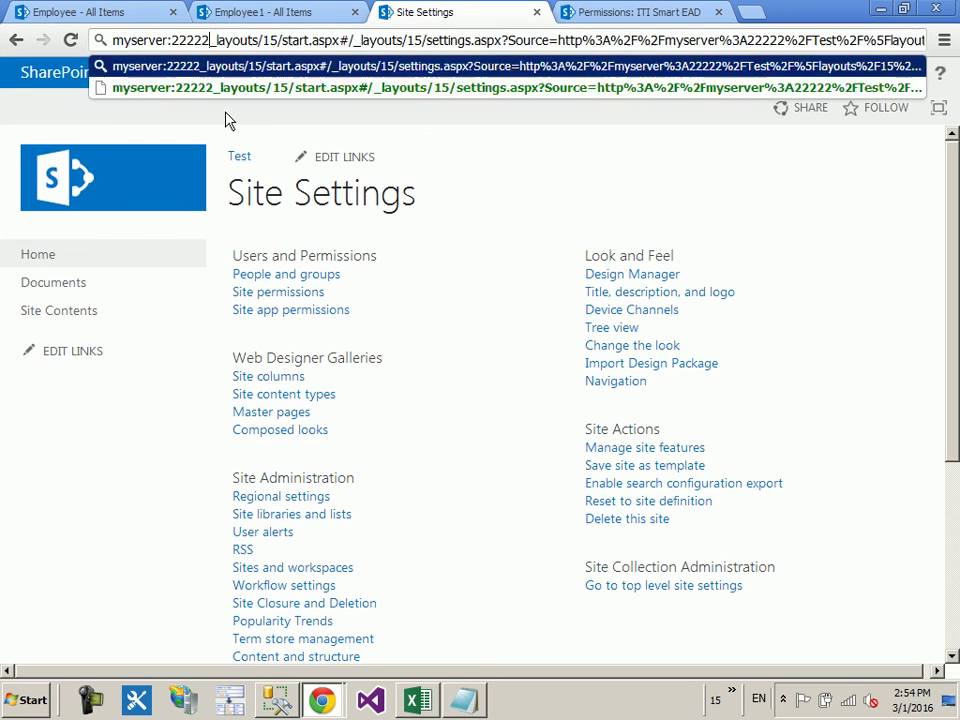
pyautogui.press('Return')
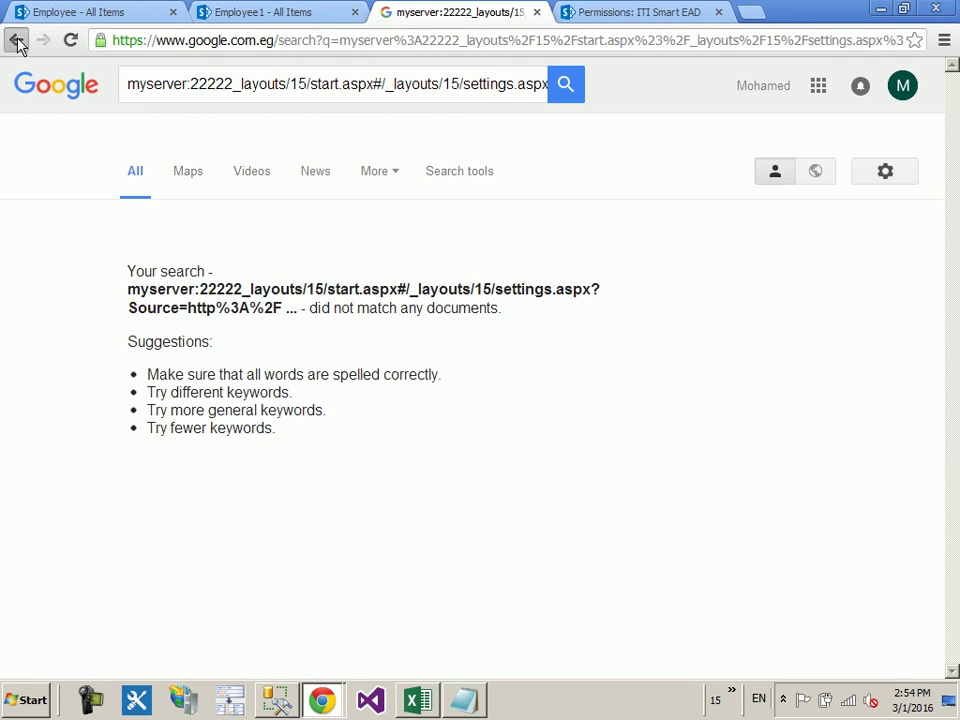
pyautogui.click(16, 40)
pyautogui.doubleClick(228, 41)
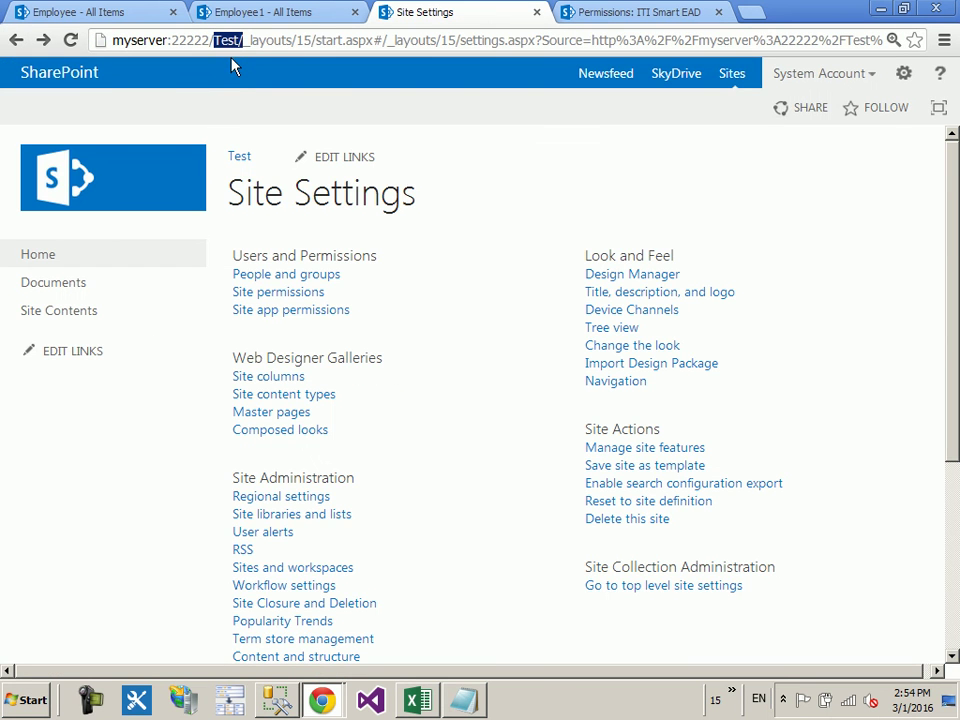
pyautogui.press('BackSpace')
pyautogui.press('BackSpace')
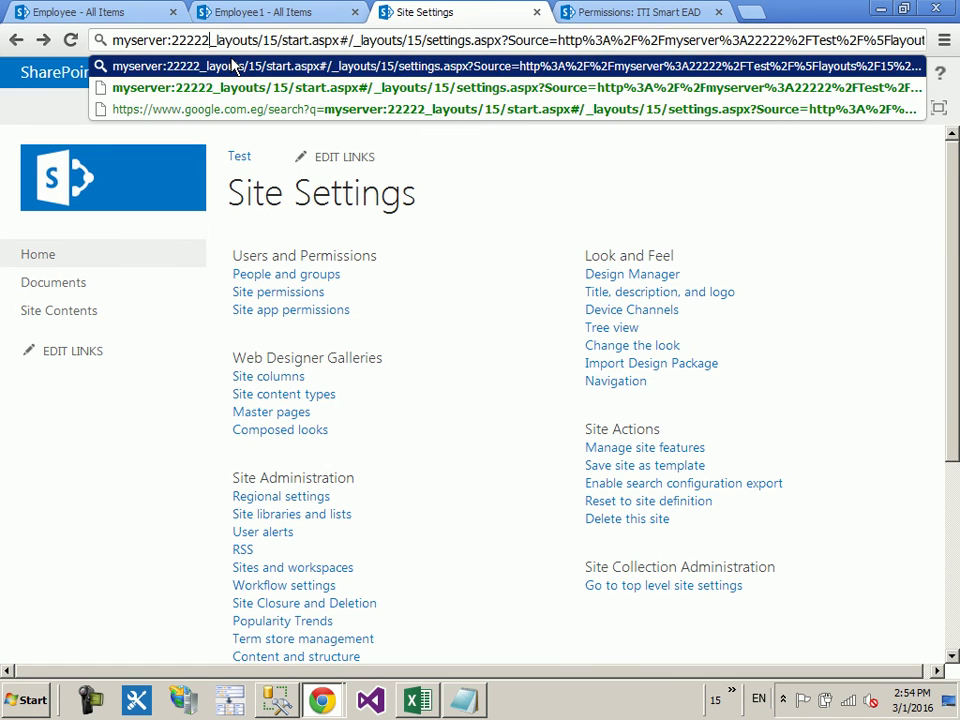
pyautogui.press('Return')
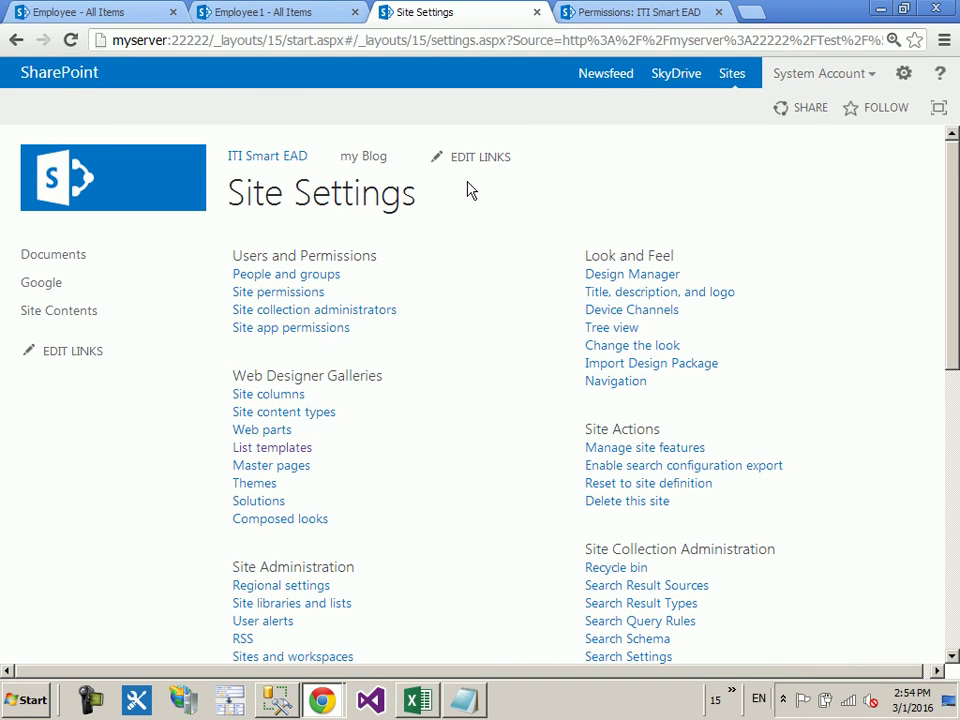
# Step: Open Site Collection Administrators, which lists only Administrator, typing and clearing two partial names in the people picker
pyautogui.click(345, 312)
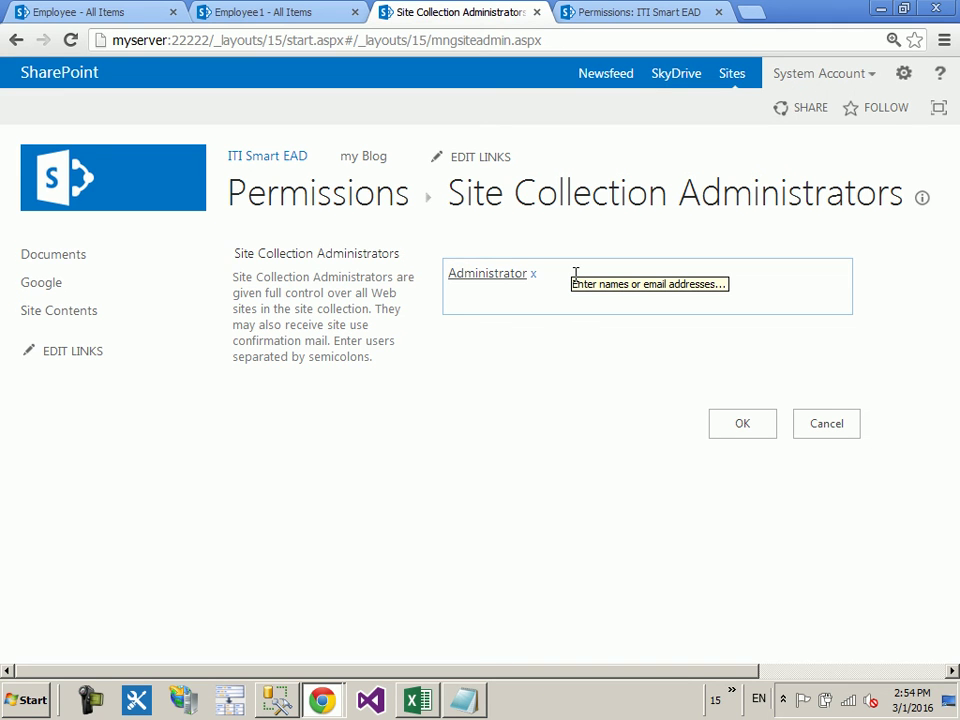
pyautogui.click(606, 283)
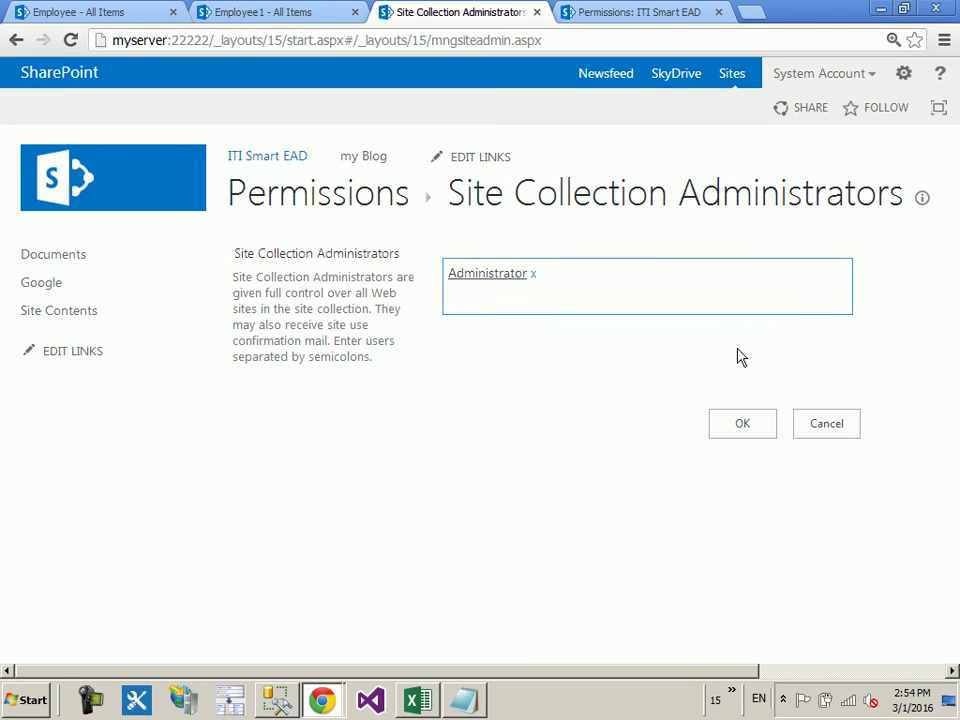
pyautogui.write('my')
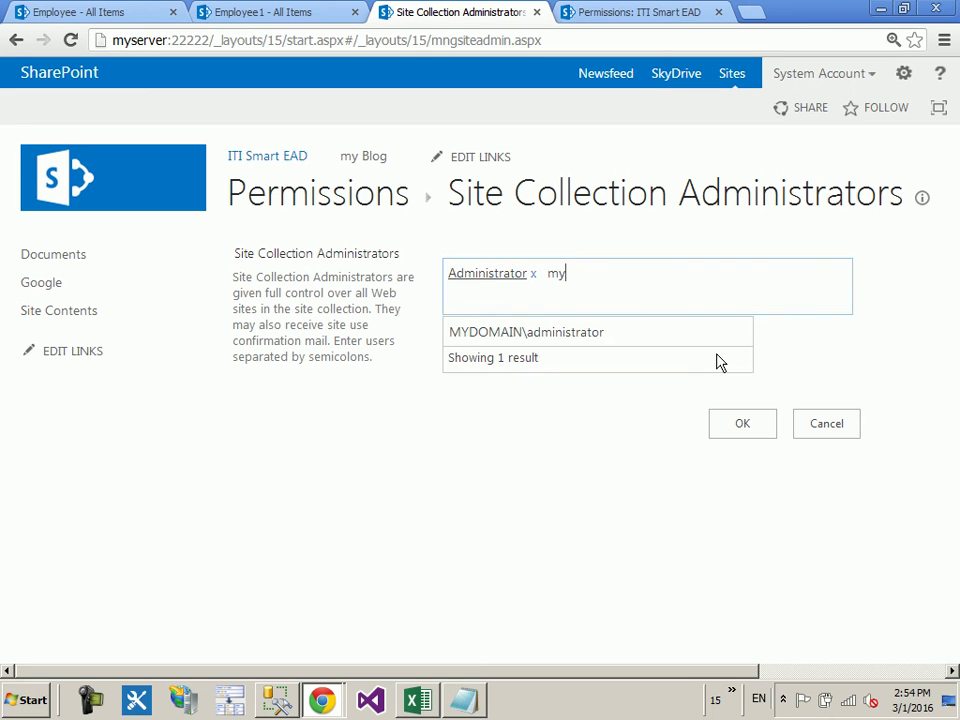
pyautogui.press('BackSpace')
pyautogui.press('BackSpace')
pyautogui.write('has')
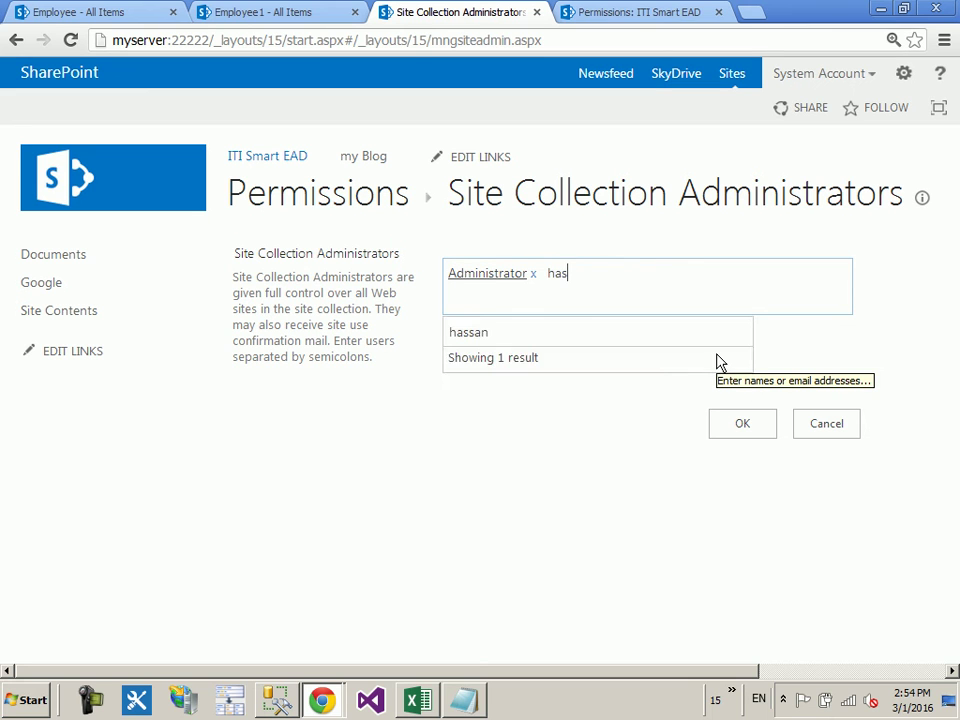
pyautogui.press('BackSpace')
pyautogui.press('BackSpace')
pyautogui.press('BackSpace')
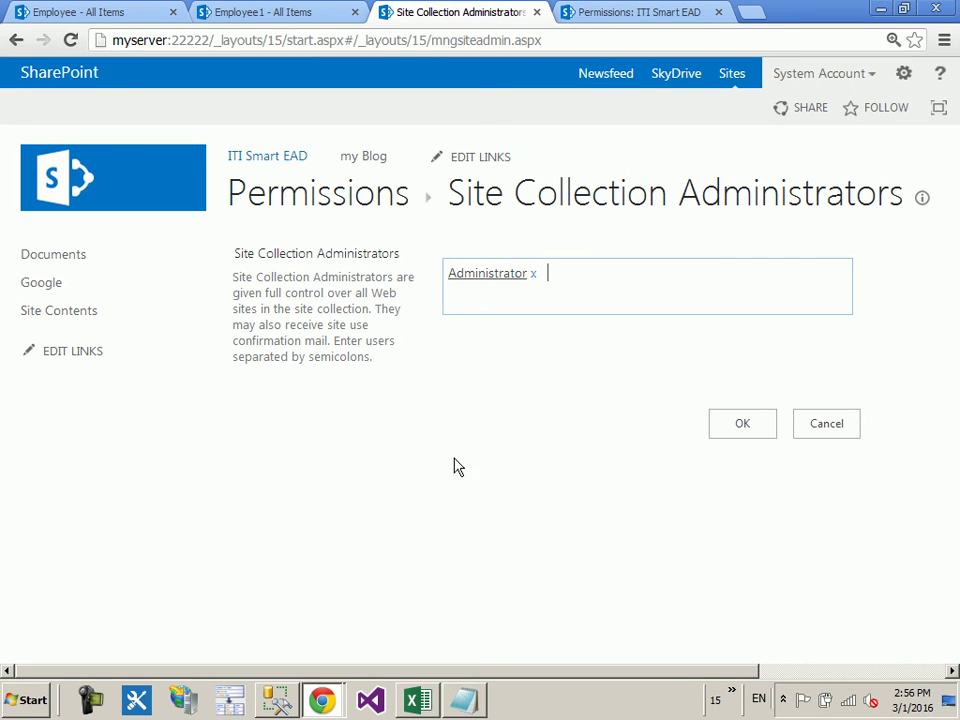
# Step: Return to the ITI Smart EAD home page via the site logo and show its Page ribbon commands
pyautogui.click(144, 171)
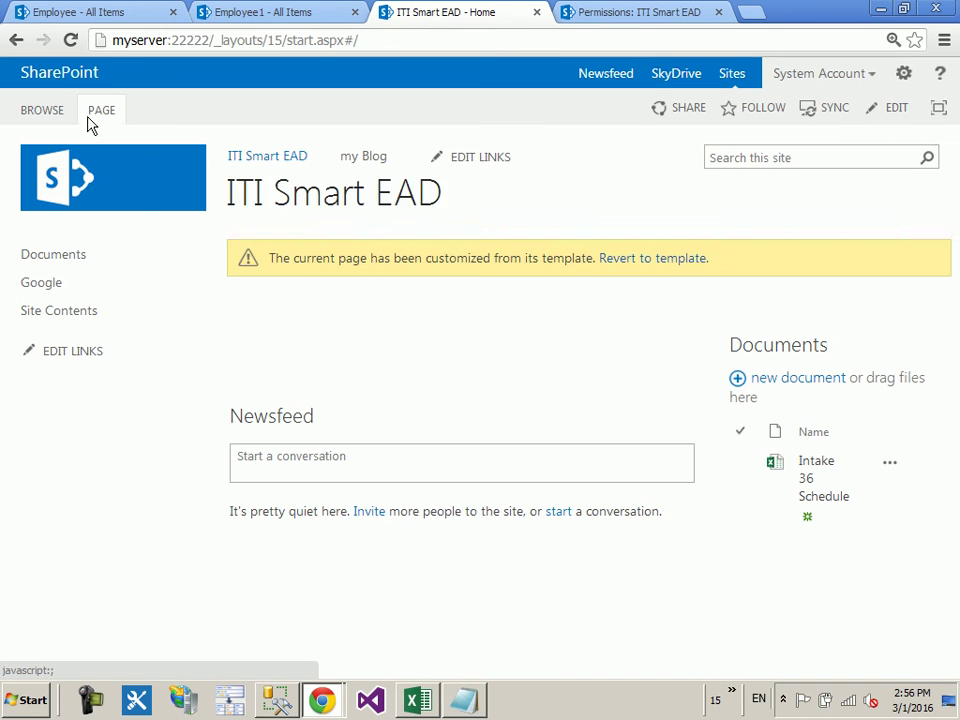
pyautogui.click(92, 117)
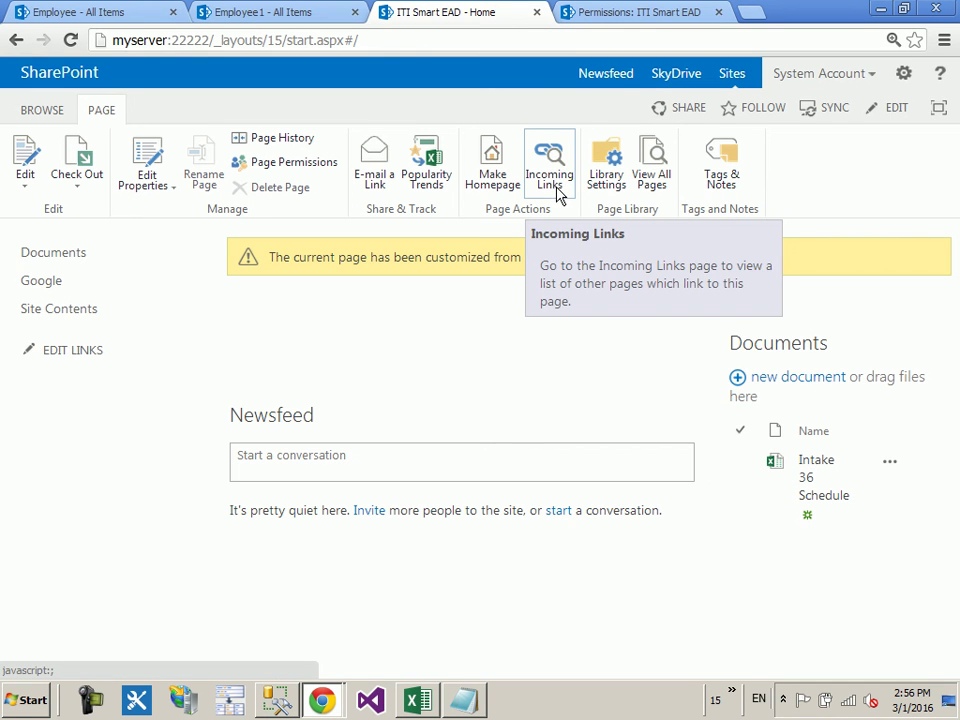
# Step: Check the home page's Incoming Links (none listed), then browse the Site Contents app tiles
pyautogui.click(552, 178)
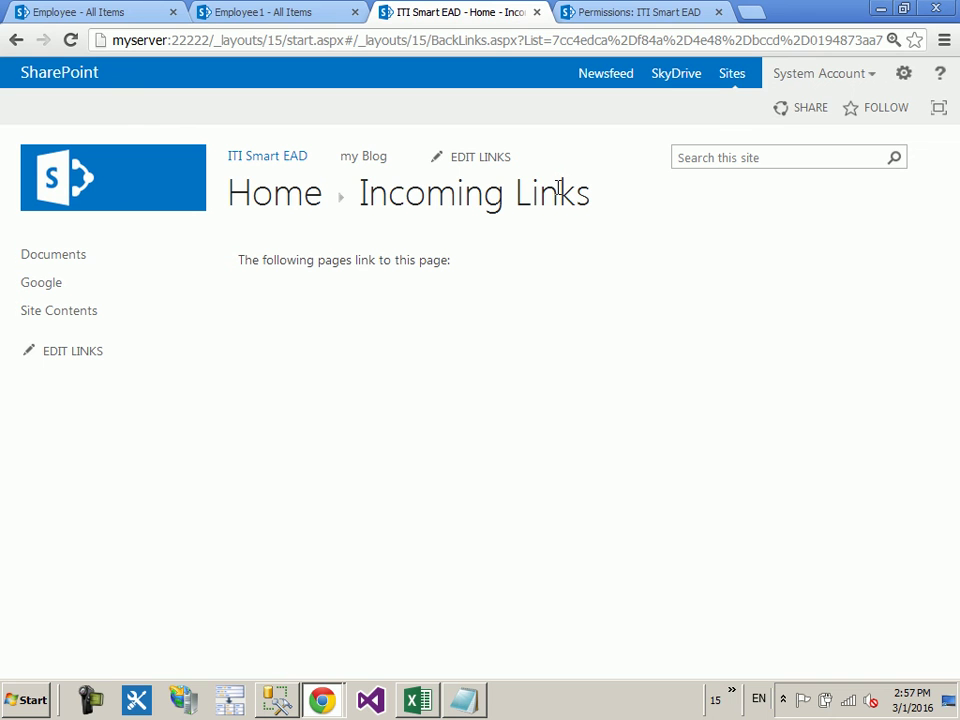
pyautogui.click(114, 302)
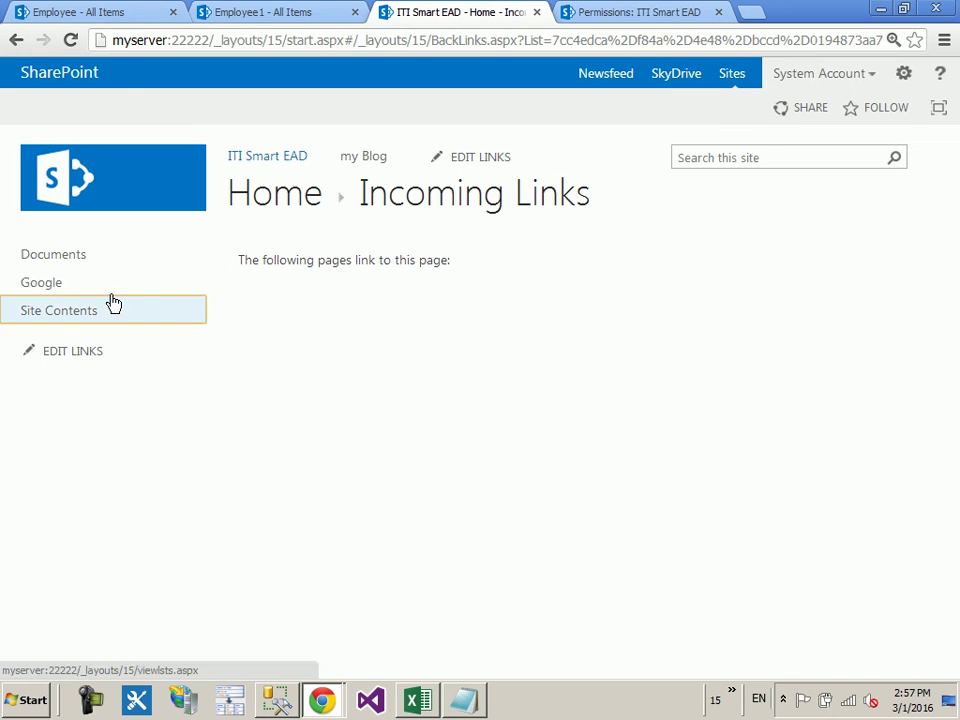
pyautogui.scroll(-6, 355, 355)
pyautogui.scroll(-6, 352, 355)
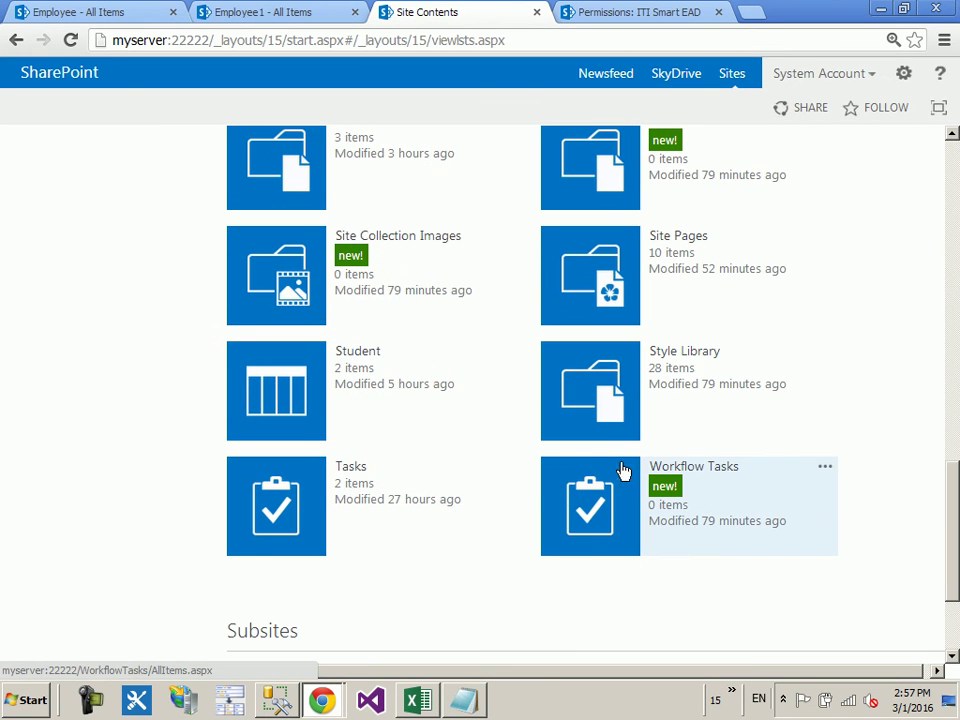
pyautogui.scroll(1, 308, 296)
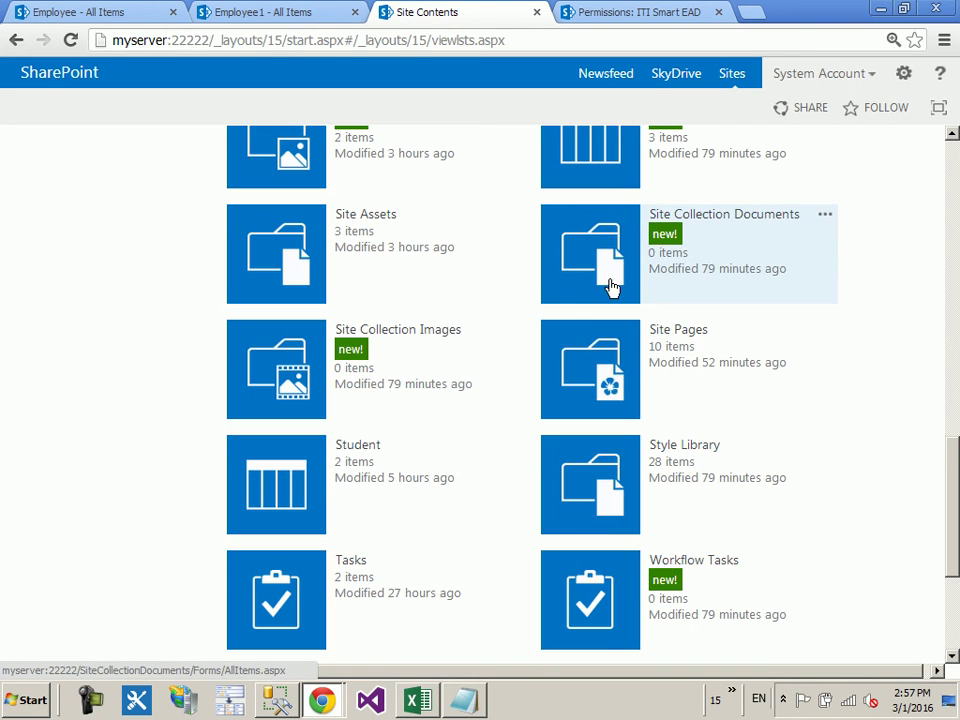
# Step: Go from Site Pages through How To Use This Library to the hamada page and show its Page ribbon
pyautogui.click(617, 352)
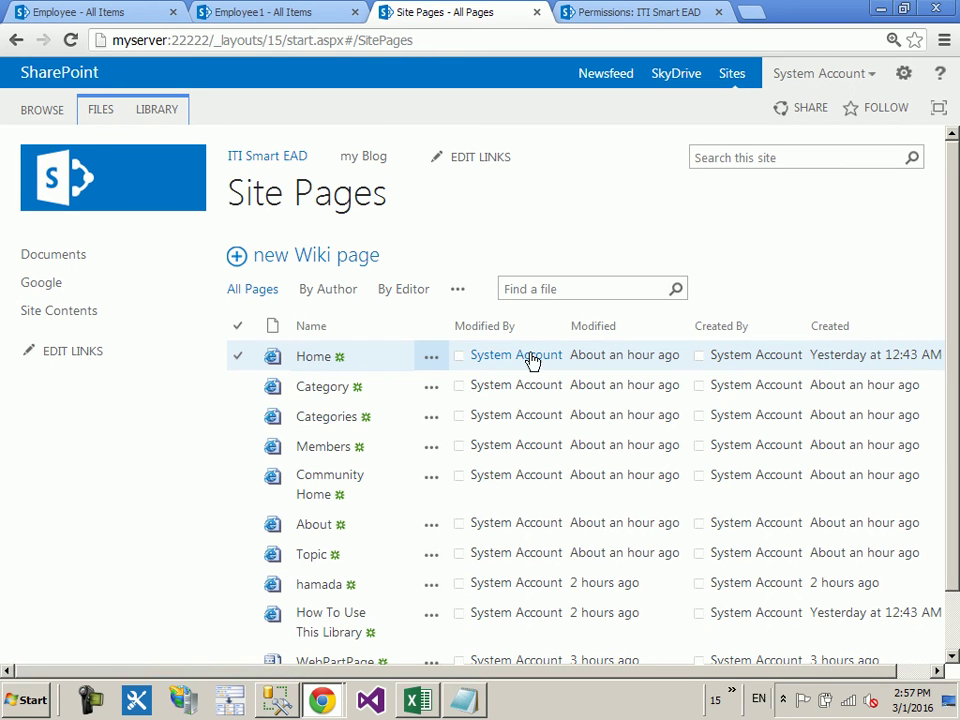
pyautogui.scroll(-1, 345, 475)
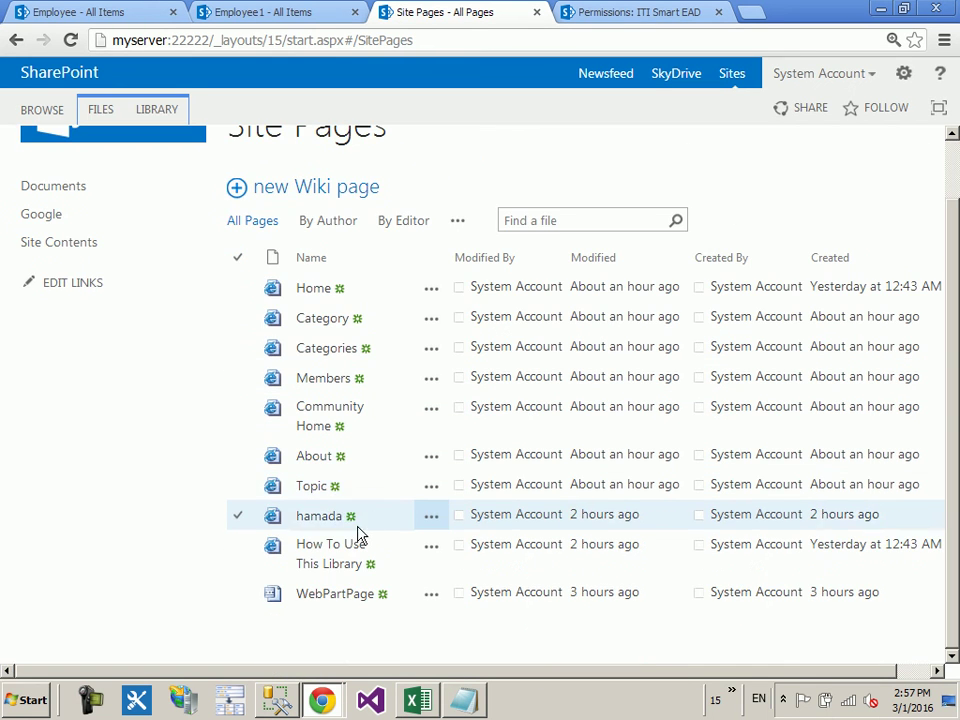
pyautogui.click(347, 557)
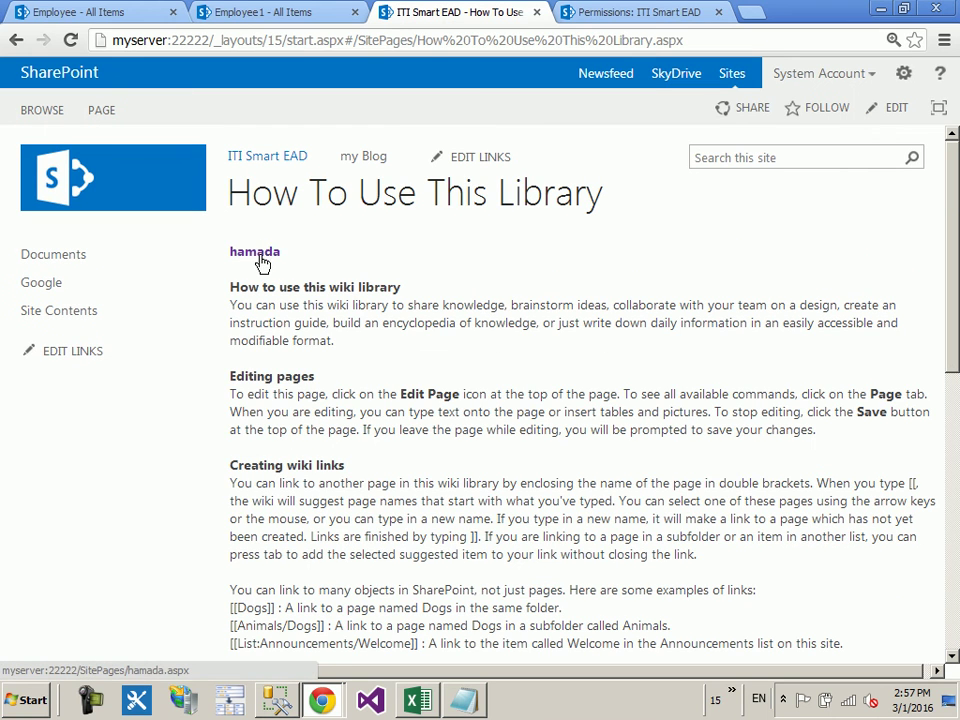
pyautogui.click(256, 253)
pyautogui.click(108, 118)
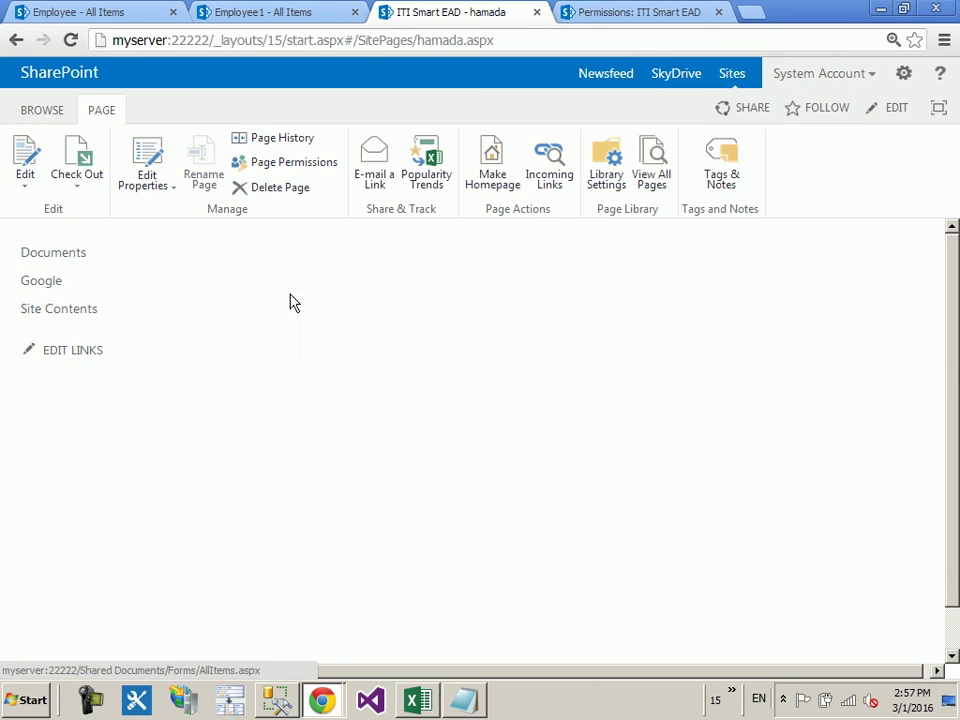
# Step: List hamada's Incoming Links, showing How To Use This Library as the only linking page
pyautogui.click(571, 193)
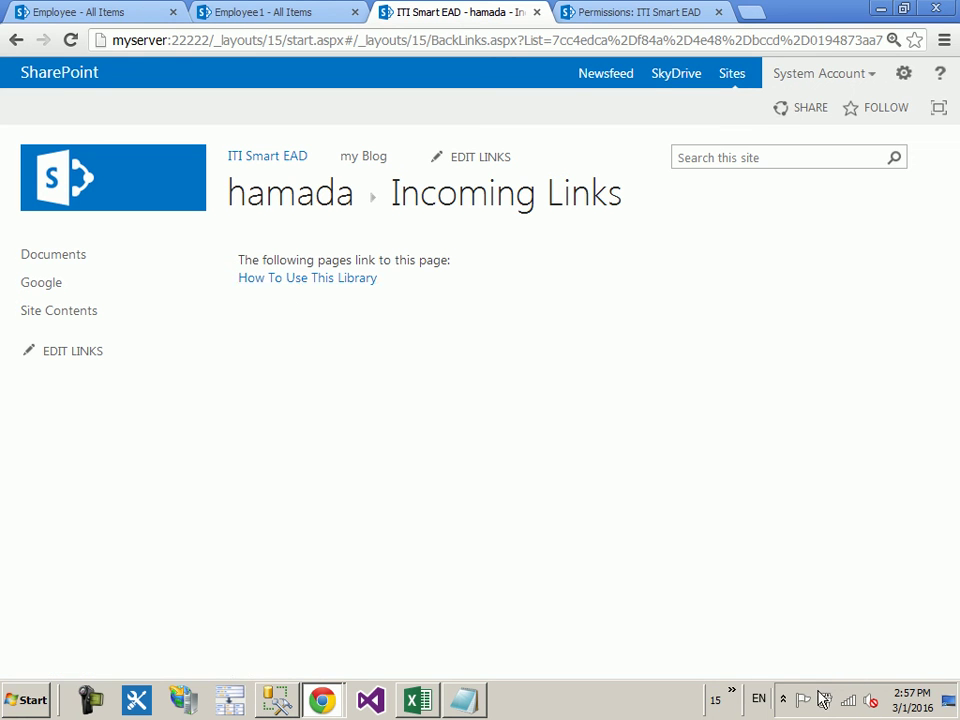
pyautogui.click(781, 702)
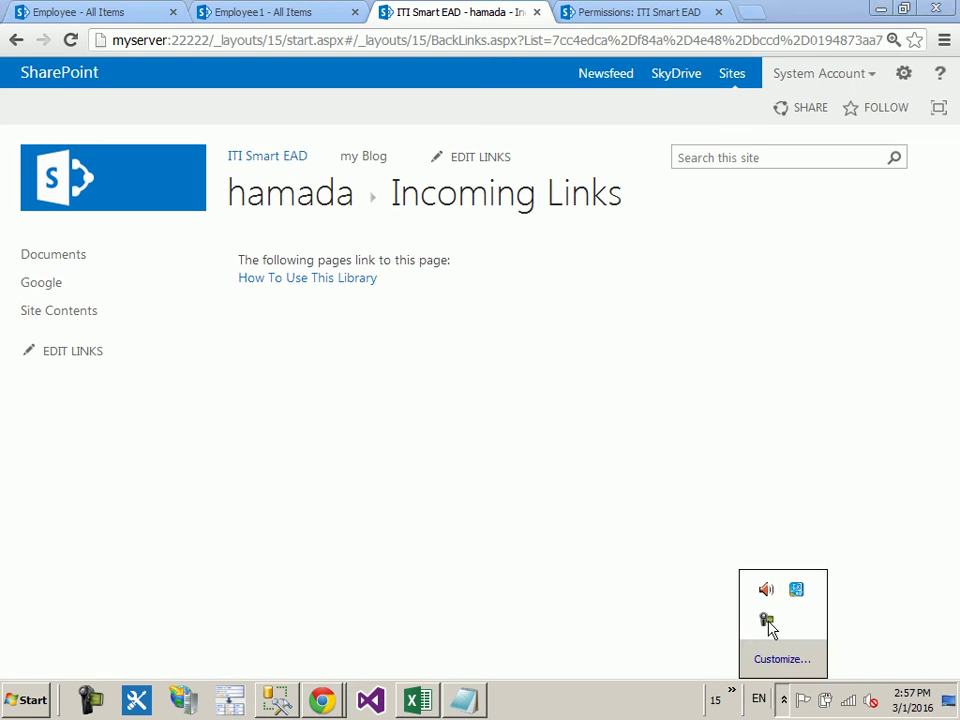